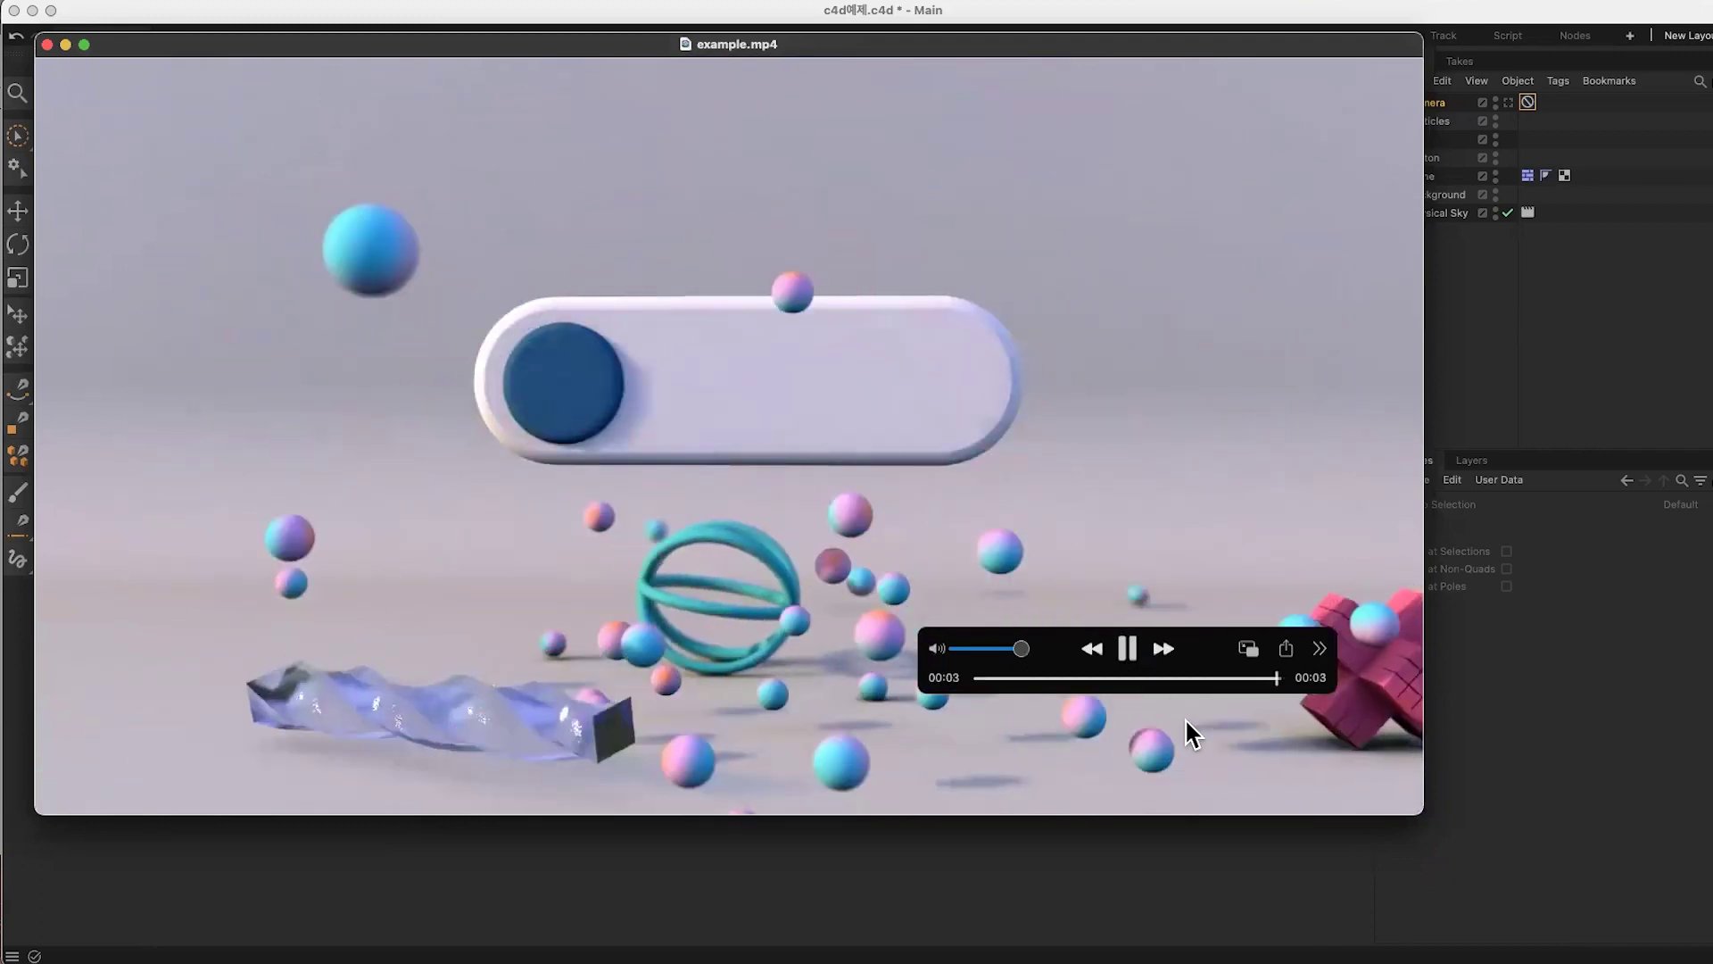
# Step: Review the finished toggle-button animation in example.mp4 by scrubbing and pausing it, and close the video
pyautogui.moveTo(1169, 687); pyautogui.dragTo(977, 686)
pyautogui.click(1128, 648)
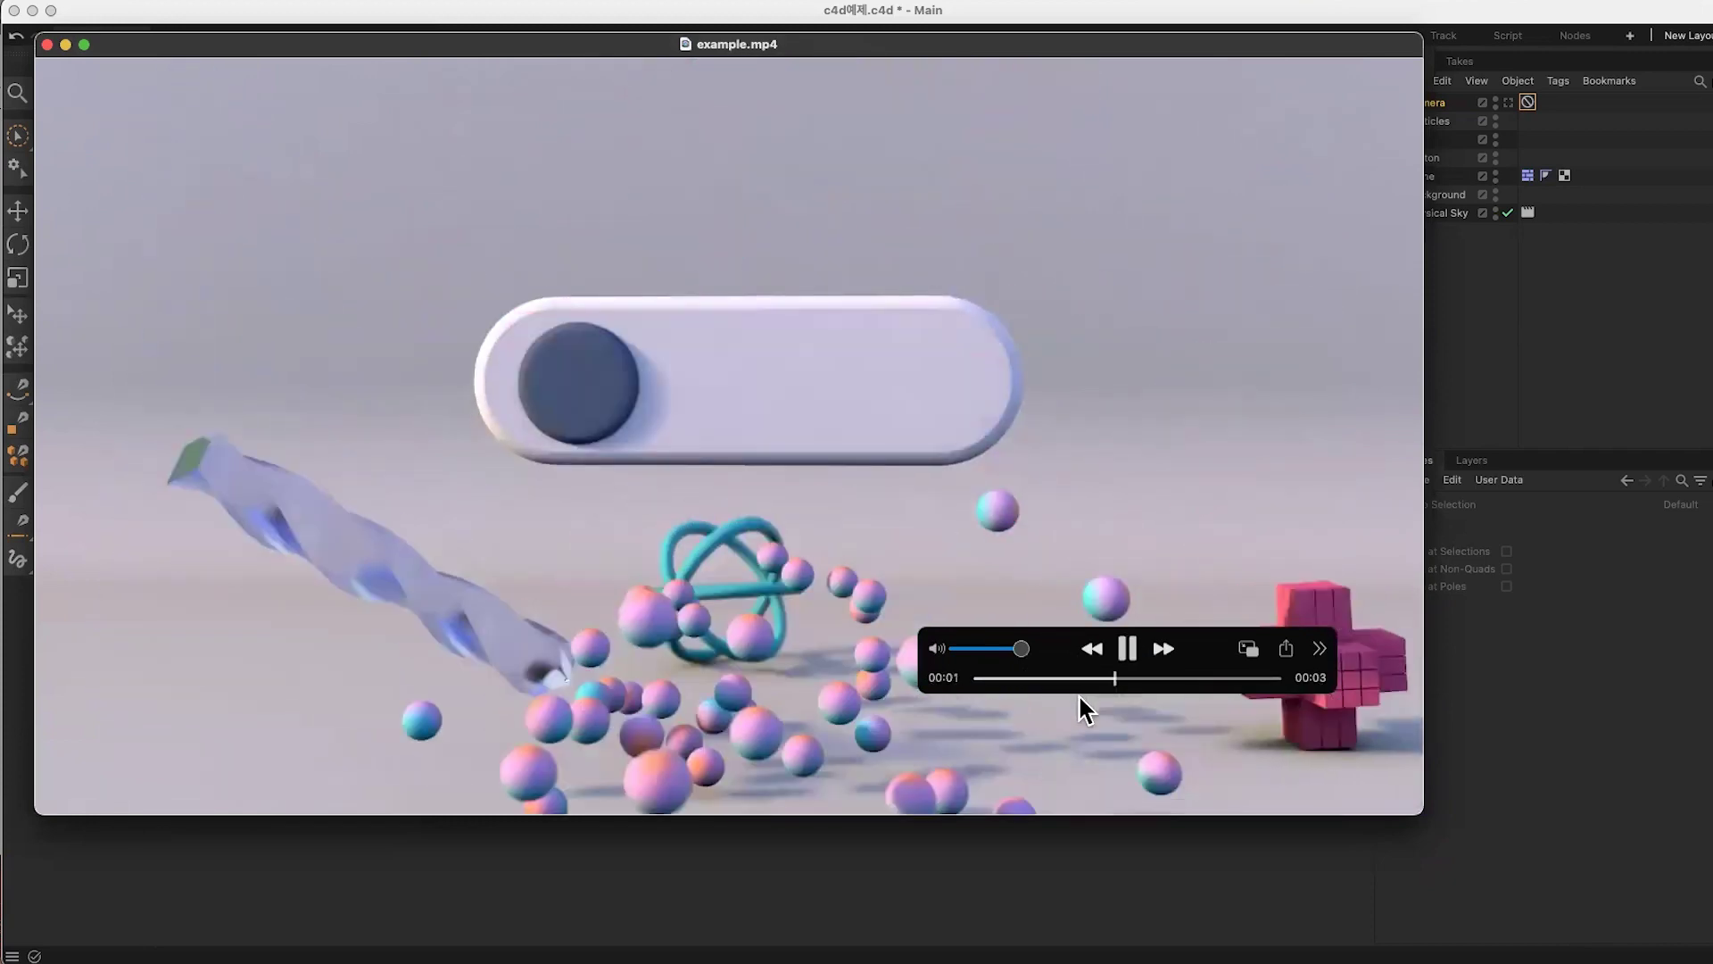
pyautogui.click(1130, 656)
pyautogui.moveTo(454, 51); pyautogui.dragTo(441, 22)
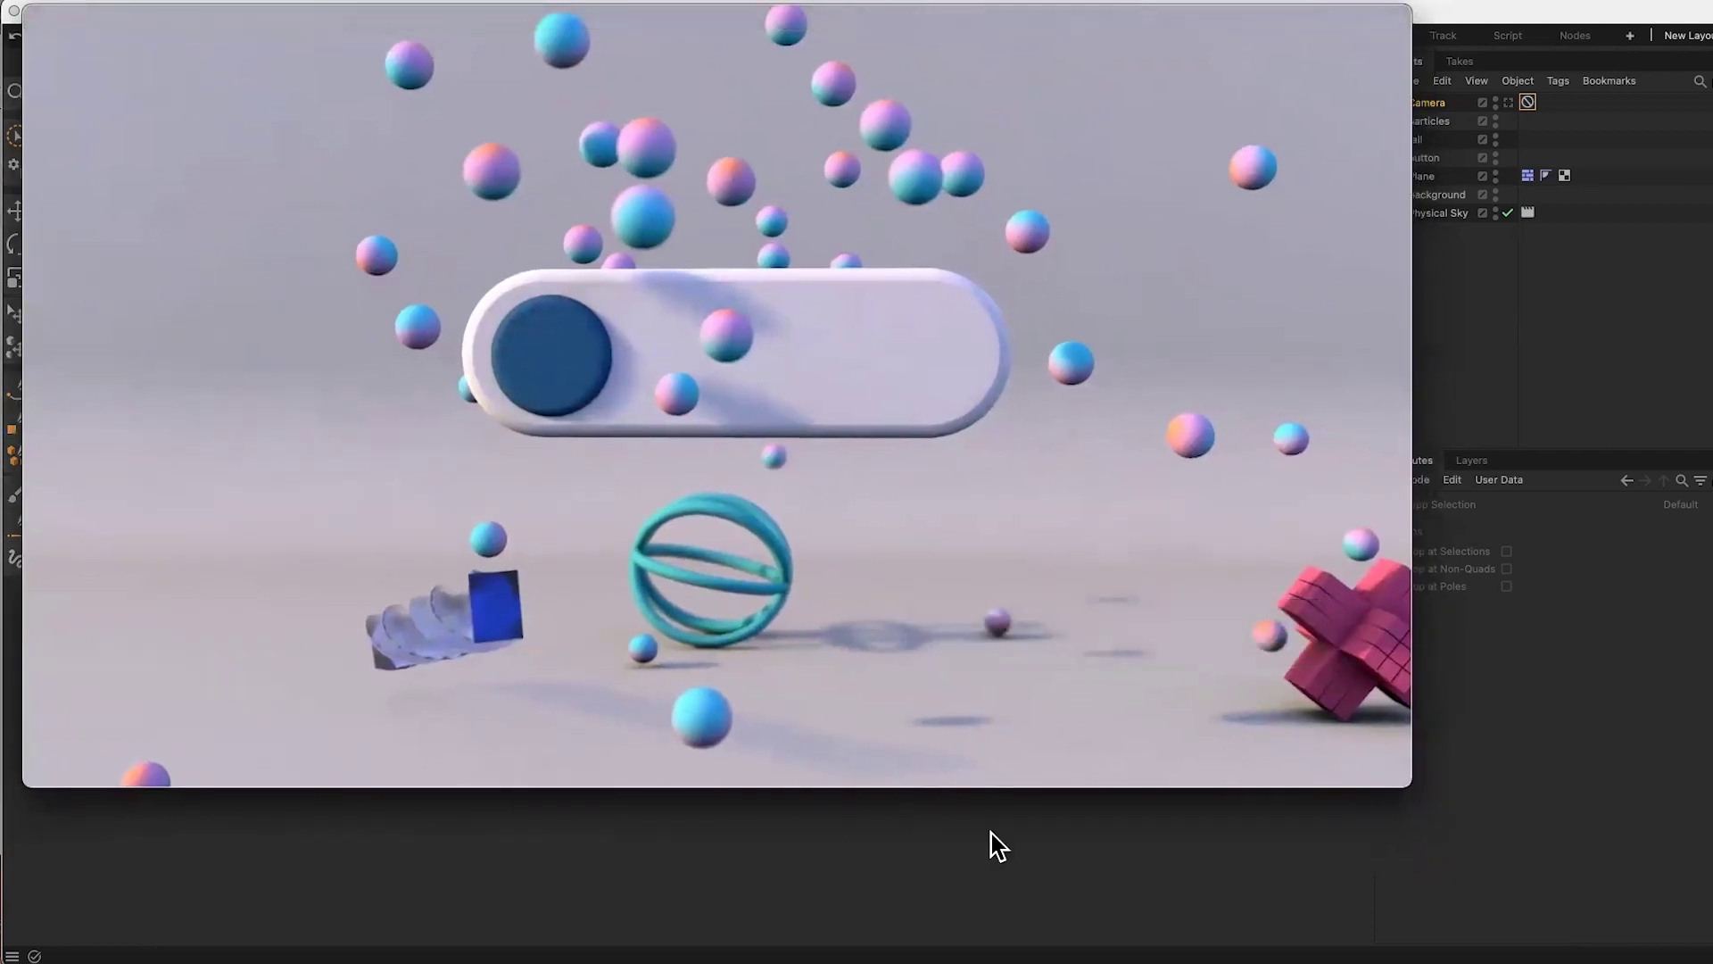
pyautogui.moveTo(1176, 735)
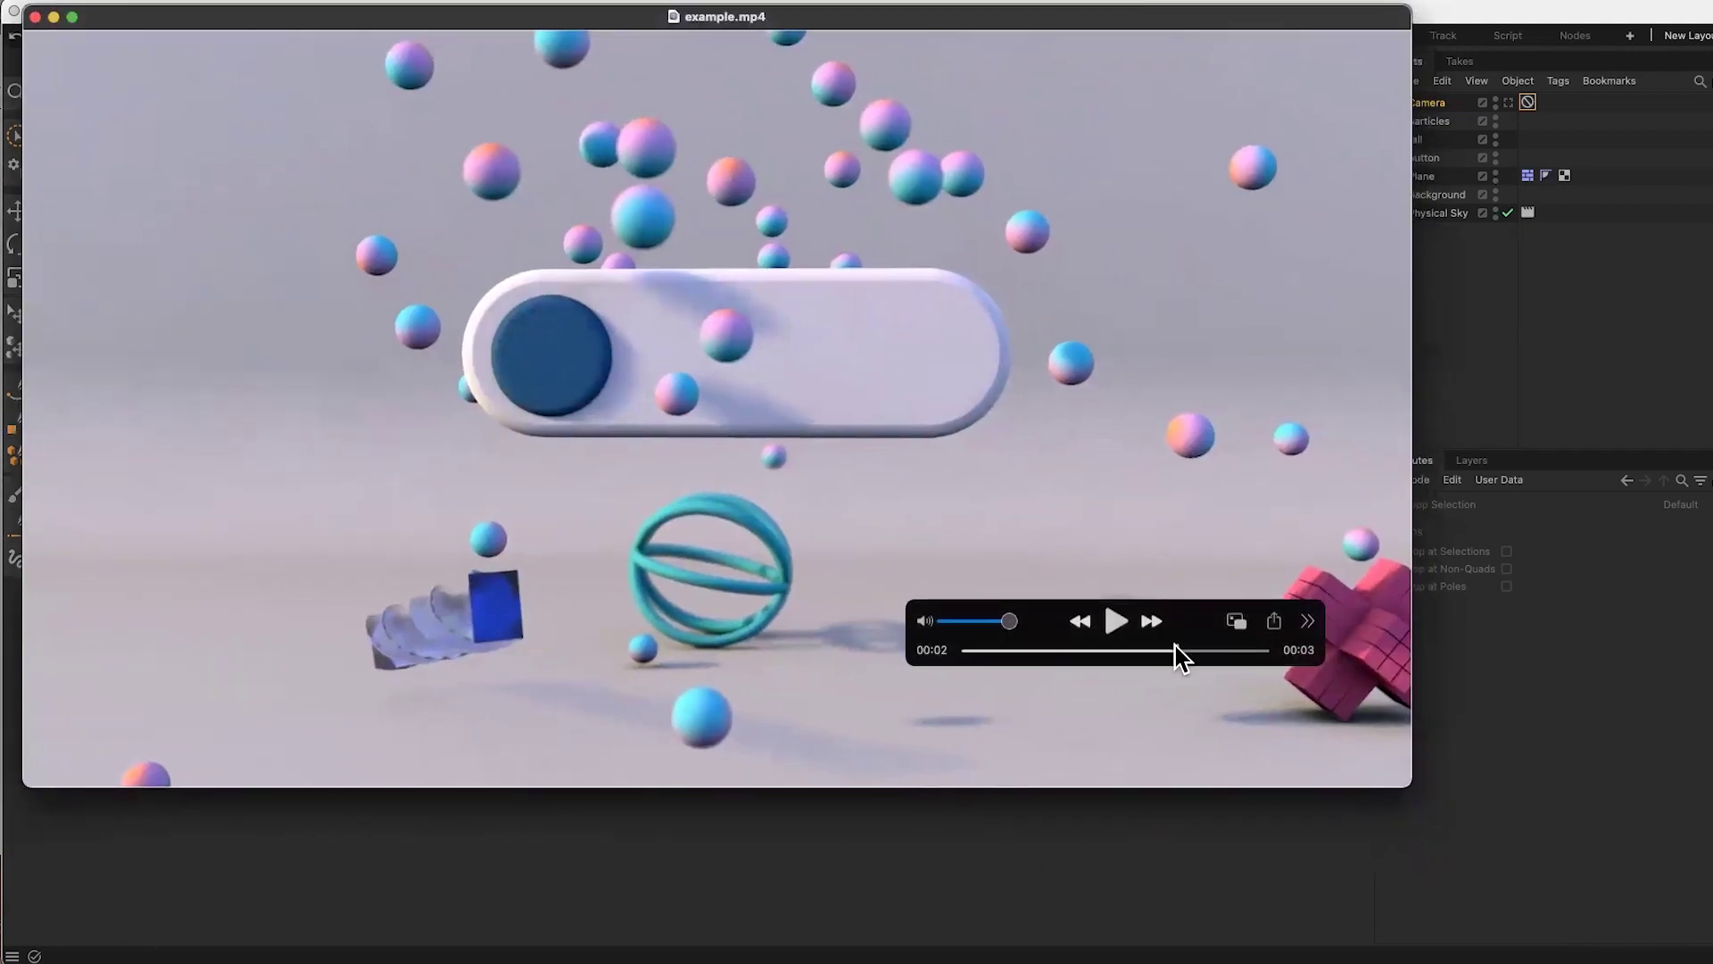
pyautogui.moveTo(1197, 630); pyautogui.dragTo(1101, 728)
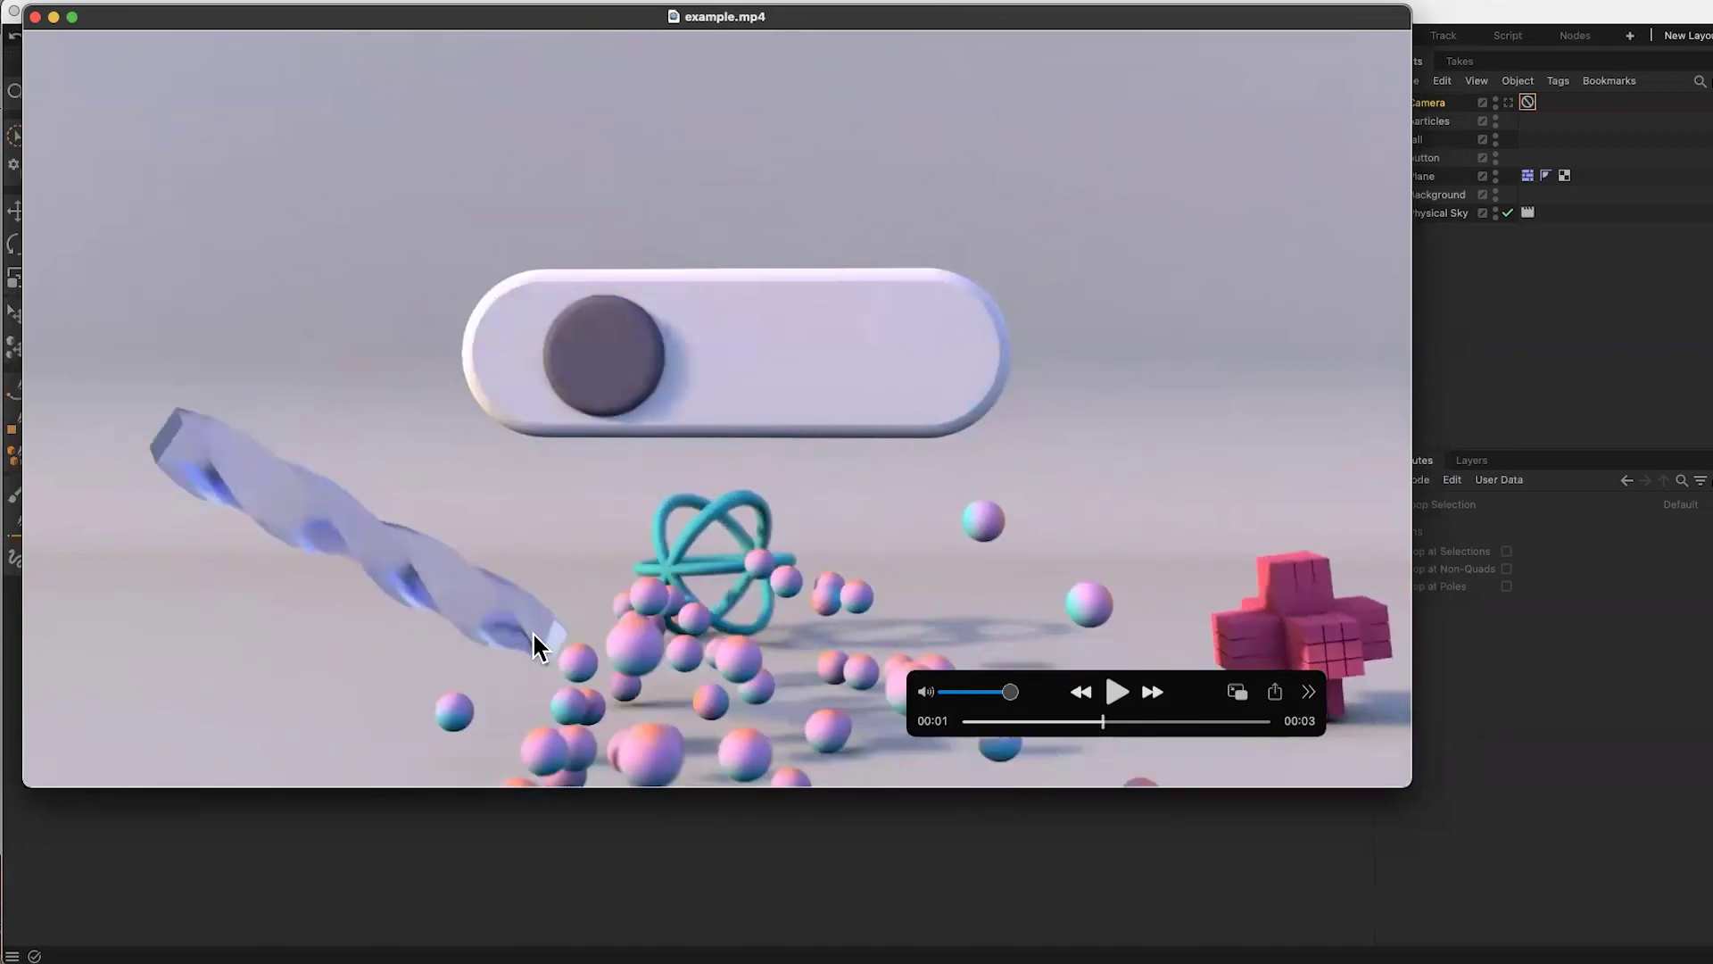
pyautogui.click(36, 18)
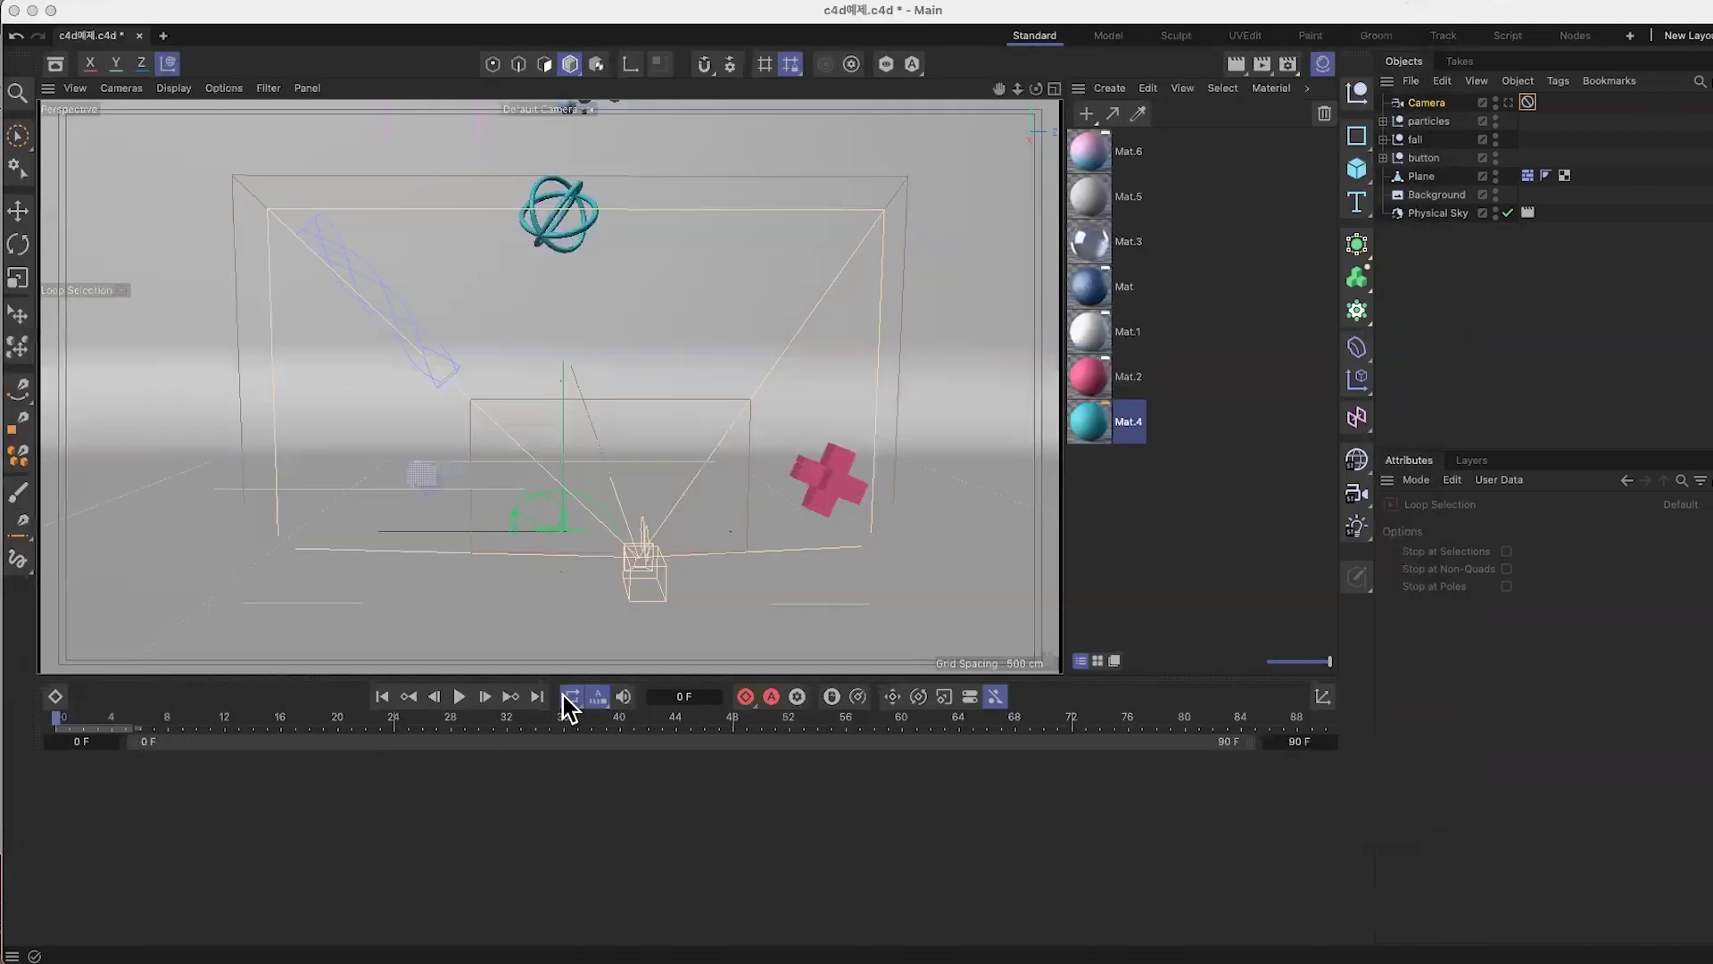
# Step: Play the example scene's animation in the viewport and stop it
pyautogui.click(459, 696)
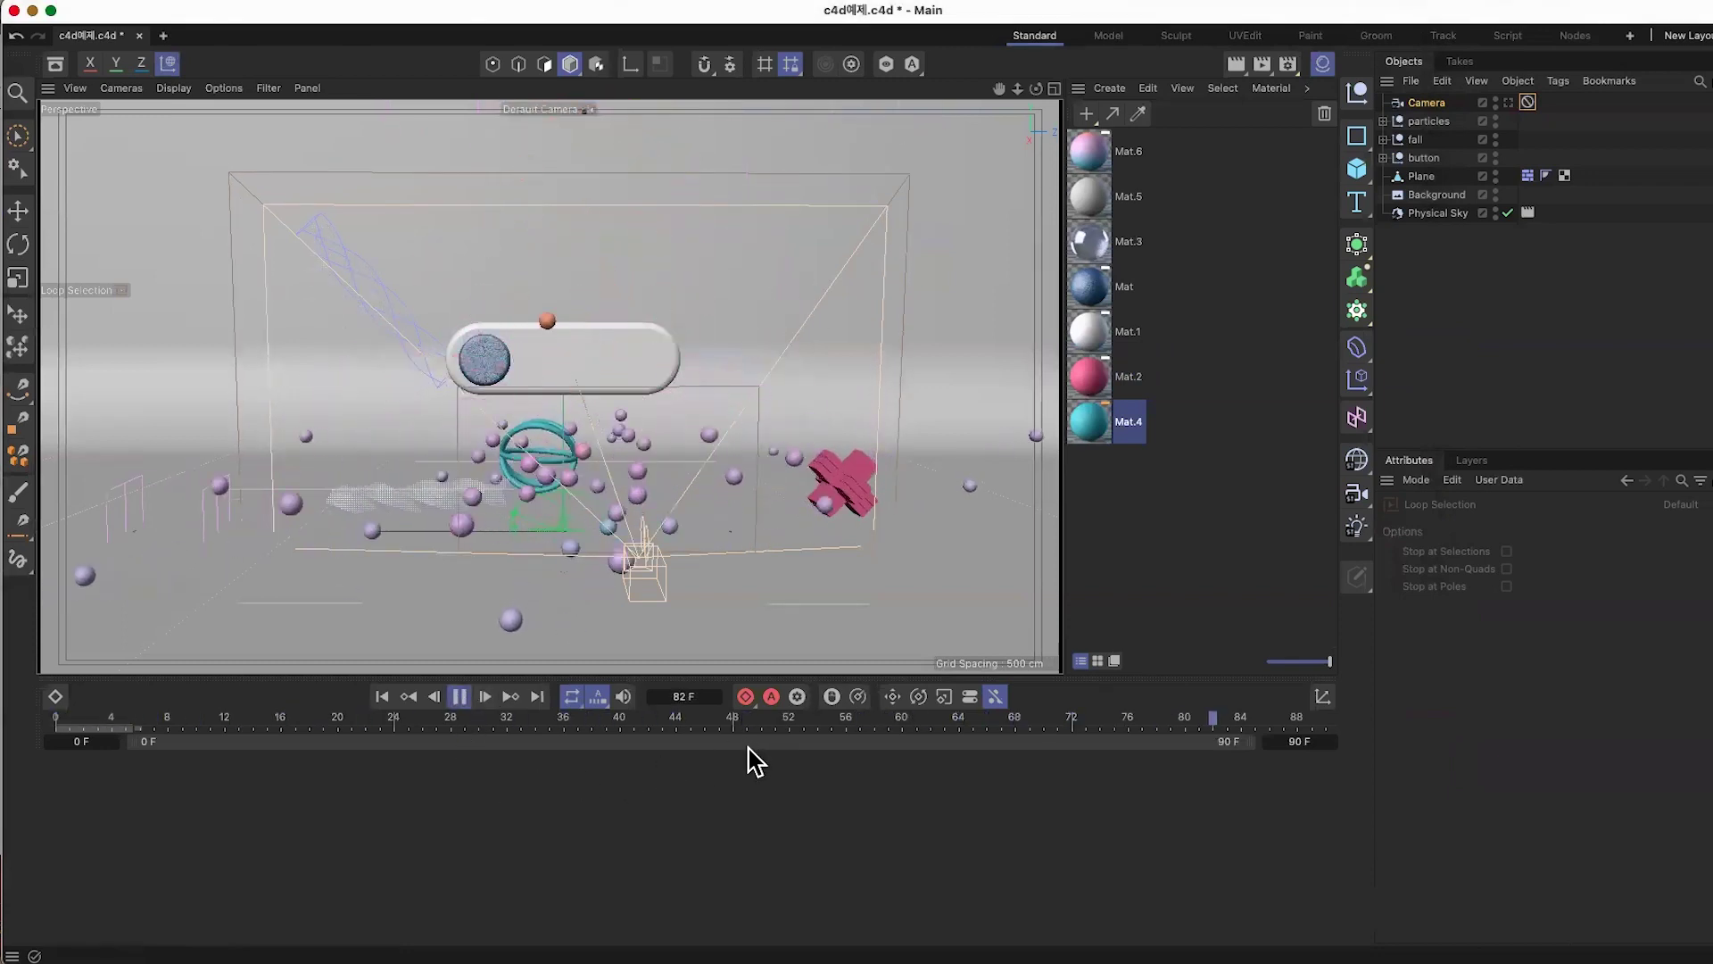
pyautogui.press('e')
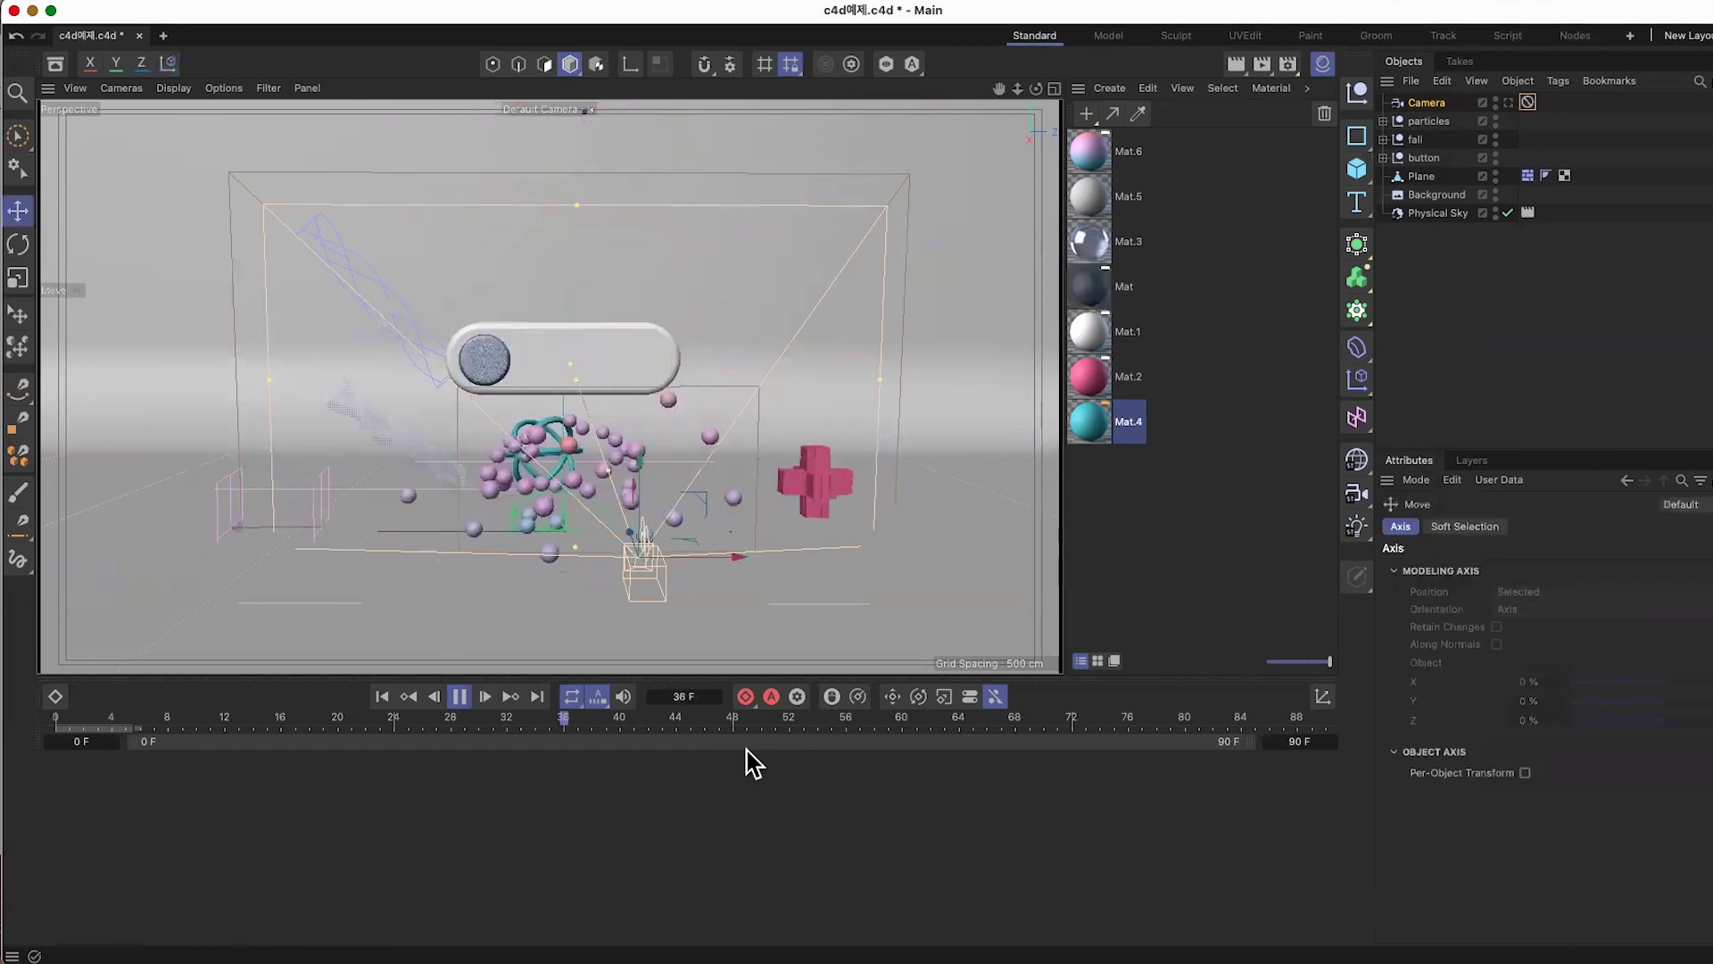
pyautogui.click(459, 696)
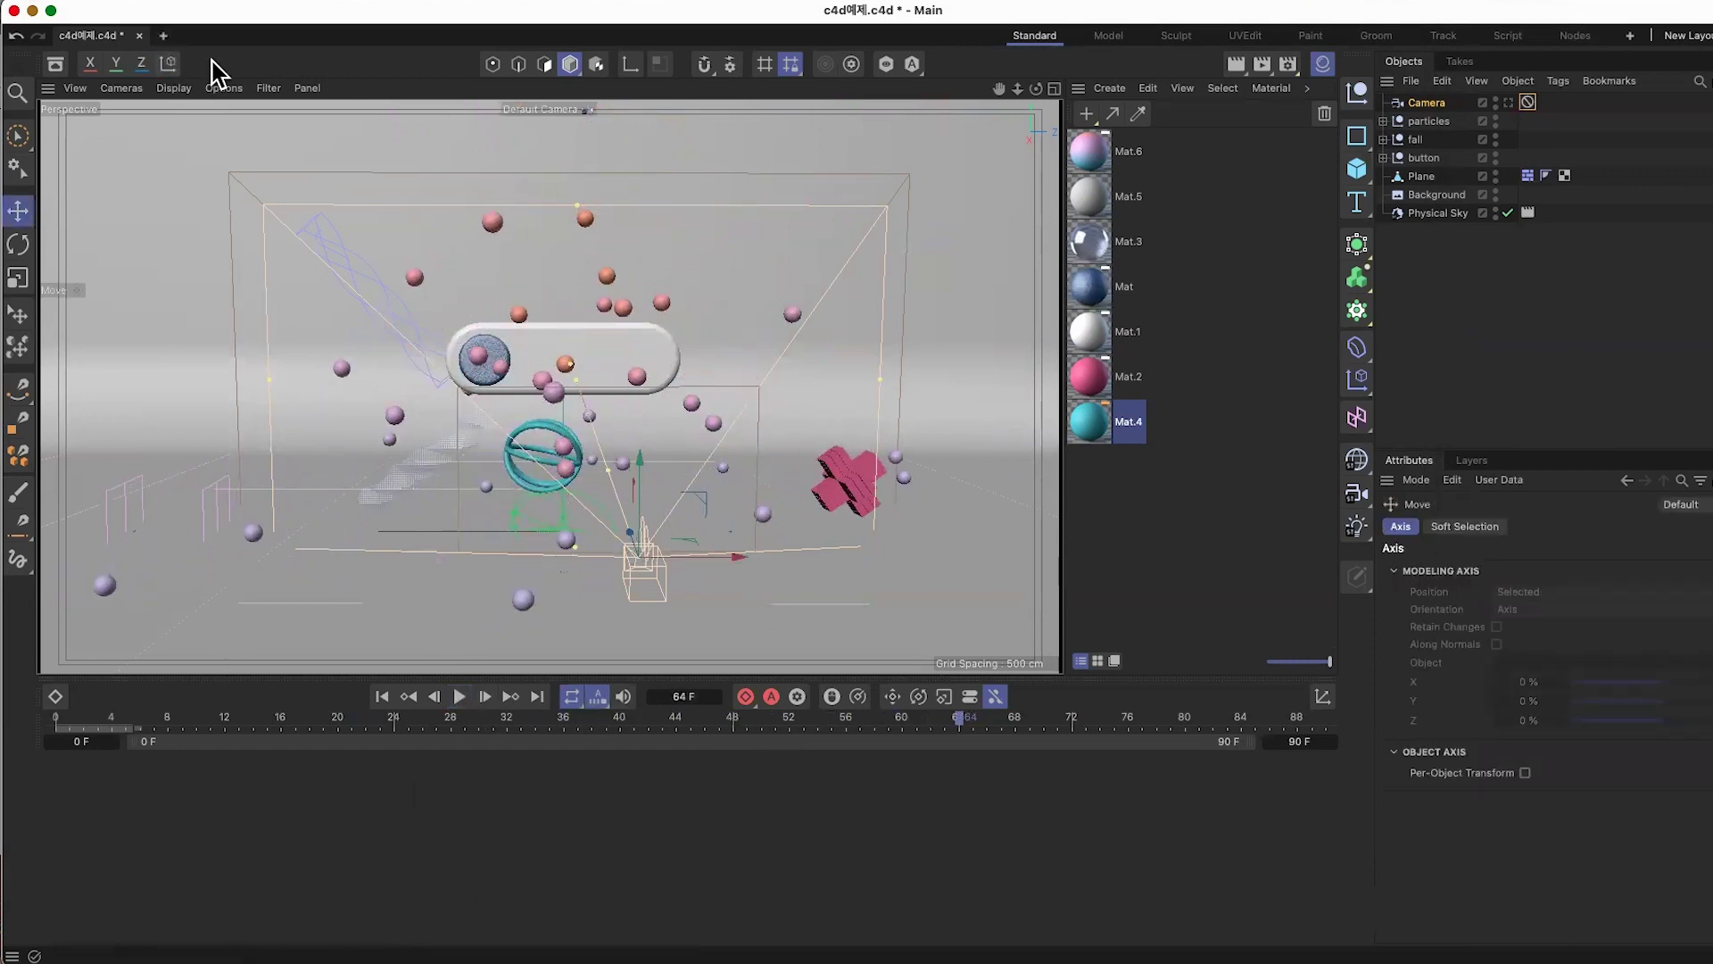
# Step: Create a new empty project and close its Material Manager to enlarge the viewport
pyautogui.click(162, 36)
pyautogui.keyDown('alt'); pyautogui.moveTo(727, 579); pyautogui.dragTo(761, 650); pyautogui.keyUp('alt')
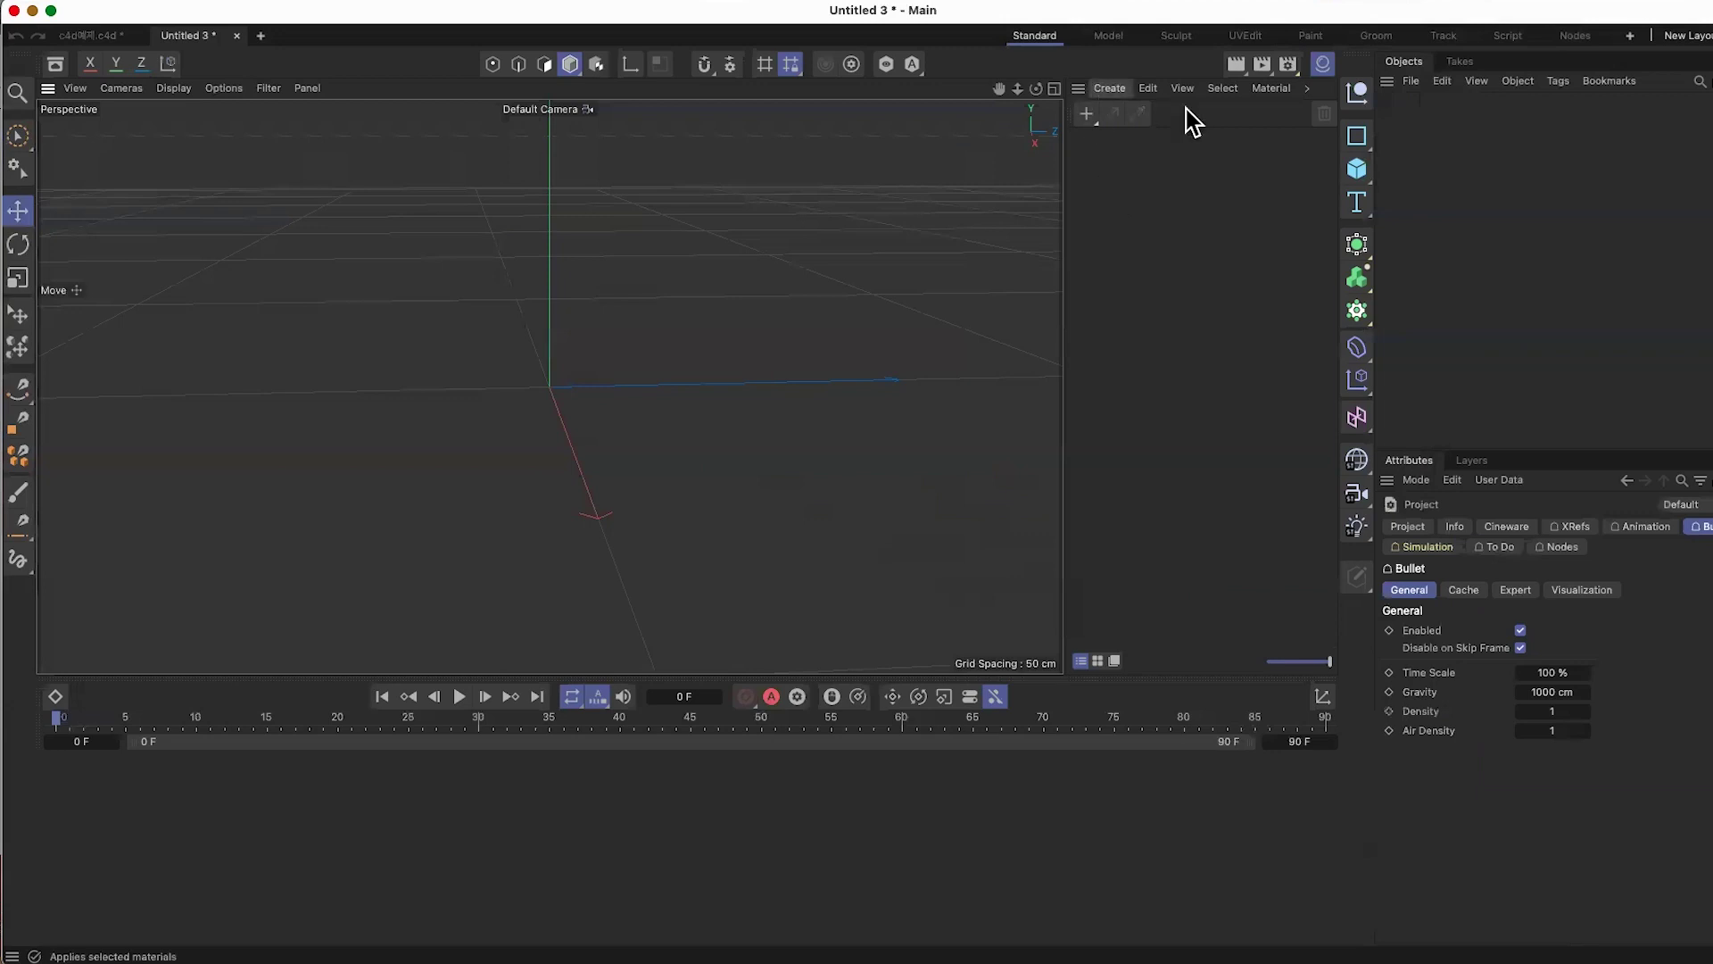
pyautogui.click(1078, 89)
pyautogui.click(1142, 452)
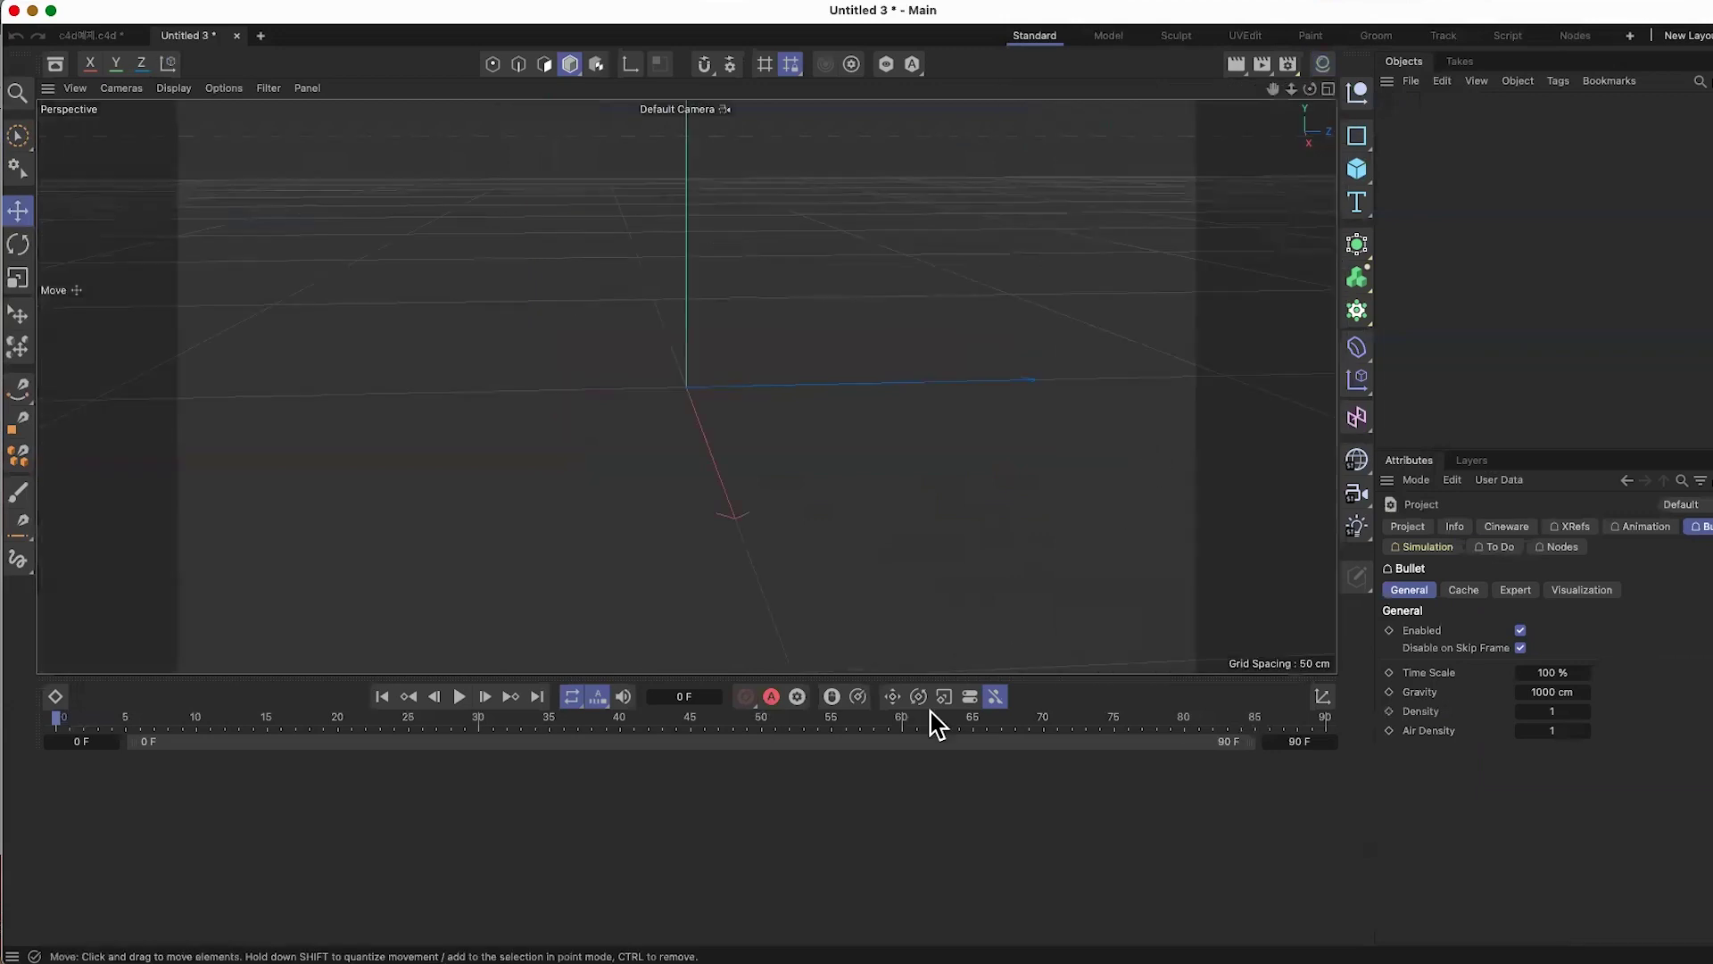
pyautogui.keyDown('alt'); pyautogui.moveTo(939, 575); pyautogui.dragTo(891, 619); pyautogui.keyUp('alt')
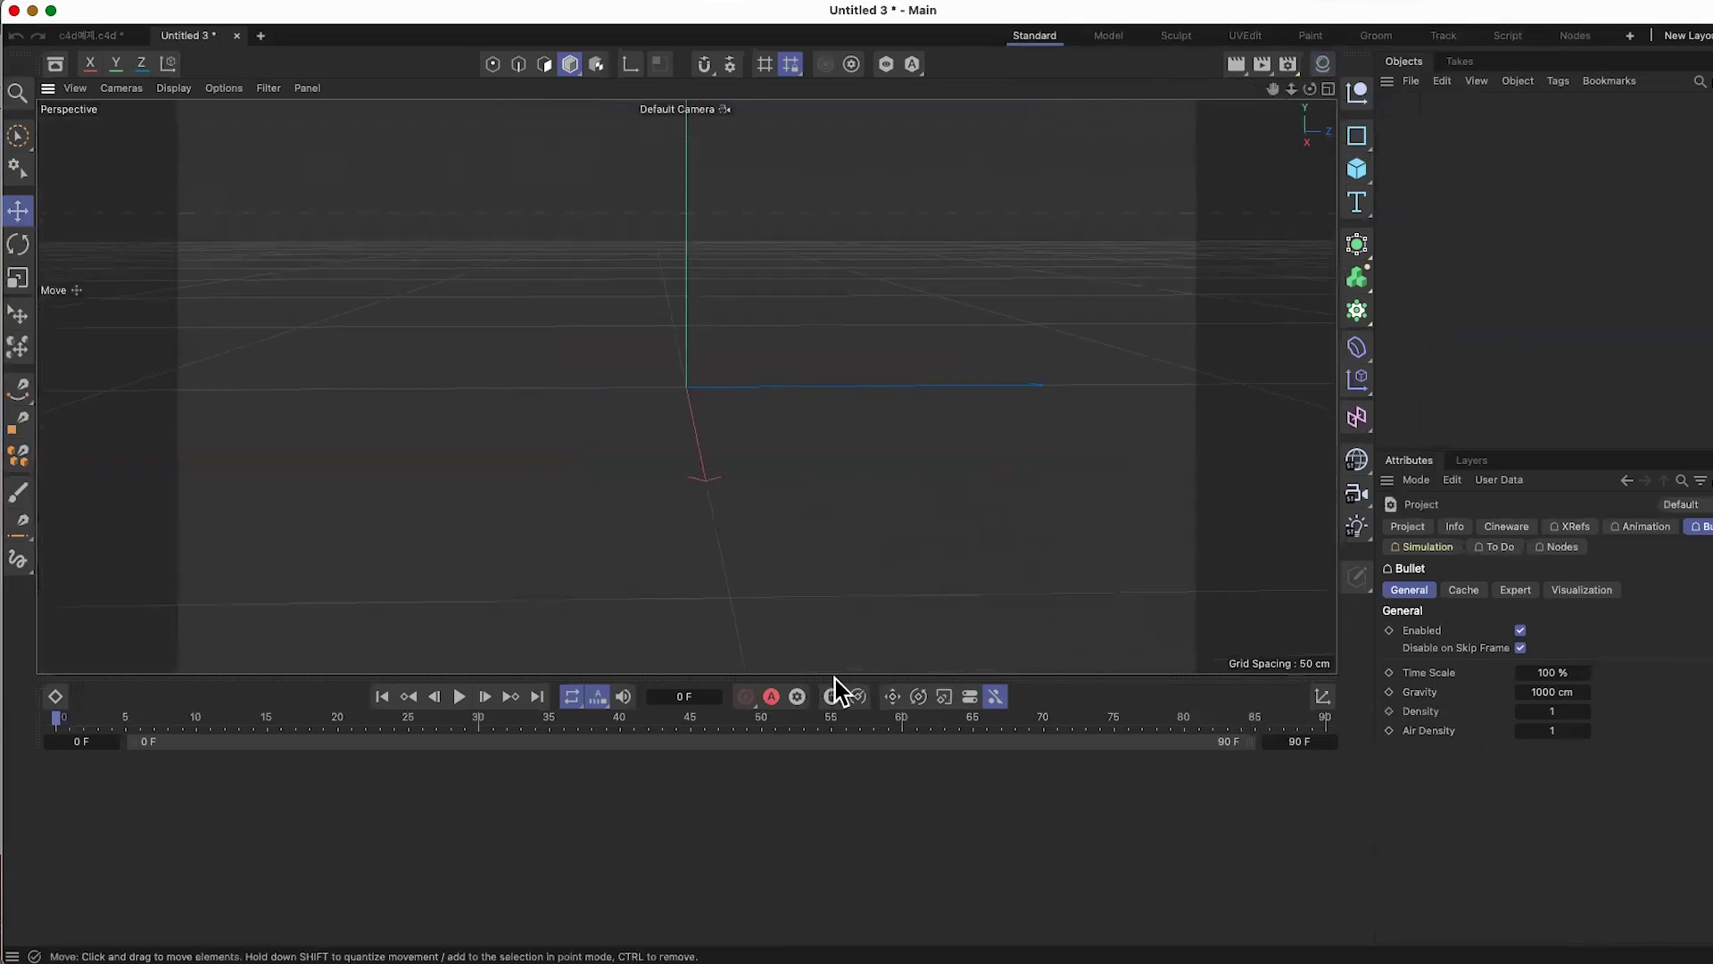
pyautogui.click(1365, 181)
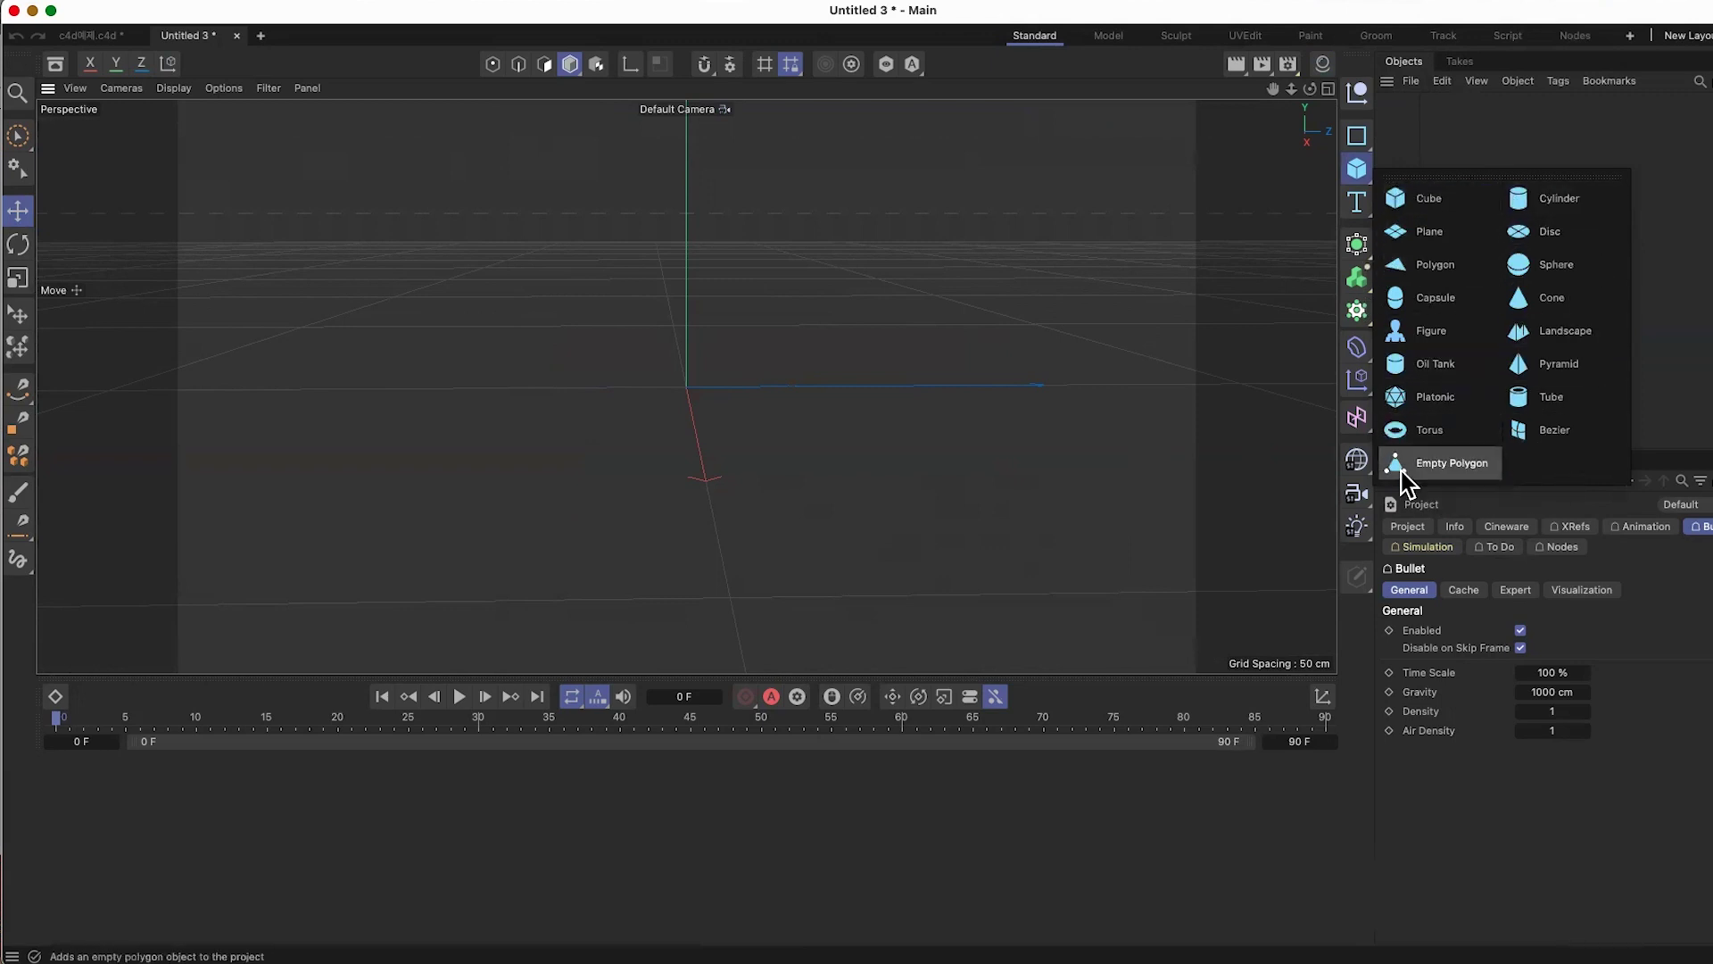
pyautogui.click(1358, 203)
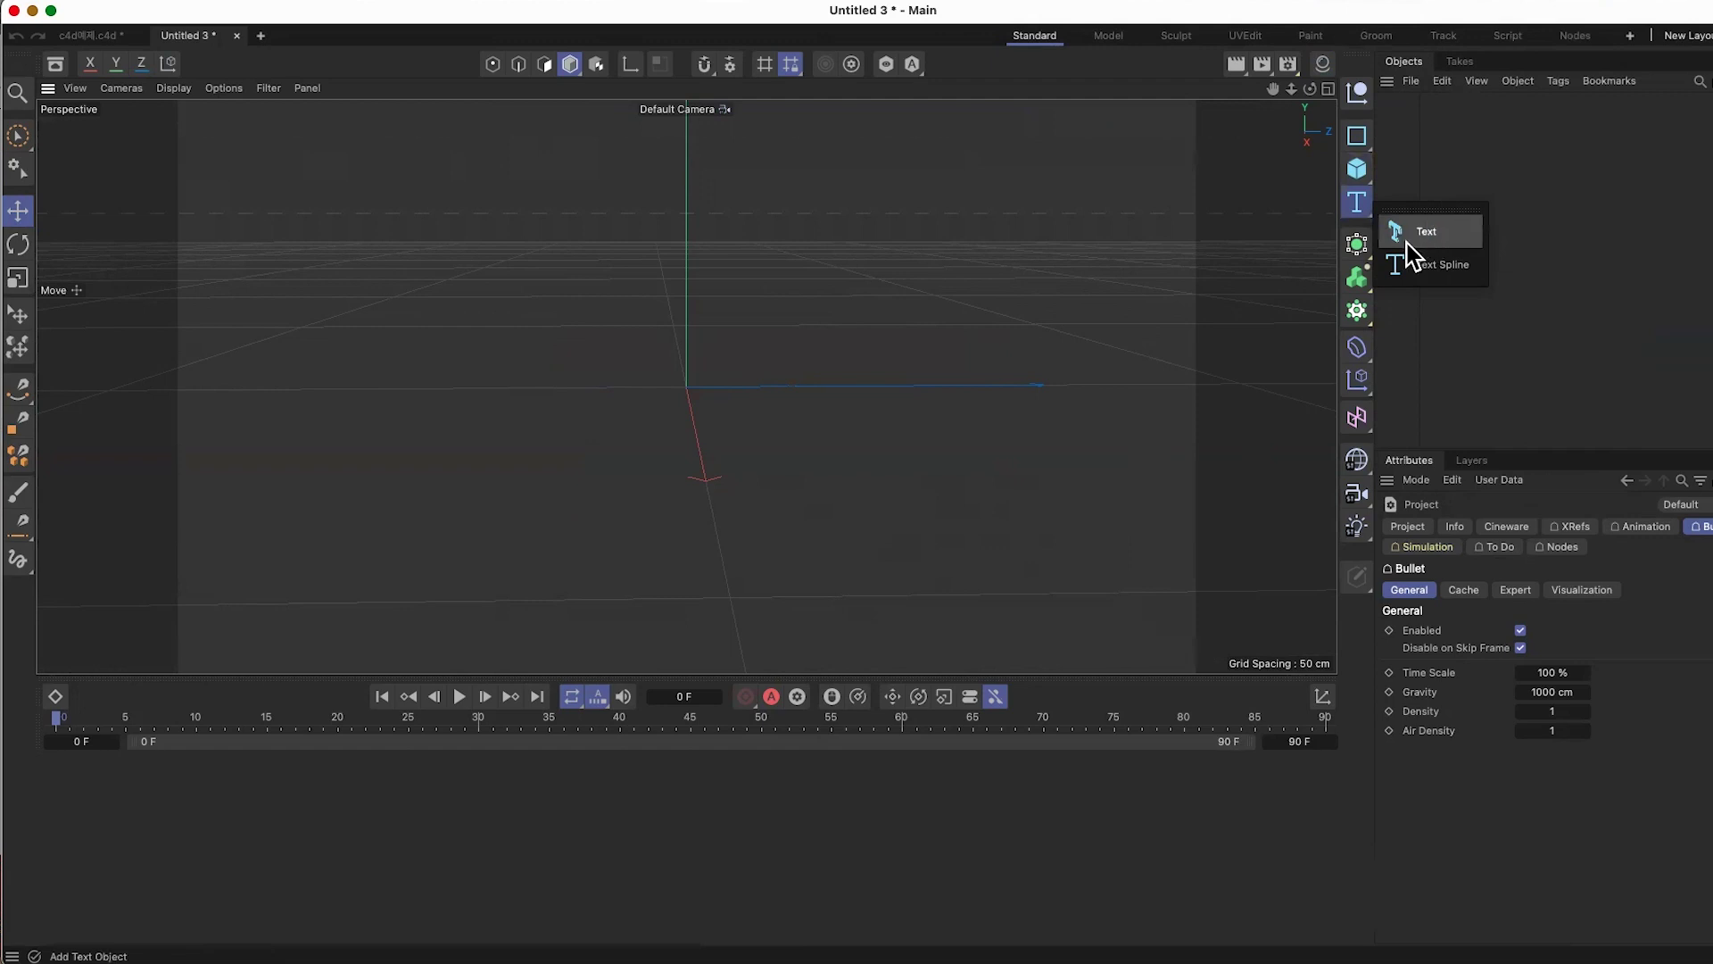
pyautogui.click(1356, 141)
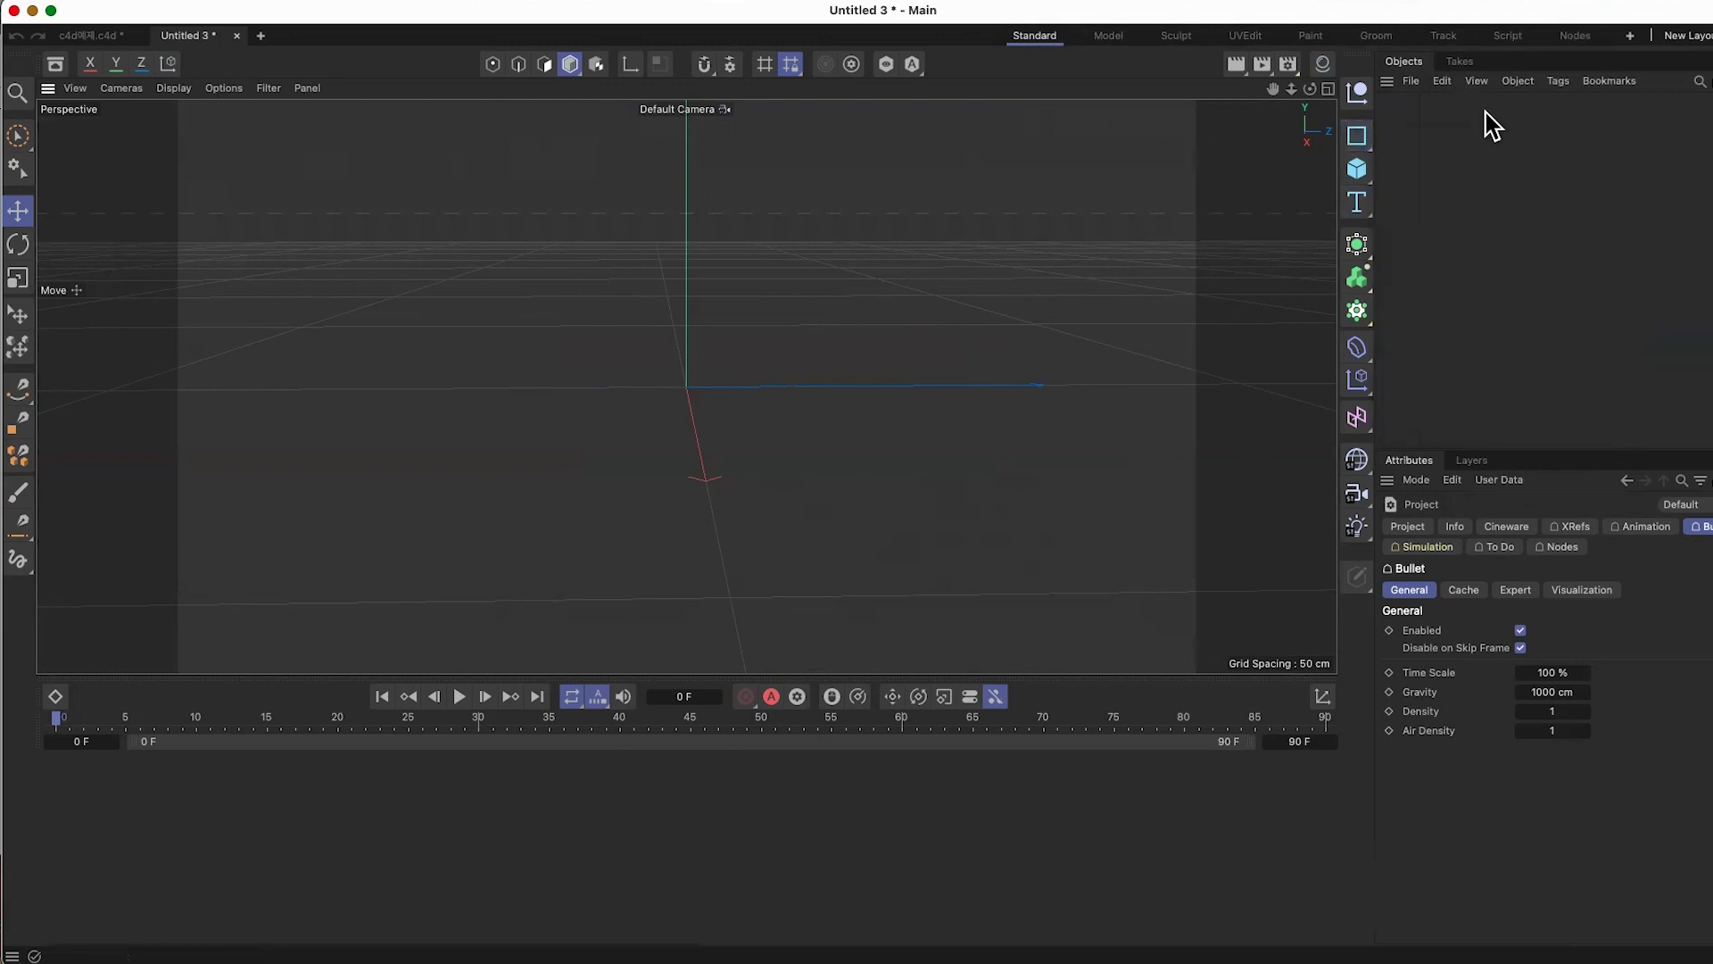
pyautogui.click(1356, 244)
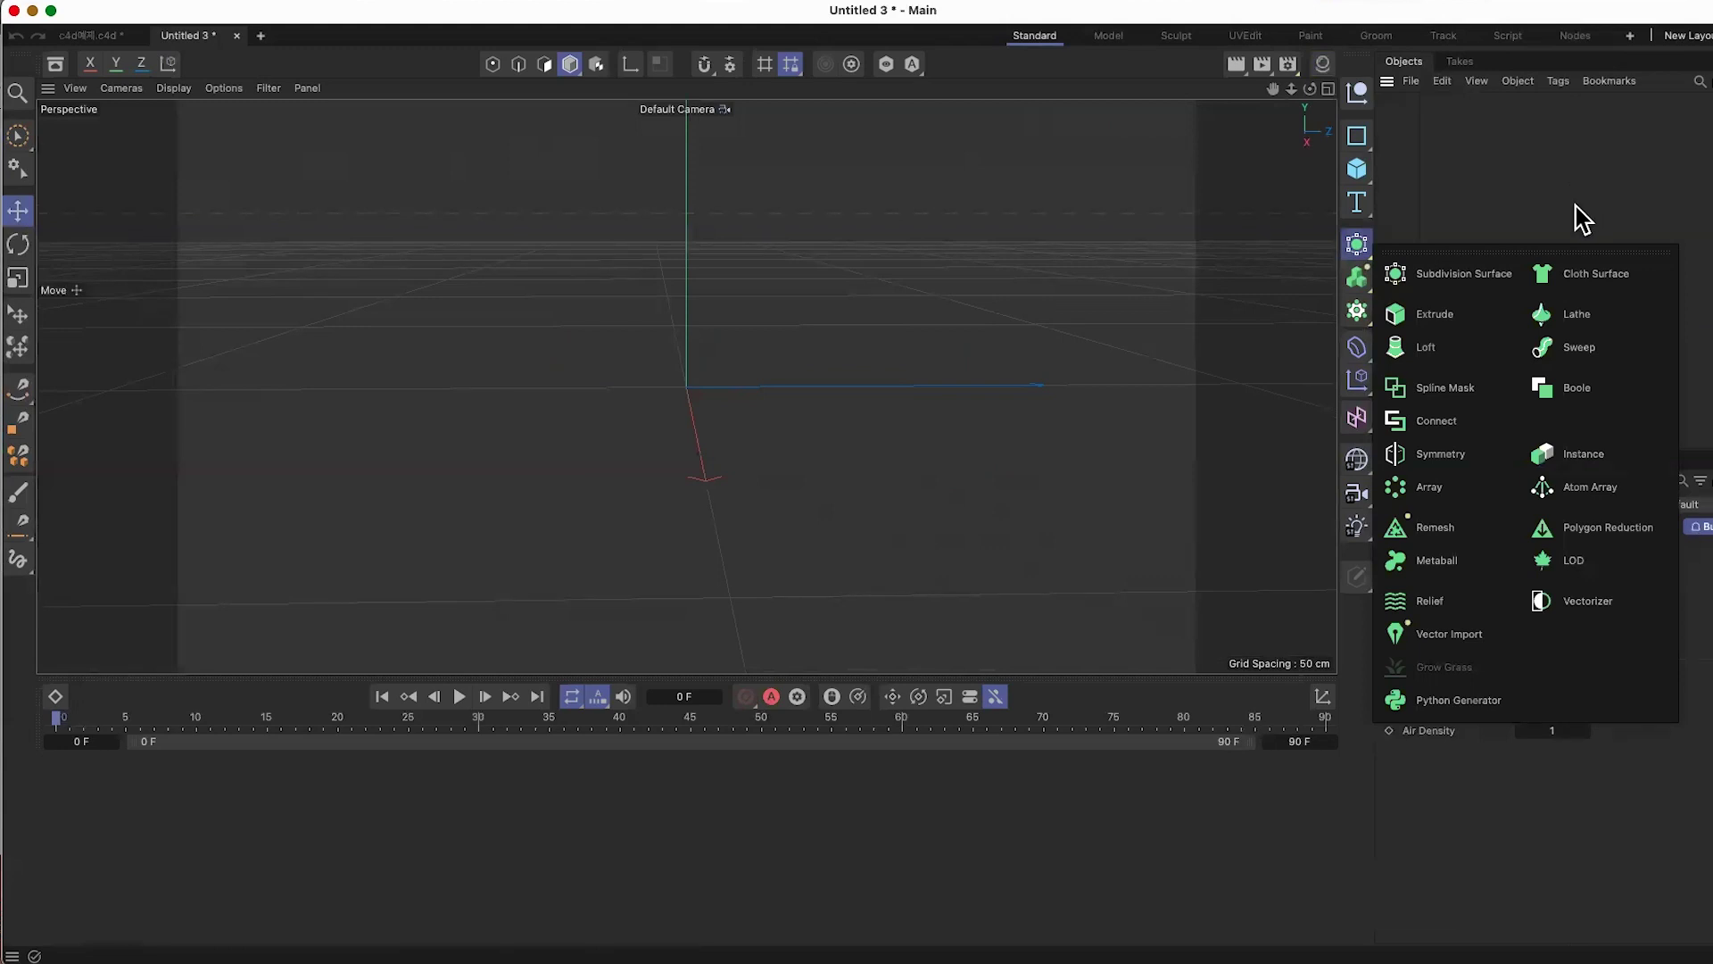
pyautogui.click(1421, 325)
pyautogui.click(1357, 346)
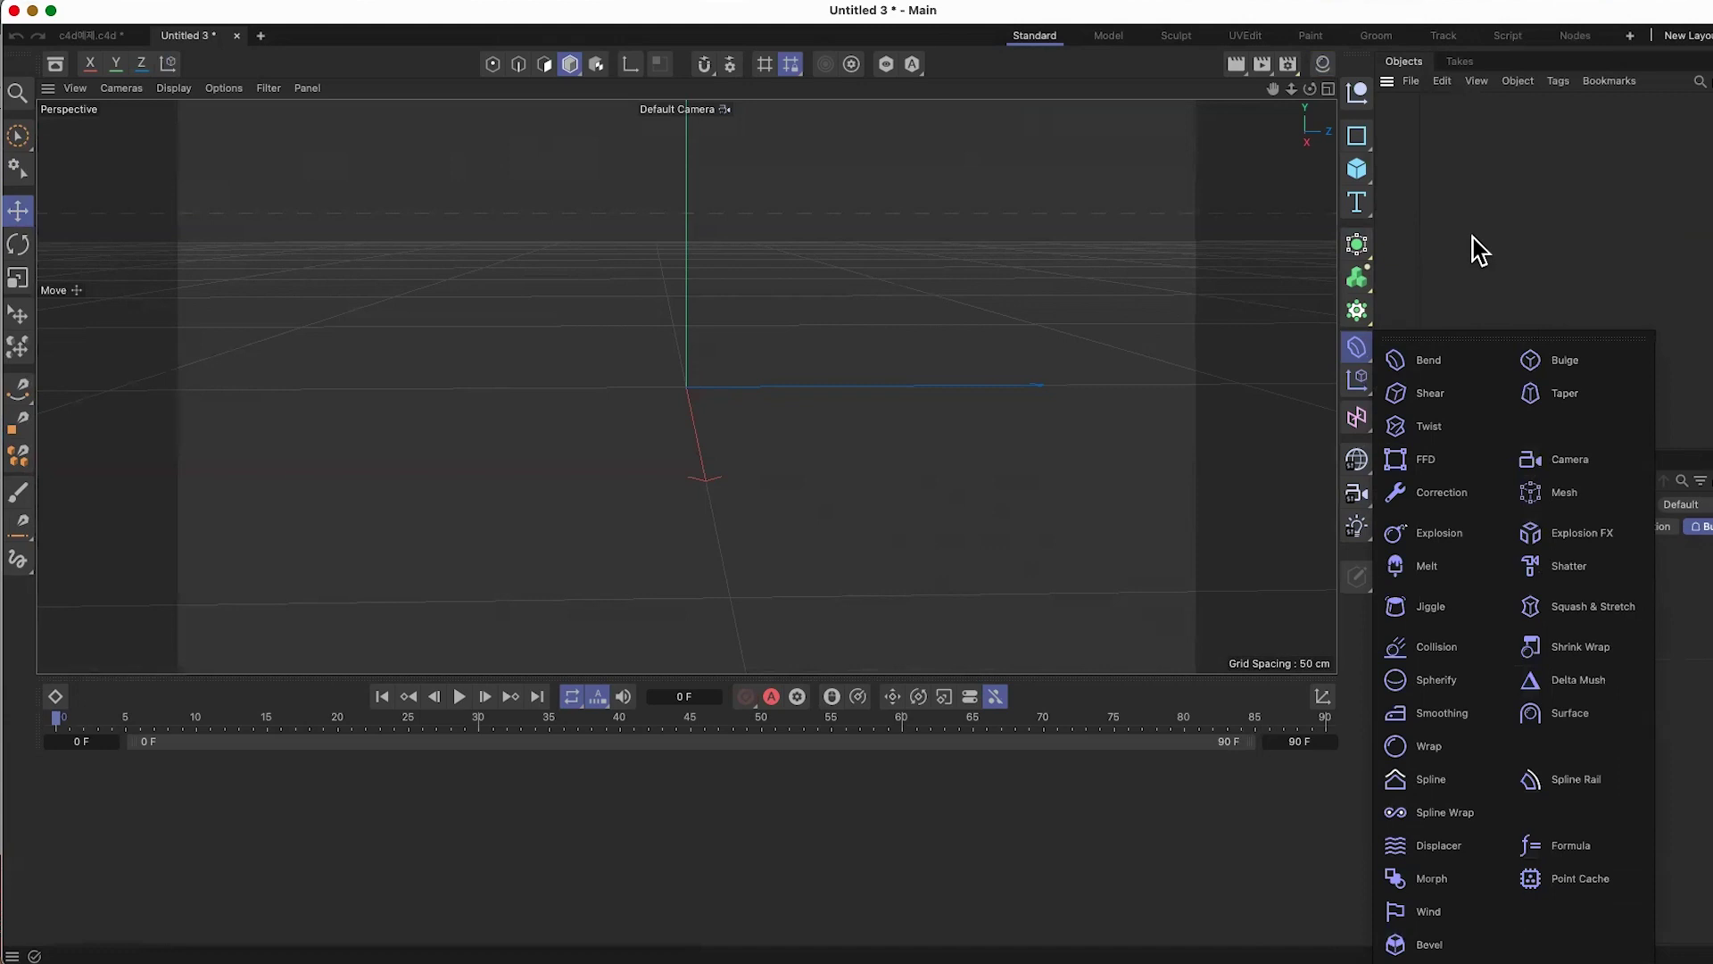
pyautogui.click(1517, 213)
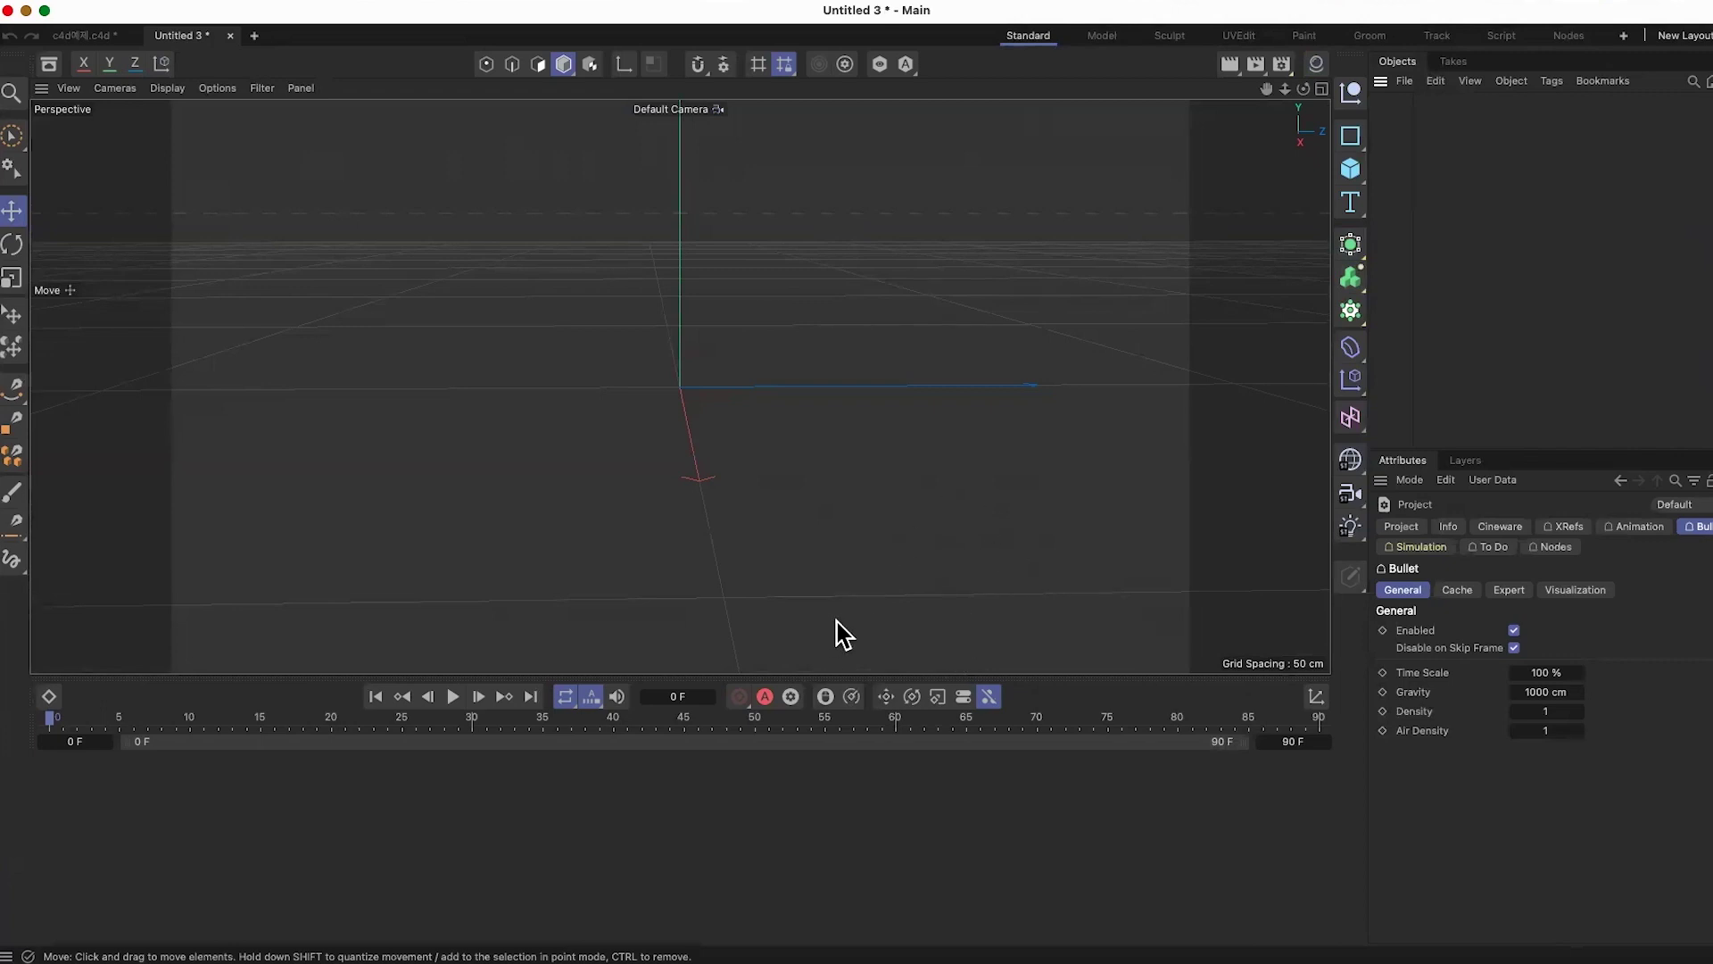
pyautogui.keyDown('alt'); pyautogui.moveTo(830, 625); pyautogui.dragTo(830, 614); pyautogui.keyUp('alt')
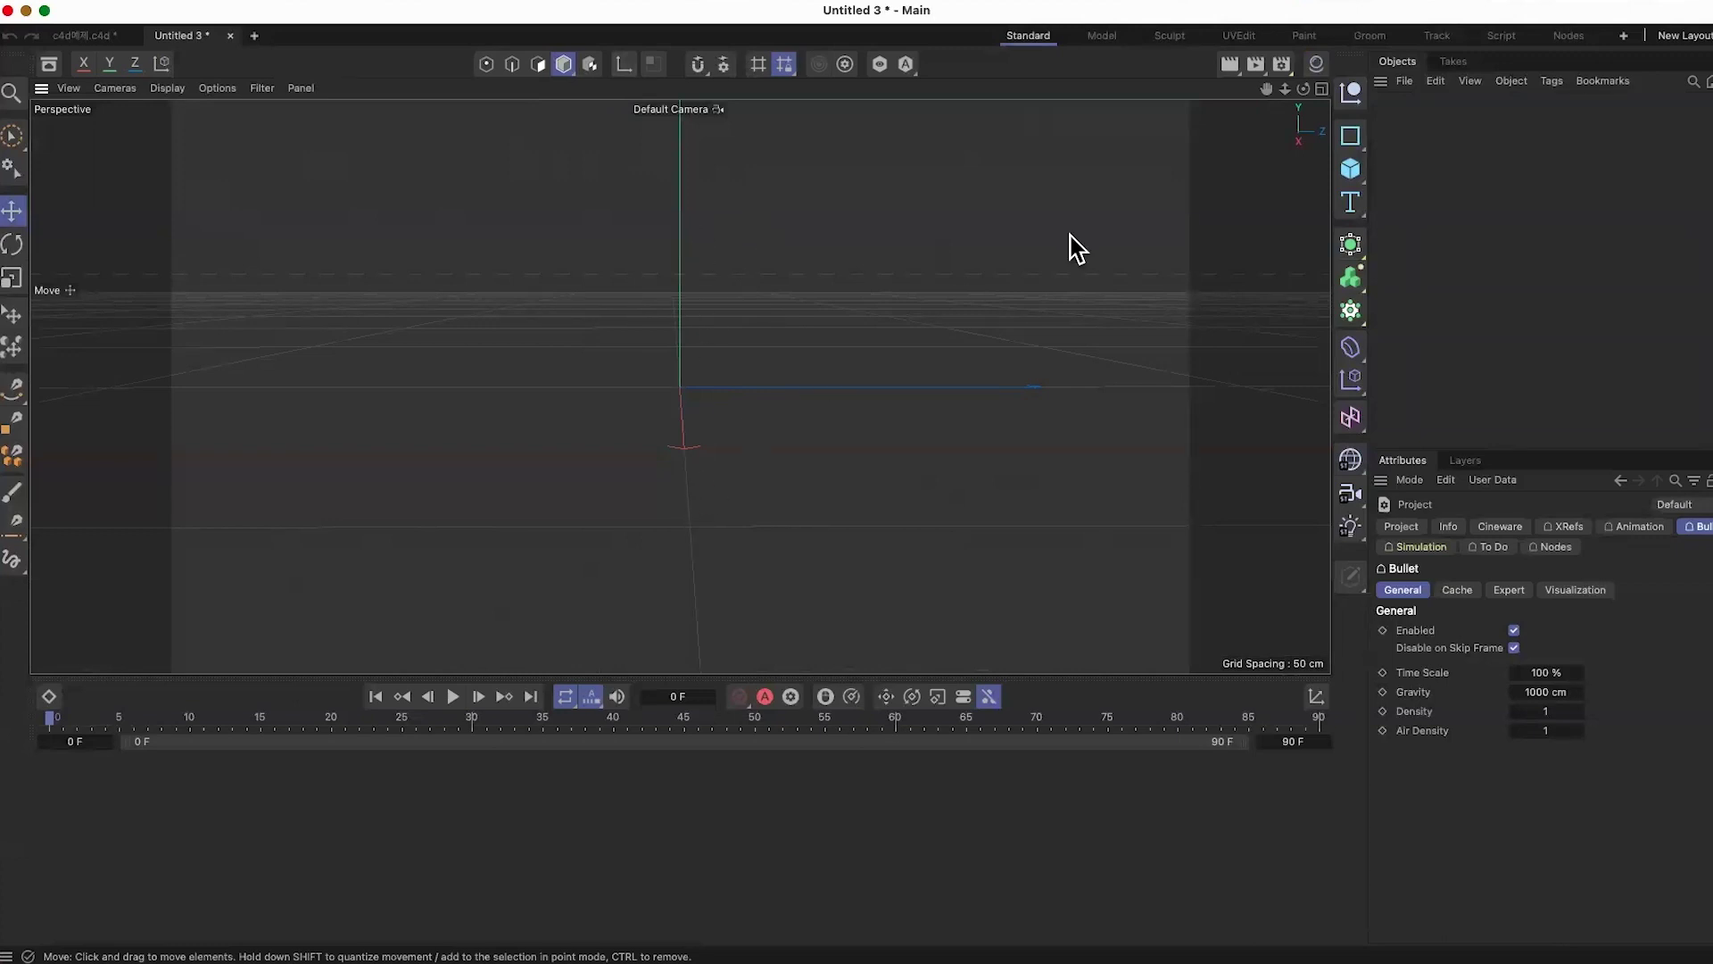
# Step: Set the render output size to 1920 × 1080 pixels and change its frame rate in the Render Settings
pyautogui.click(1282, 66)
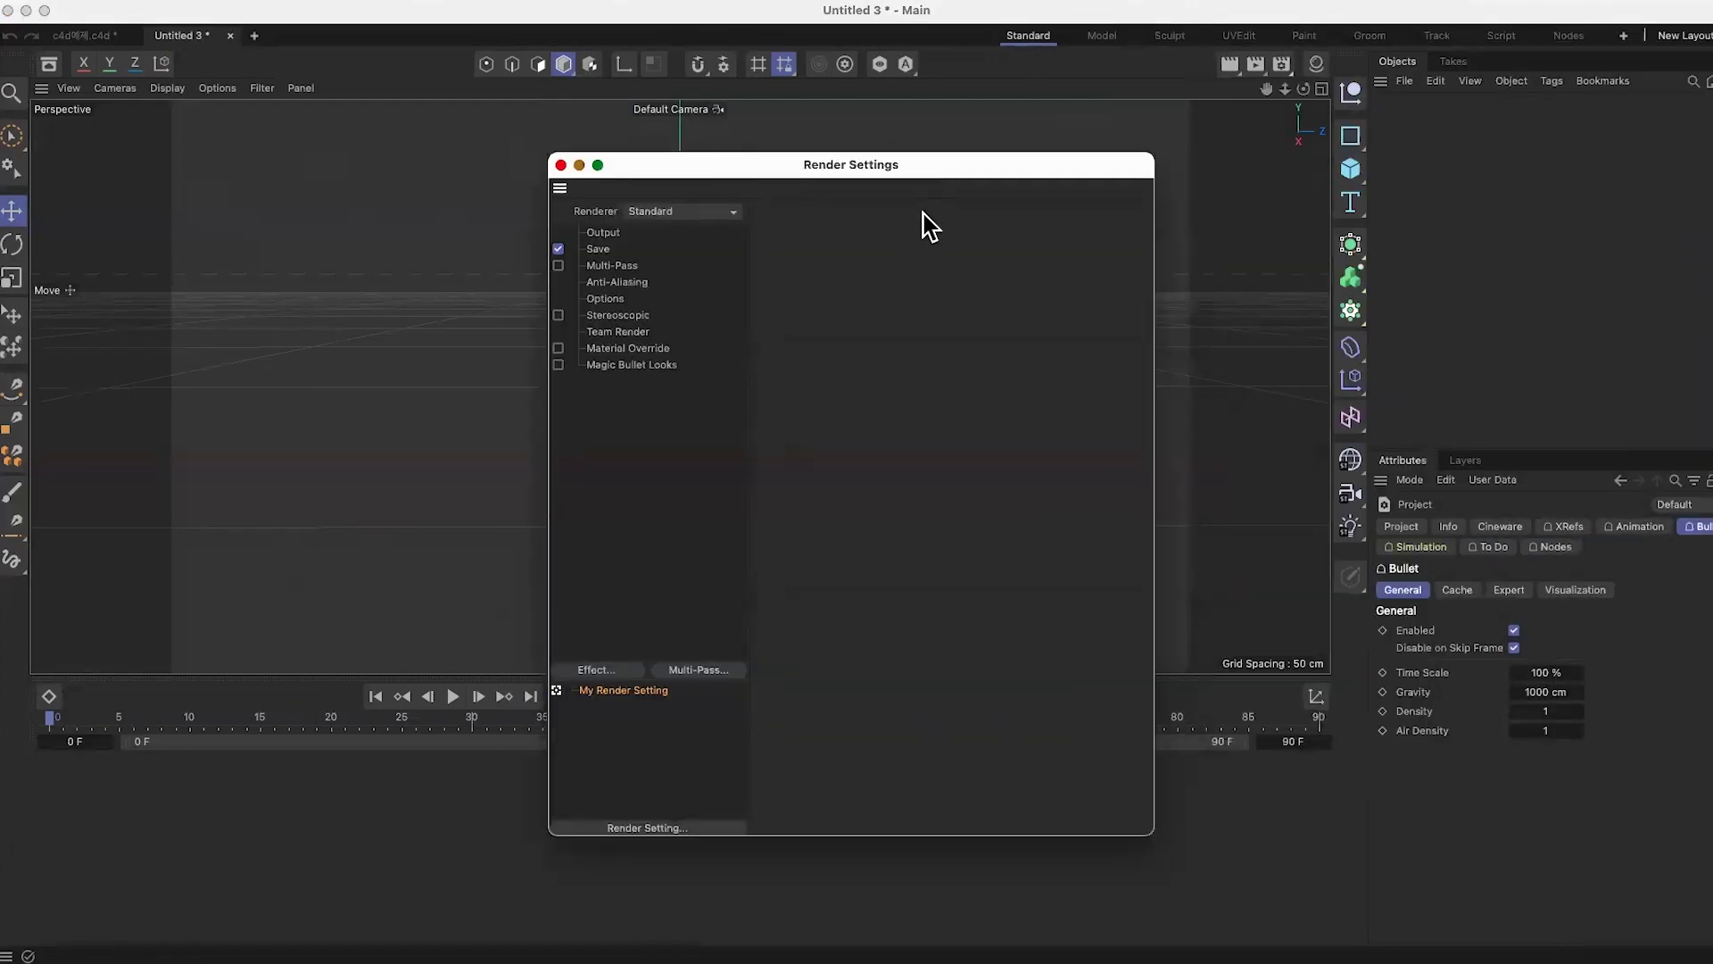
pyautogui.click(604, 232)
pyautogui.click(915, 259)
pyautogui.write('1920')
pyautogui.click(918, 277)
pyautogui.write('1080')
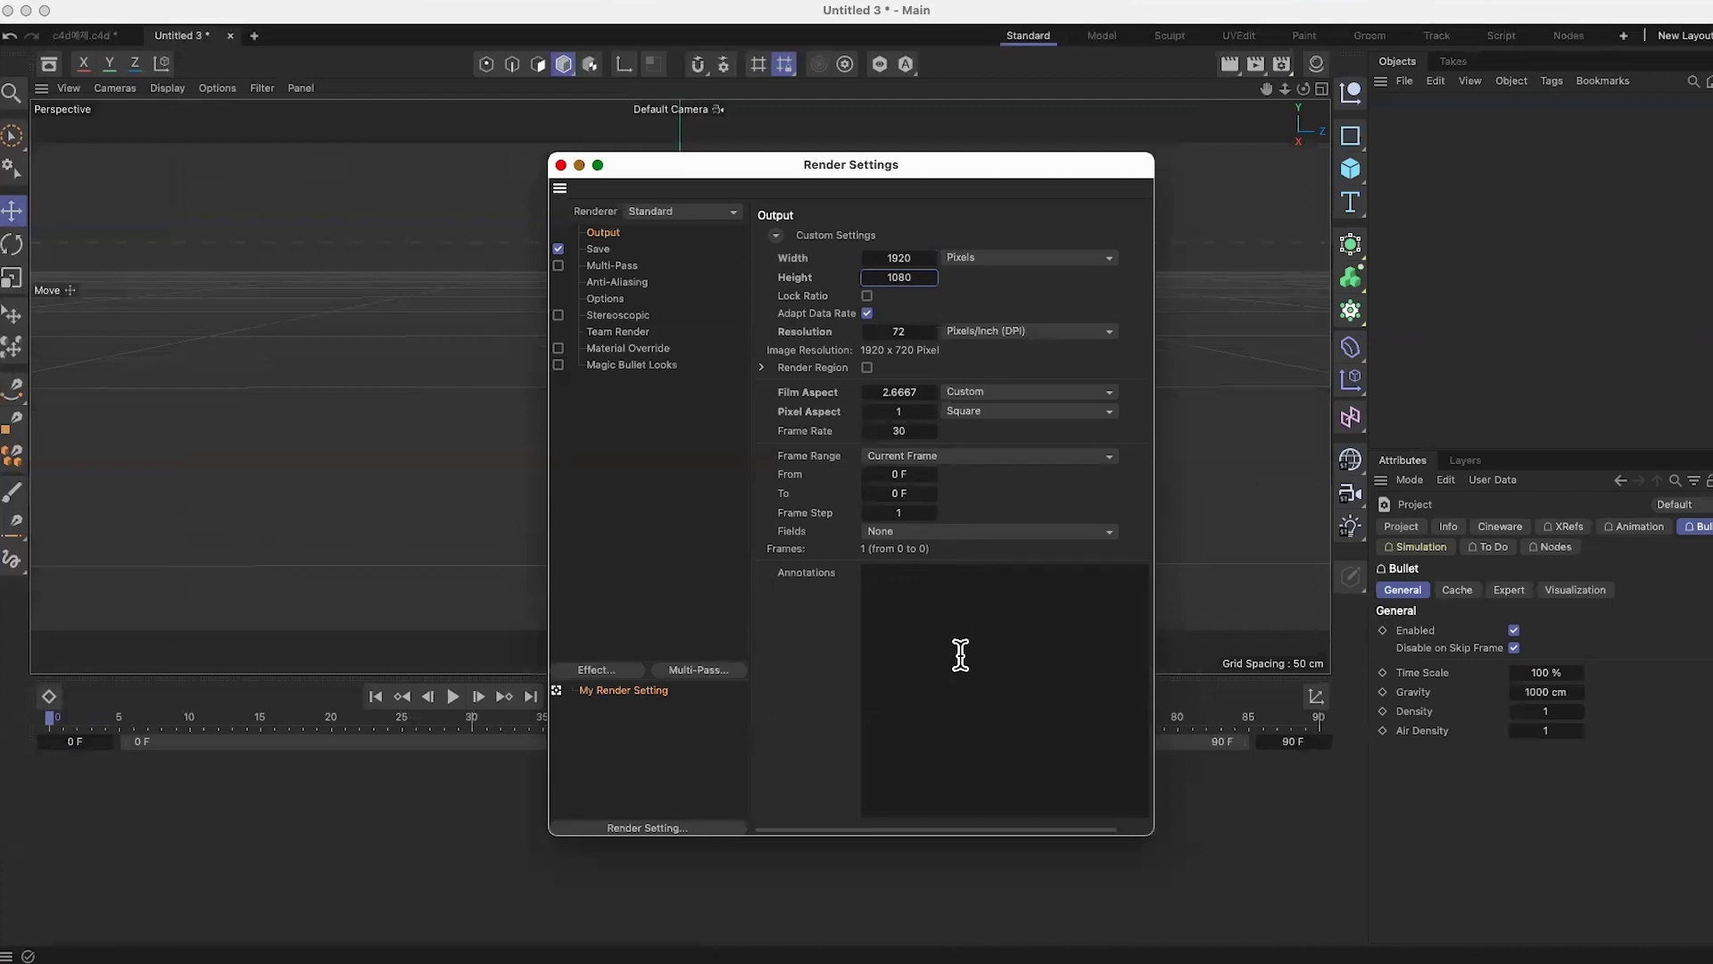
pyautogui.click(903, 430)
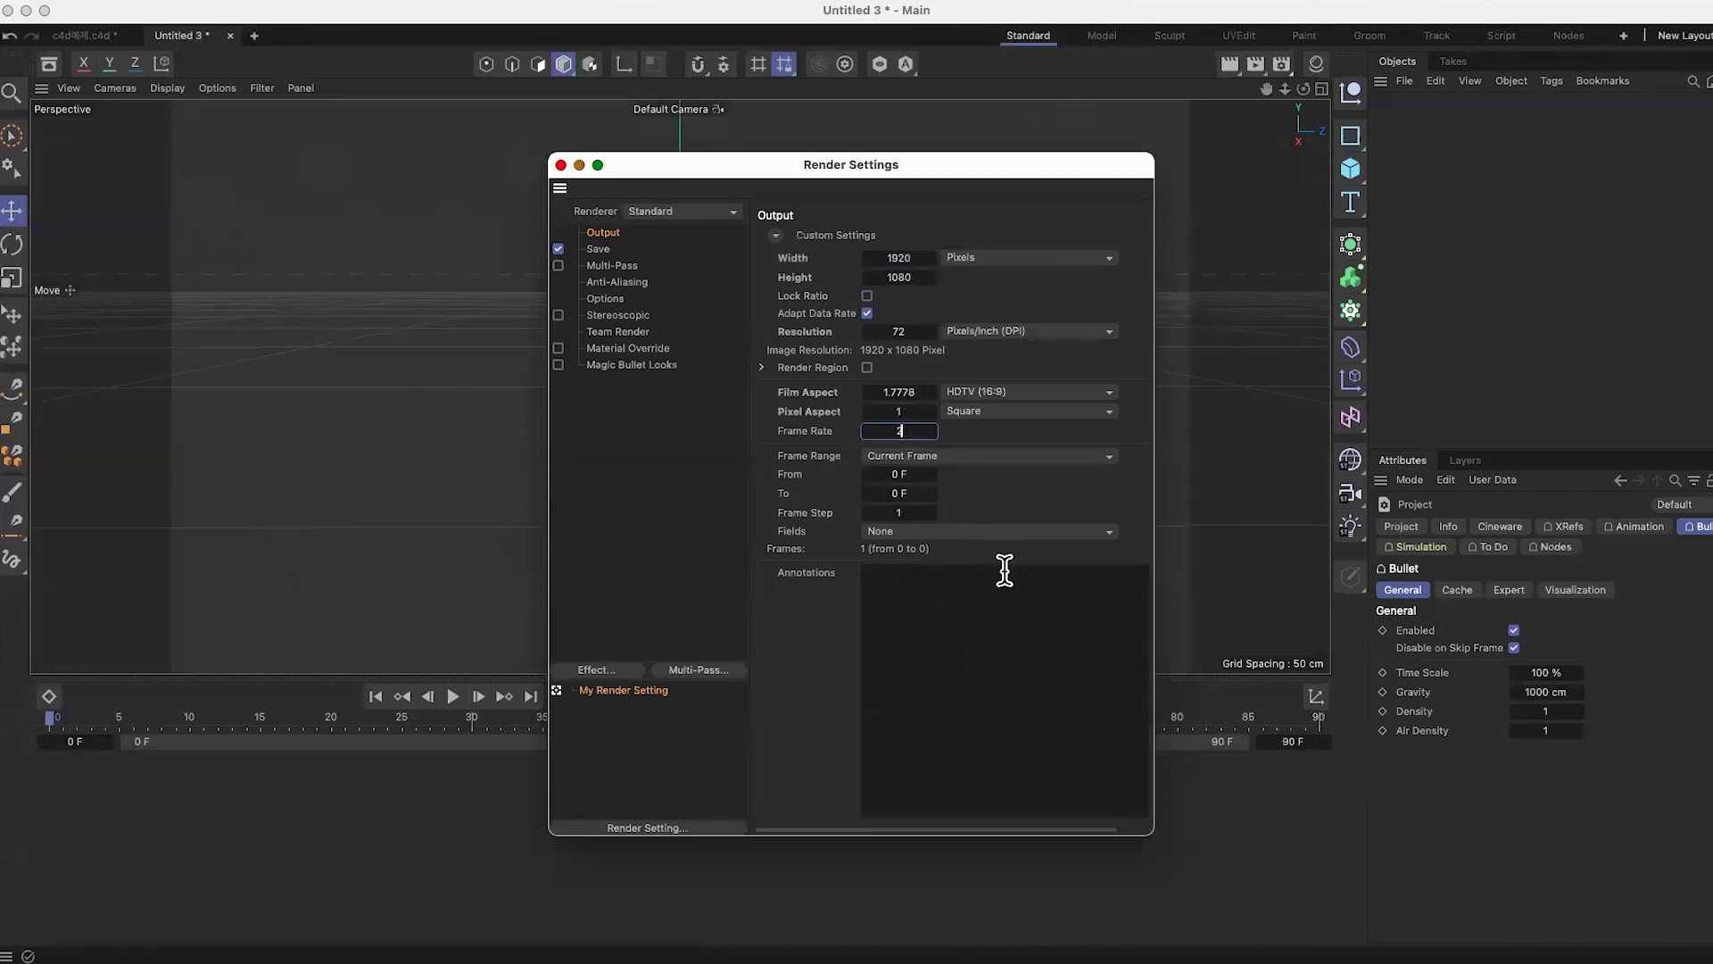
pyautogui.click(562, 165)
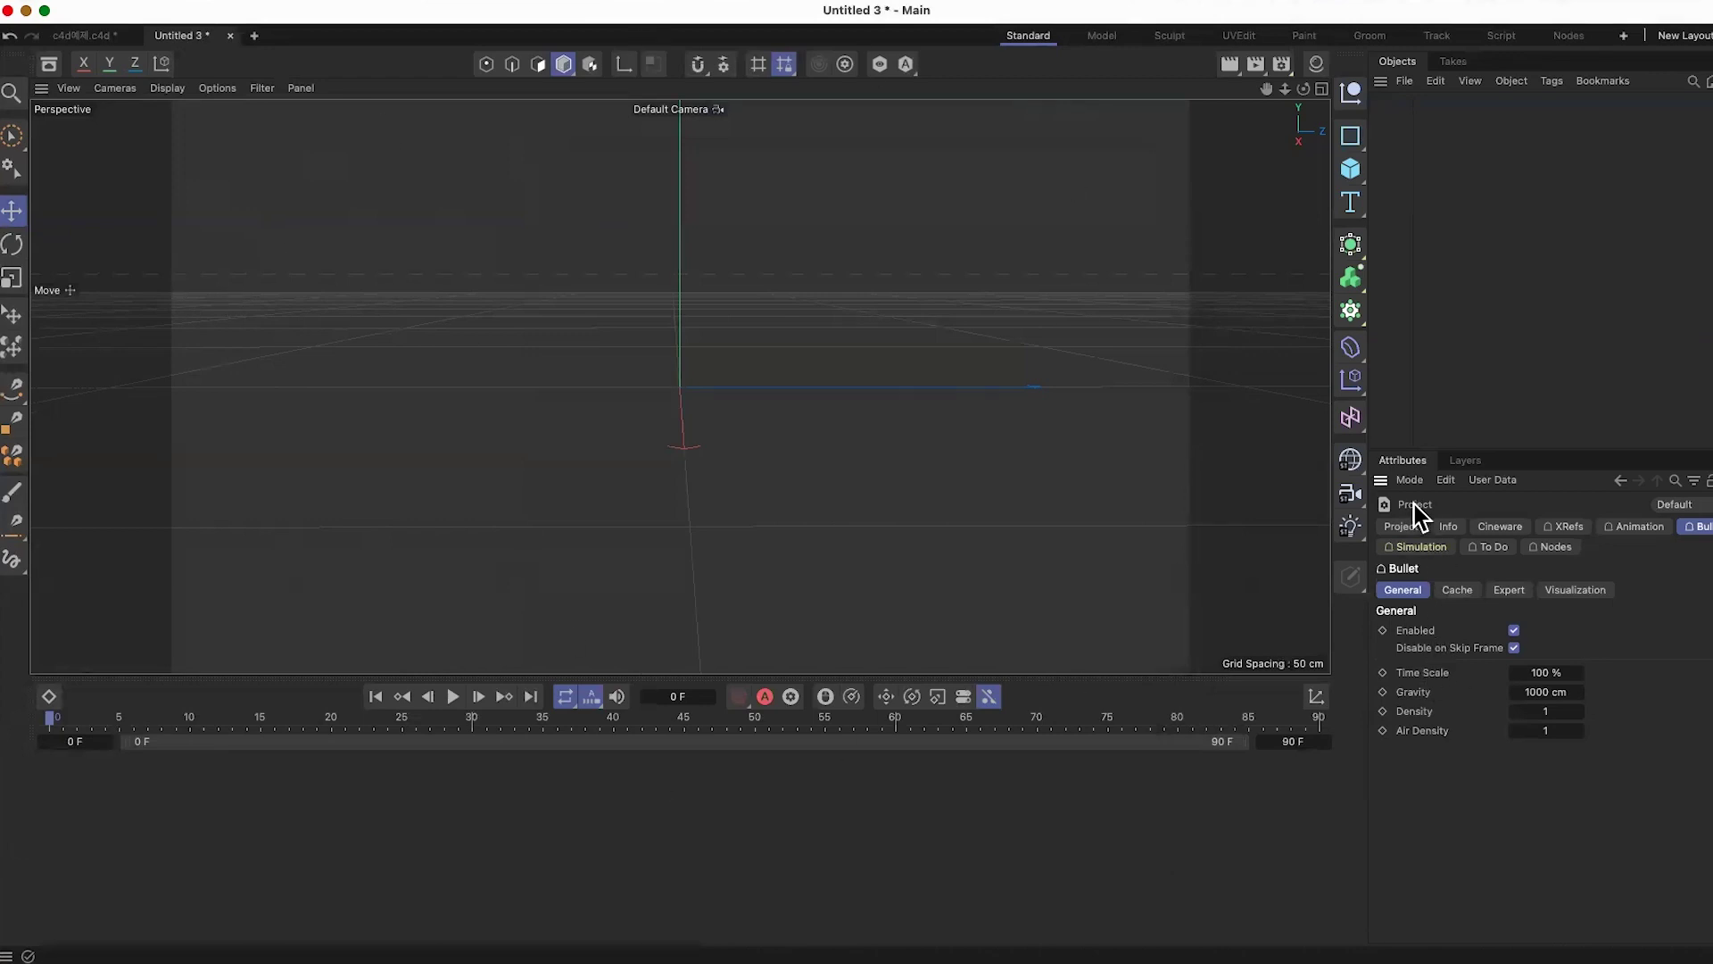
# Step: Set the project's frame rate to 24 FPS in the project settings
pyautogui.click(1403, 528)
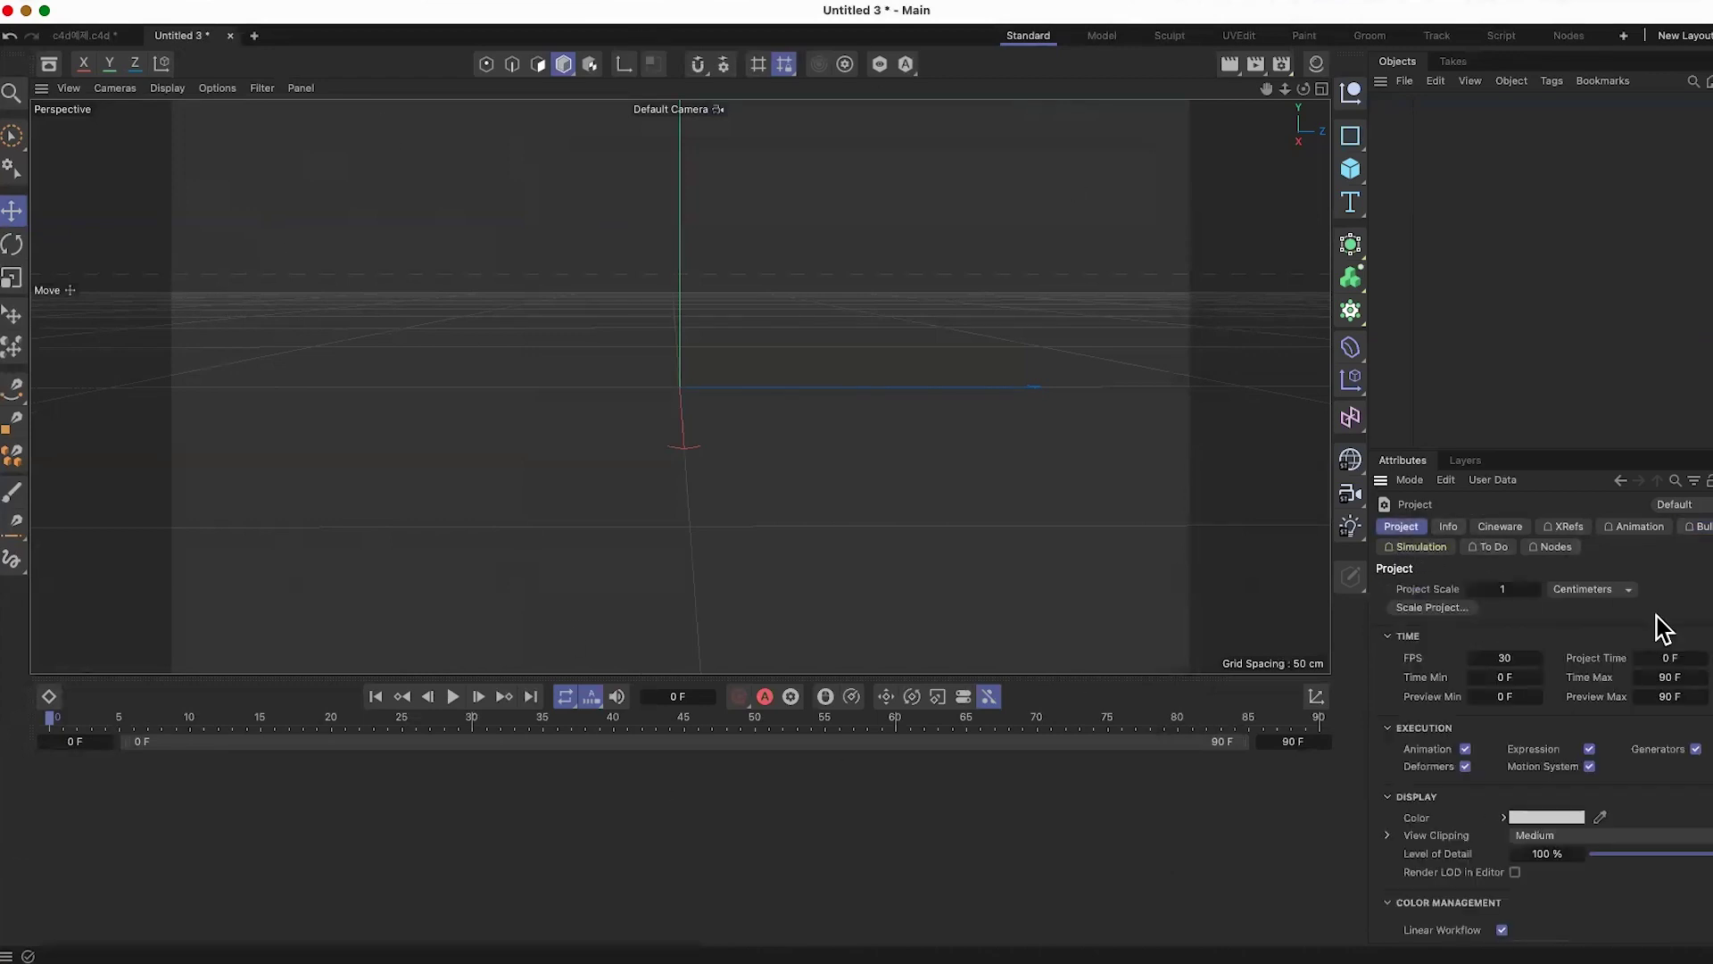
pyautogui.click(1509, 651)
pyautogui.write('24')
pyautogui.click(1521, 354)
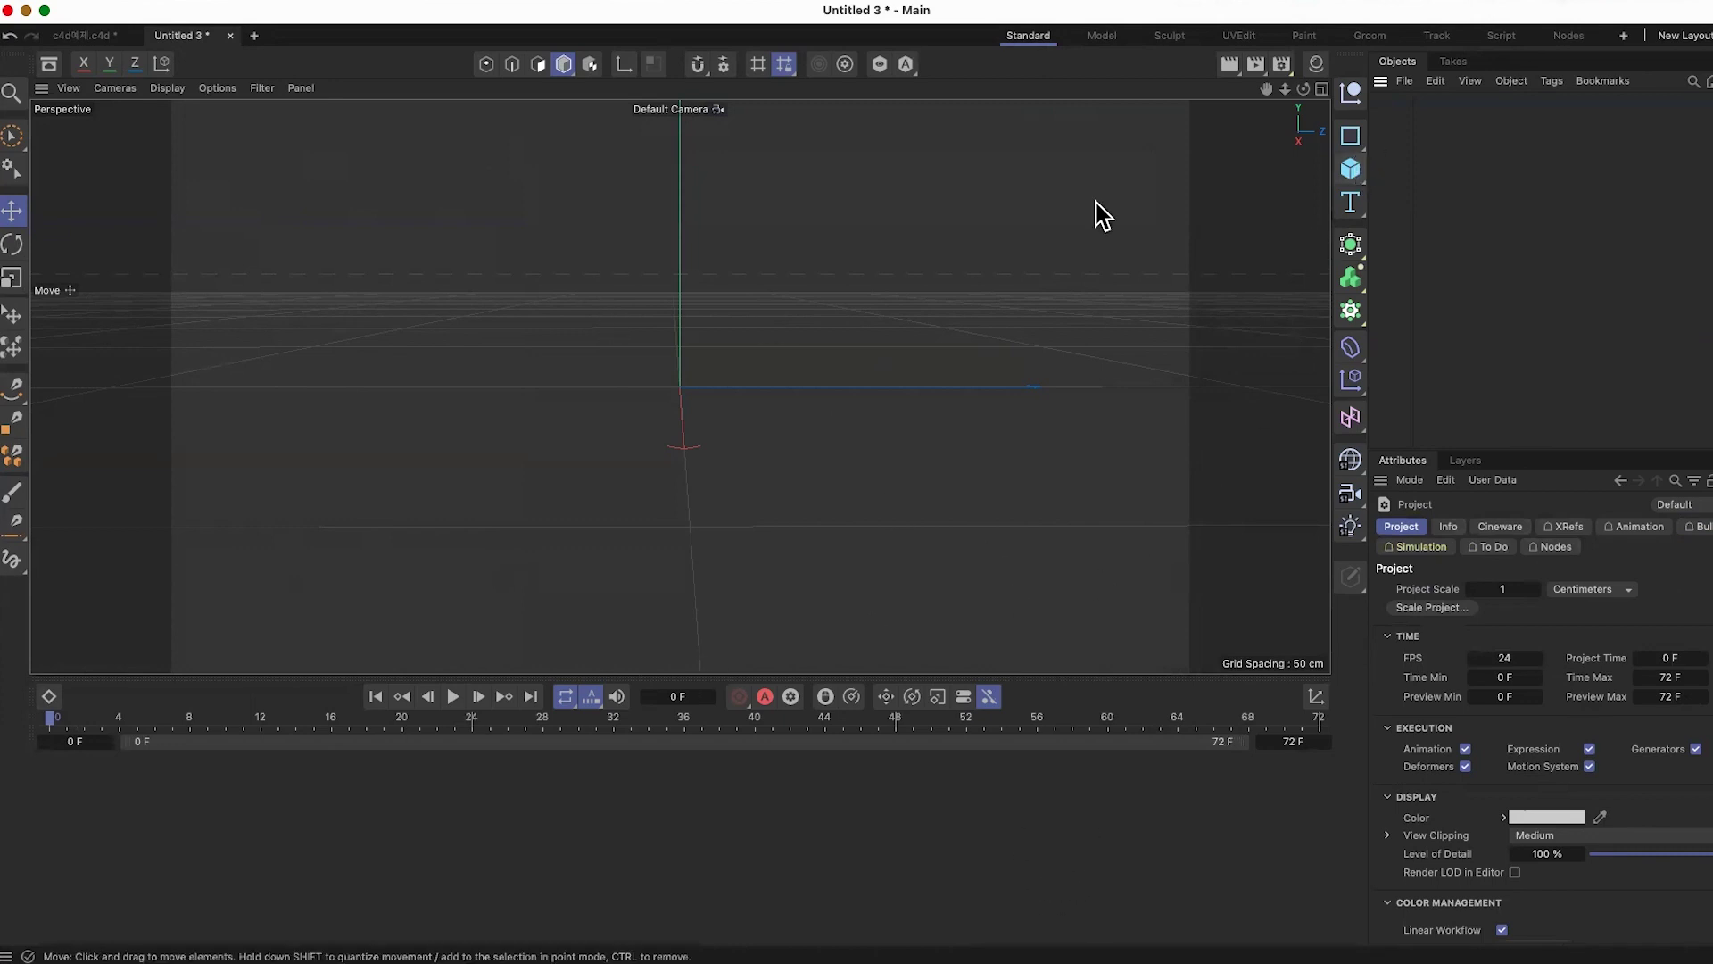
# Step: Check the timeline of the example project c4d예제.c4d and return to the new project
pyautogui.click(114, 36)
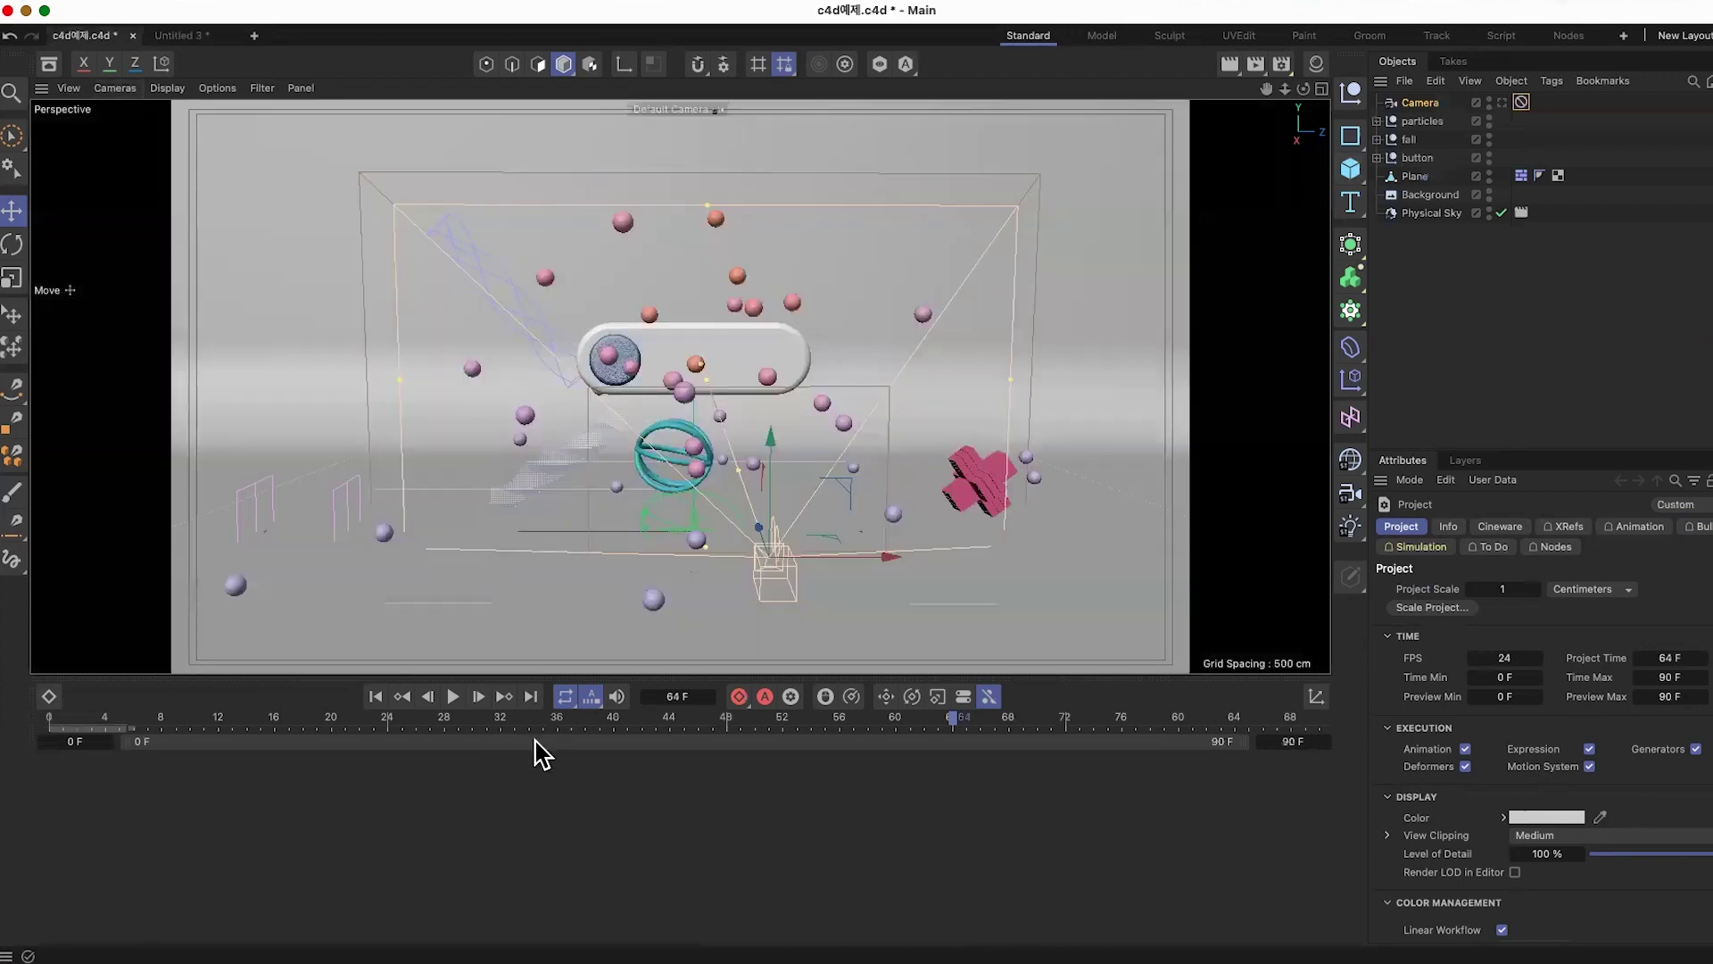
pyautogui.click(183, 36)
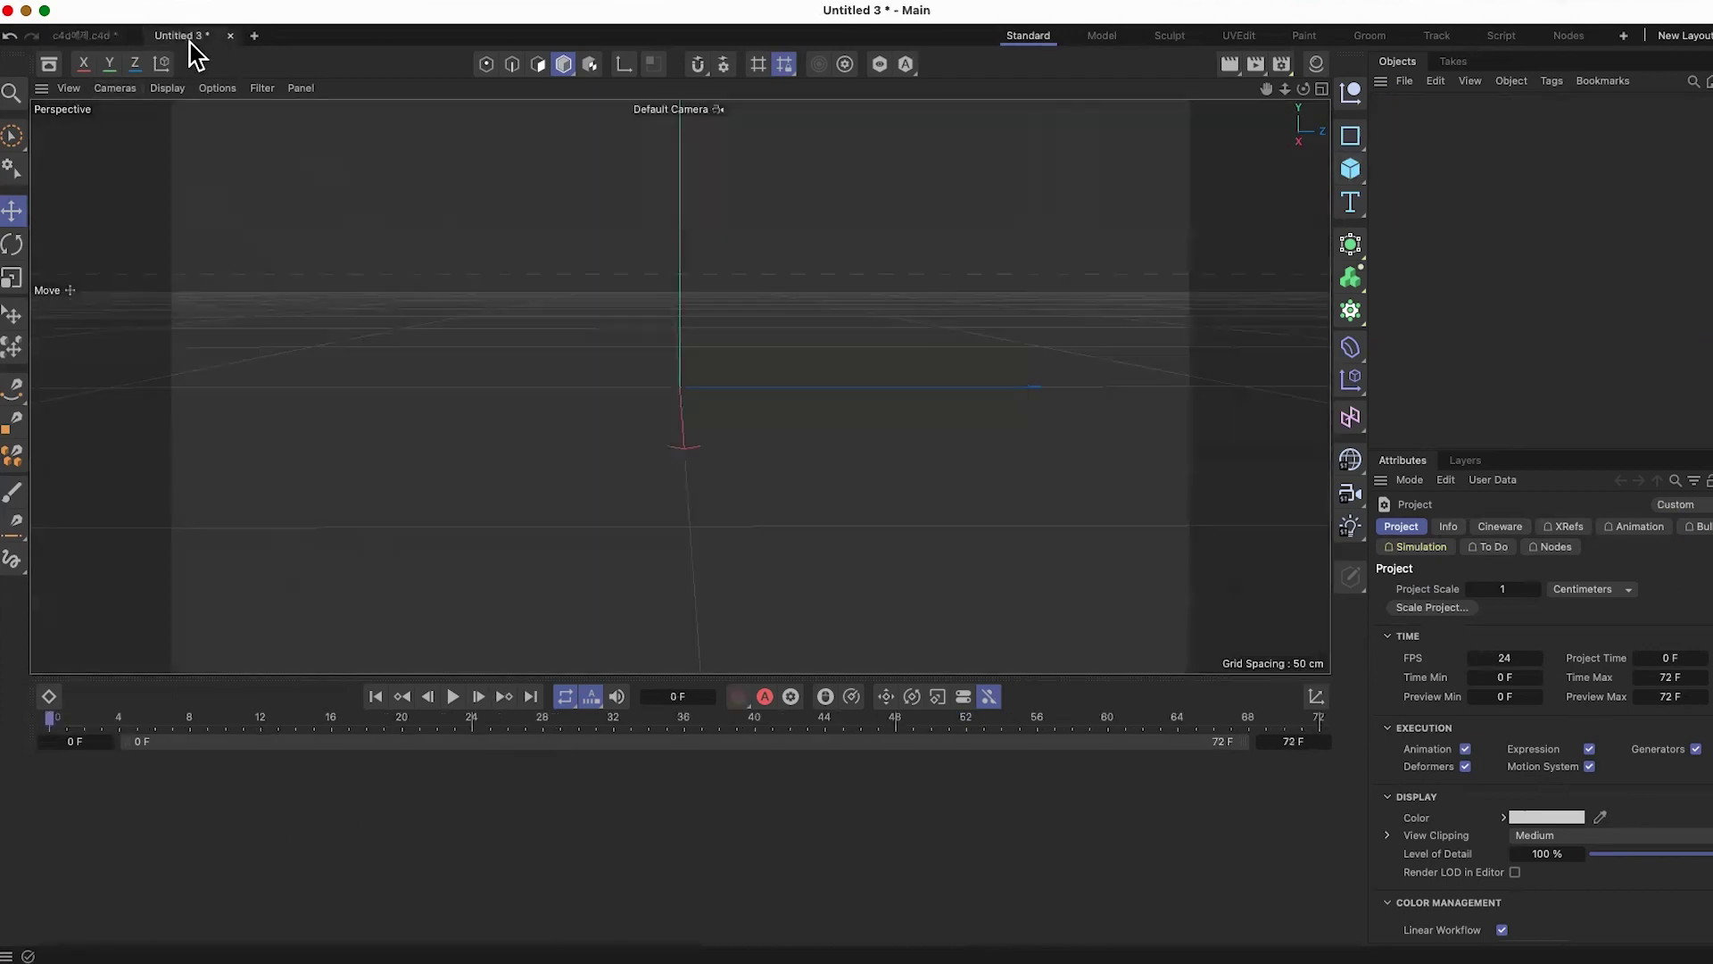
# Step: Add a Rectangle spline about 563 cm wide and 144 cm high, with rounding enabled at a 72 cm radius
pyautogui.click(1352, 138)
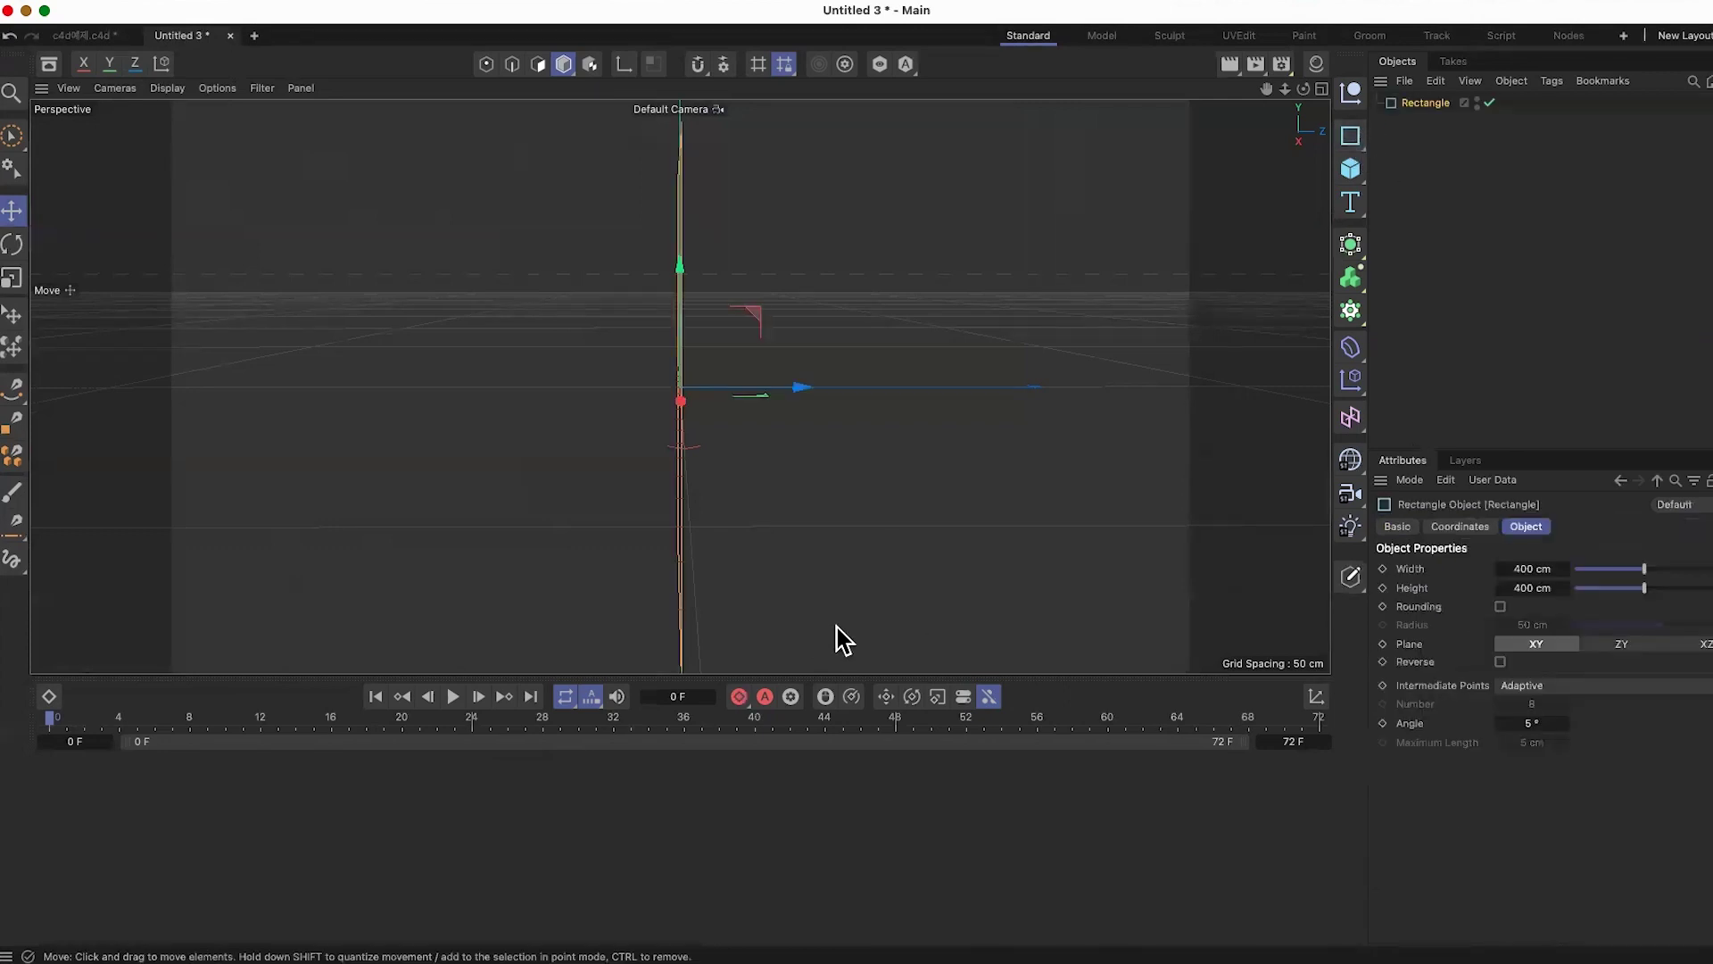
pyautogui.keyDown('alt'); pyautogui.moveTo(1020, 563); pyautogui.dragTo(879, 587); pyautogui.keyUp('alt')
pyautogui.keyDown('alt'); pyautogui.moveTo(778, 586); pyautogui.dragTo(871, 565); pyautogui.keyUp('alt')
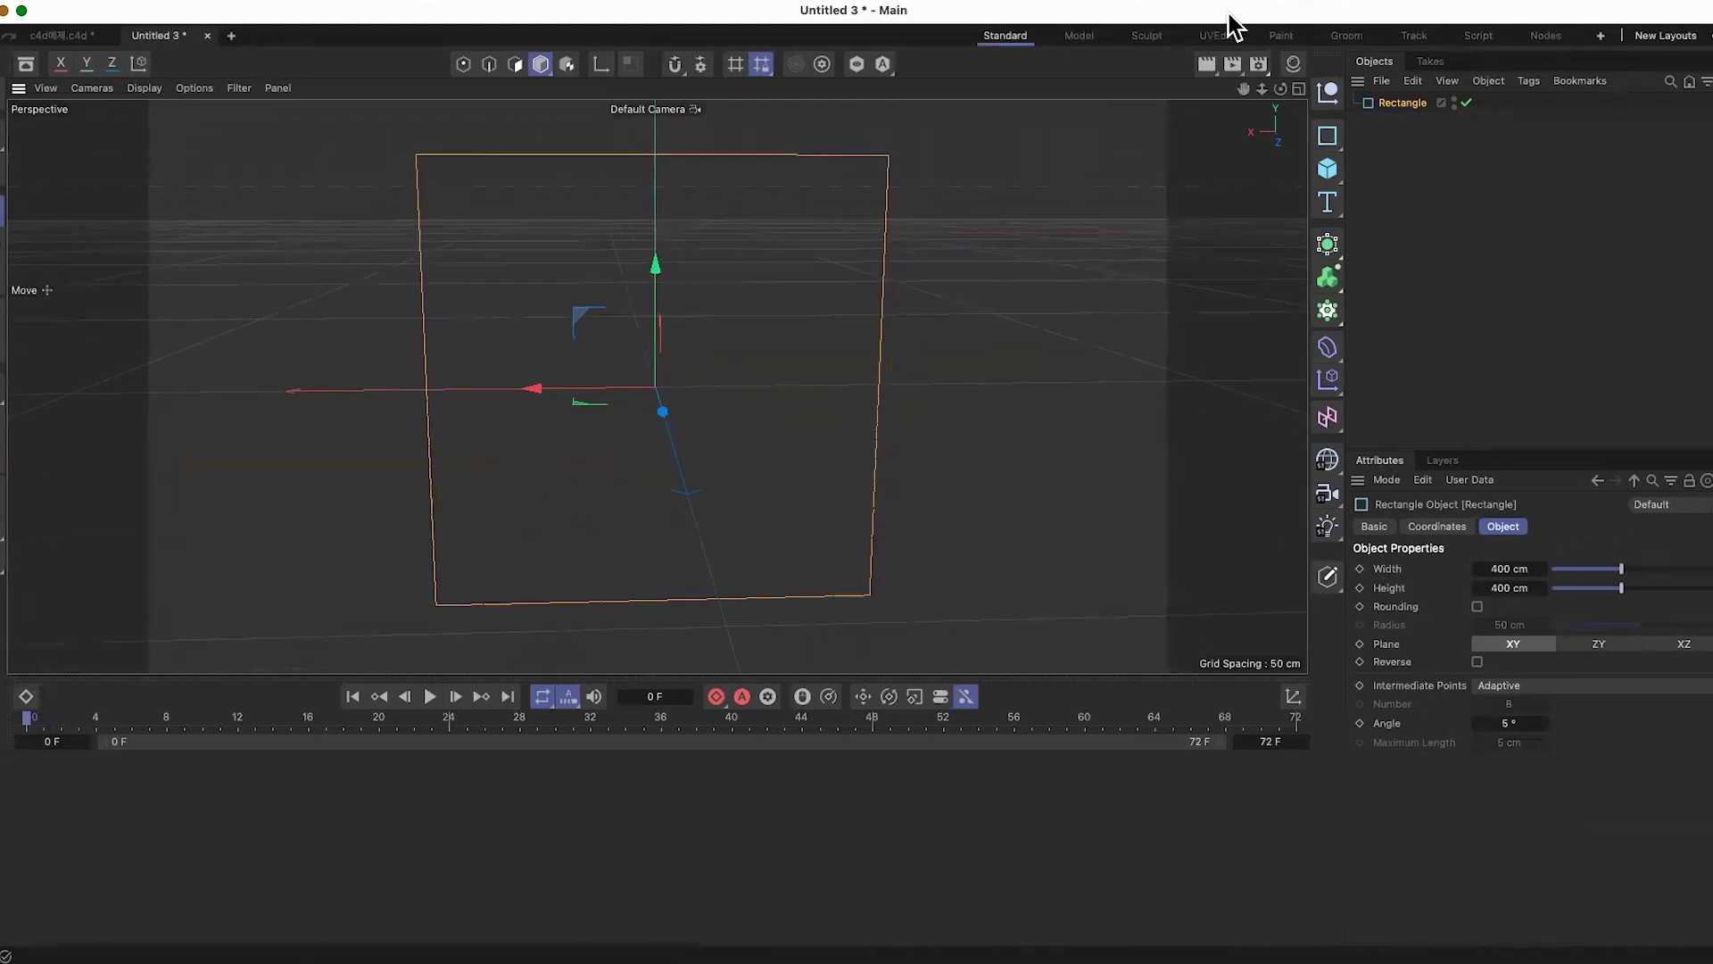
pyautogui.moveTo(1646, 568); pyautogui.dragTo(1708, 635)
pyautogui.click(1473, 606)
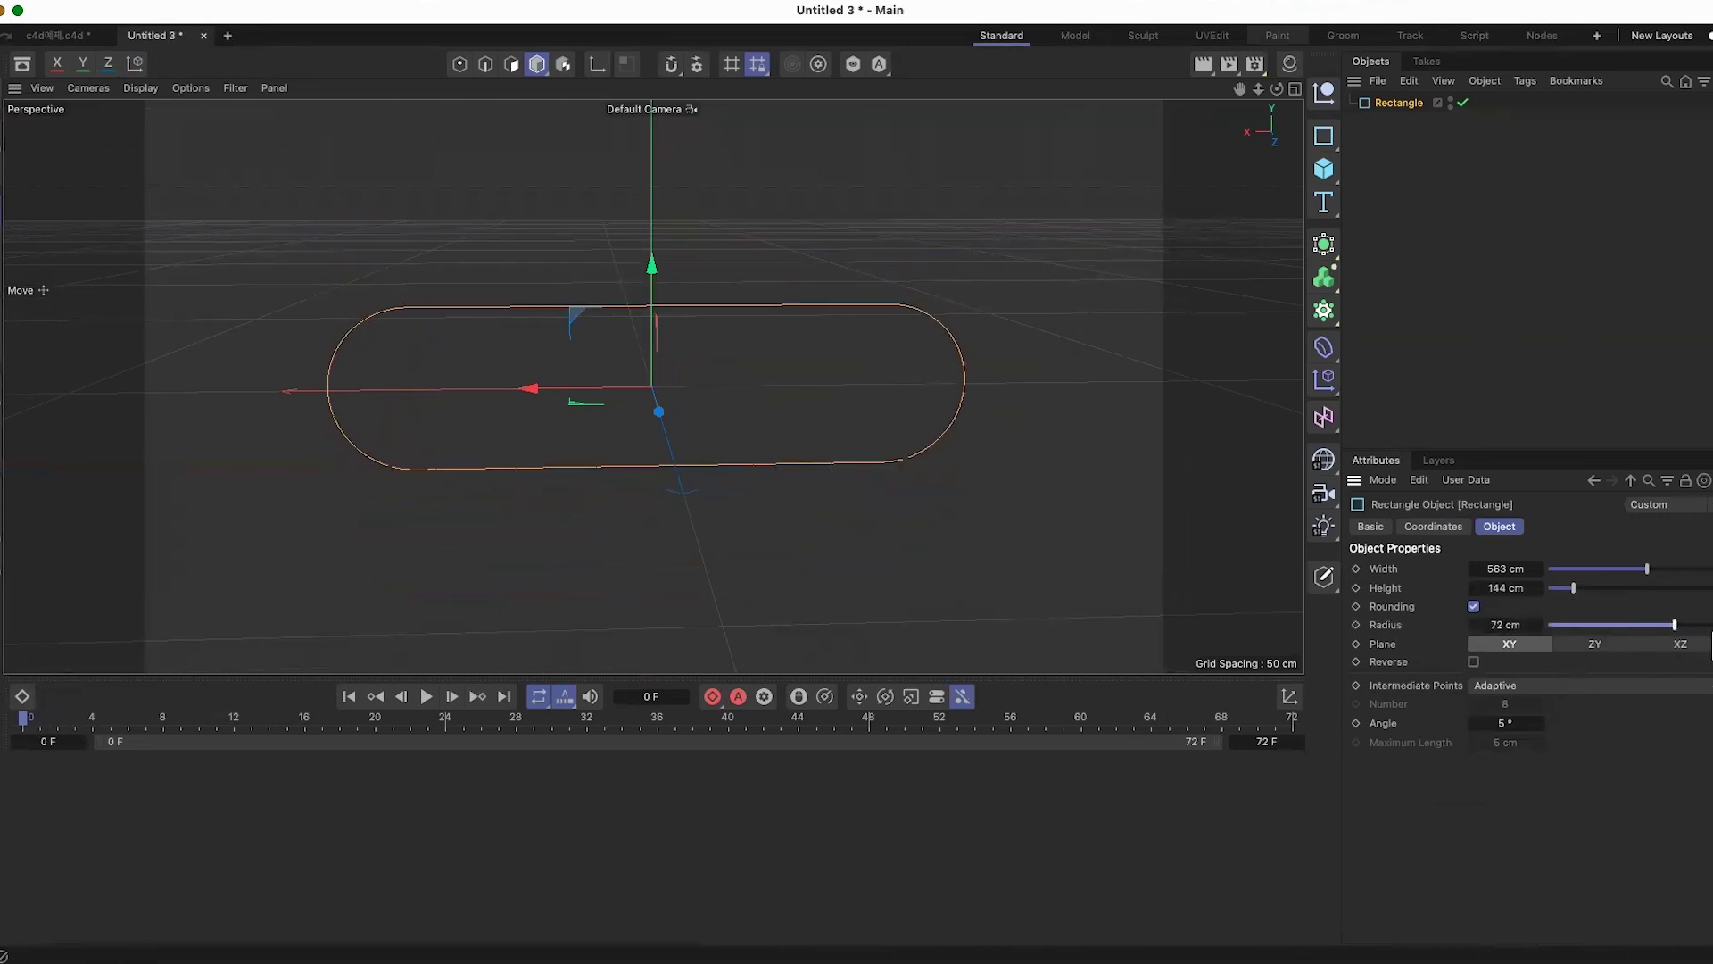
# Step: Resize the rounded rectangle to 474 cm wide and 128 cm high with a 64 cm corner radius
pyautogui.moveTo(1635, 584)
pyautogui.mouseDown()
pyautogui.moveTo(1610, 576)
pyautogui.moveTo(1633, 578)
pyautogui.mouseUp()
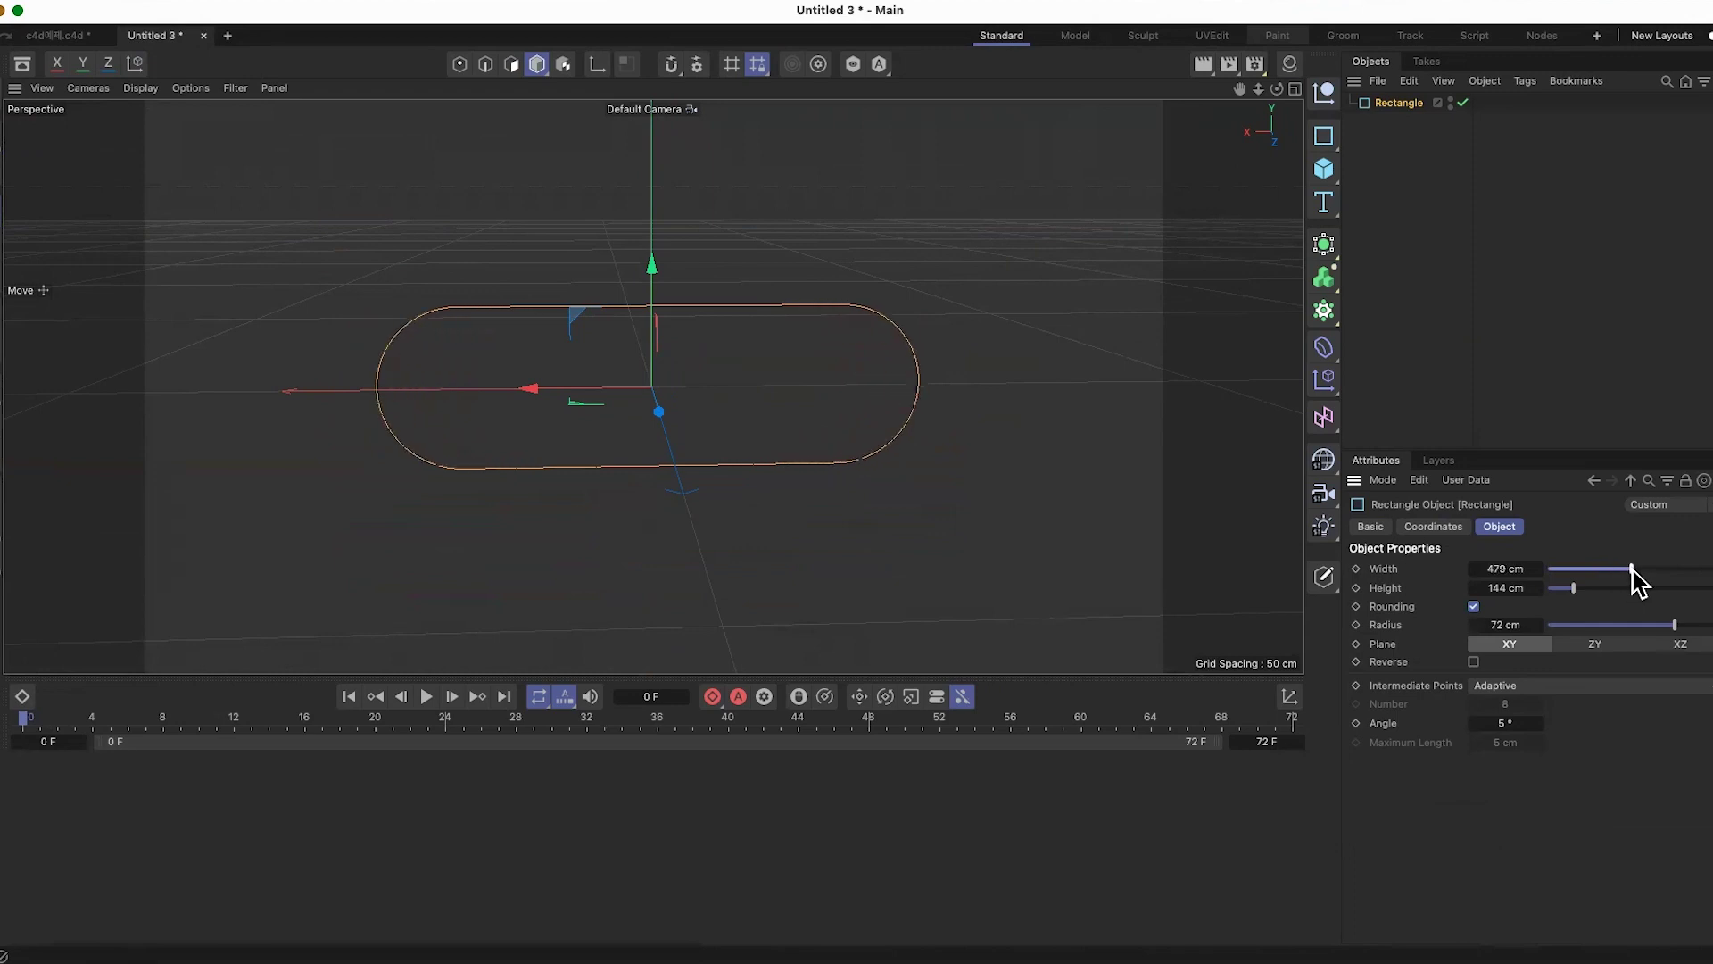
pyautogui.moveTo(1518, 570)
pyautogui.mouseDown()
pyautogui.moveTo(1499, 570)
pyautogui.moveTo(1510, 581)
pyautogui.mouseUp()
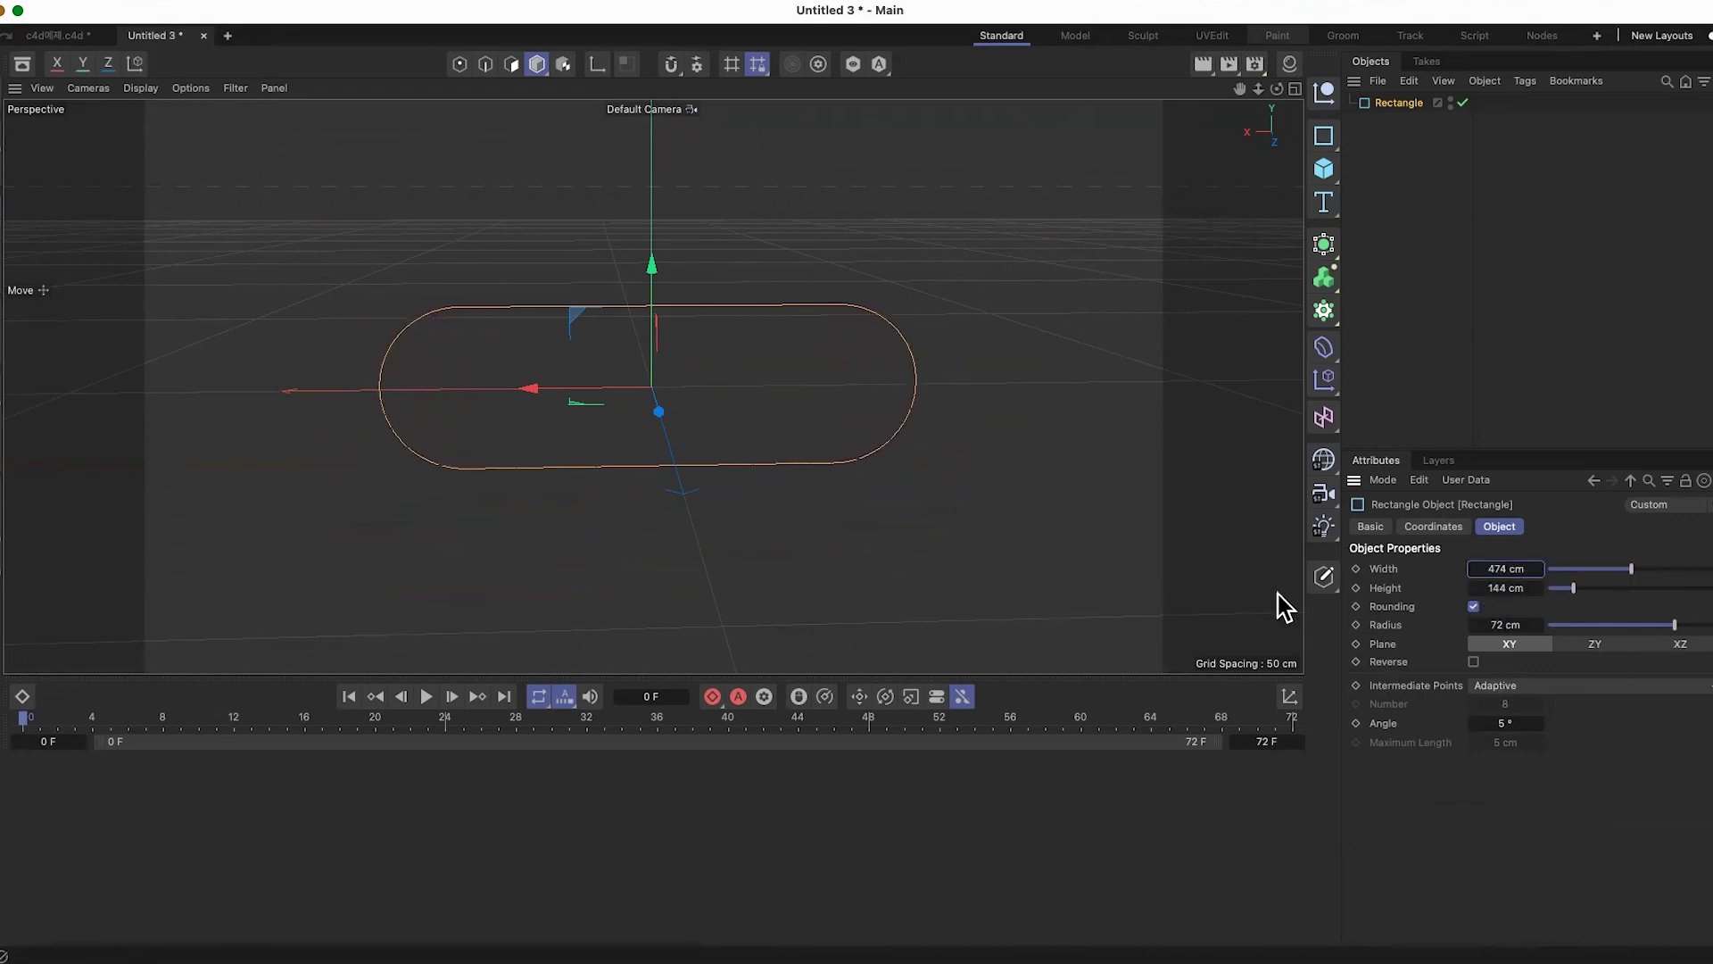
pyautogui.moveTo(1573, 588); pyautogui.dragTo(1599, 589)
pyautogui.moveTo(1679, 625); pyautogui.dragTo(1688, 625)
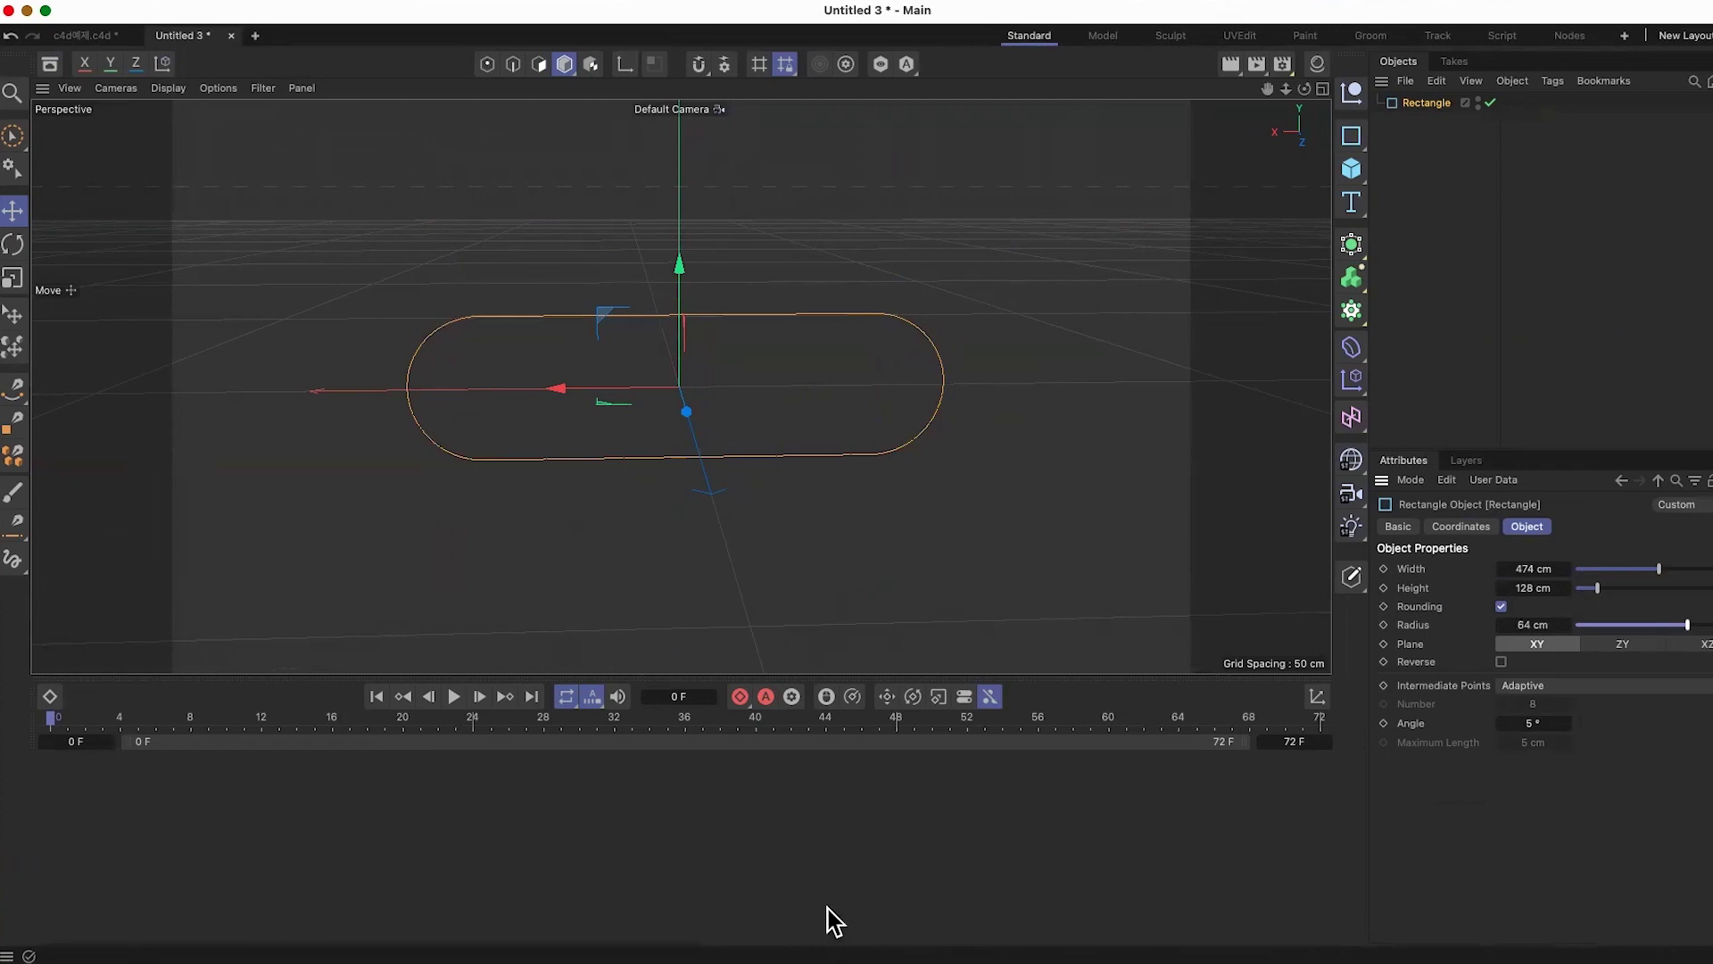
# Step: Add an Extrude generator and make the rounded rectangle its child so the spline becomes a solid body
pyautogui.keyDown('alt'); pyautogui.moveTo(987, 516); pyautogui.dragTo(835, 388); pyautogui.keyUp('alt')
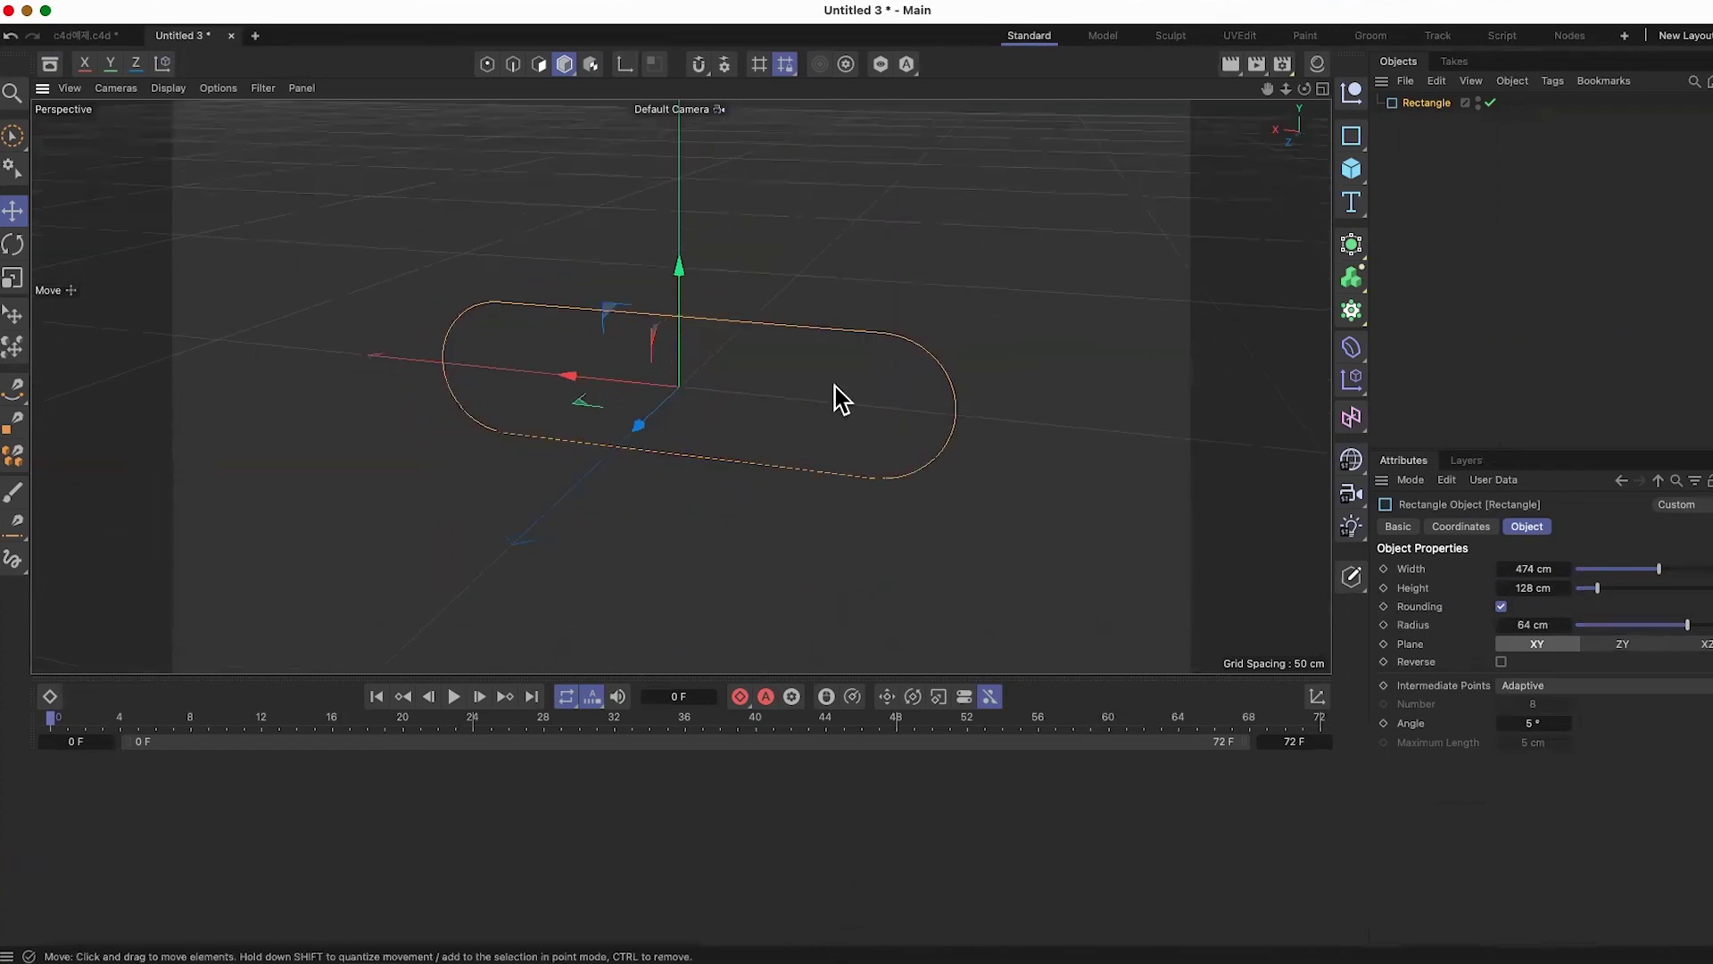
pyautogui.click(1364, 250)
pyautogui.click(1426, 317)
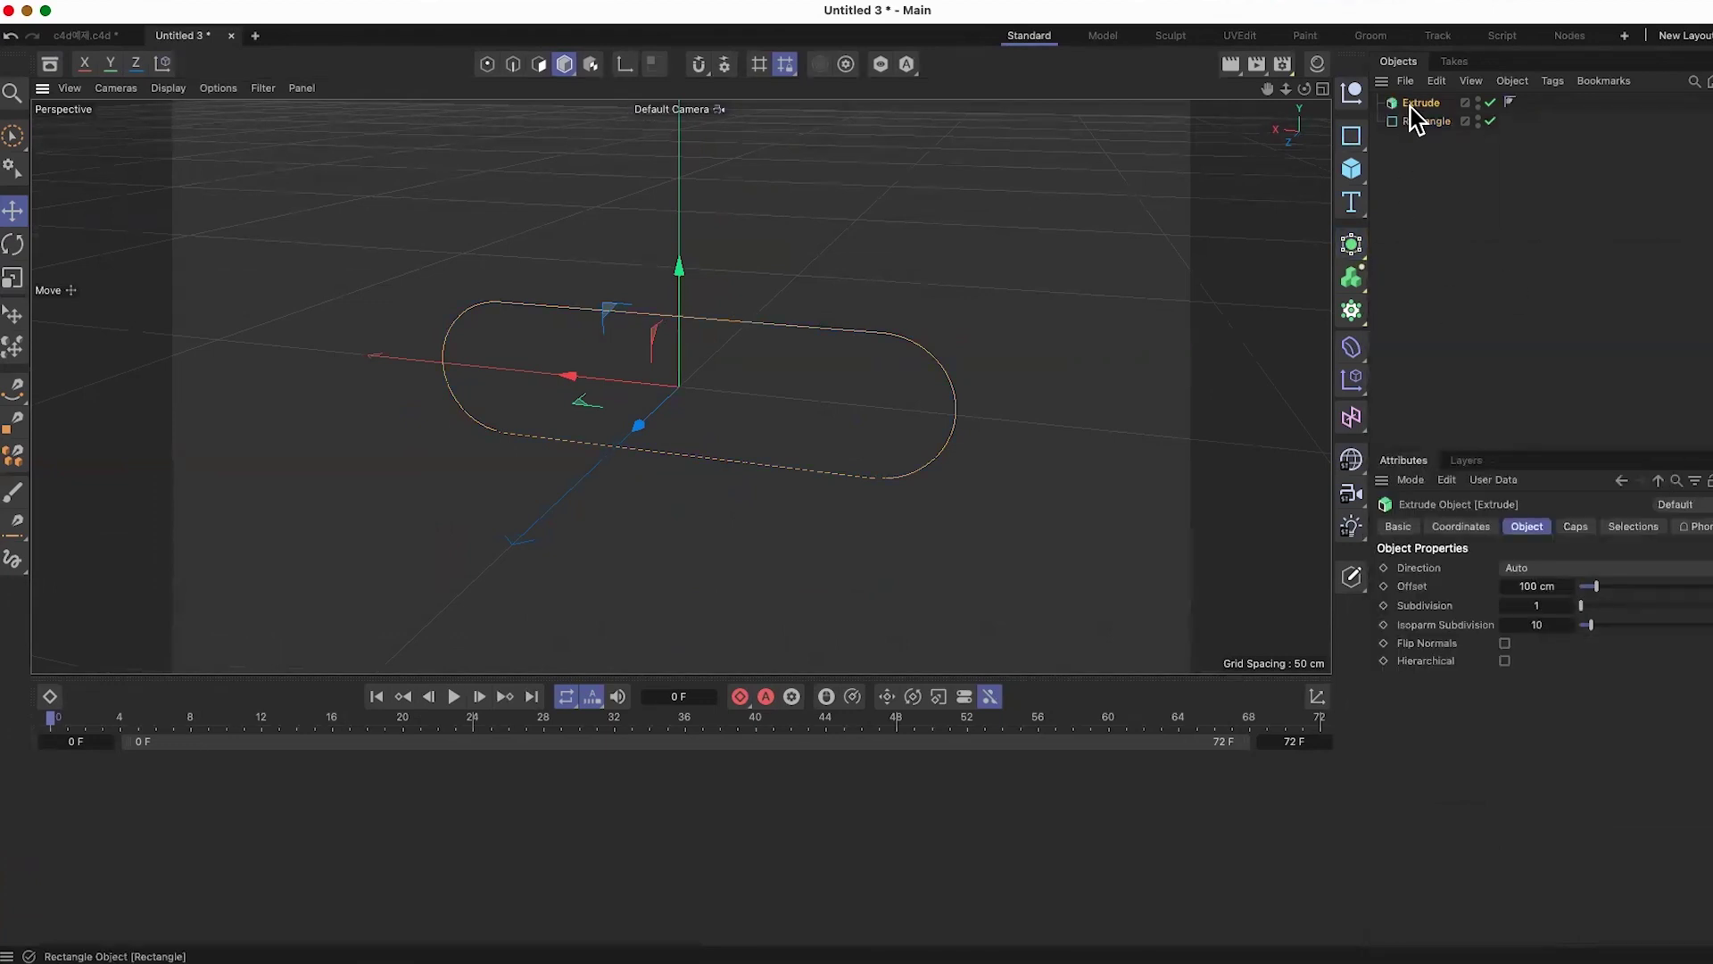
pyautogui.click(1365, 252)
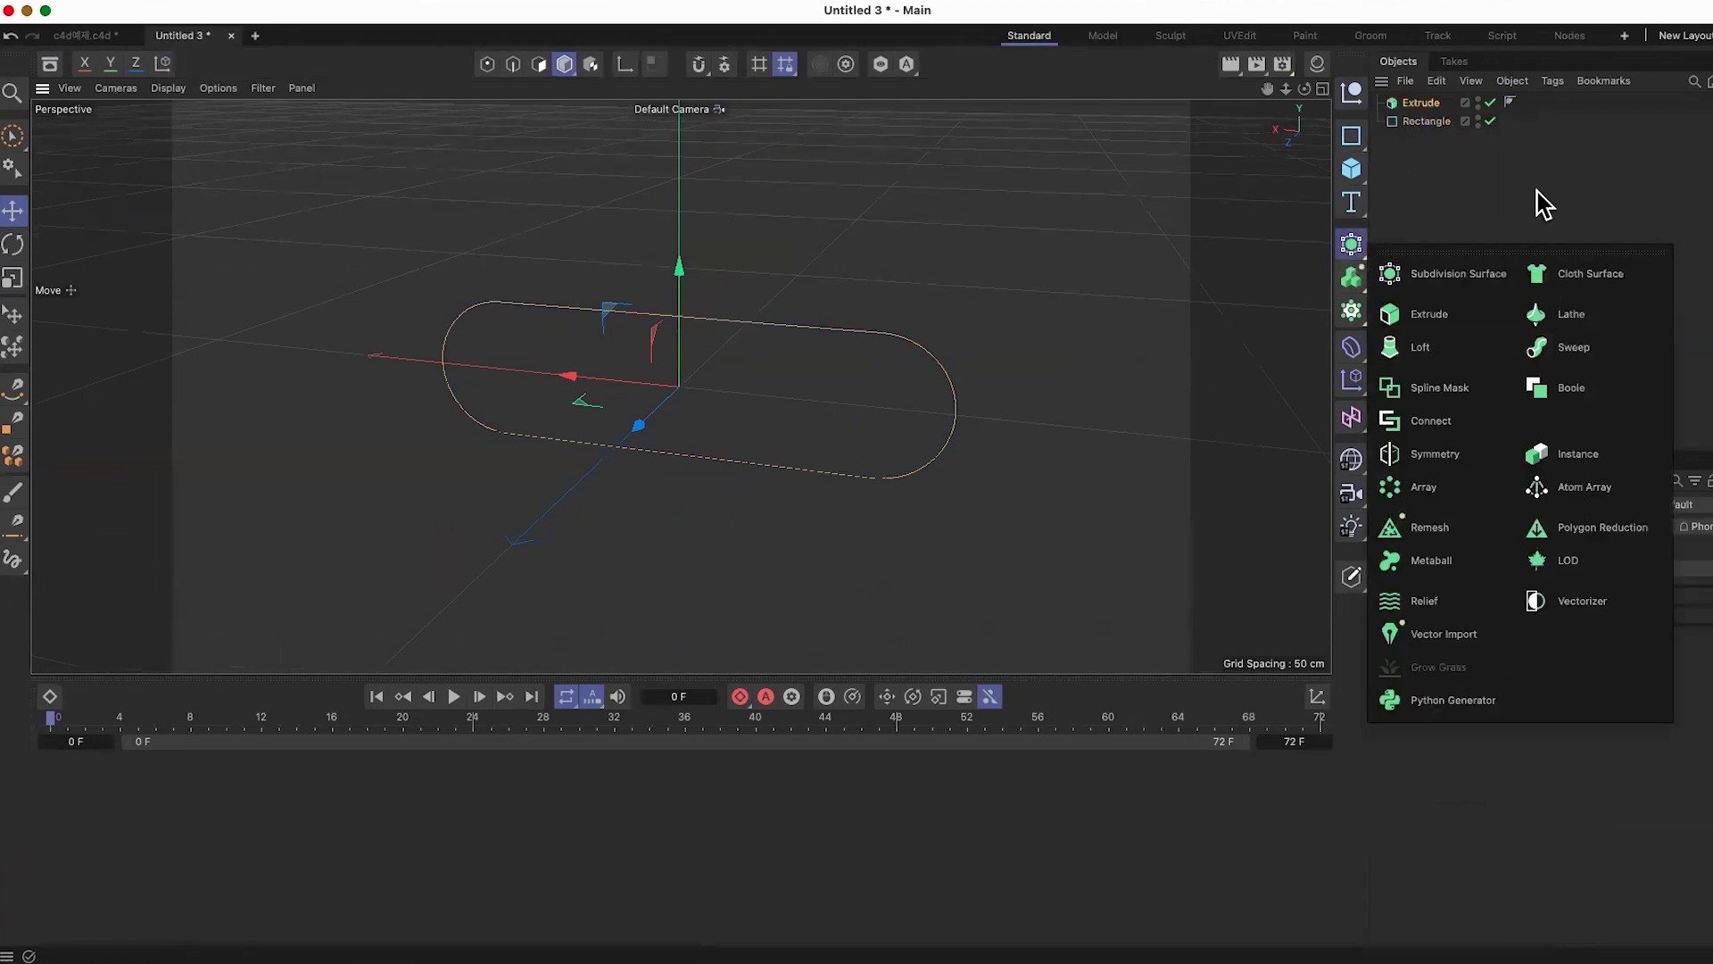
pyautogui.moveTo(1411, 126); pyautogui.dragTo(1419, 108)
pyautogui.moveTo(937, 639)
pyautogui.keyDown('alt'); pyautogui.mouseDown()
pyautogui.moveTo(910, 624)
pyautogui.moveTo(957, 614)
pyautogui.moveTo(942, 633)
pyautogui.mouseUp(); pyautogui.keyUp('alt')
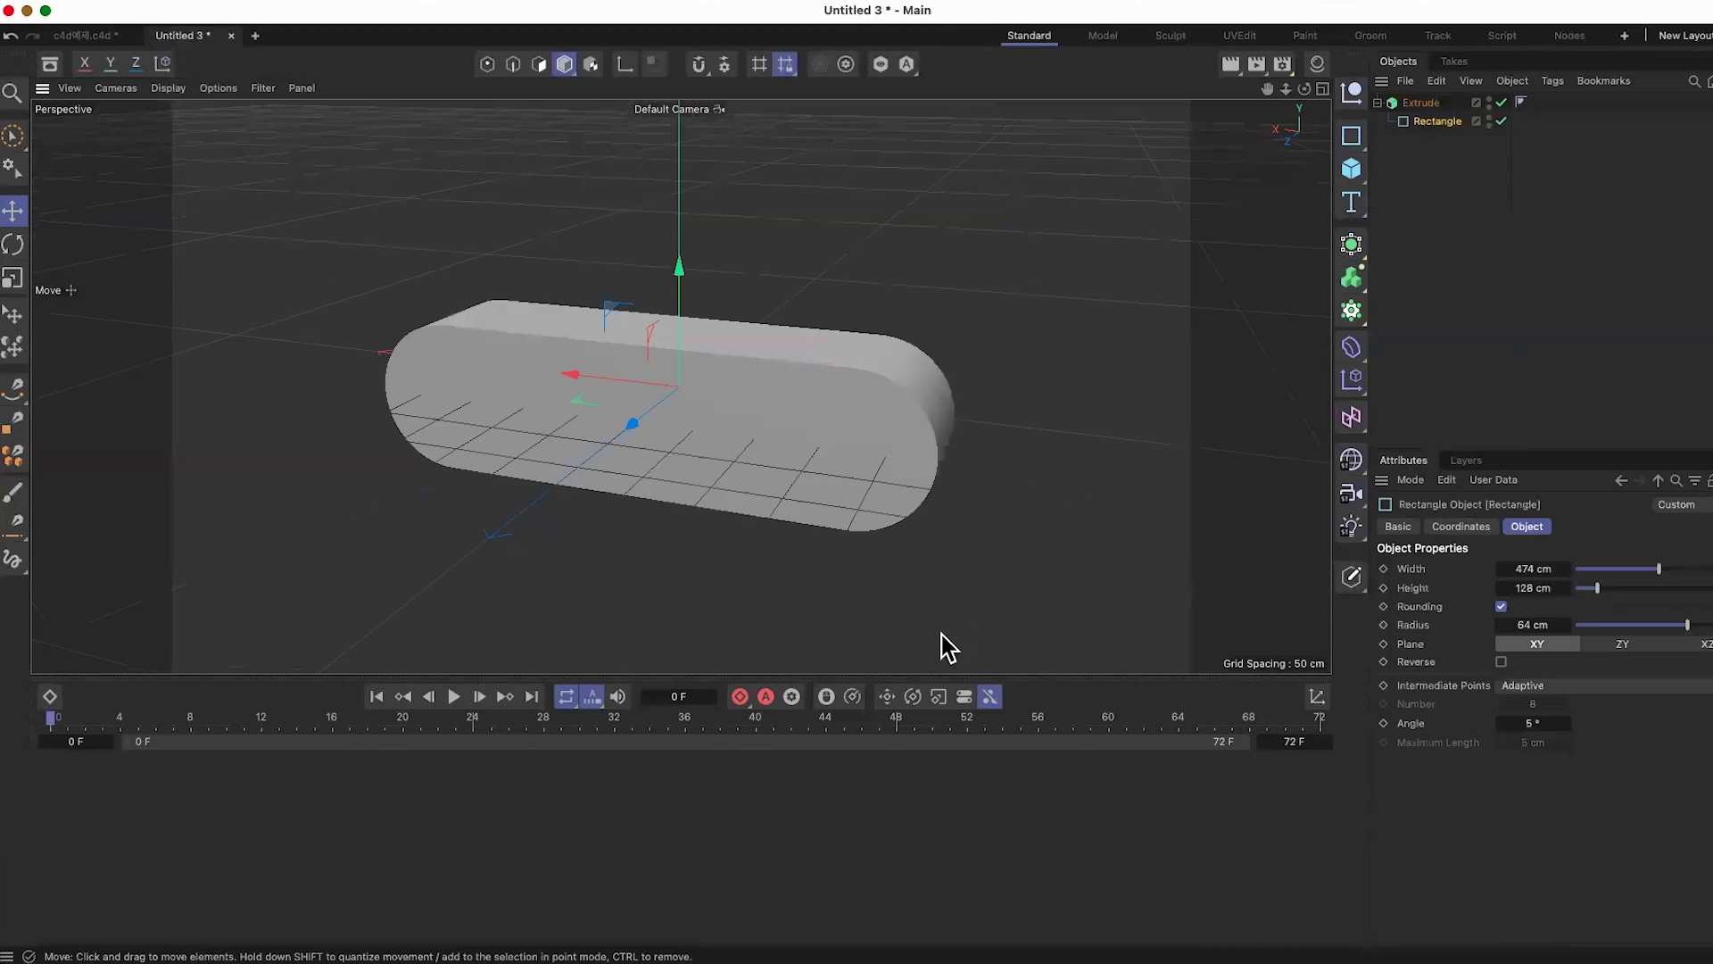
pyautogui.click(838, 487)
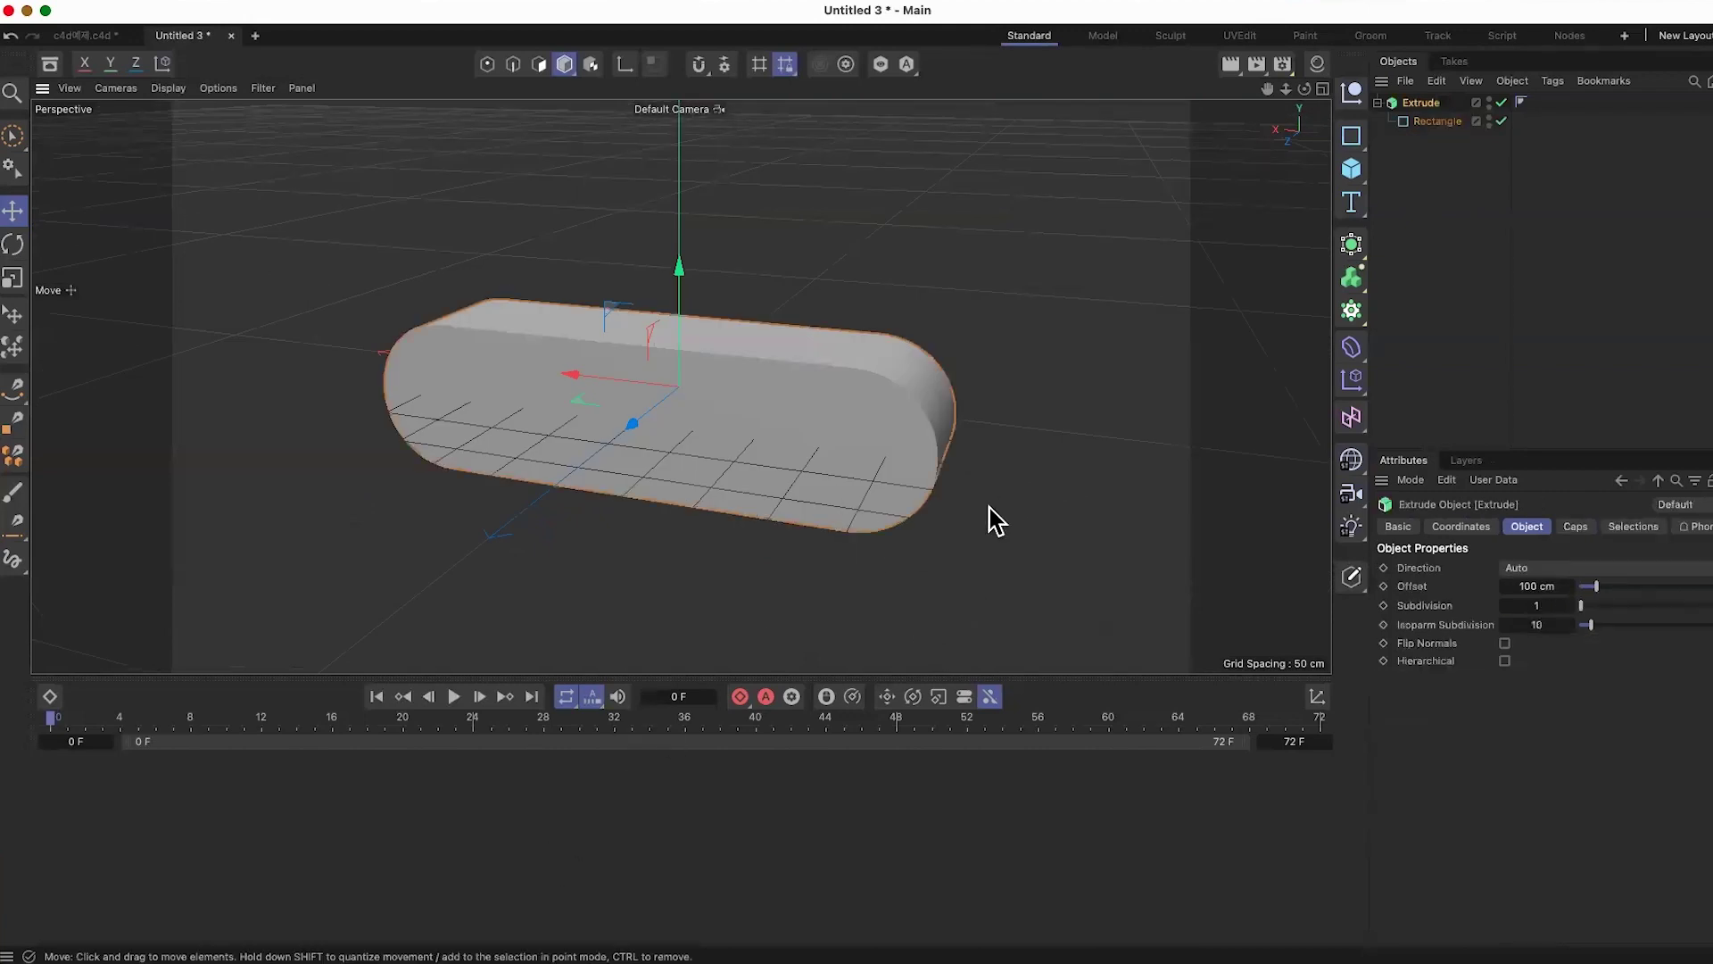
pyautogui.keyDown('alt'); pyautogui.moveTo(989, 507); pyautogui.dragTo(968, 544); pyautogui.keyUp('alt')
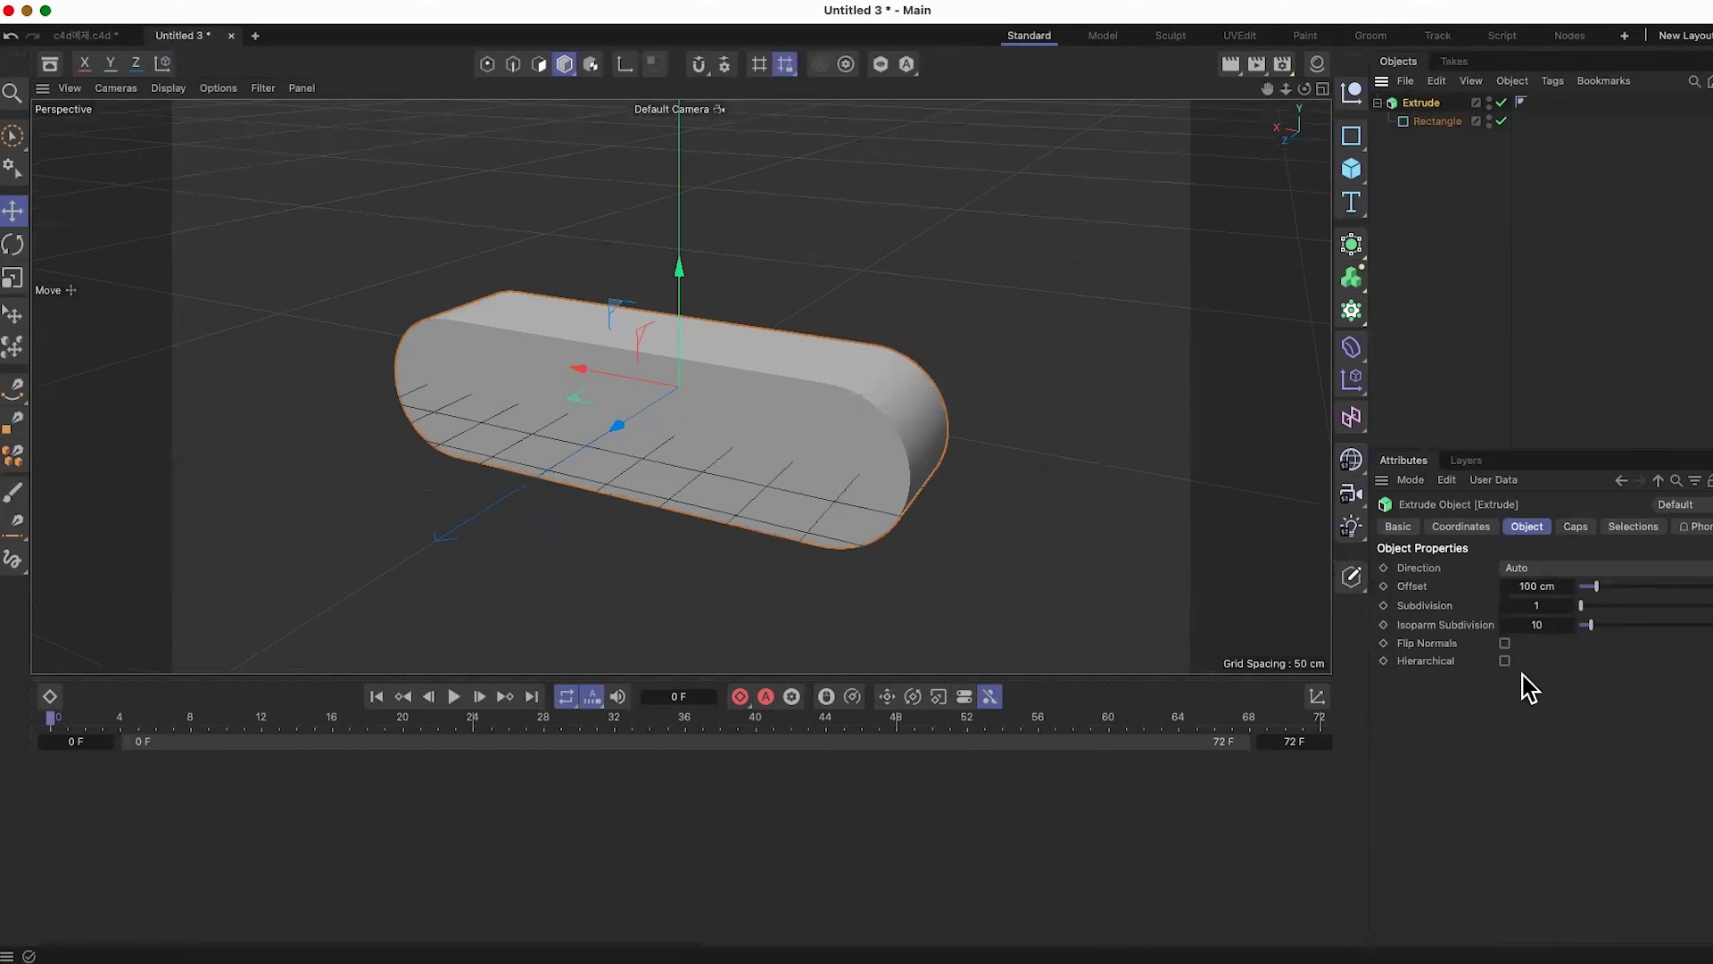
# Step: Give the Extrude's caps a Round bevel of 13.32 cm and set the viewport display to Gouraud Shading (Lines)
pyautogui.click(1437, 121)
pyautogui.click(1421, 103)
pyautogui.click(1435, 122)
pyautogui.click(1422, 103)
pyautogui.click(1576, 526)
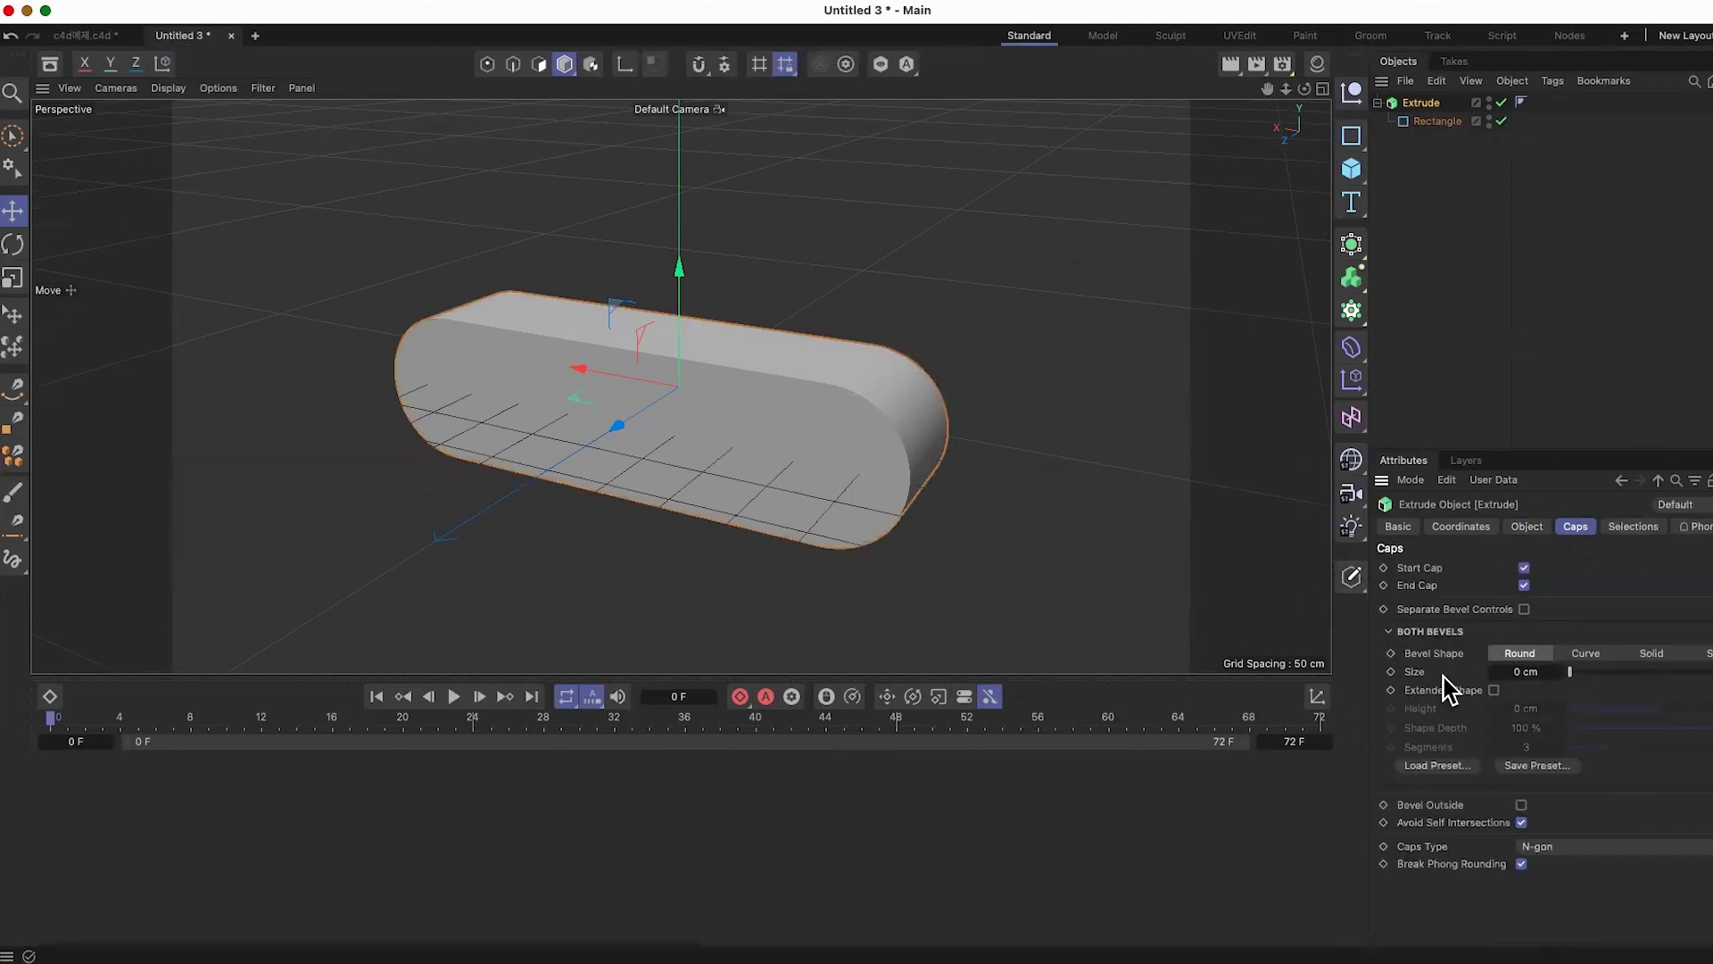
pyautogui.moveTo(1573, 671); pyautogui.dragTo(1593, 671)
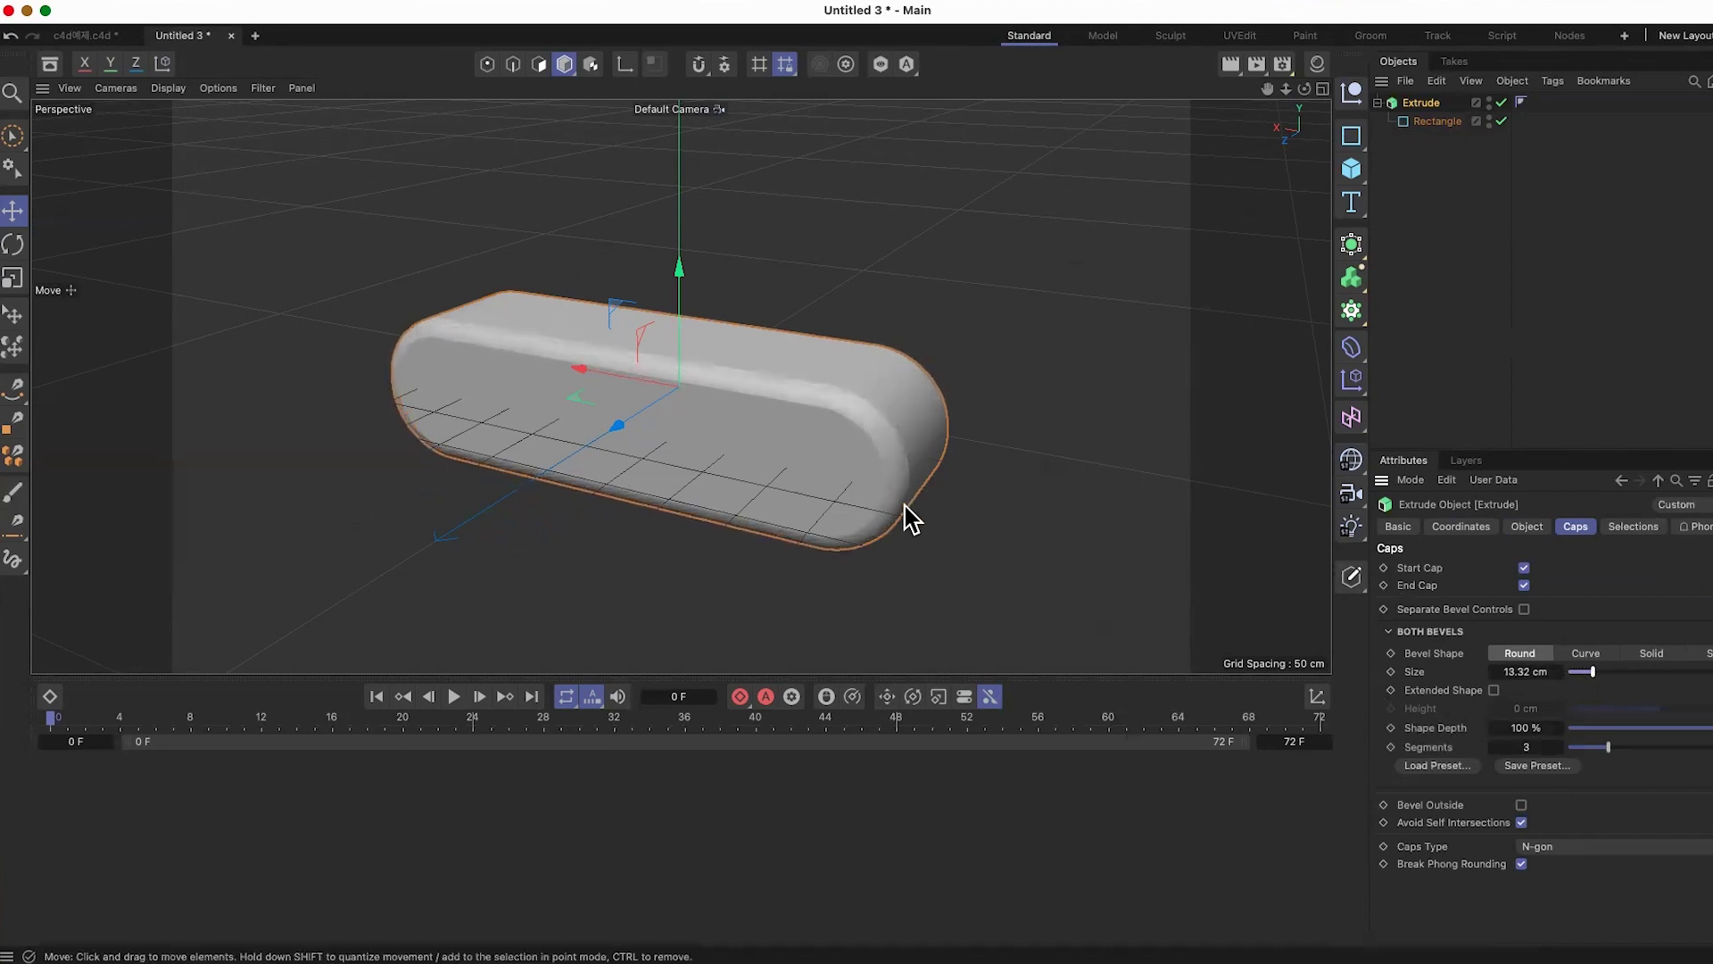
pyautogui.press('n')
pyautogui.press('b')
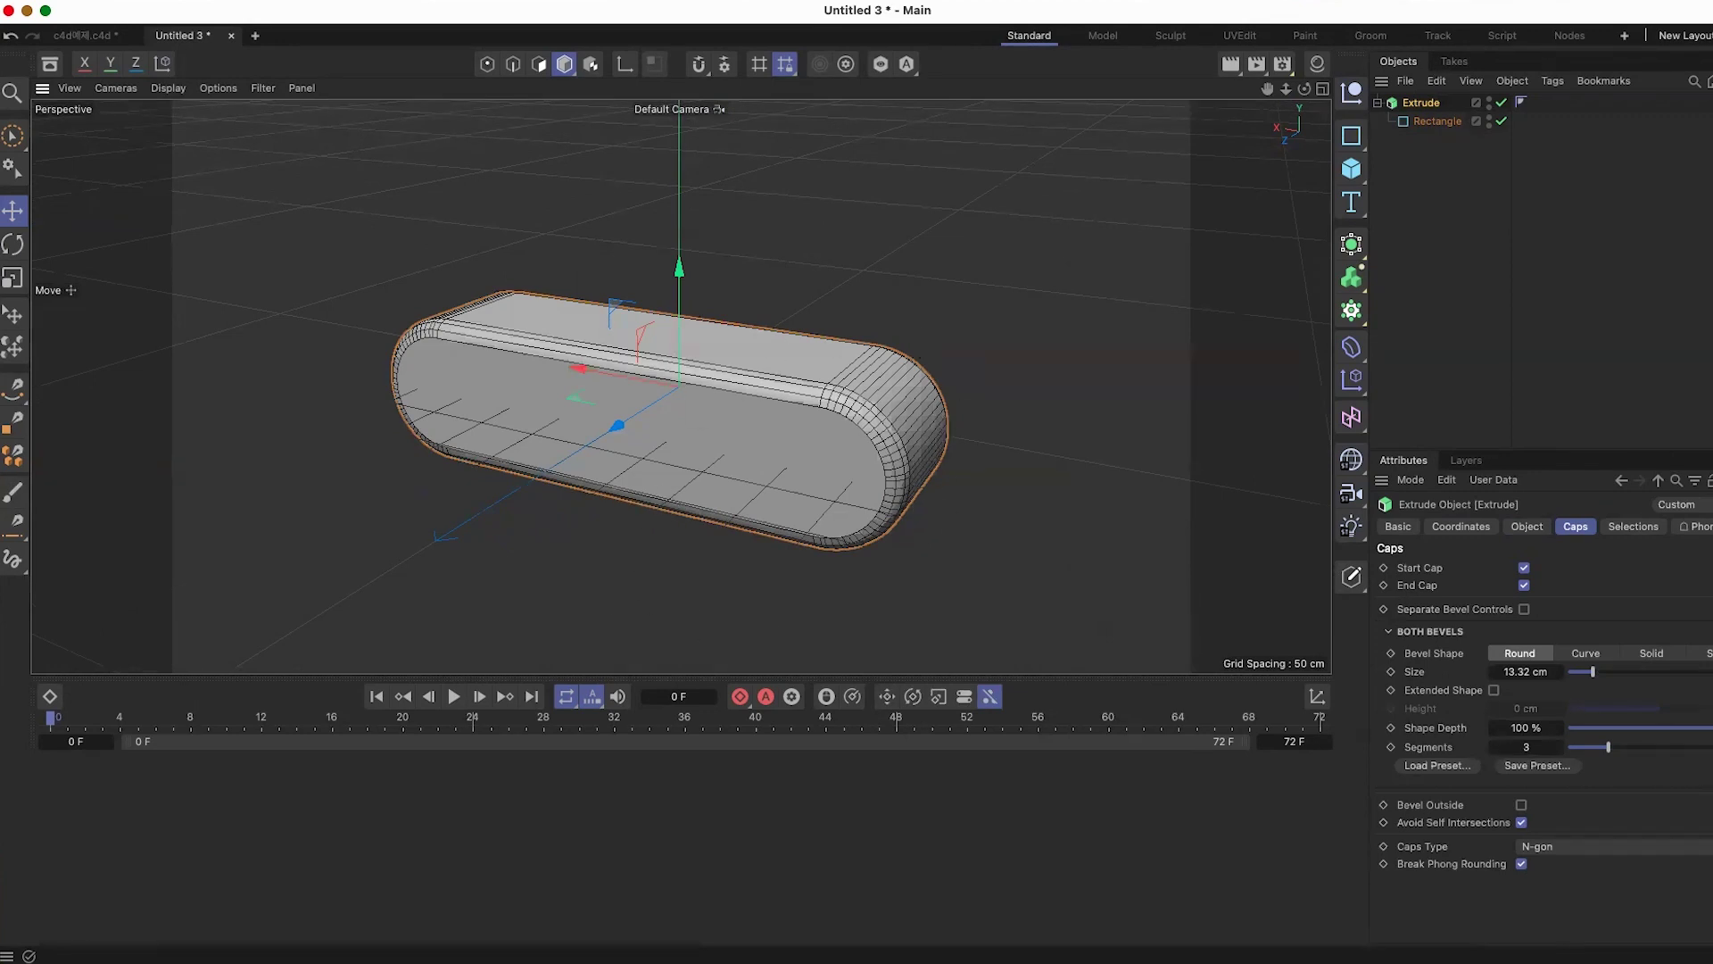
pyautogui.moveTo(479, 928)
pyautogui.click(207, 919)
pyautogui.scroll(-2, 1016, 716)
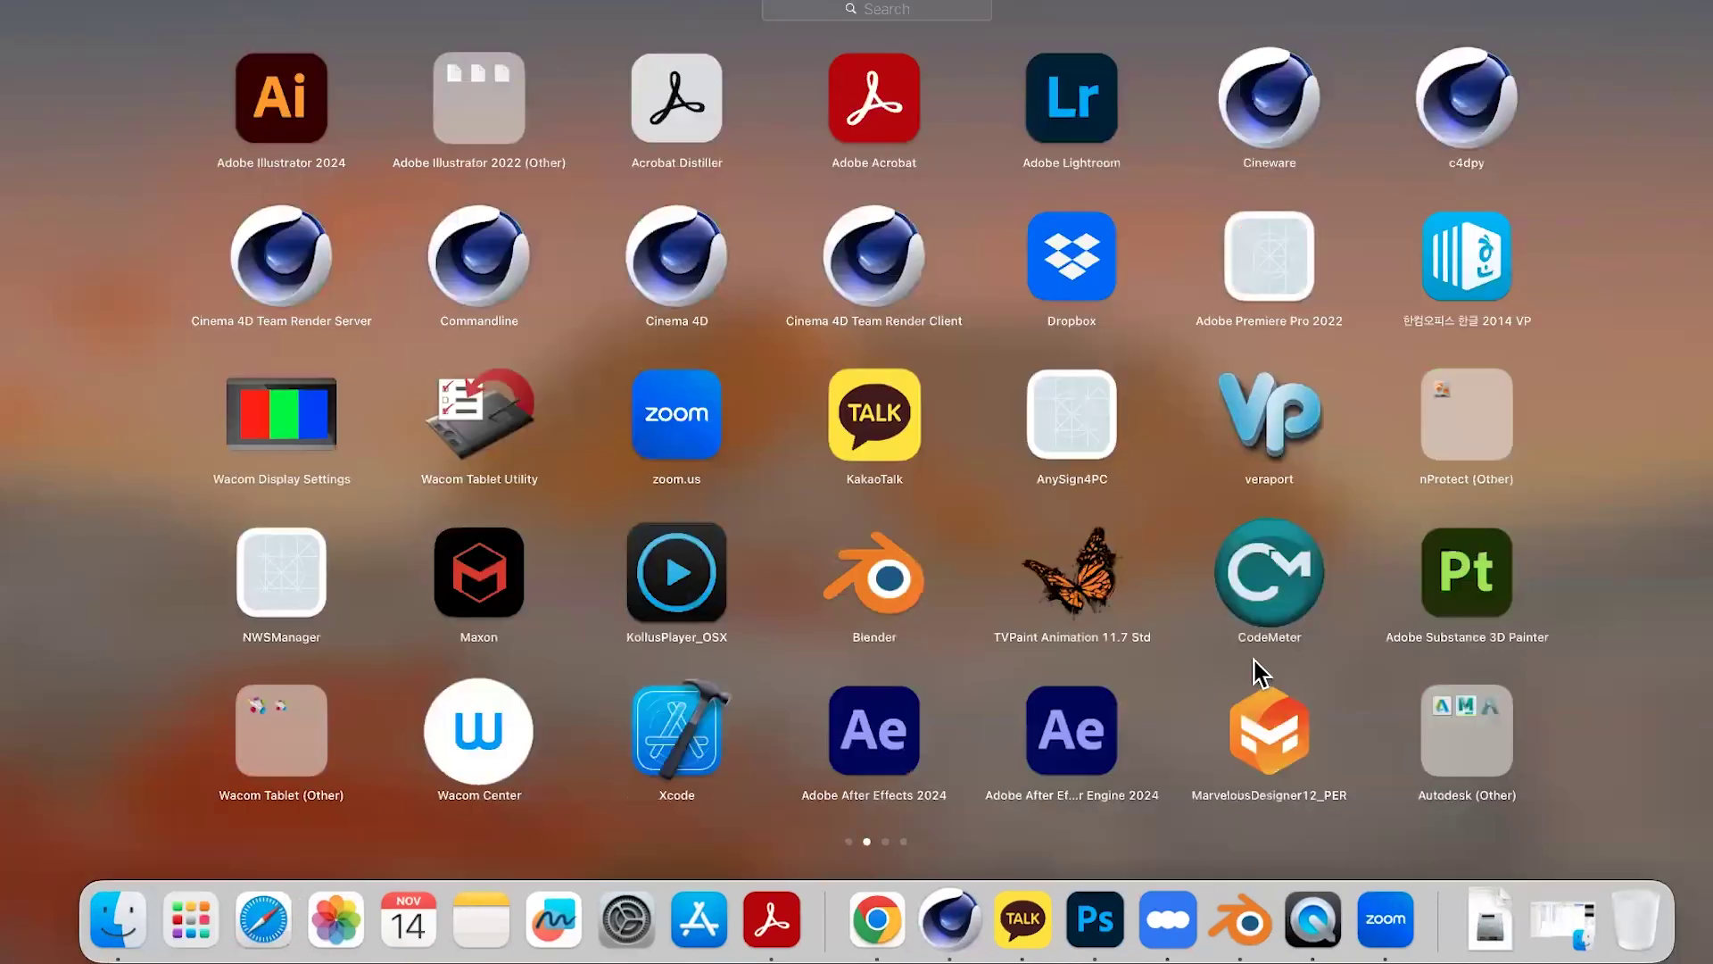
pyautogui.scroll(-2, 1248, 678)
pyautogui.click(1266, 580)
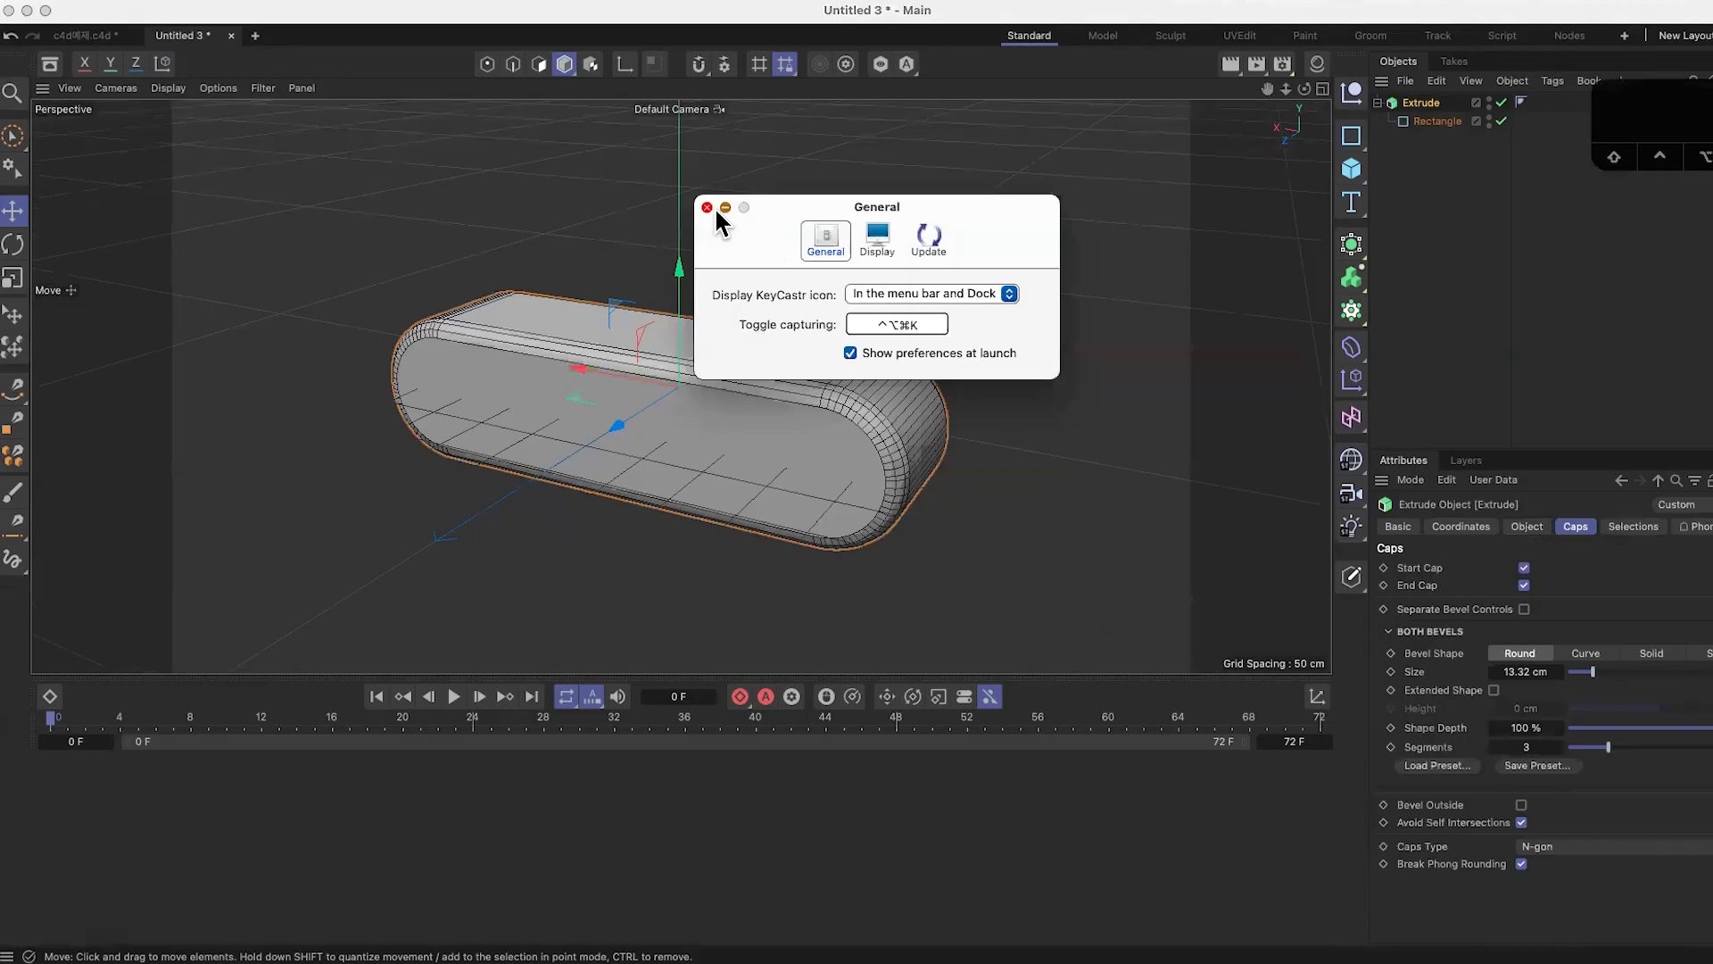
pyautogui.click(713, 206)
pyautogui.moveTo(1637, 145); pyautogui.dragTo(1127, 141)
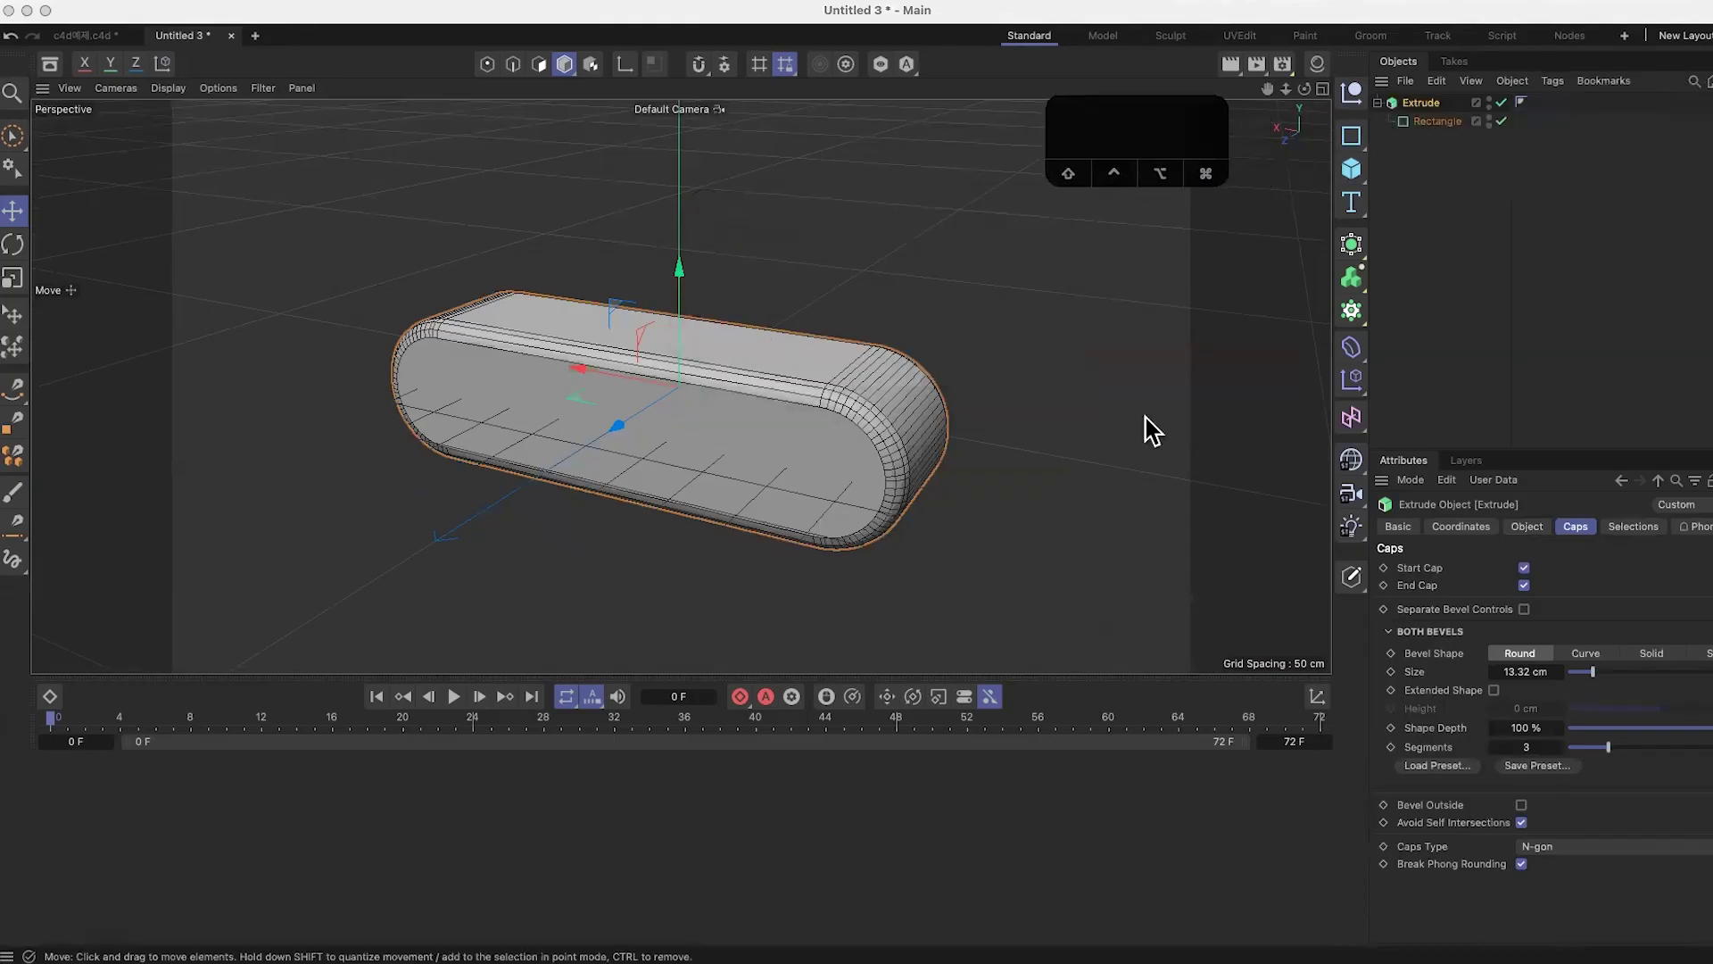
# Step: Toggle the viewport between Gouraud Shading (Lines) and Gouraud Shading, ending with the version without lines
pyautogui.press('n')
pyautogui.press('b')
pyautogui.press('n')
pyautogui.press('n')
pyautogui.press('a')
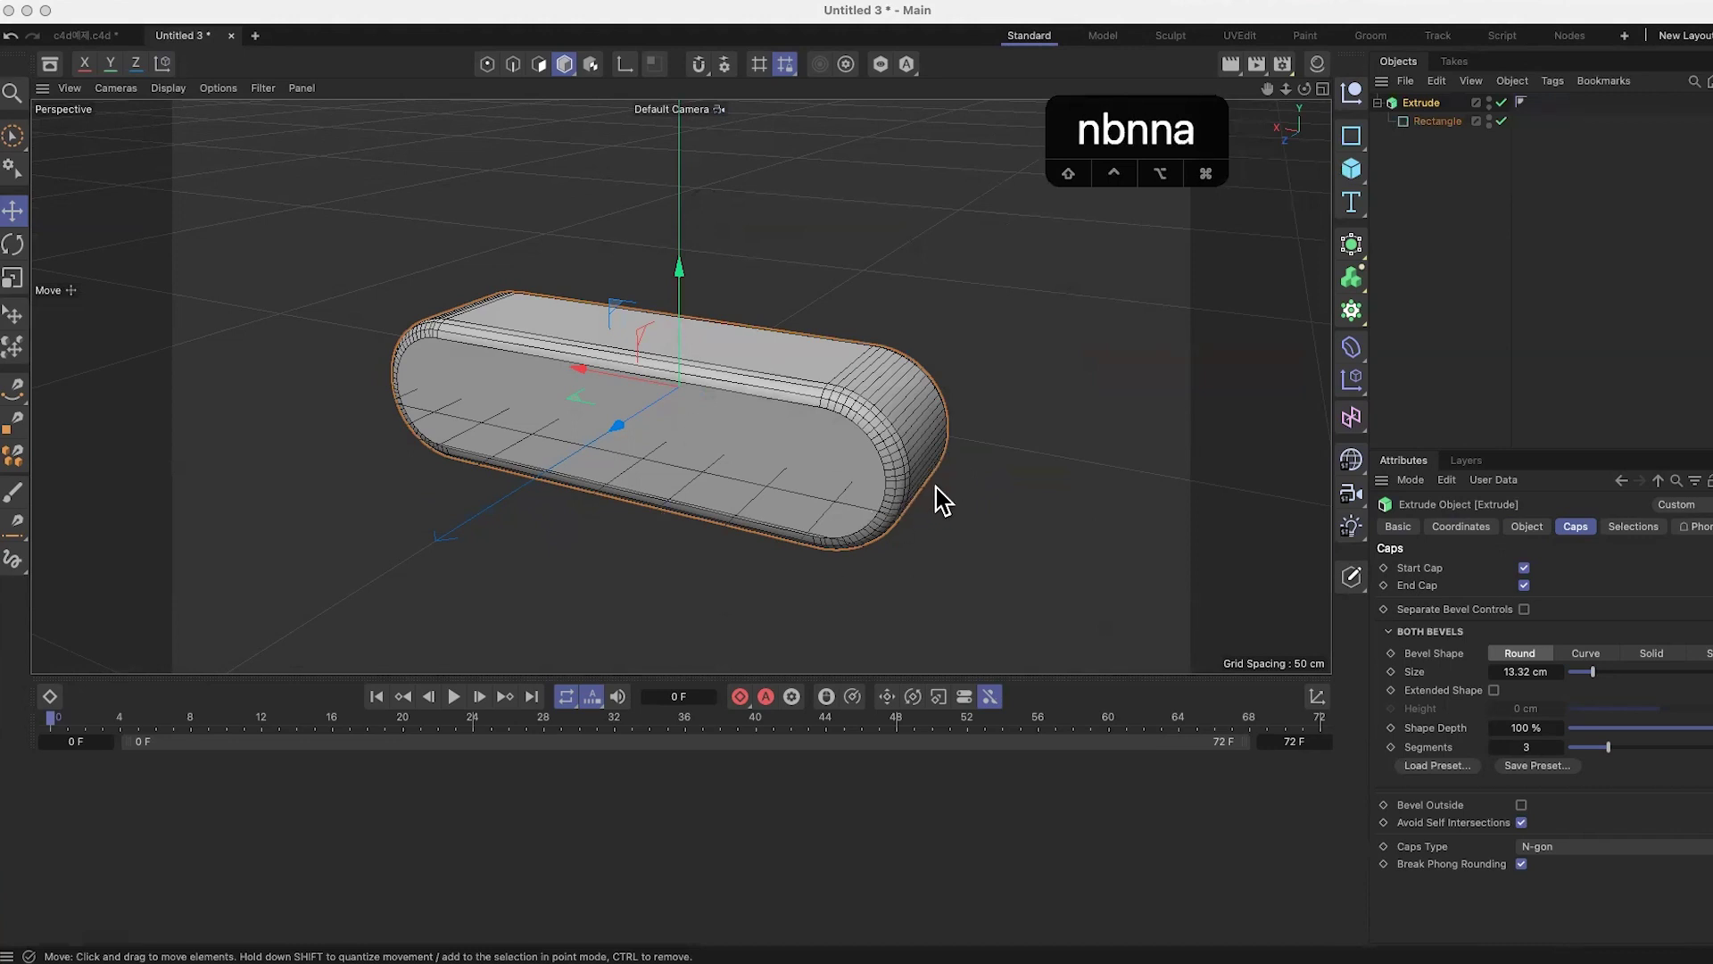
pyautogui.click(935, 541)
pyautogui.press('a')
pyautogui.press('n')
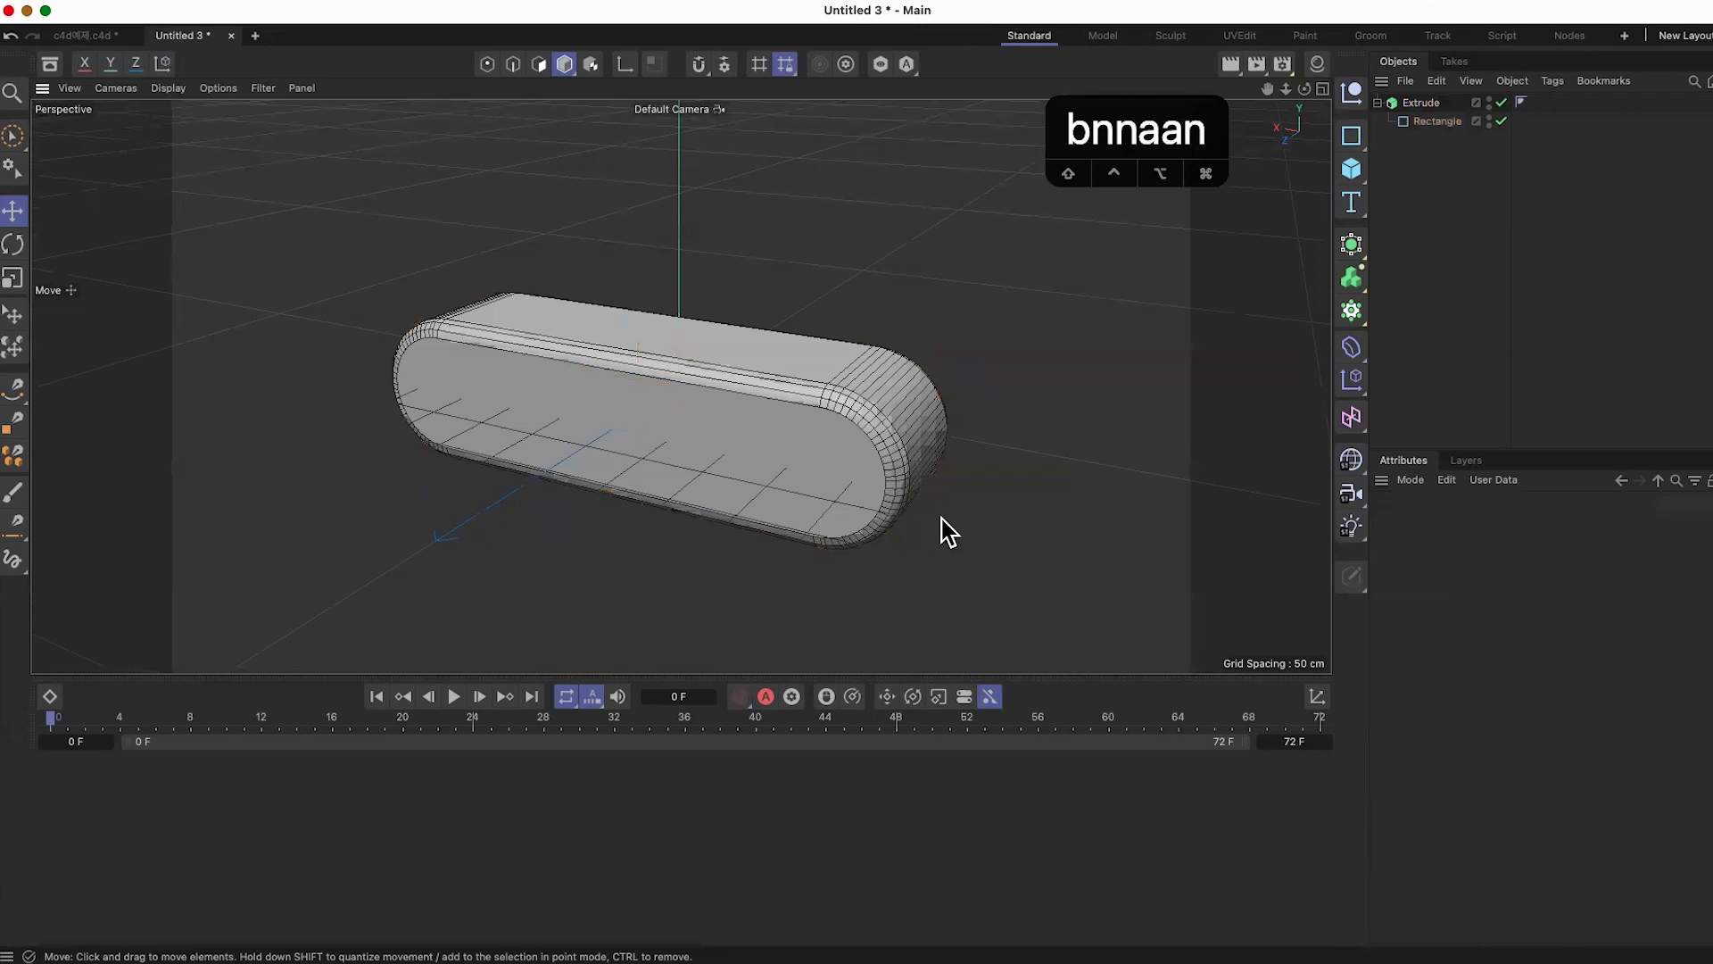
pyautogui.press('n')
pyautogui.press('a')
pyautogui.moveTo(905, 555)
pyautogui.keyDown('alt'); pyautogui.mouseDown()
pyautogui.moveTo(855, 575)
pyautogui.moveTo(907, 564)
pyautogui.mouseUp(); pyautogui.keyUp('alt')
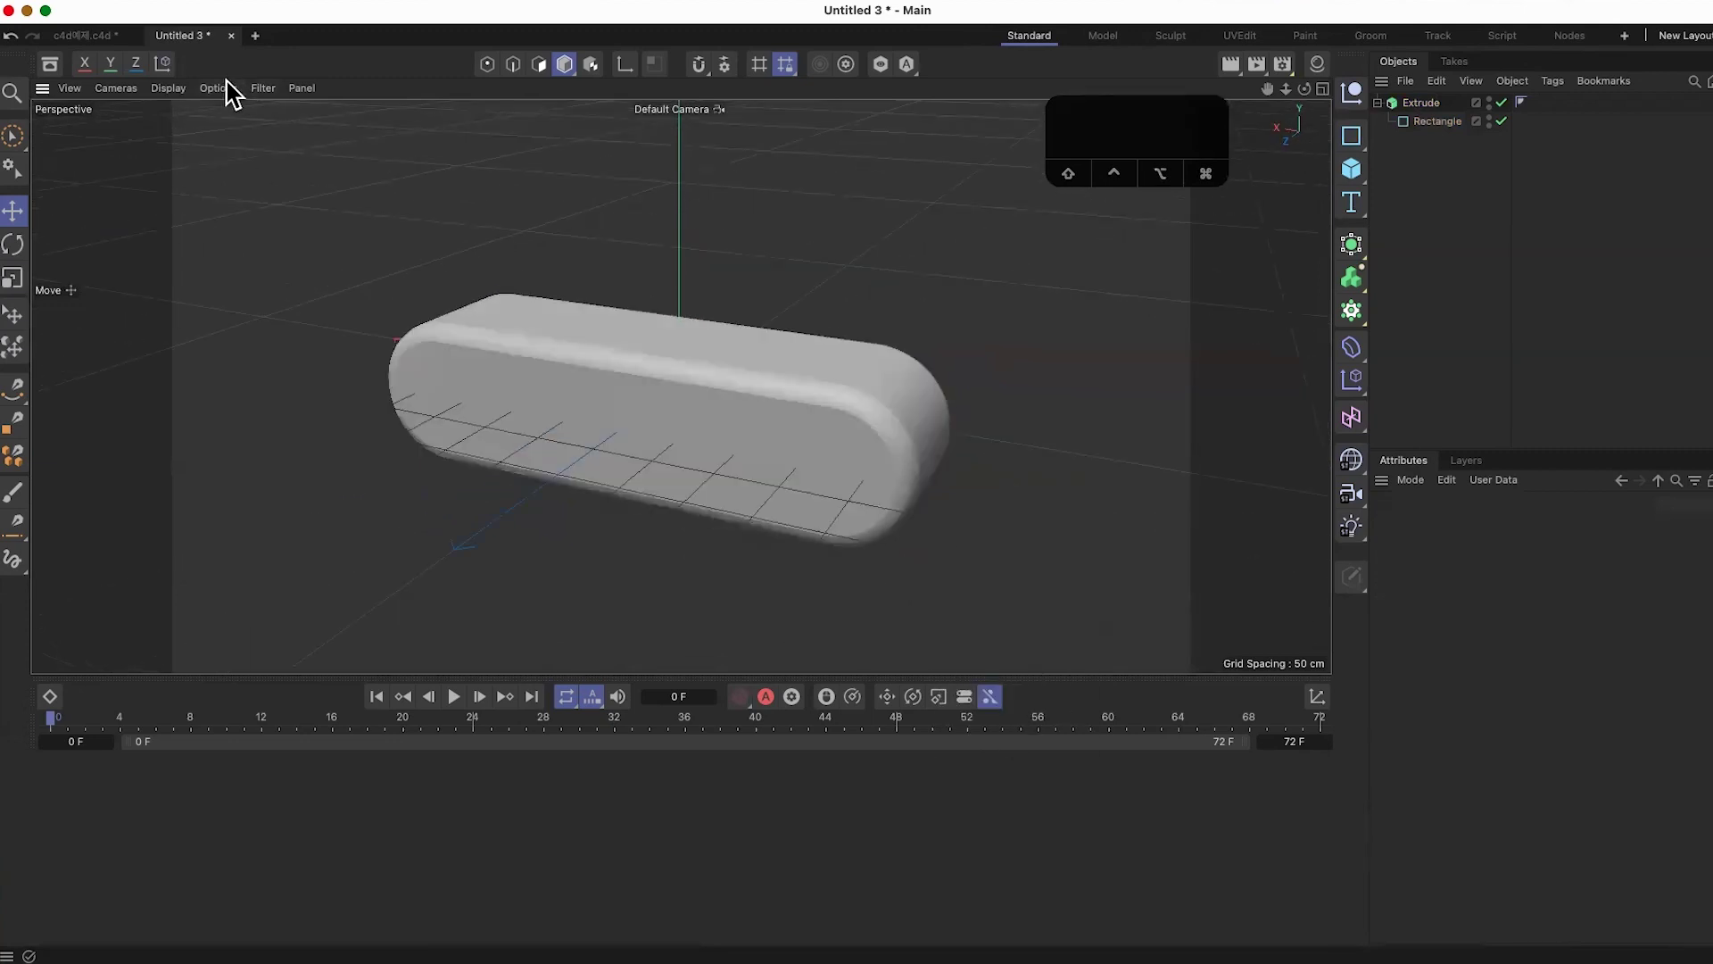
# Step: Try the Quick Shading, Quick Shading (Lines) and Constant Shading (Lines) display modes on the button body
pyautogui.click(170, 88)
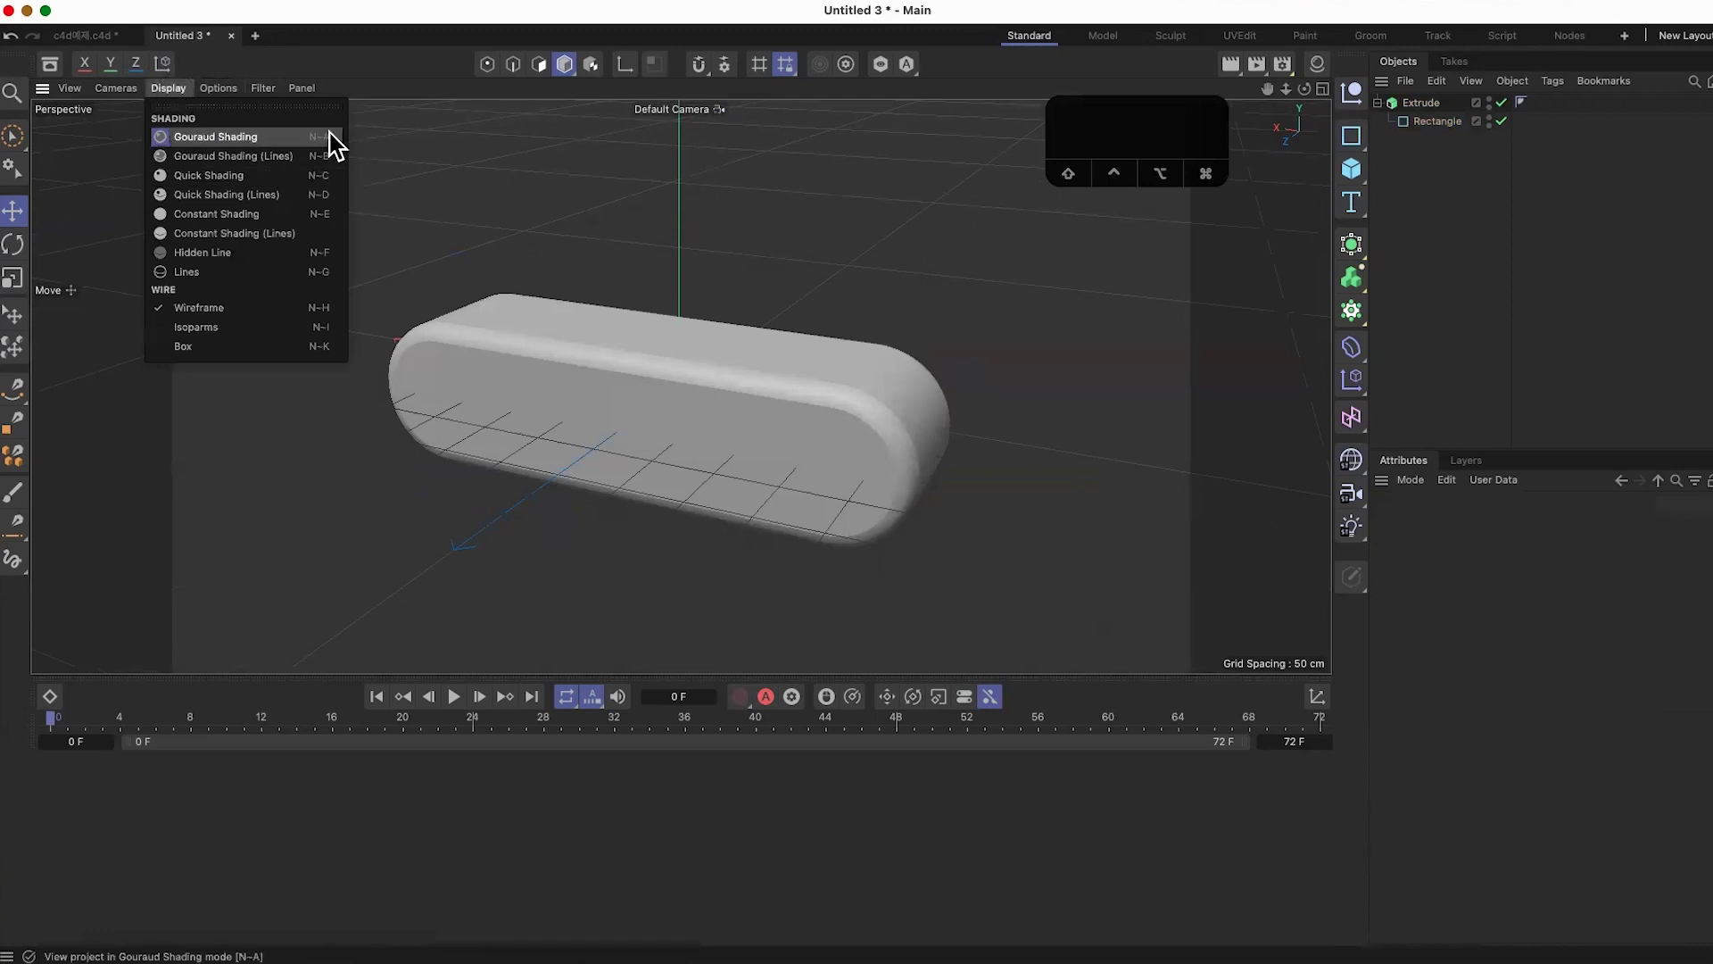
pyautogui.click(324, 177)
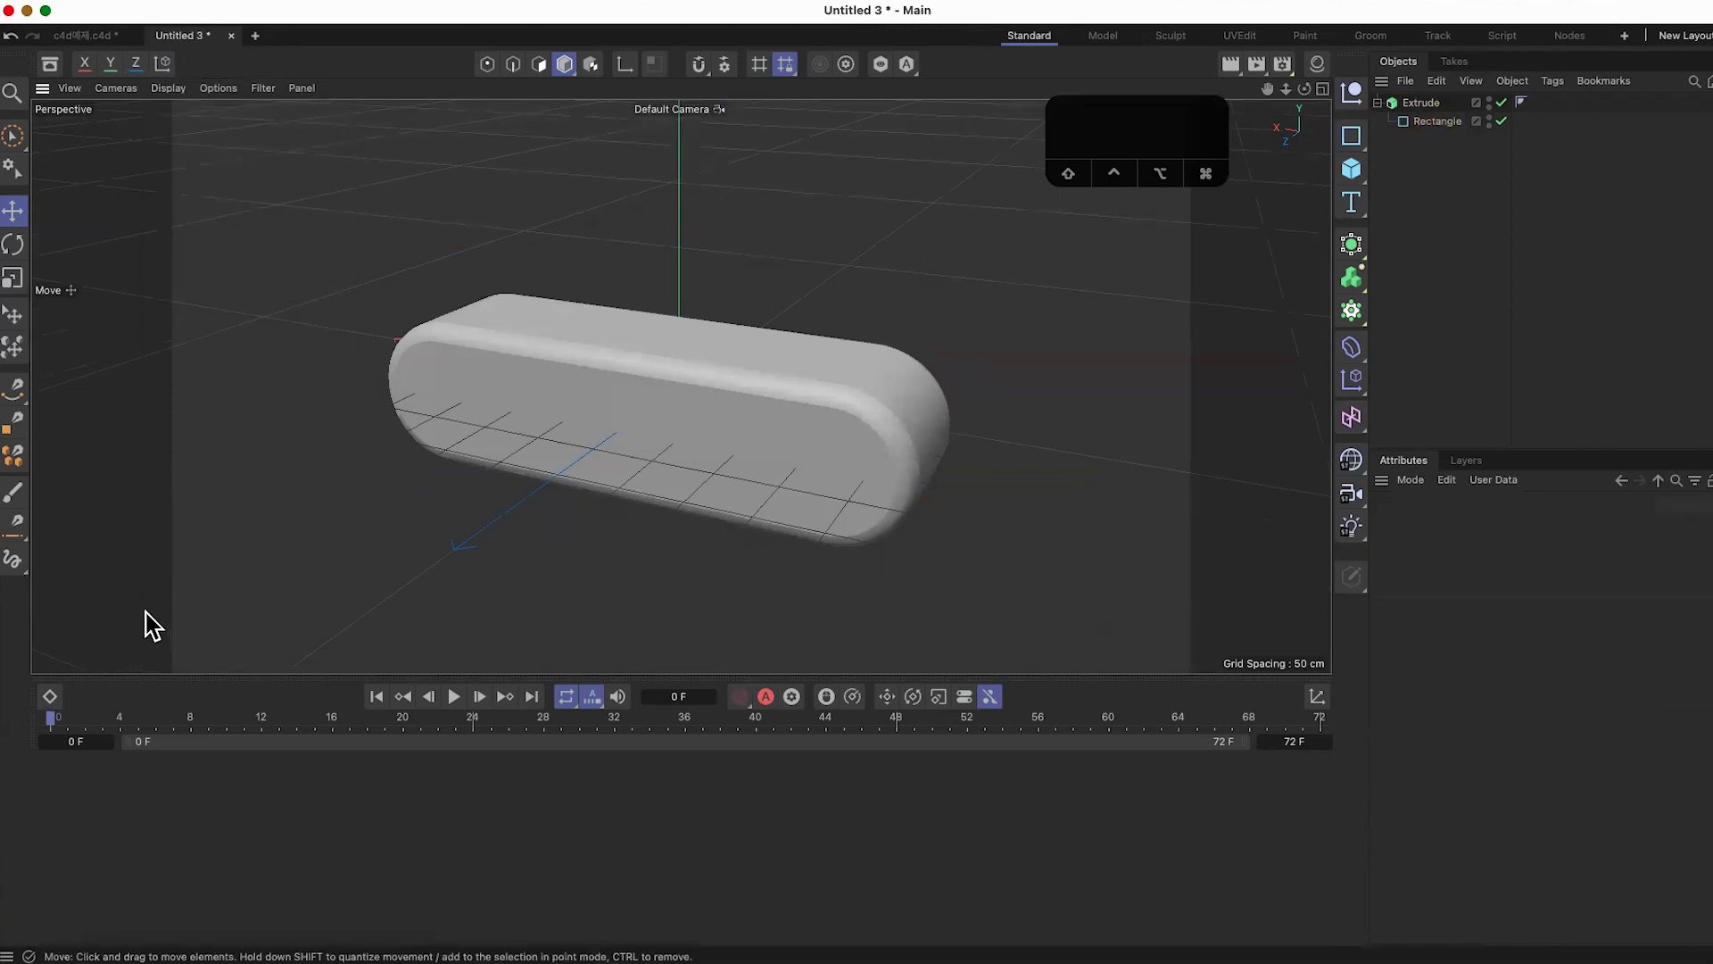
pyautogui.click(183, 88)
pyautogui.click(309, 201)
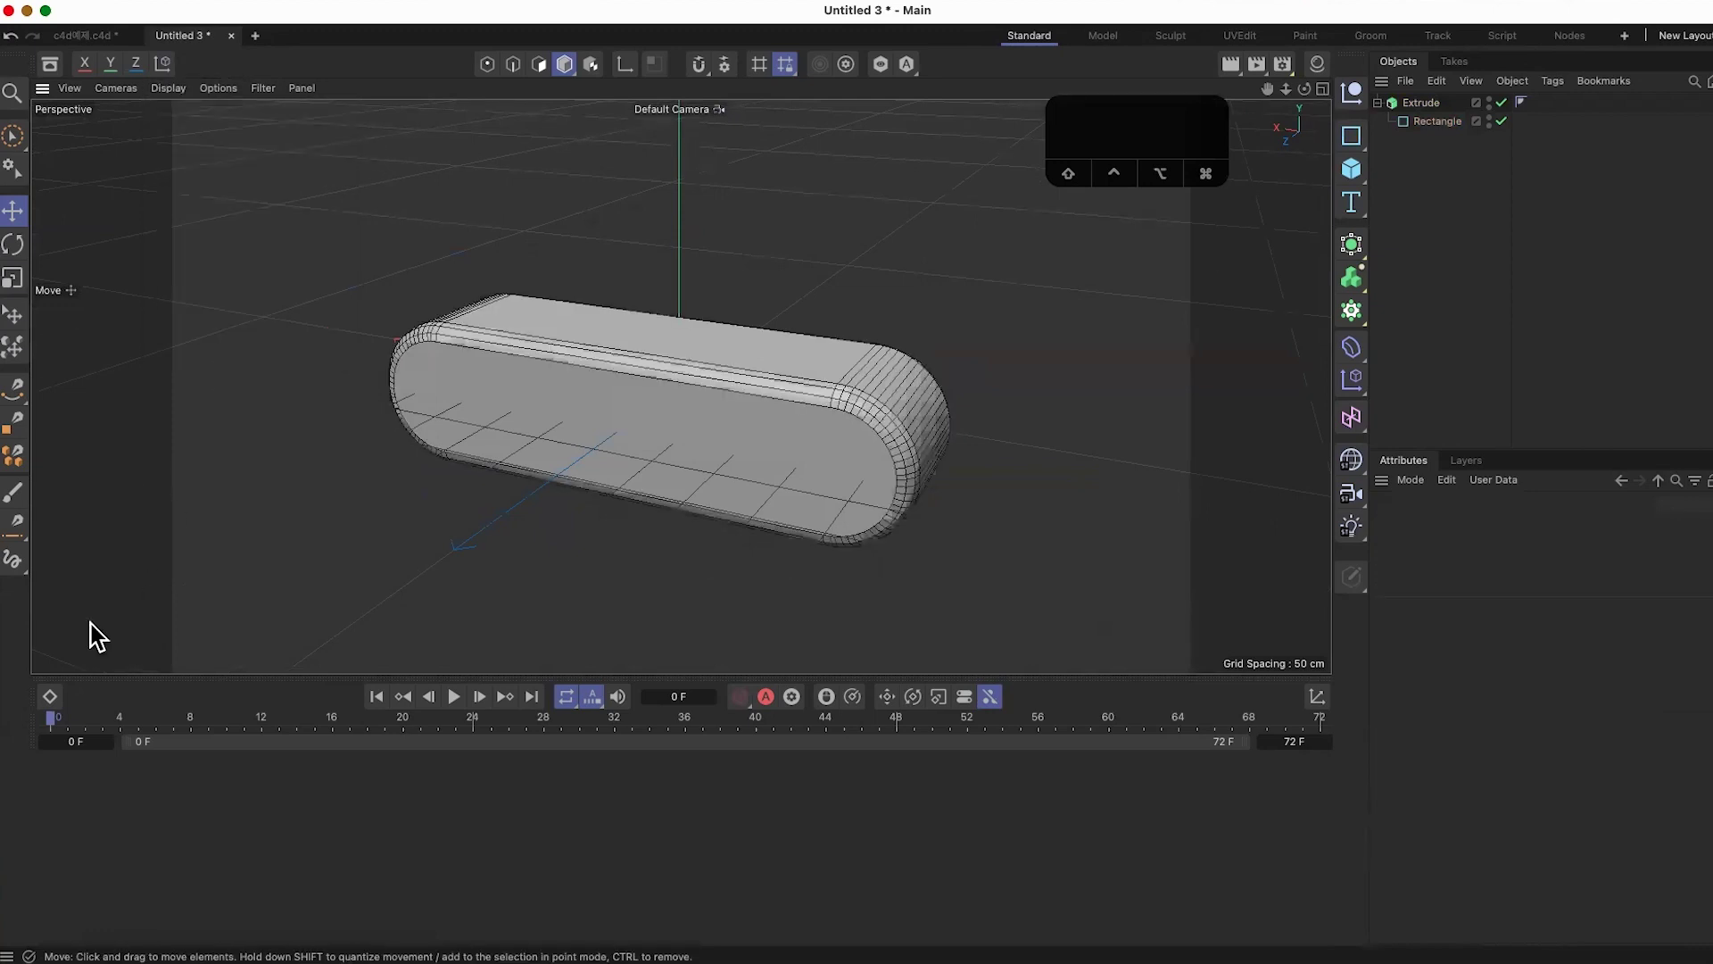
pyautogui.click(173, 89)
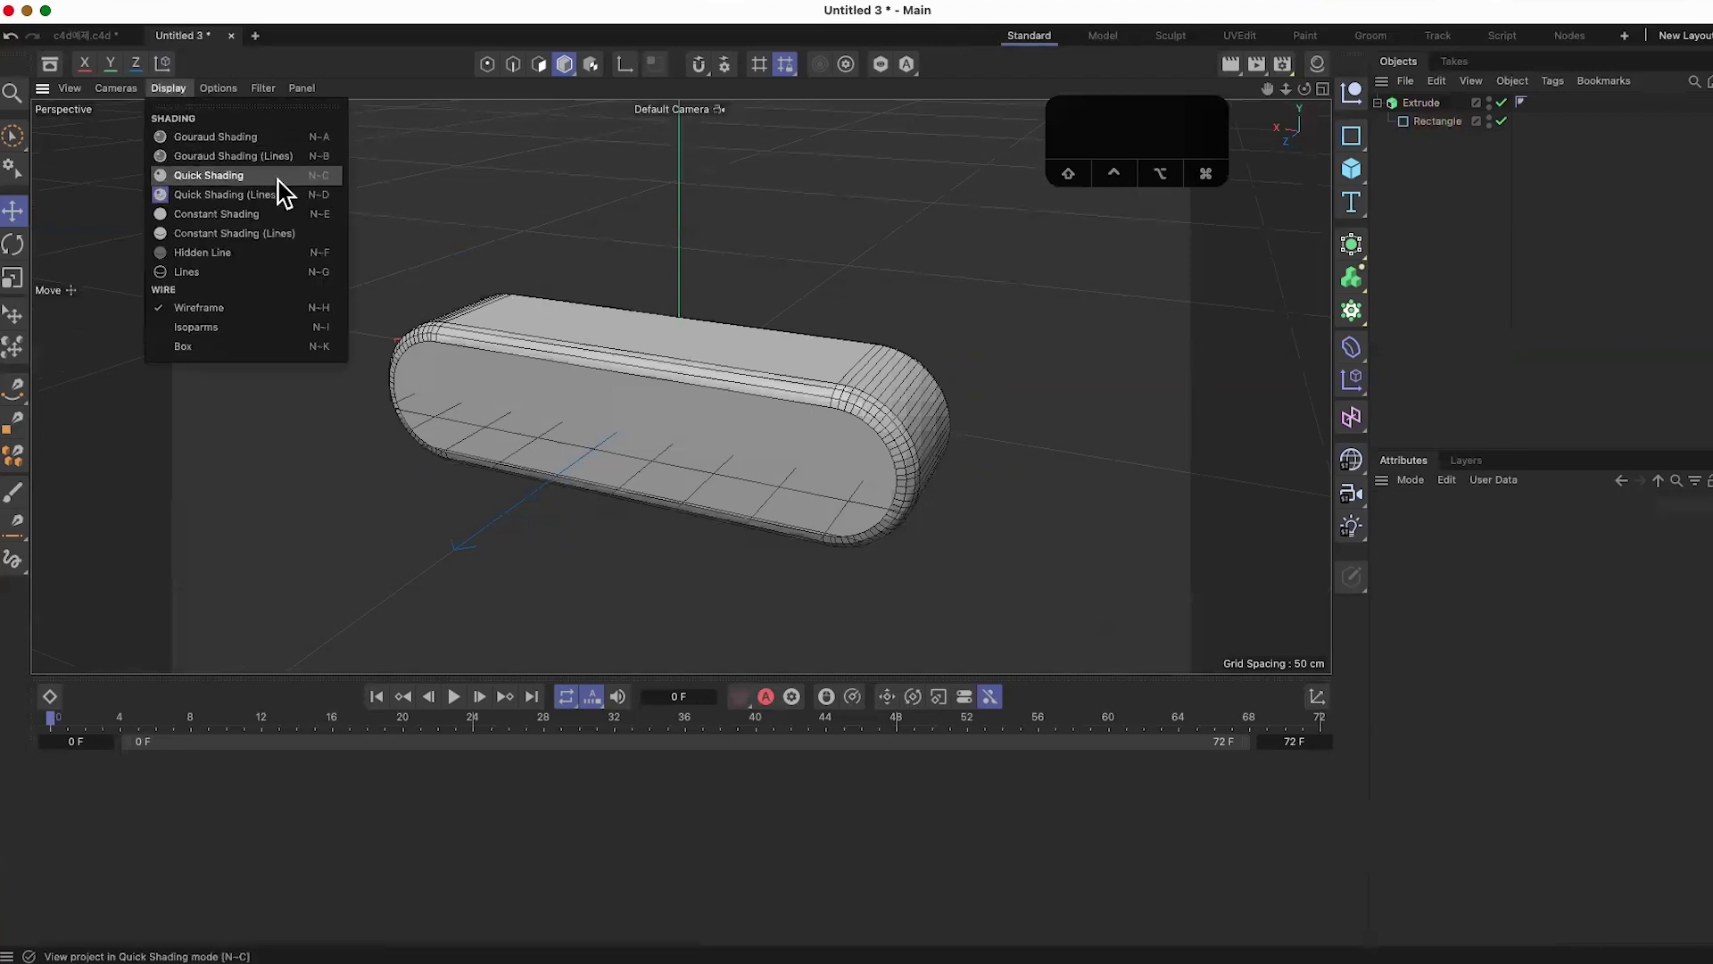
pyautogui.click(320, 239)
pyautogui.keyDown('alt'); pyautogui.moveTo(783, 545); pyautogui.dragTo(592, 605); pyautogui.keyUp('alt')
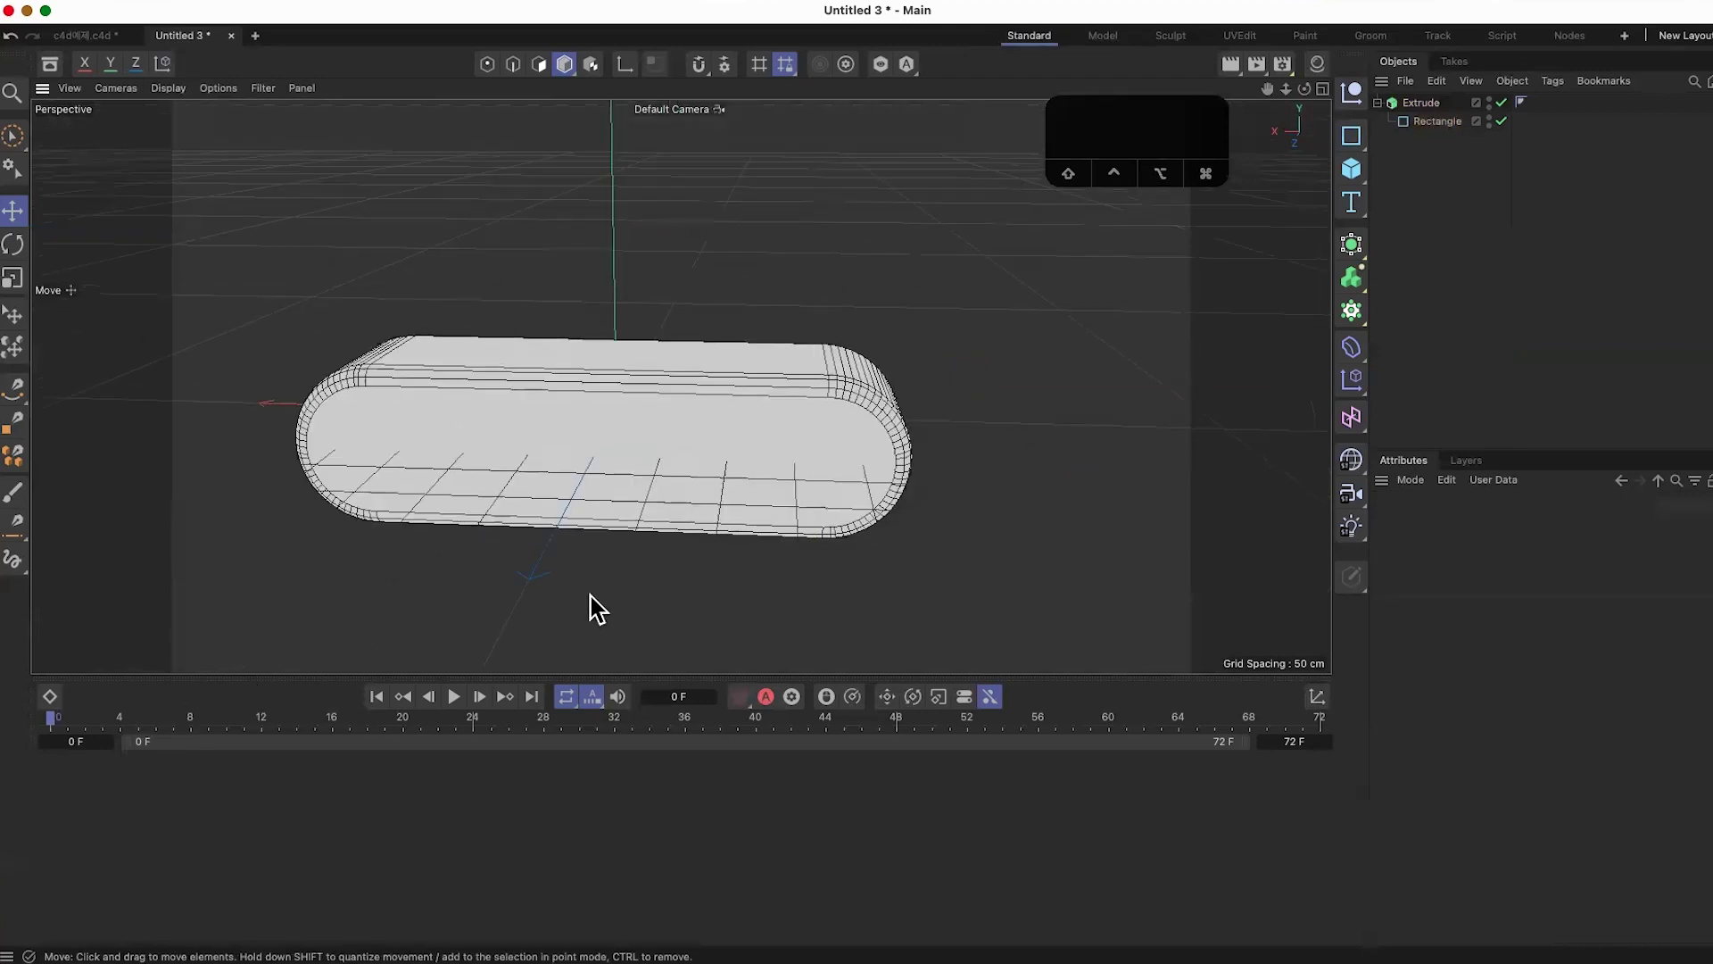
# Step: Set the viewport display back to Gouraud Shading (Lines) and check the button body from several angles
pyautogui.click(170, 88)
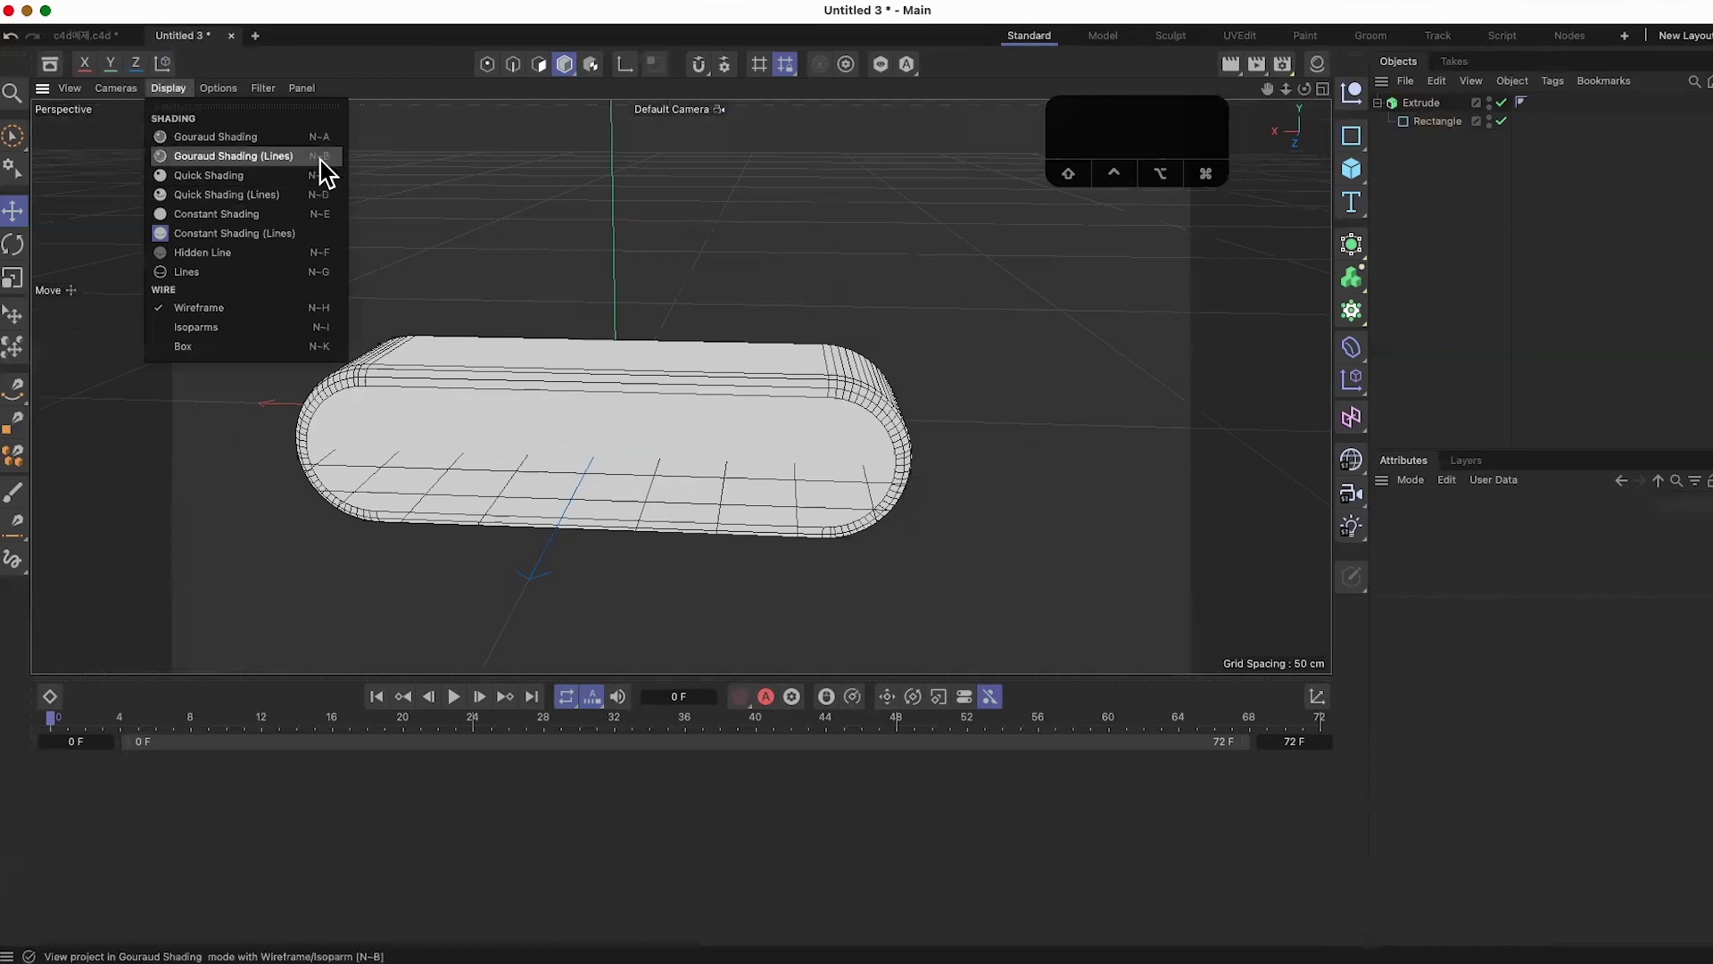
pyautogui.click(268, 157)
pyautogui.moveTo(796, 589)
pyautogui.keyDown('alt'); pyautogui.mouseDown()
pyautogui.moveTo(910, 586)
pyautogui.moveTo(604, 711)
pyautogui.mouseUp(); pyautogui.keyUp('alt')
pyautogui.keyDown('alt'); pyautogui.moveTo(888, 582); pyautogui.dragTo(999, 578); pyautogui.keyUp('alt')
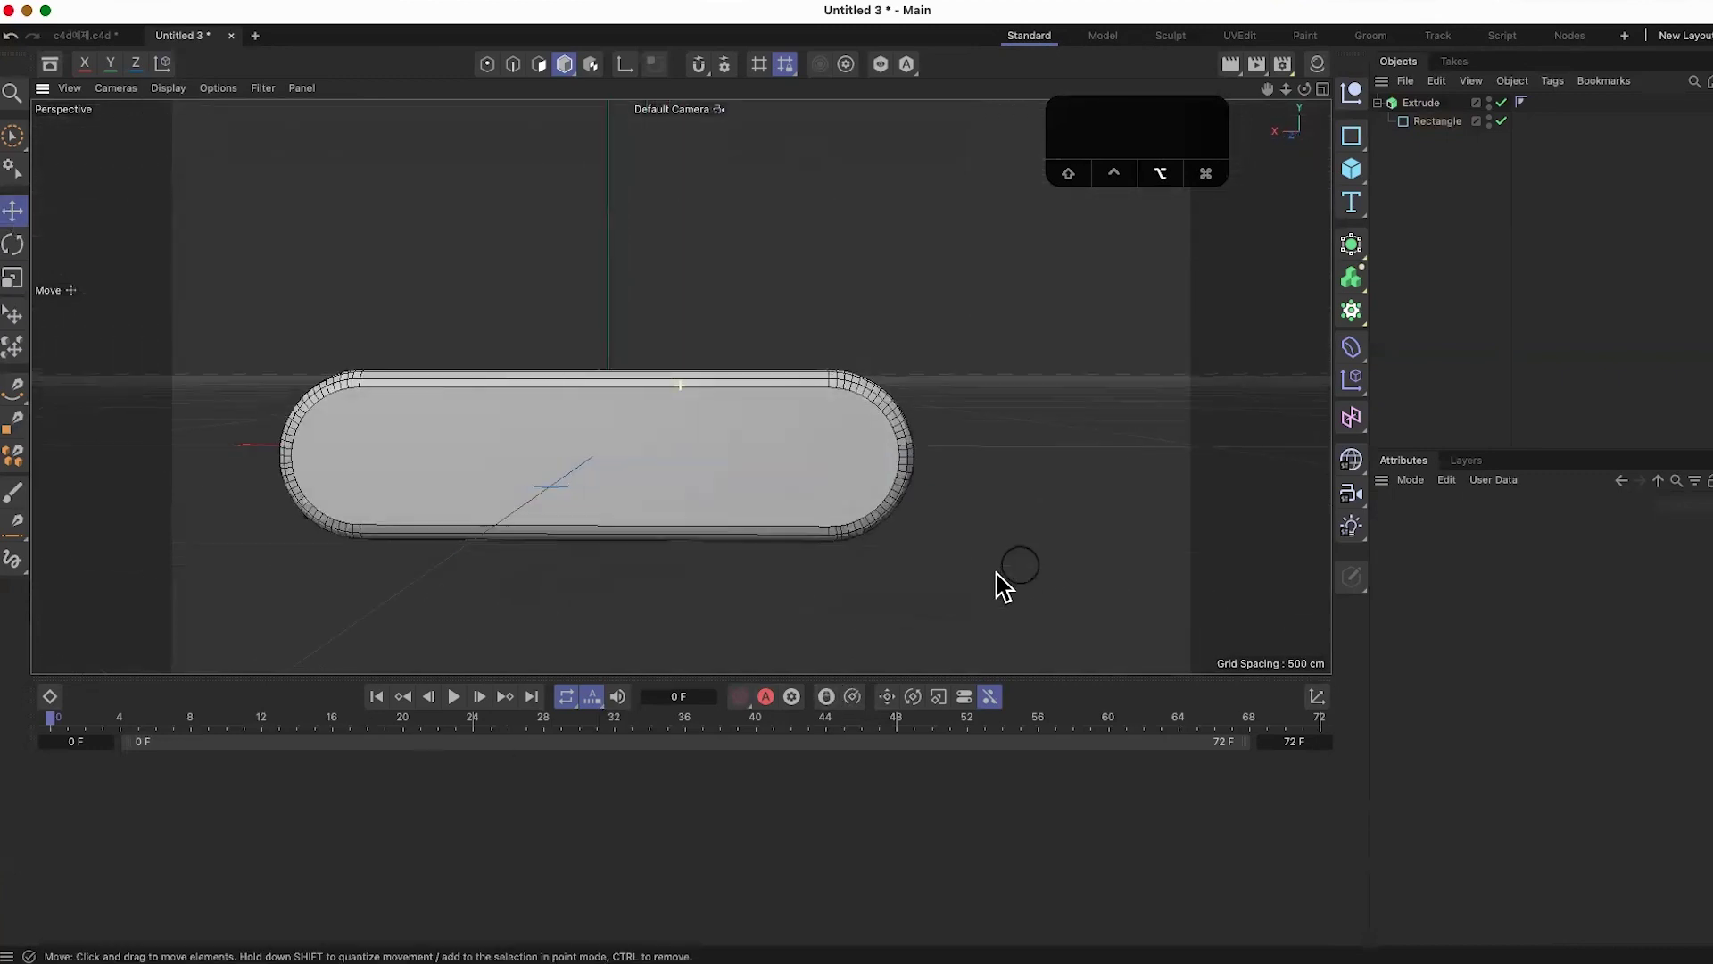
pyautogui.scroll(-5, 893, 563)
pyautogui.keyDown('alt'); pyautogui.moveTo(900, 539); pyautogui.dragTo(883, 509); pyautogui.keyUp('alt')
# Step: Reduce the Extrude's offset to 45 cm to make the button body thinner
pyautogui.click(883, 504)
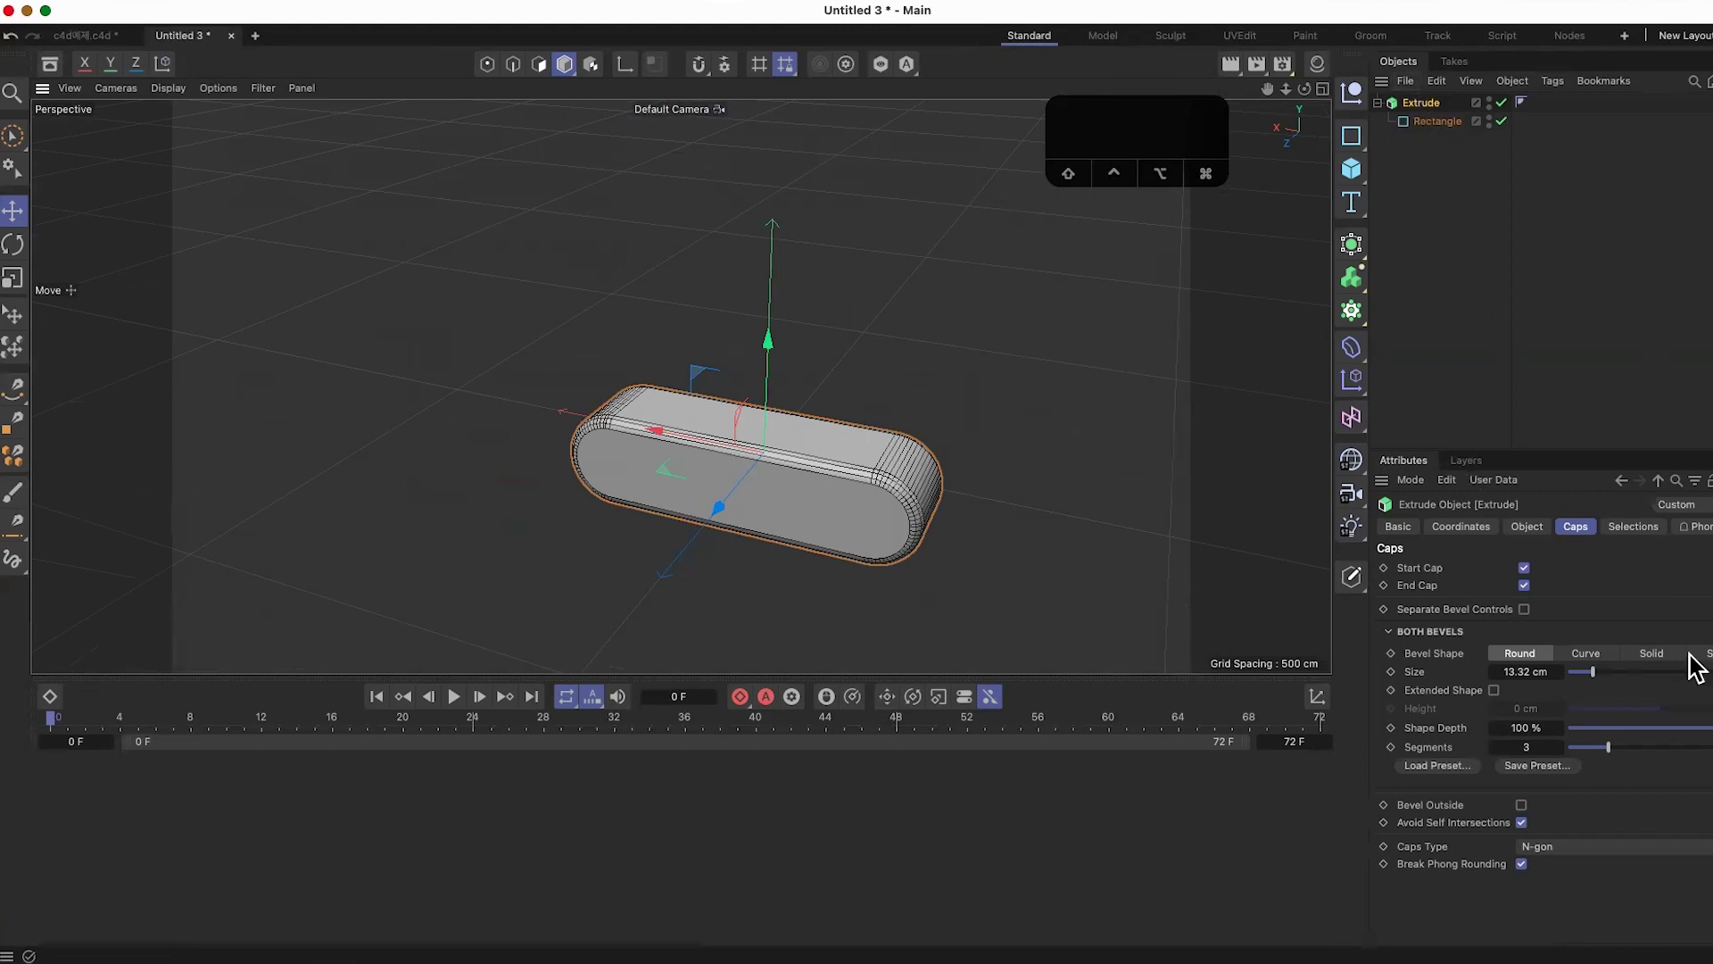
pyautogui.moveTo(1593, 685)
pyautogui.mouseDown()
pyautogui.moveTo(1619, 680)
pyautogui.moveTo(1587, 685)
pyautogui.mouseUp()
pyautogui.click(1528, 528)
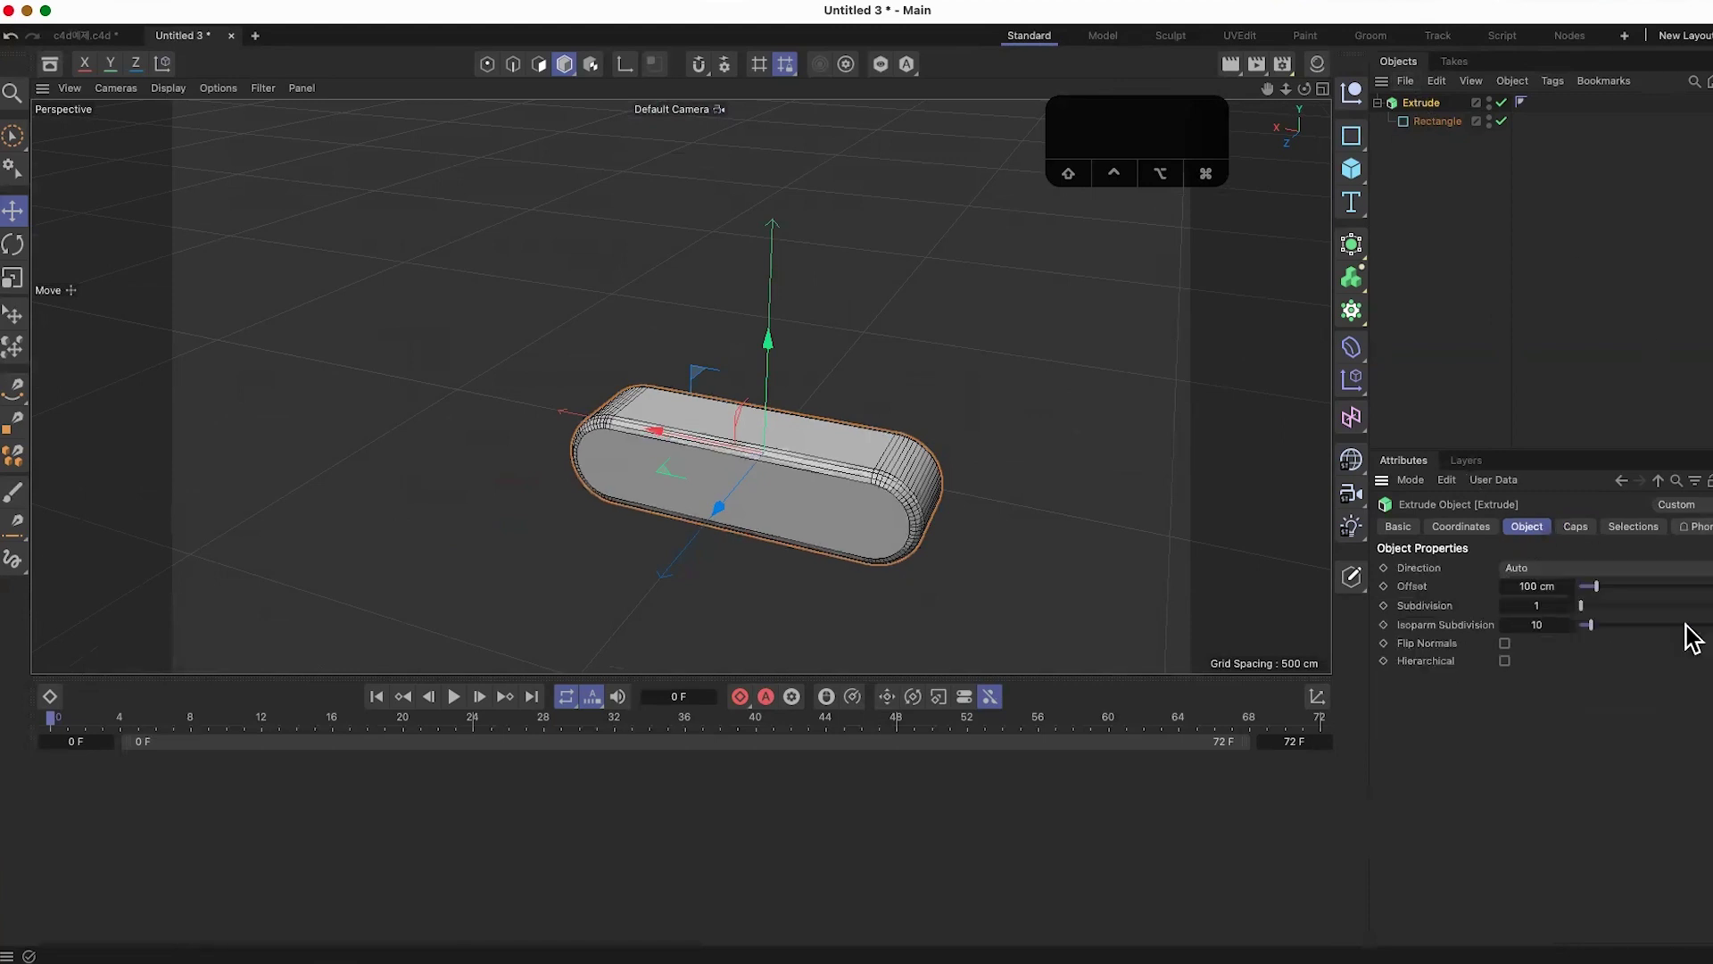
pyautogui.moveTo(1591, 585); pyautogui.dragTo(1581, 593)
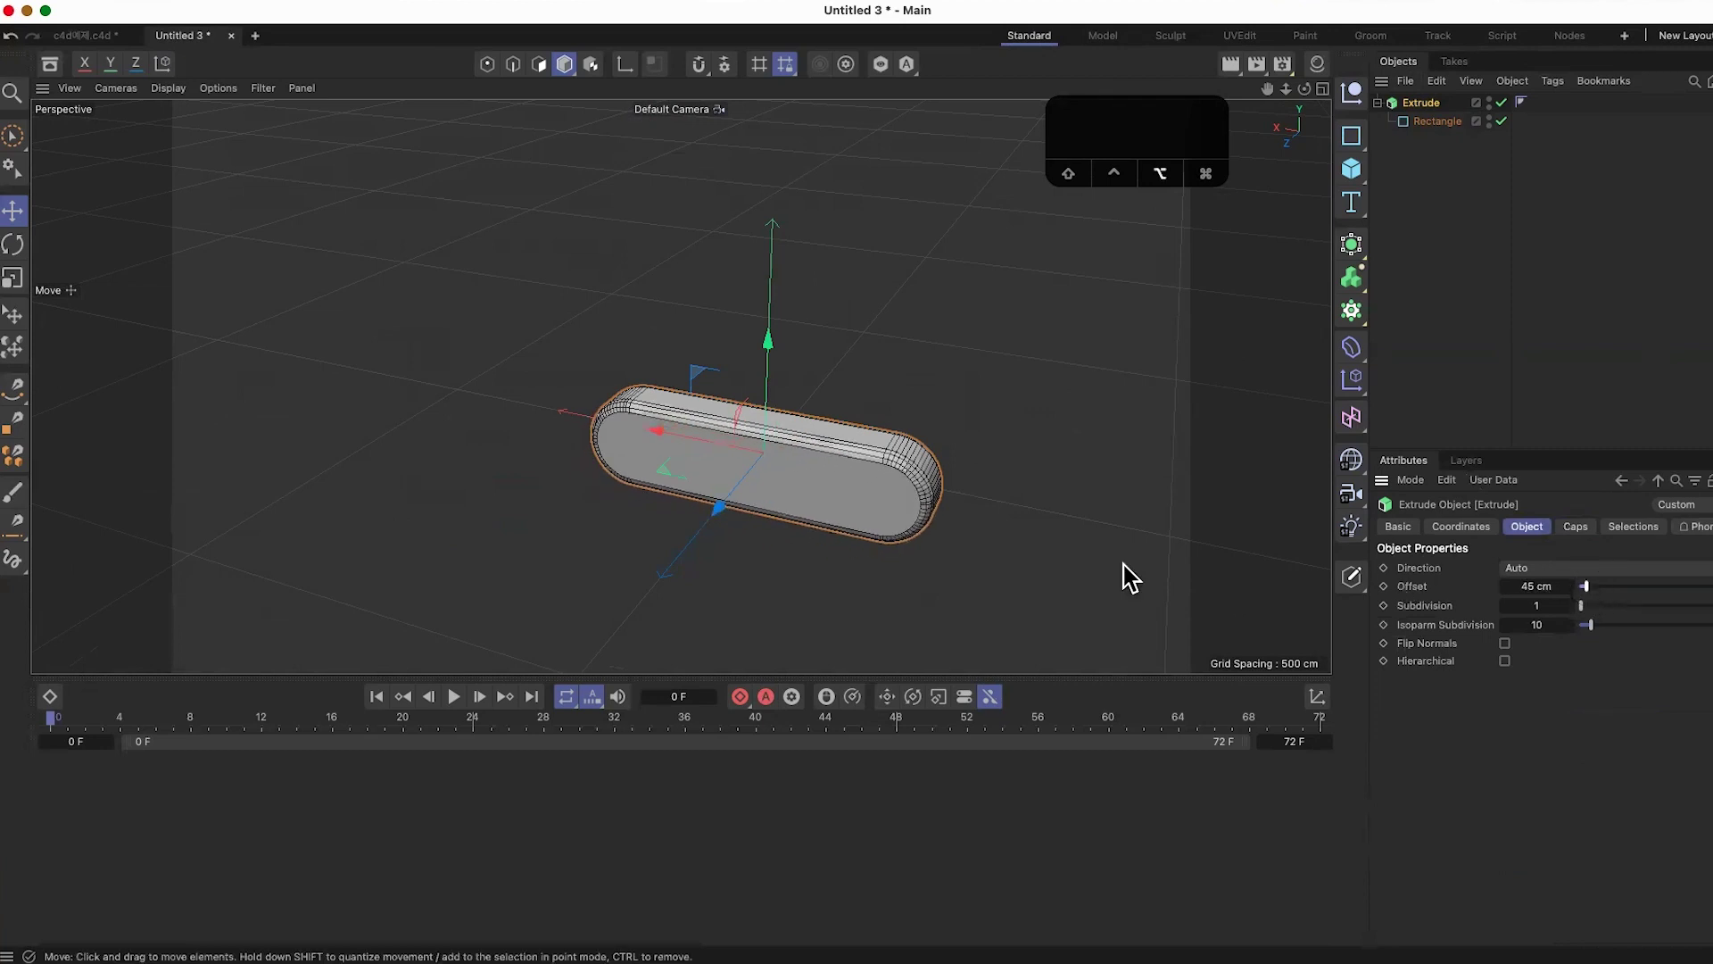
pyautogui.scroll(5, 1026, 507)
pyautogui.keyDown('alt'); pyautogui.moveTo(1041, 534); pyautogui.dragTo(1071, 505); pyautogui.keyUp('alt')
pyautogui.scroll(-5, 953, 516)
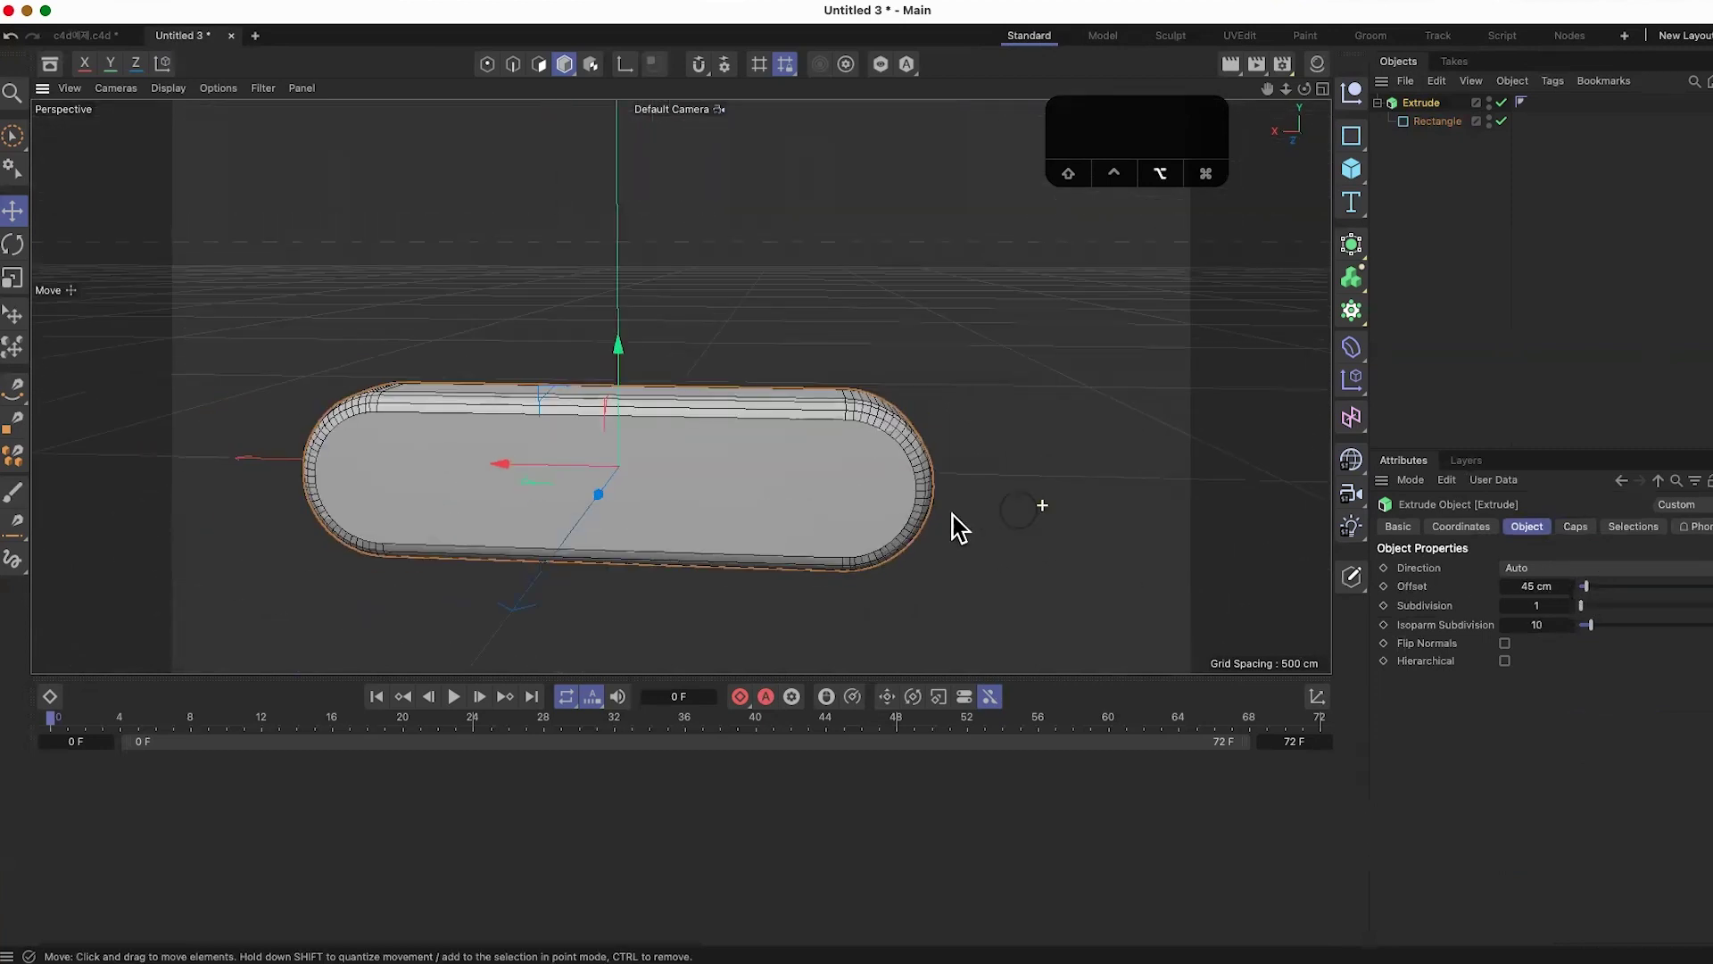
# Step: Deselect the button body and add a Cylinder primitive at its centre
pyautogui.click(933, 594)
pyautogui.keyDown('alt'); pyautogui.moveTo(1047, 588); pyautogui.dragTo(990, 597); pyautogui.keyUp('alt')
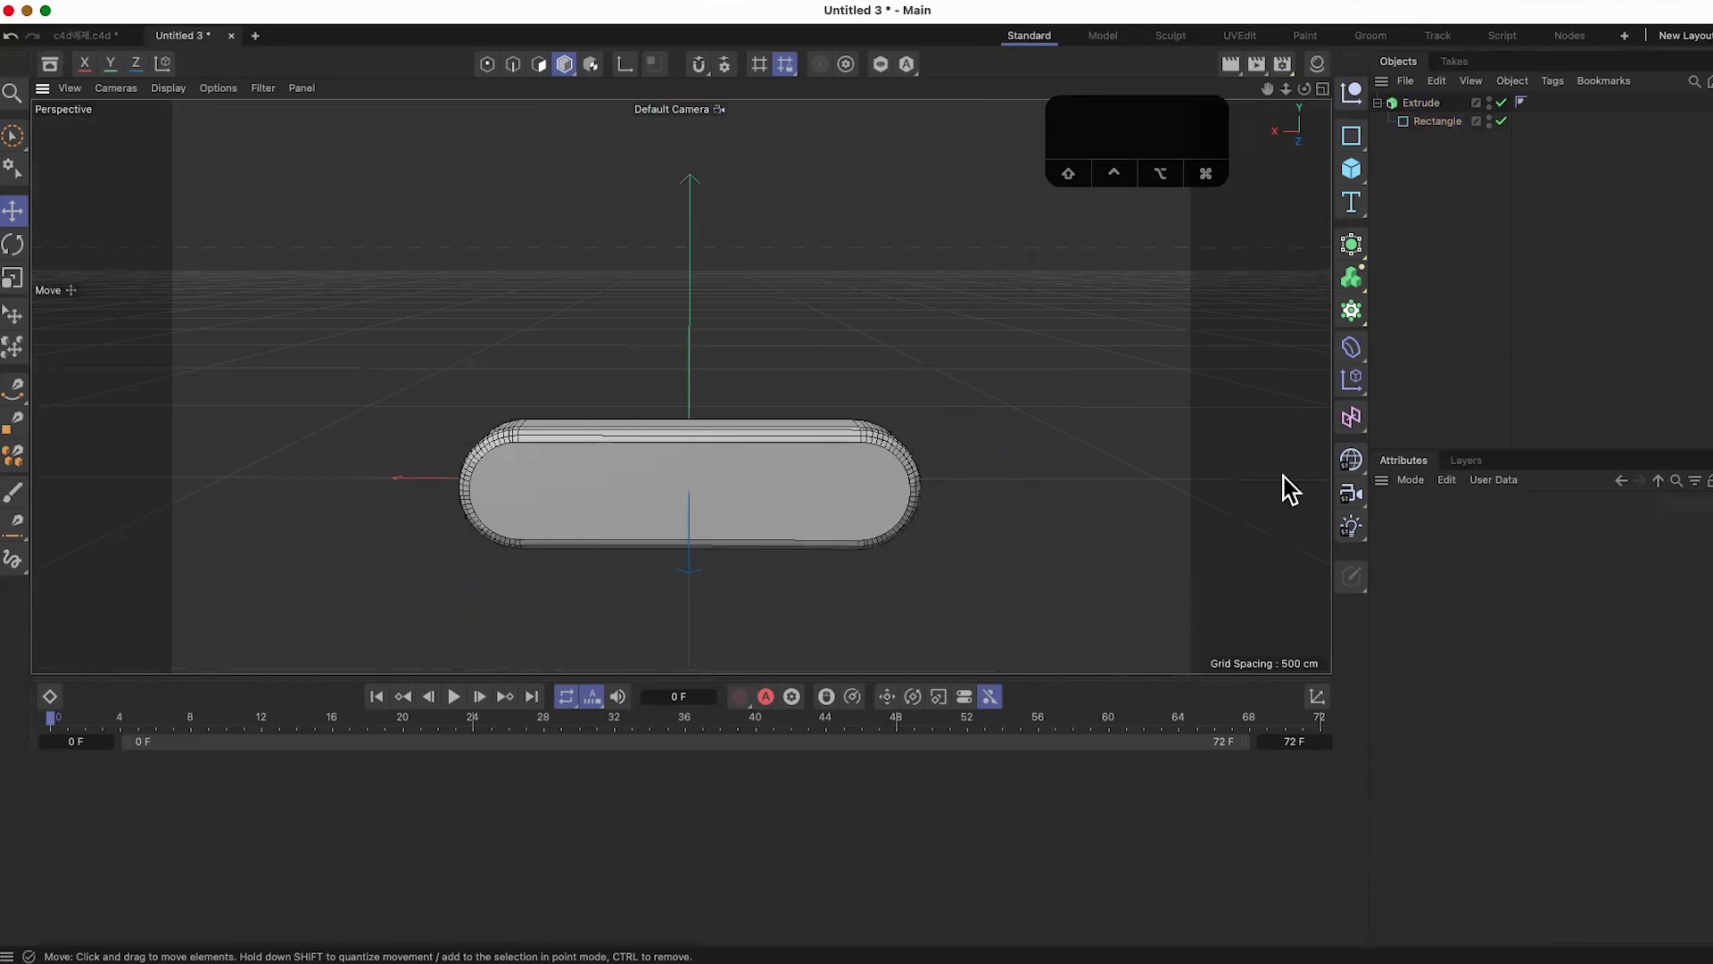
pyautogui.click(1352, 169)
pyautogui.click(1562, 202)
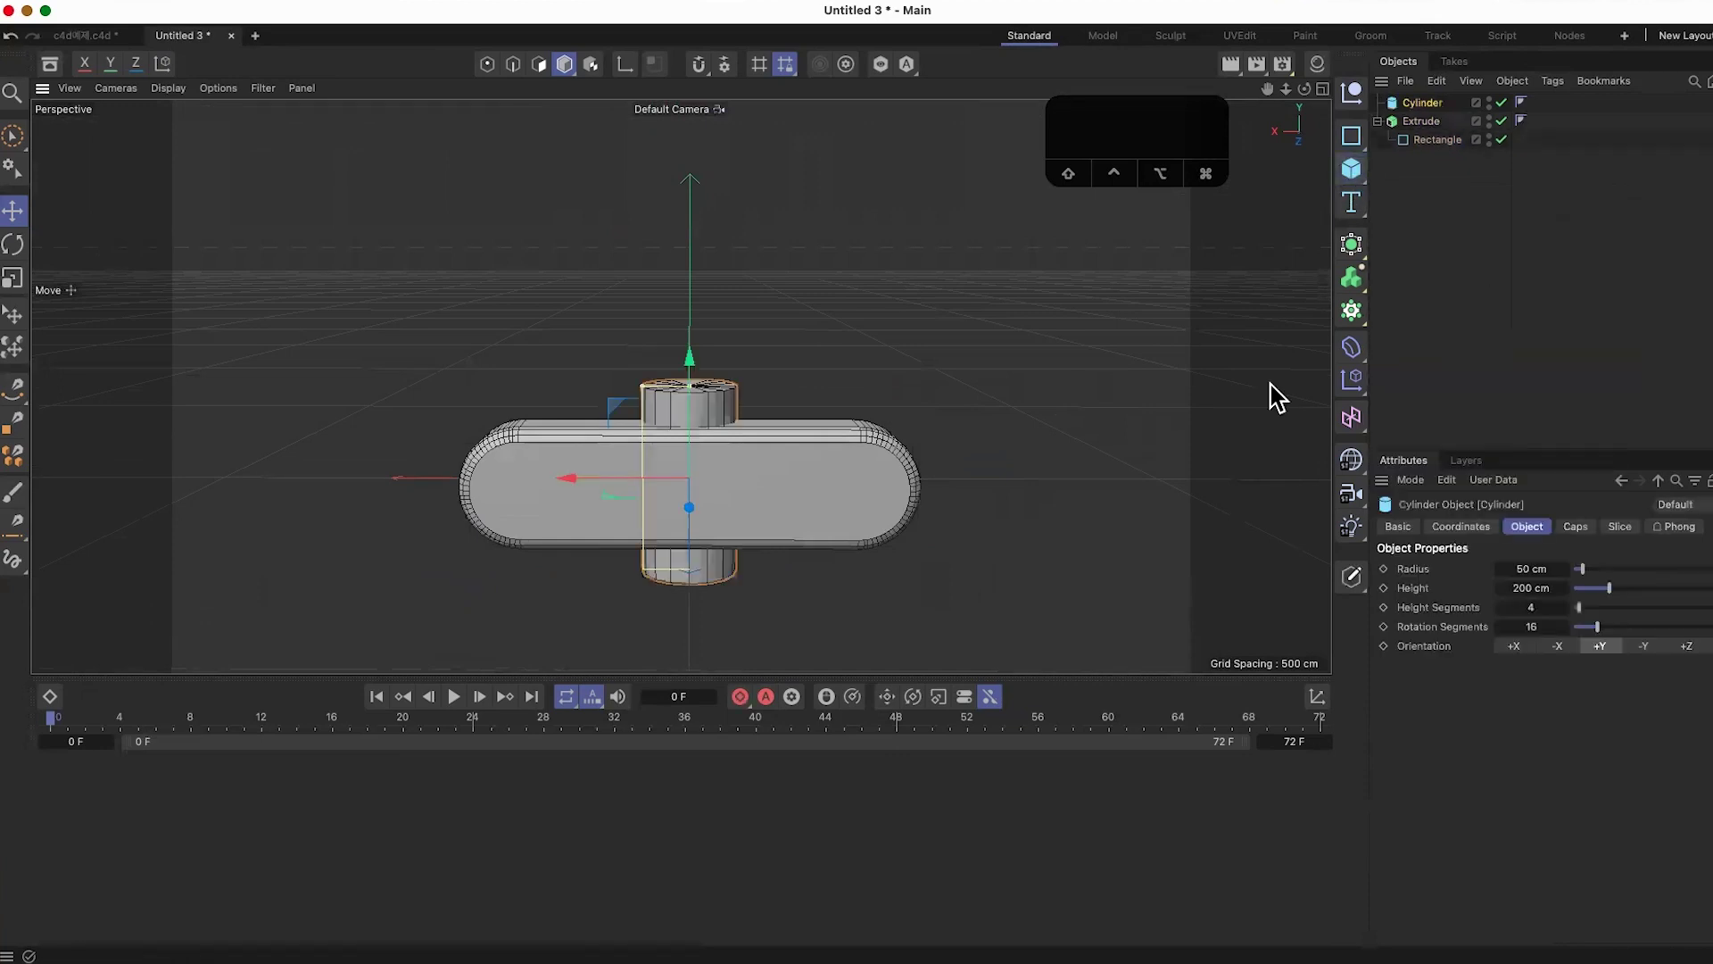
pyautogui.keyDown('alt'); pyautogui.moveTo(673, 405); pyautogui.dragTo(544, 585); pyautogui.keyUp('alt')
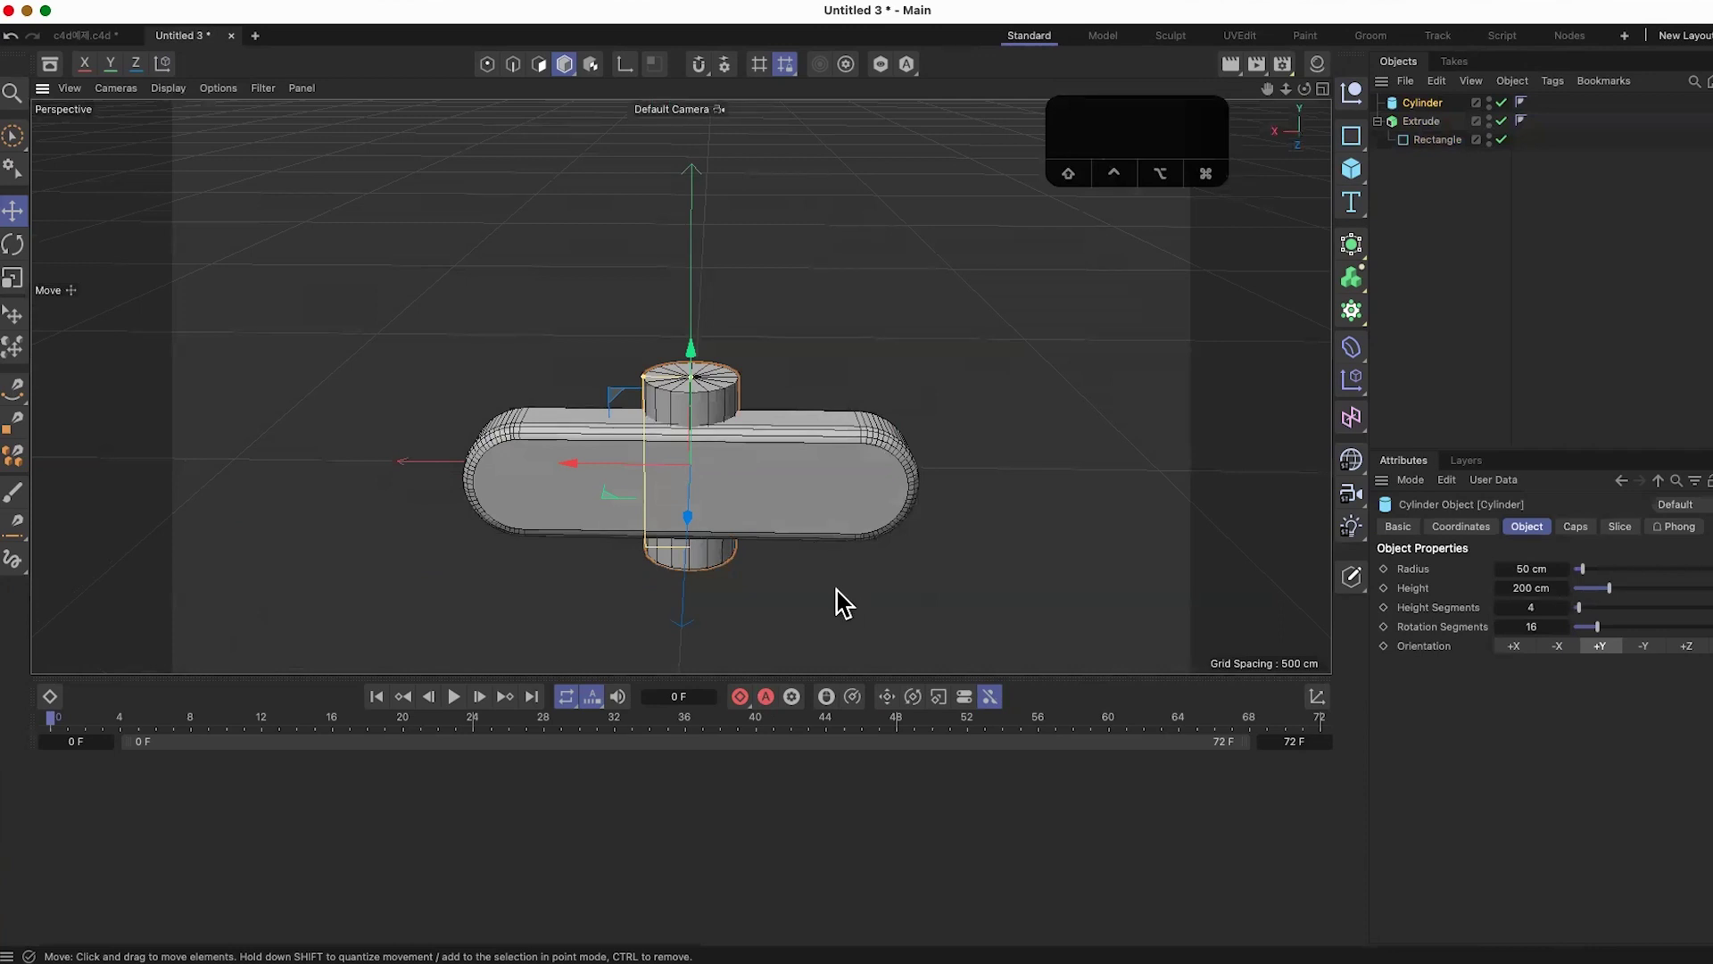
# Step: Cycle through the Move, Rotate and Scale tools with the cylinder selected, ending on Scale
pyautogui.press('e')
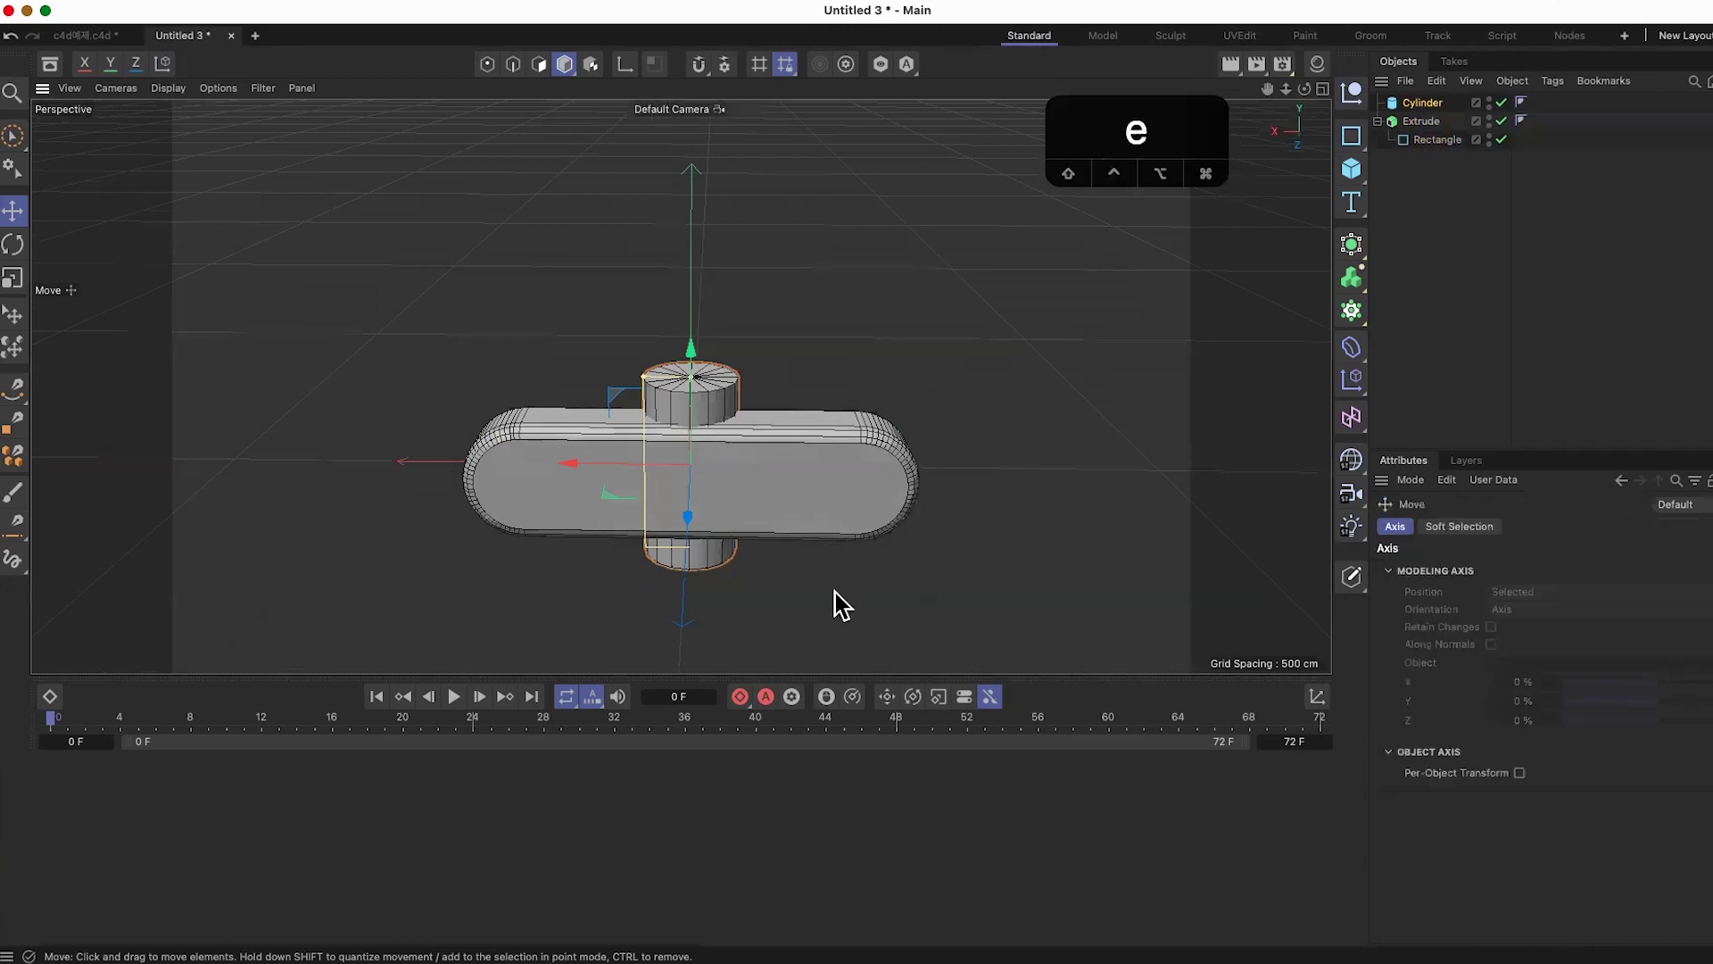
pyautogui.press('r')
pyautogui.press('t')
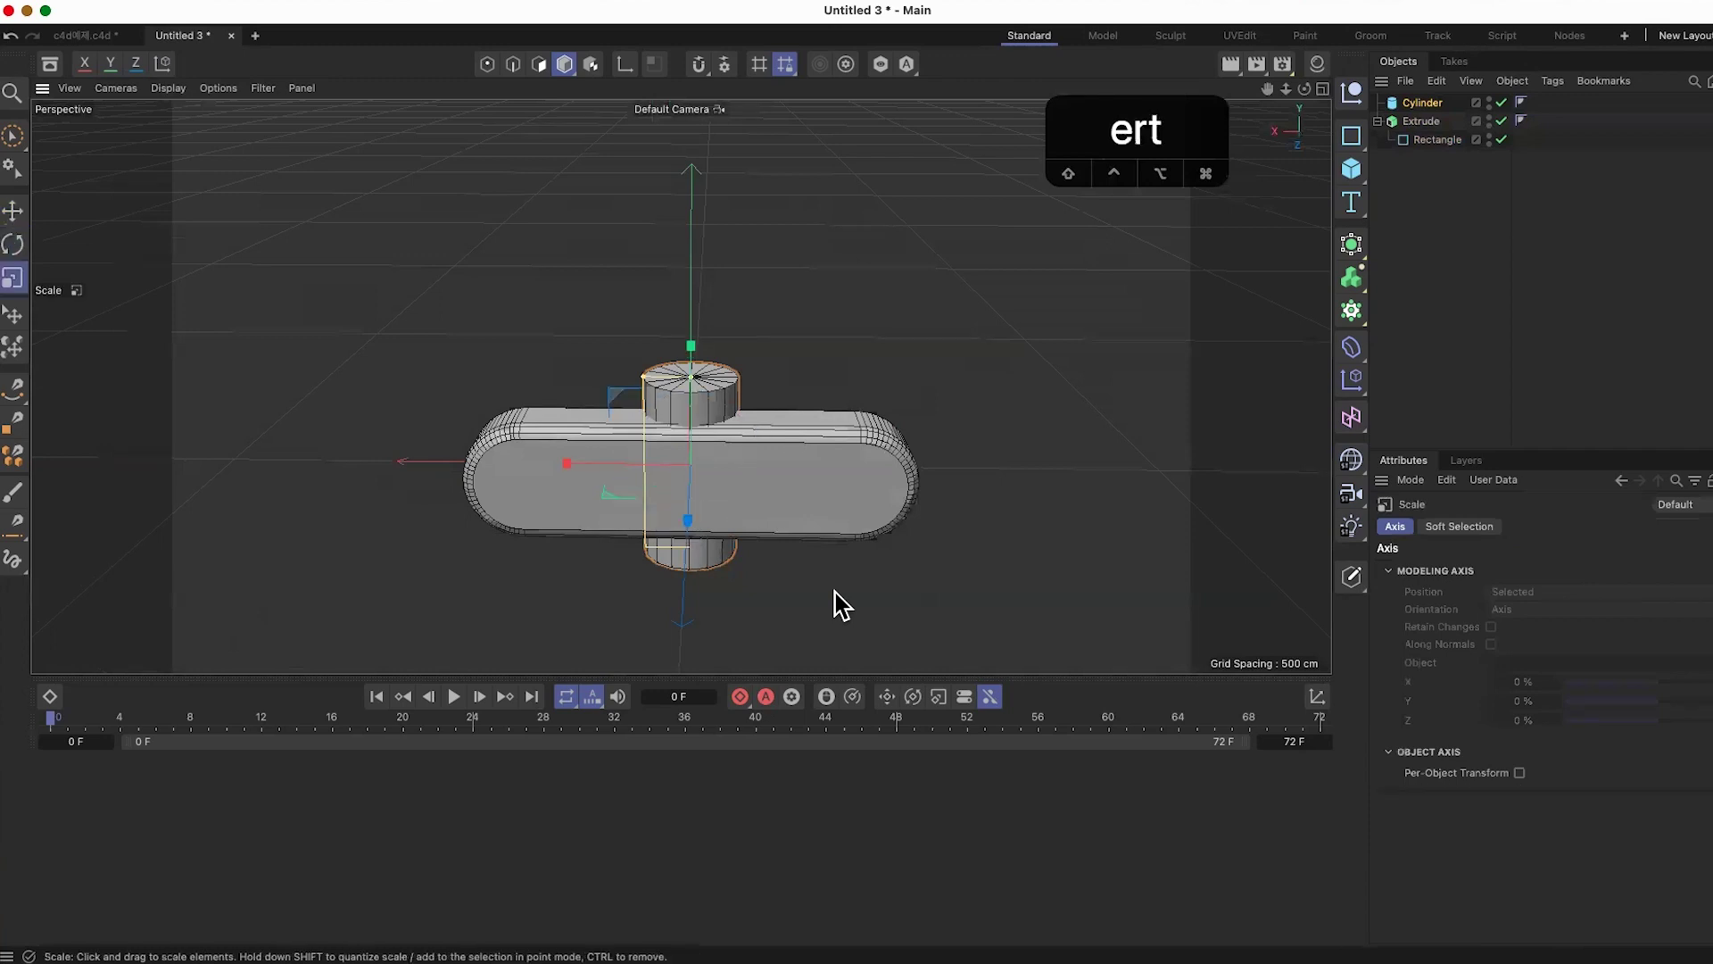
pyautogui.press('e')
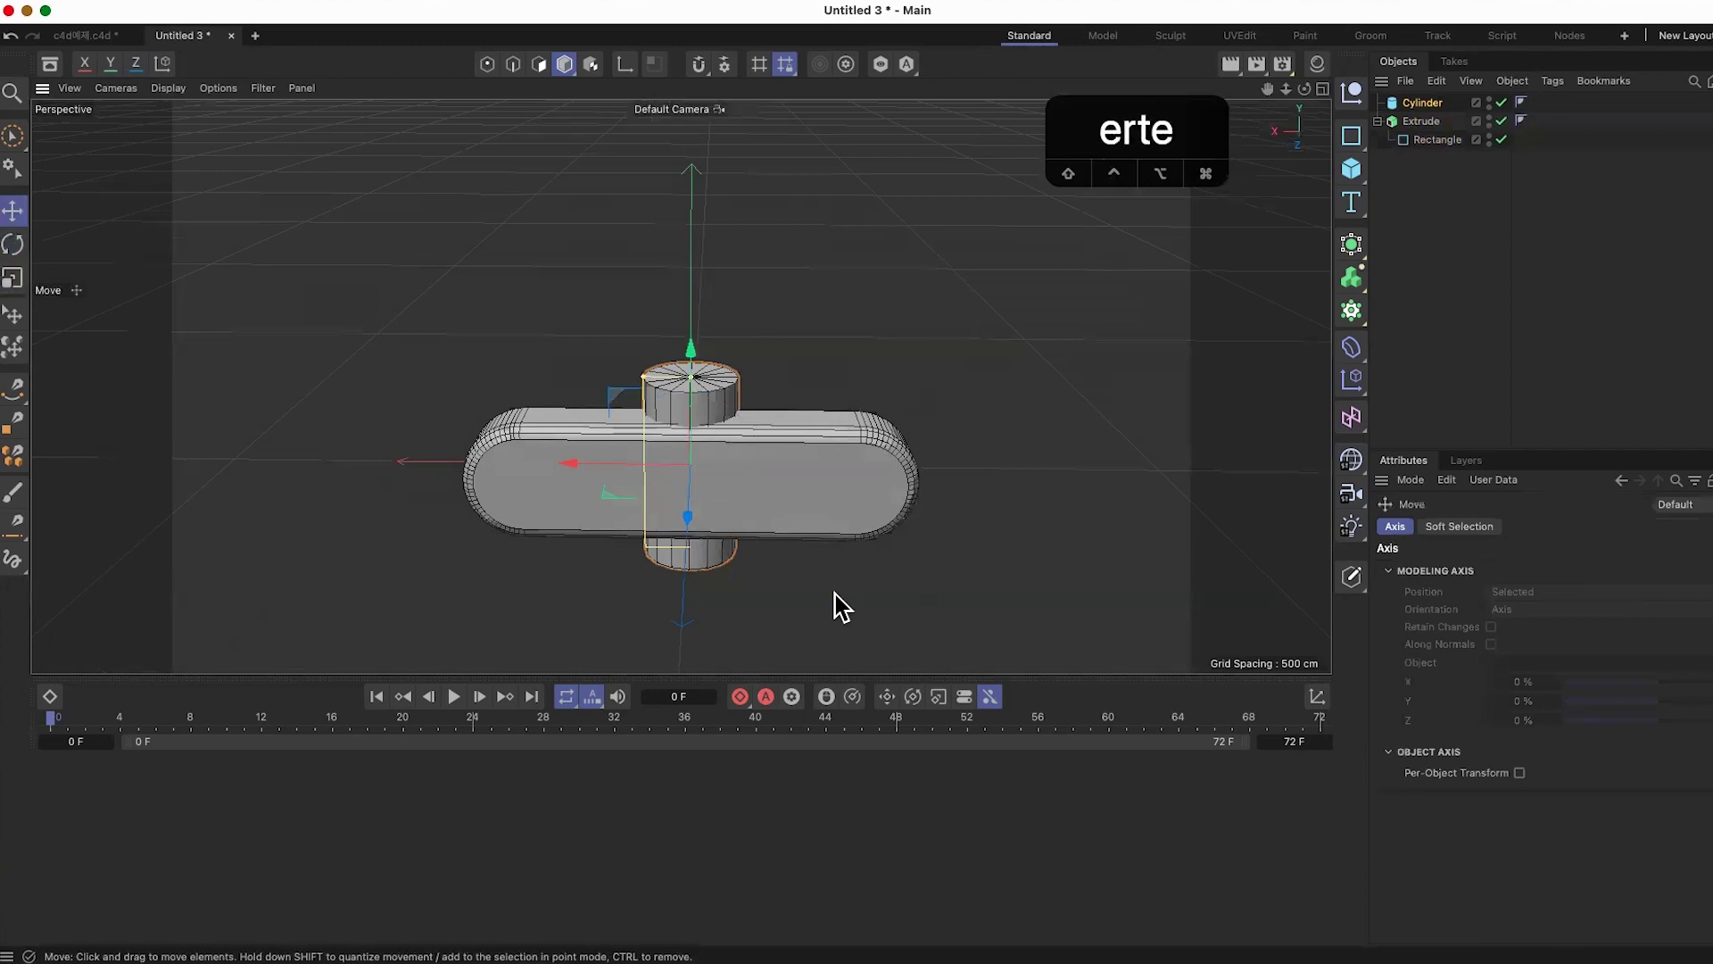
pyautogui.press('r')
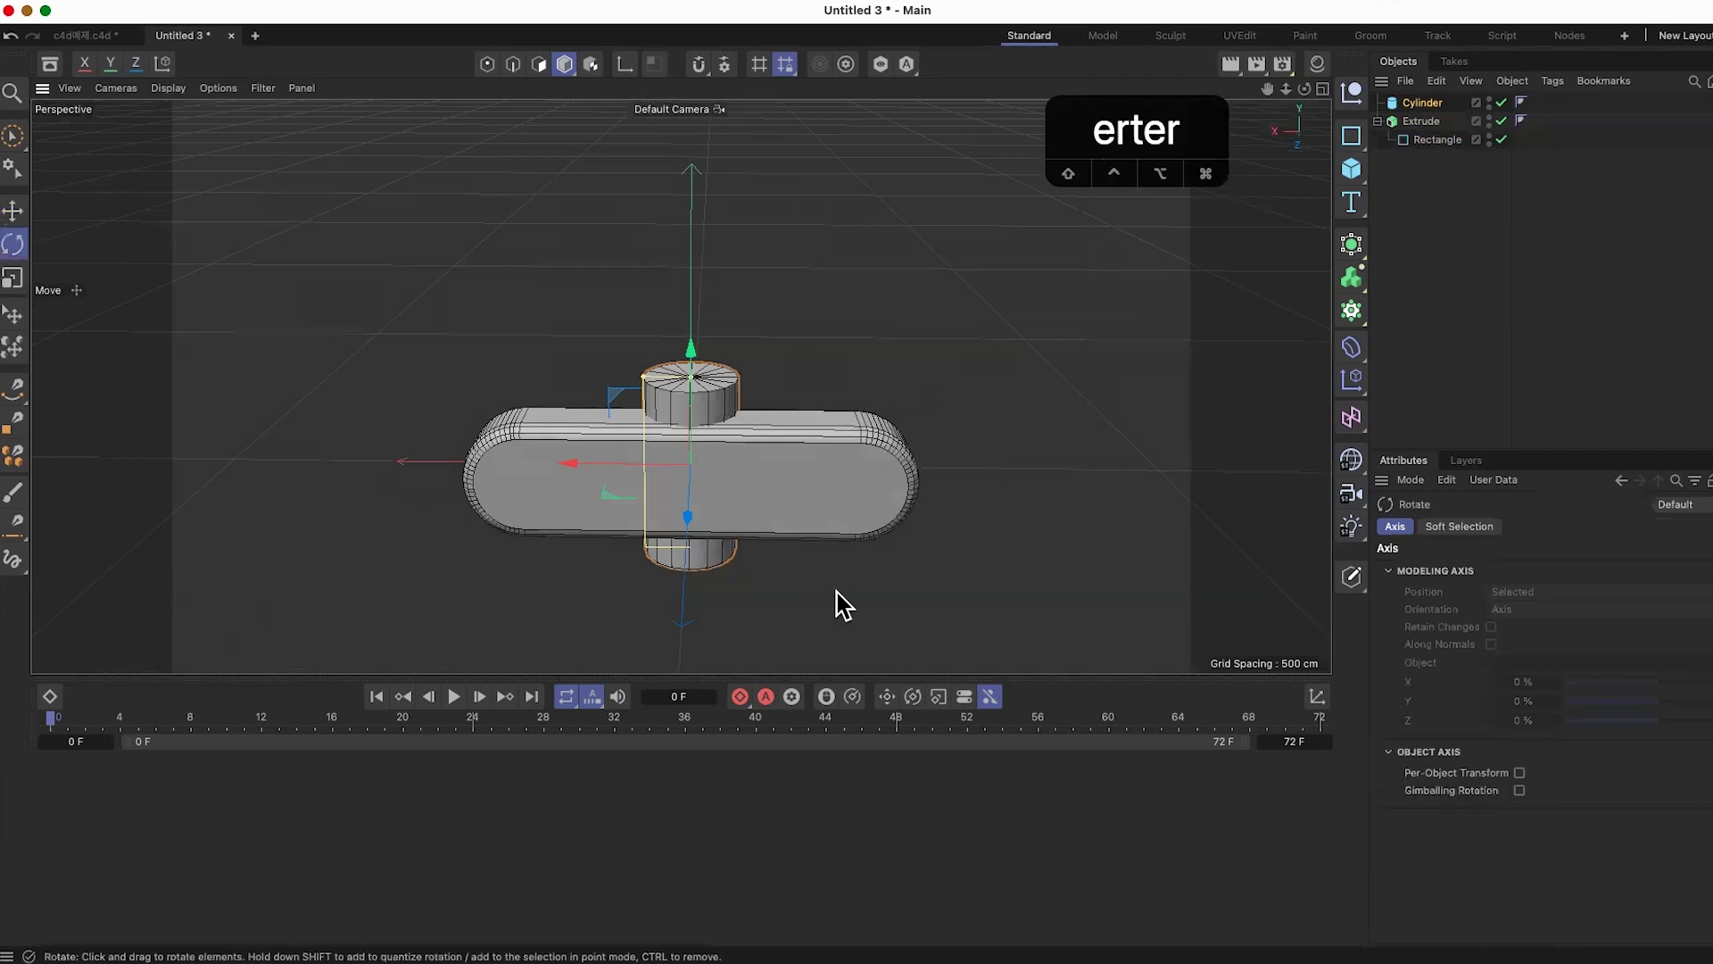
pyautogui.press('t')
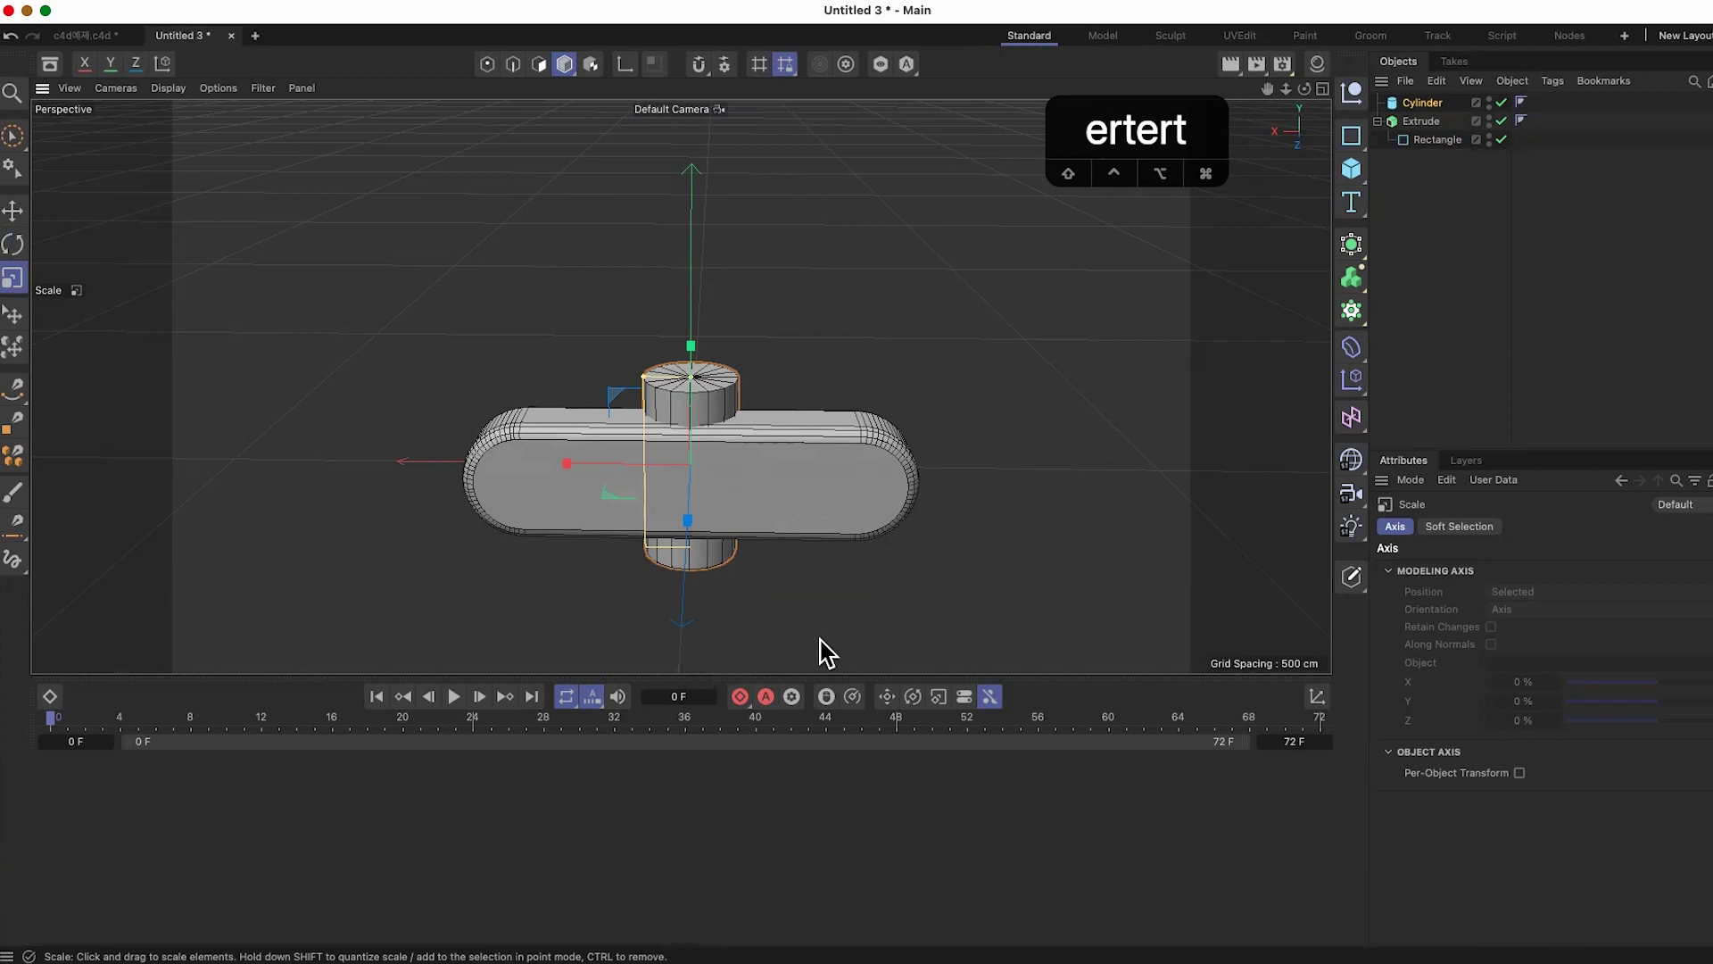
pyautogui.press('t')
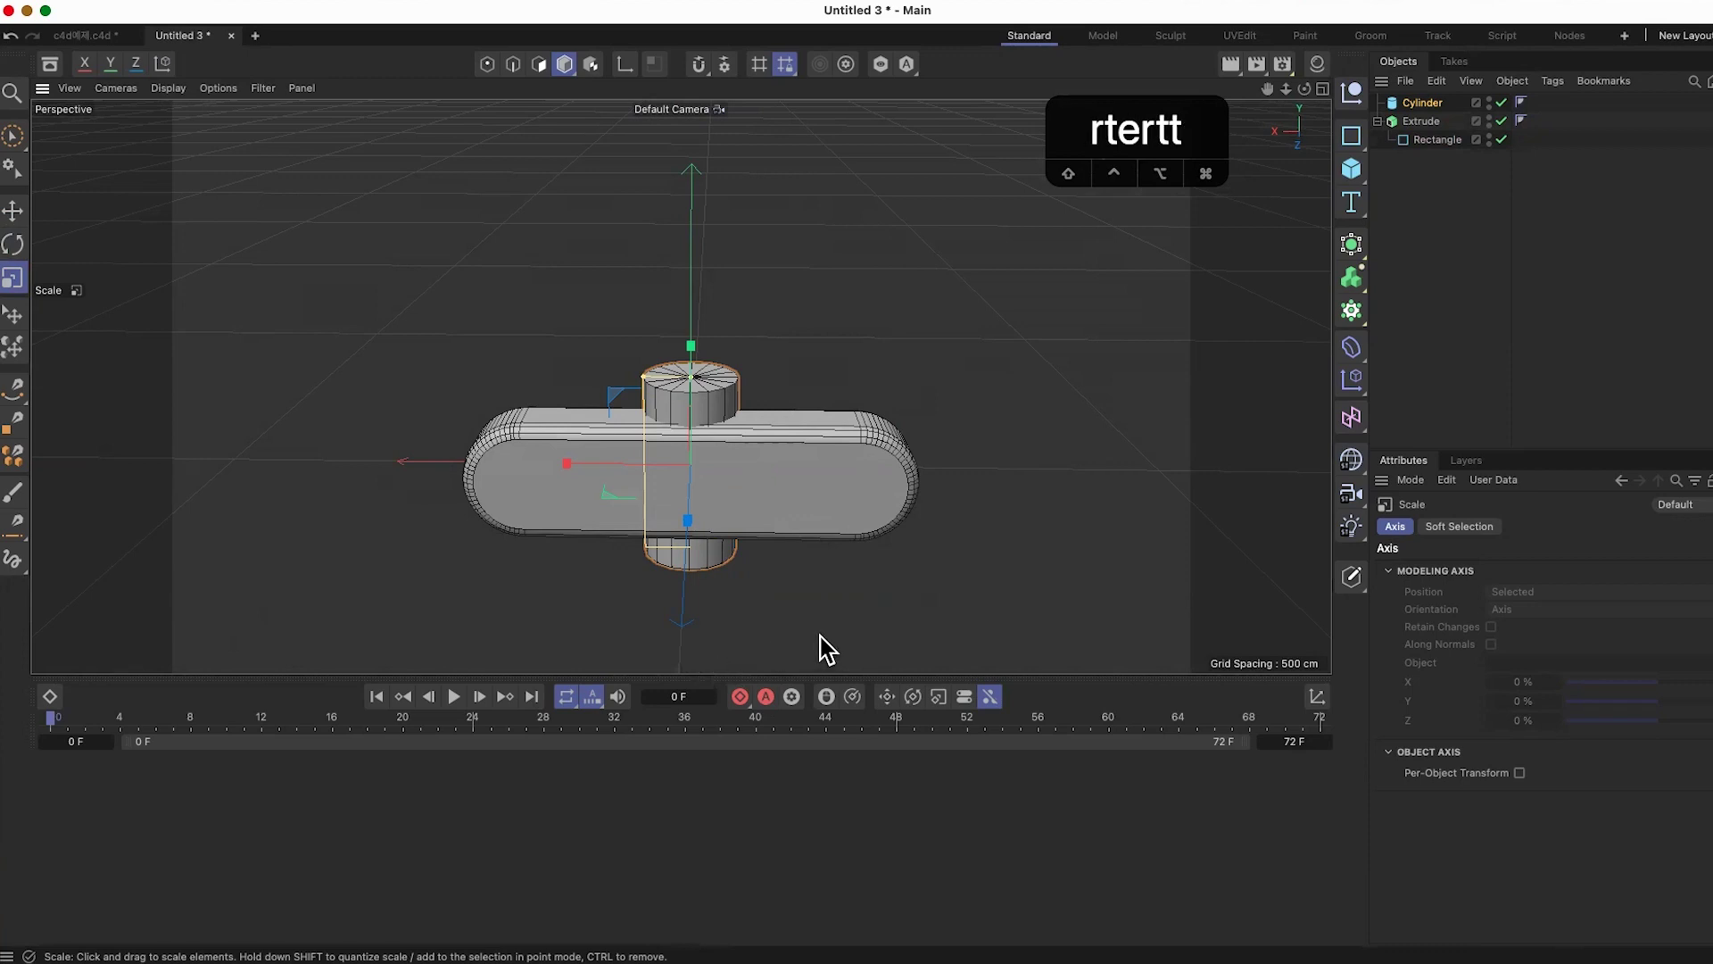
# Step: Rotate the cylinder freehand so that it runs front to back through the button body
pyautogui.press('e')
pyautogui.press('r')
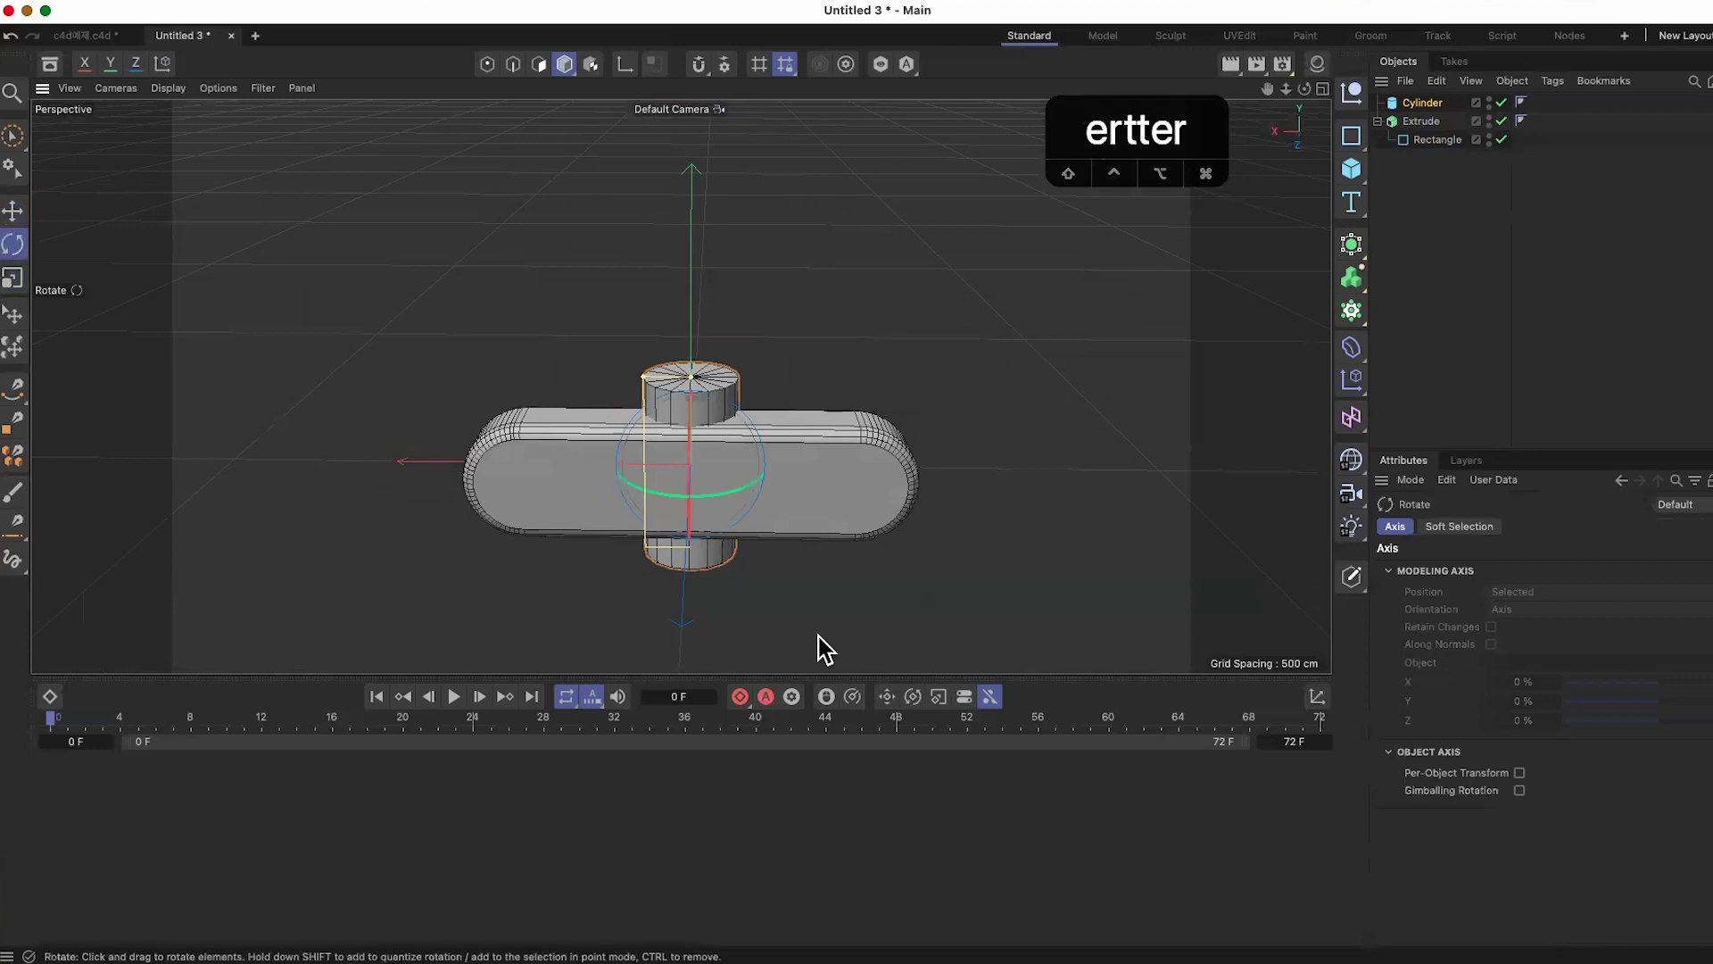
pyautogui.press('t')
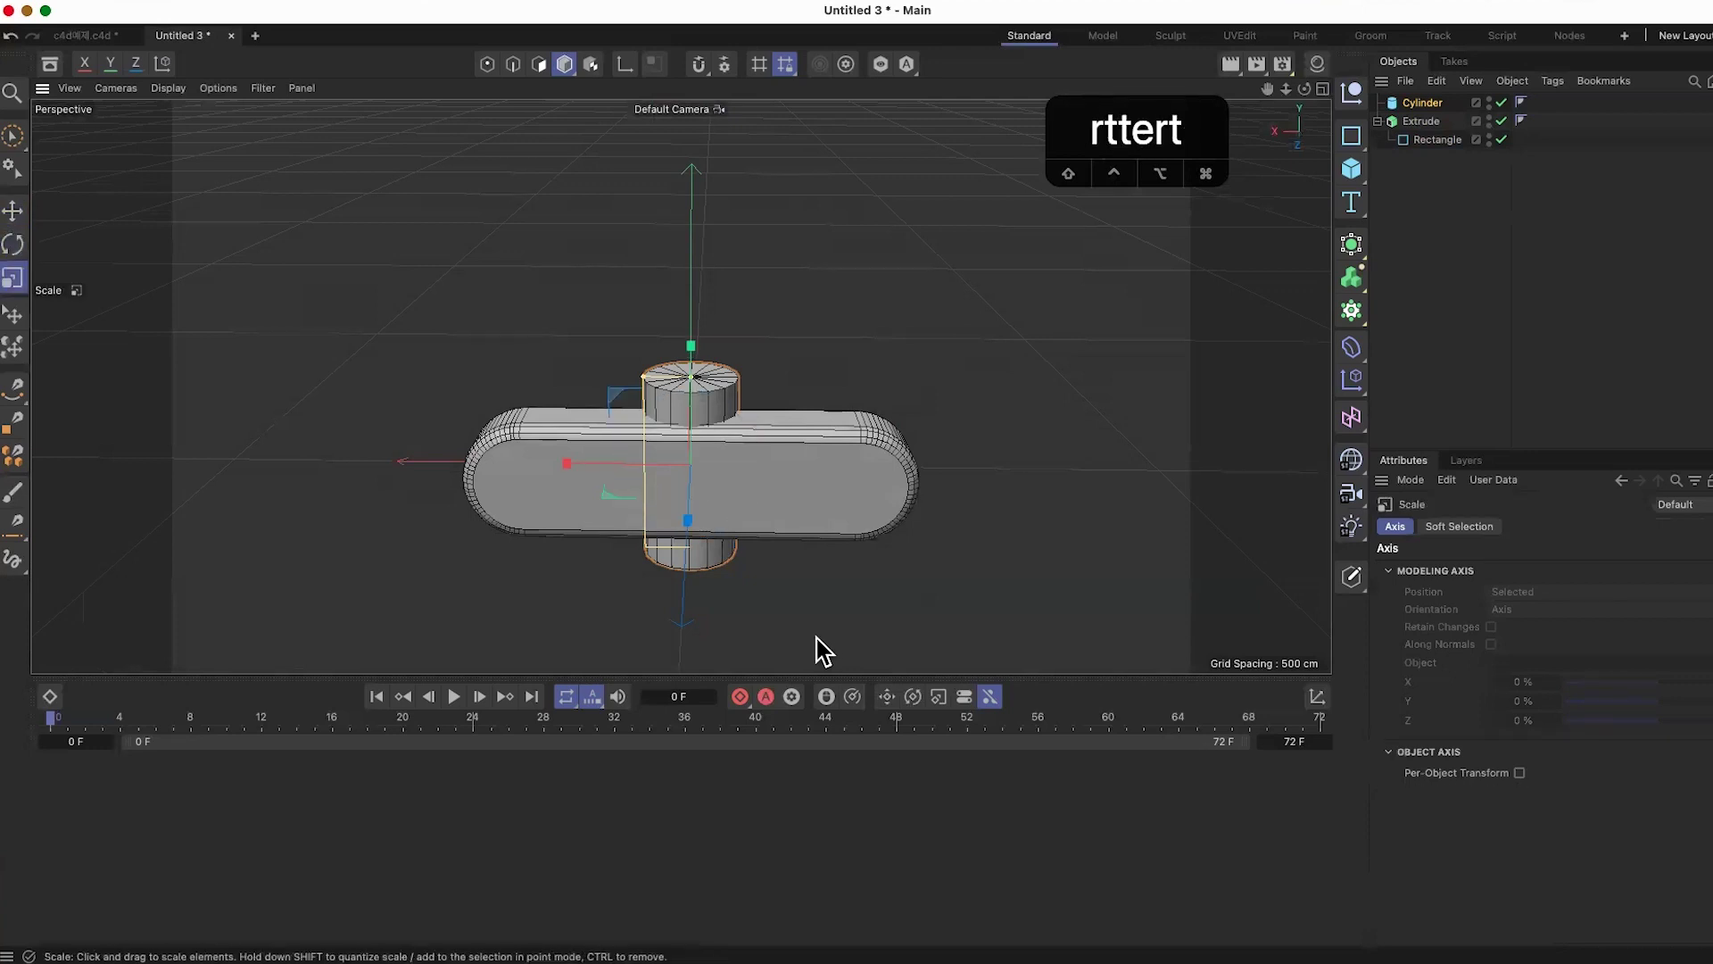
pyautogui.press('r')
pyautogui.moveTo(688, 410); pyautogui.dragTo(607, 462)
pyautogui.scroll(5, 780, 521)
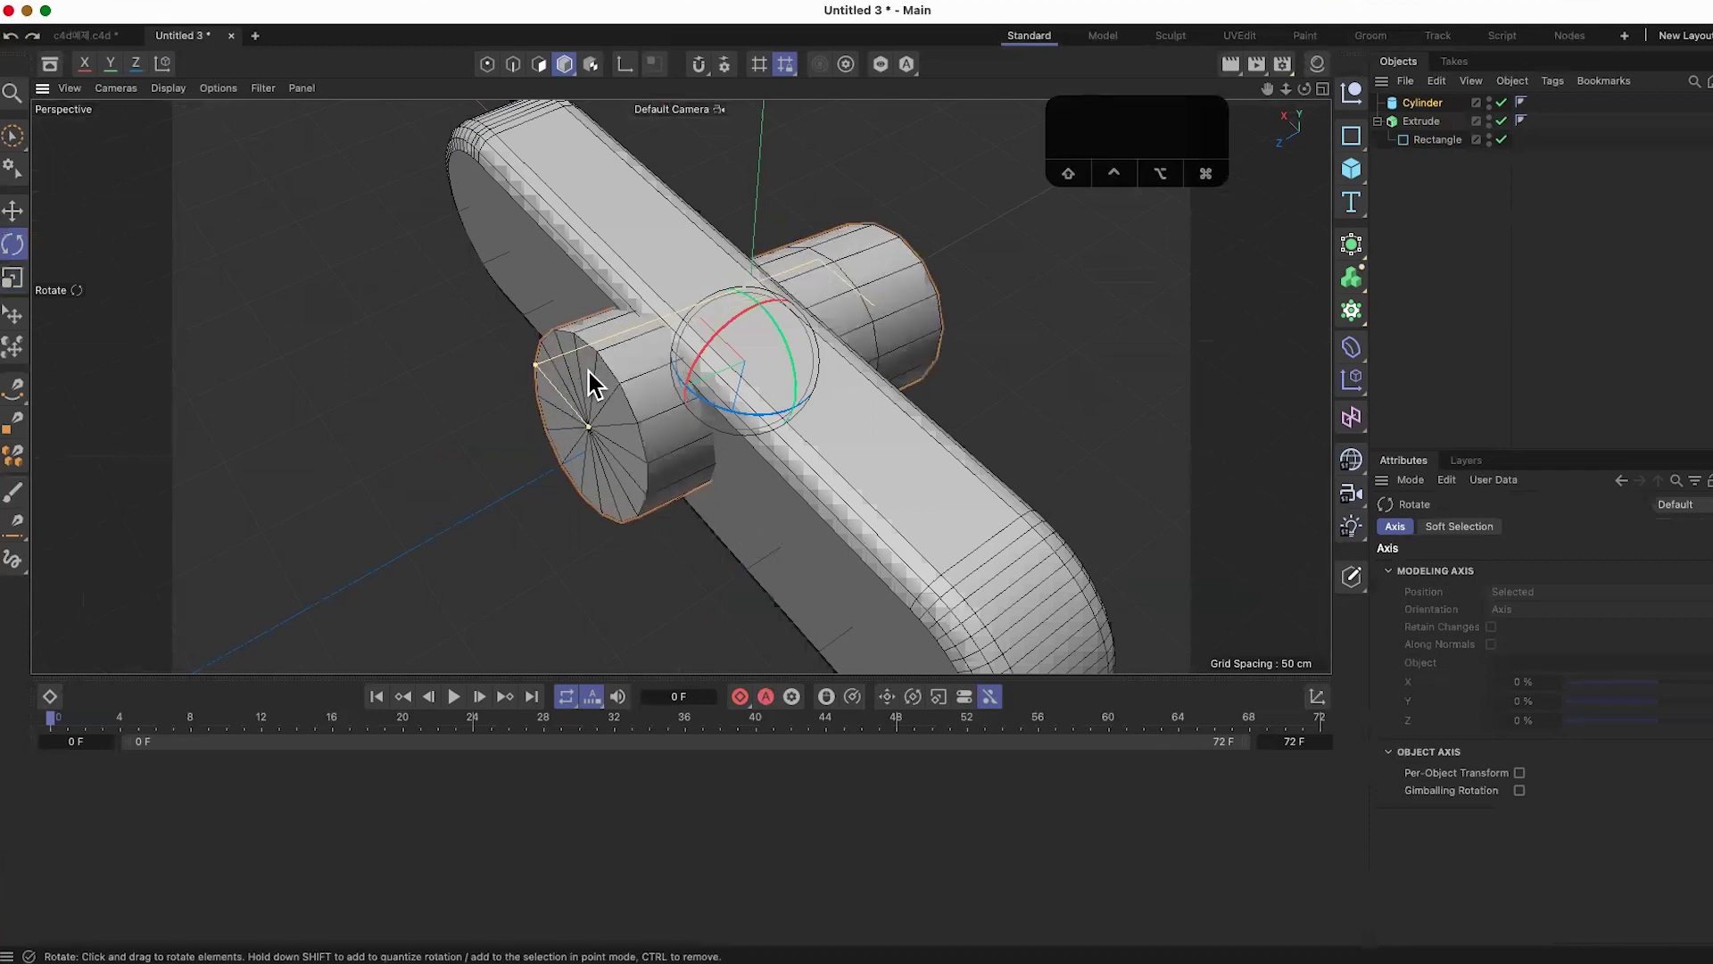
pyautogui.press('t')
pyautogui.moveTo(553, 378); pyautogui.dragTo(1197, 348)
# Step: Set the cylinder's pitch rotation to -90°
pyautogui.click(1426, 105)
pyautogui.keyDown('alt'); pyautogui.moveTo(767, 571); pyautogui.dragTo(872, 593); pyautogui.keyUp('alt')
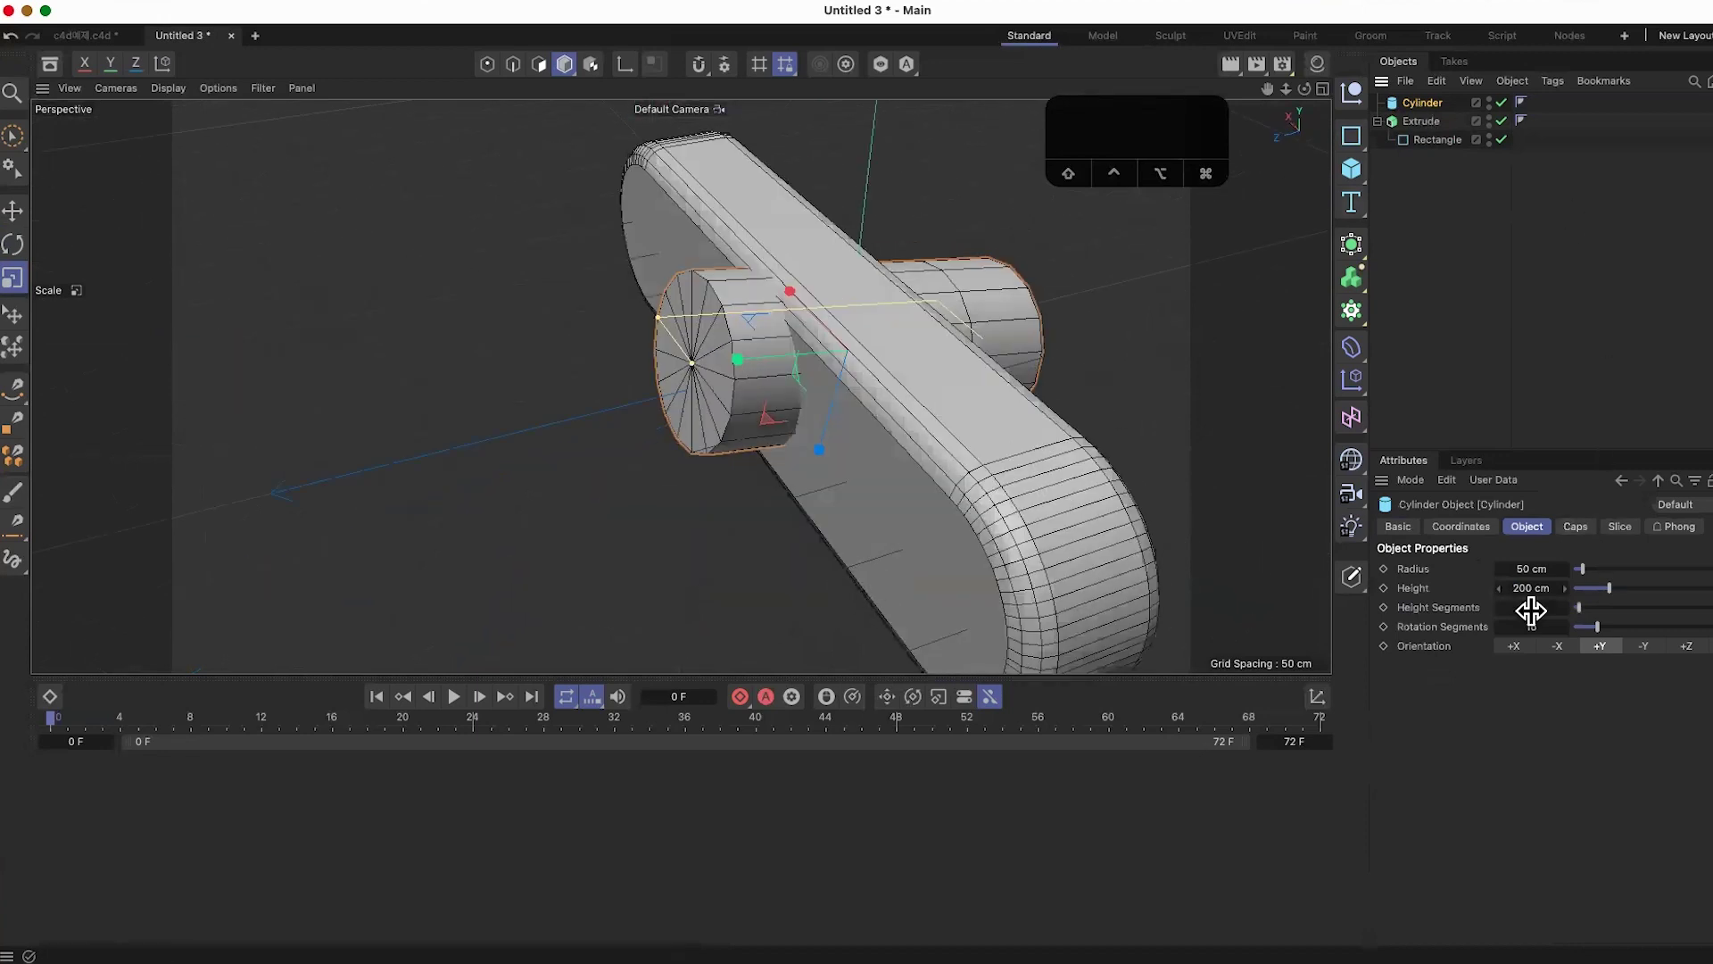
pyautogui.click(1462, 527)
pyautogui.click(1612, 611)
pyautogui.write('-90')
pyautogui.press('Return')
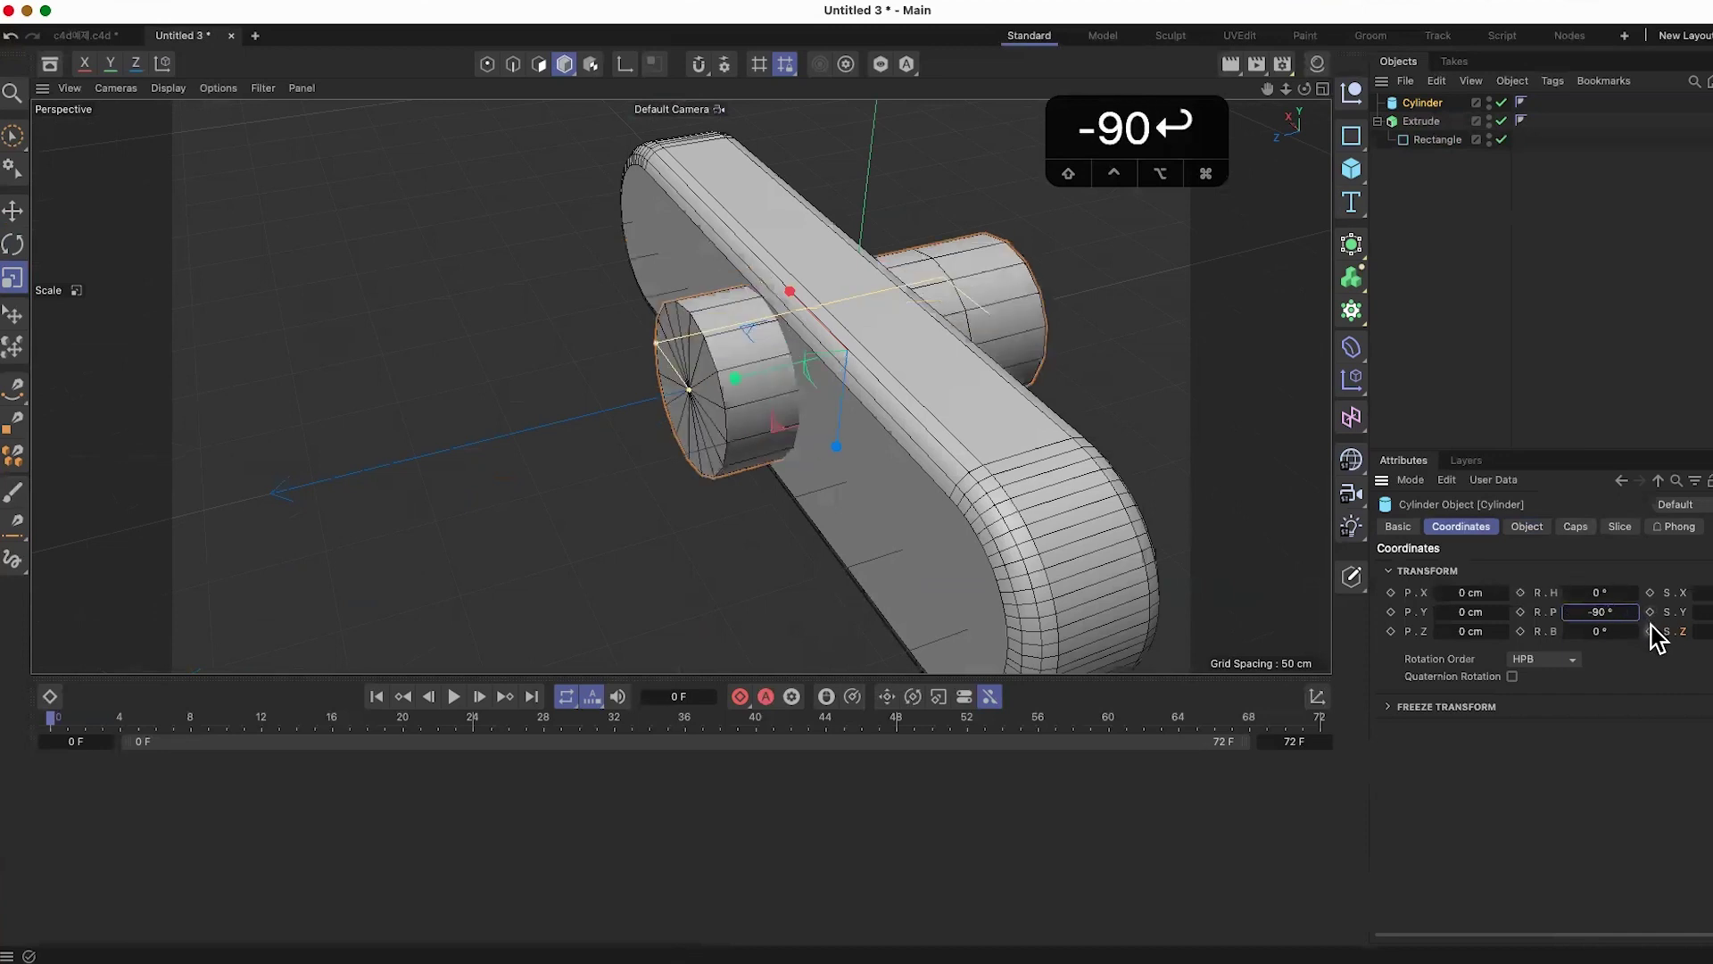
# Step: Reduce the cylinder's height to 18 cm and move it to the front face at the left end of the button body
pyautogui.click(1533, 528)
pyautogui.moveTo(1604, 589); pyautogui.dragTo(1576, 589)
pyautogui.press('e')
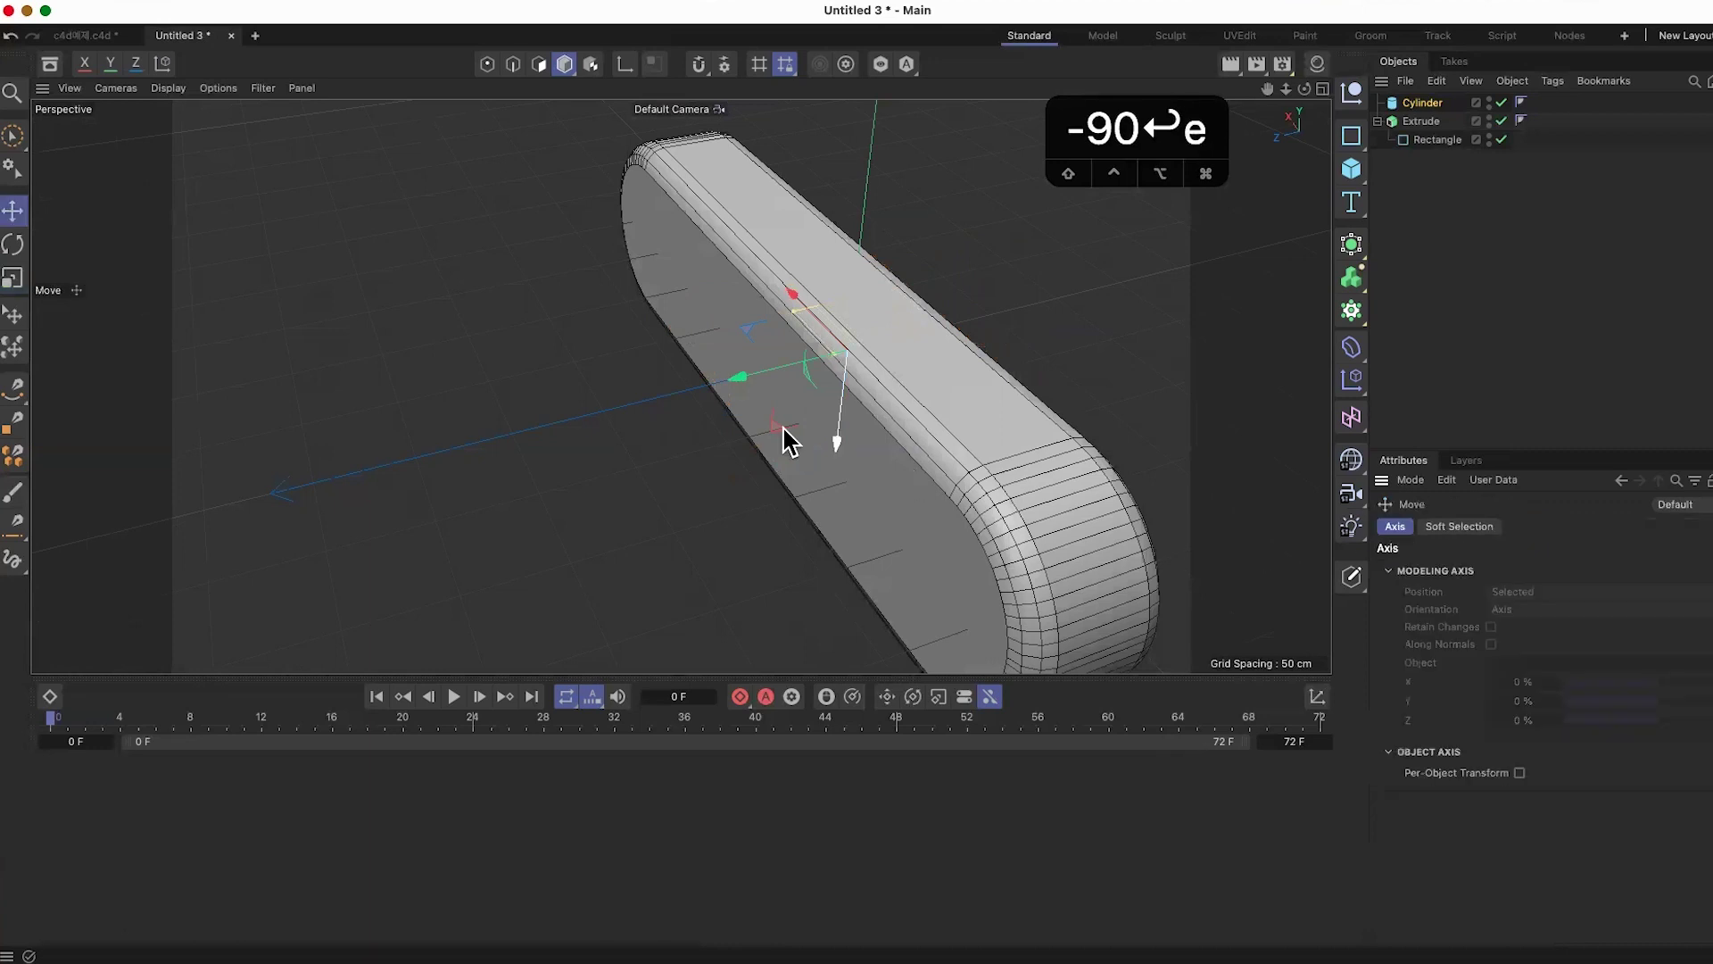
pyautogui.moveTo(748, 382); pyautogui.dragTo(571, 486)
# Step: Fillet the cylinder's caps with a 4 cm radius and set the cap segments to 3
pyautogui.click(1417, 105)
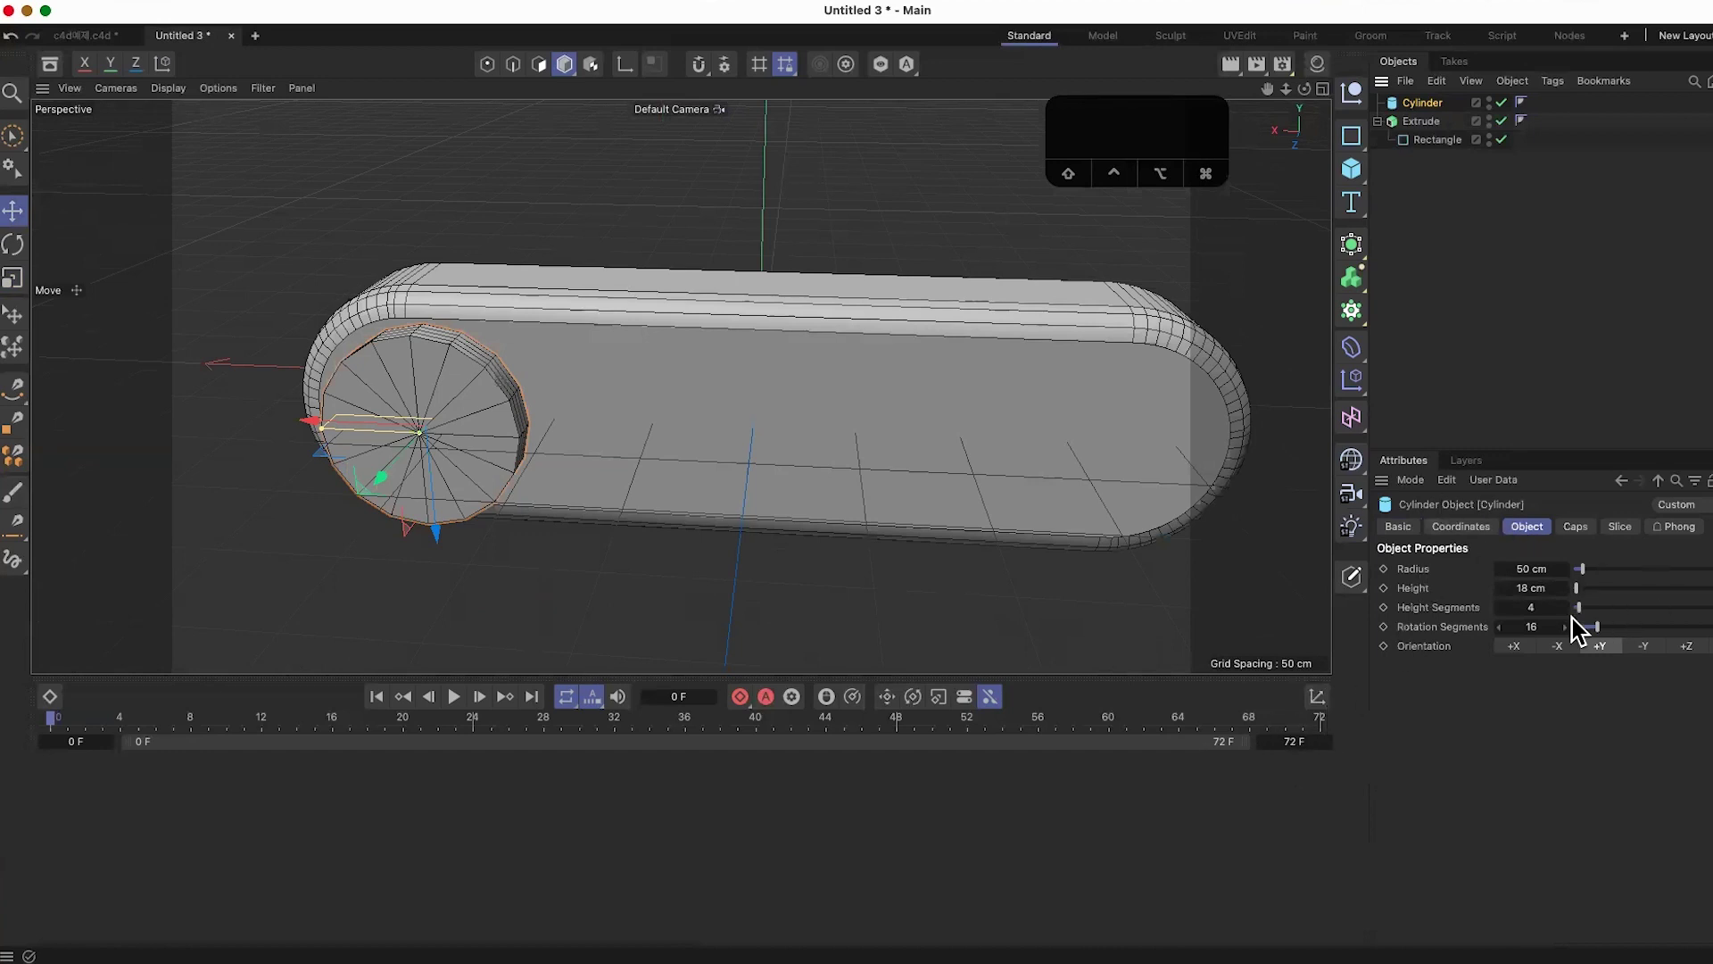
pyautogui.click(1575, 526)
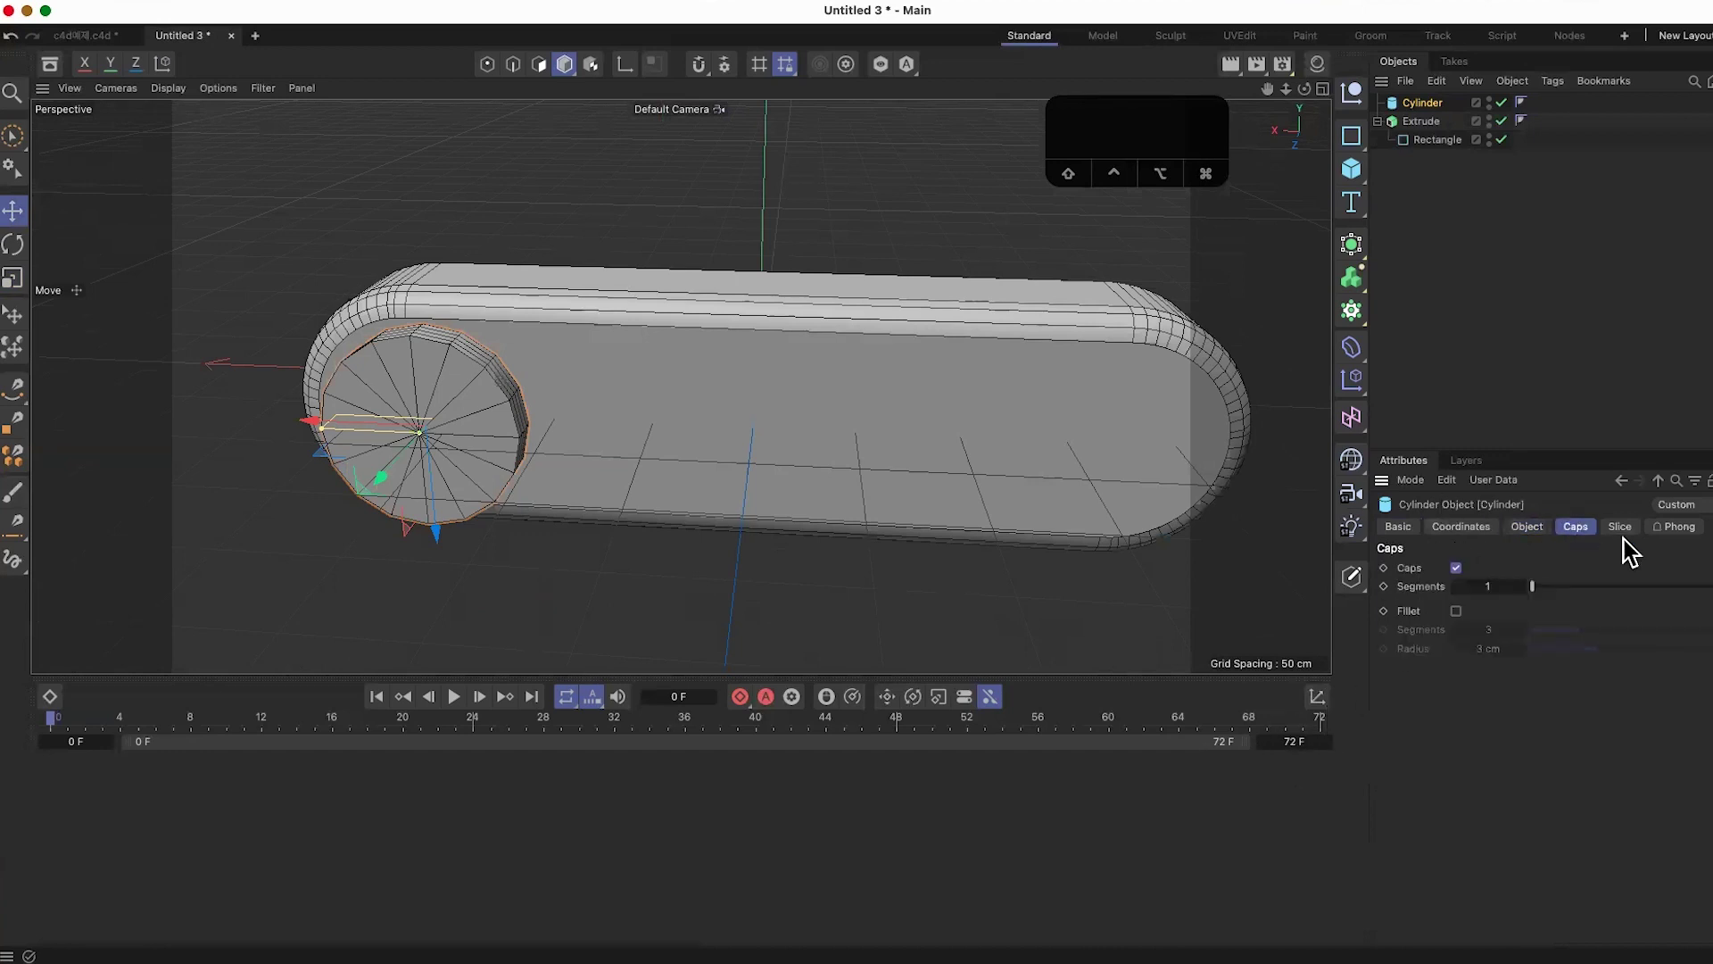
pyautogui.click(1456, 611)
pyautogui.moveTo(650, 521)
pyautogui.keyDown('alt'); pyautogui.mouseDown()
pyautogui.moveTo(574, 535)
pyautogui.moveTo(642, 528)
pyautogui.mouseUp(); pyautogui.keyUp('alt')
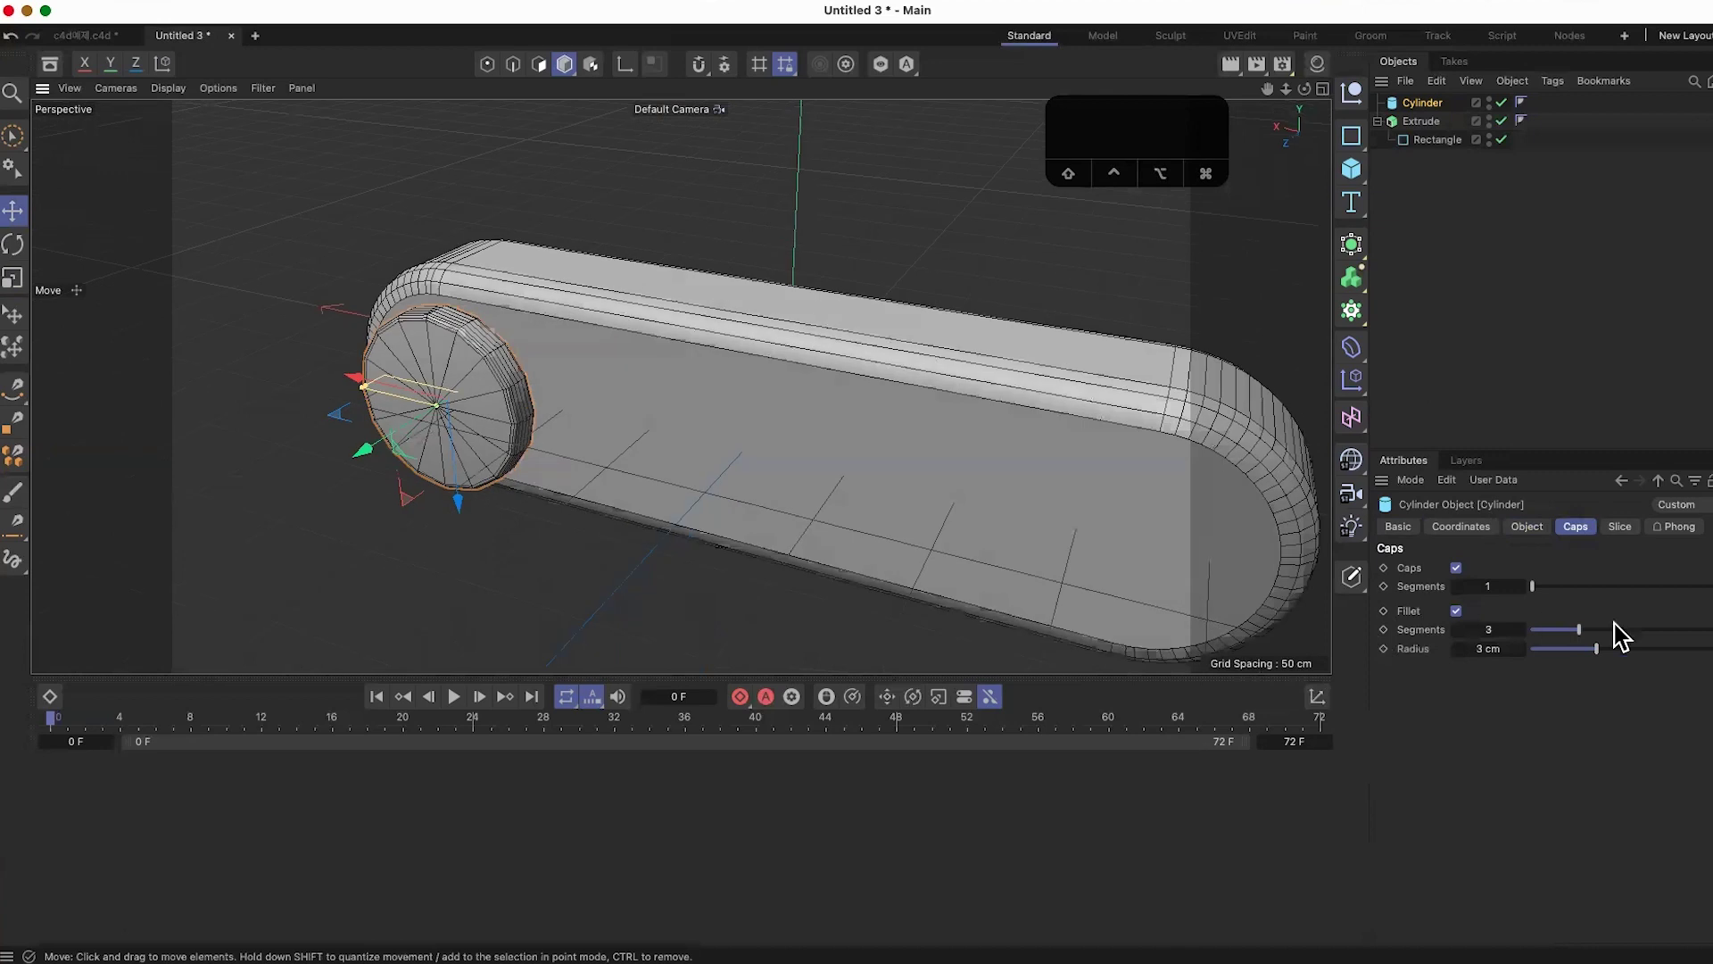
pyautogui.moveTo(1612, 646); pyautogui.dragTo(1620, 650)
pyautogui.moveTo(1541, 584); pyautogui.dragTo(1550, 591)
pyautogui.keyDown('alt'); pyautogui.moveTo(694, 487); pyautogui.dragTo(669, 532); pyautogui.keyUp('alt')
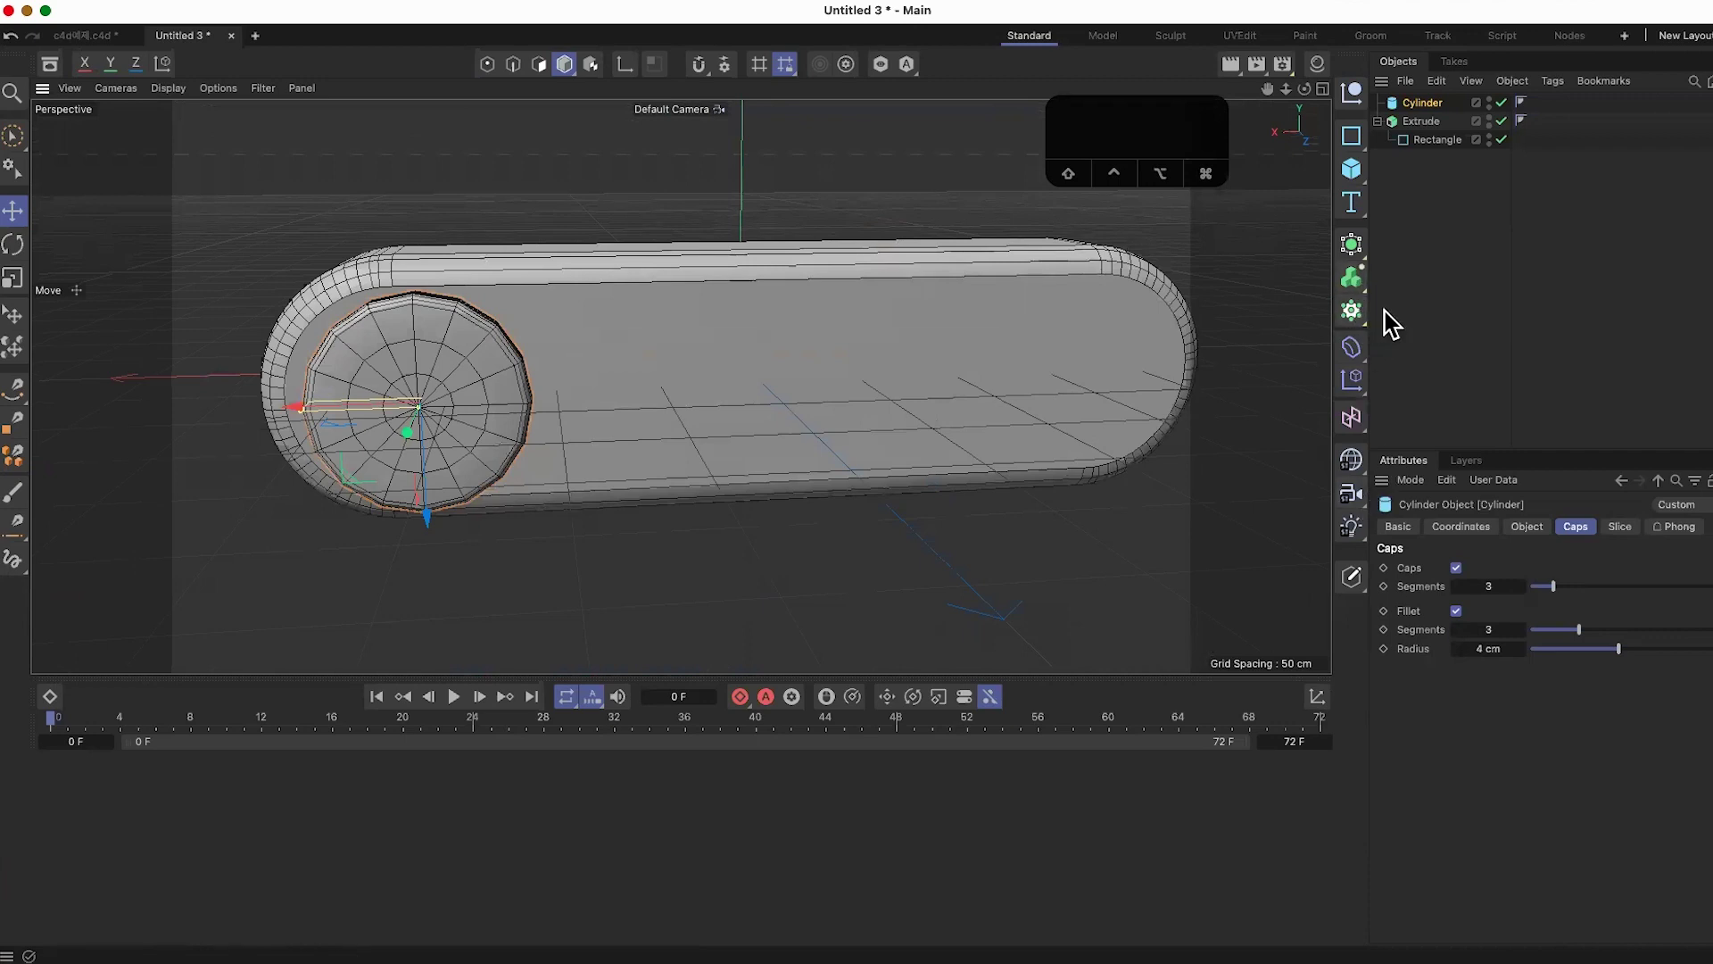
# Step: Place the cylinder inside a new Subdivision Surface with editor and renderer subdivision levels of 1
pyautogui.click(1352, 244)
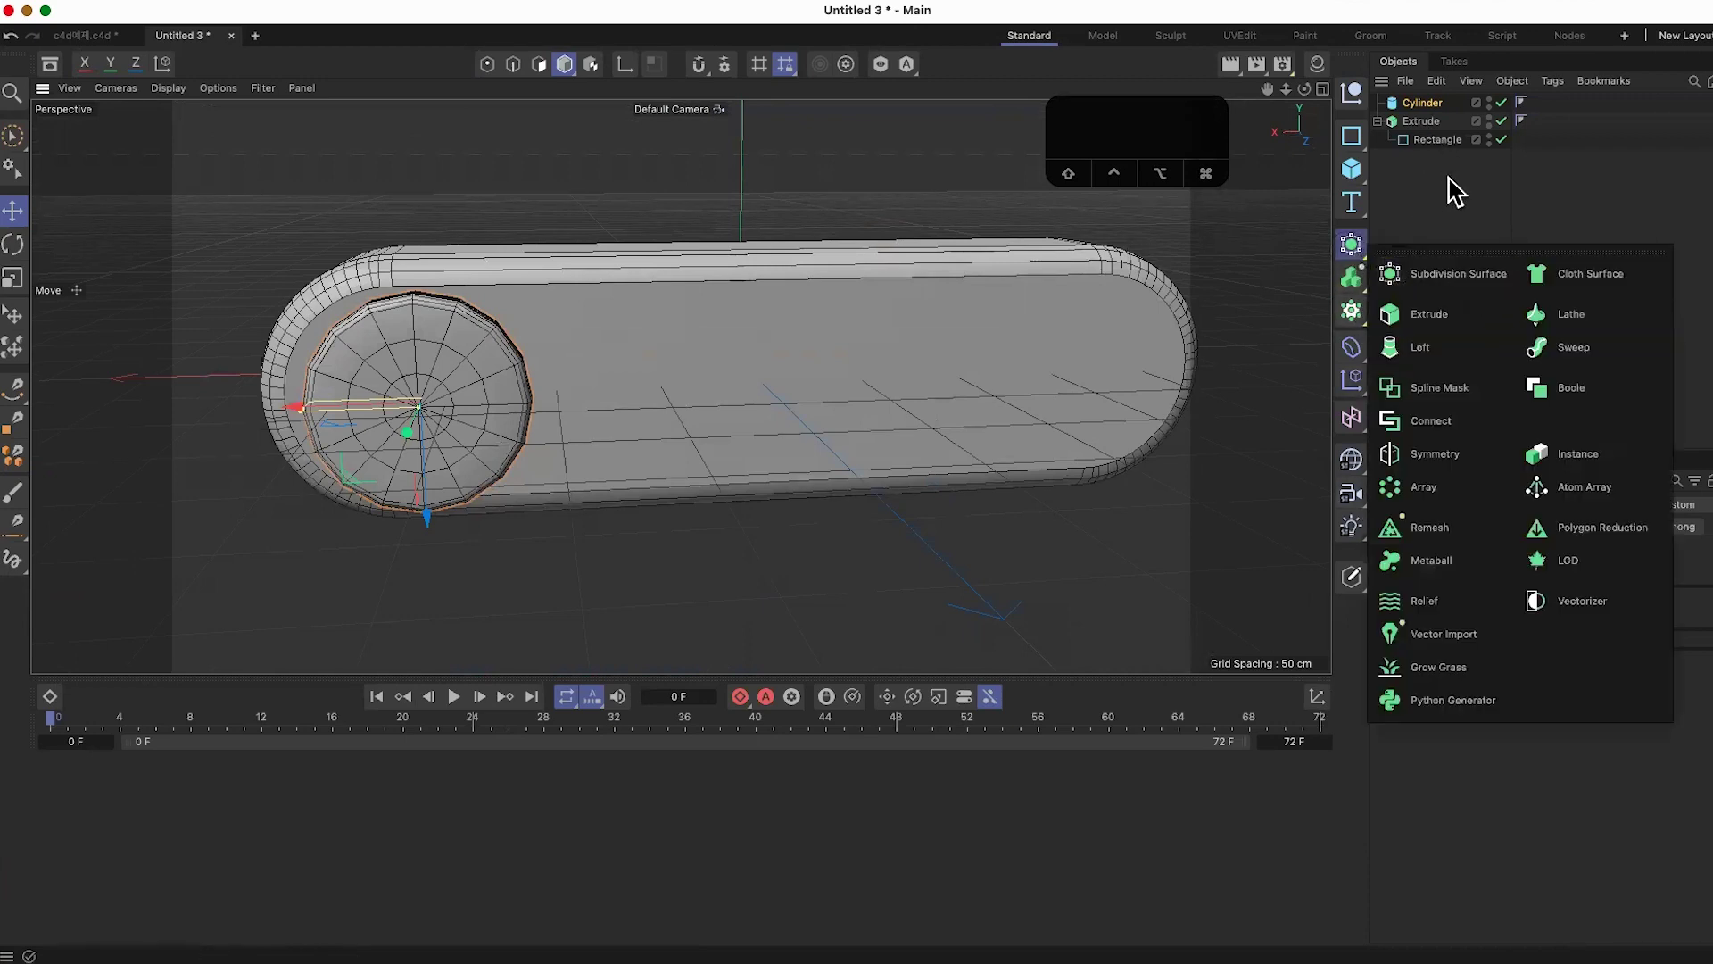
pyautogui.click(1449, 282)
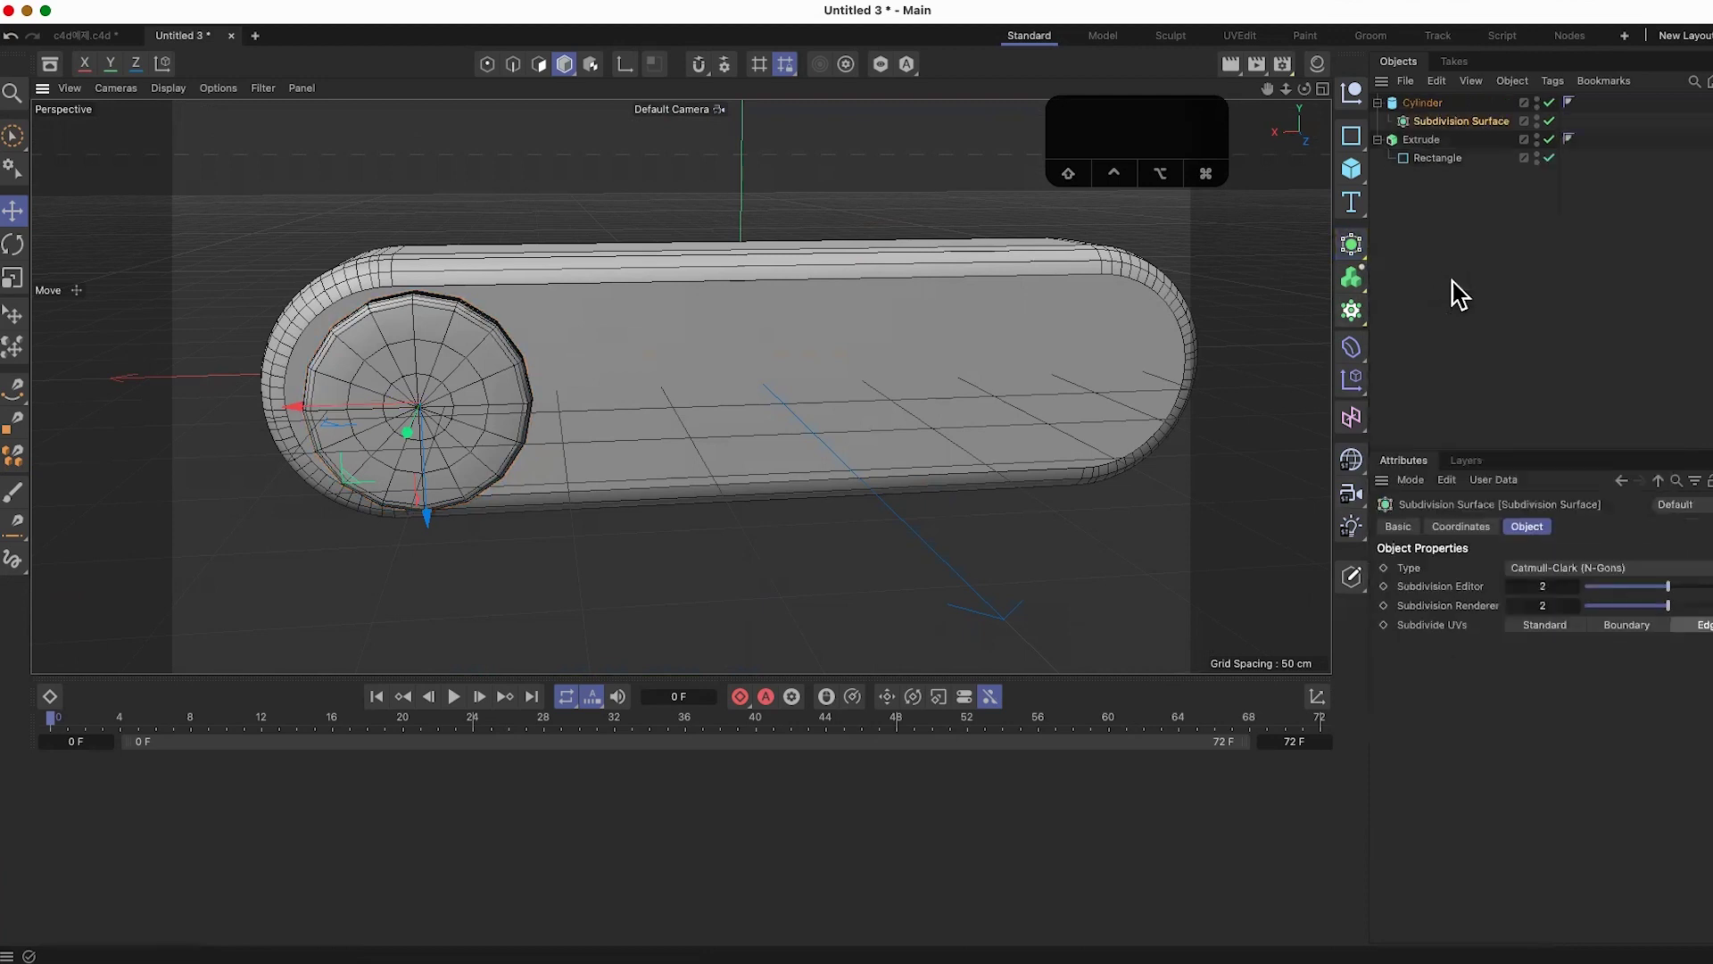
pyautogui.moveTo(1446, 131); pyautogui.dragTo(1433, 107)
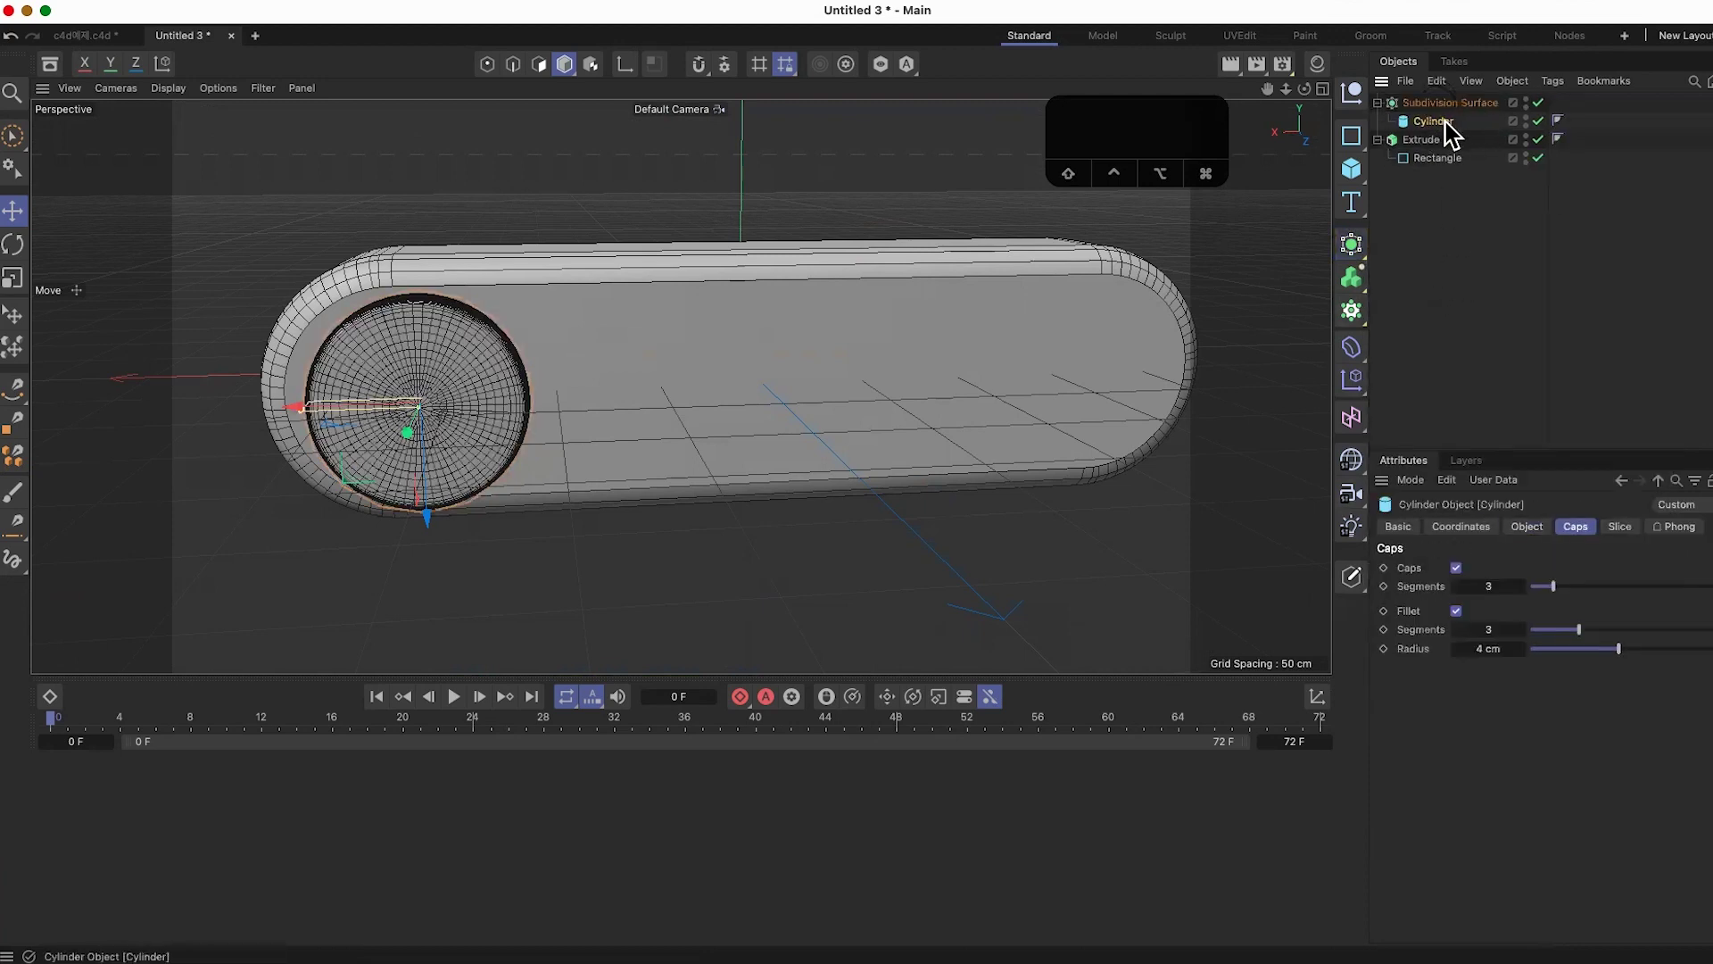
pyautogui.keyDown('alt'); pyautogui.moveTo(852, 584); pyautogui.dragTo(1016, 477); pyautogui.keyUp('alt')
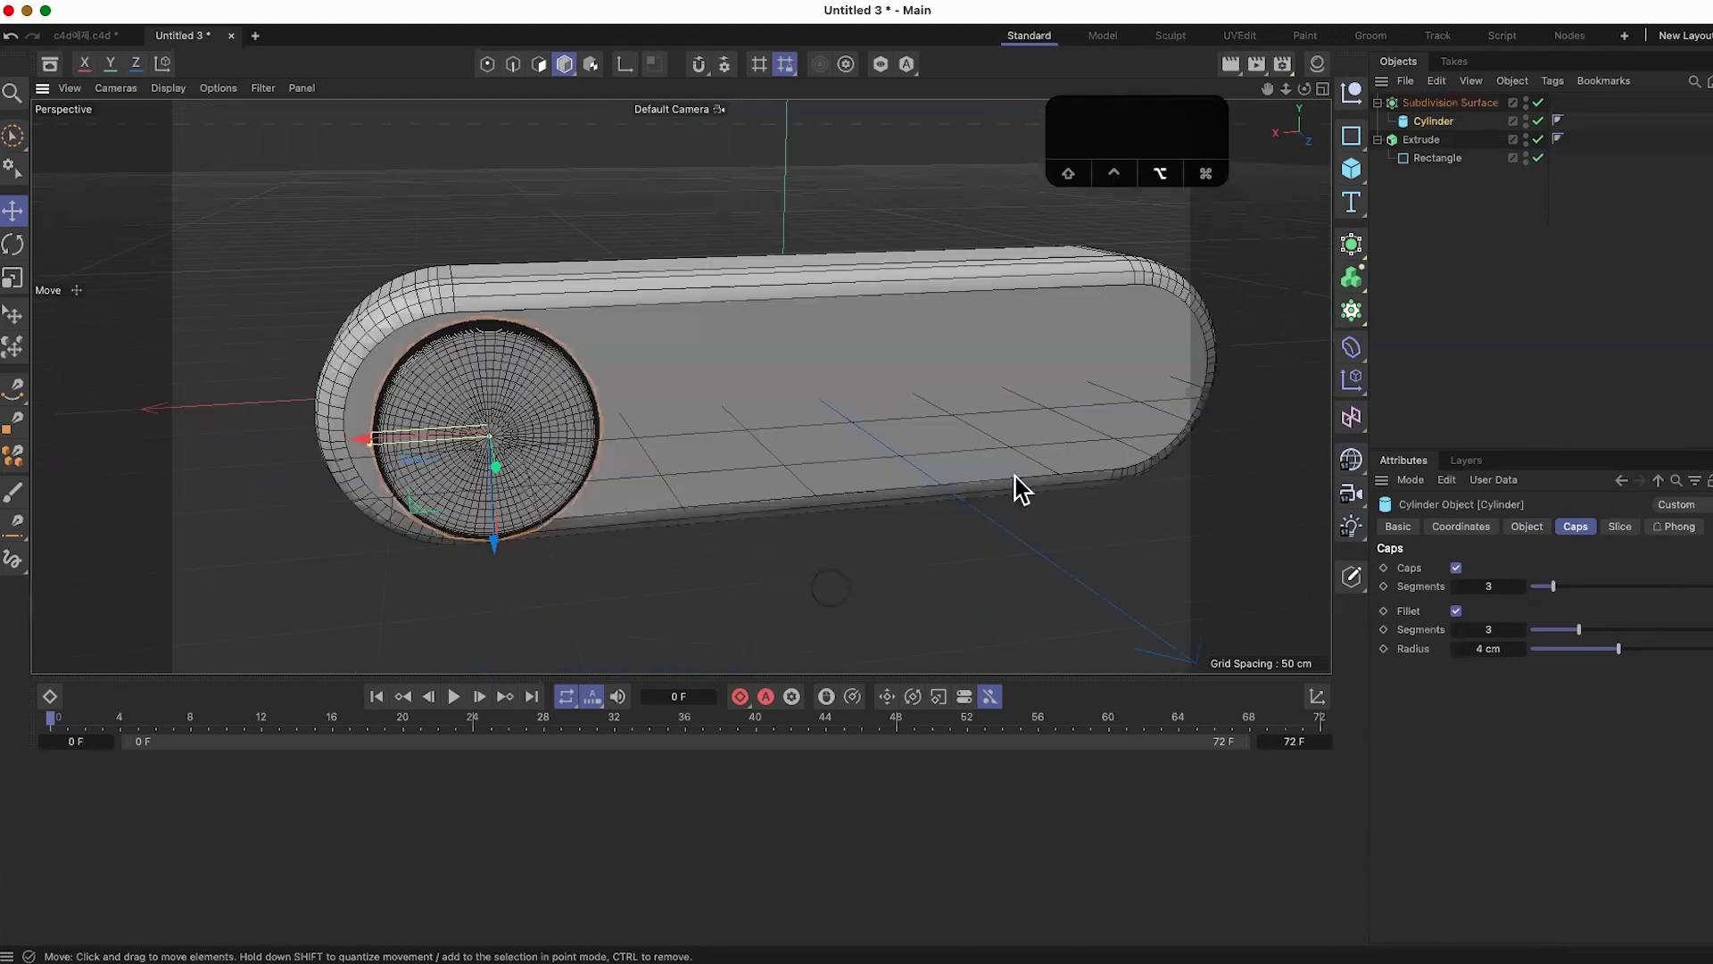
pyautogui.click(1451, 103)
pyautogui.moveTo(1664, 586); pyautogui.dragTo(1628, 605)
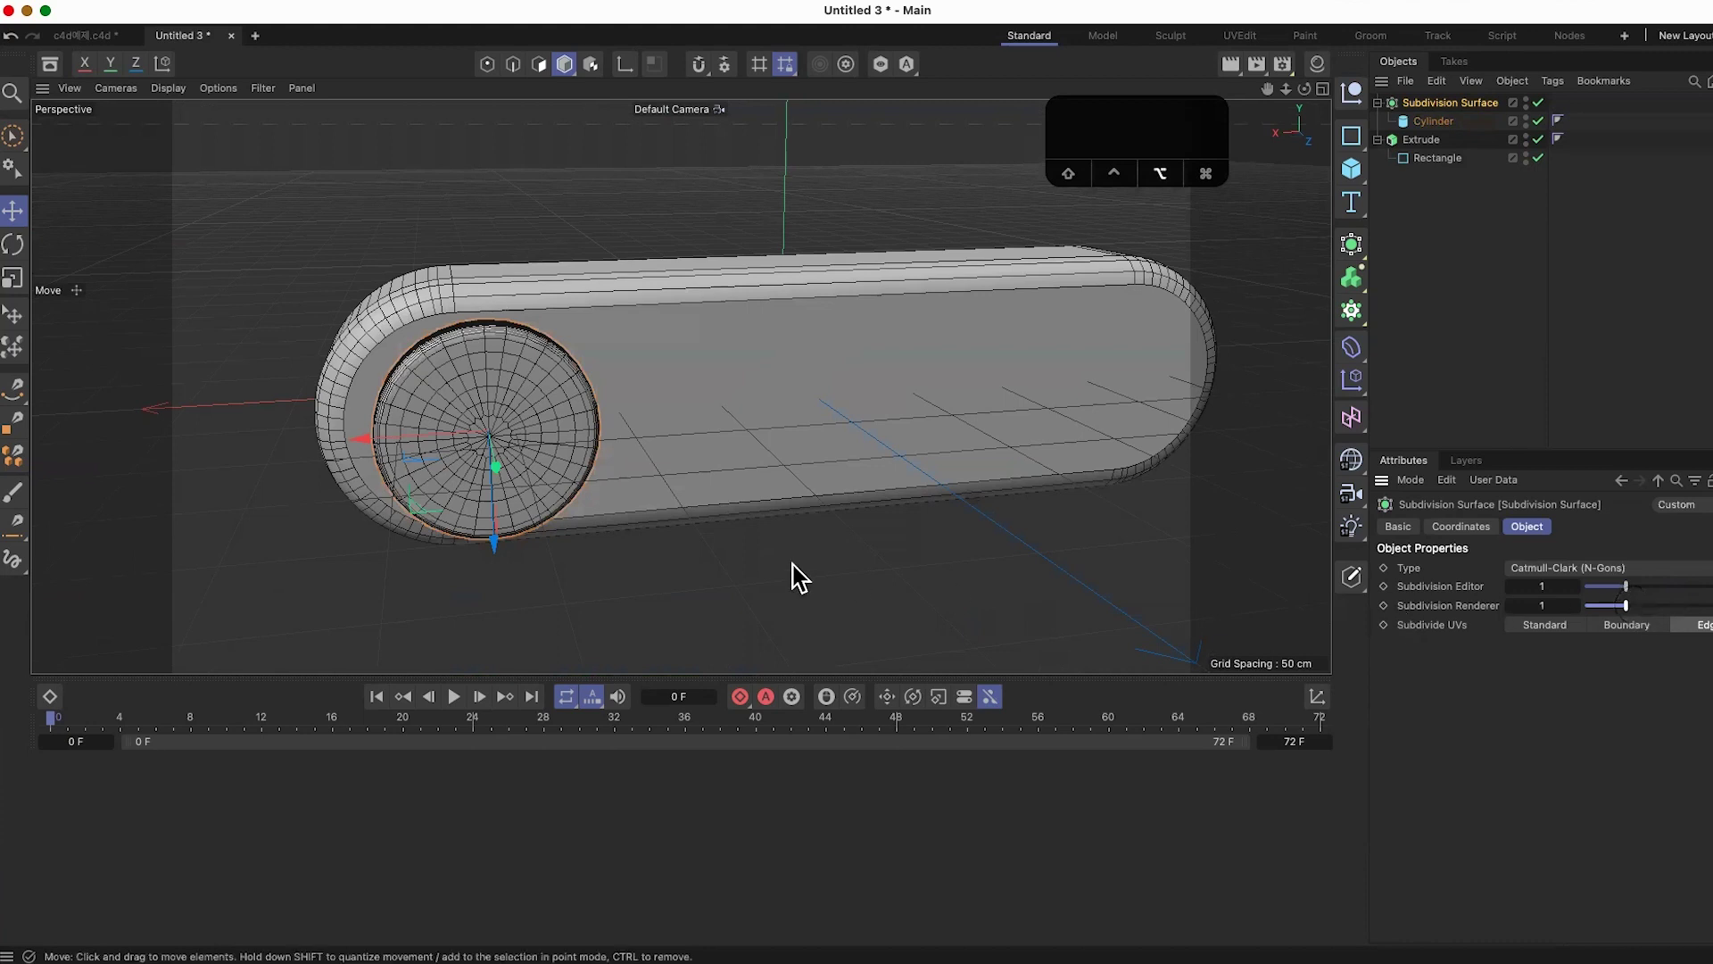
# Step: Reduce the cylinder's radius to 44 cm so it fits within the front face of the button body
pyautogui.keyDown('alt'); pyautogui.moveTo(792, 574); pyautogui.dragTo(623, 581); pyautogui.keyUp('alt')
pyautogui.scroll(-3, 452, 410)
pyautogui.keyDown('alt'); pyautogui.moveTo(437, 451); pyautogui.dragTo(946, 449); pyautogui.keyUp('alt')
pyautogui.scroll(3, 564, 495)
pyautogui.scroll(-3, 558, 491)
pyautogui.moveTo(207, 395); pyautogui.dragTo(200, 389)
pyautogui.click(1410, 139)
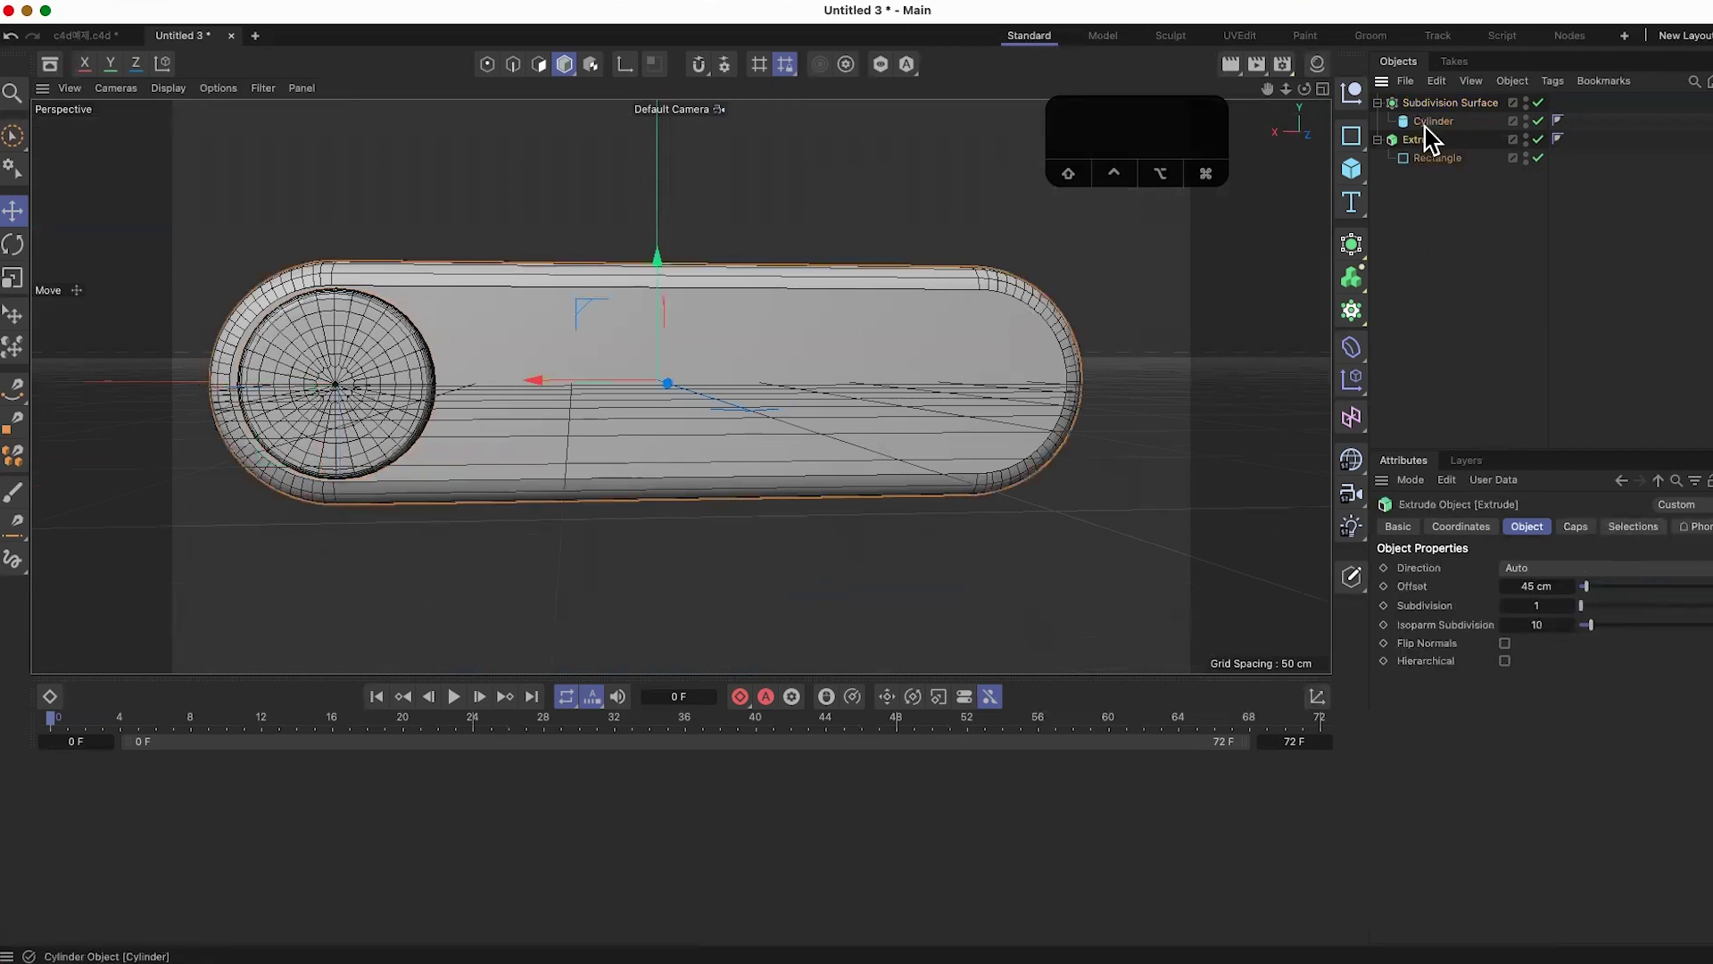
pyautogui.click(1428, 122)
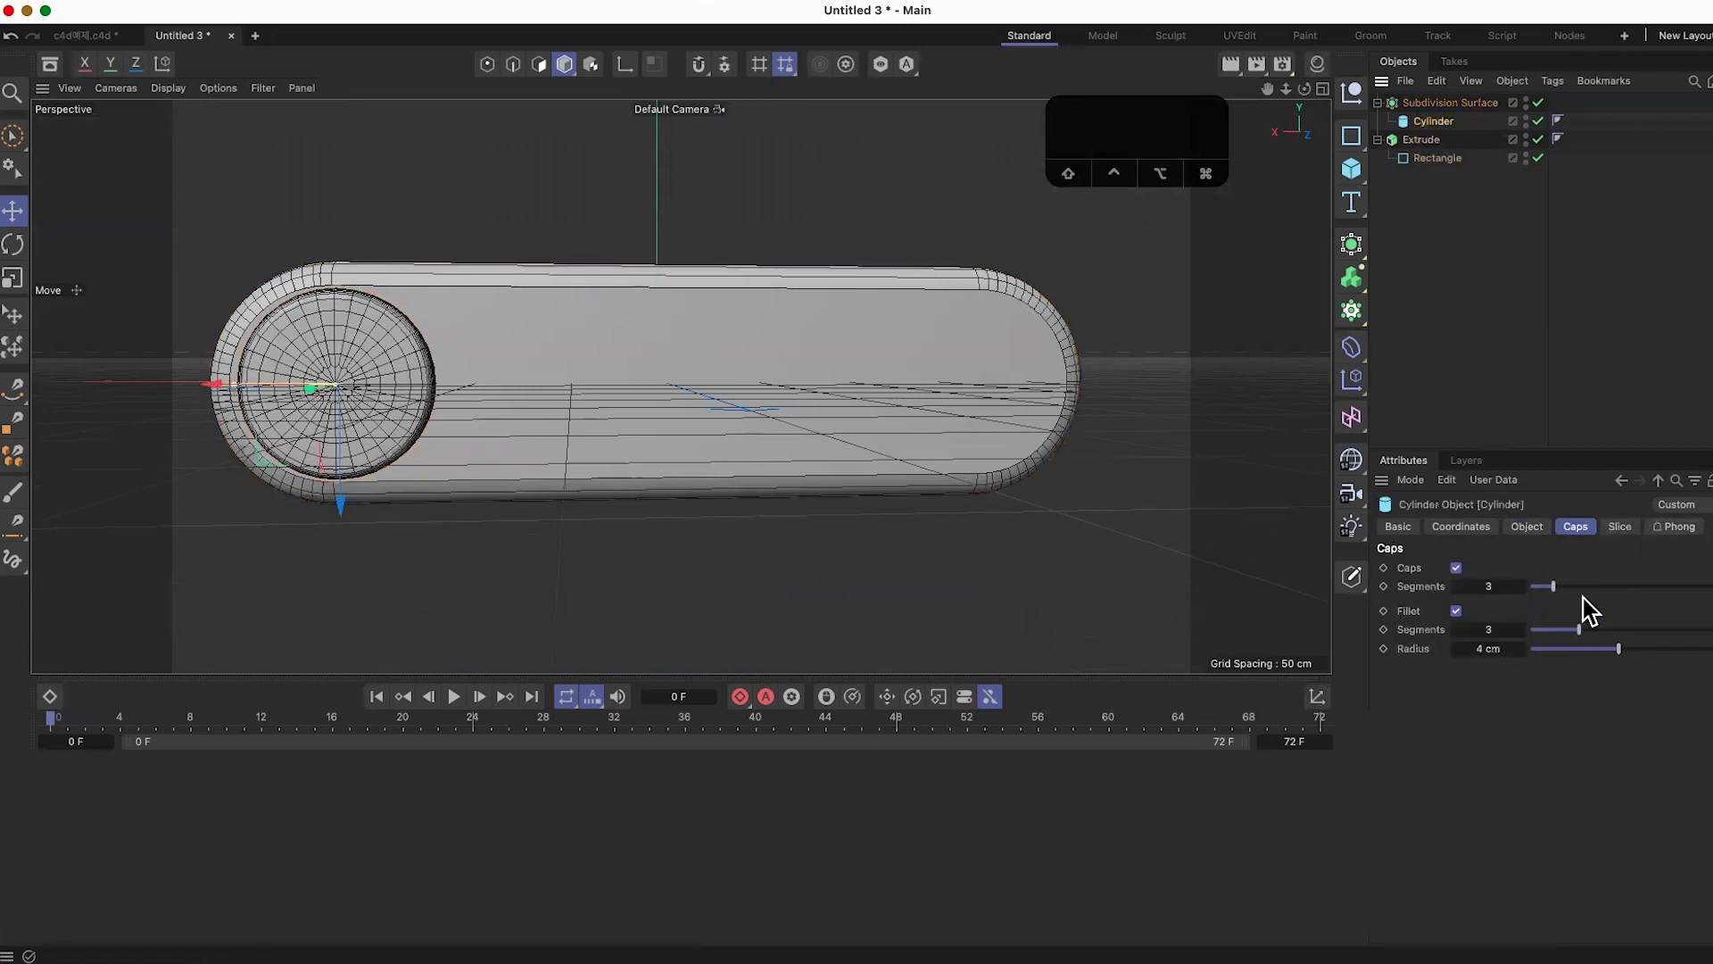
pyautogui.moveTo(1618, 649); pyautogui.dragTo(1620, 649)
pyautogui.click(1536, 528)
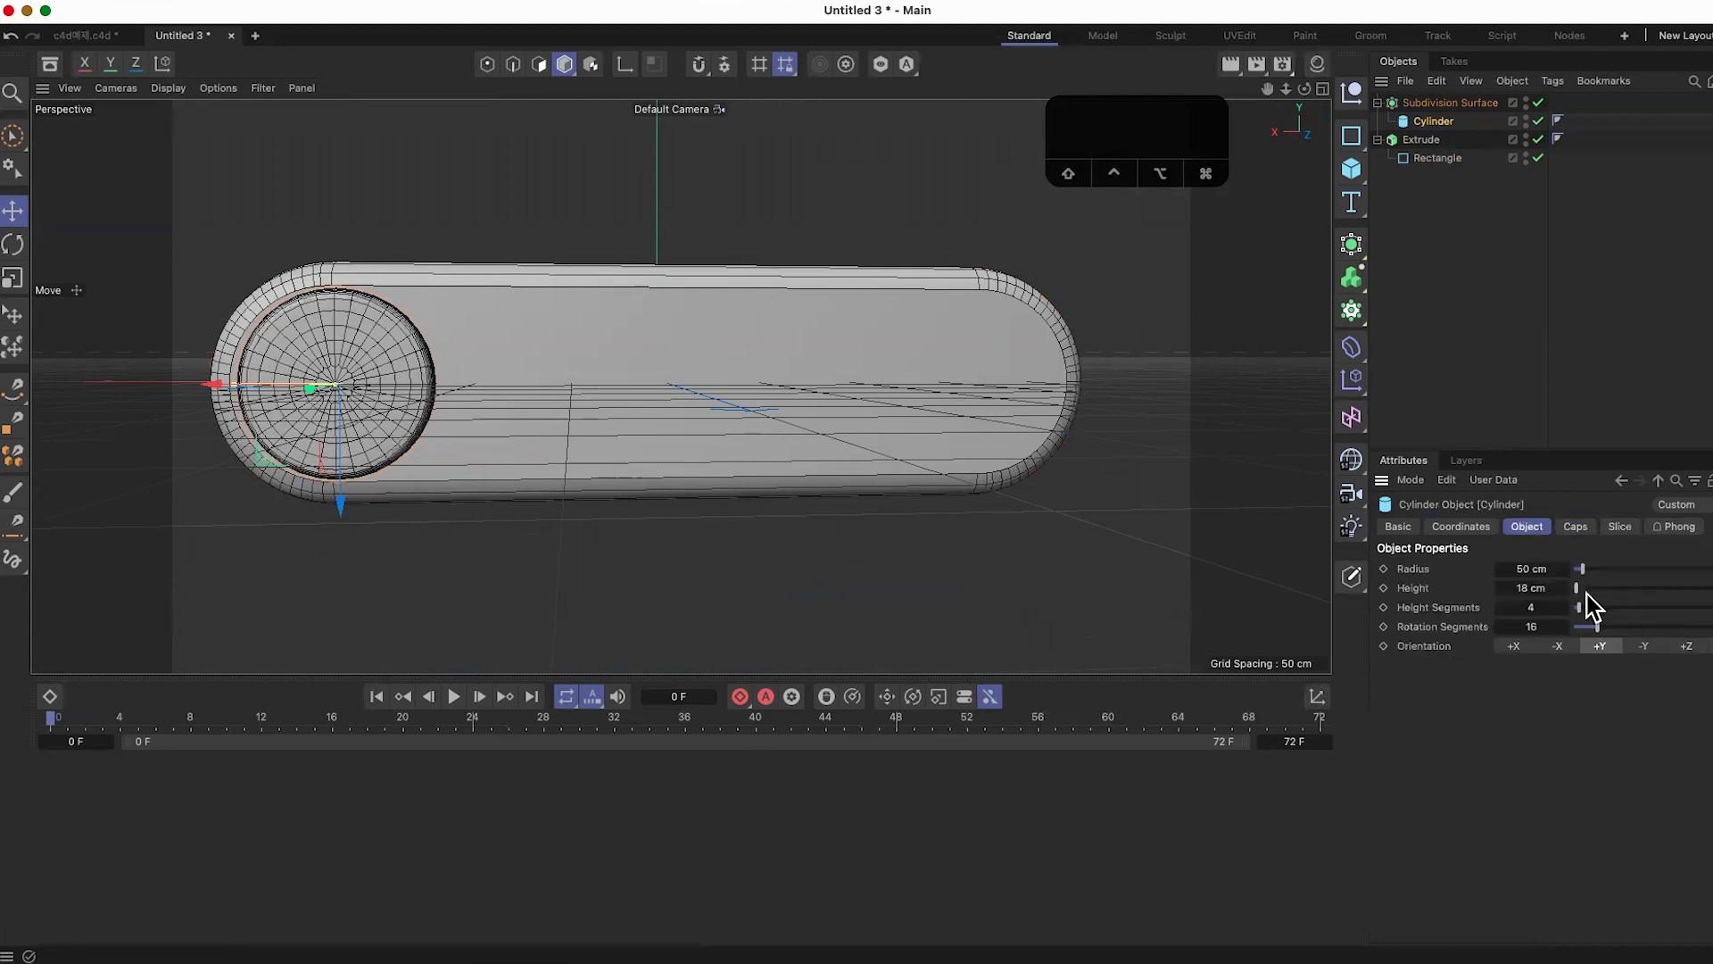
pyautogui.moveTo(1585, 578); pyautogui.dragTo(1580, 576)
pyautogui.scroll(-5, 854, 591)
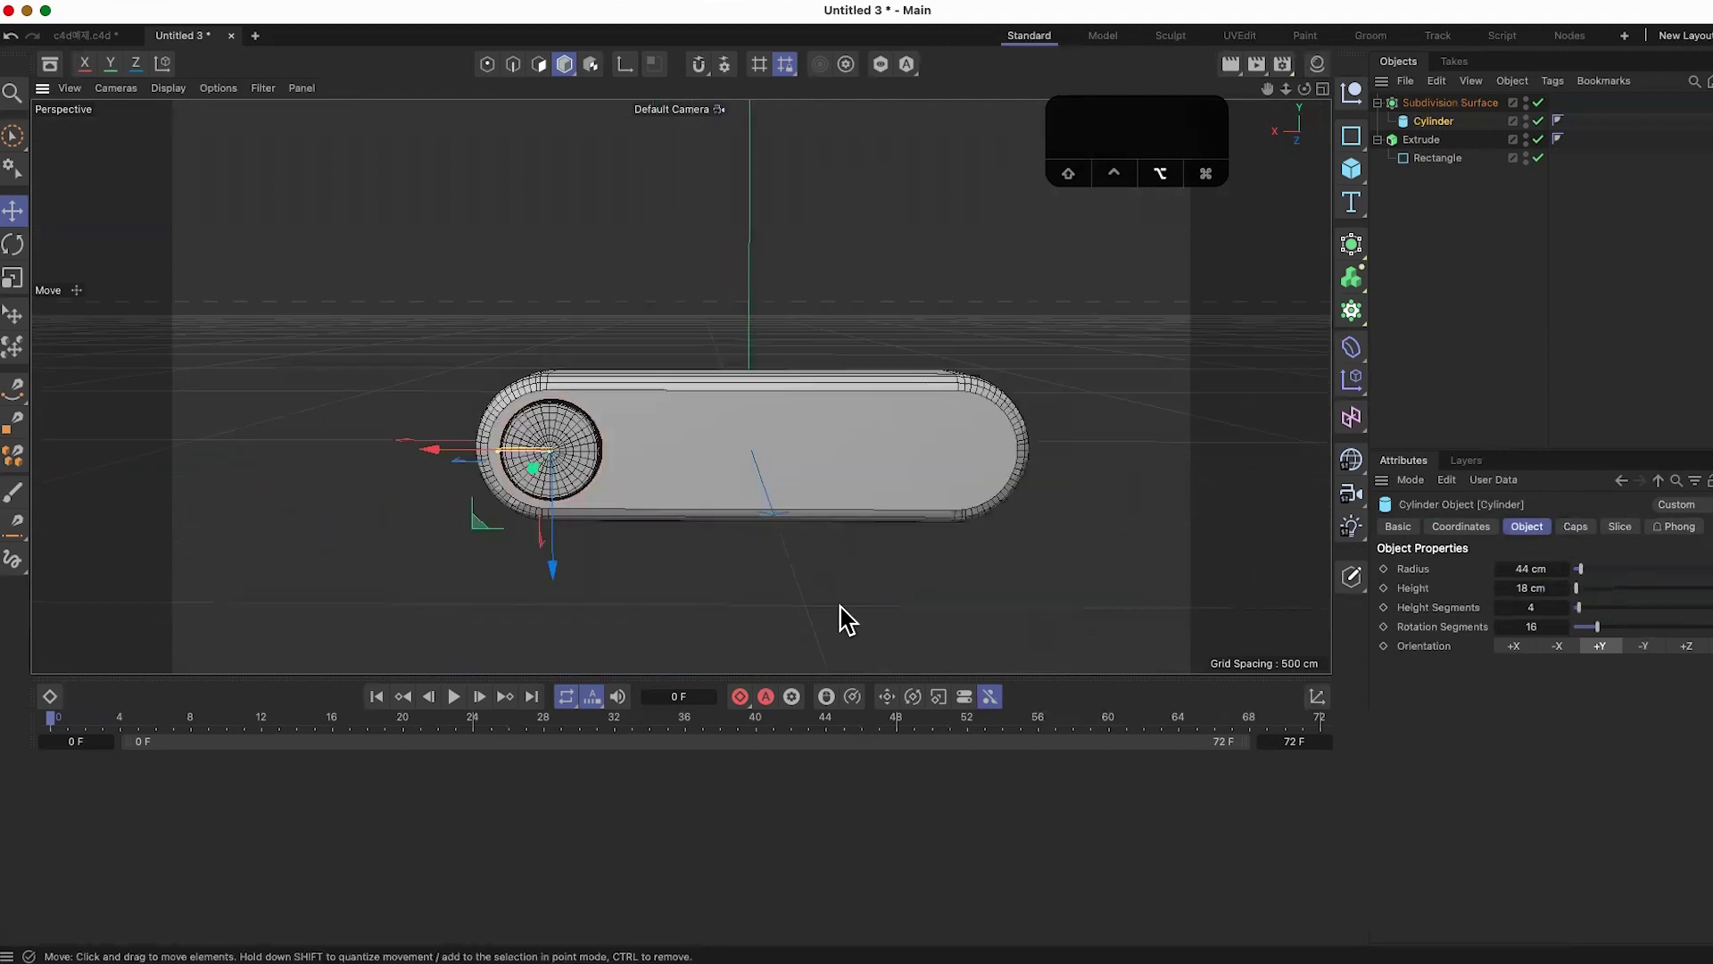
# Step: Reduce the rectangle's width to shorten the button body, and move the cylinder back inside its left rounded end
pyautogui.click(1436, 158)
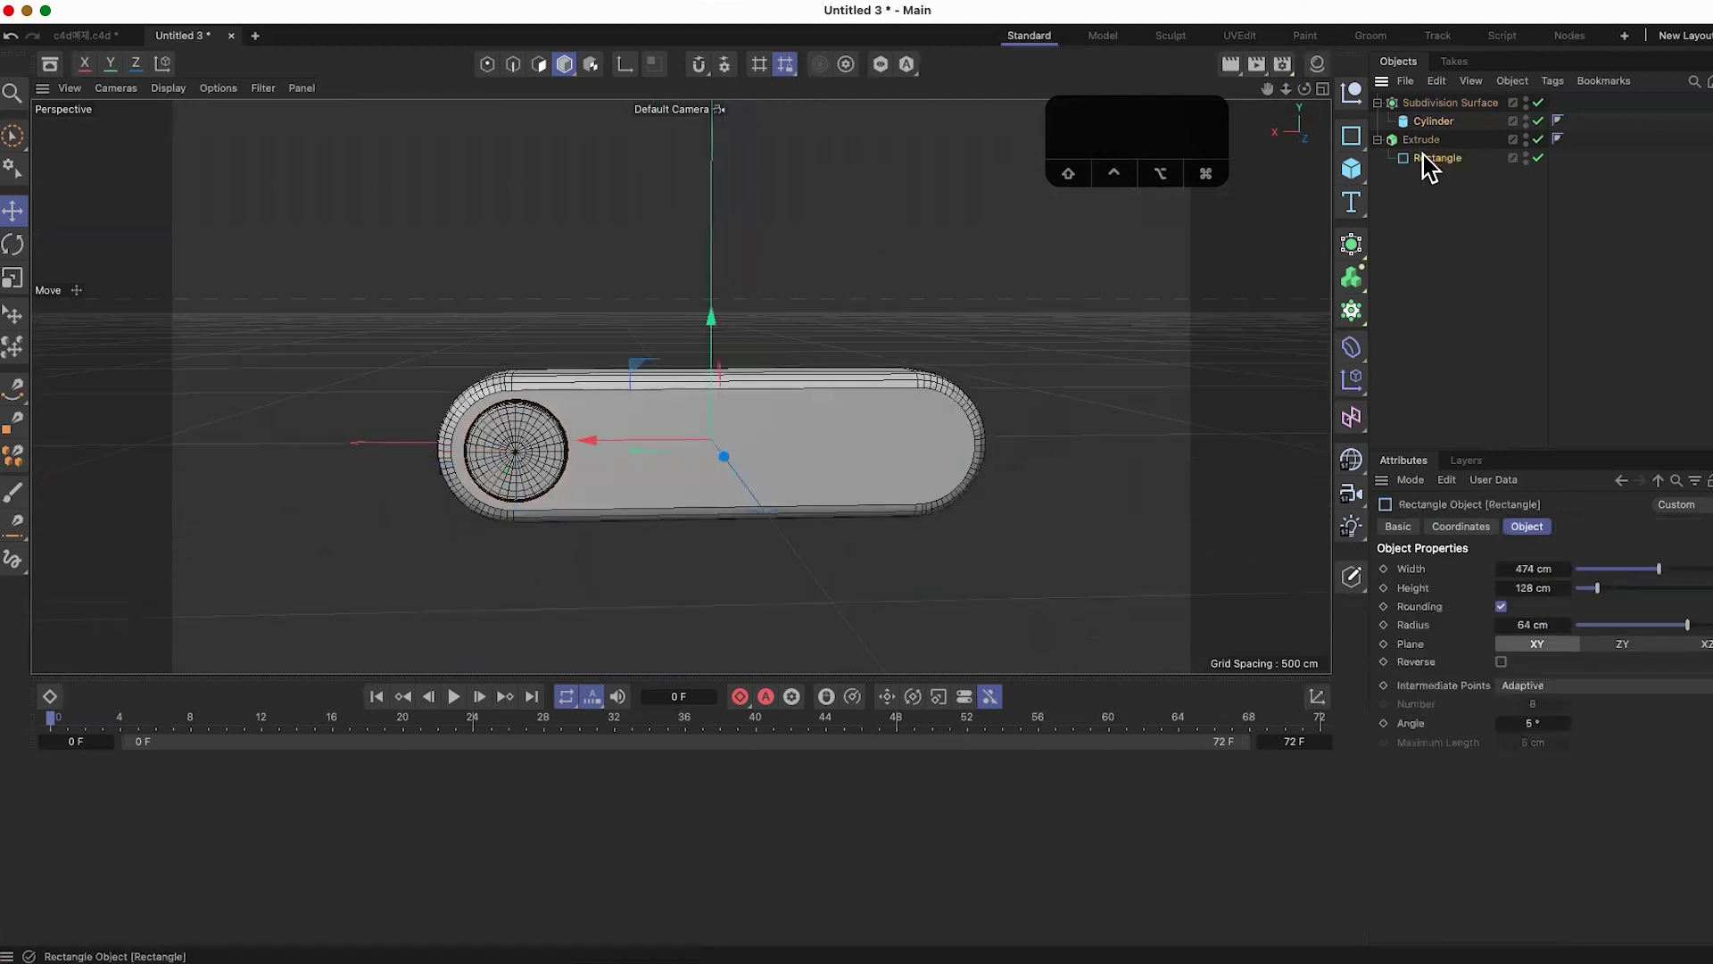
pyautogui.moveTo(1636, 568); pyautogui.dragTo(1651, 573)
pyautogui.click(1430, 122)
pyautogui.moveTo(428, 467); pyautogui.dragTo(462, 459)
pyautogui.keyDown('alt'); pyautogui.moveTo(742, 537); pyautogui.dragTo(901, 437); pyautogui.keyUp('alt')
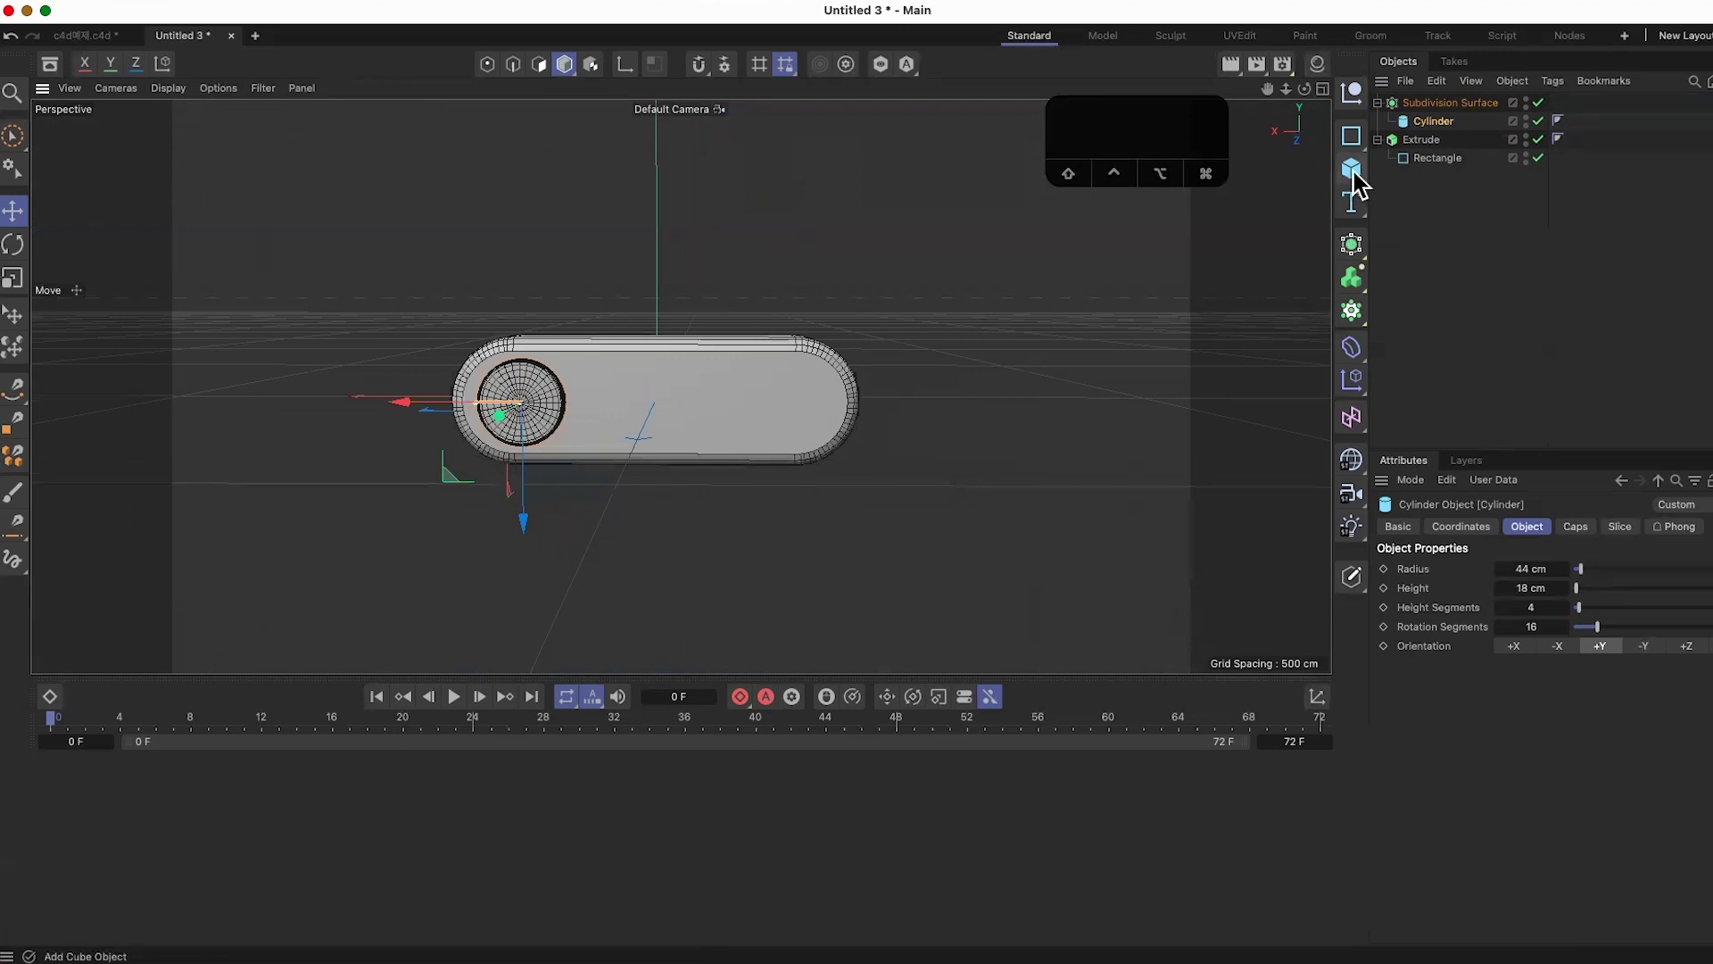
# Step: Add a tall Cube of about 87 × 448 × 84 cm through the button body, with 5 X, 15 Y and 4 Z segments
pyautogui.moveTo(1355, 183); pyautogui.dragTo(1453, 197)
pyautogui.moveTo(656, 300); pyautogui.dragTo(658, 168)
pyautogui.moveTo(642, 394)
pyautogui.keyDown('alt'); pyautogui.mouseDown()
pyautogui.moveTo(785, 451)
pyautogui.moveTo(501, 409)
pyautogui.moveTo(681, 388)
pyautogui.moveTo(612, 394)
pyautogui.moveTo(665, 384)
pyautogui.mouseUp(); pyautogui.keyUp('alt')
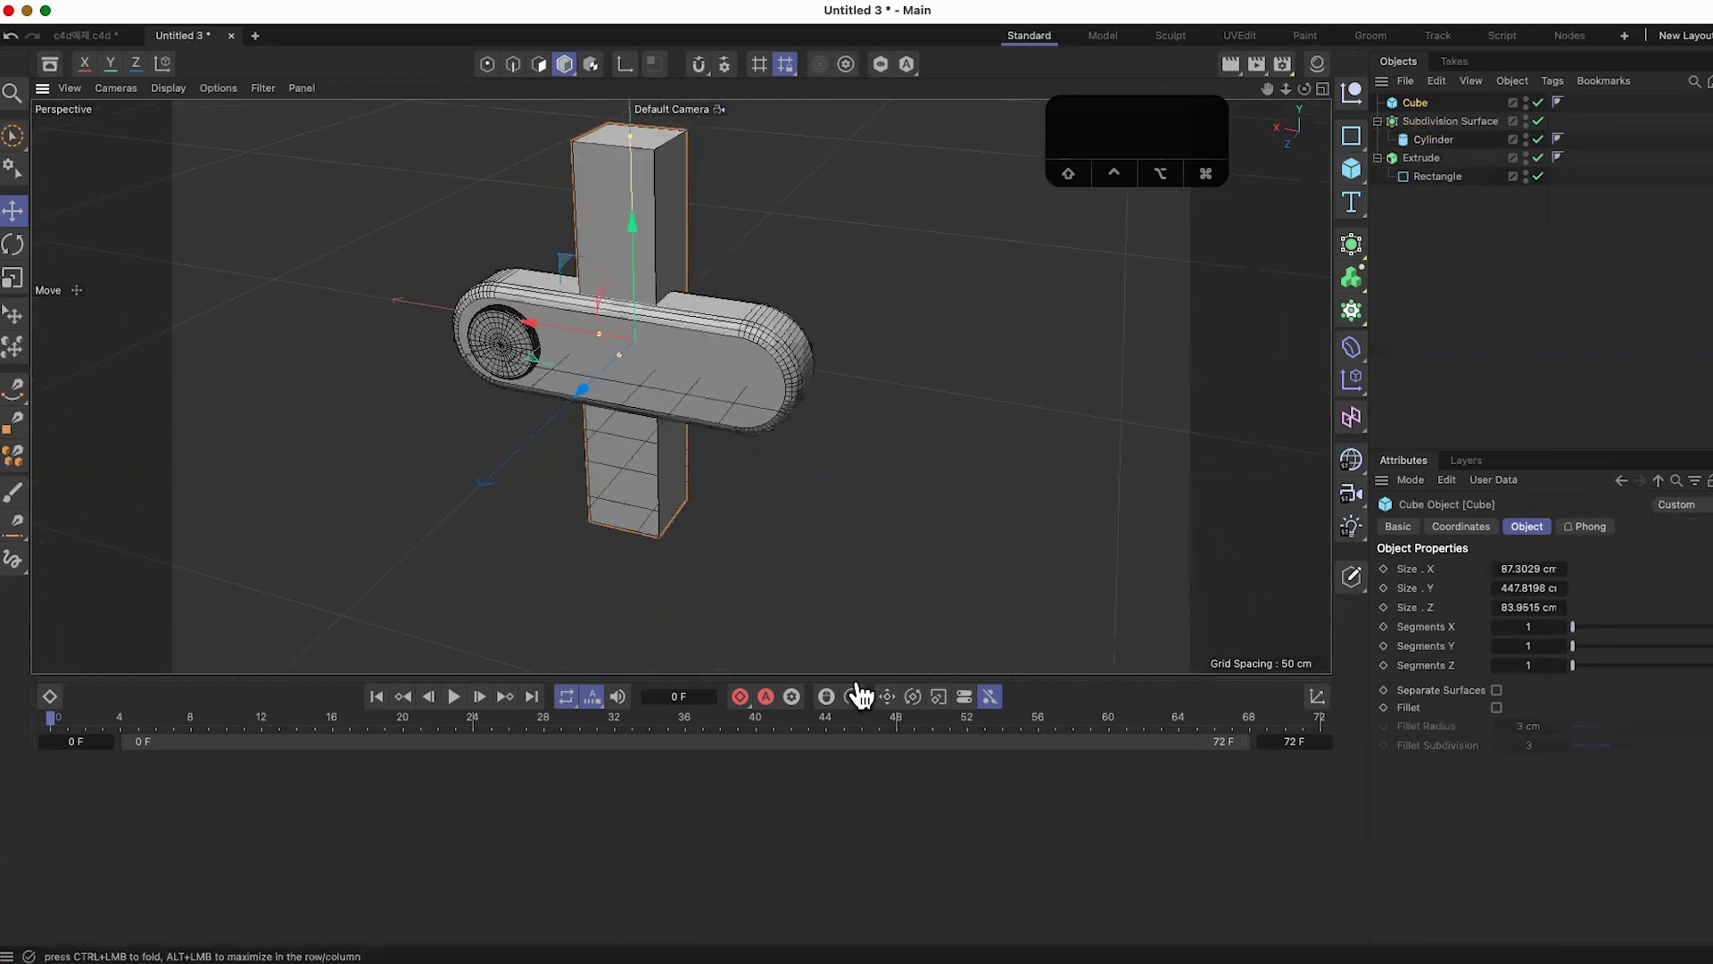
pyautogui.moveTo(1352, 348); pyautogui.dragTo(571, 214)
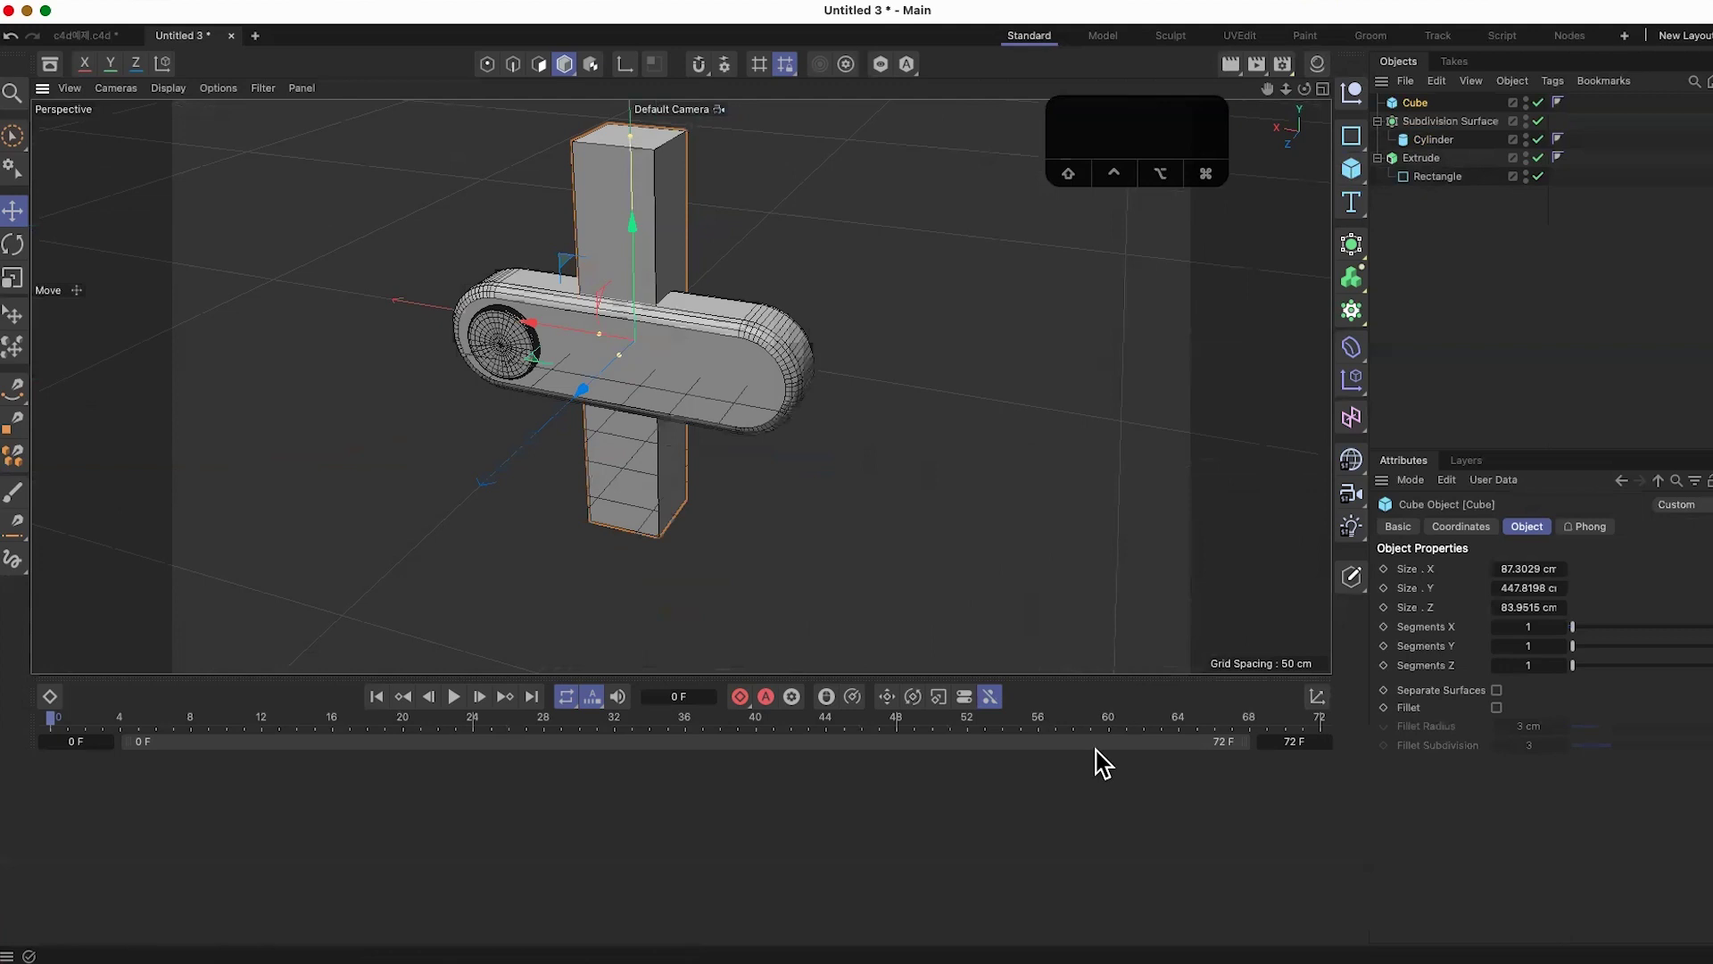
pyautogui.moveTo(1588, 628); pyautogui.dragTo(1599, 668)
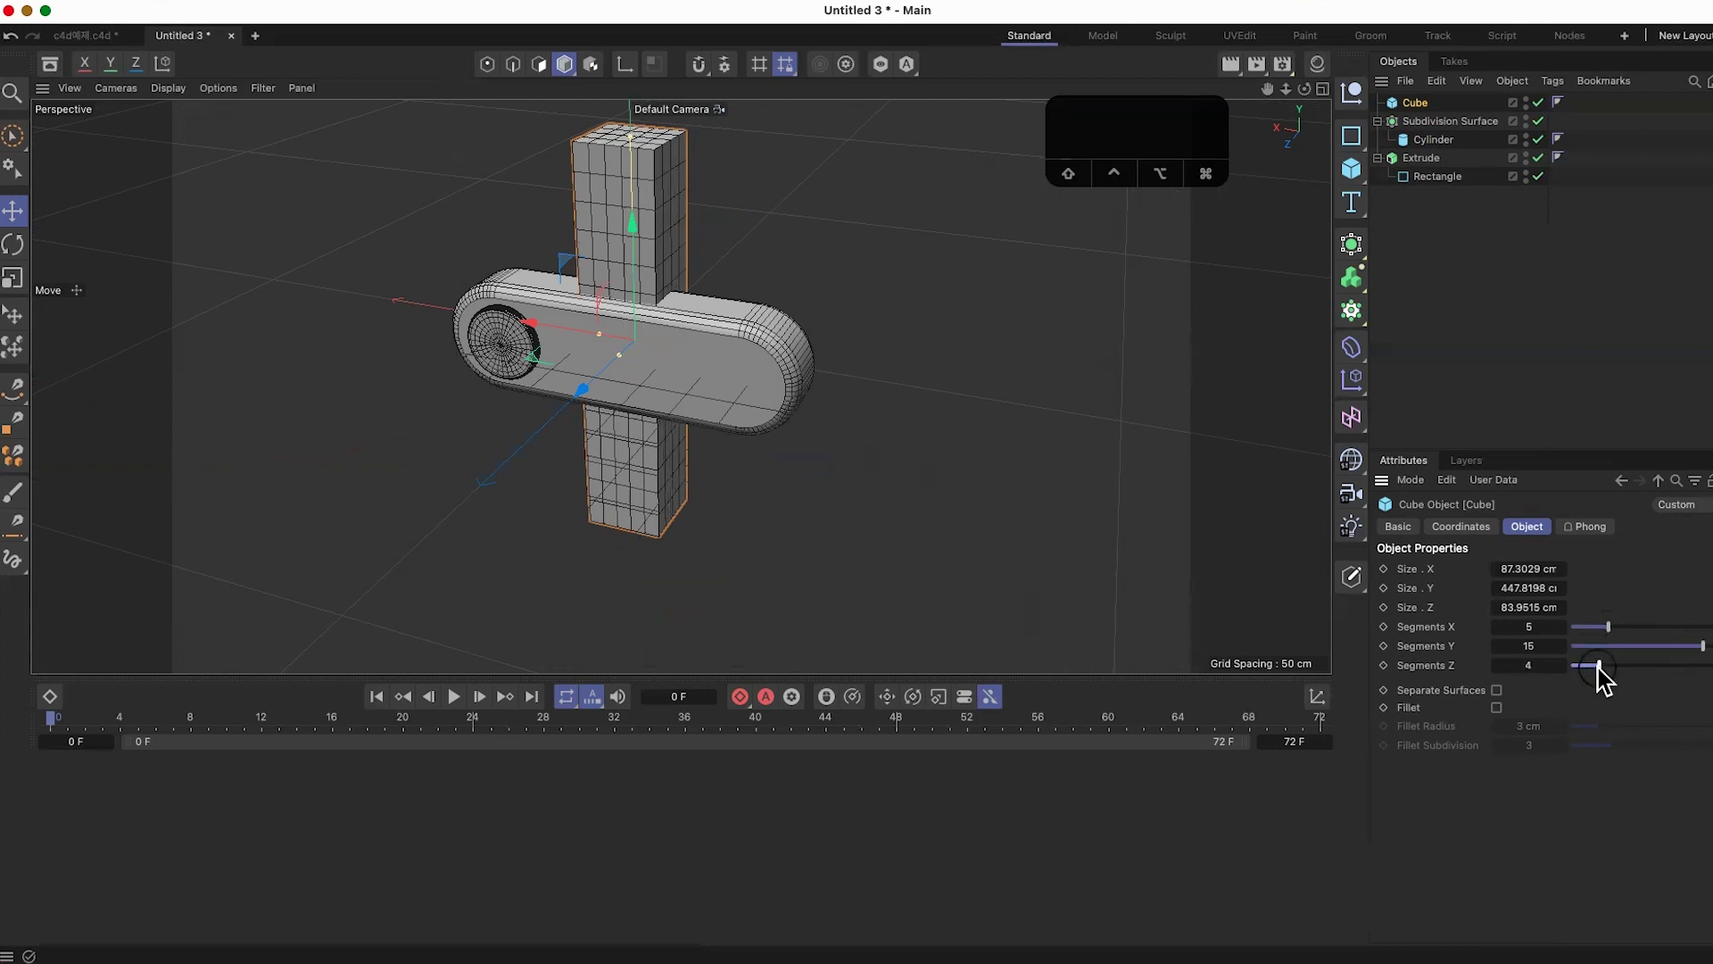
# Step: Add a Twist deformer as a child of the cube and set its angle to 326°
pyautogui.click(1352, 348)
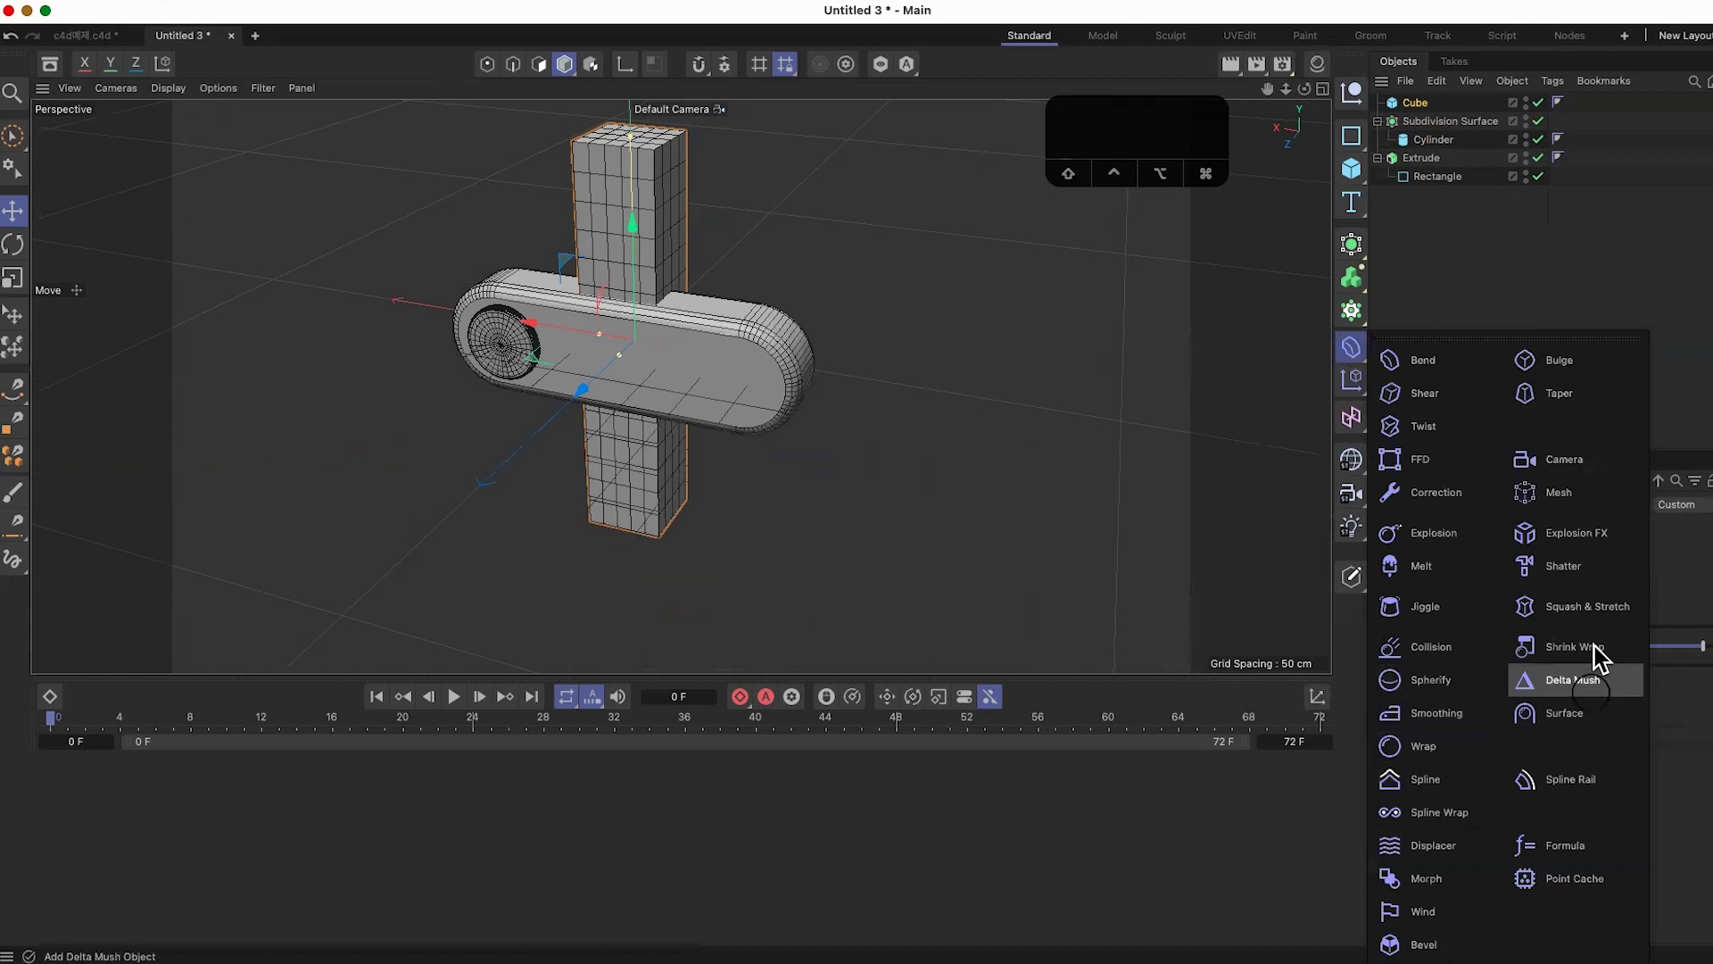
pyautogui.click(1415, 107)
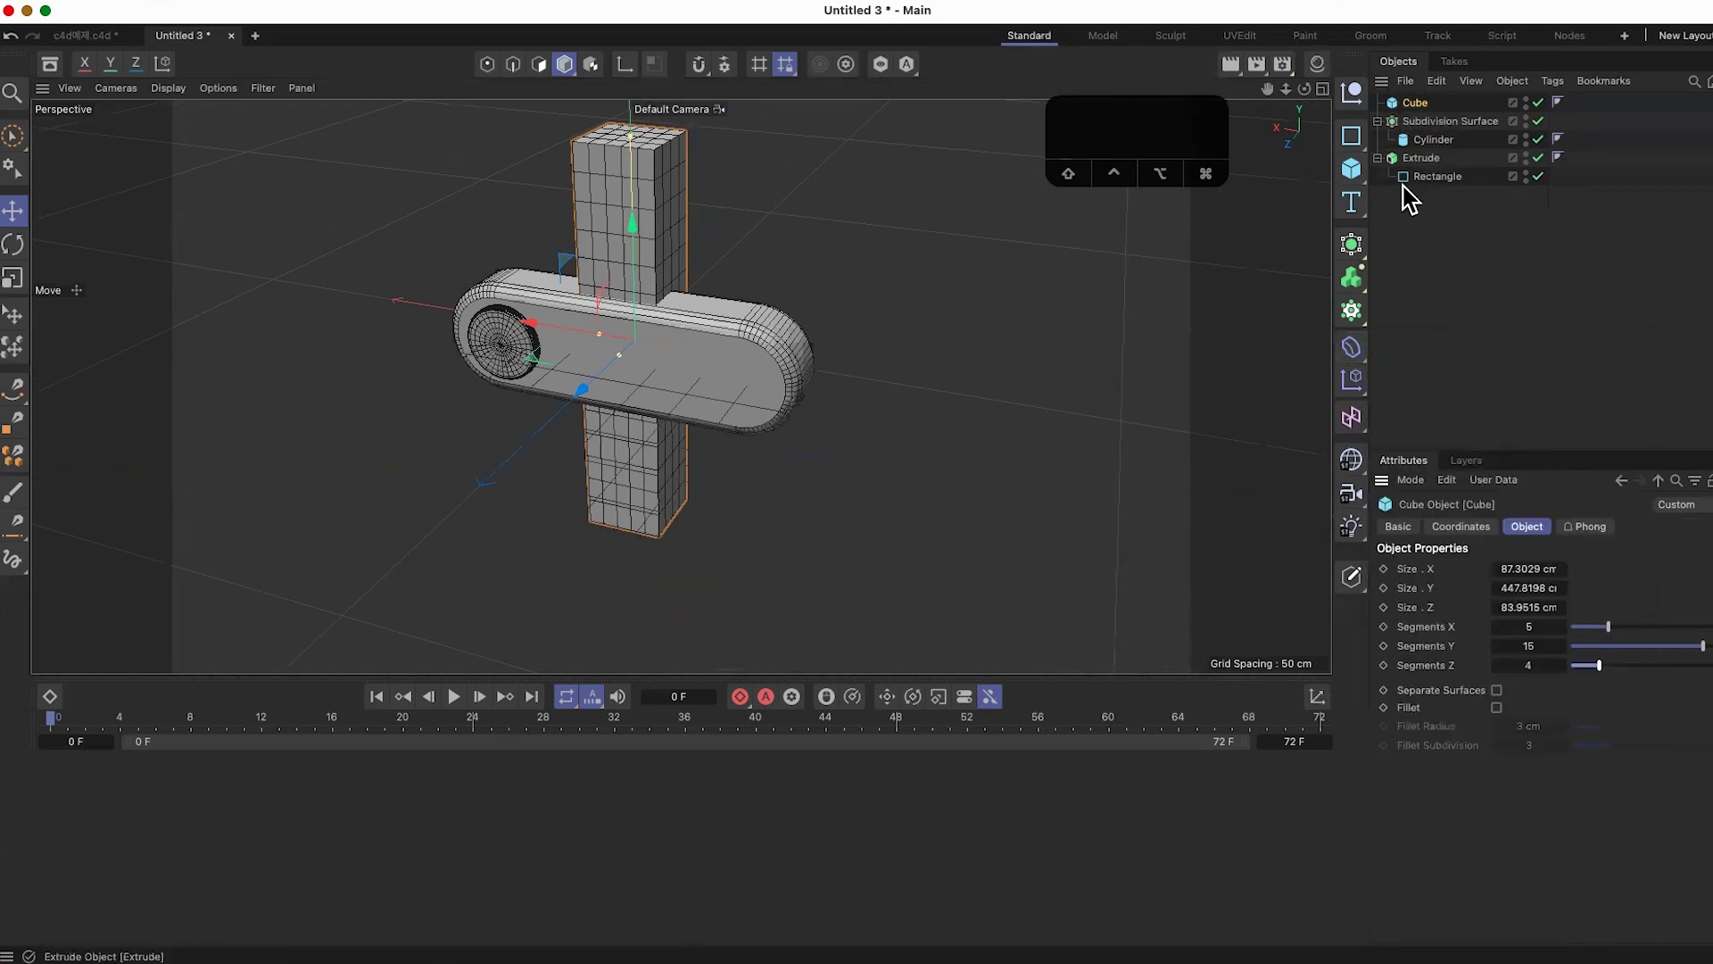
pyautogui.click(1352, 348)
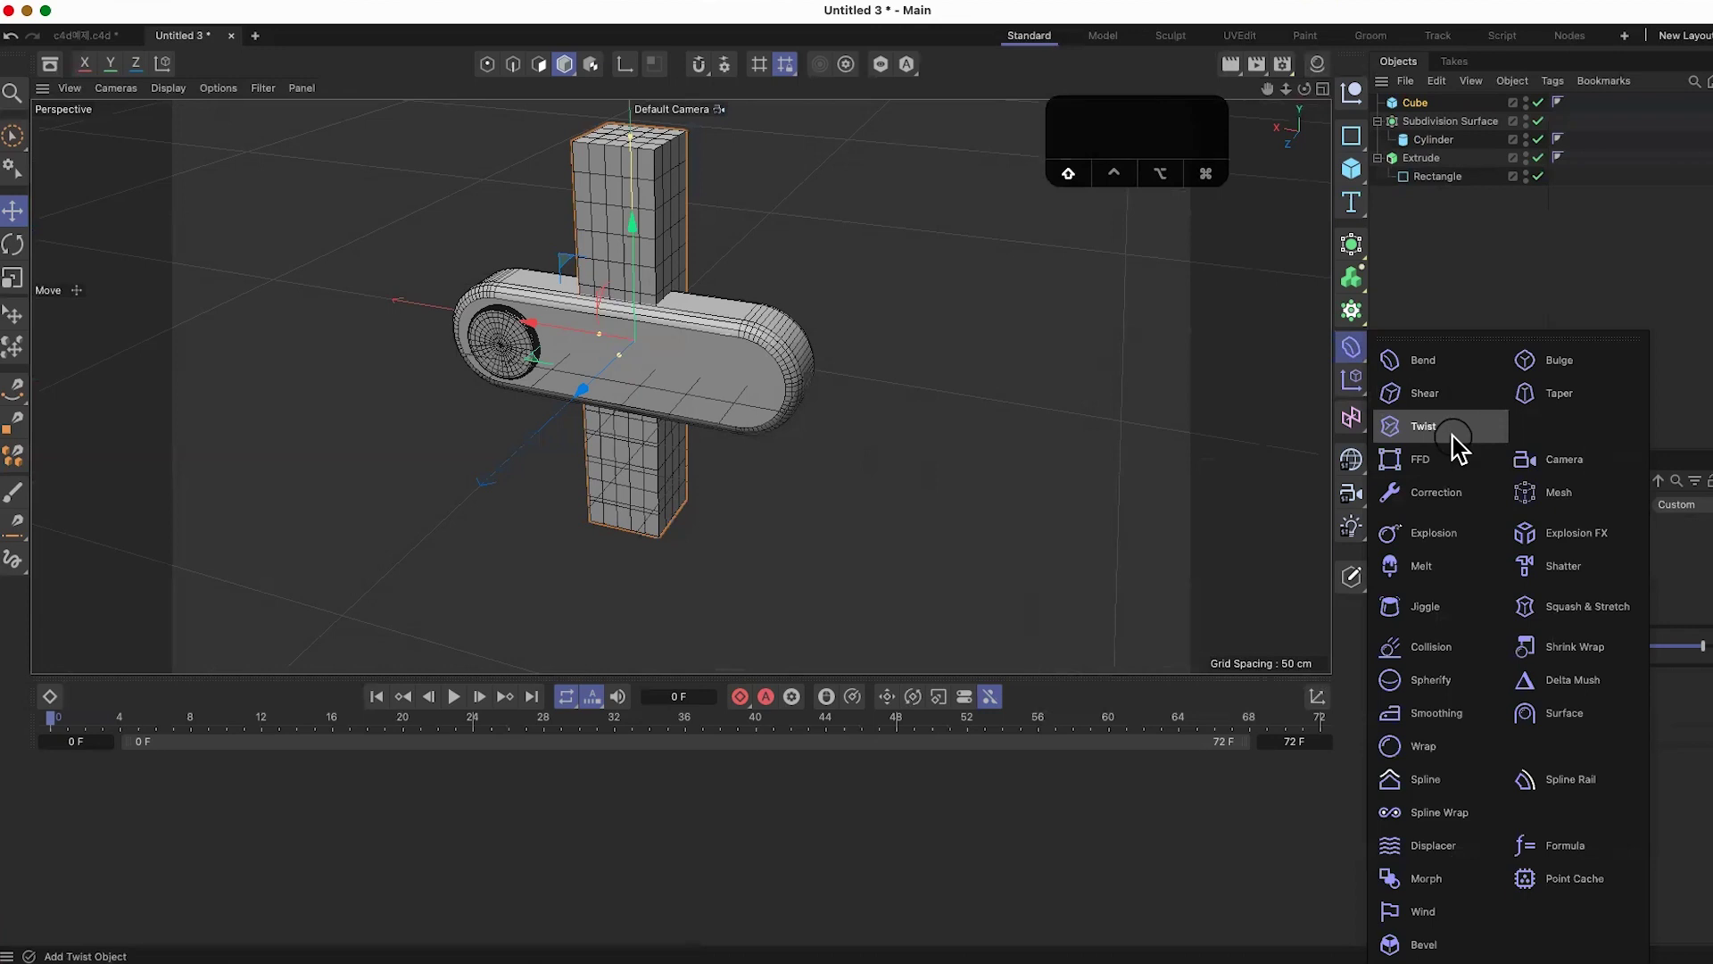
pyautogui.click(1452, 436)
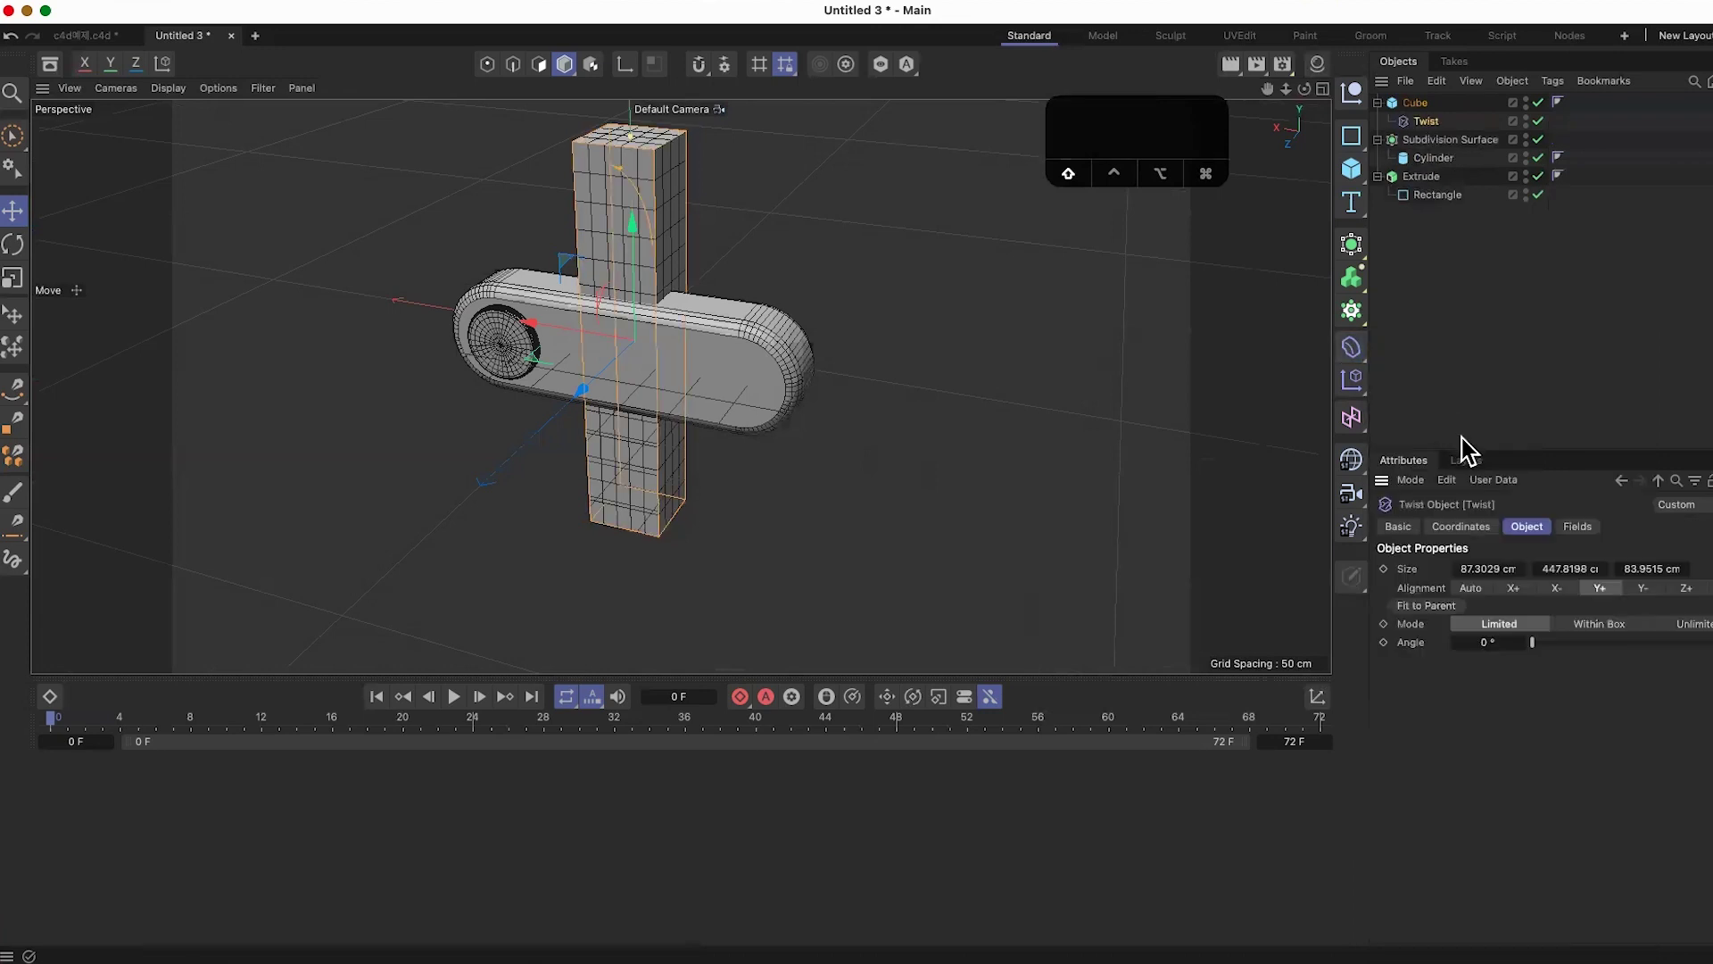
pyautogui.keyDown('alt'); pyautogui.moveTo(910, 424); pyautogui.dragTo(857, 459); pyautogui.keyUp('alt')
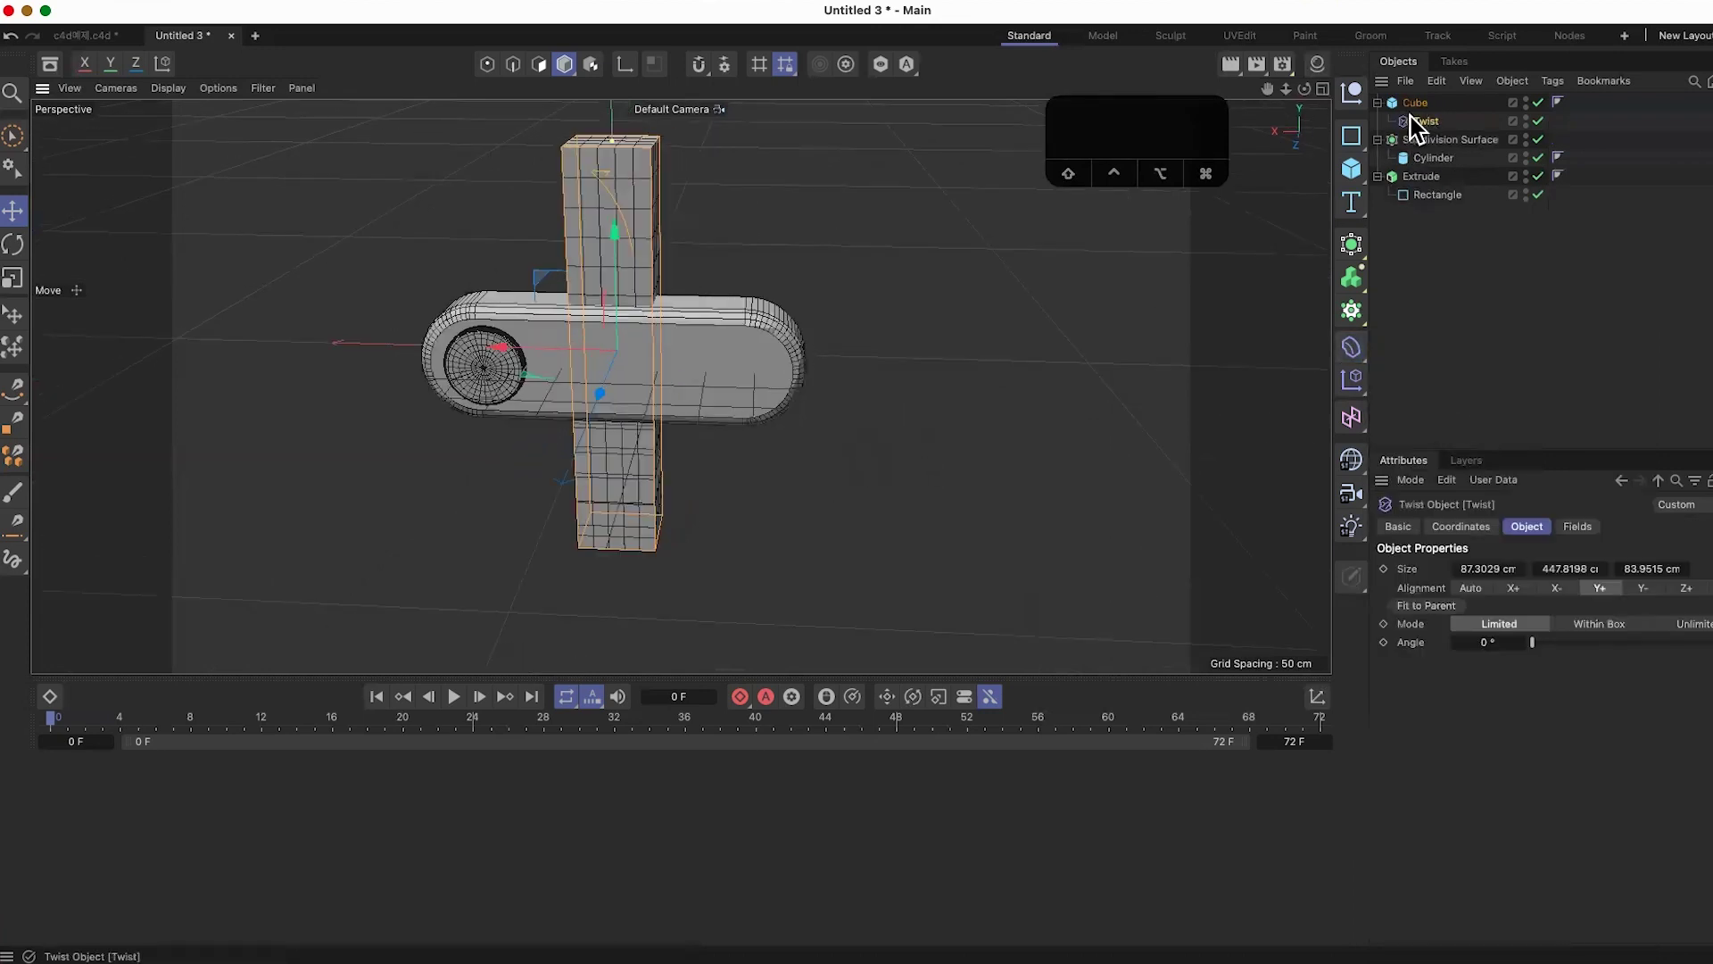
pyautogui.keyDown('alt'); pyautogui.moveTo(981, 409); pyautogui.dragTo(884, 522); pyautogui.keyUp('alt')
pyautogui.moveTo(1535, 643); pyautogui.dragTo(1709, 647)
pyautogui.keyDown('alt'); pyautogui.moveTo(860, 562); pyautogui.dragTo(946, 575); pyautogui.keyUp('alt')
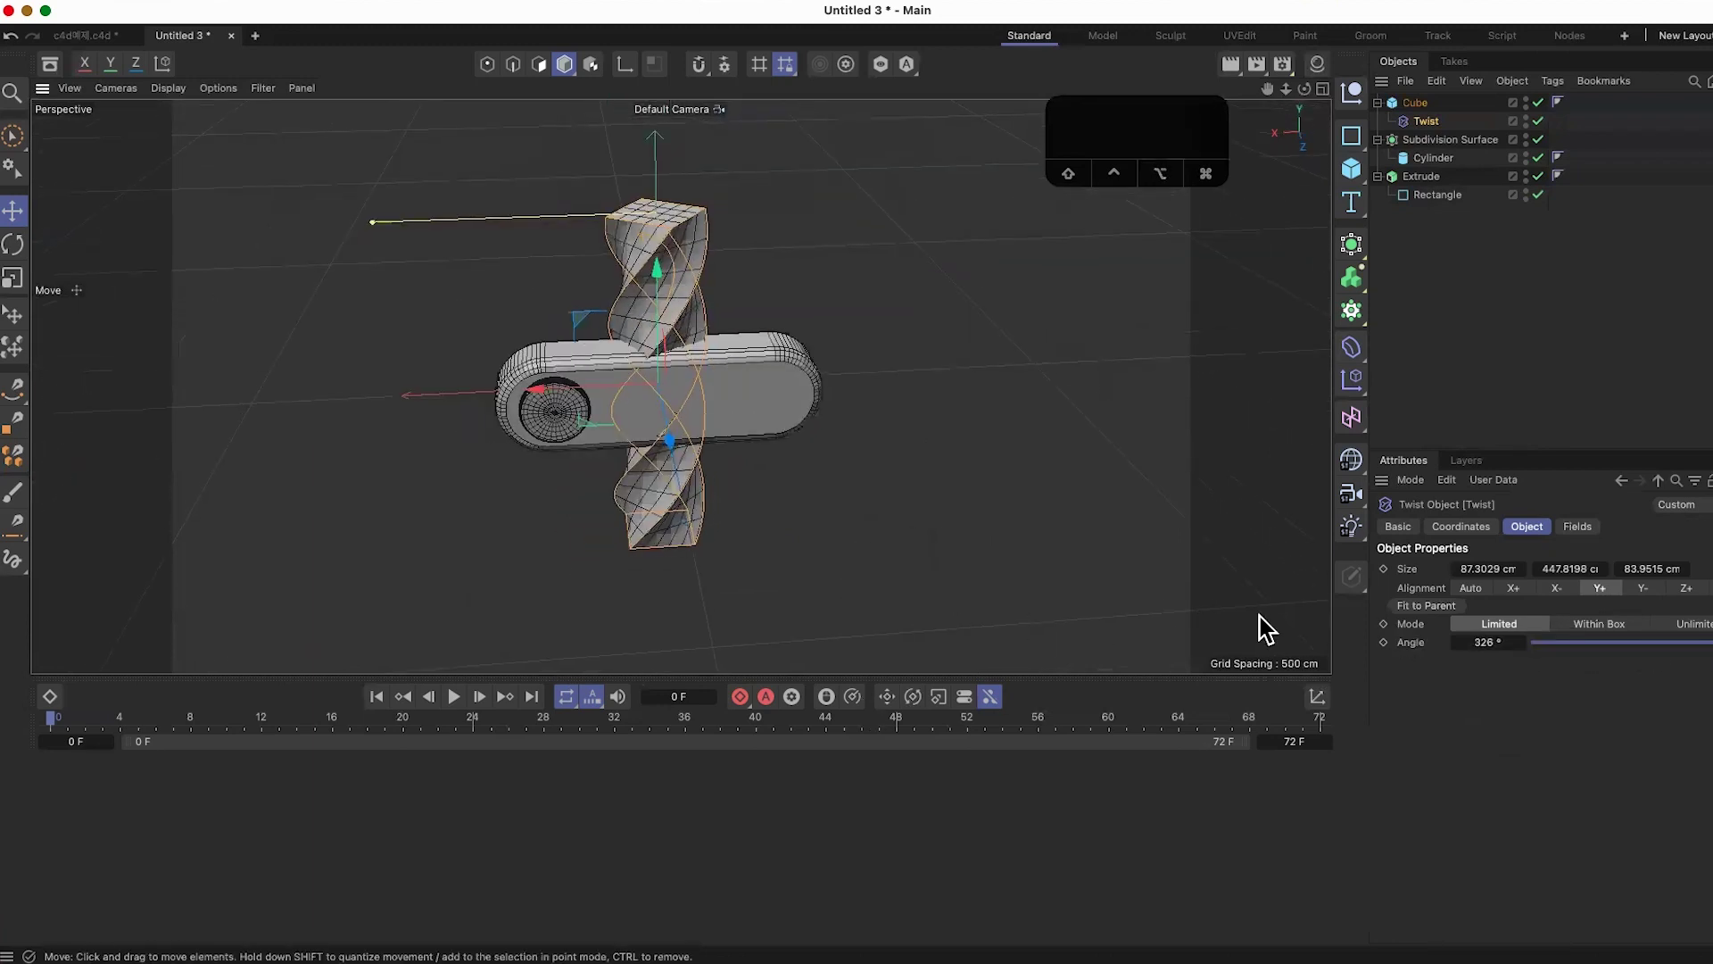
pyautogui.click(1351, 347)
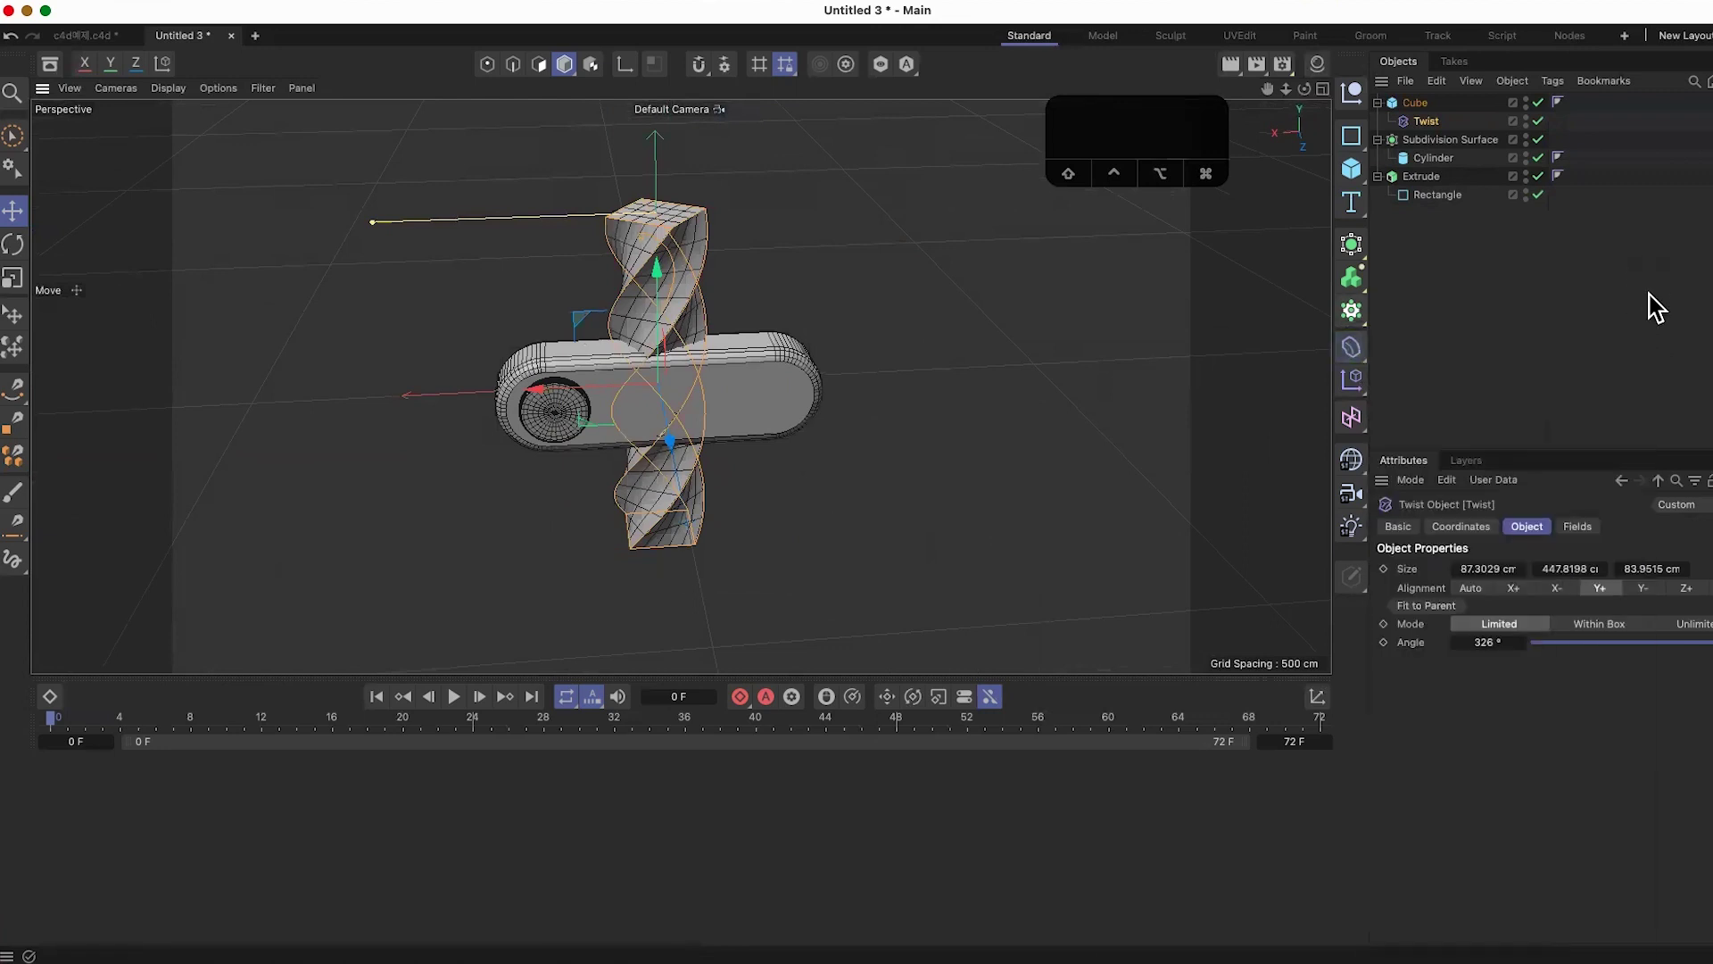
pyautogui.click(1351, 245)
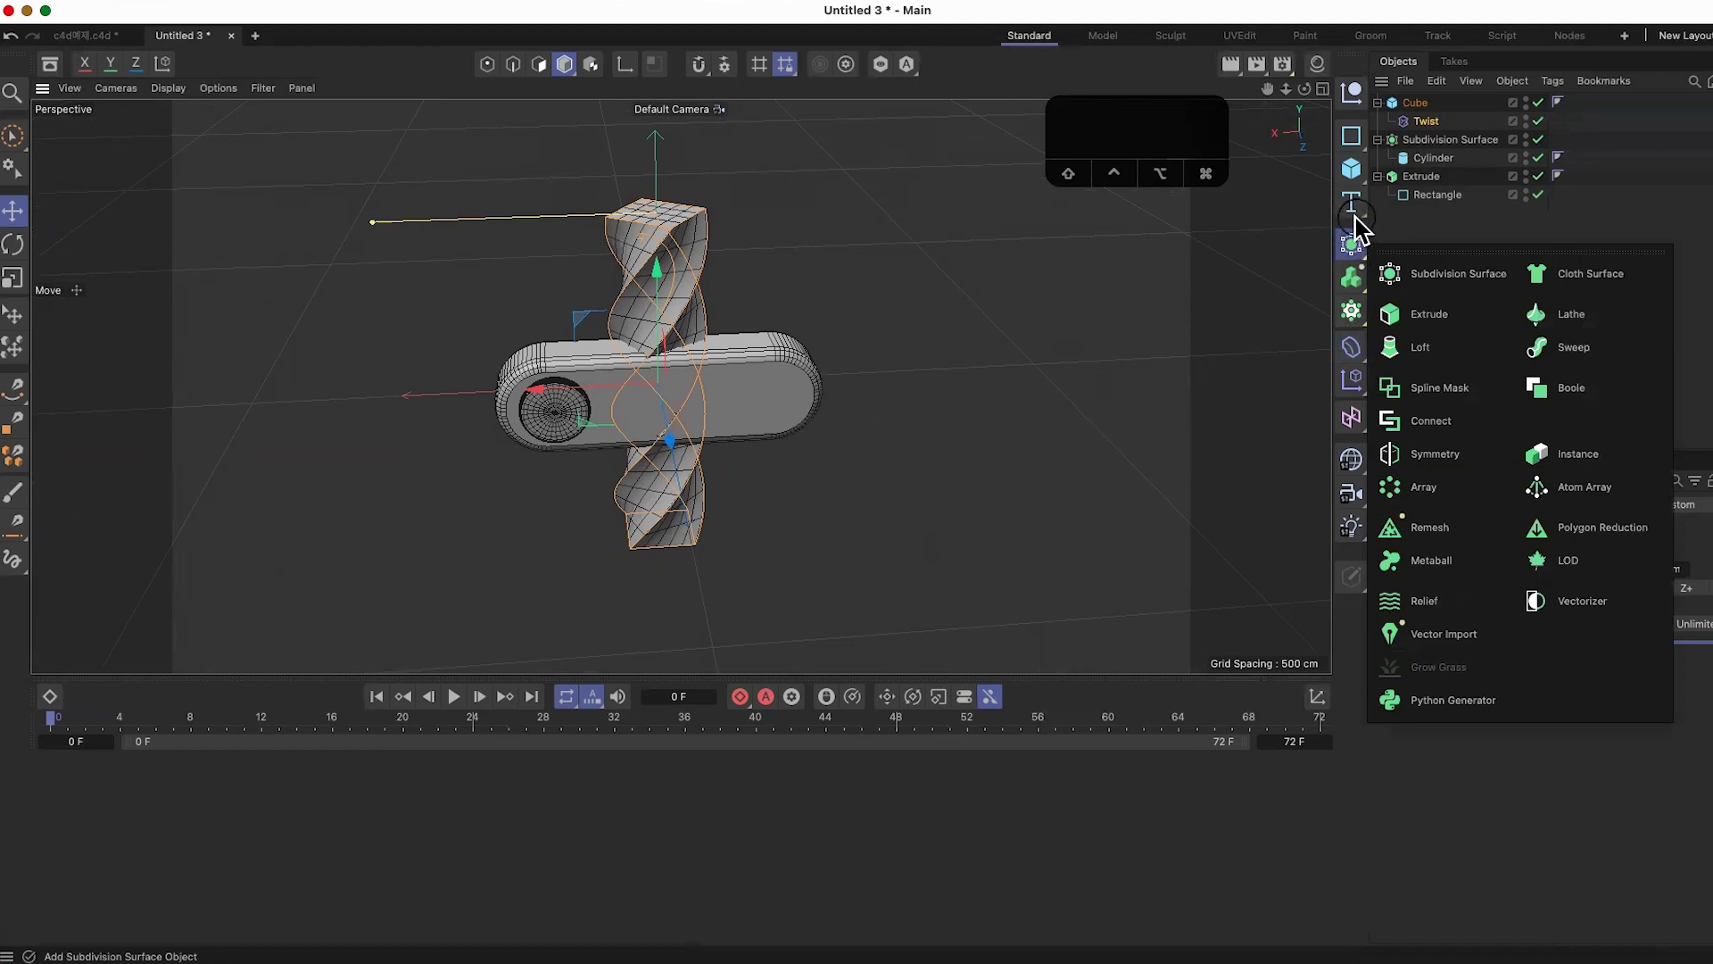
pyautogui.click(1351, 278)
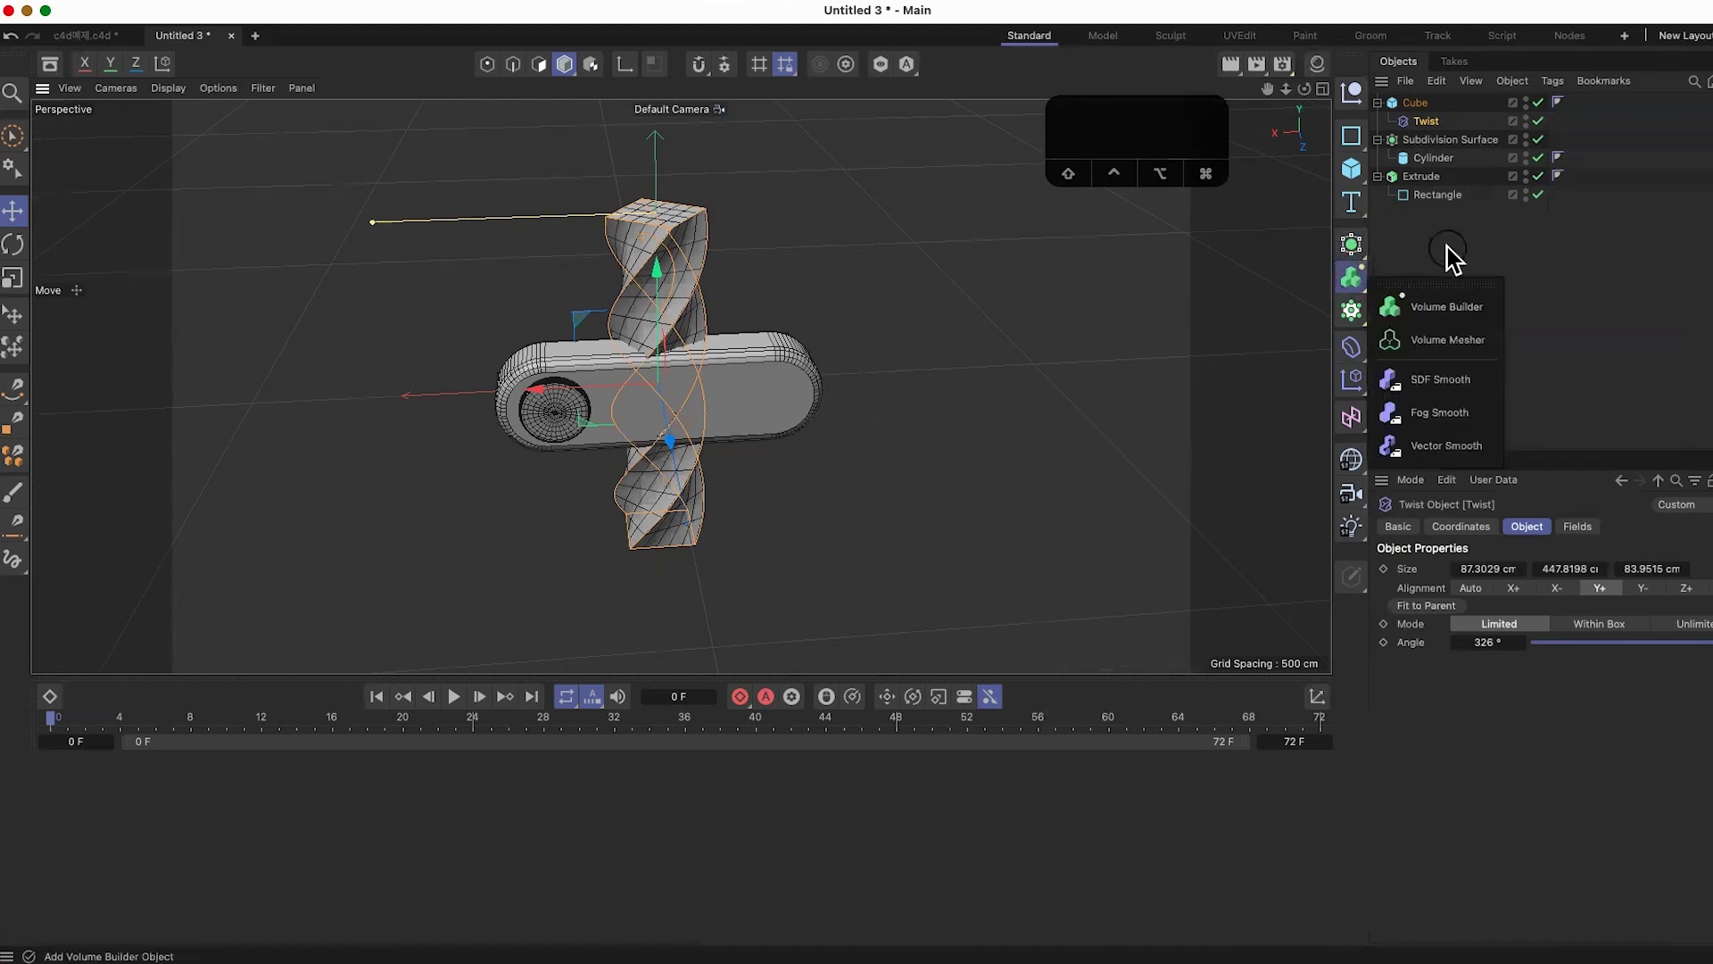
pyautogui.click(1441, 306)
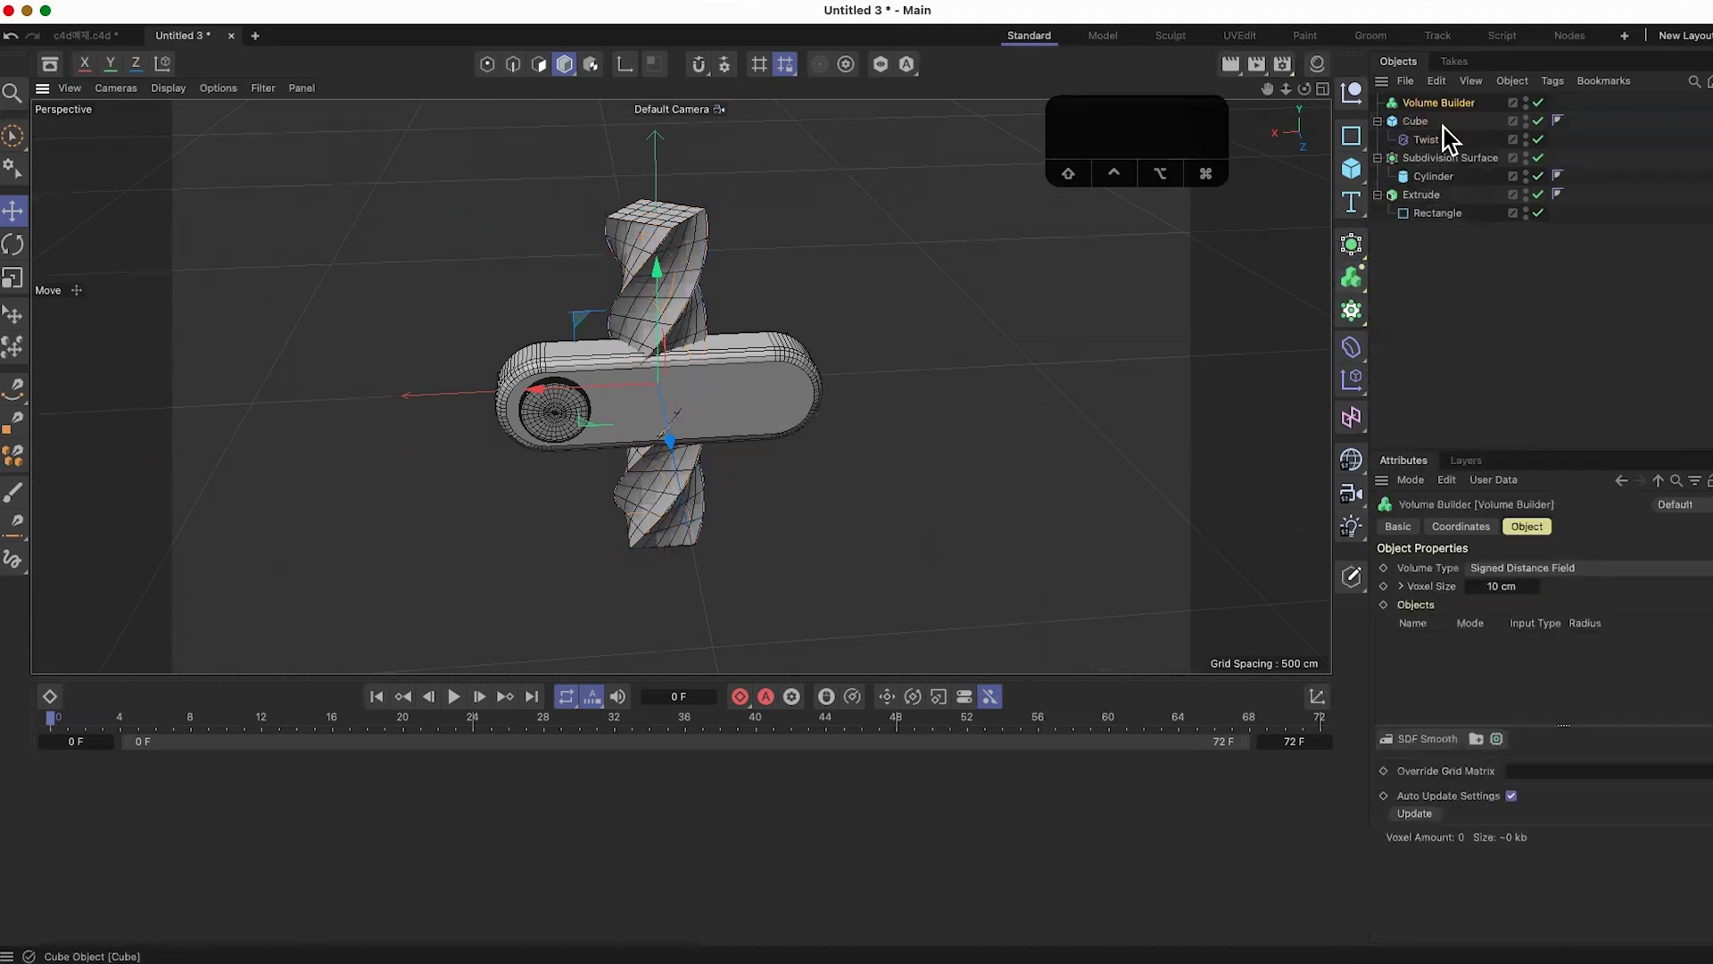
pyautogui.press('super+z')
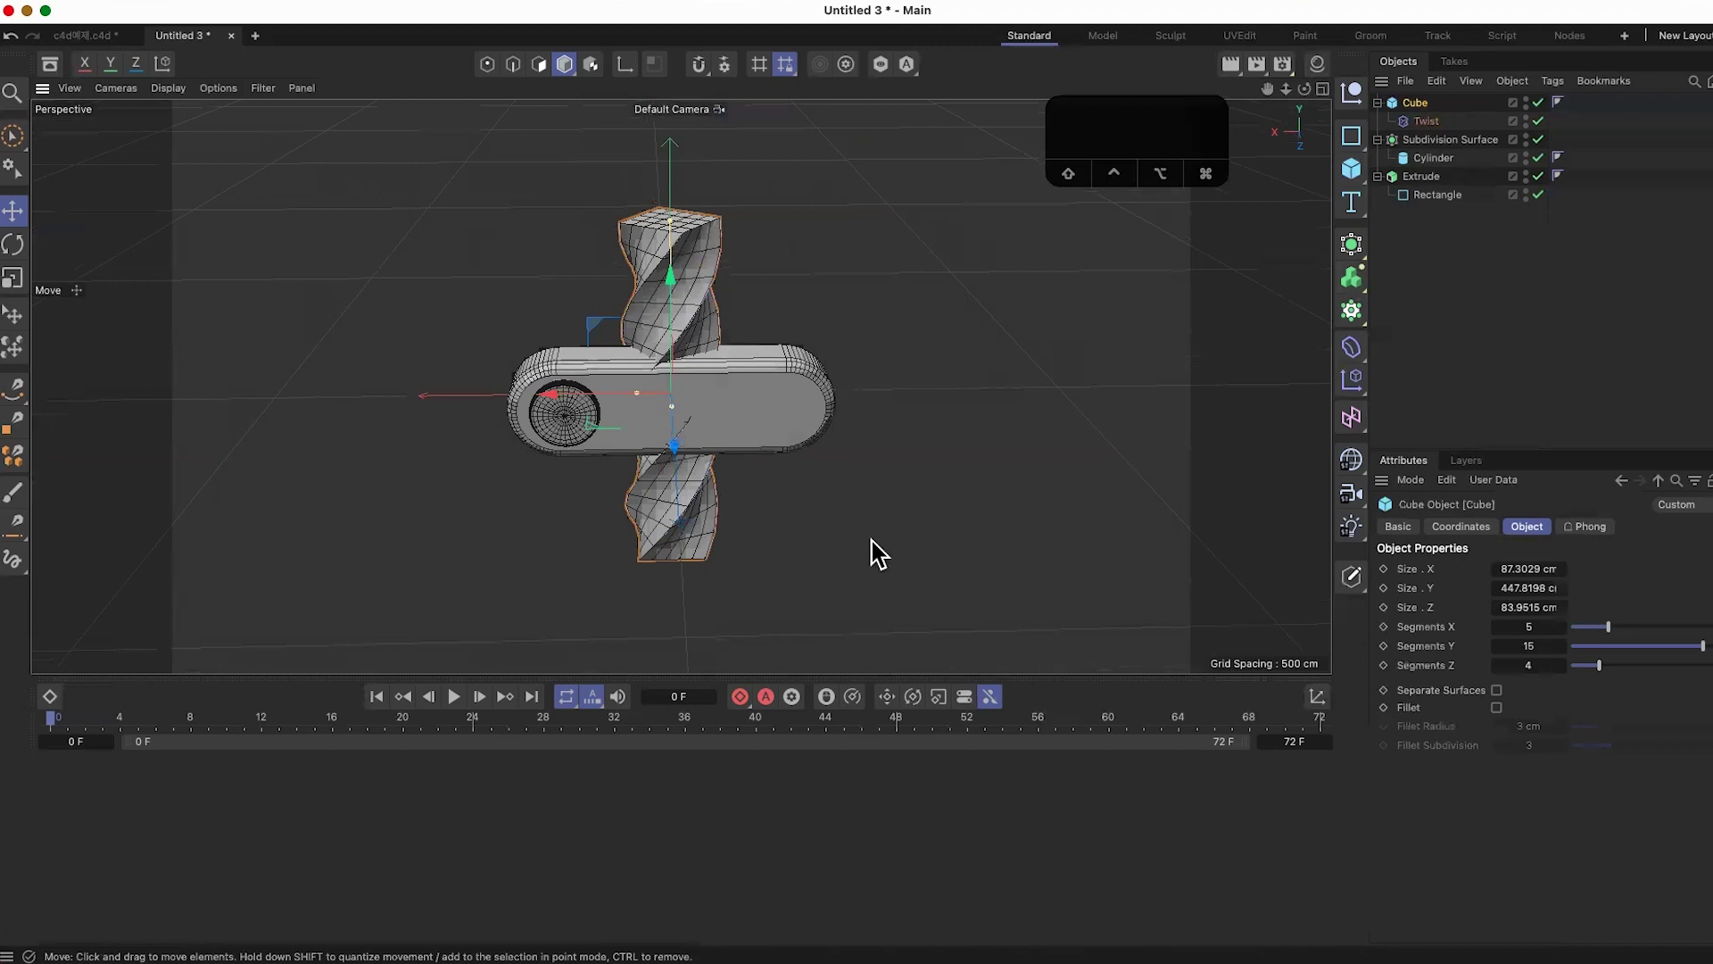
# Step: Move the twisted cube along X out of the button body so it stands beside the end with the cylinder knob
pyautogui.moveTo(555, 397); pyautogui.dragTo(692, 550)
# Step: Try raising the Twist deformer along the tall cube to show how its position limits the twisted area
pyautogui.click(1423, 125)
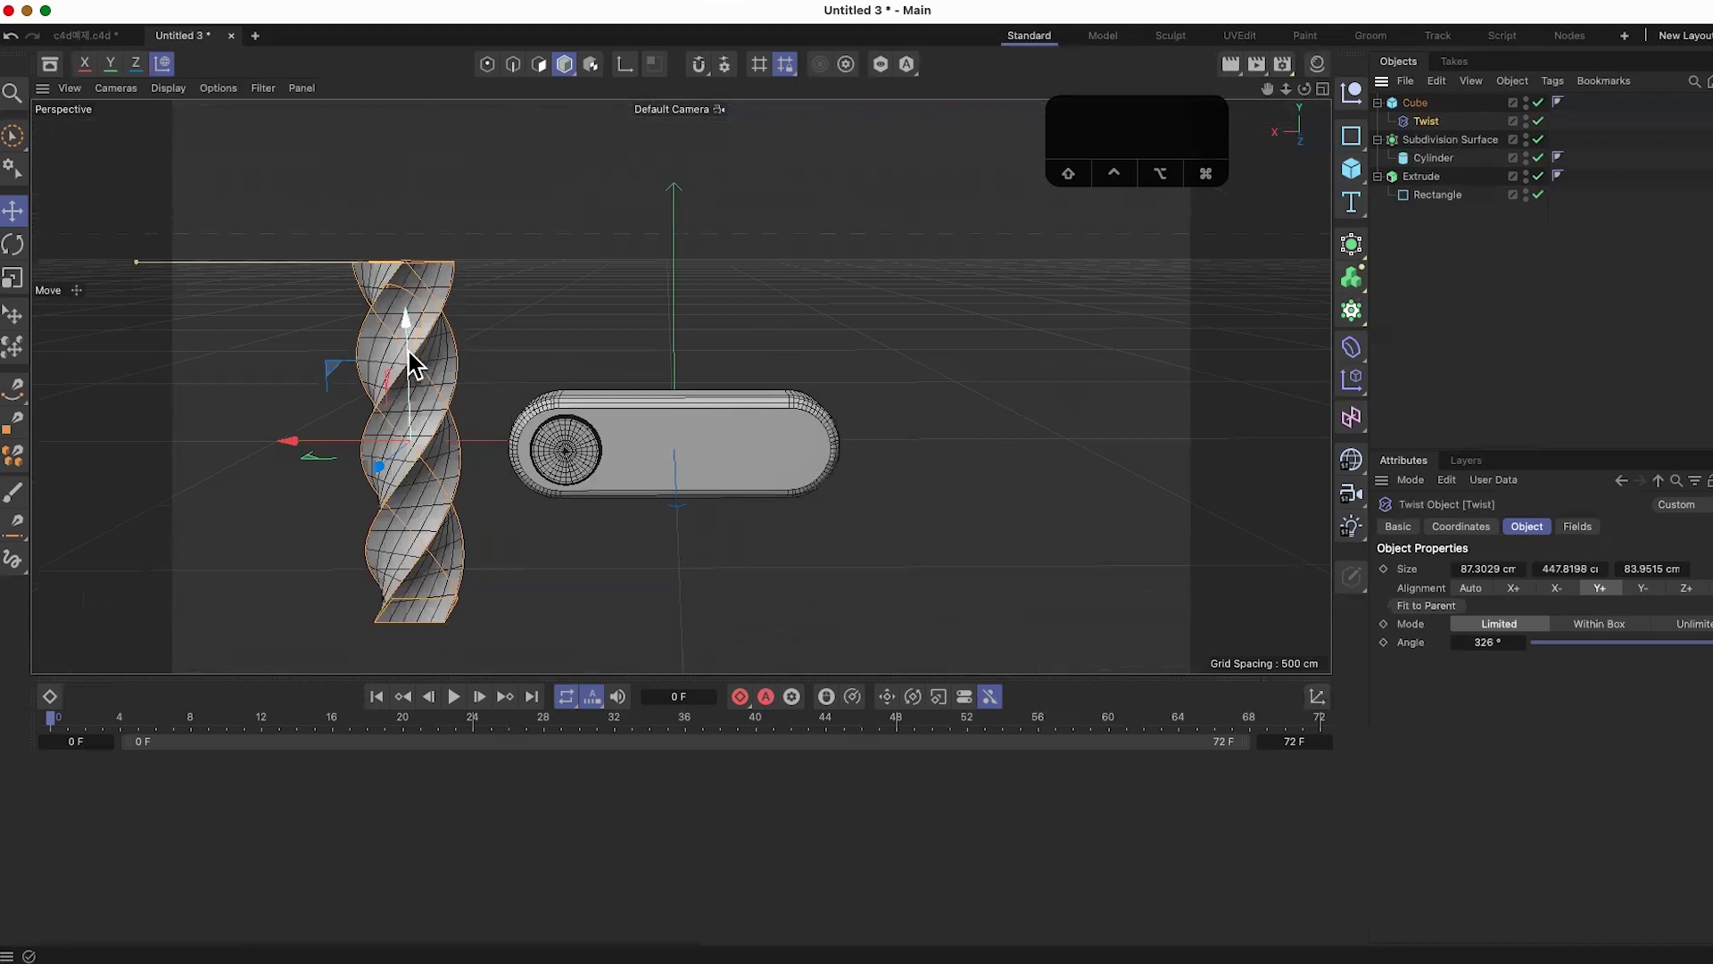
pyautogui.moveTo(402, 325); pyautogui.dragTo(433, 143)
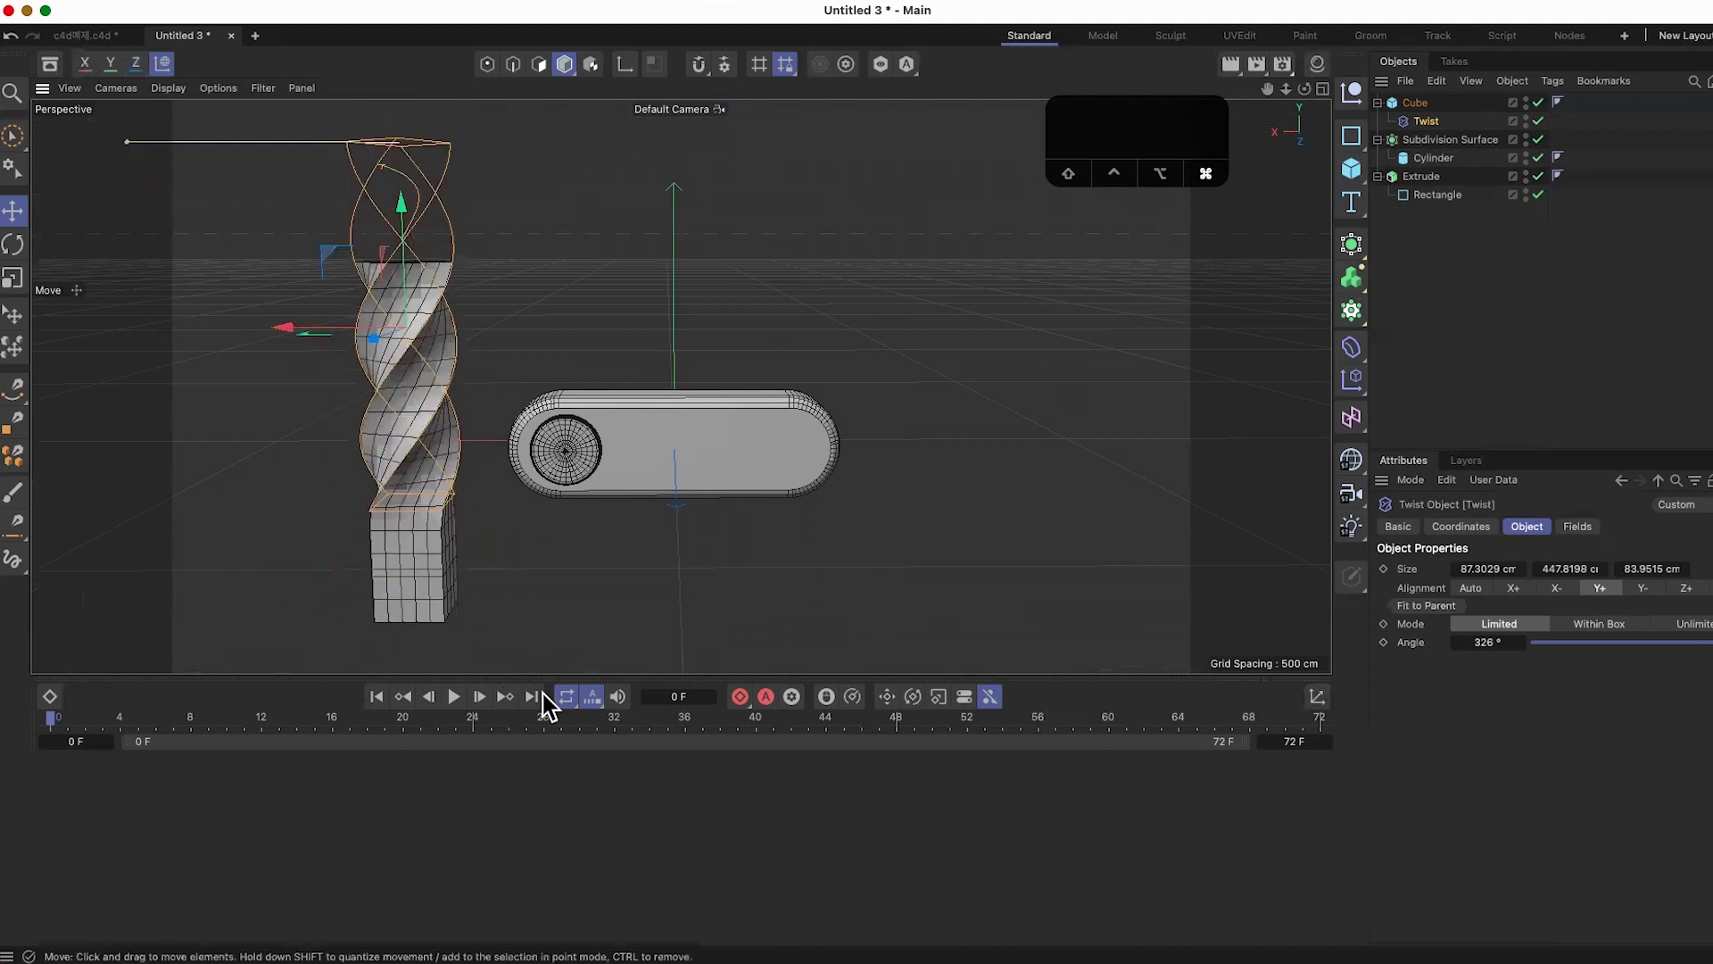
pyautogui.keyDown('alt'); pyautogui.moveTo(1047, 593); pyautogui.dragTo(828, 660); pyautogui.keyUp('alt')
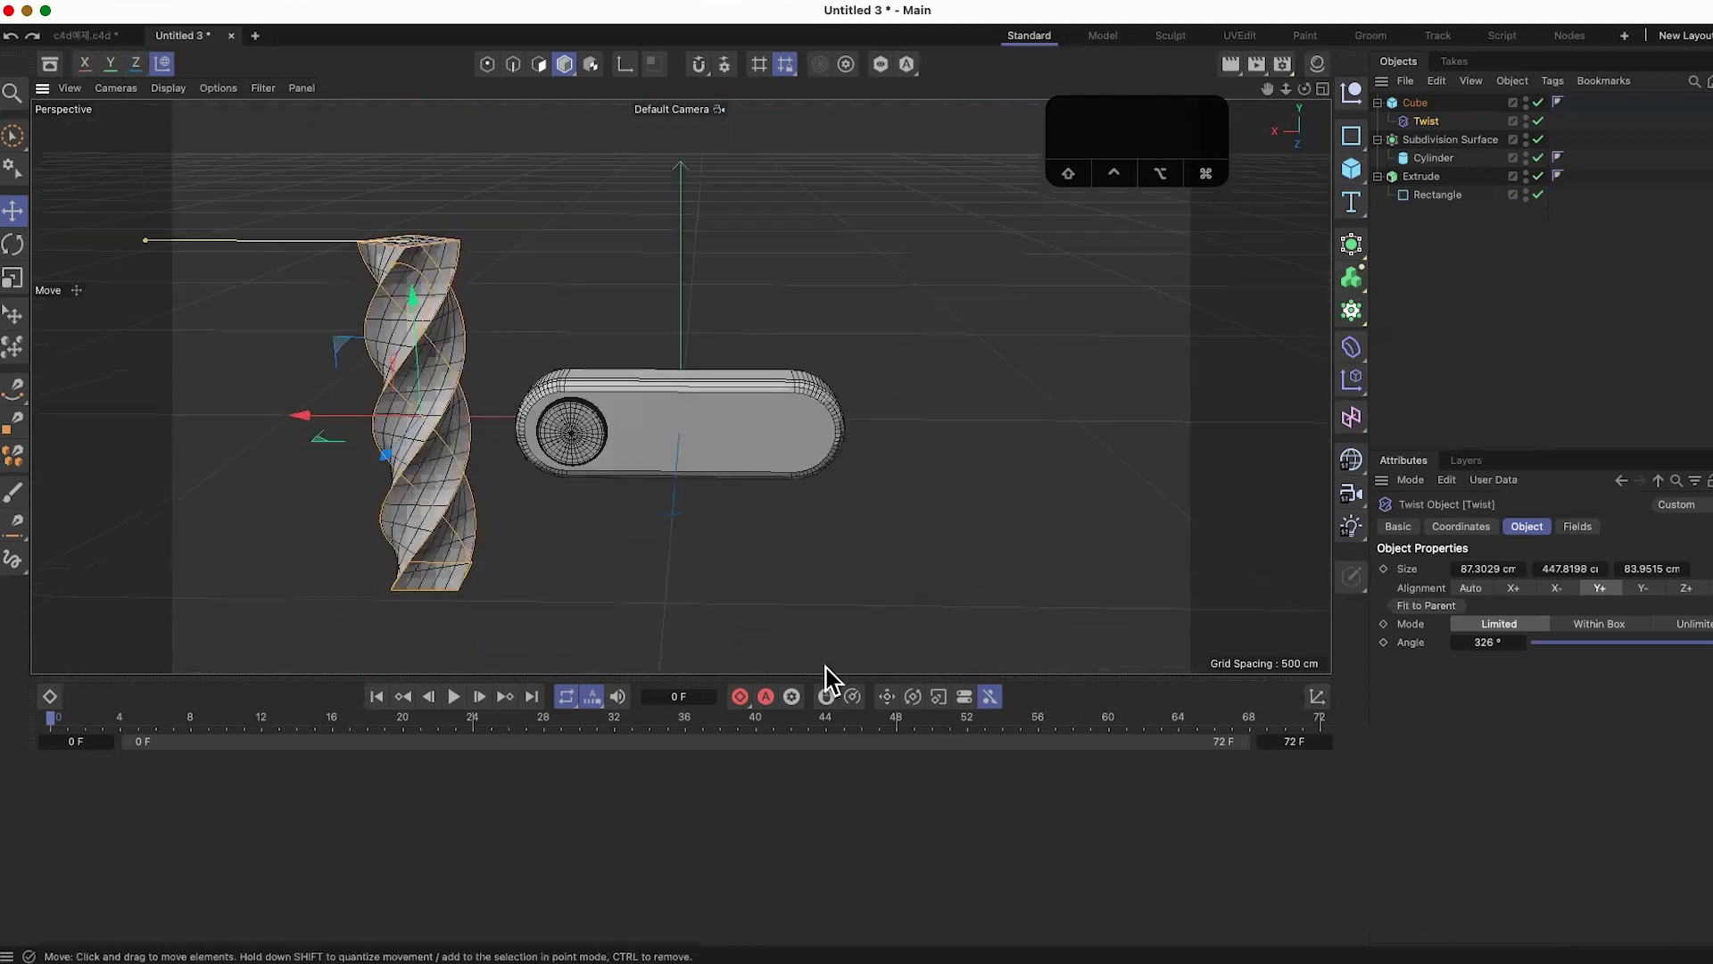
pyautogui.keyDown('alt'); pyautogui.moveTo(660, 613); pyautogui.dragTo(811, 537); pyautogui.keyUp('alt')
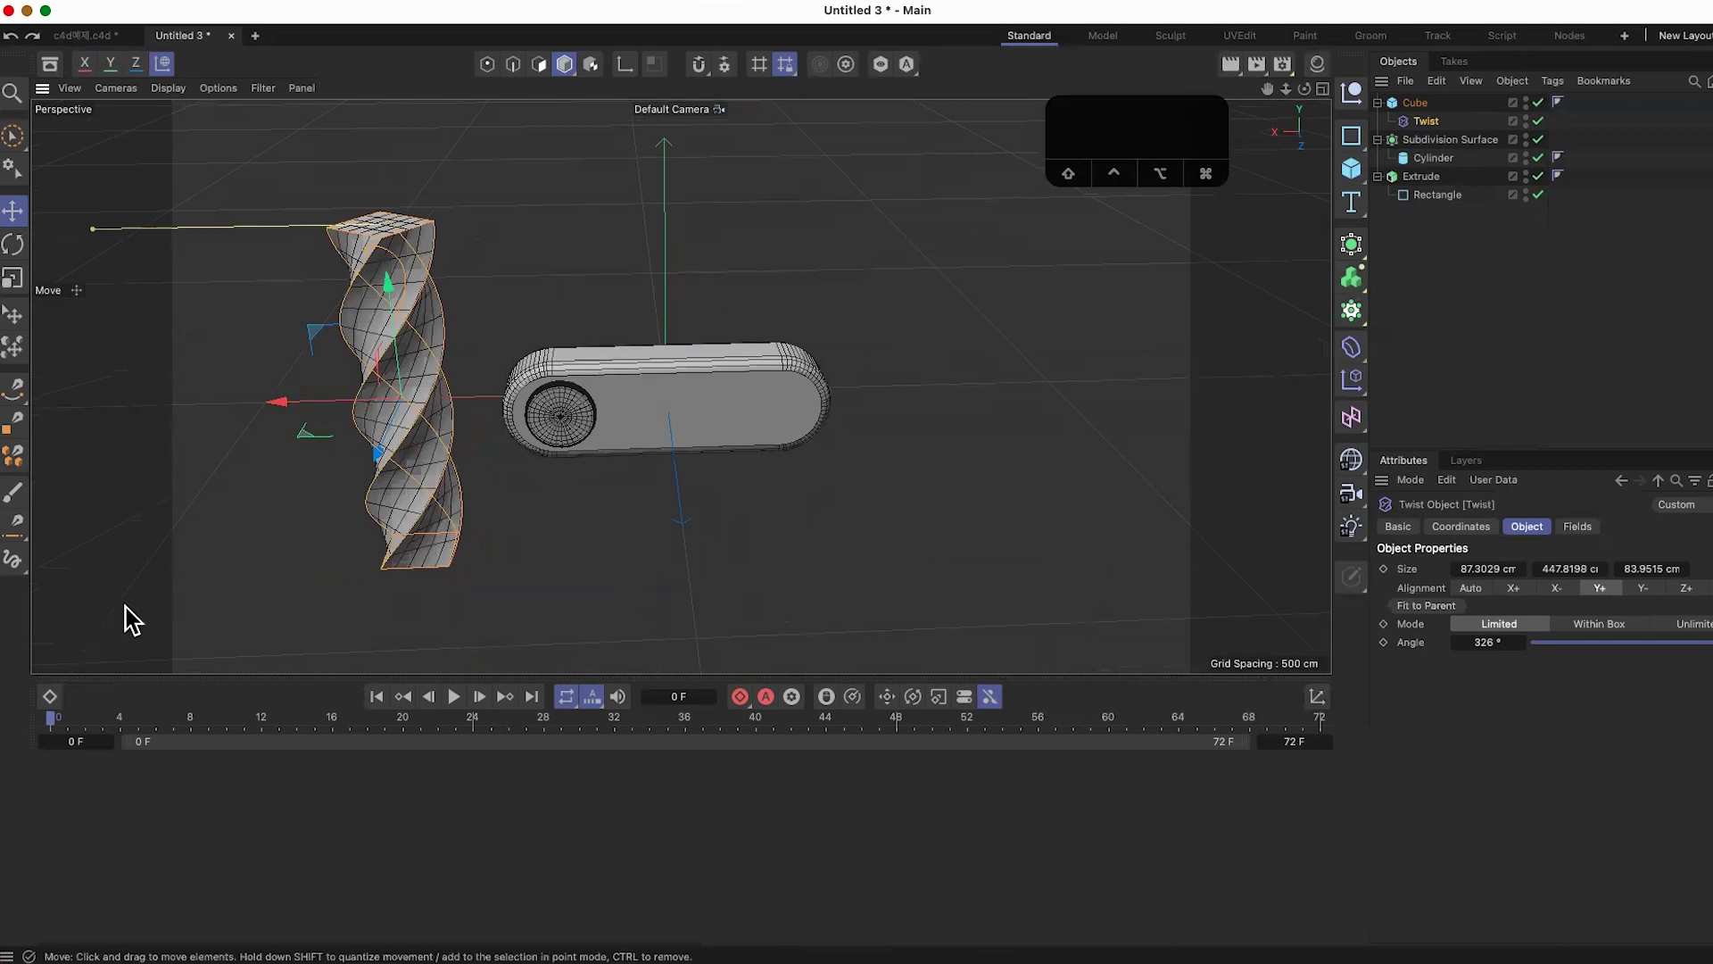
pyautogui.click(1415, 102)
pyautogui.keyDown('alt'); pyautogui.moveTo(857, 500); pyautogui.dragTo(781, 669); pyautogui.keyUp('alt')
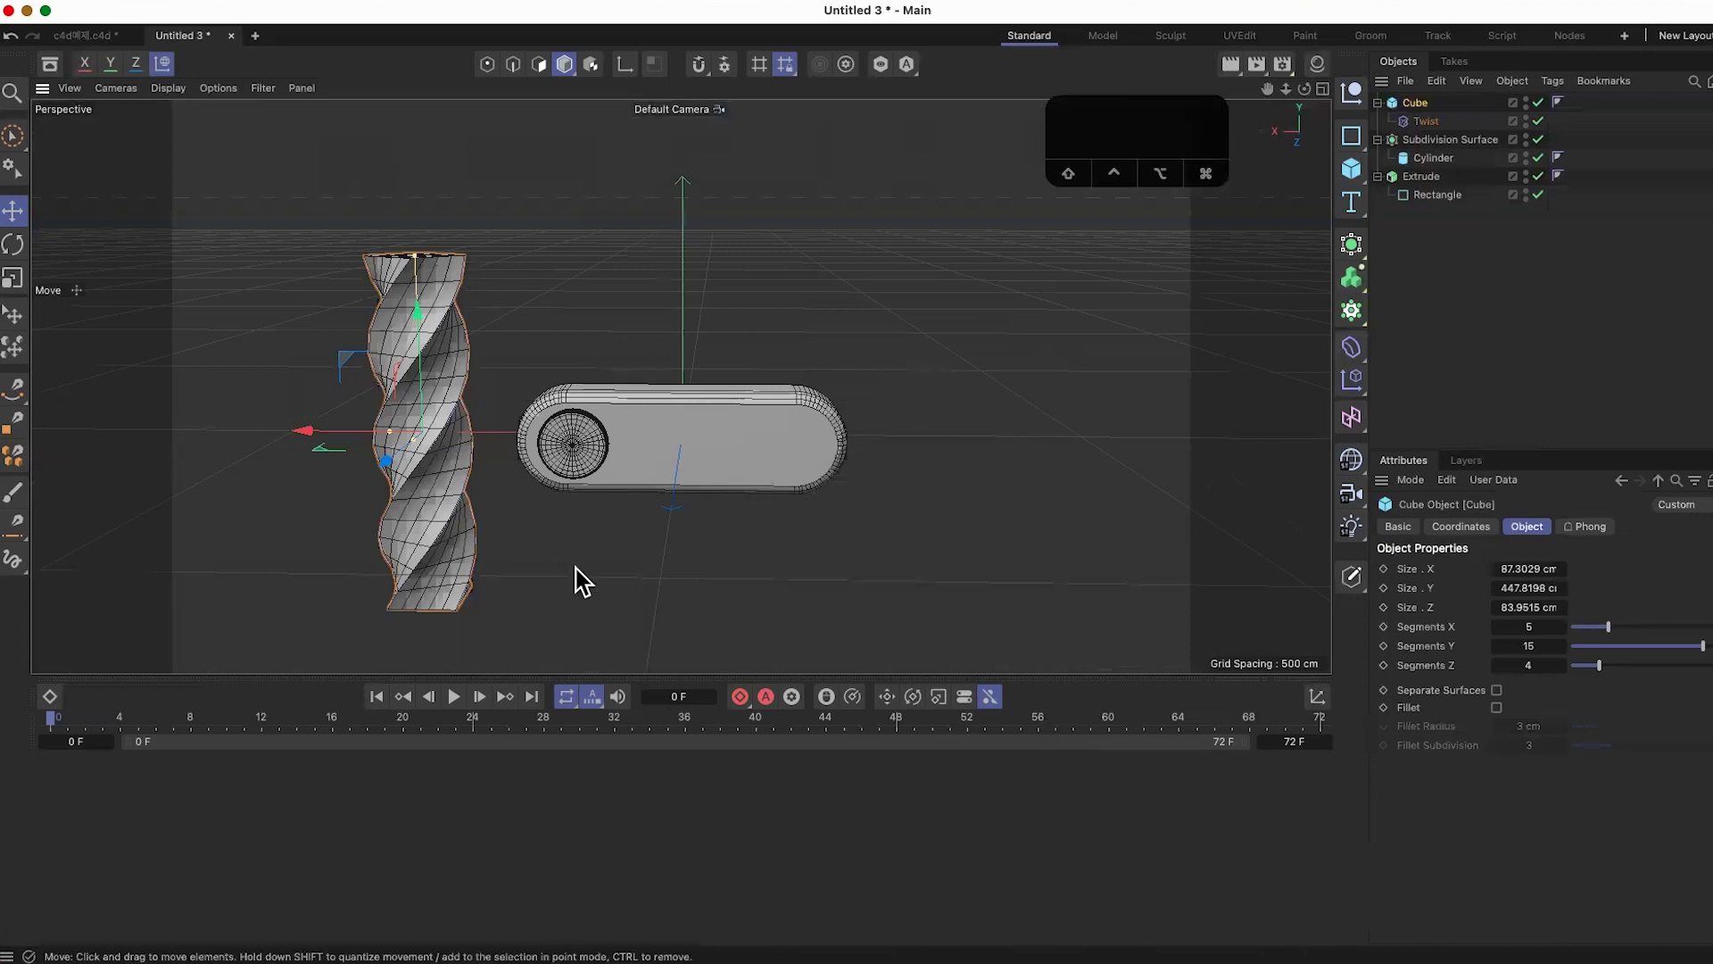
# Step: Save the project in the 3D folder as c4d예제_02
pyautogui.press('super+s')
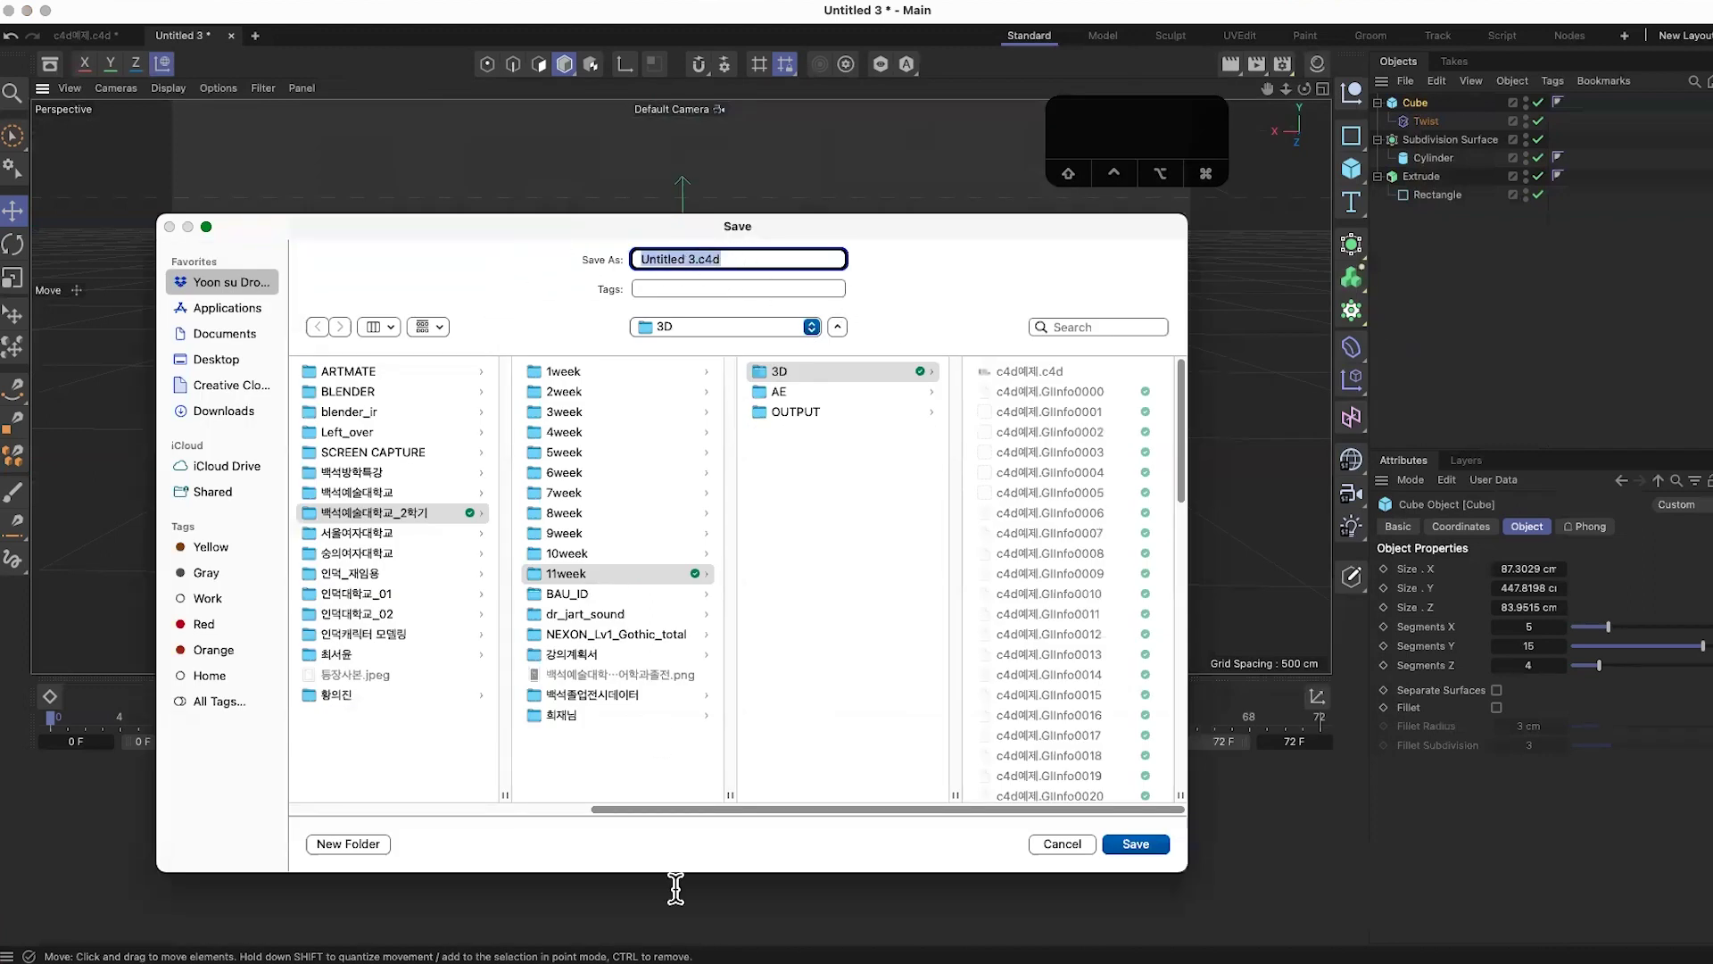
pyautogui.write('c4d')
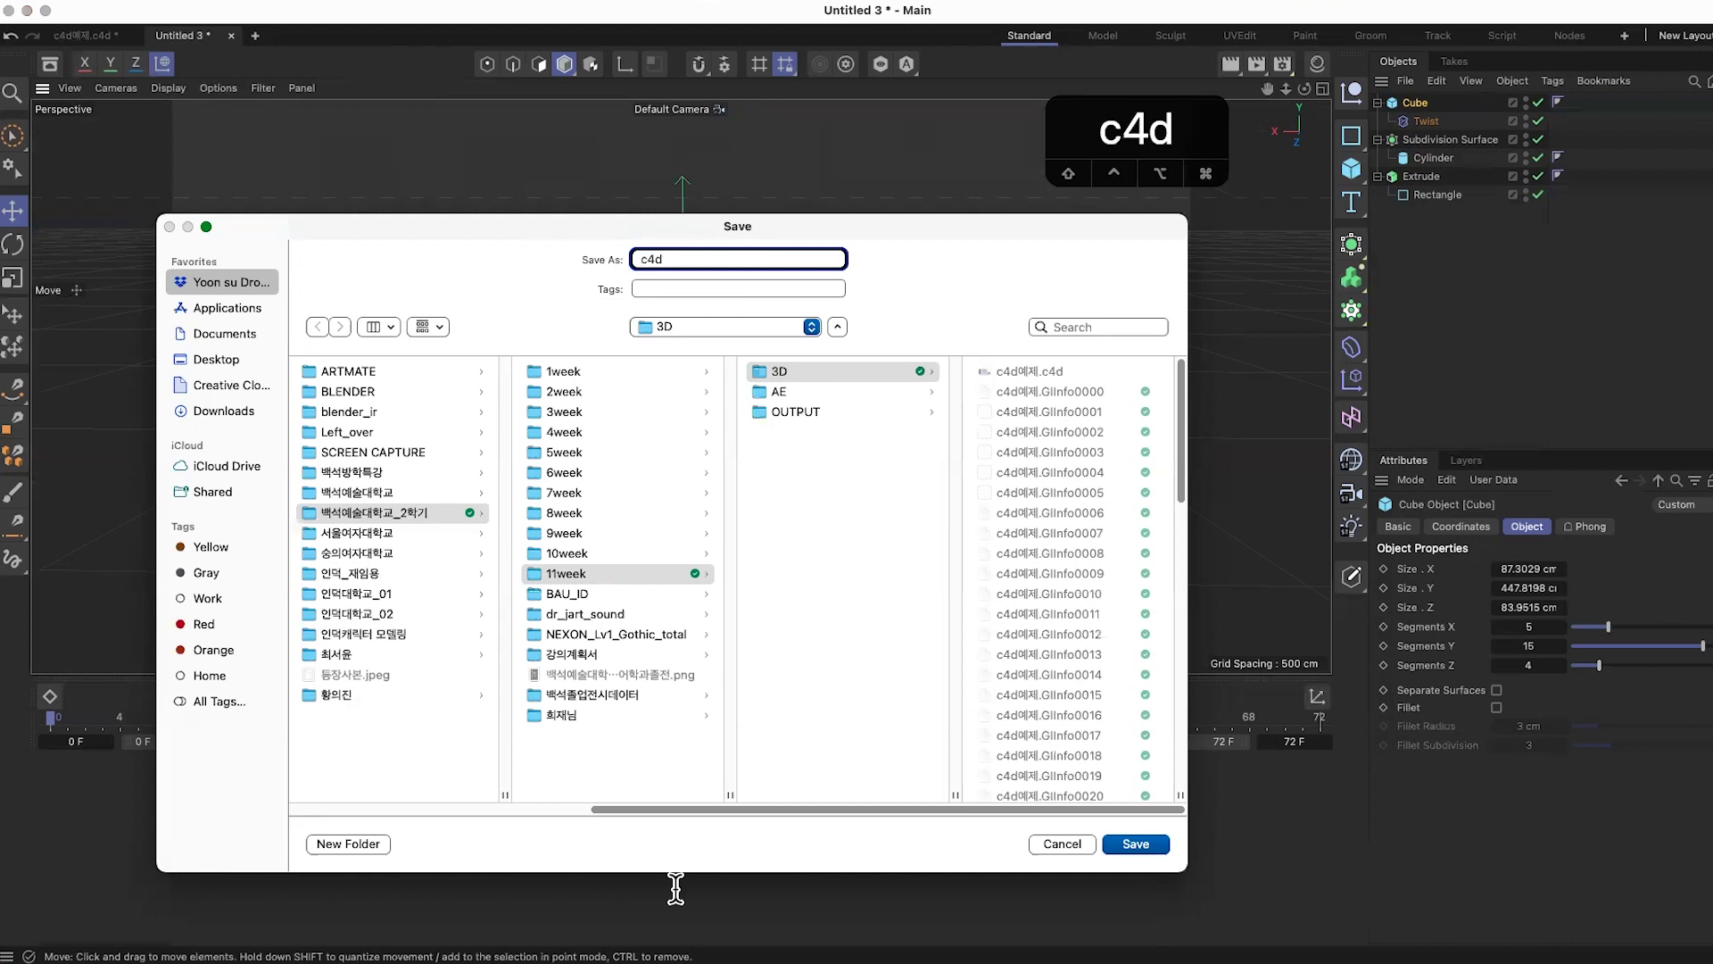
pyautogui.write('d')
pyautogui.press('BackSpace')
pyautogui.write('ㅇㅖ')
pyautogui.write('제_02')
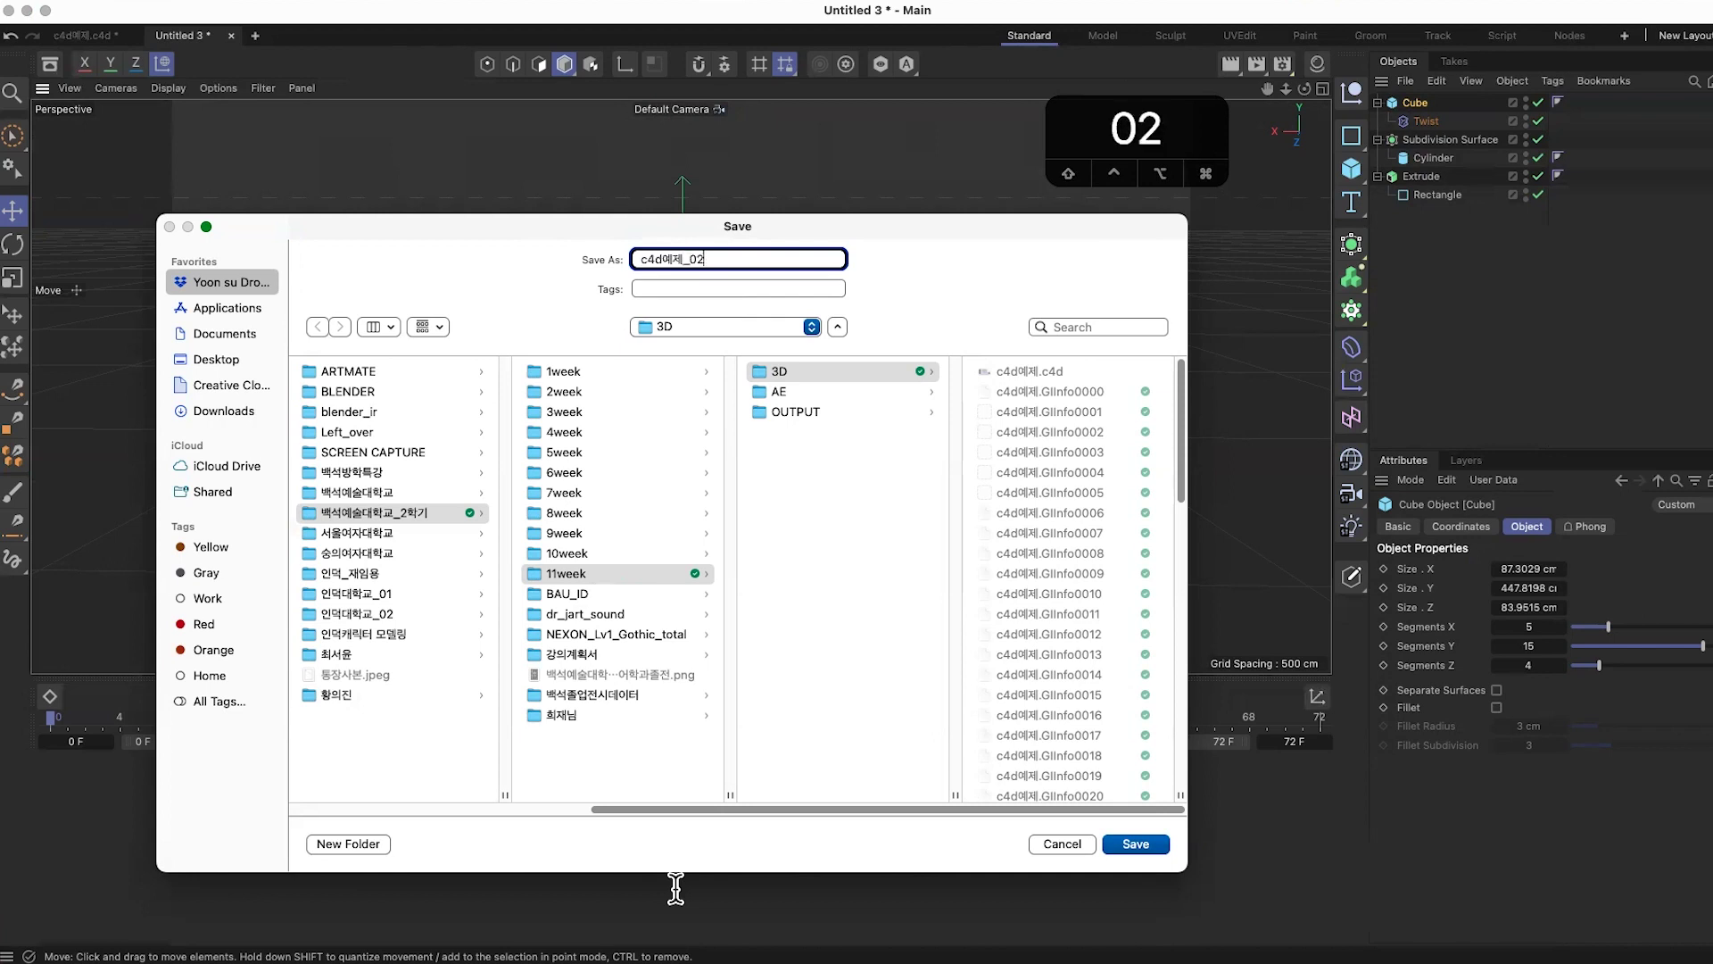
pyautogui.press('Return')
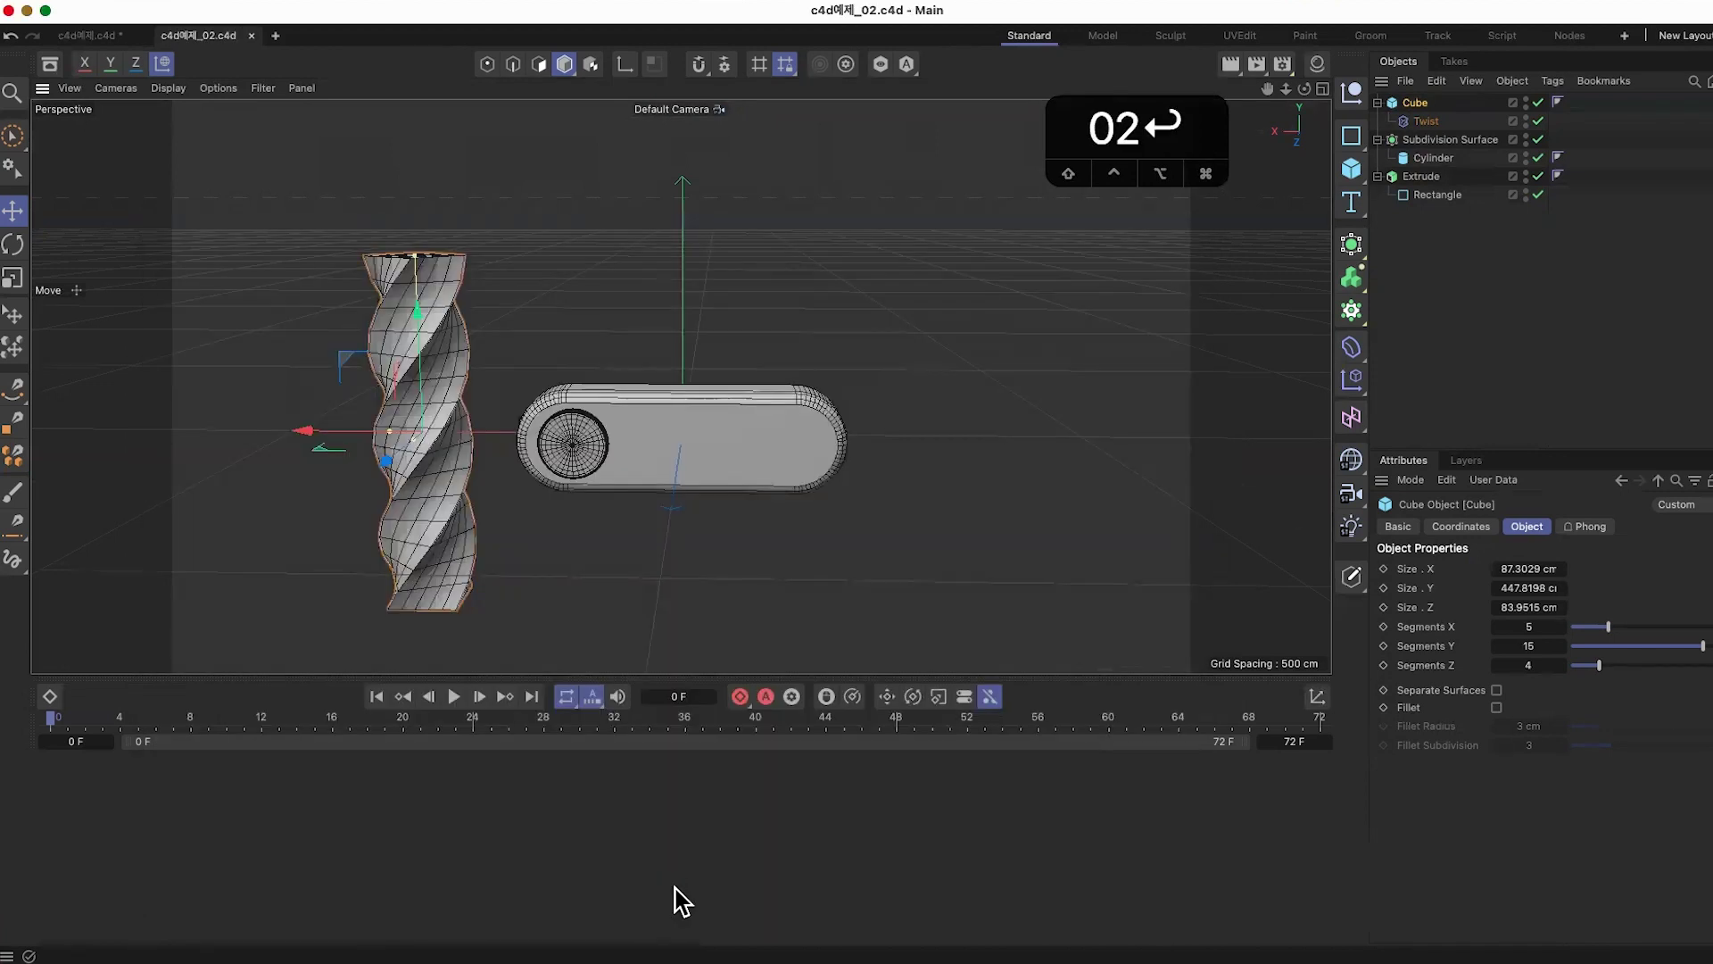
# Step: Examine the ring object in the c4d예제 example scene and return to the c4d예제_02 project
pyautogui.click(105, 36)
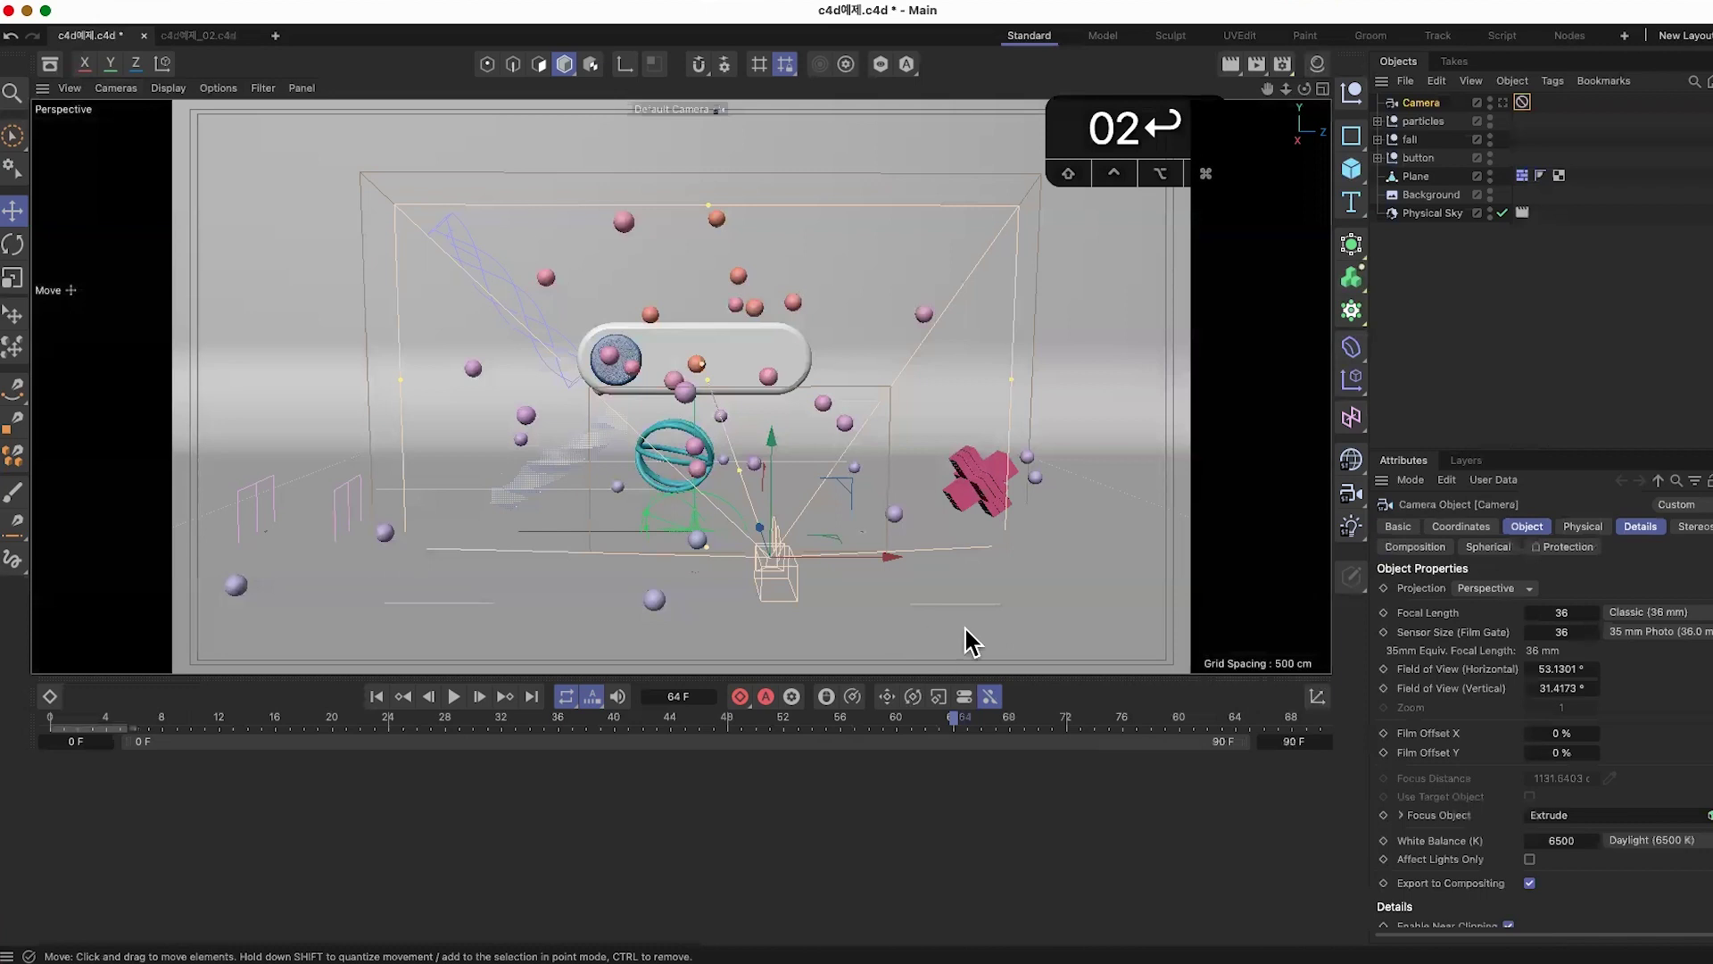
pyautogui.click(696, 491)
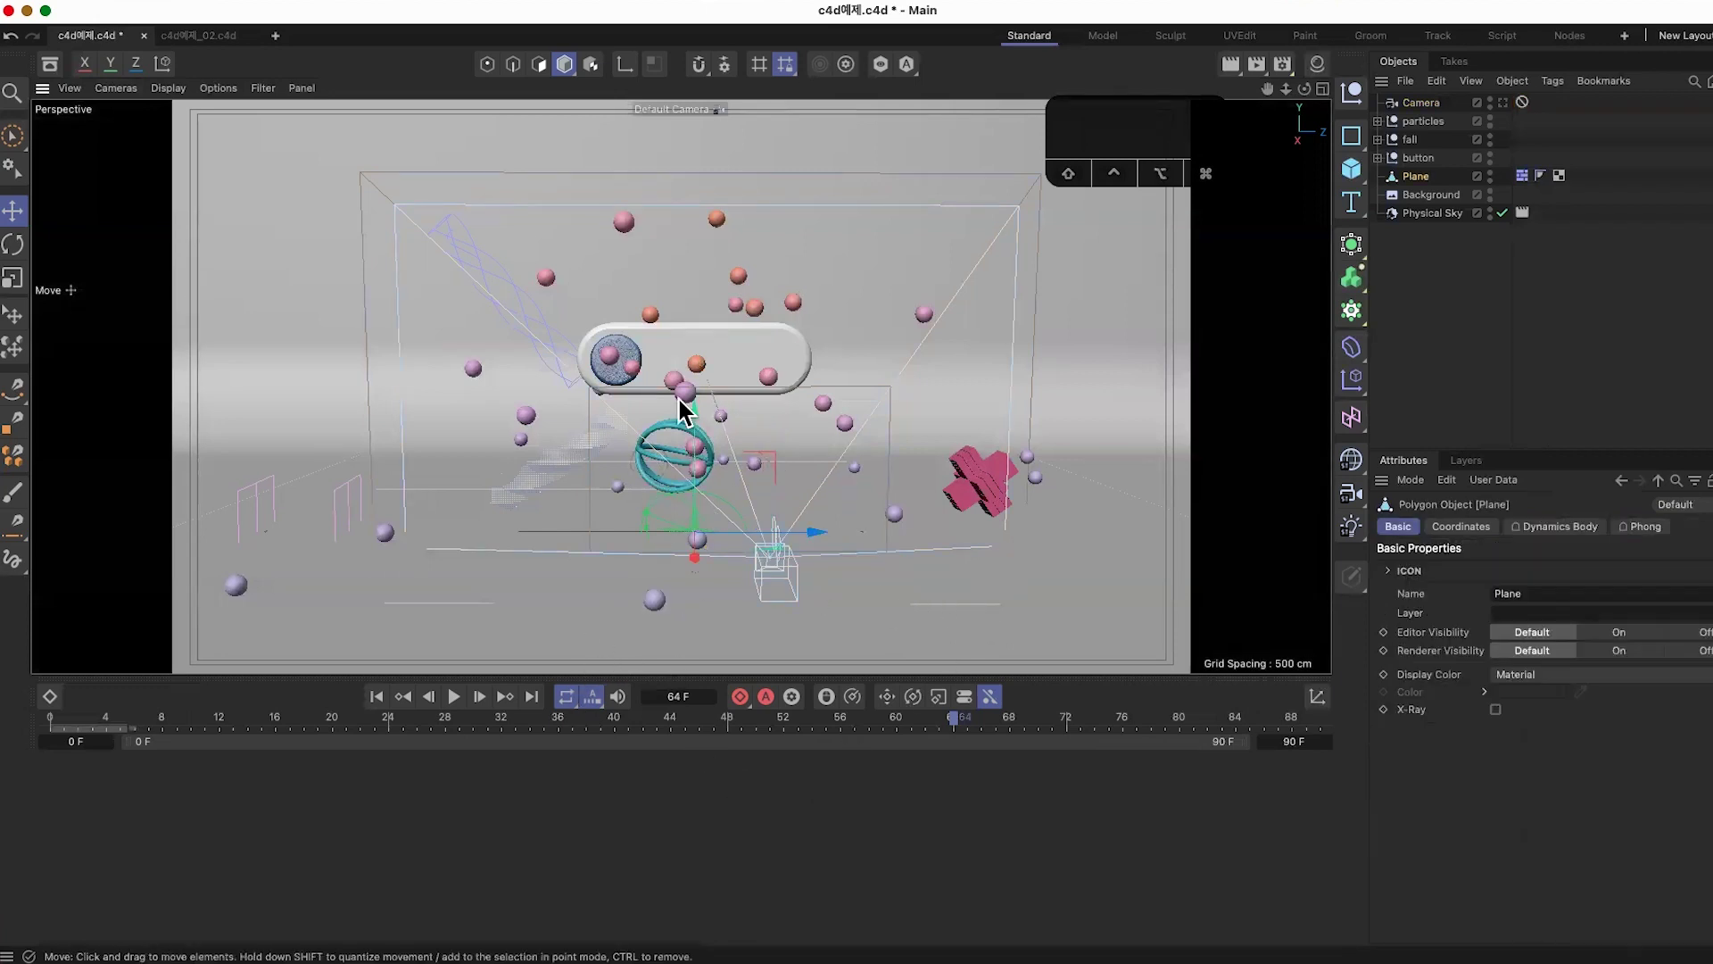
pyautogui.click(198, 36)
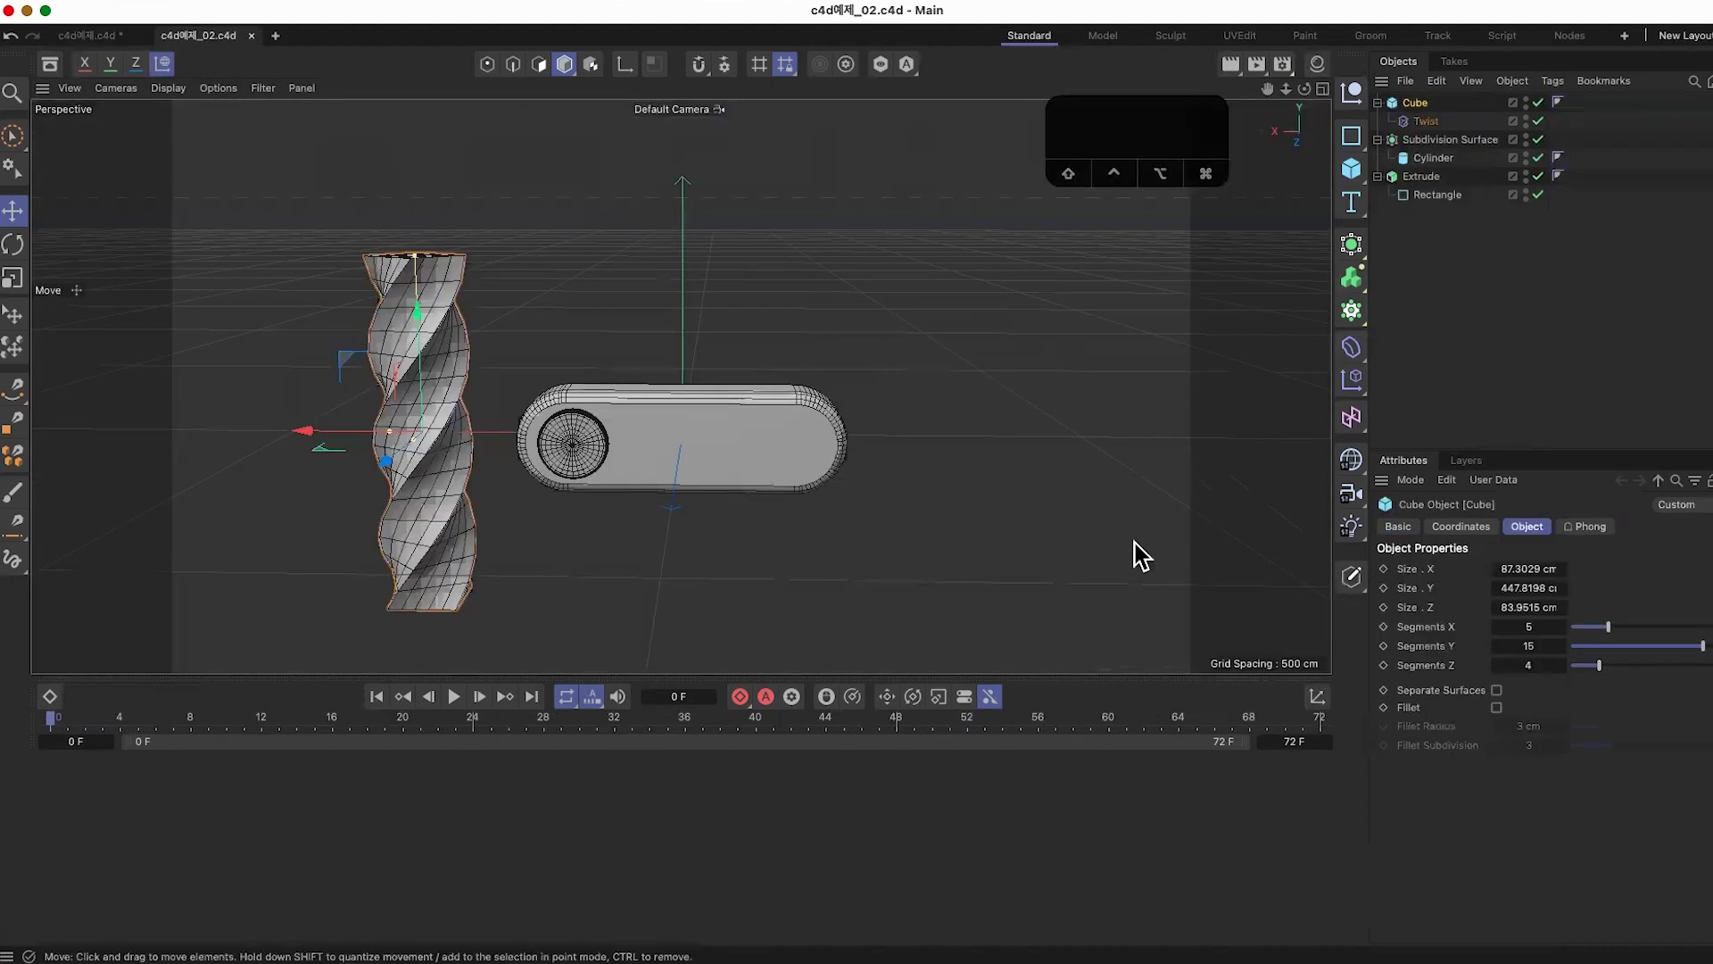
# Step: Add a Torus with a 77 cm ring radius and 7 cm pipe radius, and move it in front of the button body
pyautogui.click(1368, 170)
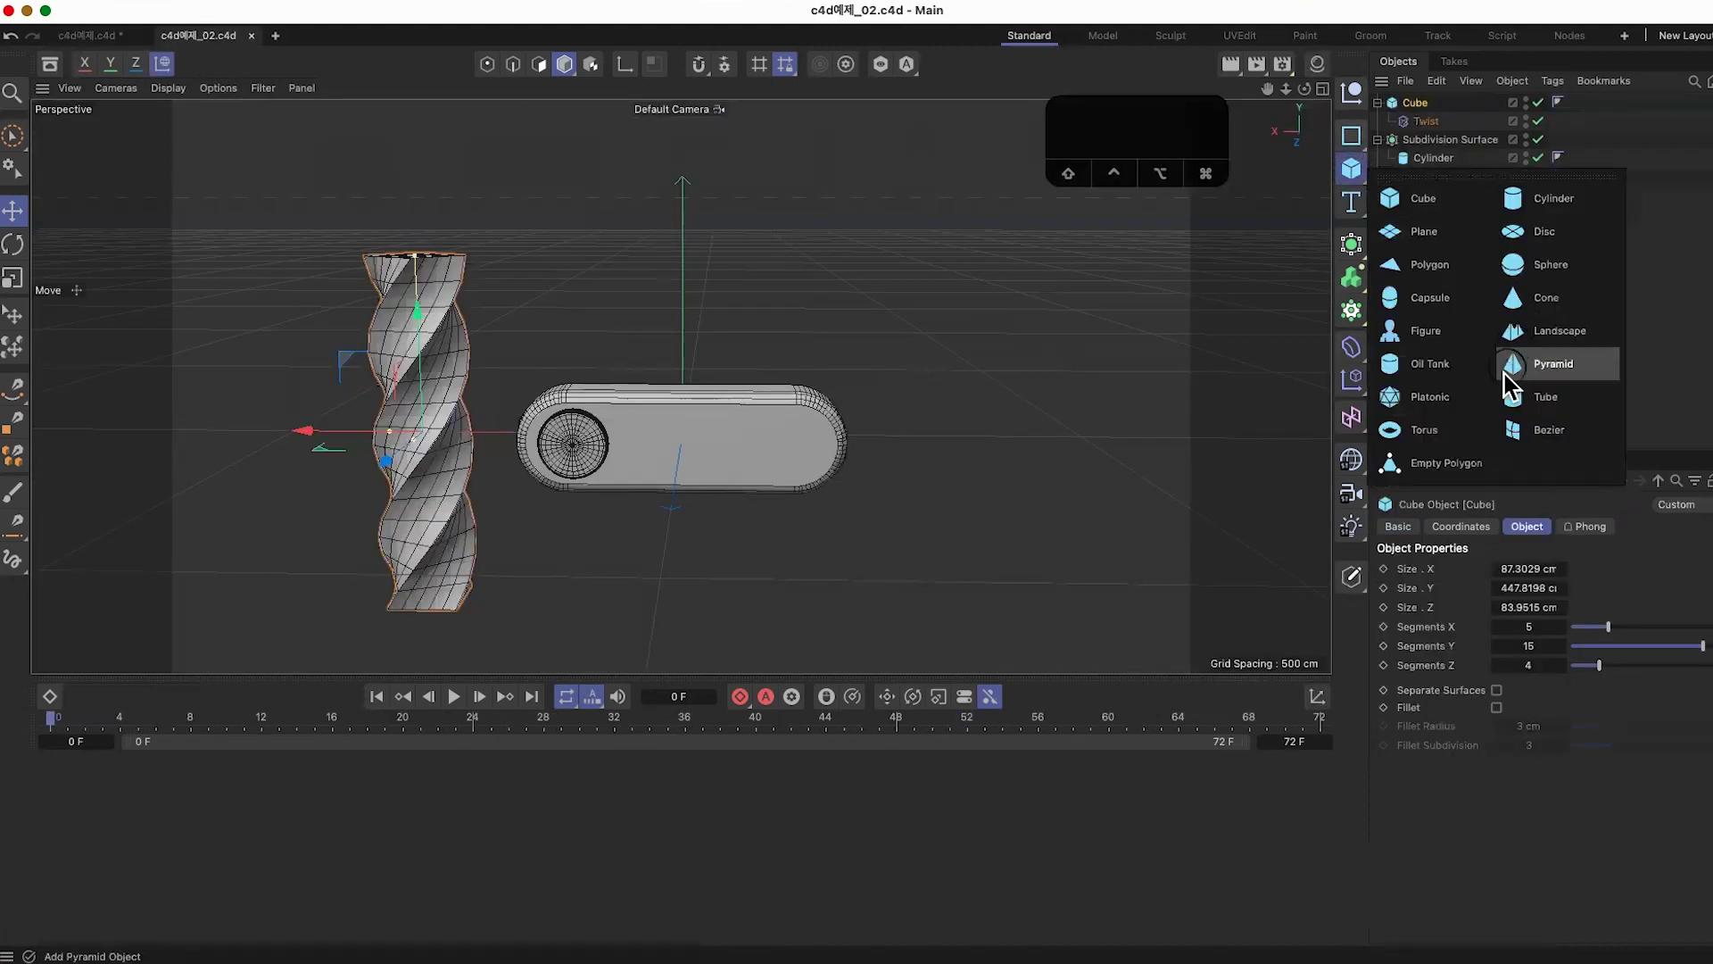
pyautogui.click(1419, 433)
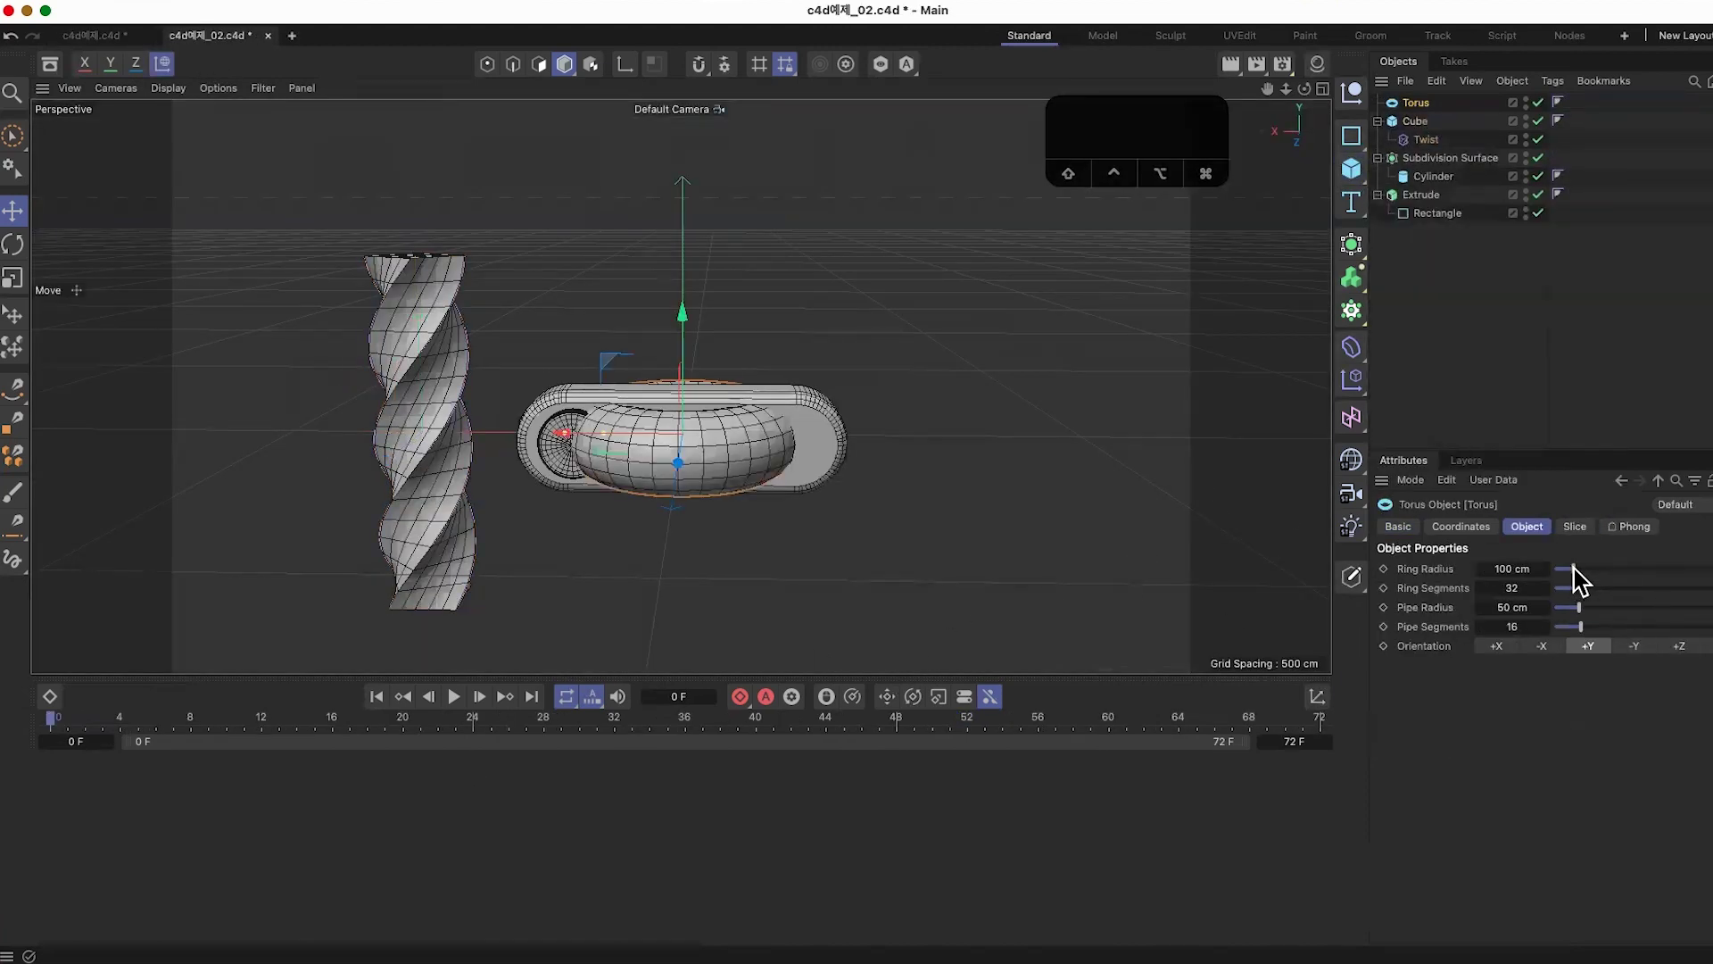
pyautogui.moveTo(1569, 570); pyautogui.dragTo(1595, 571)
pyautogui.moveTo(924, 591)
pyautogui.keyDown('alt'); pyautogui.mouseDown()
pyautogui.moveTo(922, 643)
pyautogui.moveTo(920, 615)
pyautogui.mouseUp(); pyautogui.keyUp('alt')
pyautogui.moveTo(1568, 569); pyautogui.dragTo(1557, 607)
pyautogui.moveTo(681, 466); pyautogui.dragTo(765, 650)
pyautogui.moveTo(1557, 609); pyautogui.dragTo(1563, 607)
pyautogui.keyDown('alt'); pyautogui.moveTo(814, 650); pyautogui.dragTo(761, 574); pyautogui.keyUp('alt')
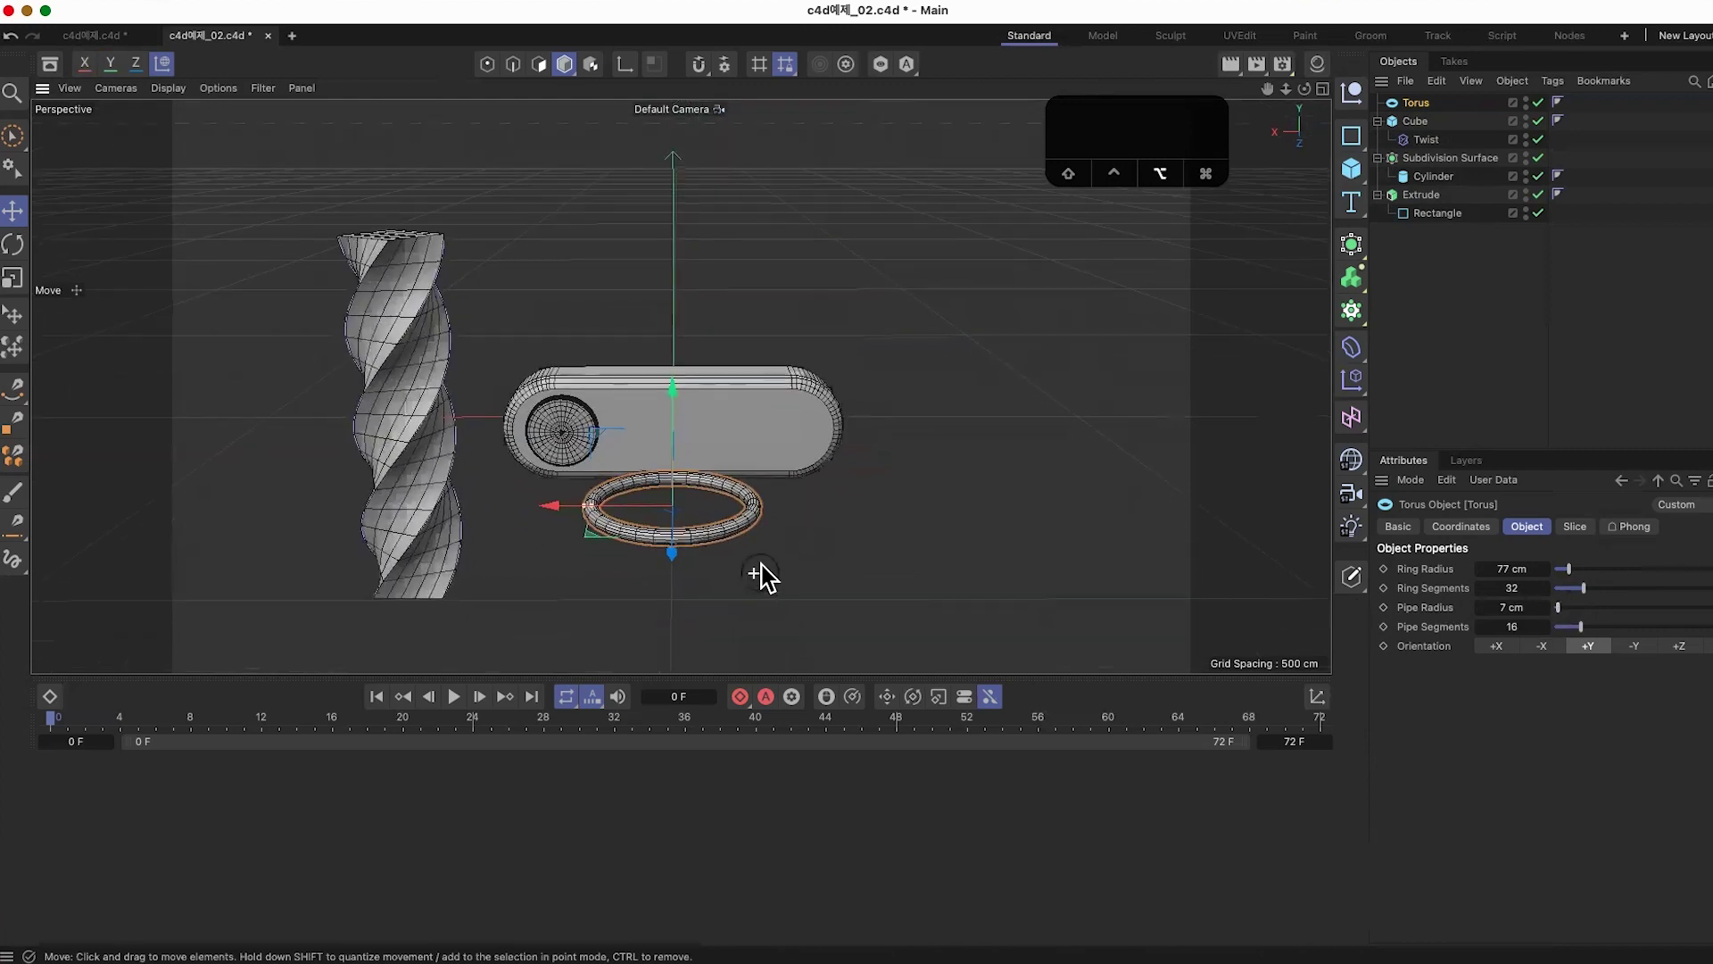
# Step: Add a Cloner and make the torus its child
pyautogui.click(1354, 316)
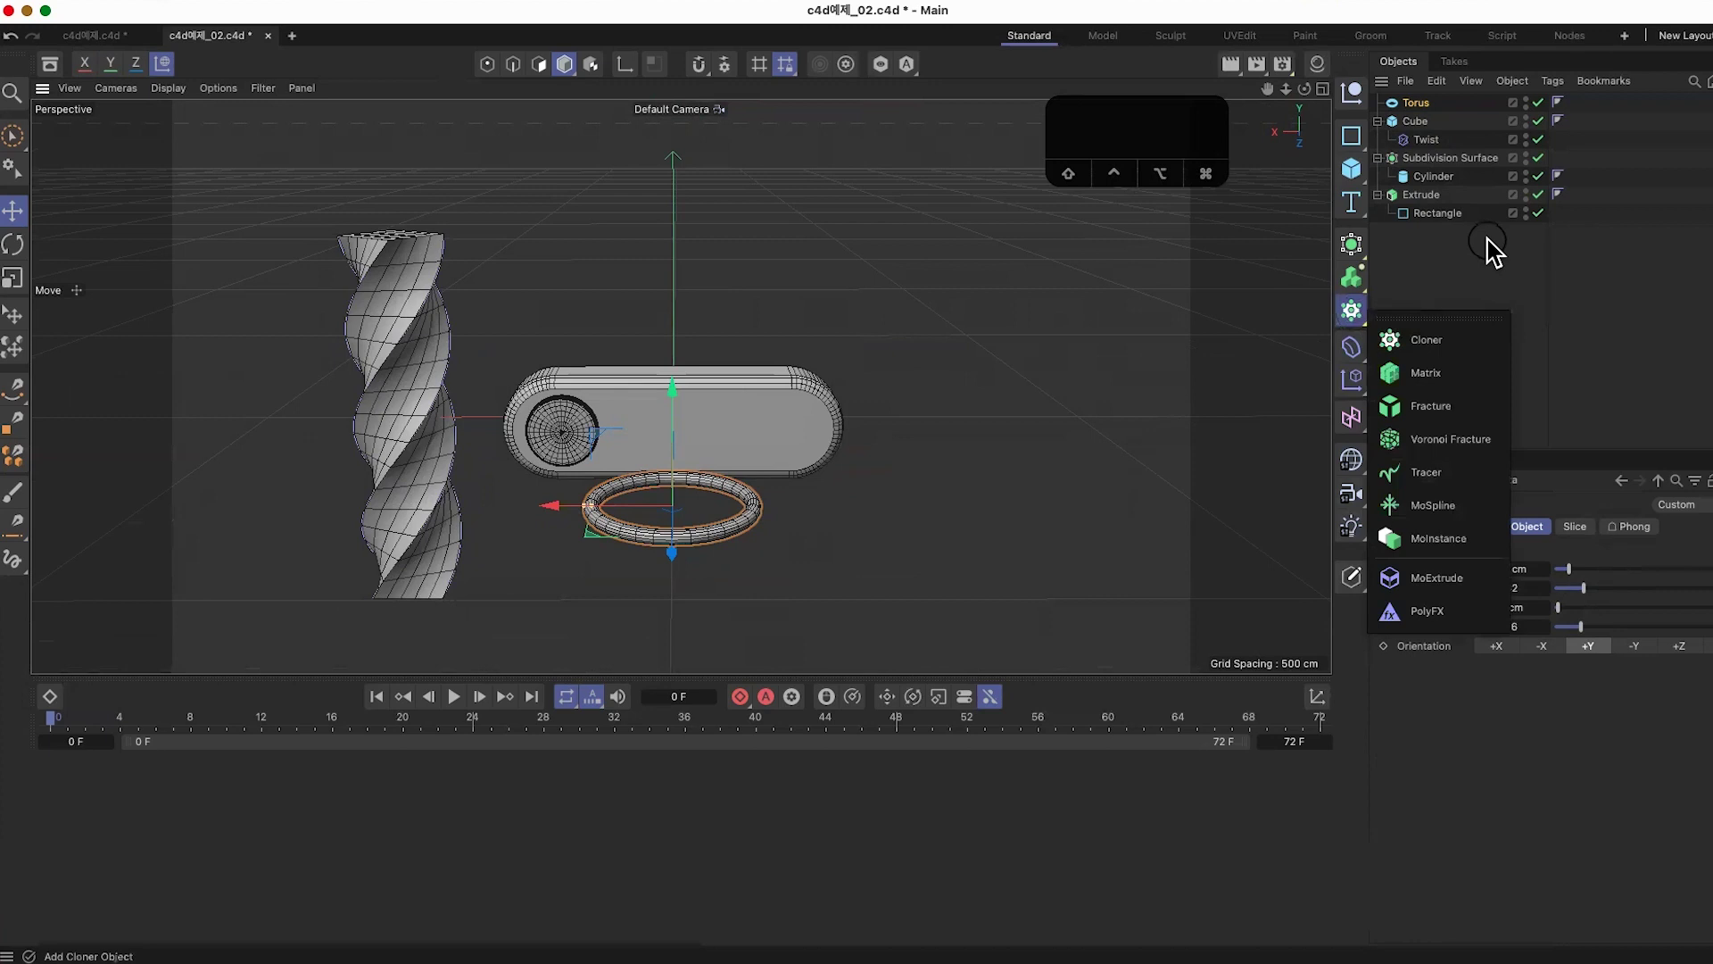
pyautogui.click(1446, 340)
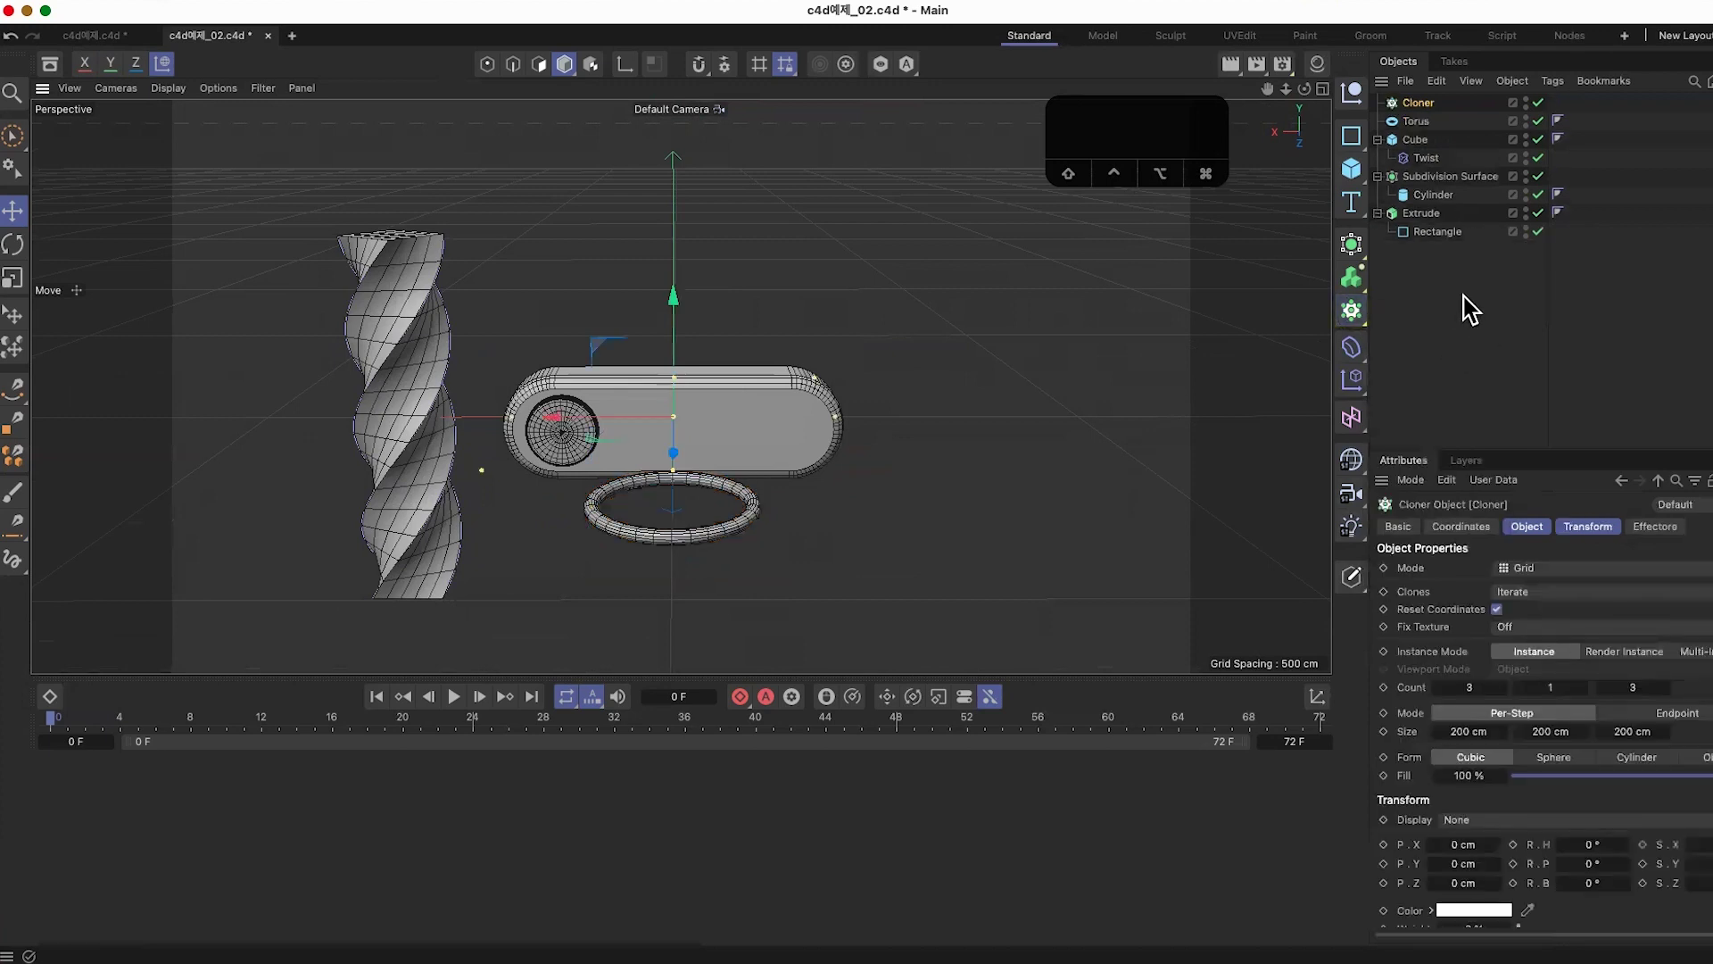
pyautogui.moveTo(1419, 114); pyautogui.dragTo(1419, 112)
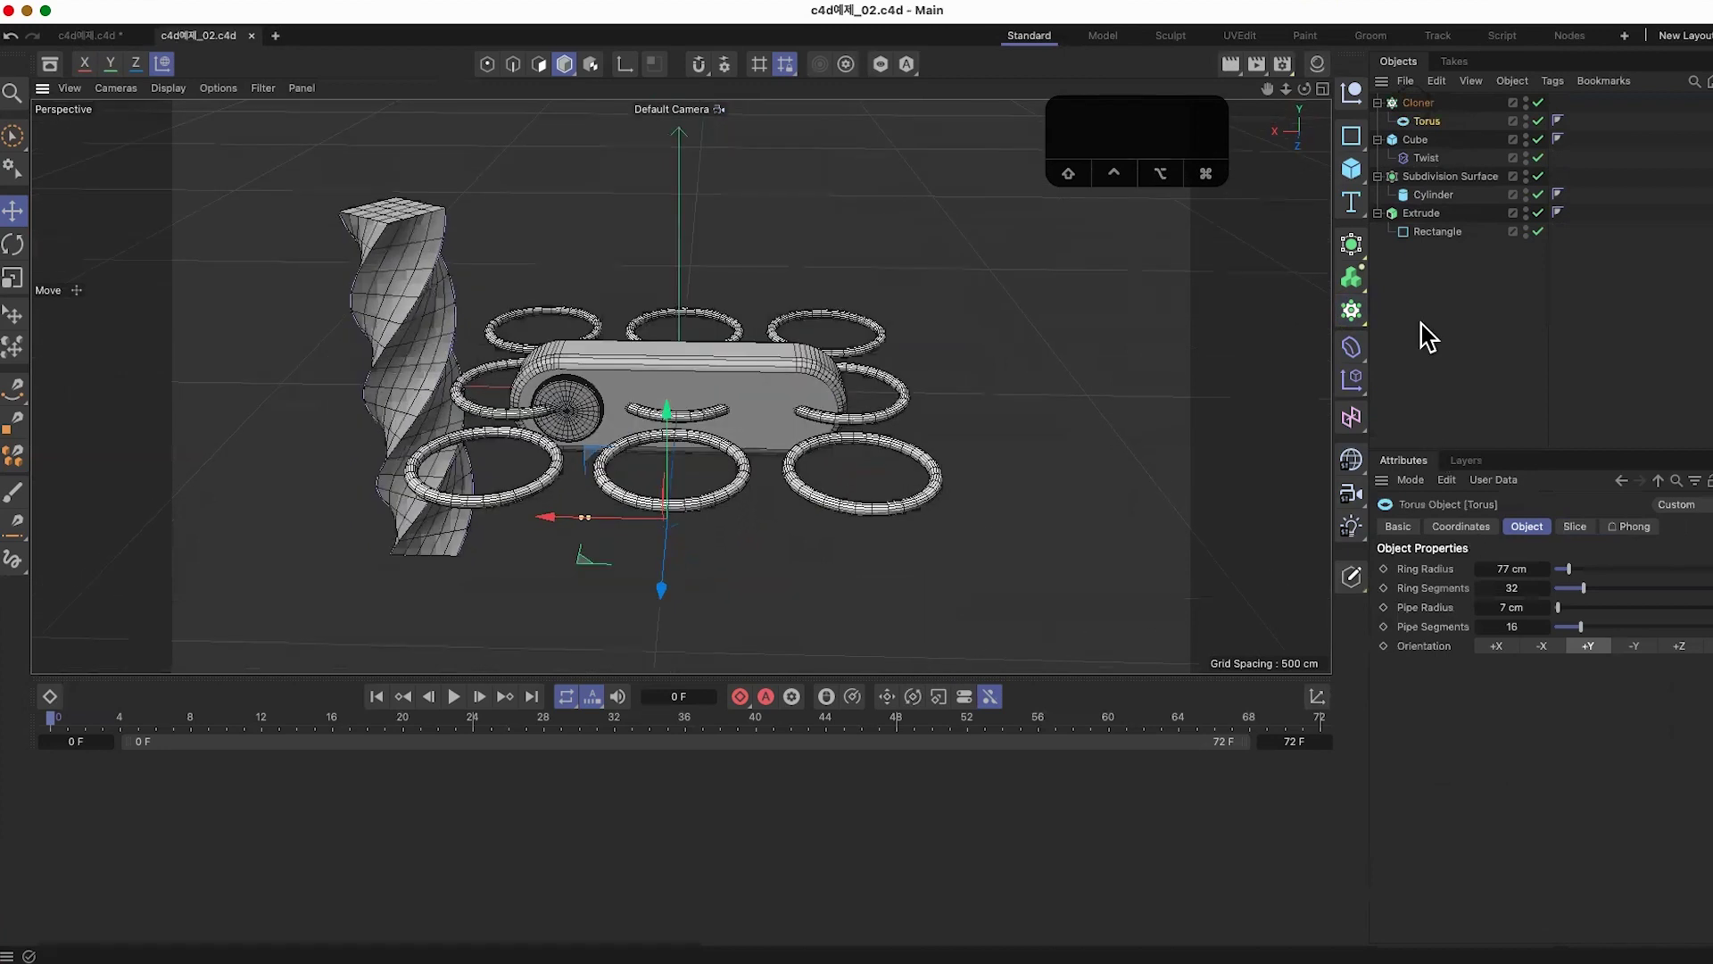
pyautogui.click(1419, 103)
pyautogui.keyDown('alt'); pyautogui.moveTo(906, 554); pyautogui.dragTo(721, 830); pyautogui.keyUp('alt')
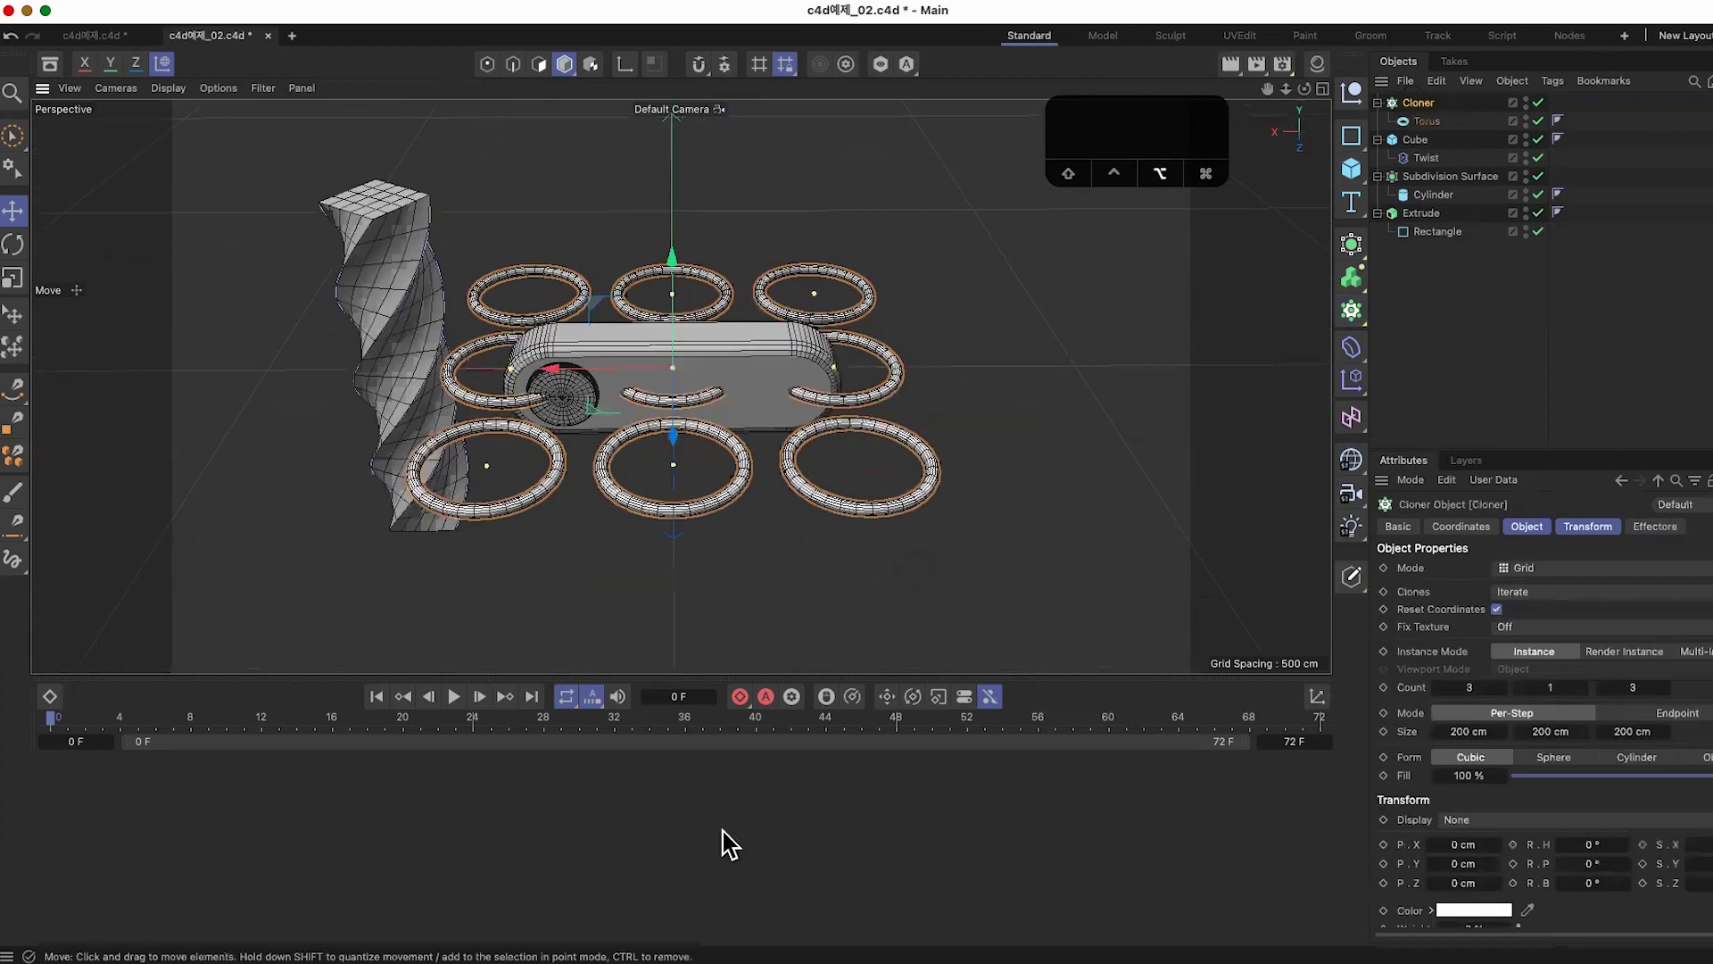
pyautogui.keyDown('alt'); pyautogui.moveTo(980, 546); pyautogui.dragTo(555, 911); pyautogui.keyUp('alt')
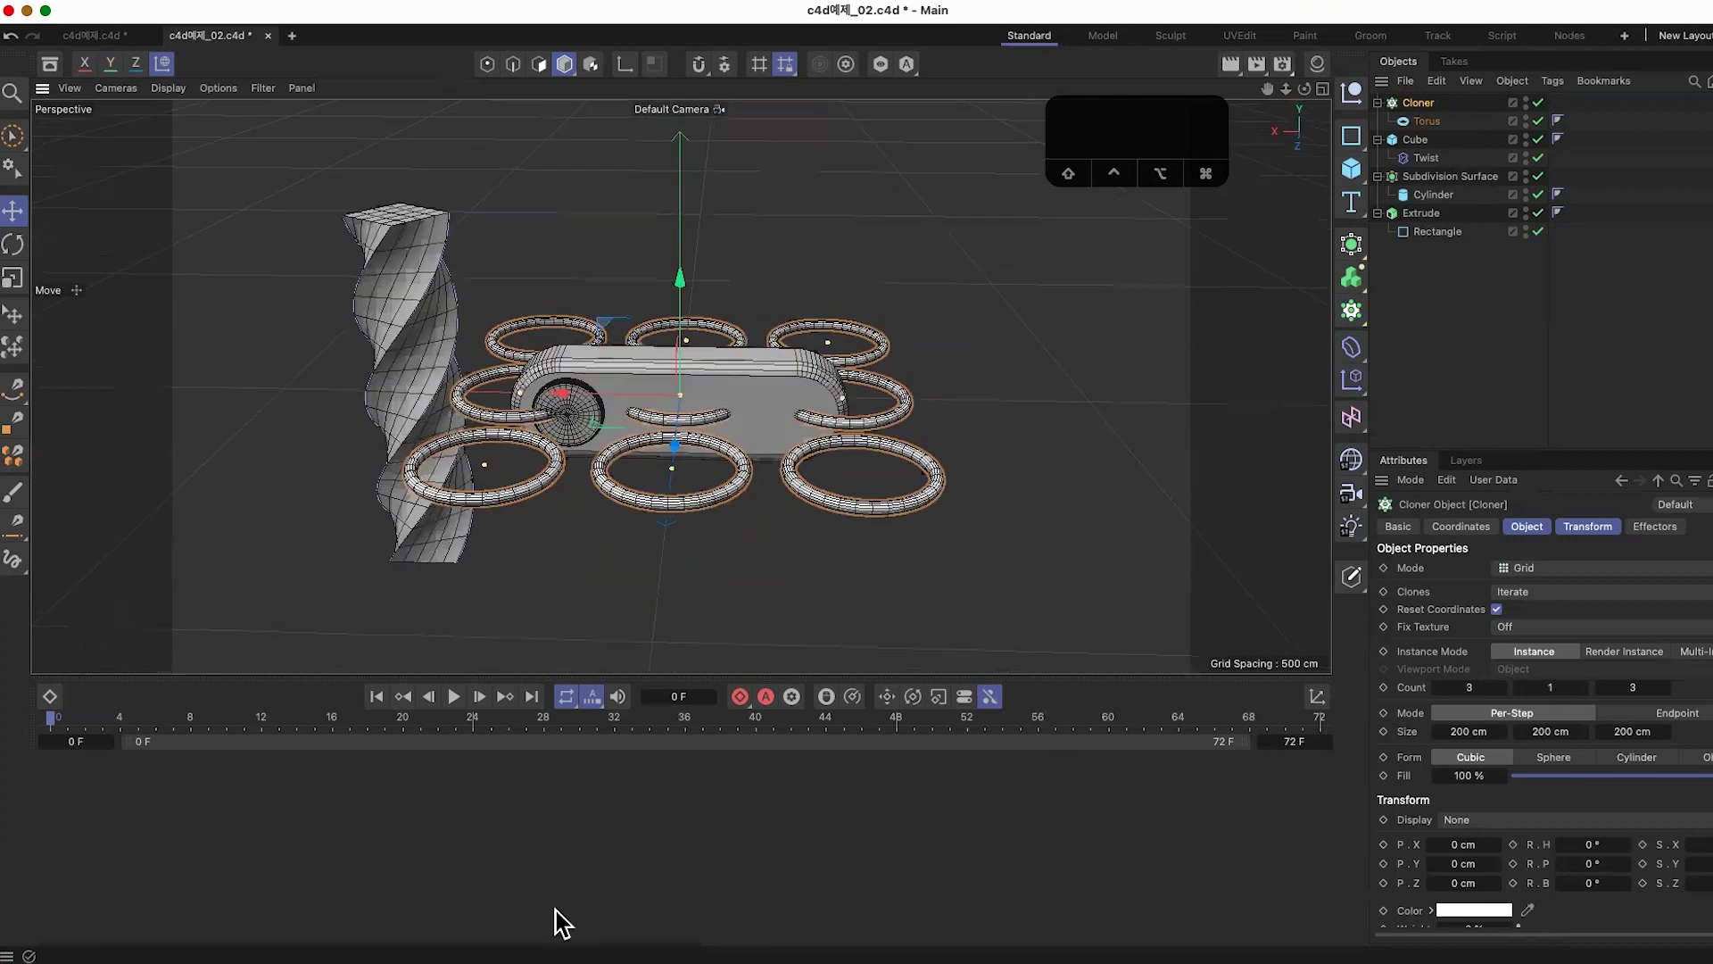
# Step: Set the cloner to Radial mode with a radius of 0 cm and the ZY plane
pyautogui.click(1538, 571)
pyautogui.click(1544, 624)
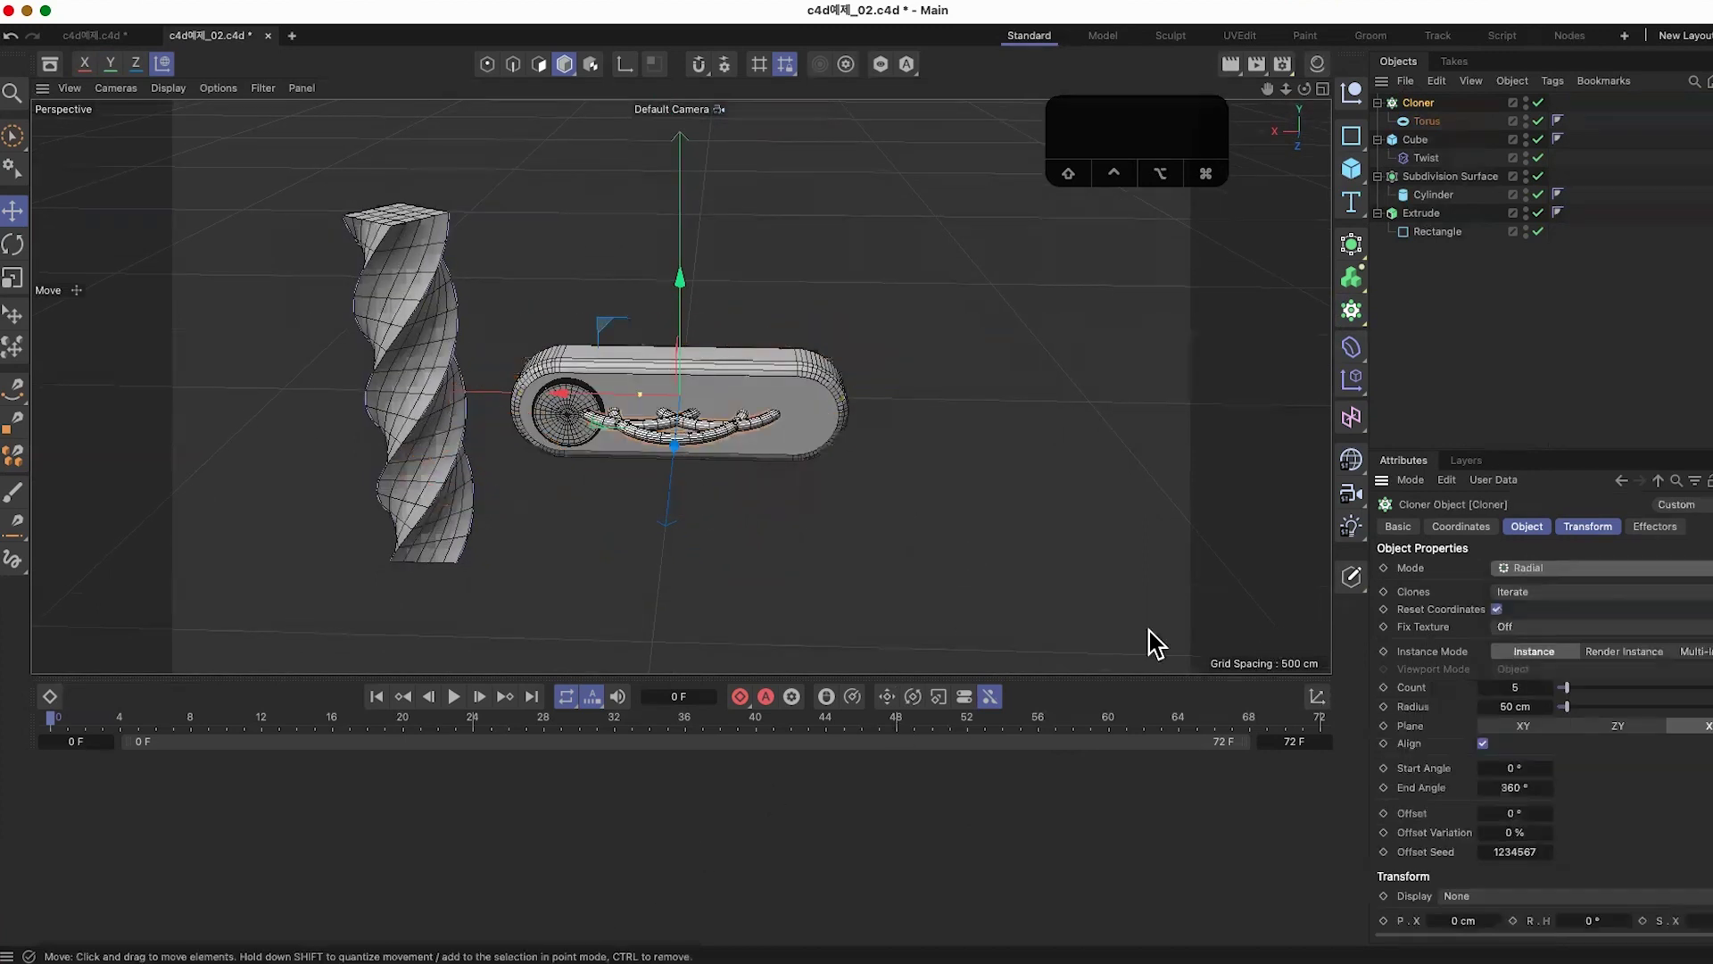
pyautogui.keyDown('alt'); pyautogui.moveTo(872, 643); pyautogui.dragTo(872, 660); pyautogui.keyUp('alt')
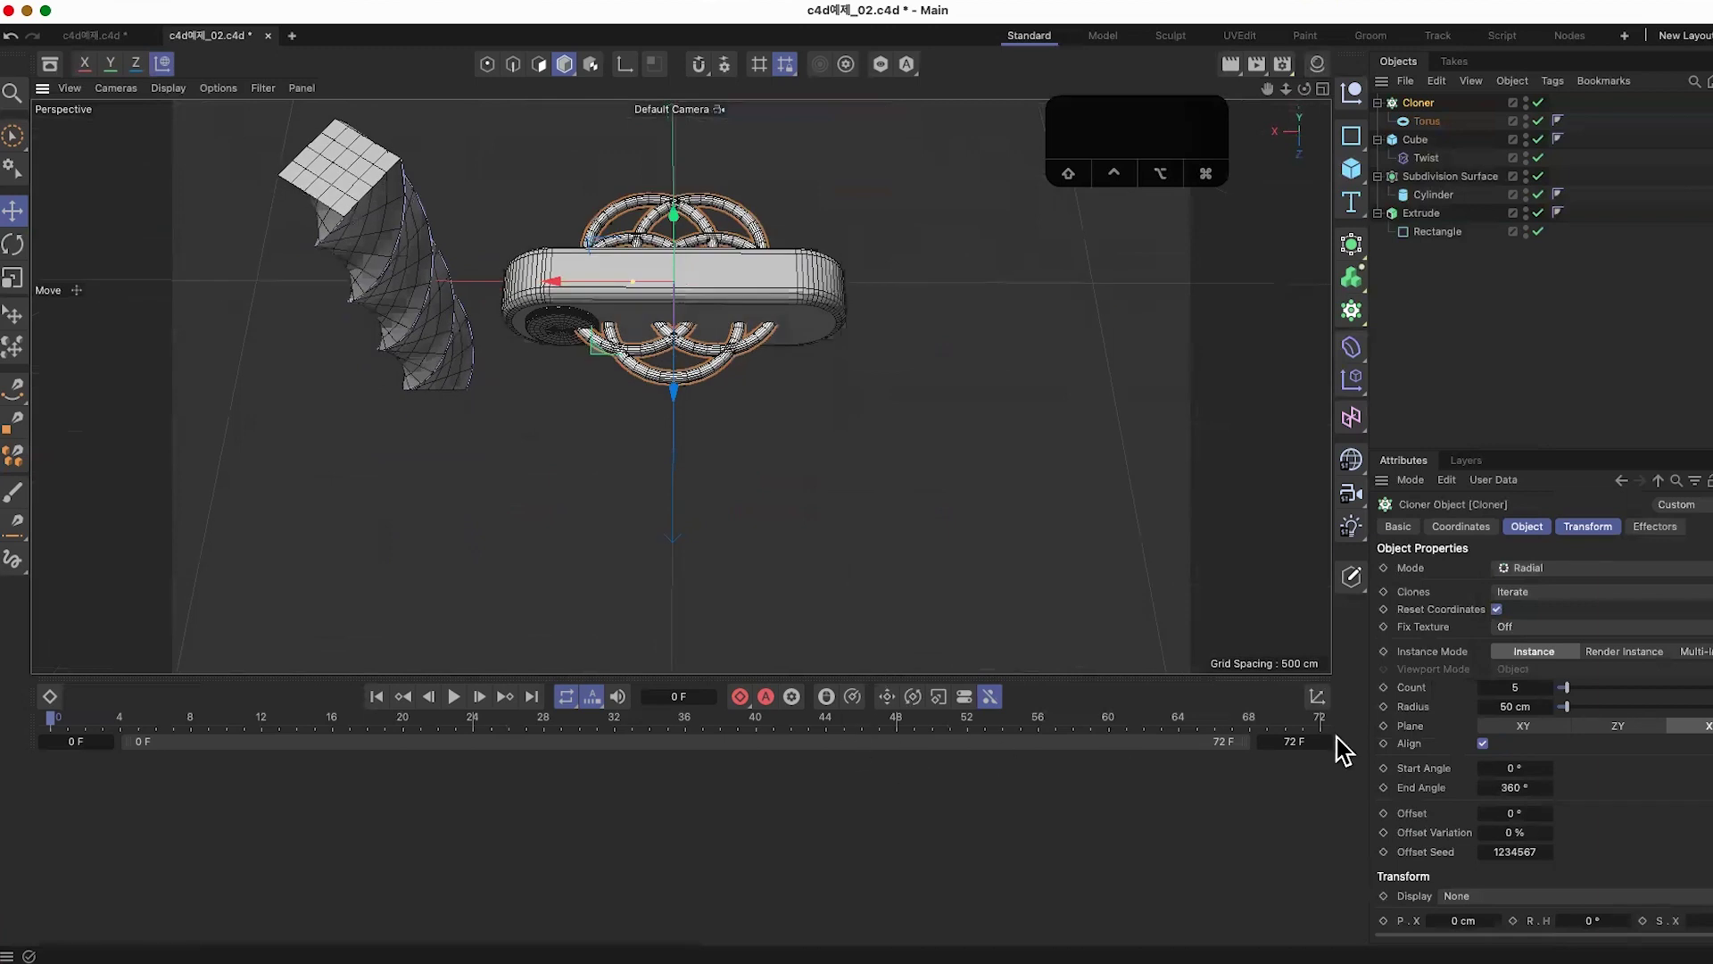
pyautogui.moveTo(1573, 705); pyautogui.dragTo(1605, 707)
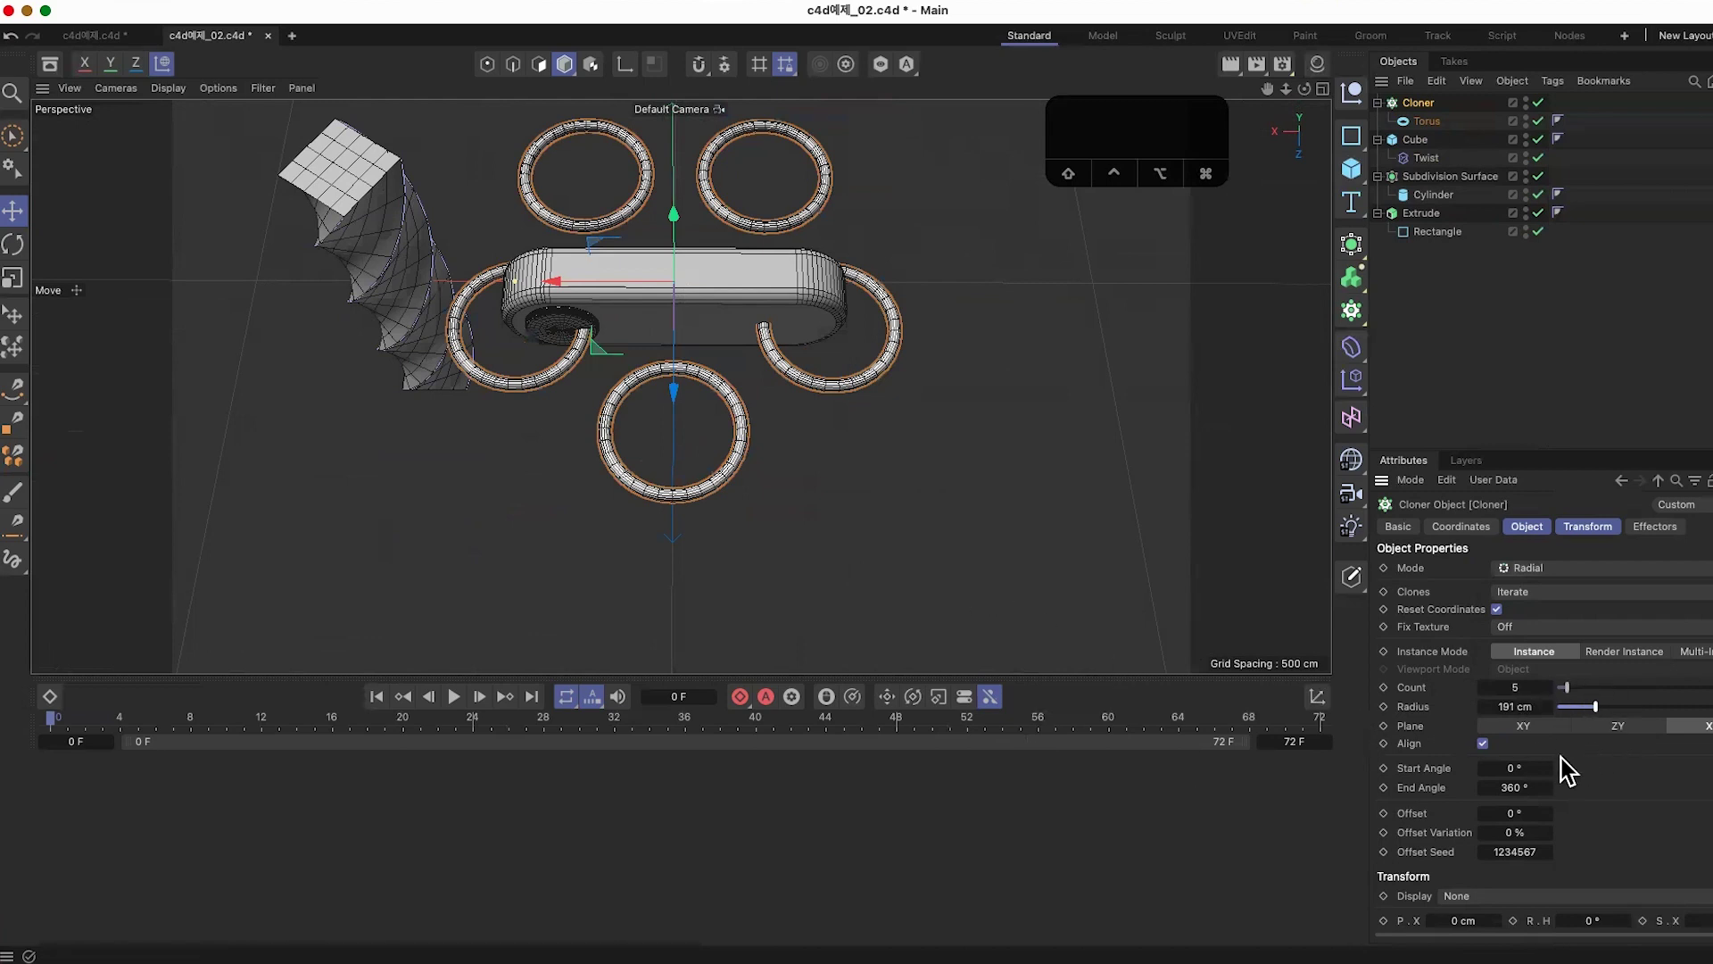
pyautogui.moveTo(1589, 705); pyautogui.dragTo(1559, 707)
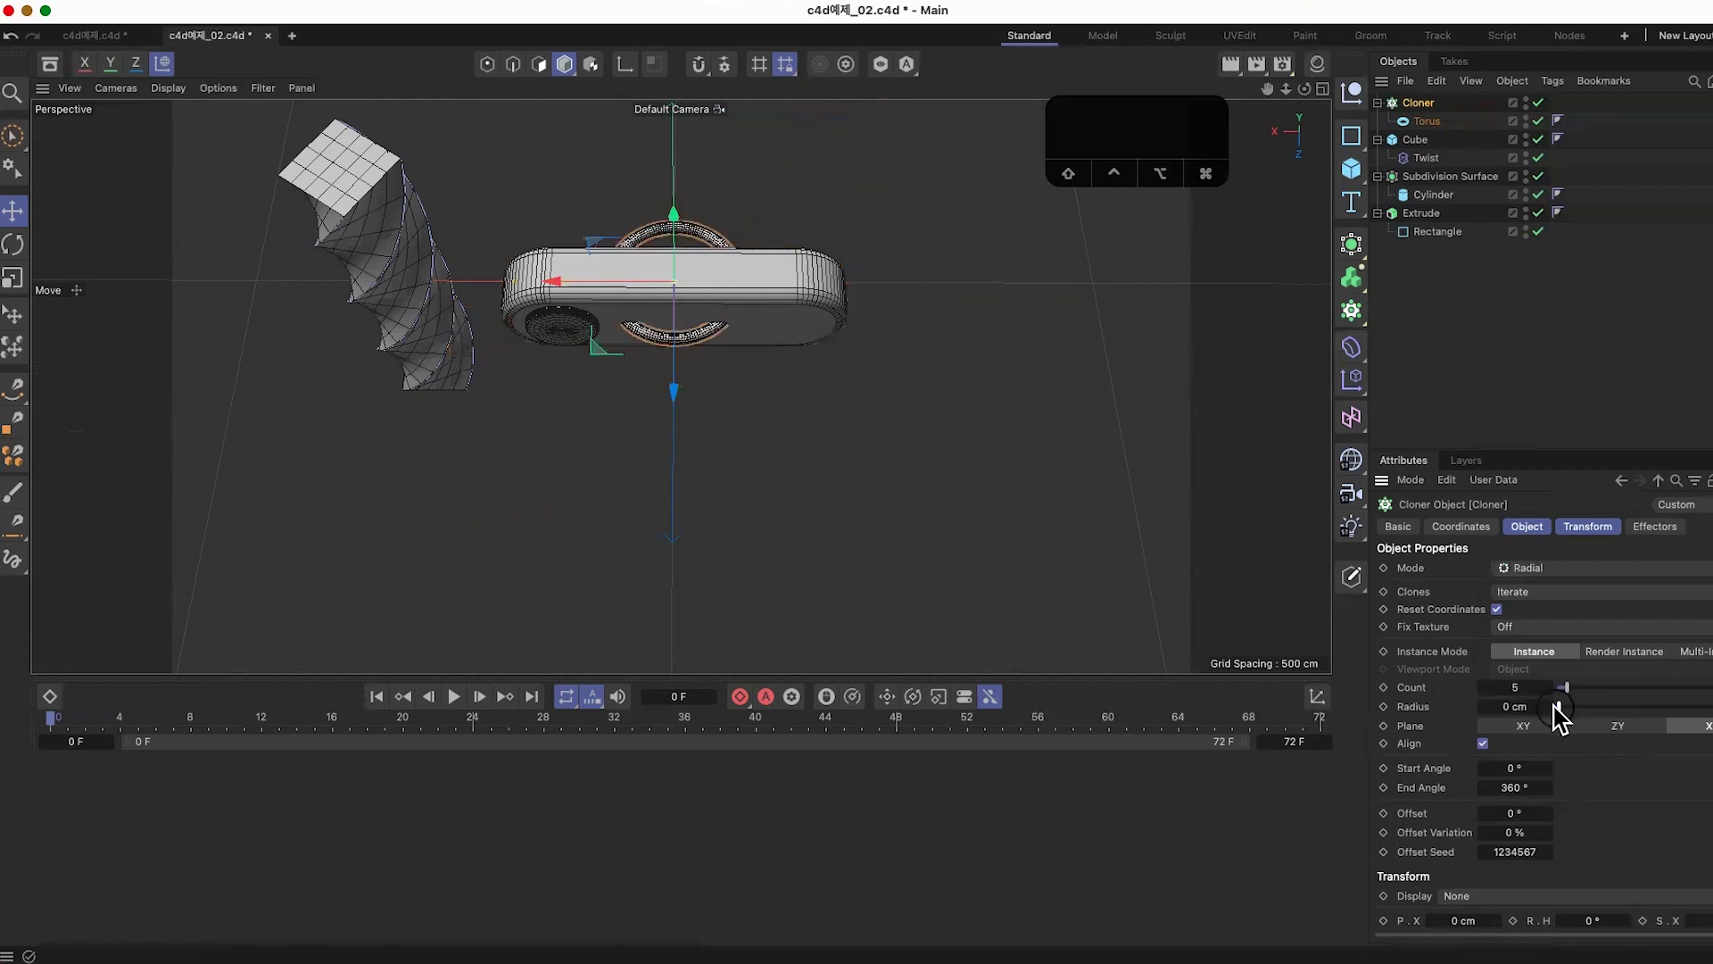
pyautogui.click(1615, 725)
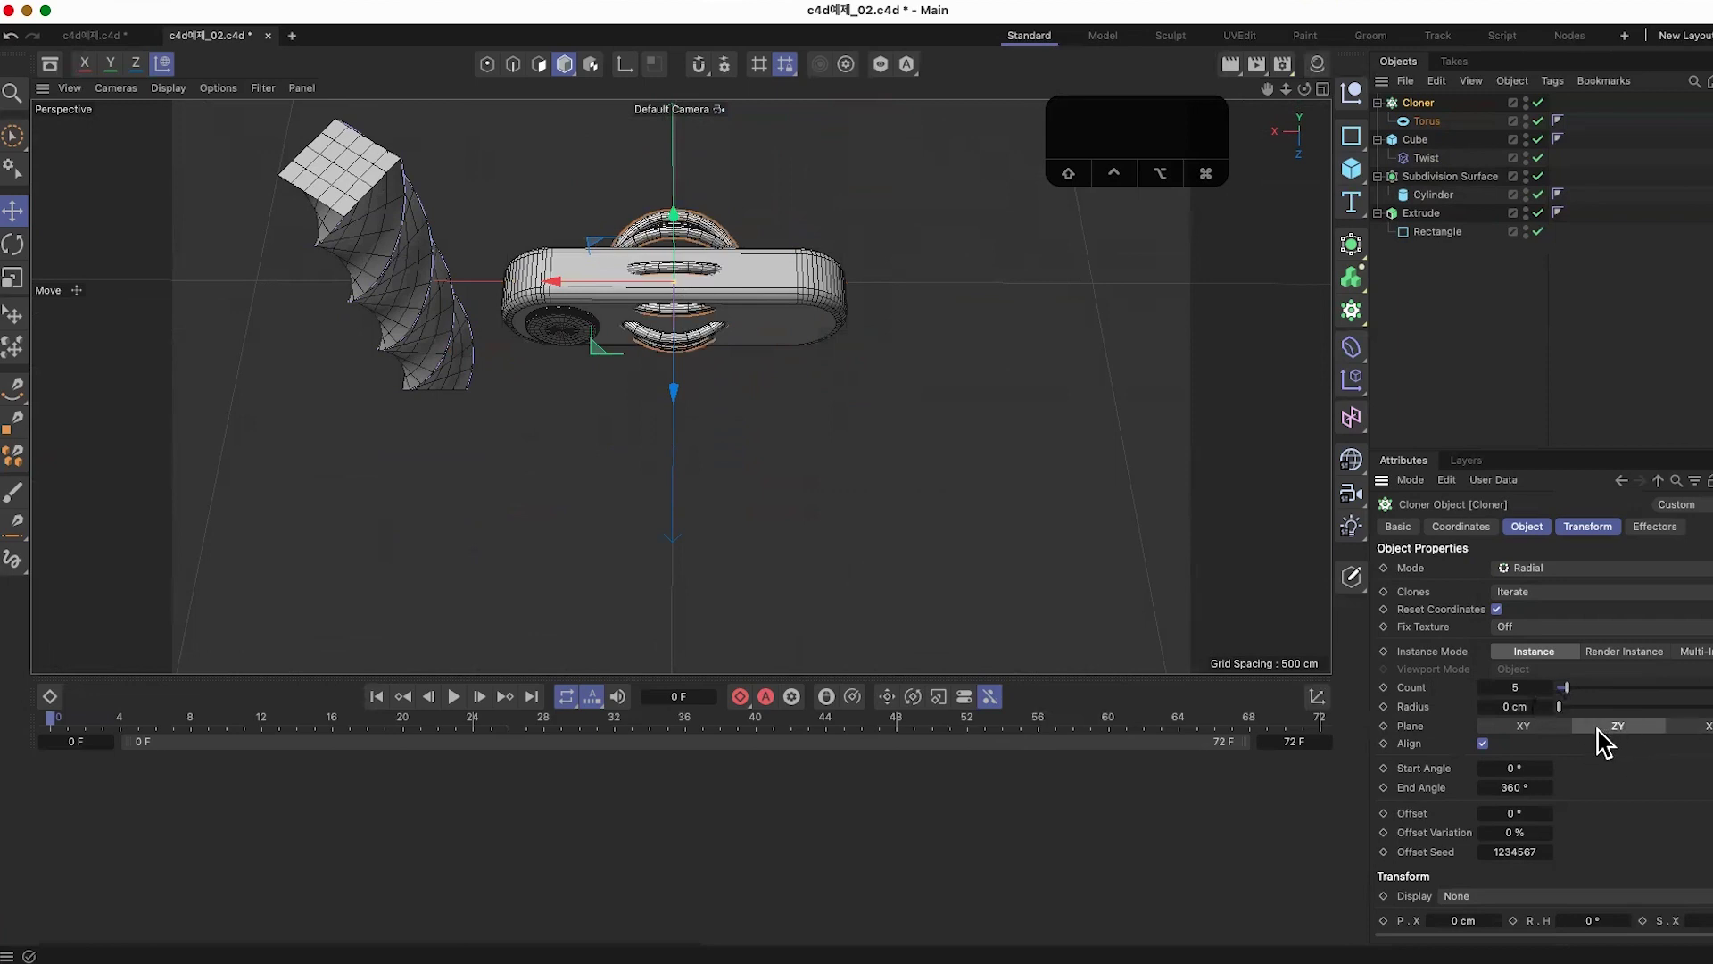
pyautogui.keyDown('alt'); pyautogui.moveTo(882, 528); pyautogui.dragTo(1000, 589); pyautogui.keyUp('alt')
pyautogui.keyDown('alt'); pyautogui.moveTo(1103, 679); pyautogui.dragTo(1160, 544); pyautogui.keyUp('alt')
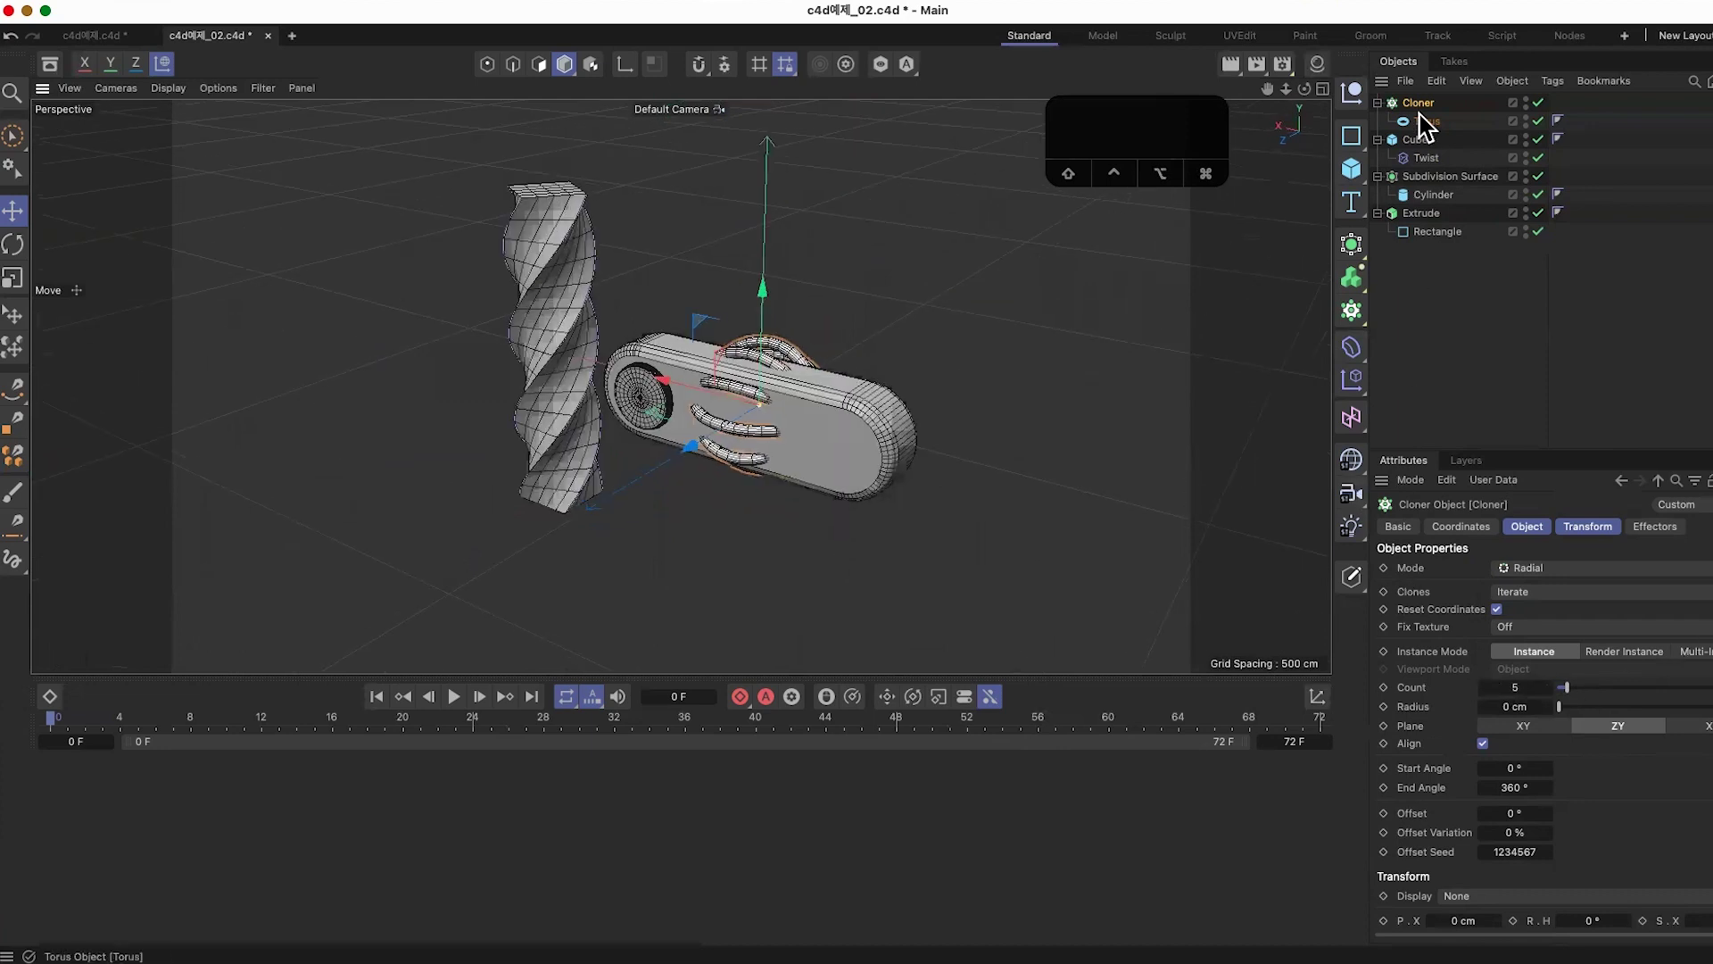
# Step: Move the ring cloner in front of the button body and set its count to 6
pyautogui.keyDown('alt'); pyautogui.moveTo(687, 454); pyautogui.dragTo(973, 558); pyautogui.keyUp('alt')
pyautogui.moveTo(1563, 687); pyautogui.dragTo(1571, 684)
pyautogui.keyDown('alt'); pyautogui.moveTo(1071, 615); pyautogui.dragTo(911, 625); pyautogui.keyUp('alt')
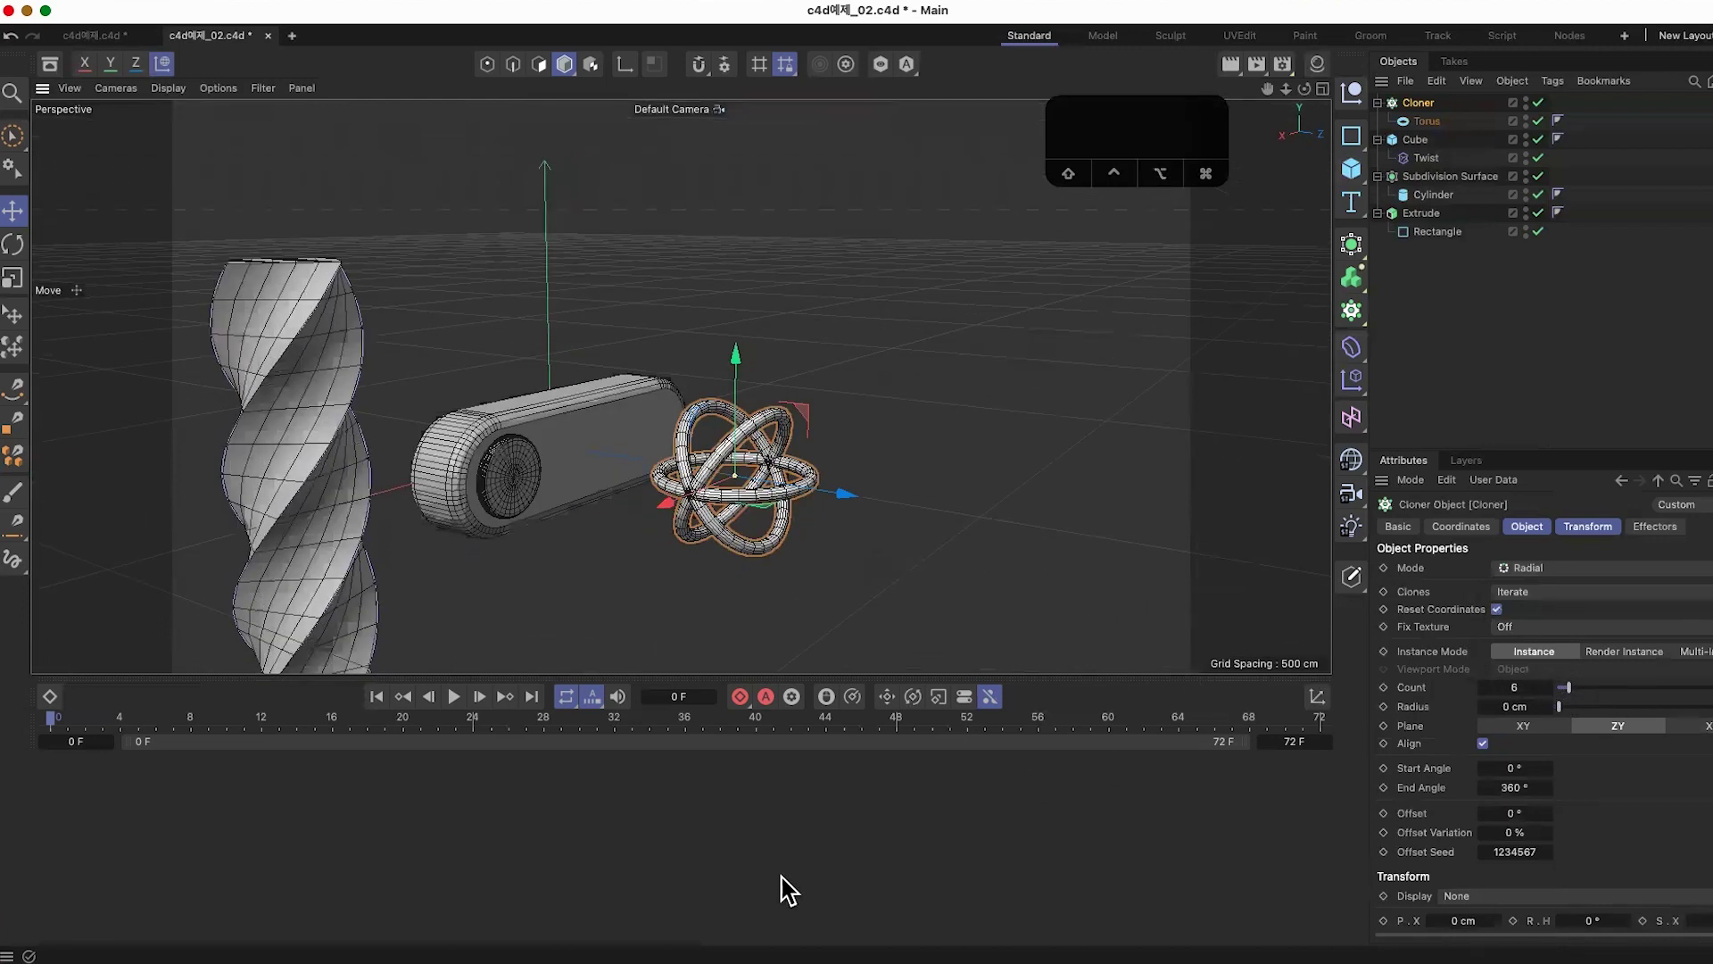
# Step: Position and rotate the ring cloner above the button body, and save the project
pyautogui.moveTo(1513, 785); pyautogui.dragTo(1551, 864)
pyautogui.keyDown('alt'); pyautogui.moveTo(1041, 666); pyautogui.dragTo(812, 291); pyautogui.keyUp('alt')
pyautogui.press('r')
pyautogui.keyDown('alt'); pyautogui.moveTo(952, 516); pyautogui.dragTo(1014, 600); pyautogui.keyUp('alt')
pyautogui.press('super+s')
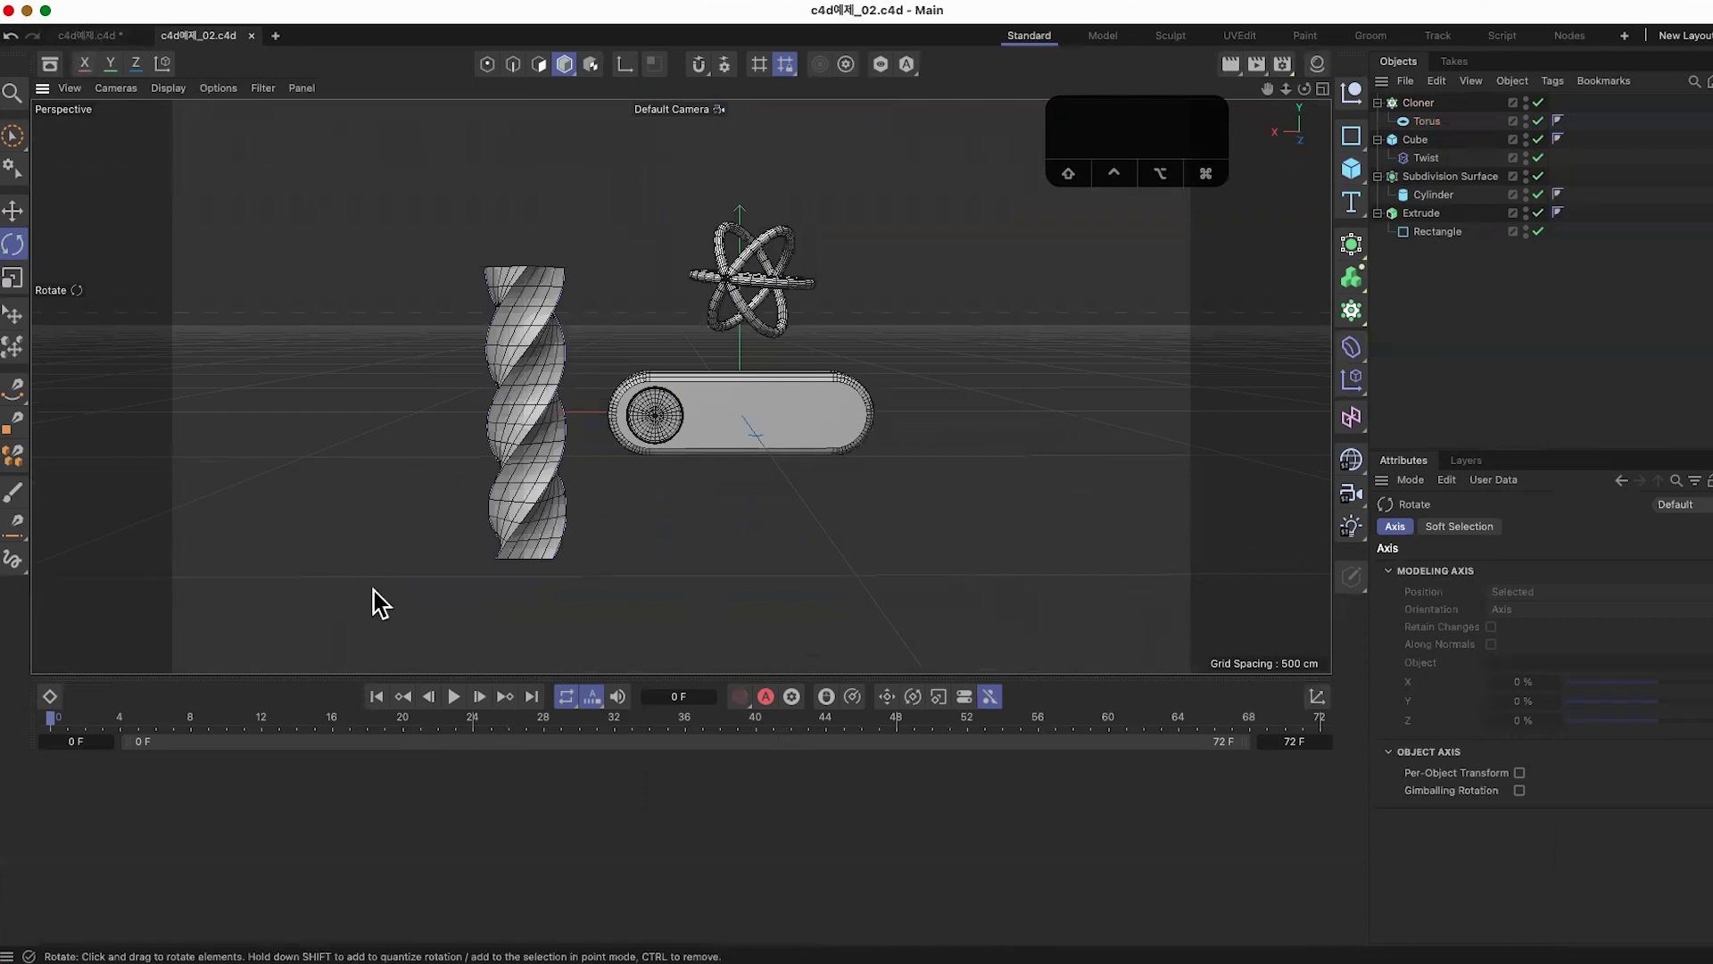
# Step: Check the c4d예제 example scene again, return to c4d예제_02 and add a Cube of 20 × 20 × 20 cm
pyautogui.click(90, 36)
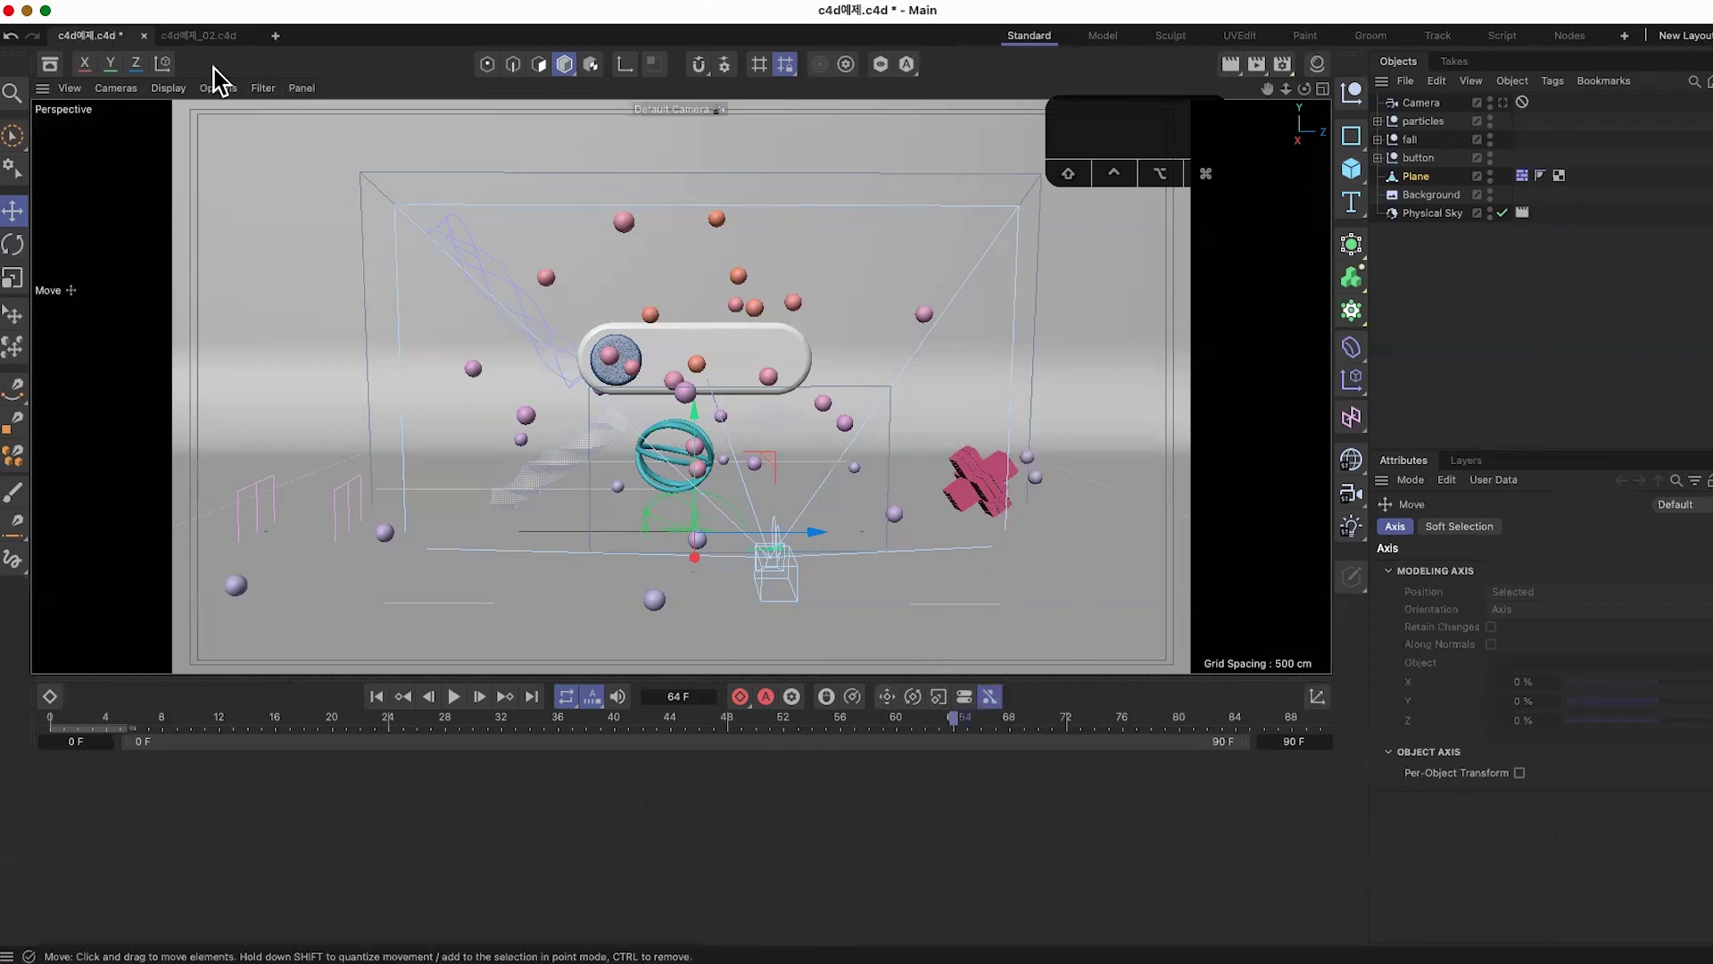
pyautogui.click(199, 35)
pyautogui.click(1351, 167)
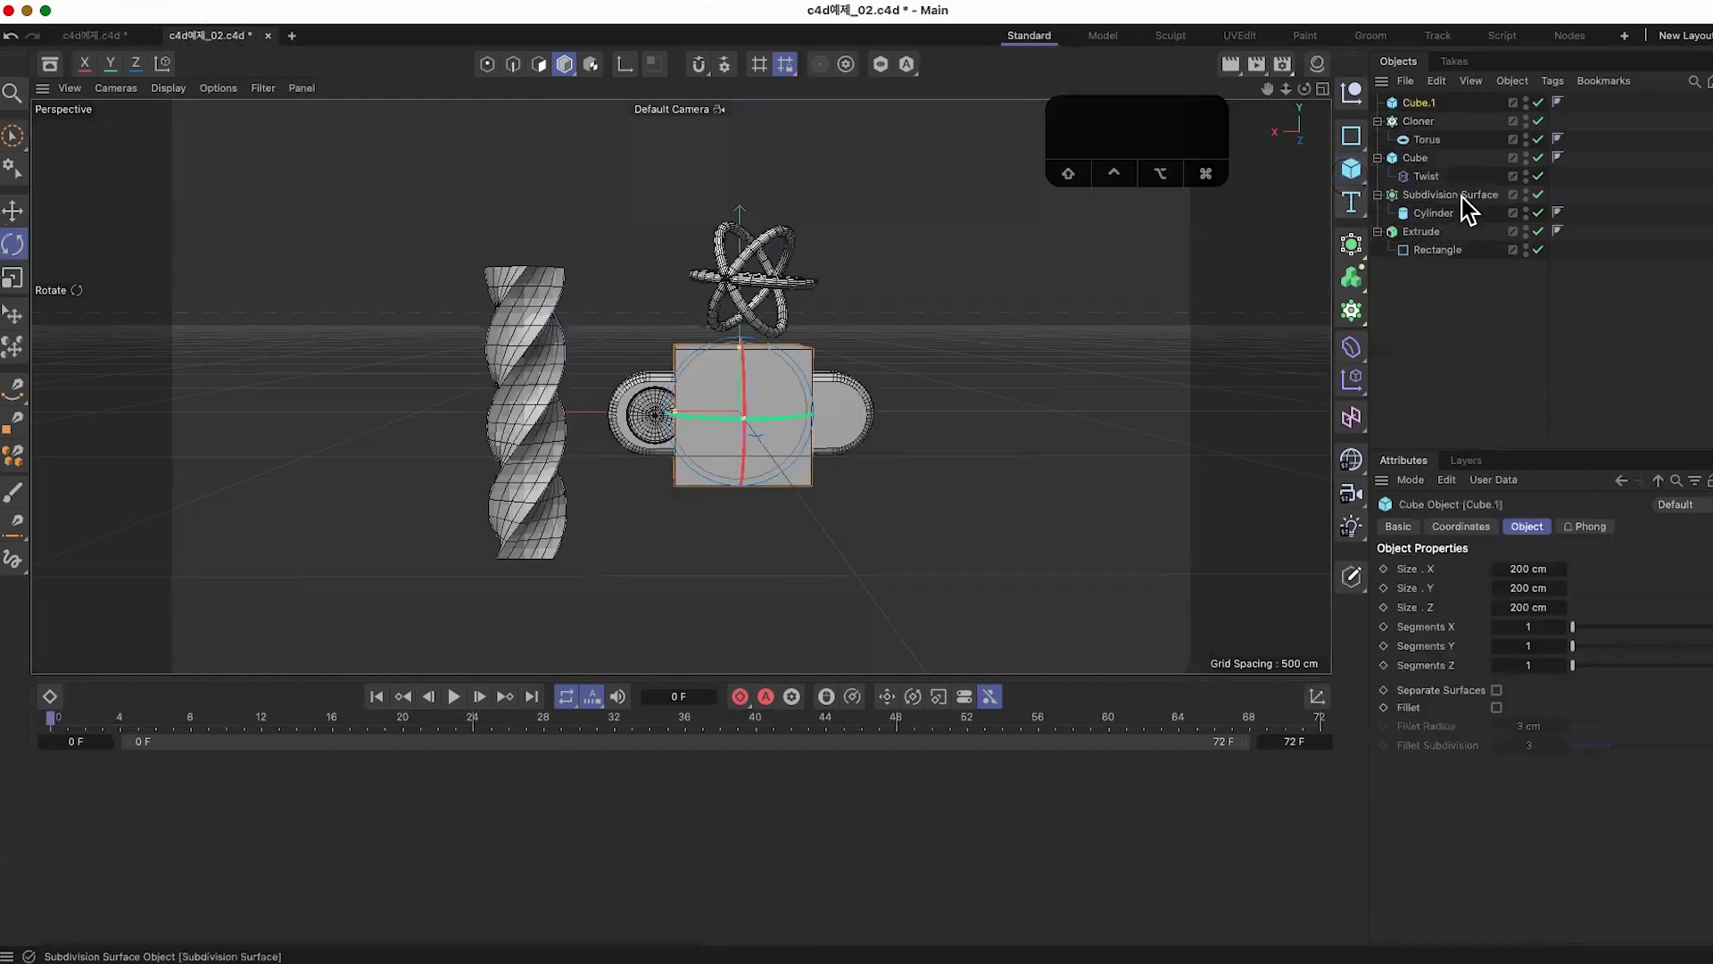
pyautogui.keyDown('alt'); pyautogui.moveTo(971, 535); pyautogui.dragTo(1047, 590); pyautogui.keyUp('alt')
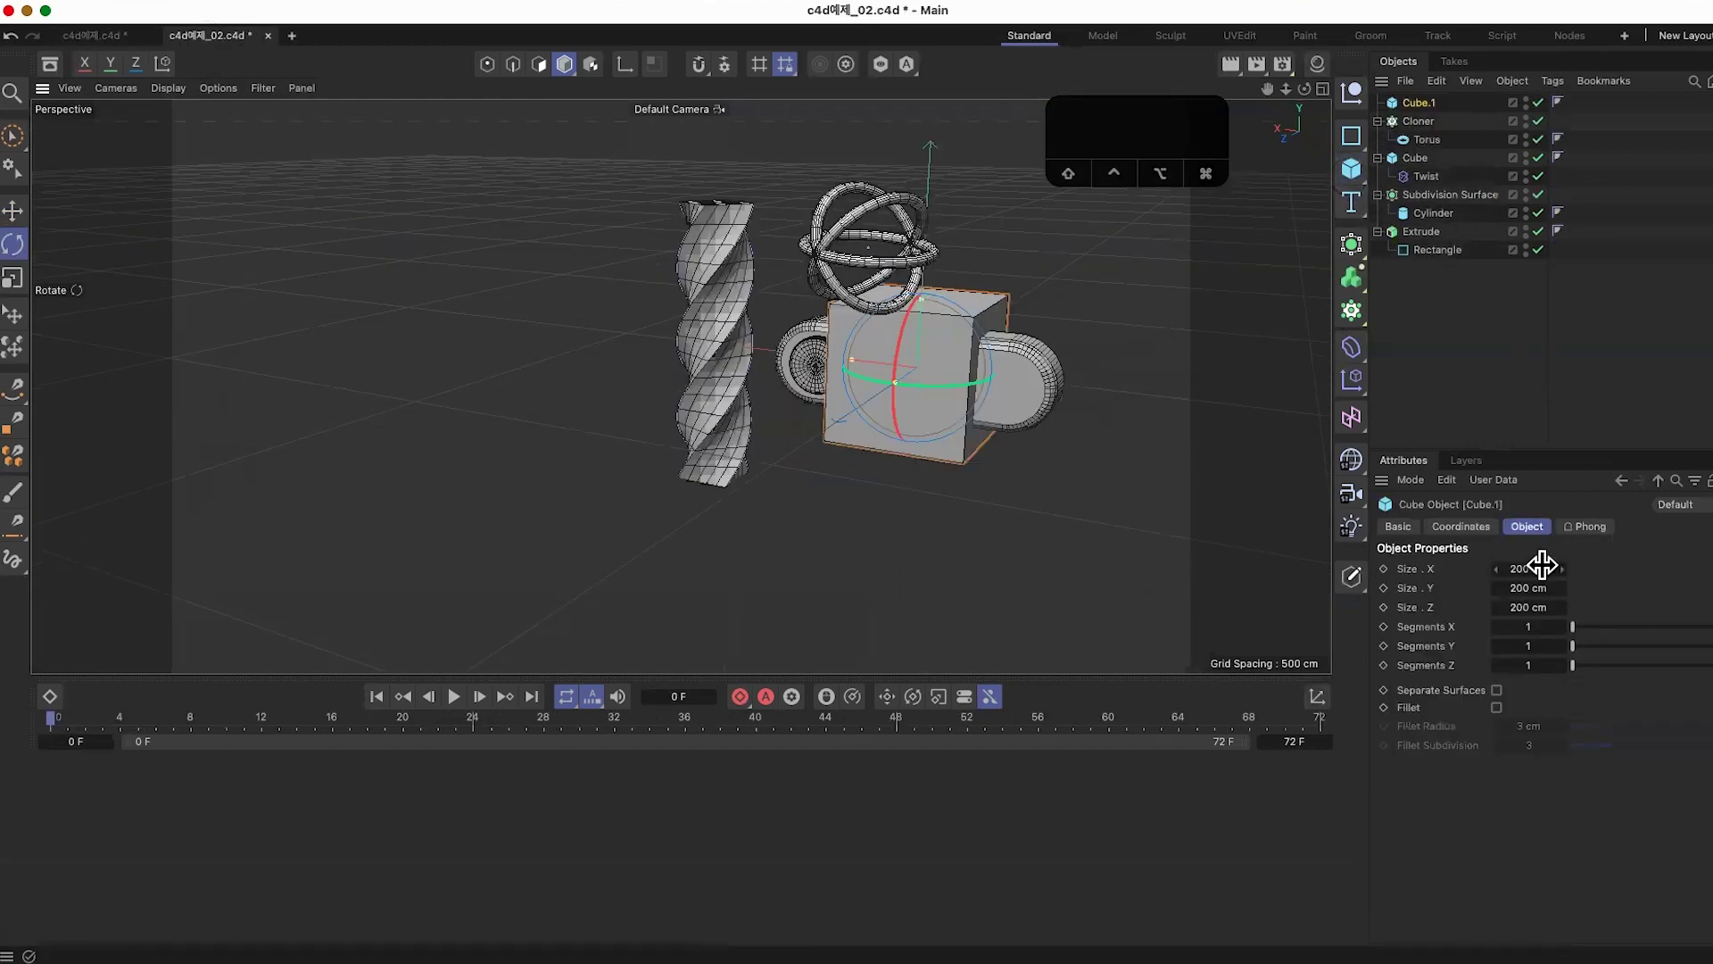
pyautogui.write('20')
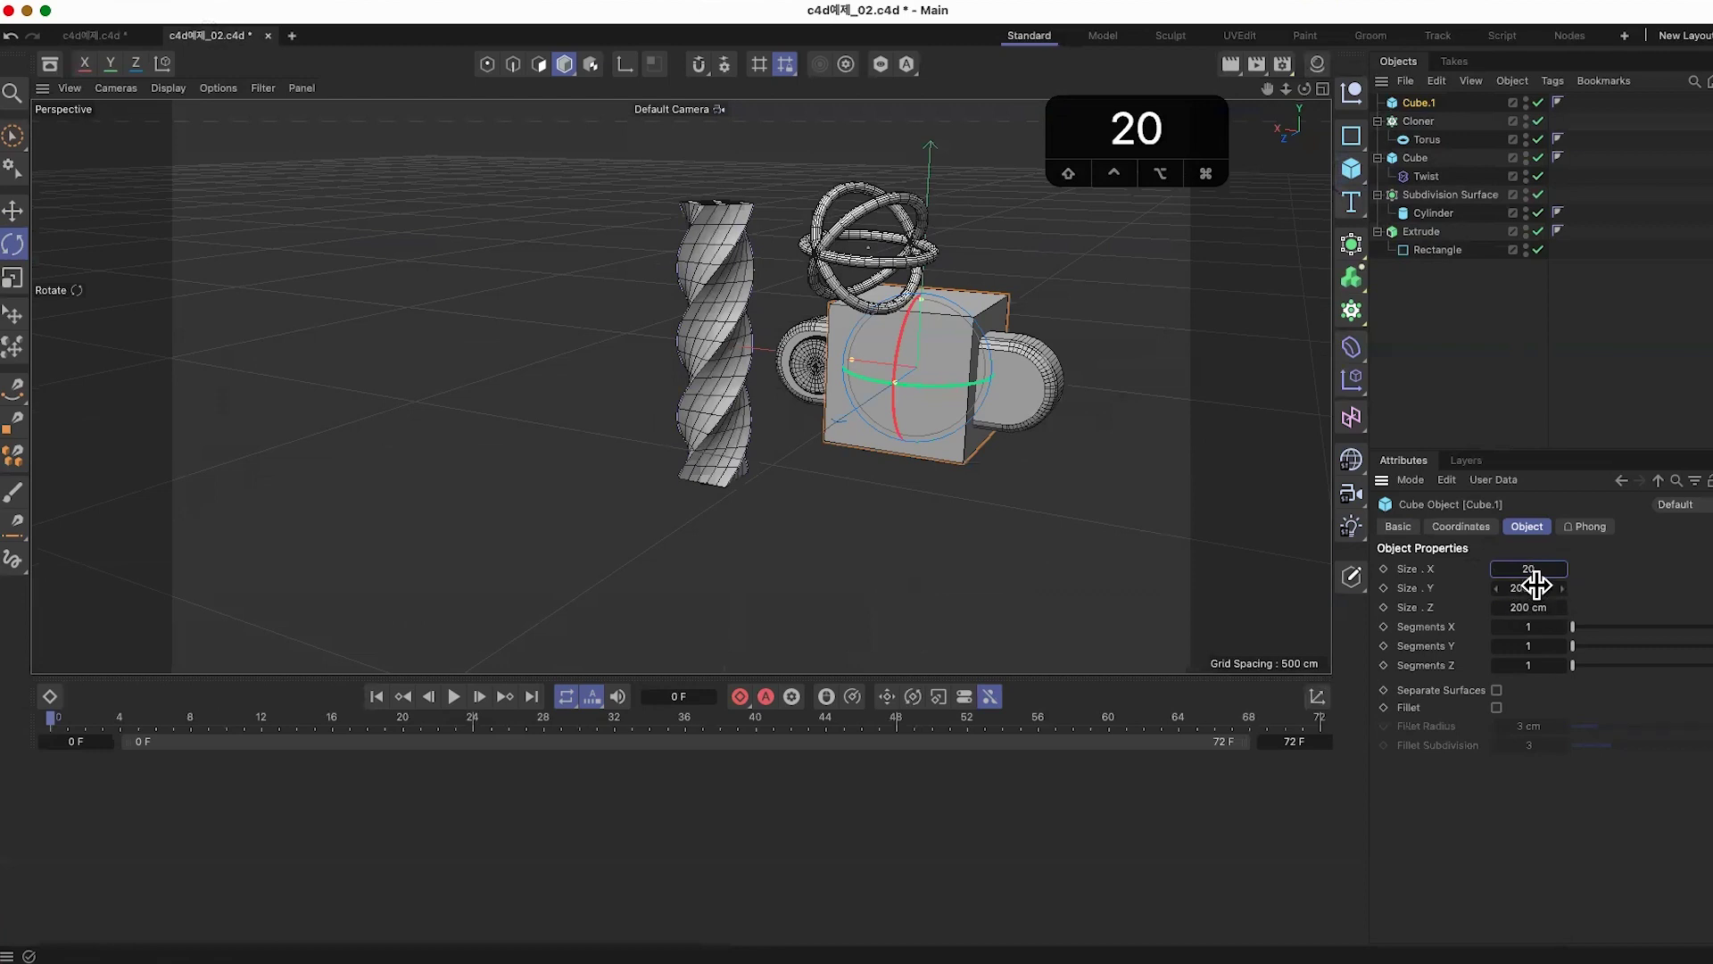
pyautogui.press('Tab')
pyautogui.write('2')
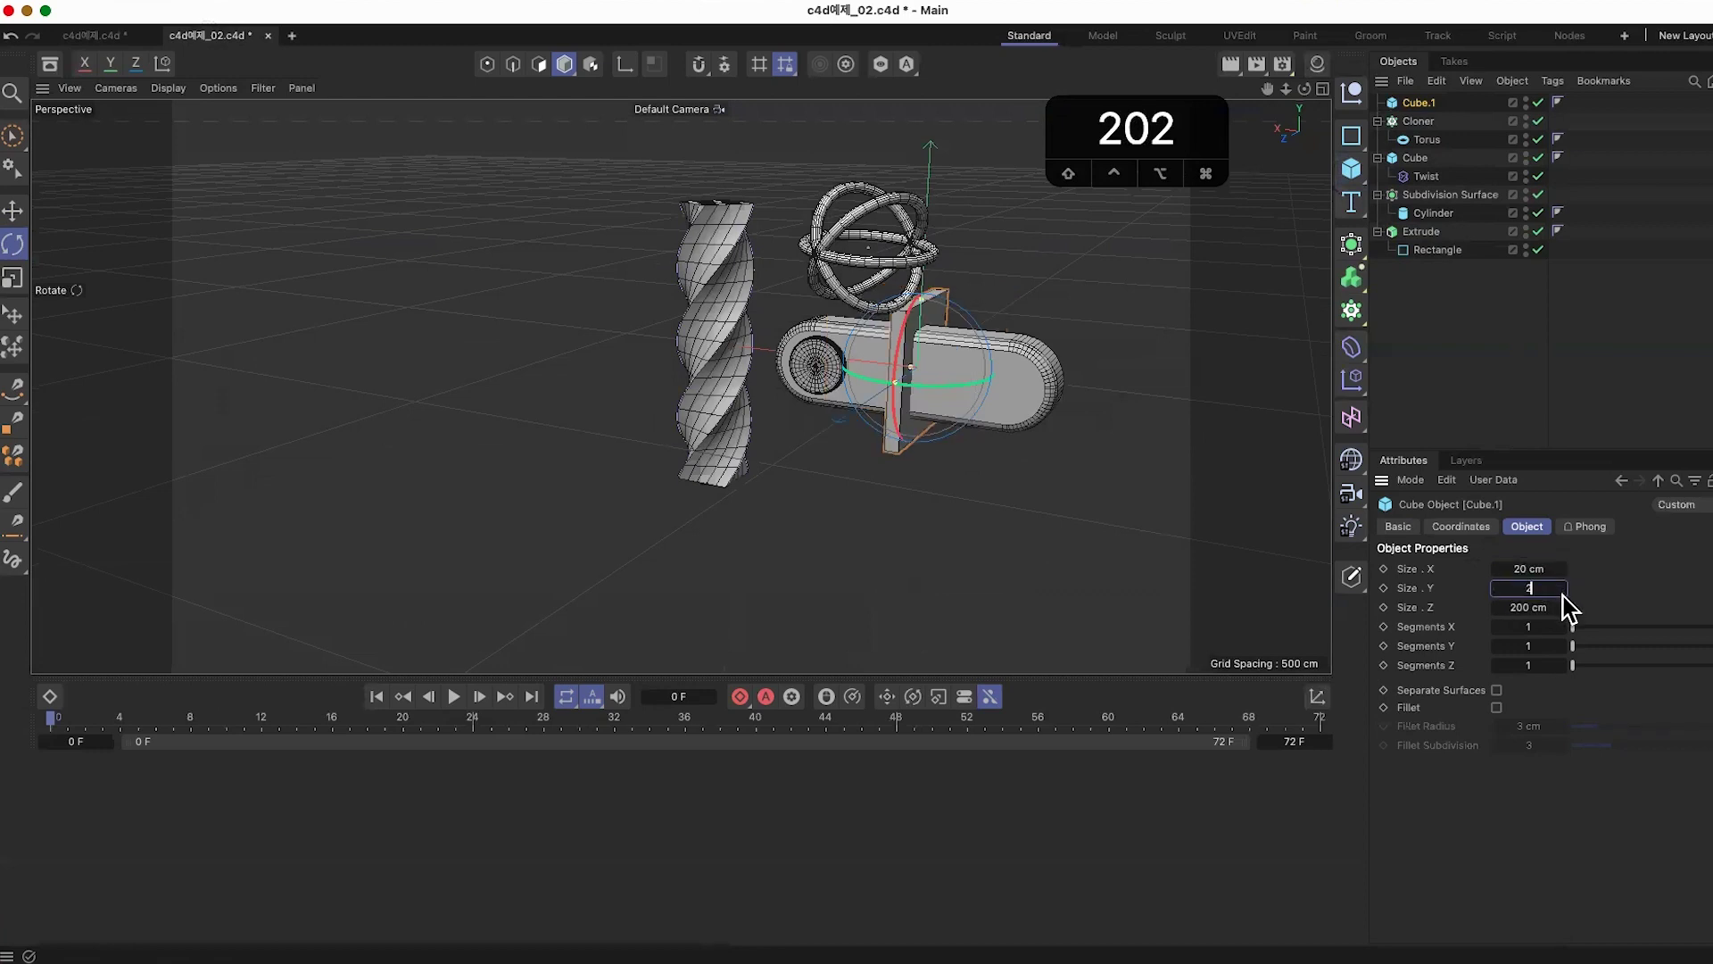
pyautogui.write('0')
pyautogui.press('Tab')
pyautogui.write('20')
pyautogui.press('Return')
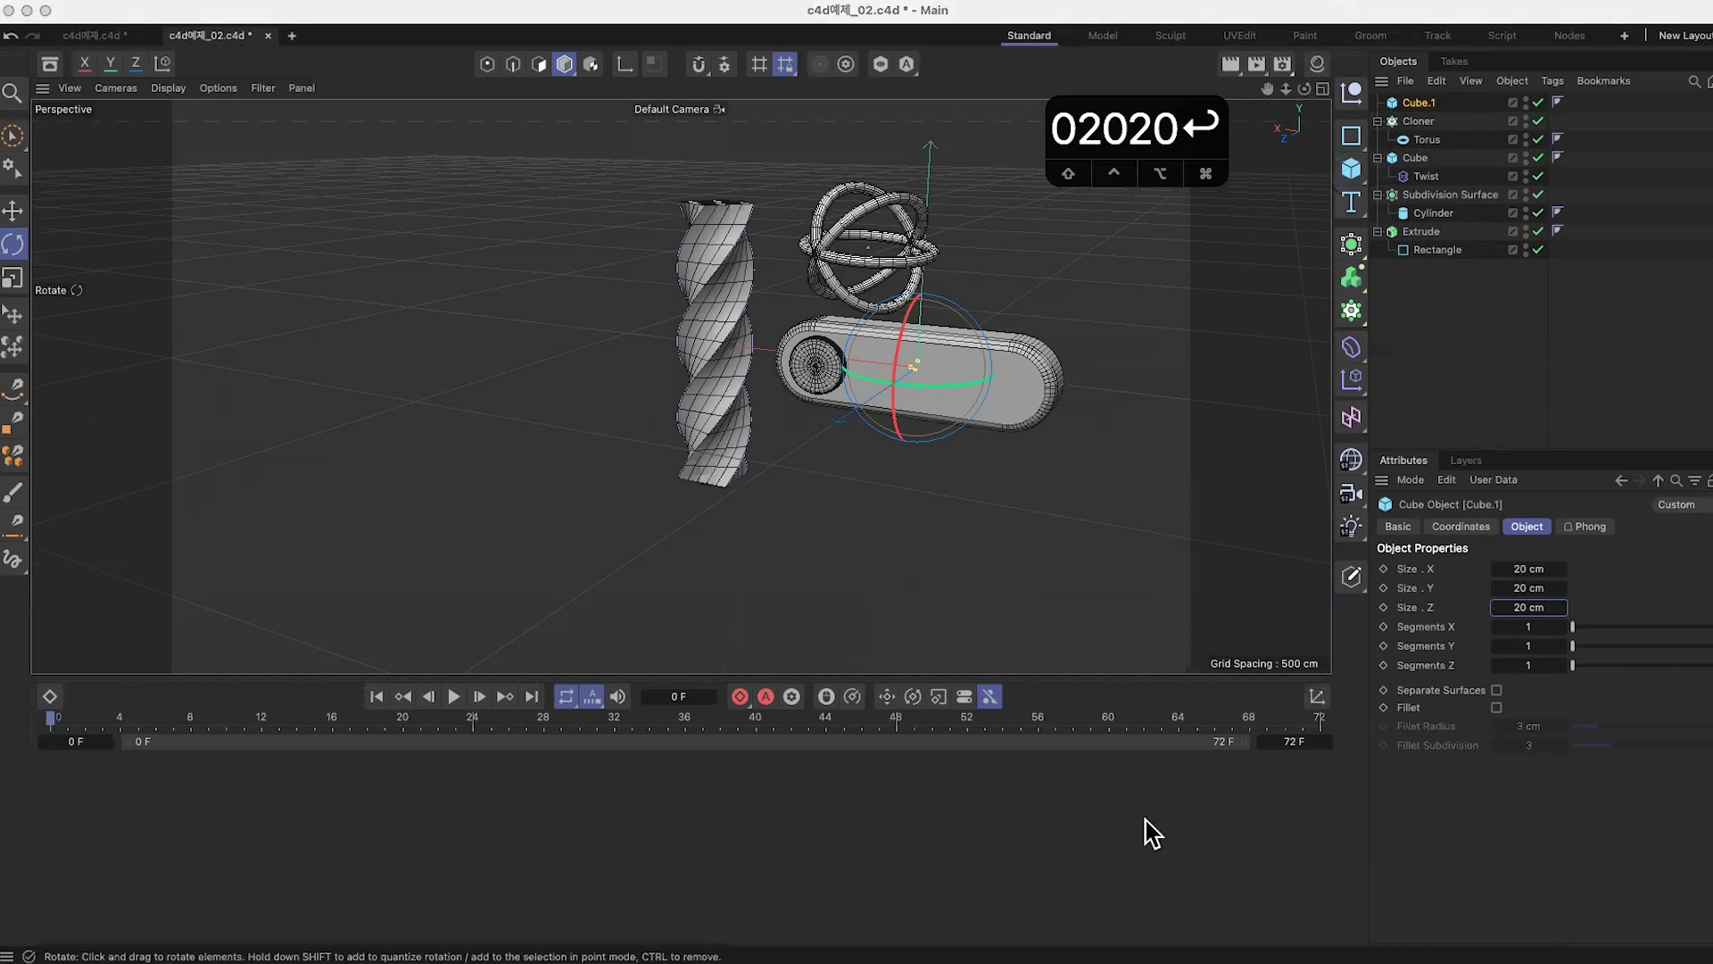
pyautogui.click(1457, 232)
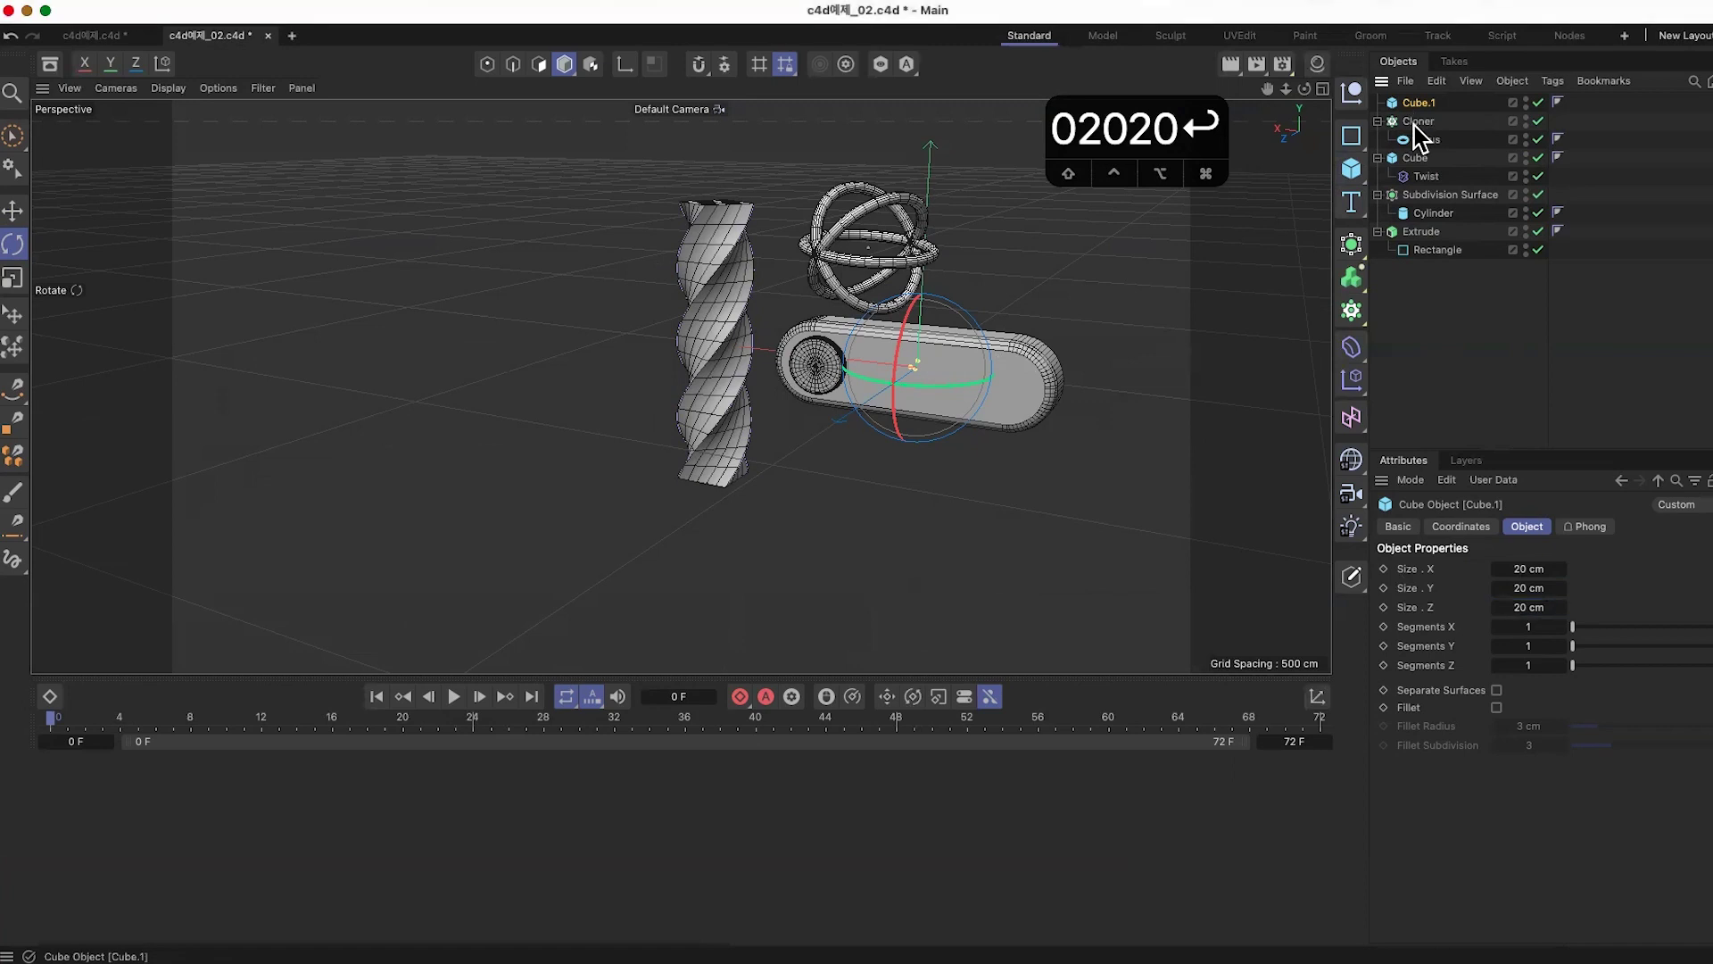
# Step: Move the 20 cm cube forward in front of the button body, clear of its geometry, and save the project
pyautogui.press('w')
pyautogui.press('e')
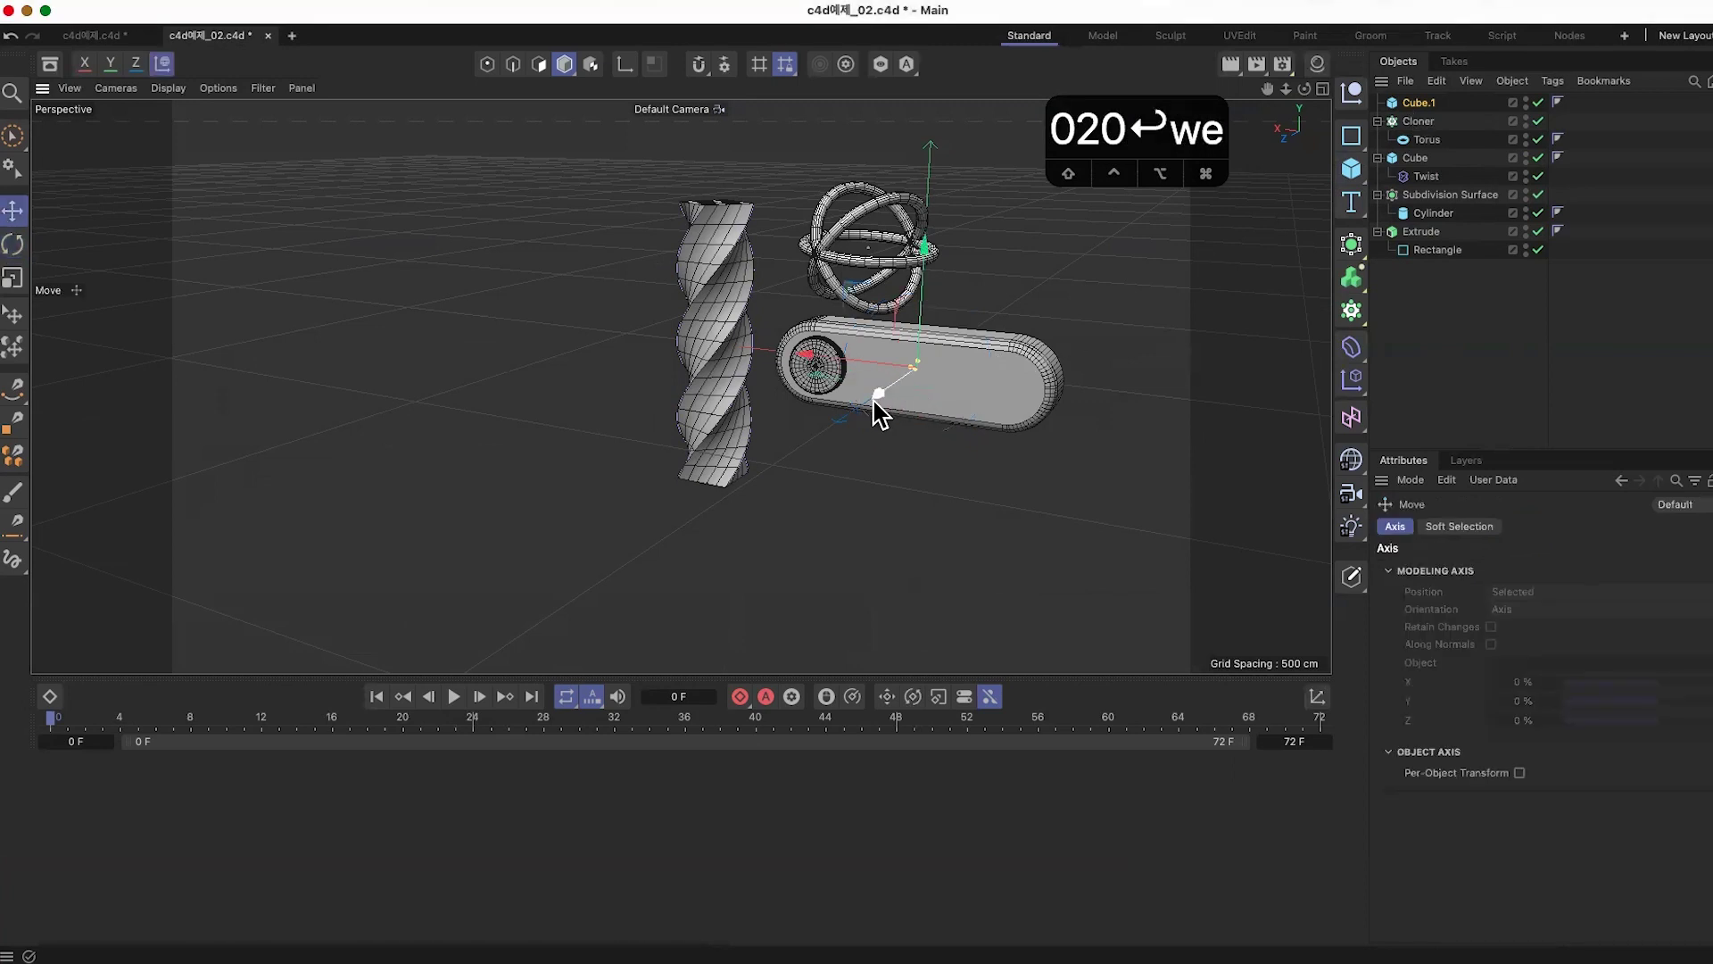
pyautogui.keyDown('alt'); pyautogui.moveTo(803, 458); pyautogui.dragTo(869, 403); pyautogui.keyUp('alt')
pyautogui.scroll(5, 869, 388)
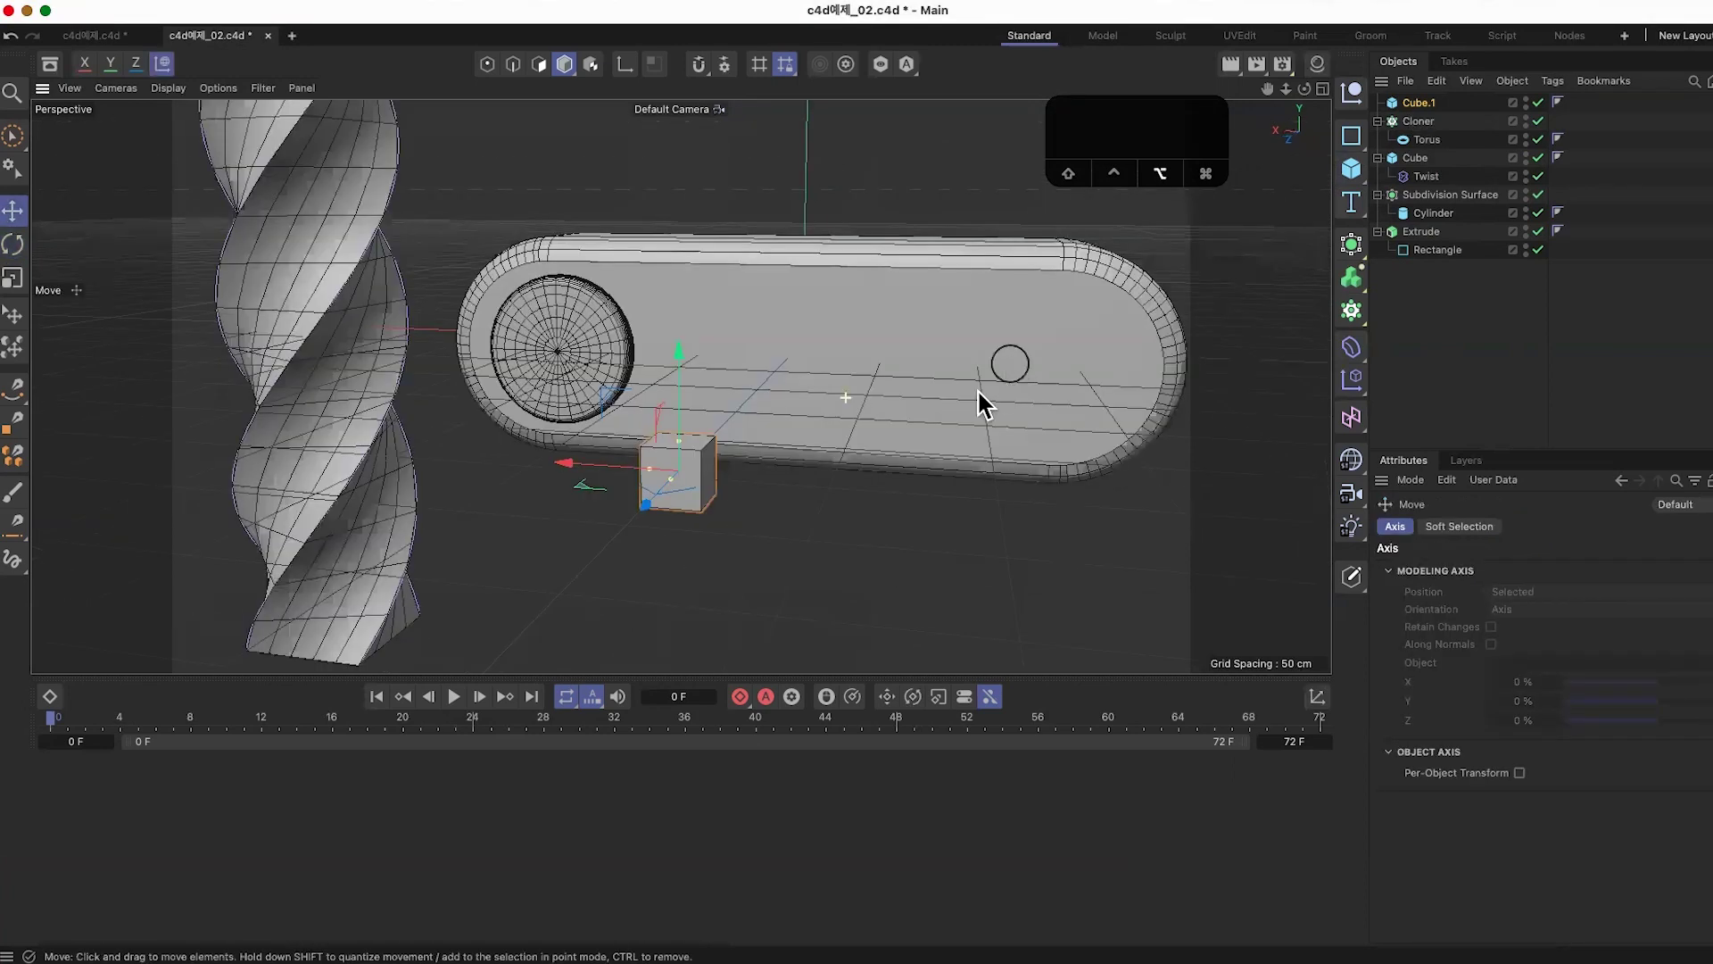
pyautogui.press('super+s')
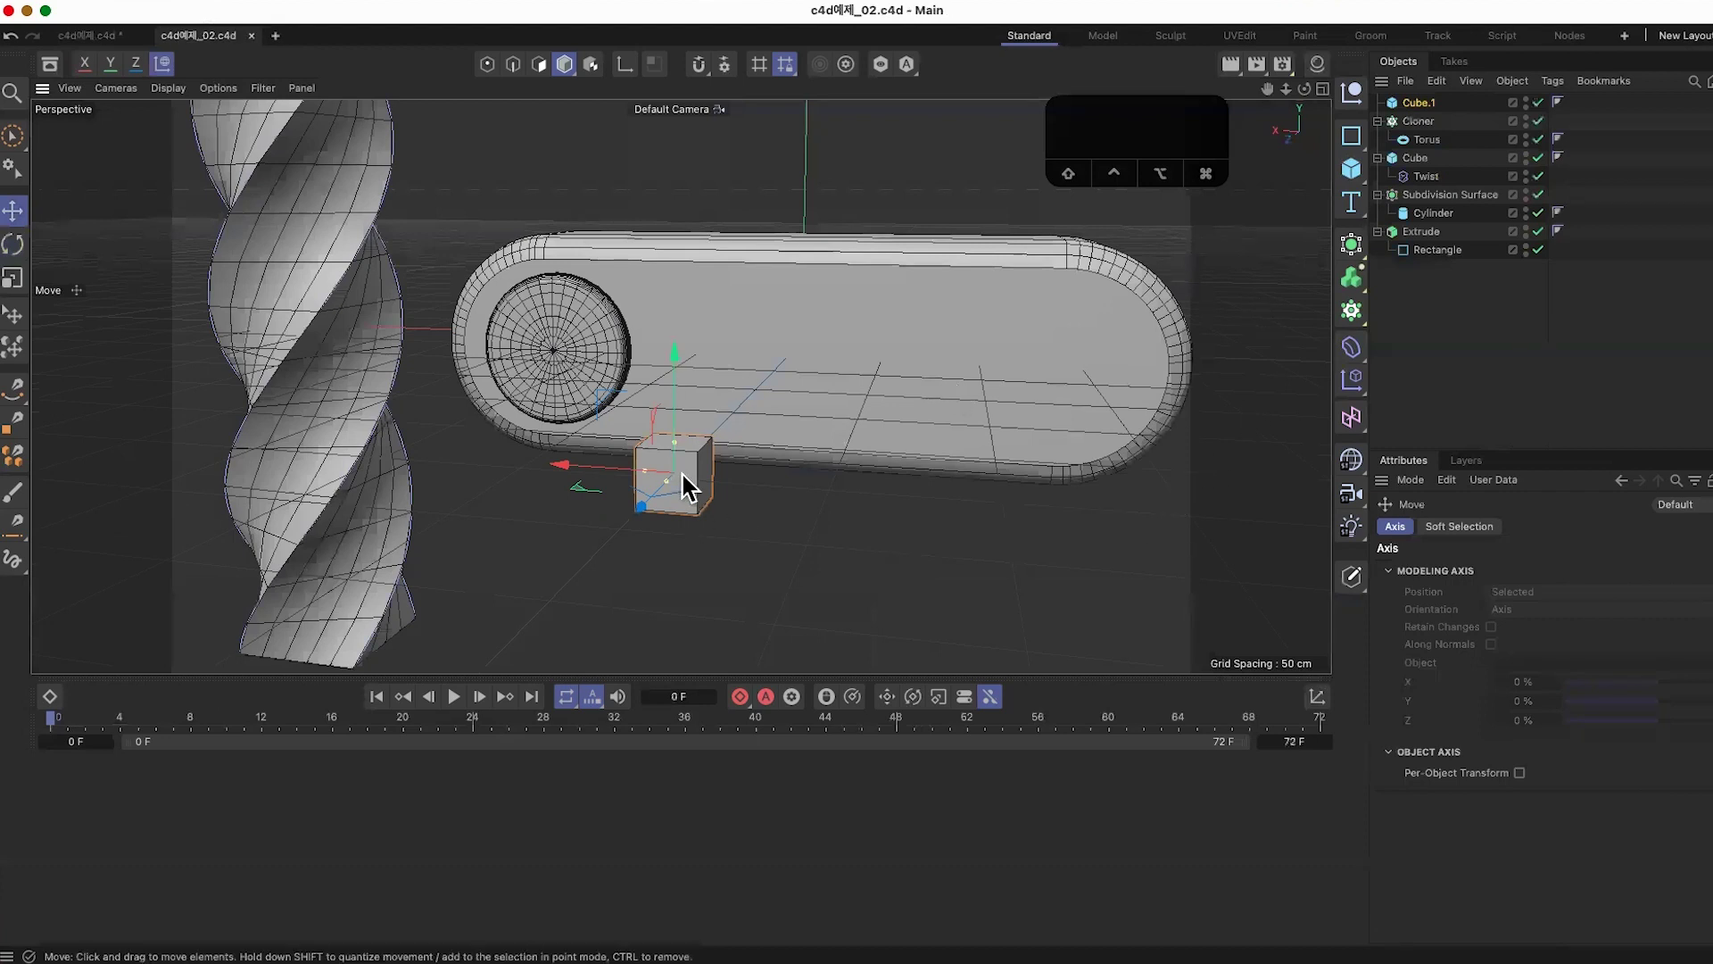
# Step: Add a MoExtrude deformer and make it a child of the 20 cm cube
pyautogui.hotkey('shift', 'c')
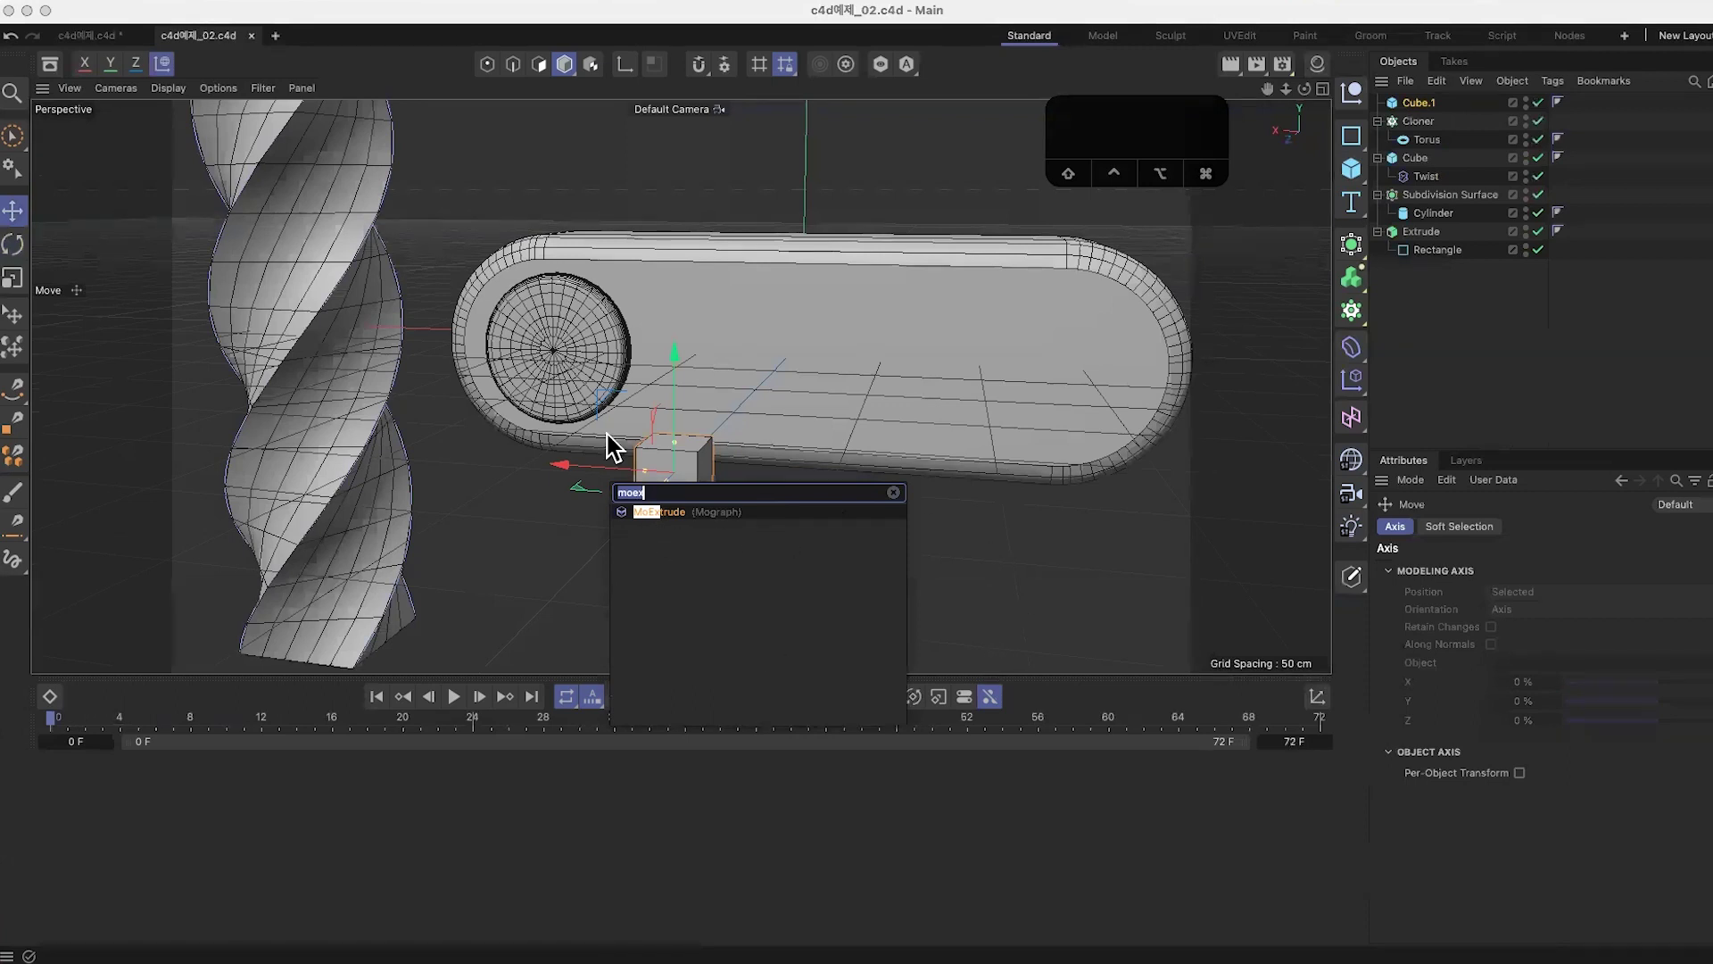
pyautogui.click(617, 2)
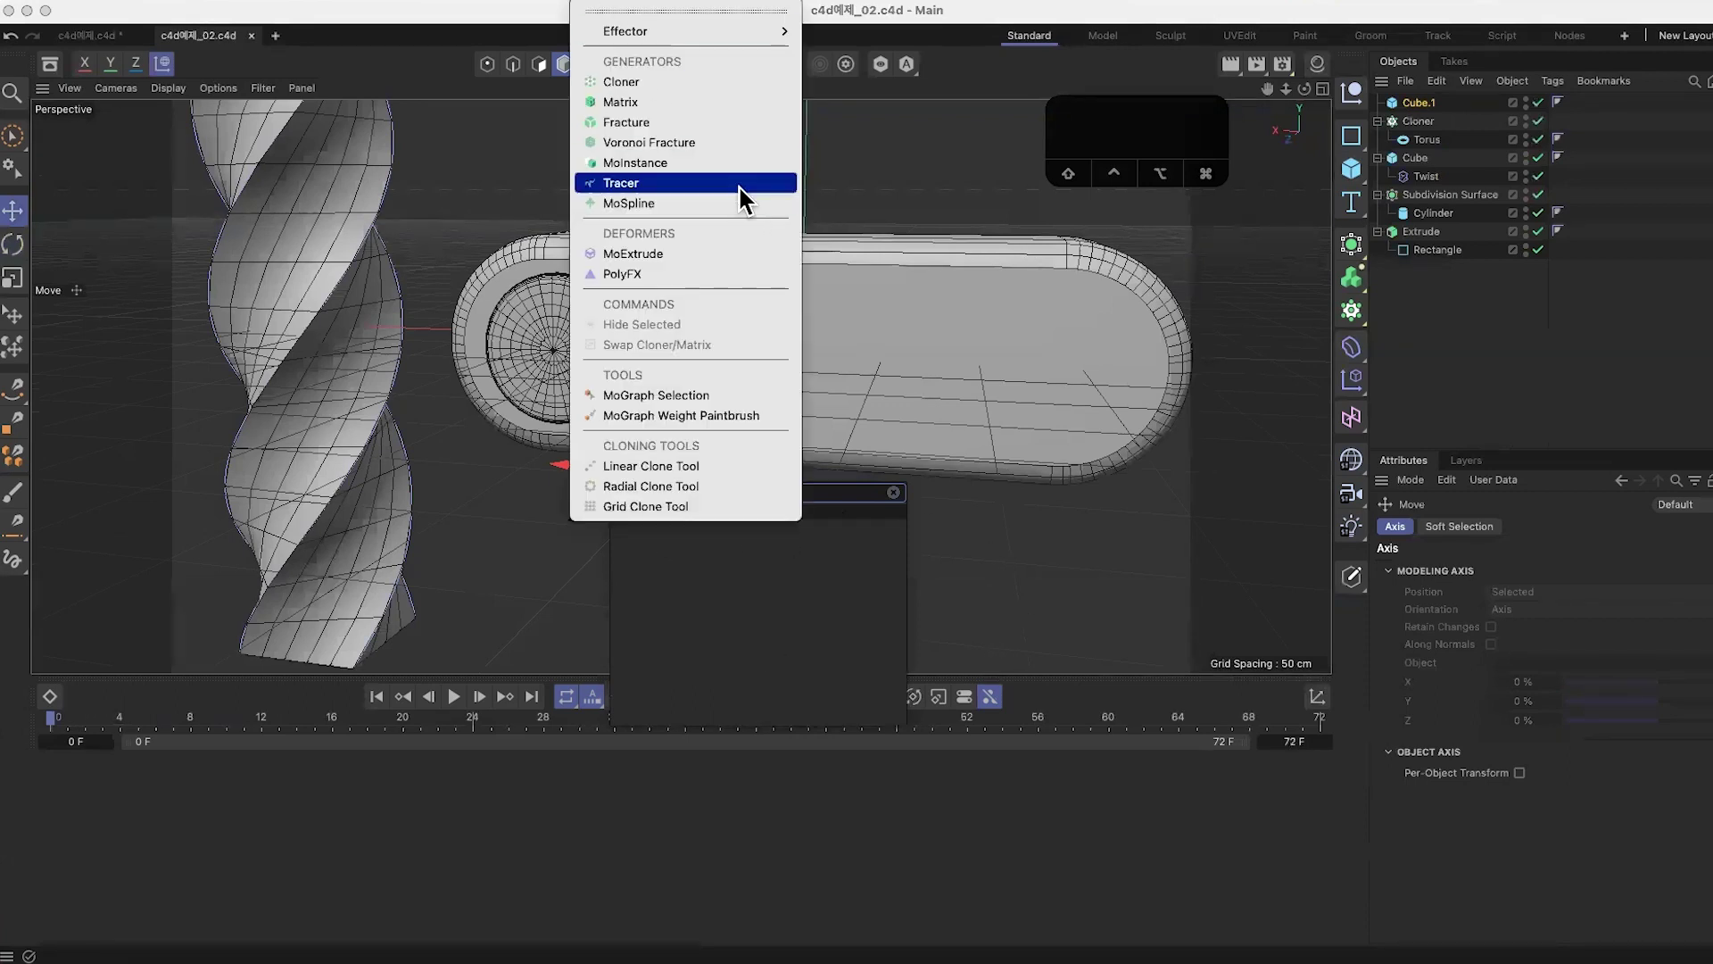
pyautogui.click(708, 255)
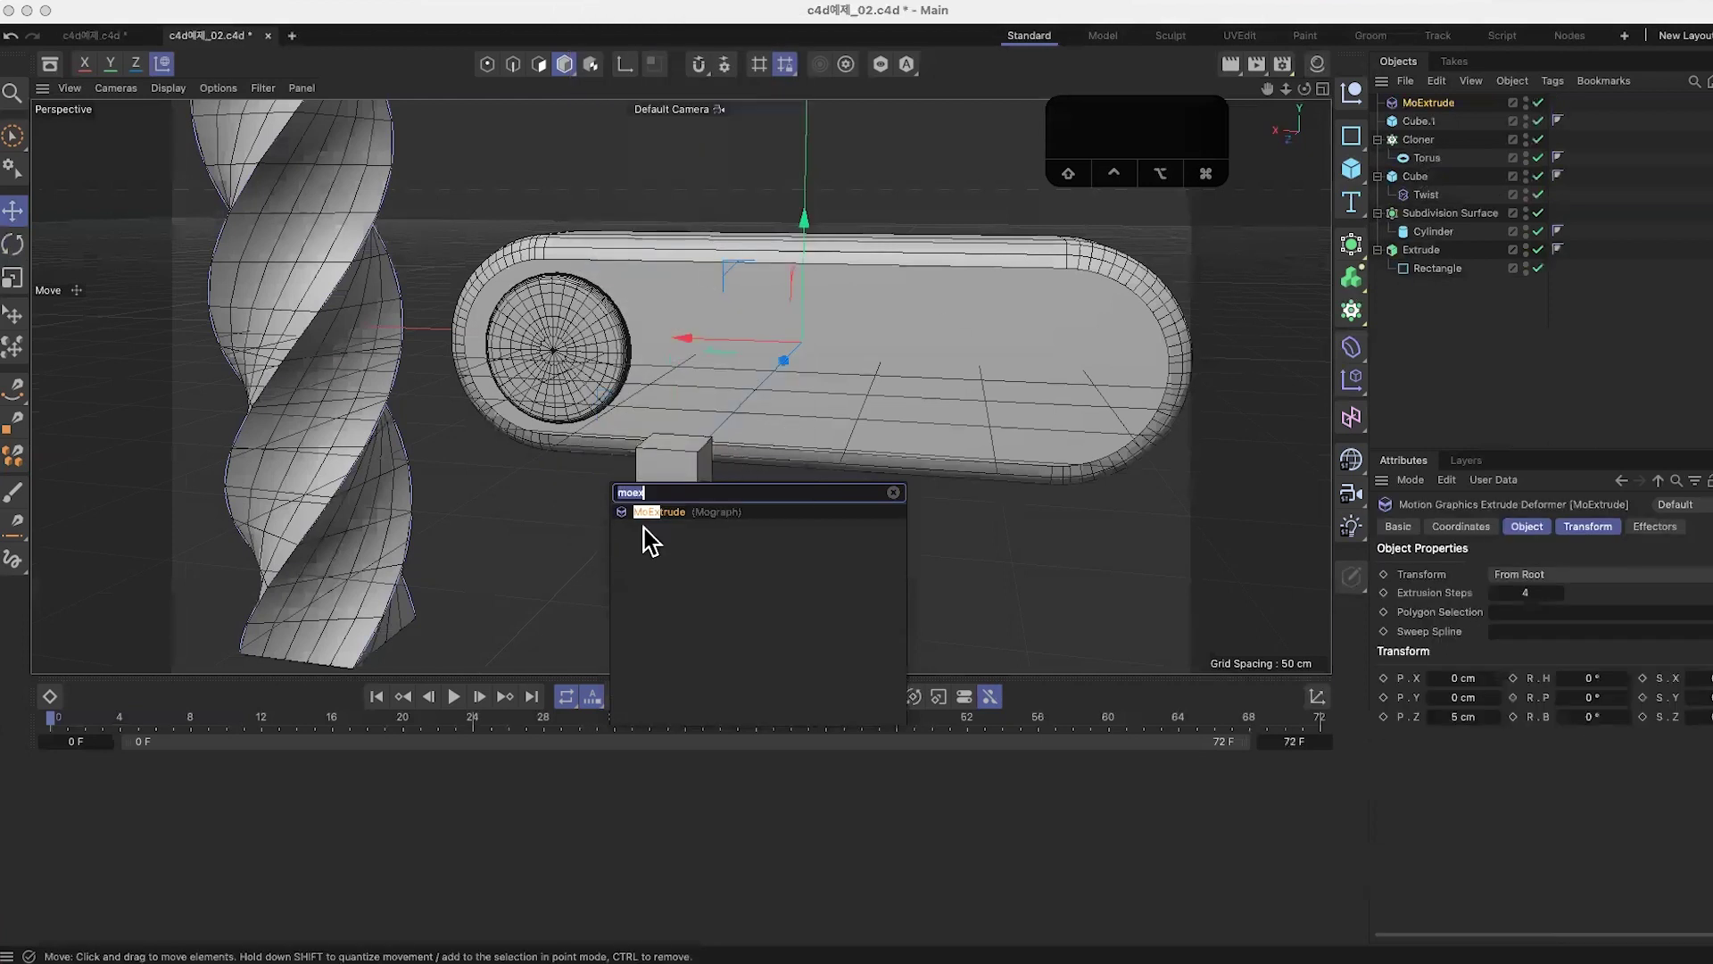
pyautogui.click(893, 492)
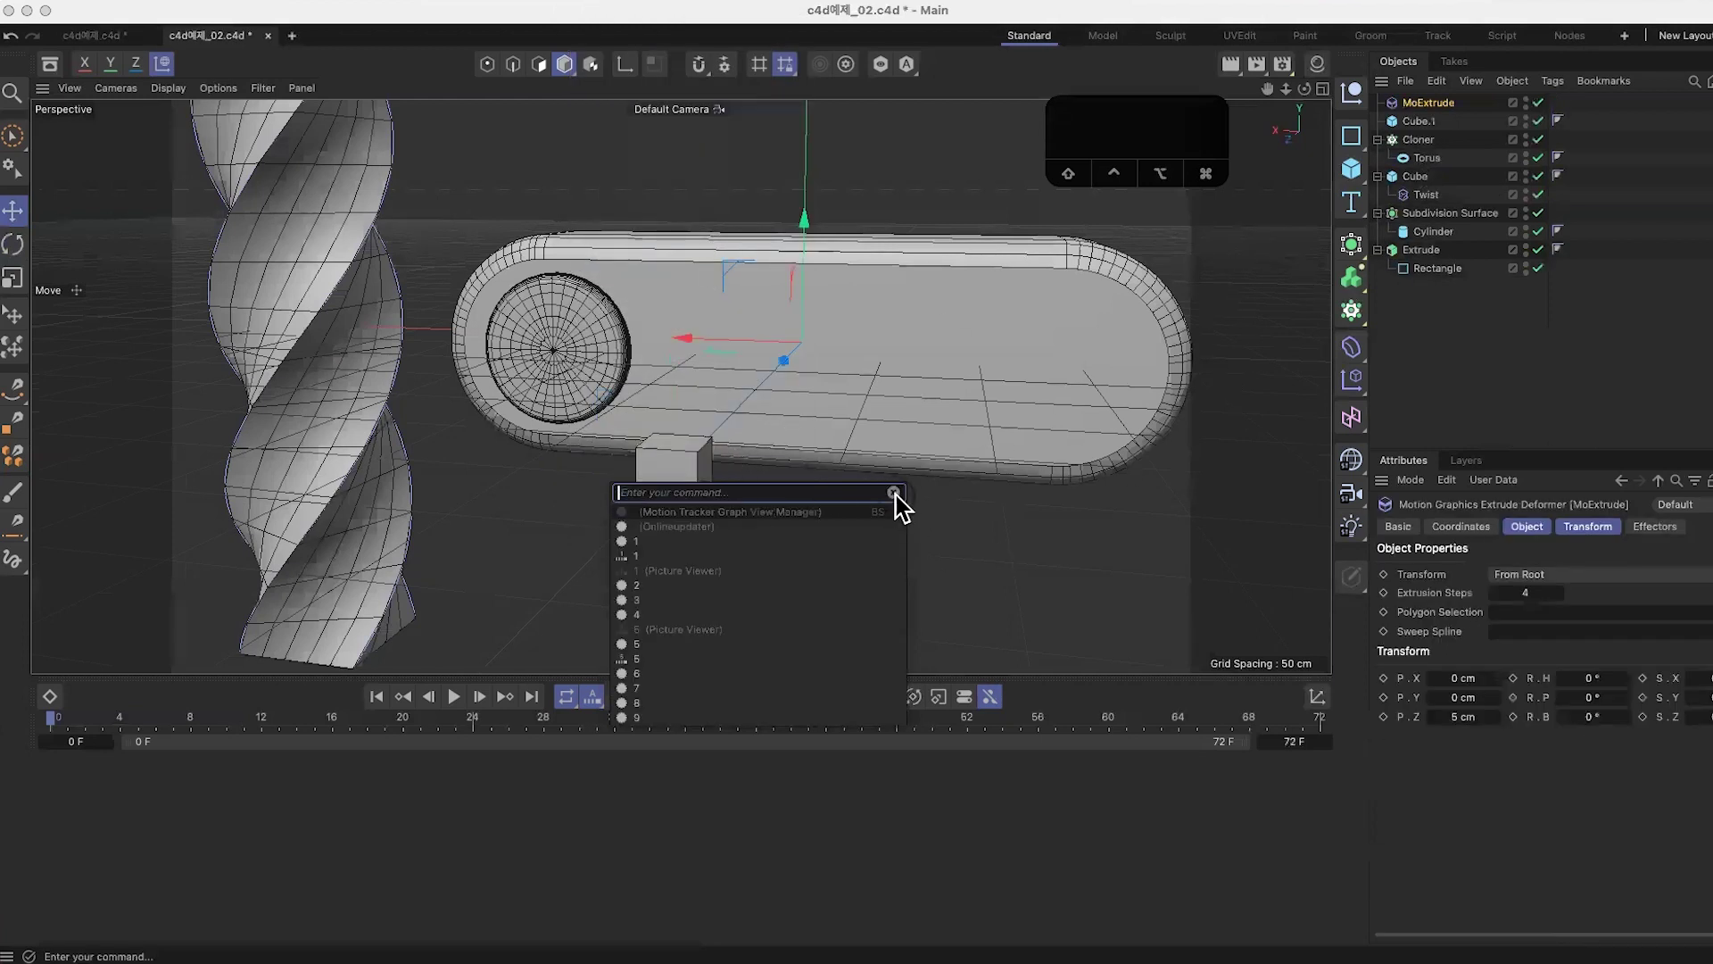
pyautogui.click(978, 561)
pyautogui.moveTo(1421, 121); pyautogui.dragTo(1422, 130)
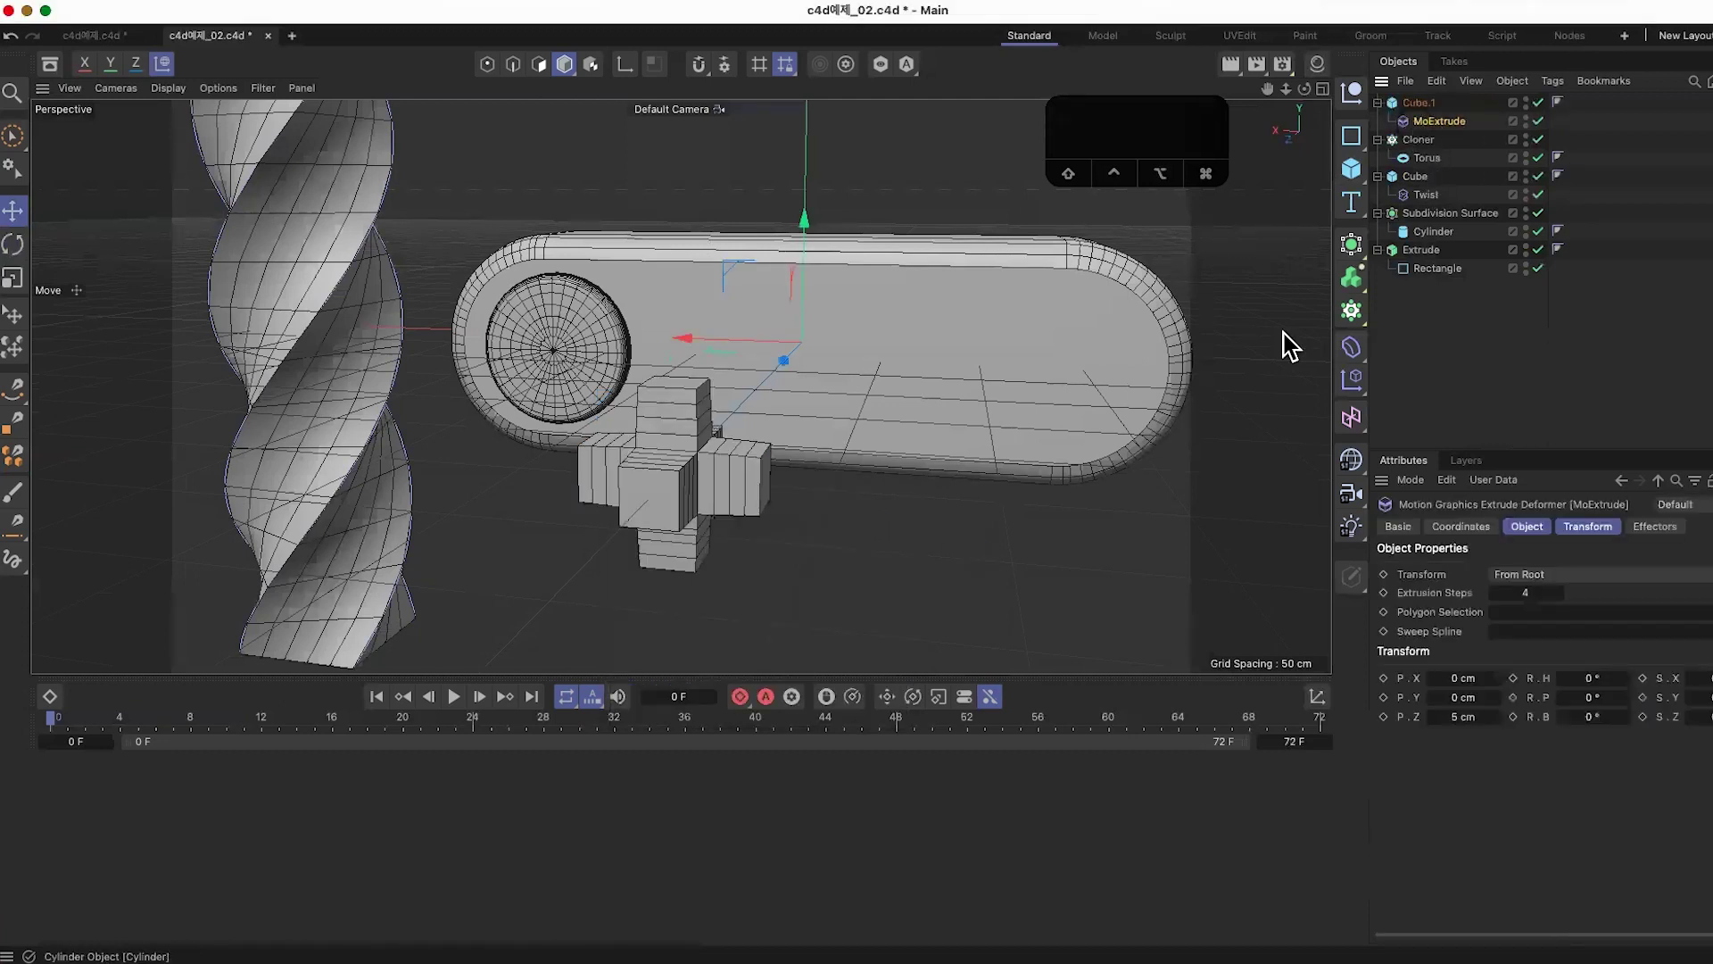
# Step: Set the MoExtrude deformer's Extrusion Steps to 2
pyautogui.keyDown('alt'); pyautogui.moveTo(885, 582); pyautogui.dragTo(861, 553); pyautogui.keyUp('alt')
pyautogui.keyDown('alt'); pyautogui.moveTo(960, 539); pyautogui.dragTo(754, 564); pyautogui.keyUp('alt')
pyautogui.click(754, 564)
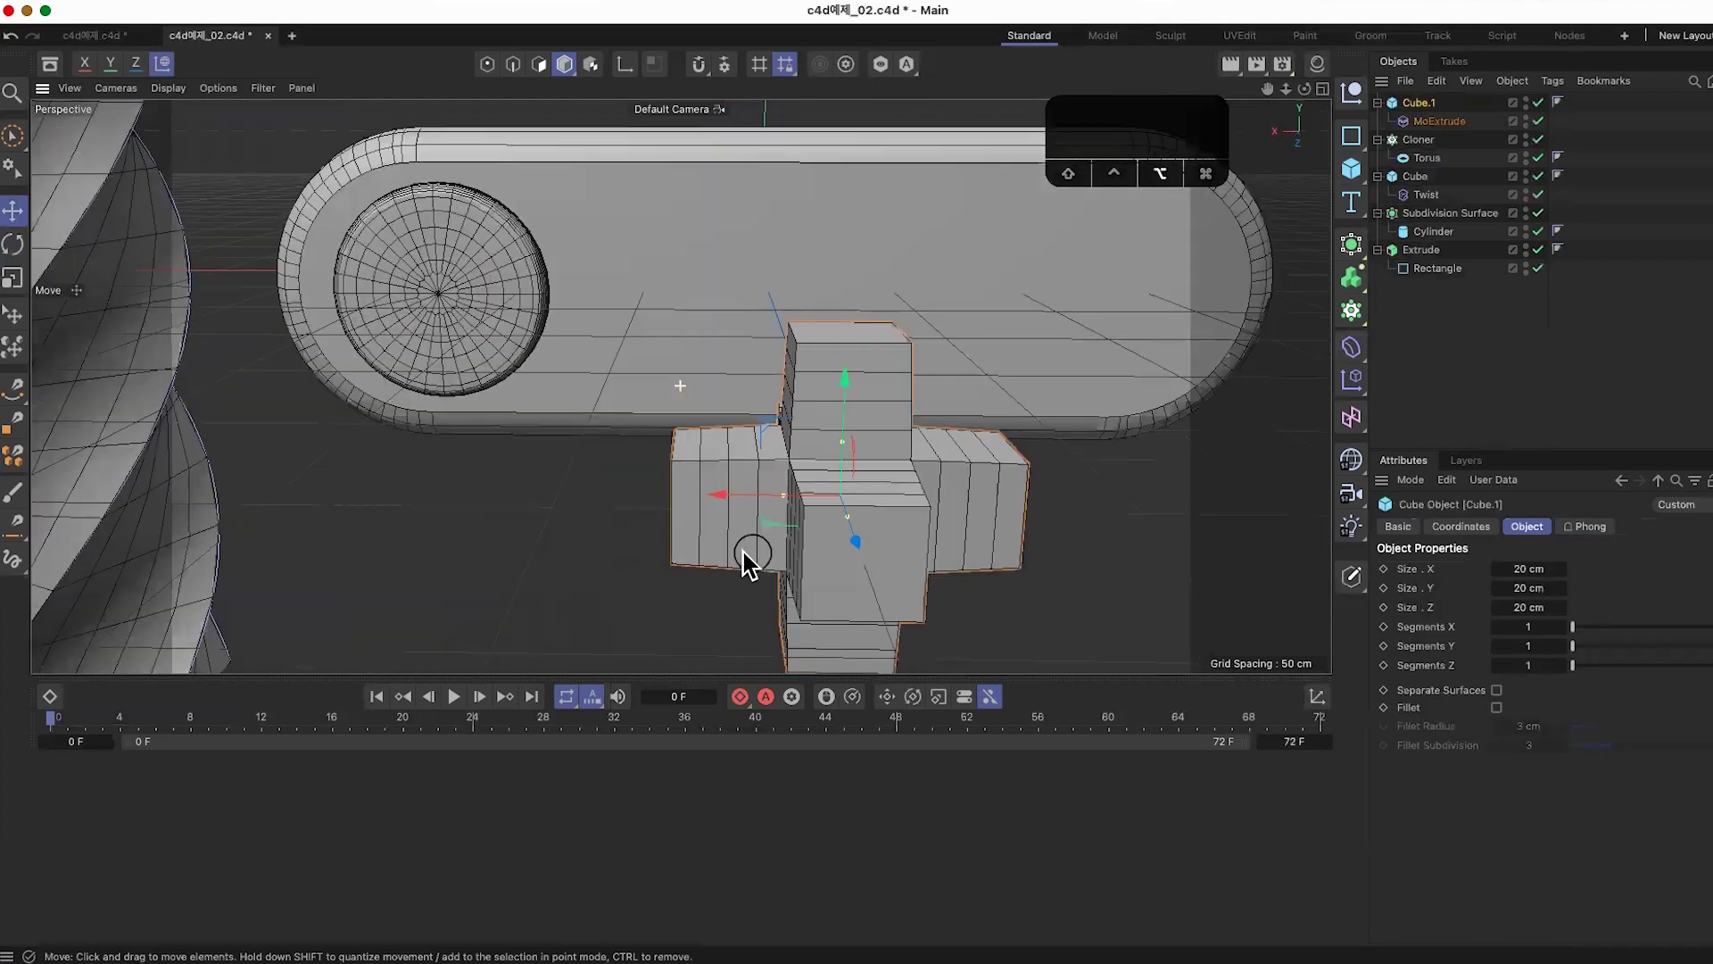
pyautogui.click(1420, 140)
pyautogui.click(1440, 123)
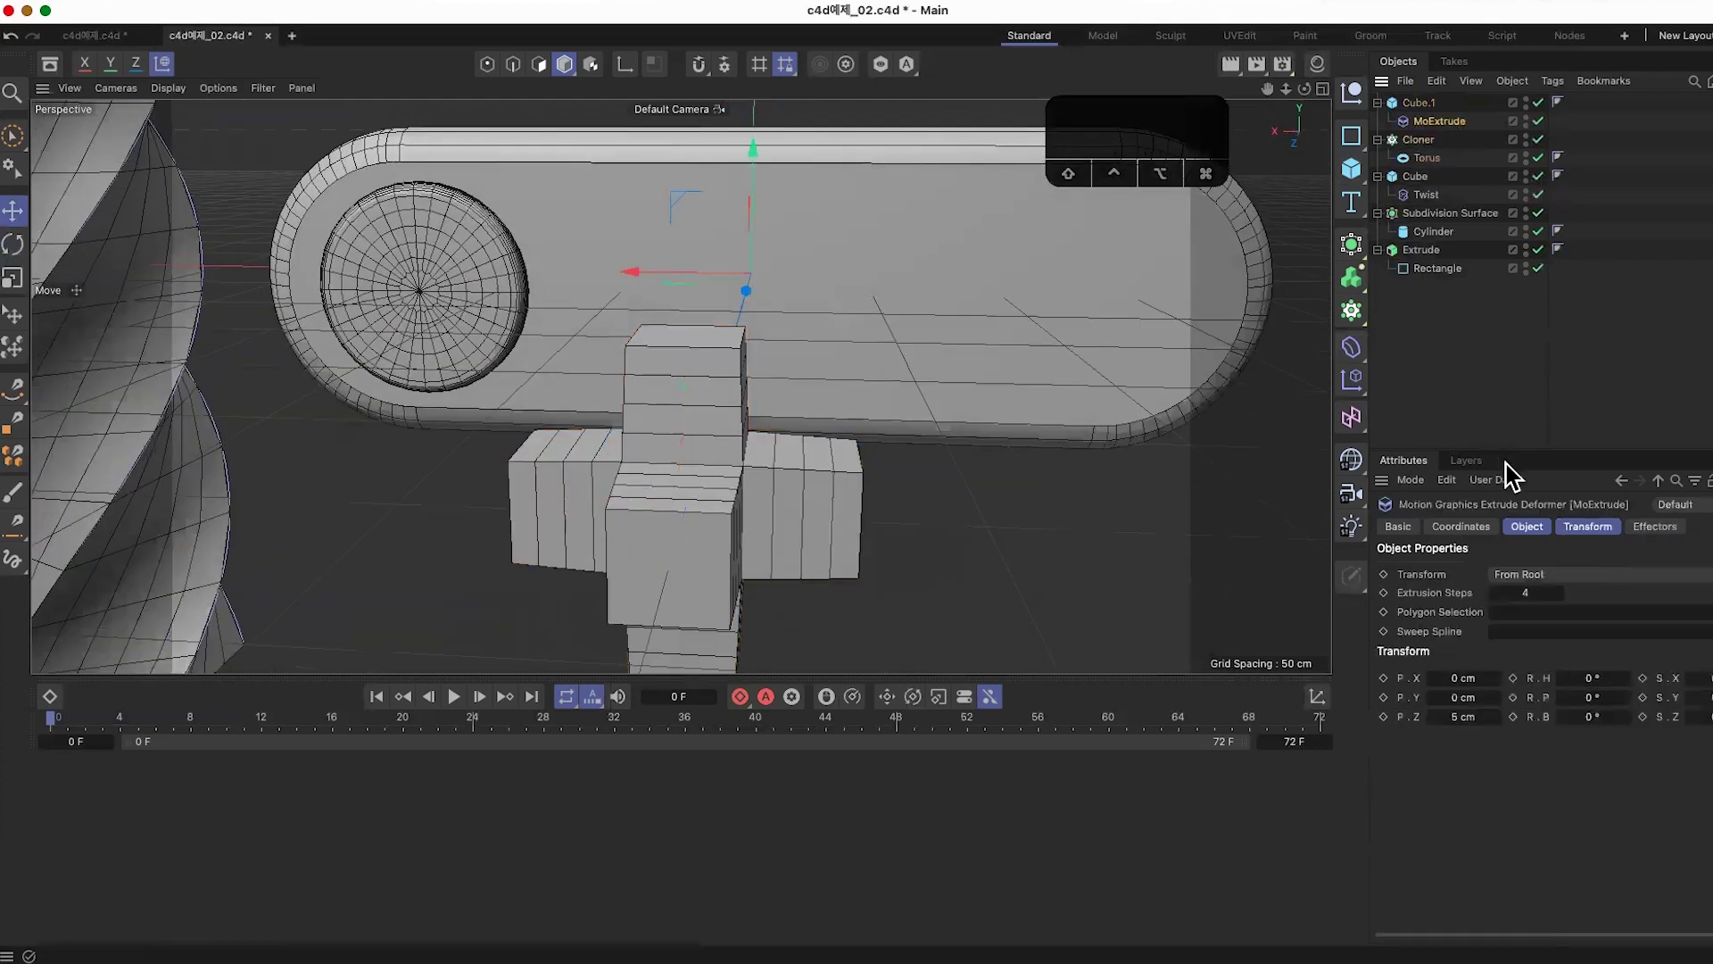
pyautogui.moveTo(1548, 592); pyautogui.dragTo(1549, 592)
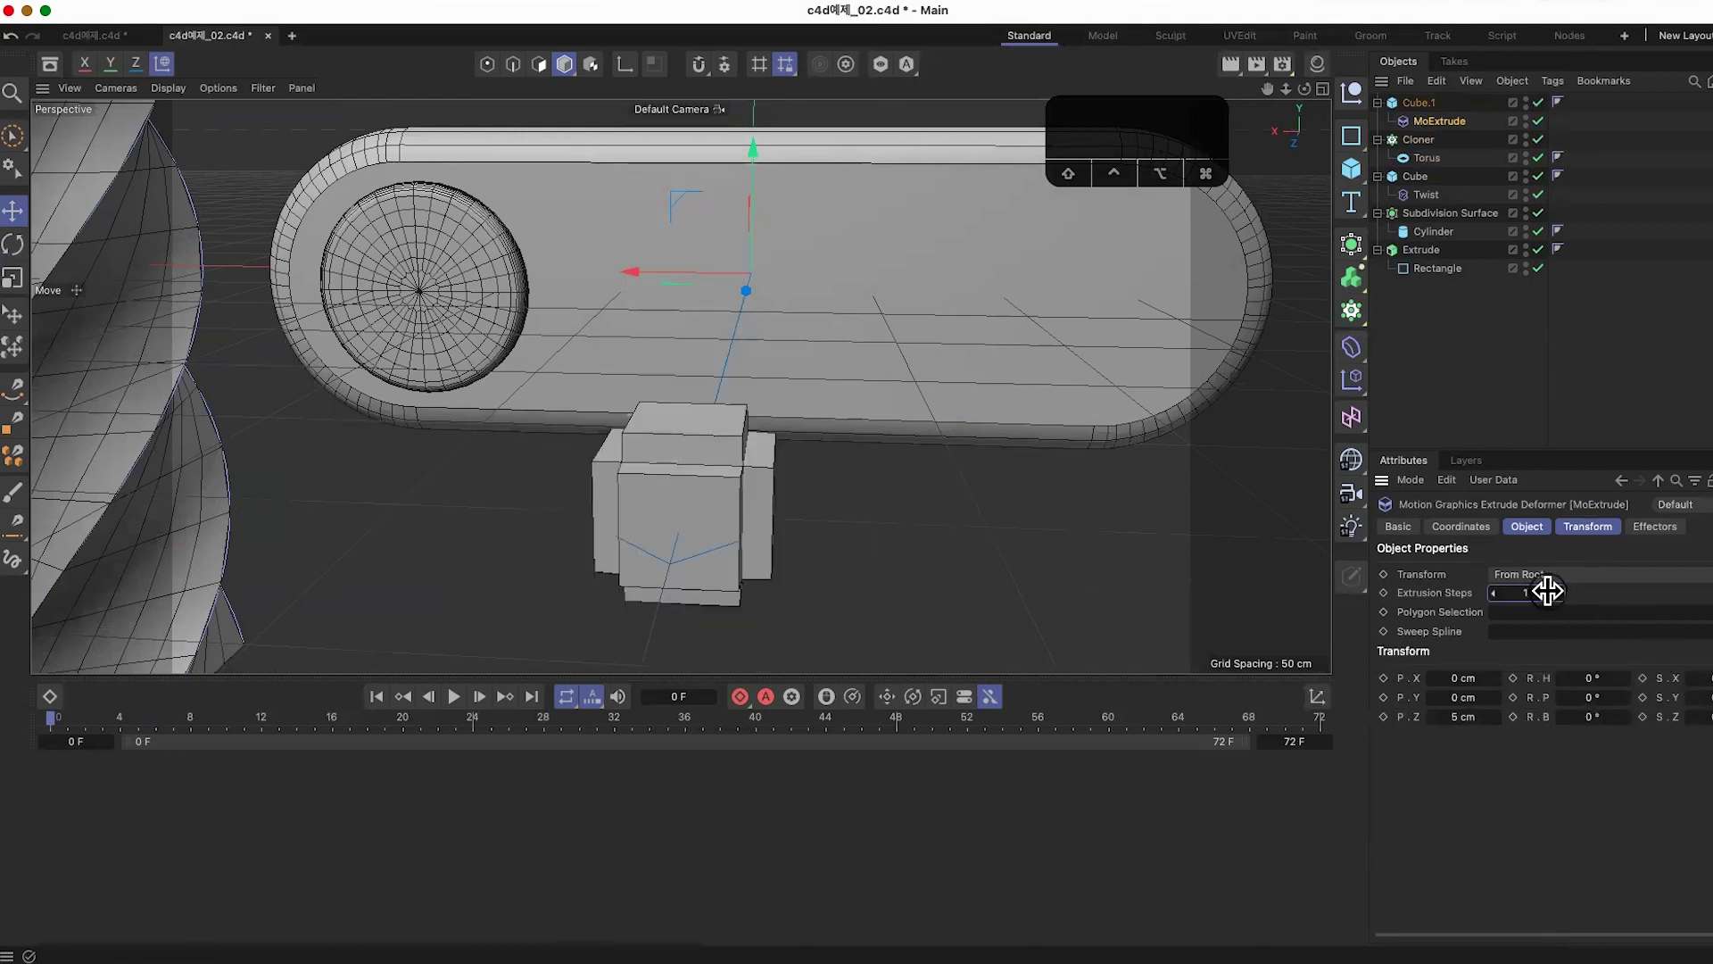
pyautogui.click(1560, 592)
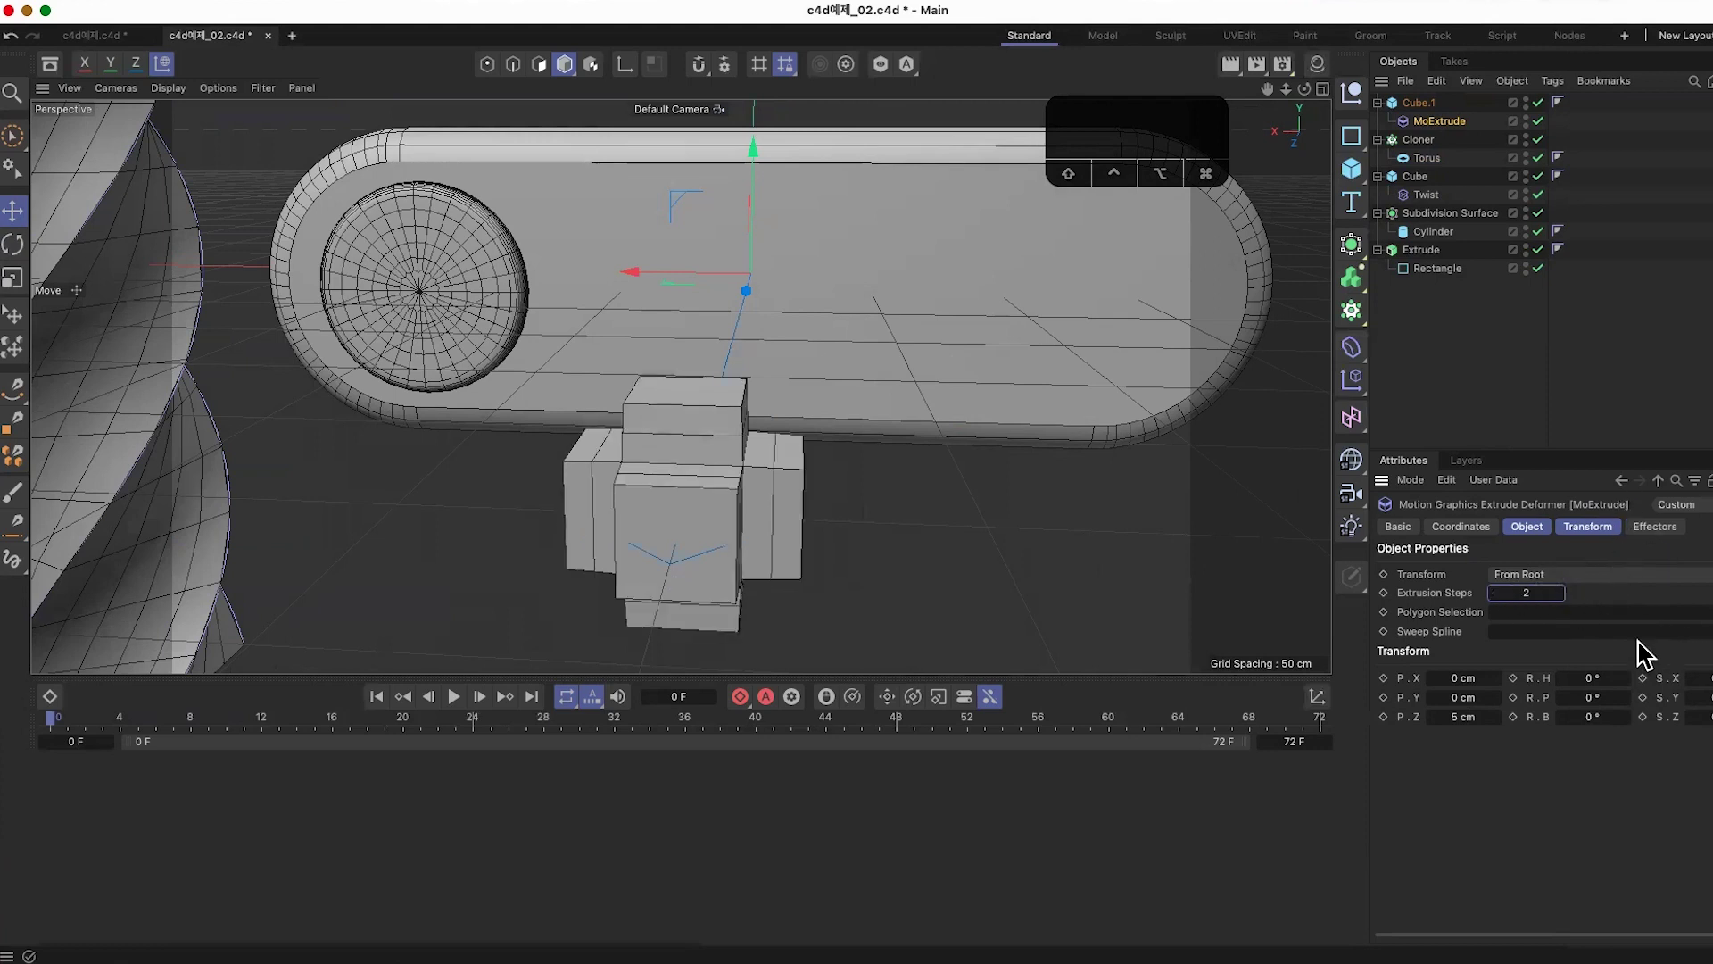
# Step: Try out rotation and position values on the MoExtrude deformer and undo the changes
pyautogui.click(1597, 529)
pyautogui.click(1655, 528)
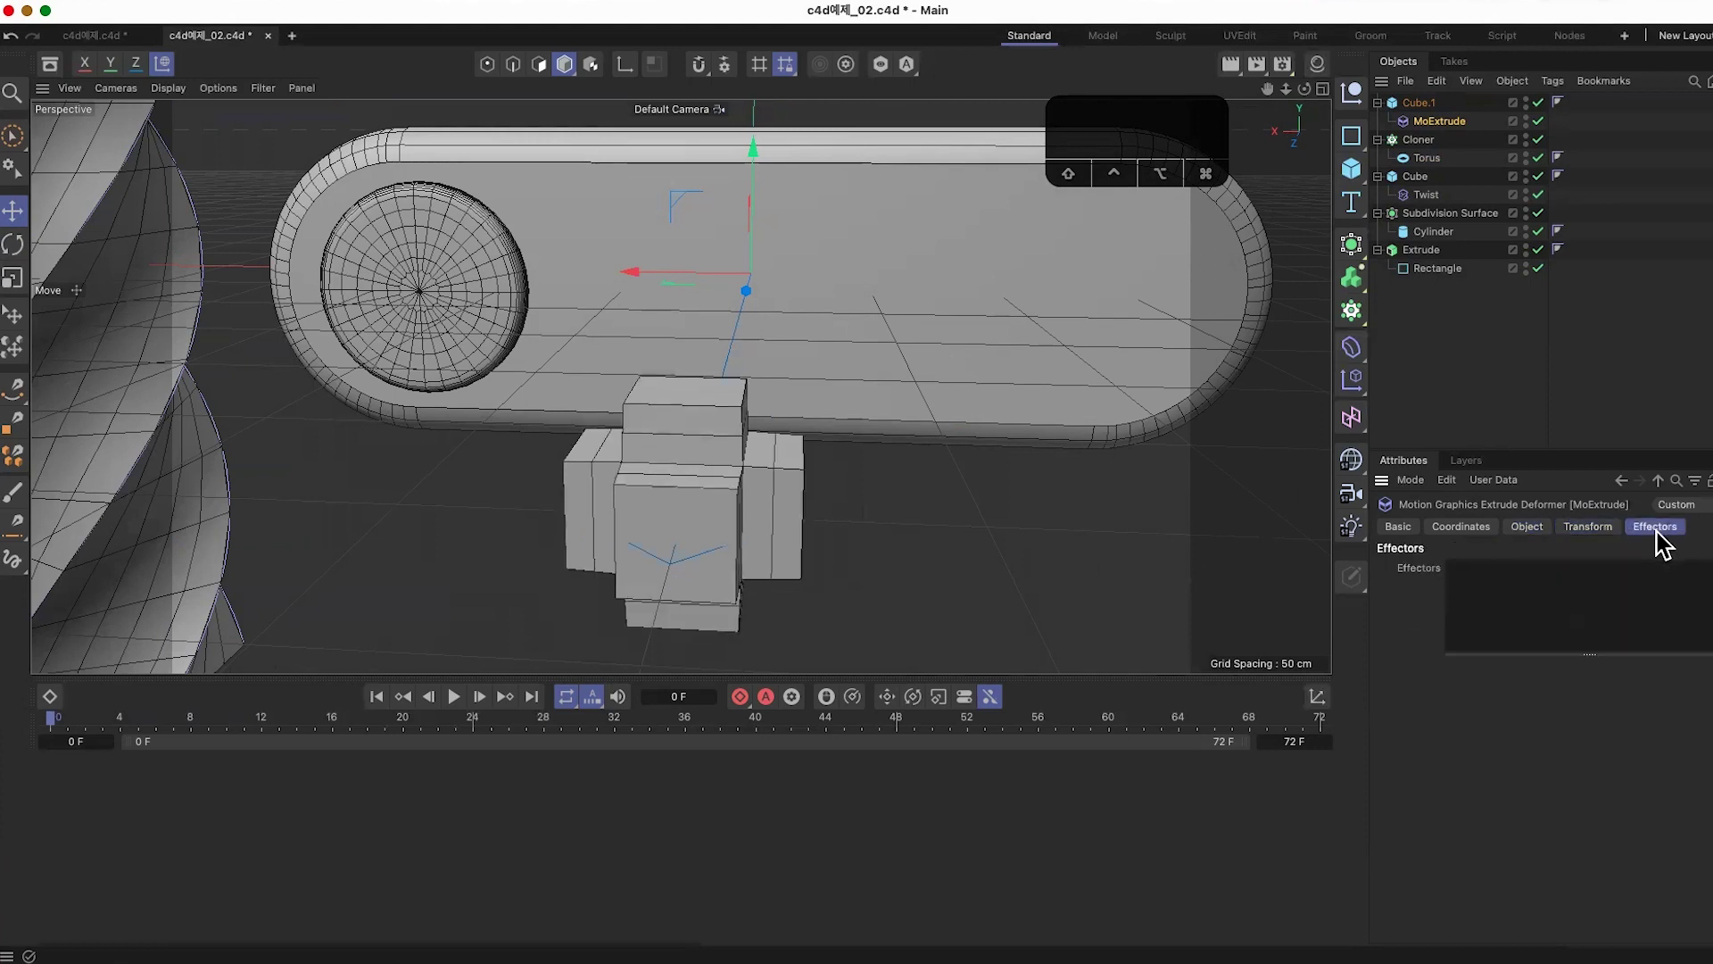
pyautogui.click(1596, 531)
pyautogui.moveTo(1594, 581); pyautogui.dragTo(1476, 600)
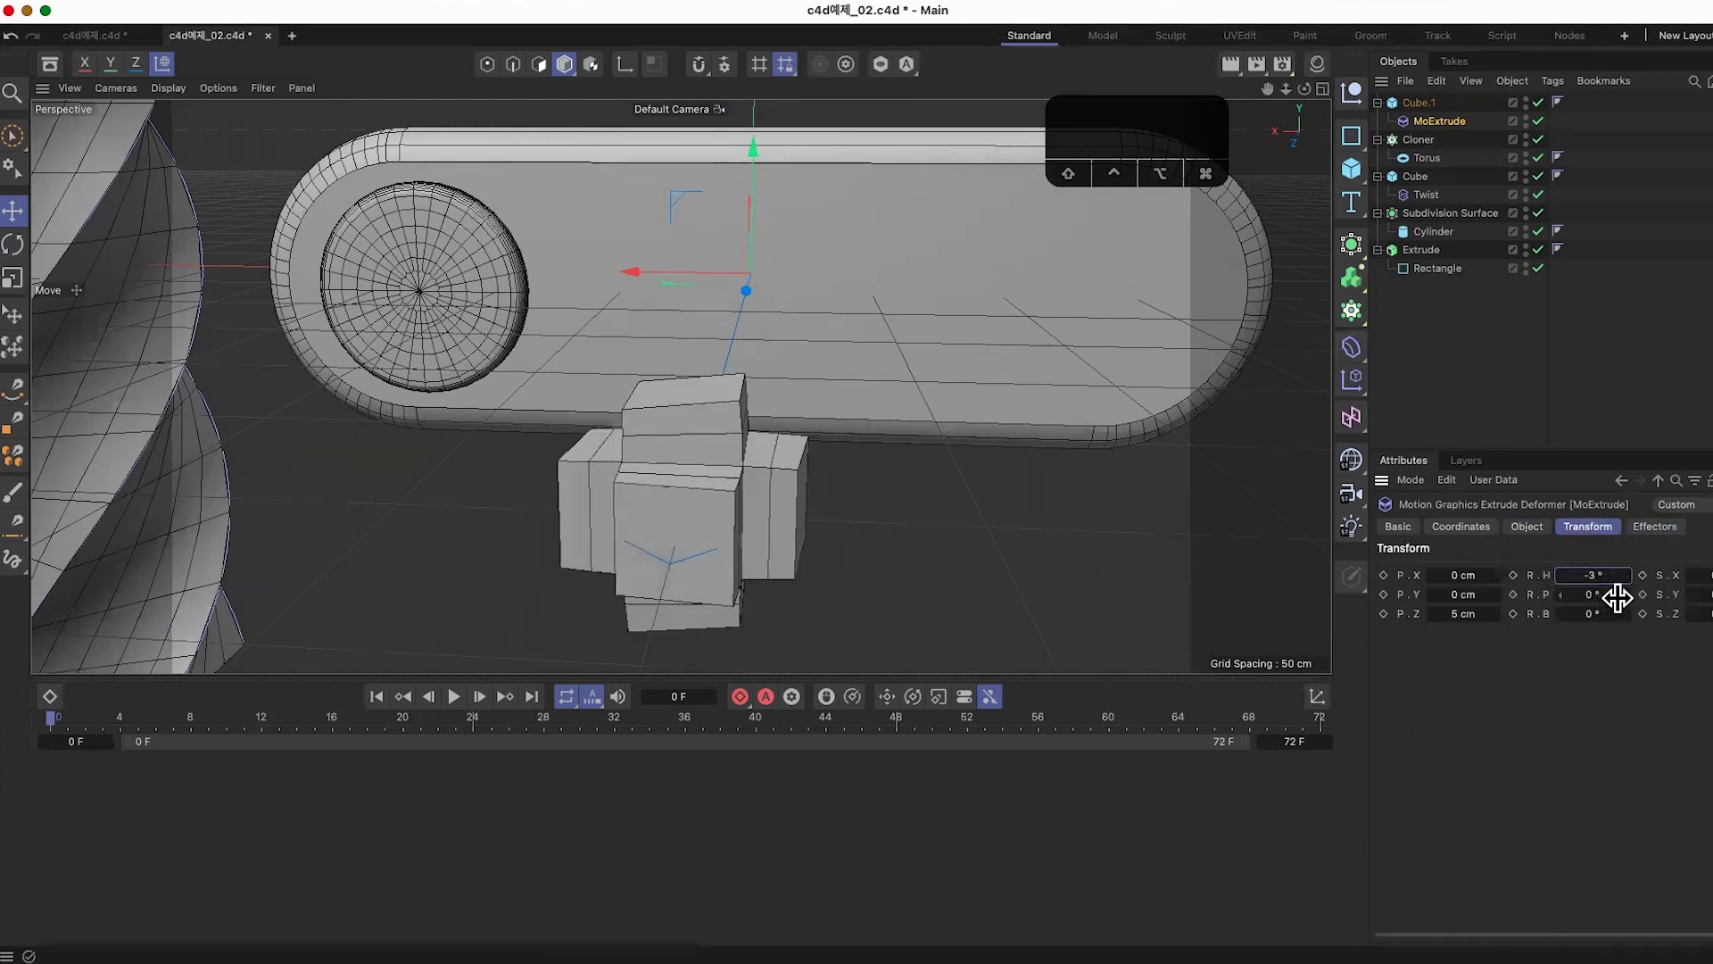
pyautogui.click(1526, 526)
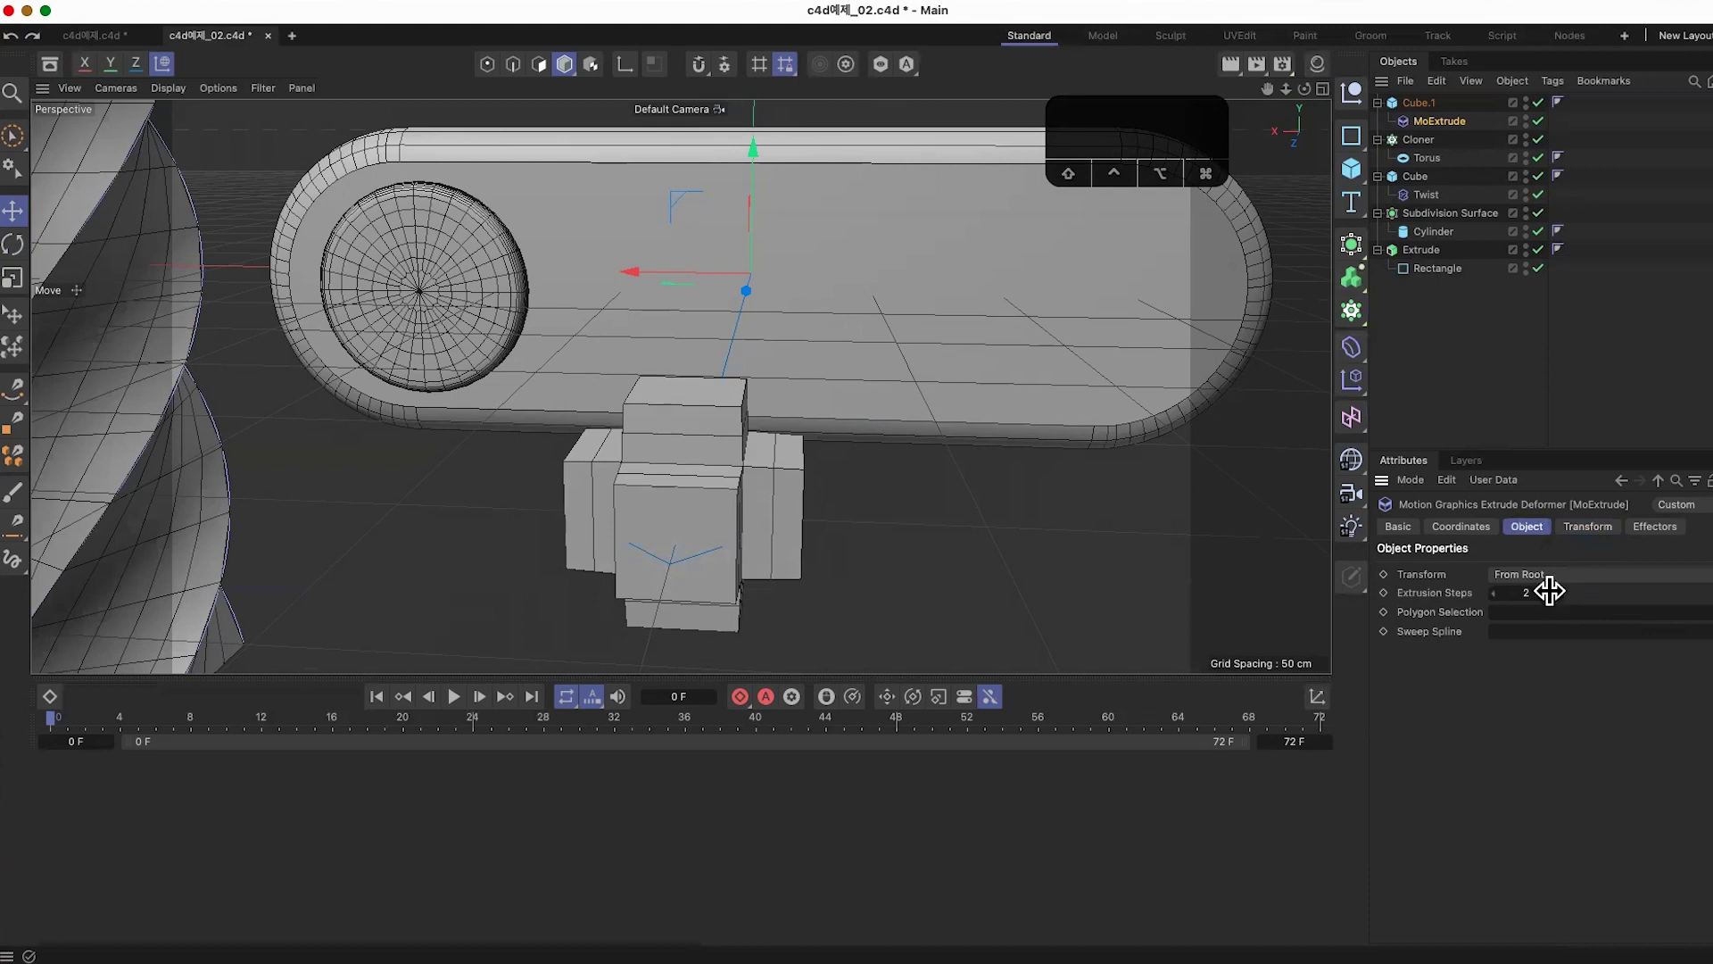
pyautogui.click(1462, 527)
pyautogui.moveTo(1458, 610); pyautogui.dragTo(1484, 604)
pyautogui.press('super+z')
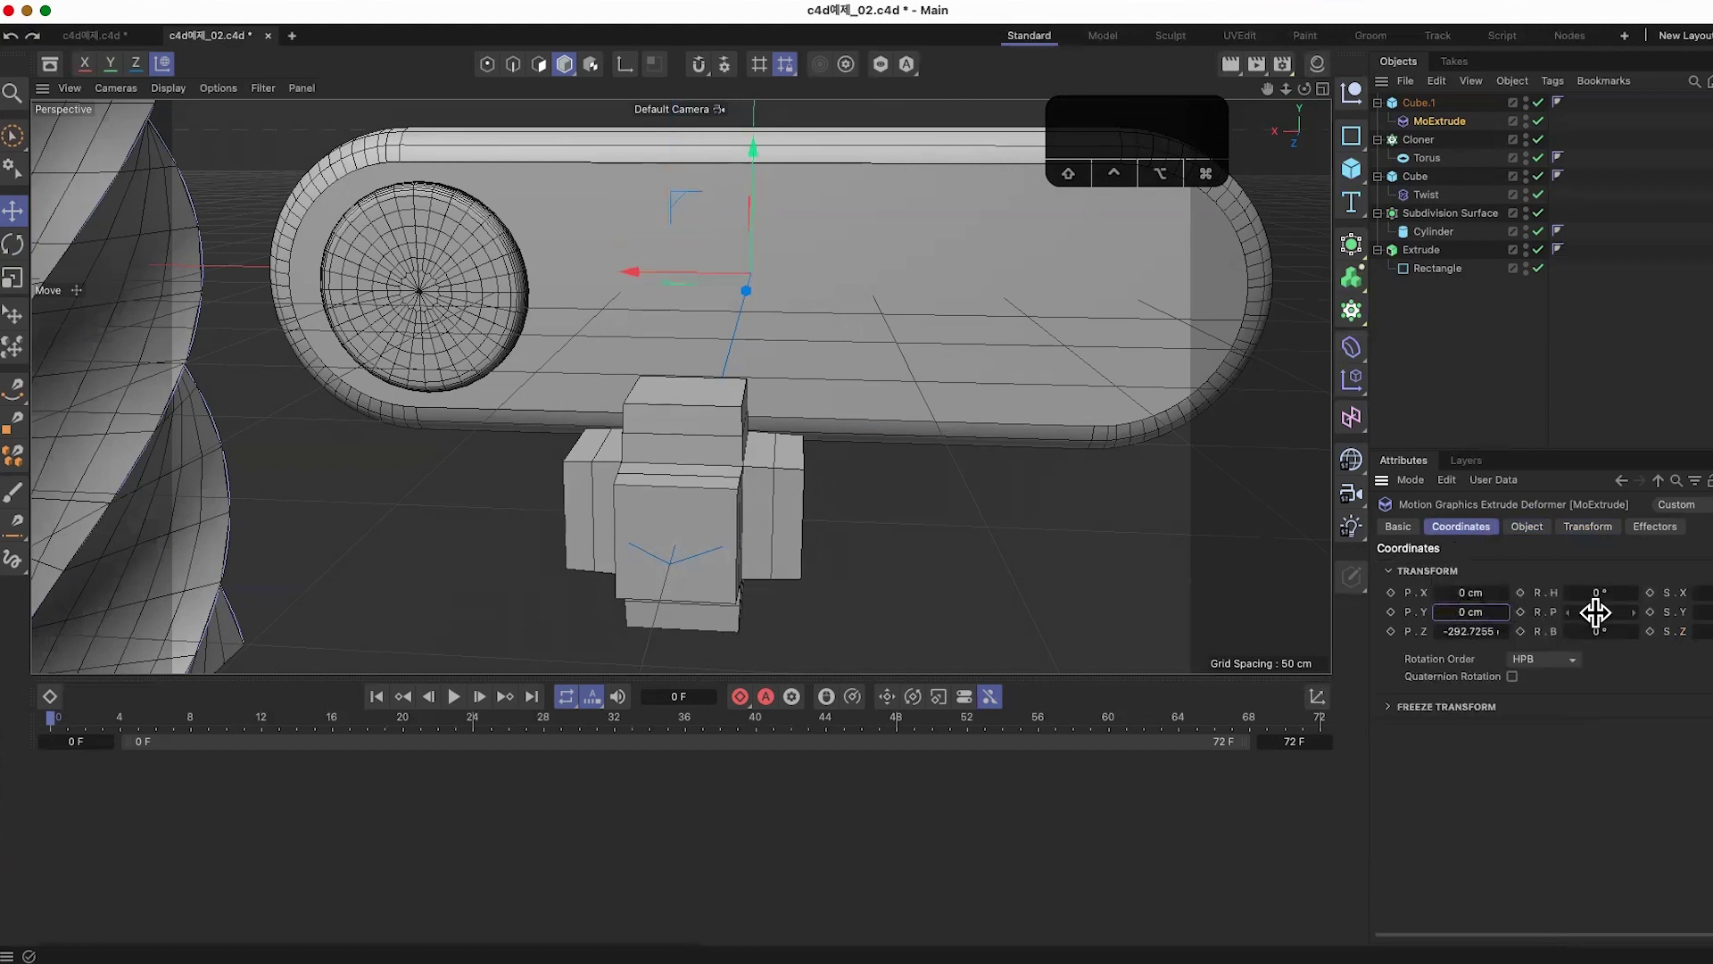
pyautogui.click(1587, 527)
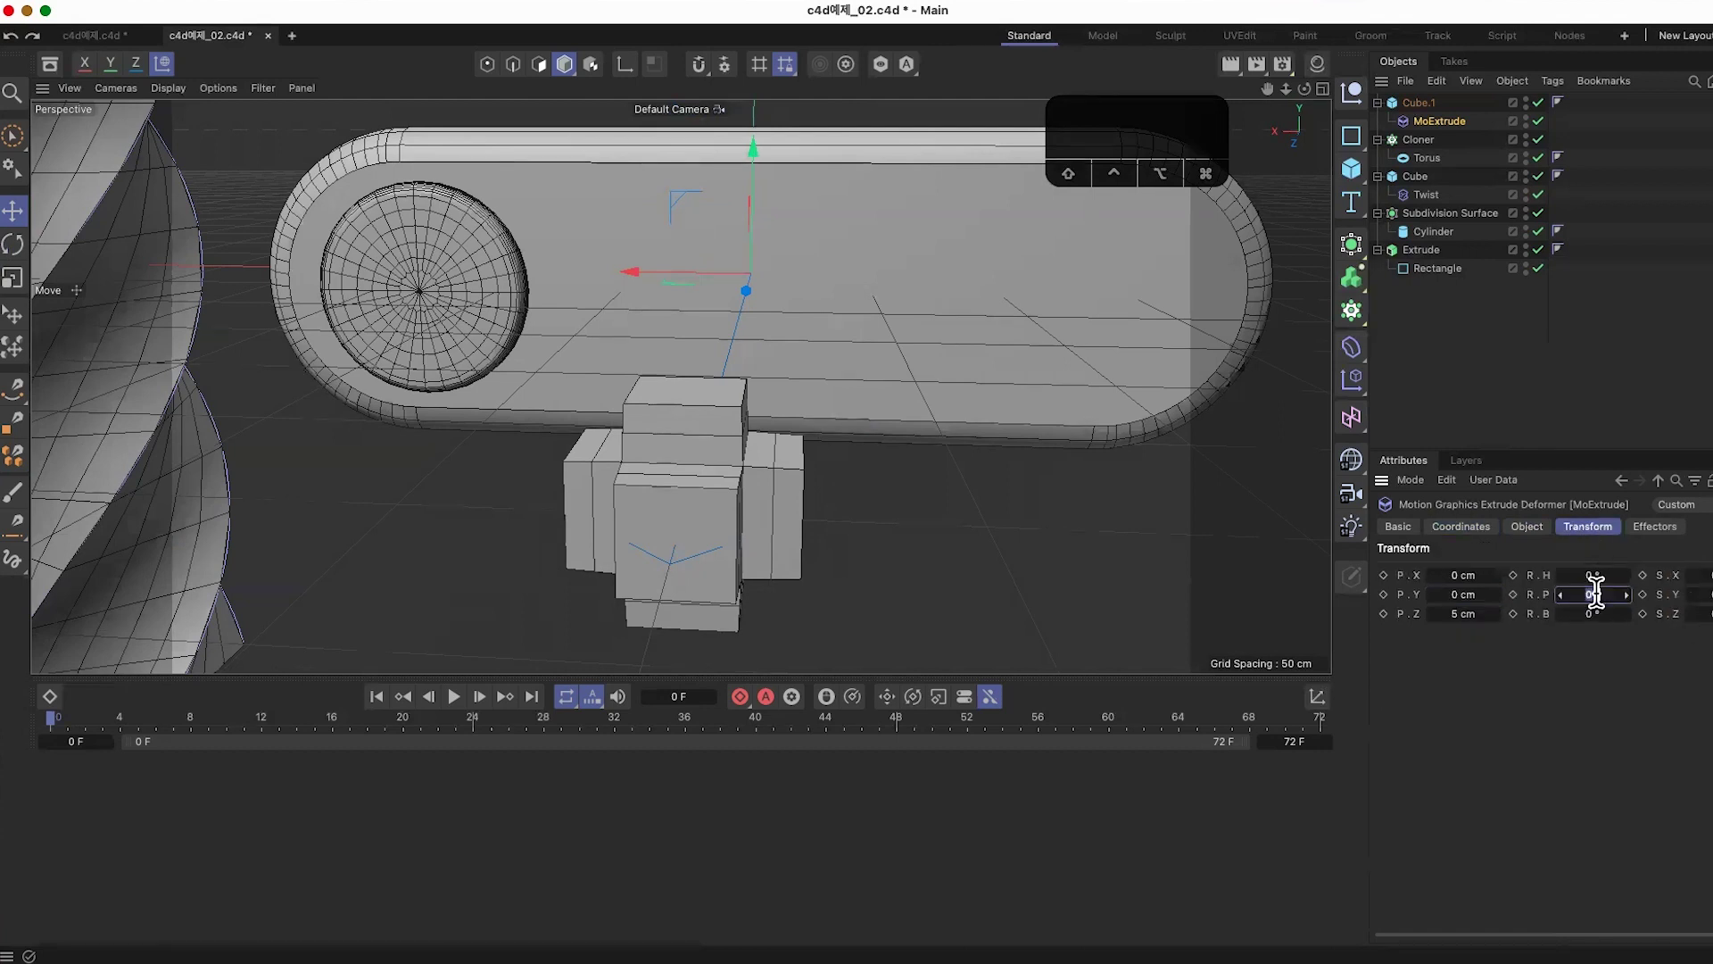
pyautogui.moveTo(1598, 604); pyautogui.dragTo(1461, 613)
pyautogui.press('super+z')
# Step: Set the MoExtrude transform's Z position to 15 cm and its X, Y and Z scale to 1
pyautogui.keyDown('alt'); pyautogui.moveTo(951, 544); pyautogui.dragTo(993, 580); pyautogui.keyUp('alt')
pyautogui.moveTo(1689, 576); pyautogui.dragTo(1691, 614)
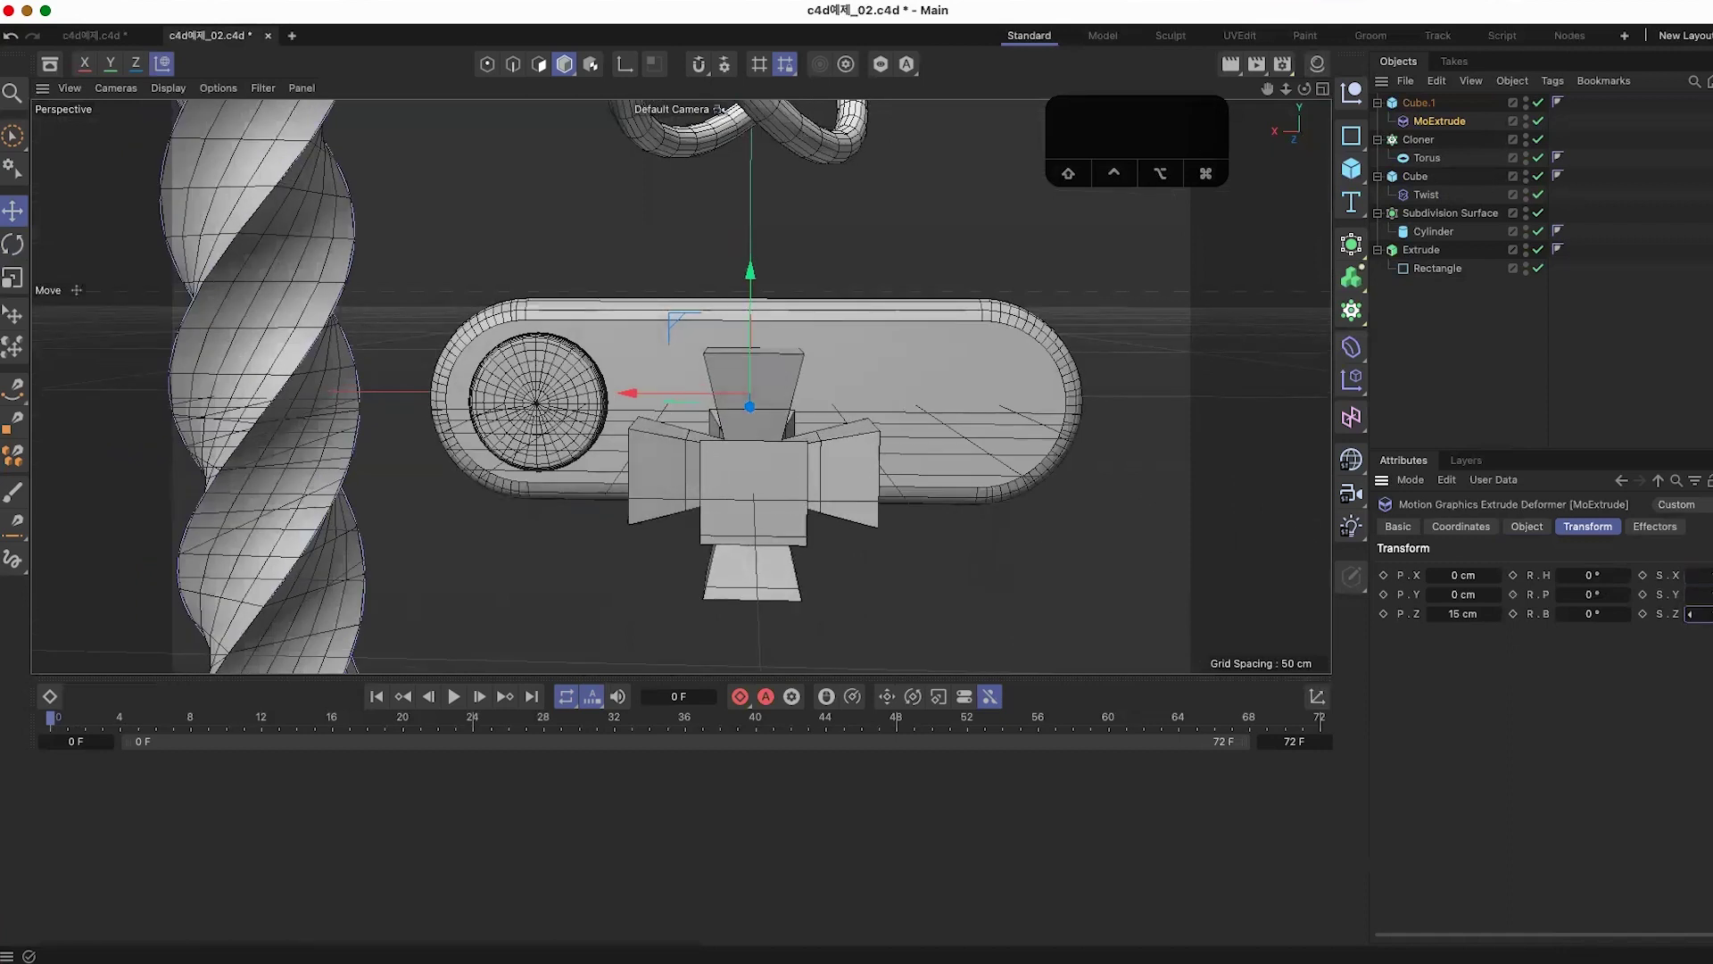
pyautogui.write('1')
pyautogui.press('Tab')
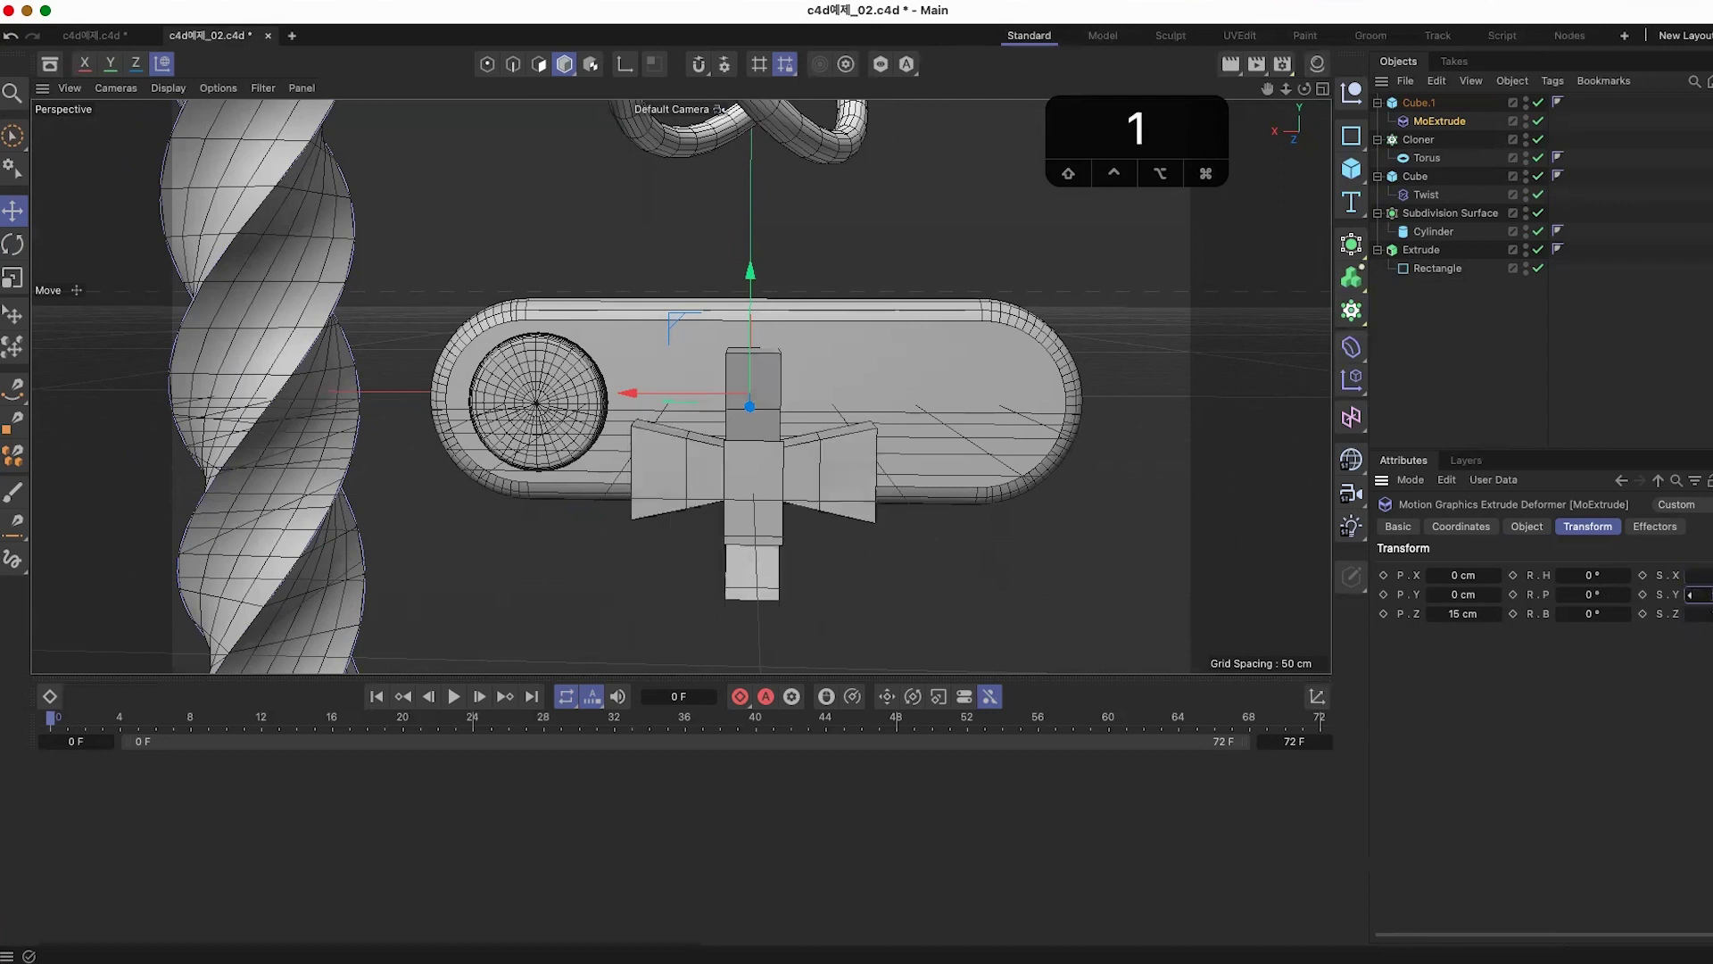
pyautogui.press('Tab')
pyautogui.write('1')
pyautogui.press('Return')
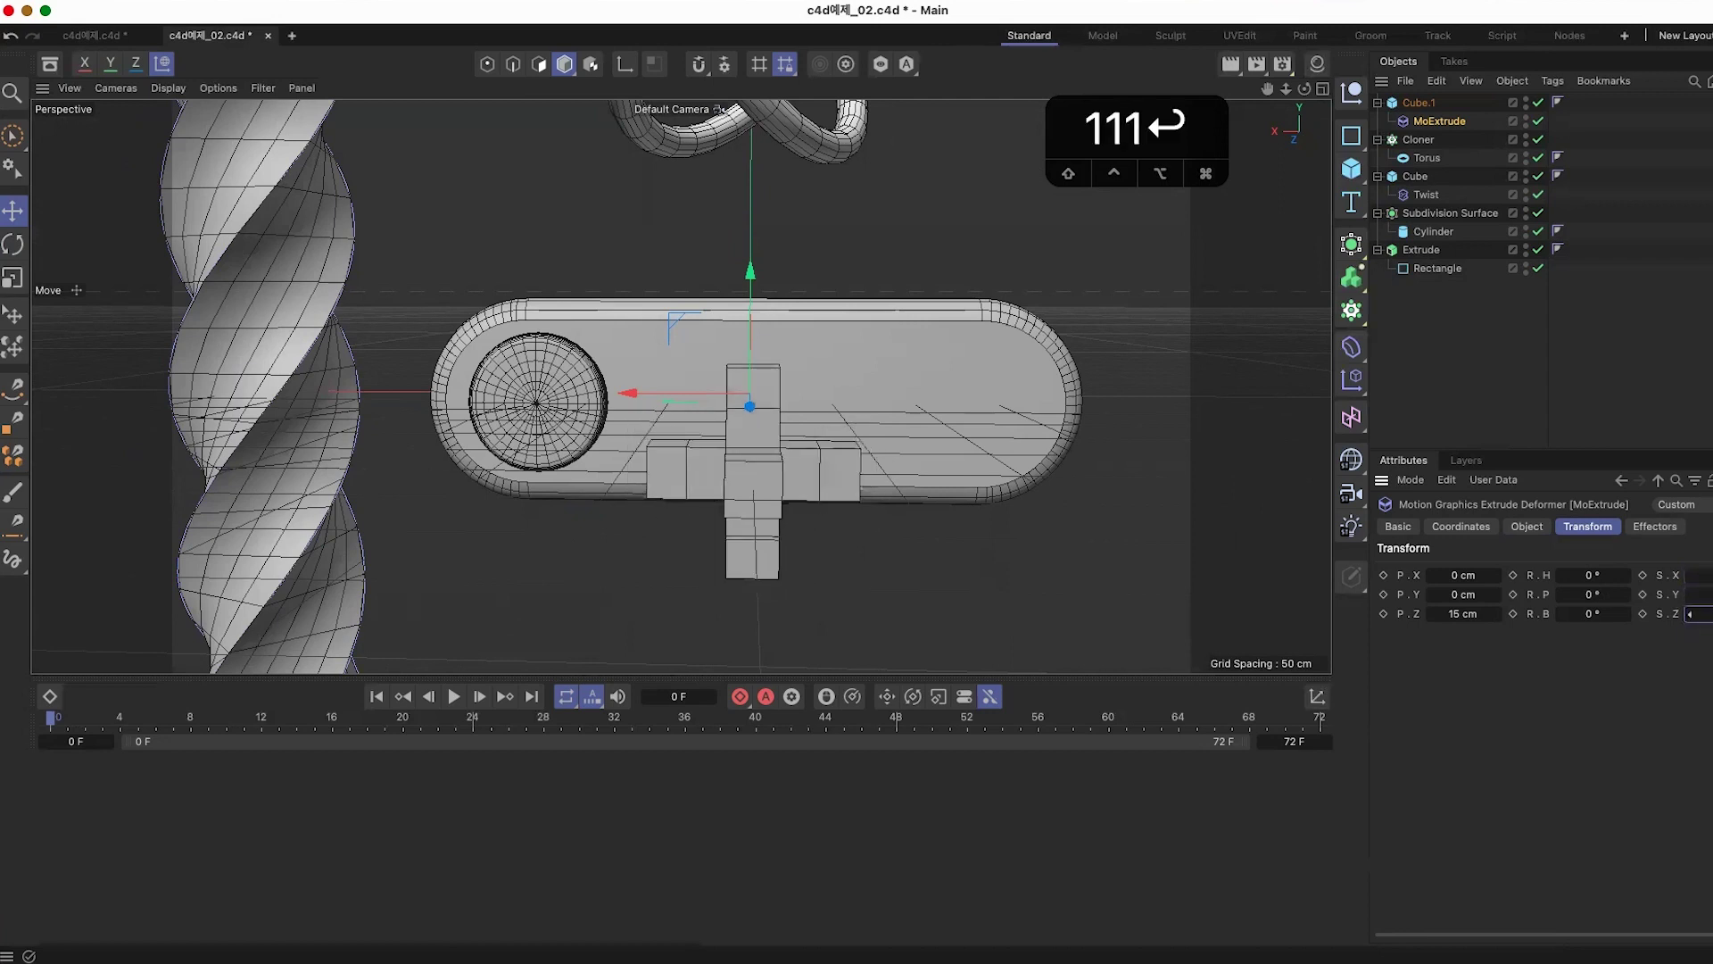
pyautogui.keyDown('alt'); pyautogui.moveTo(922, 593); pyautogui.dragTo(952, 612); pyautogui.keyUp('alt')
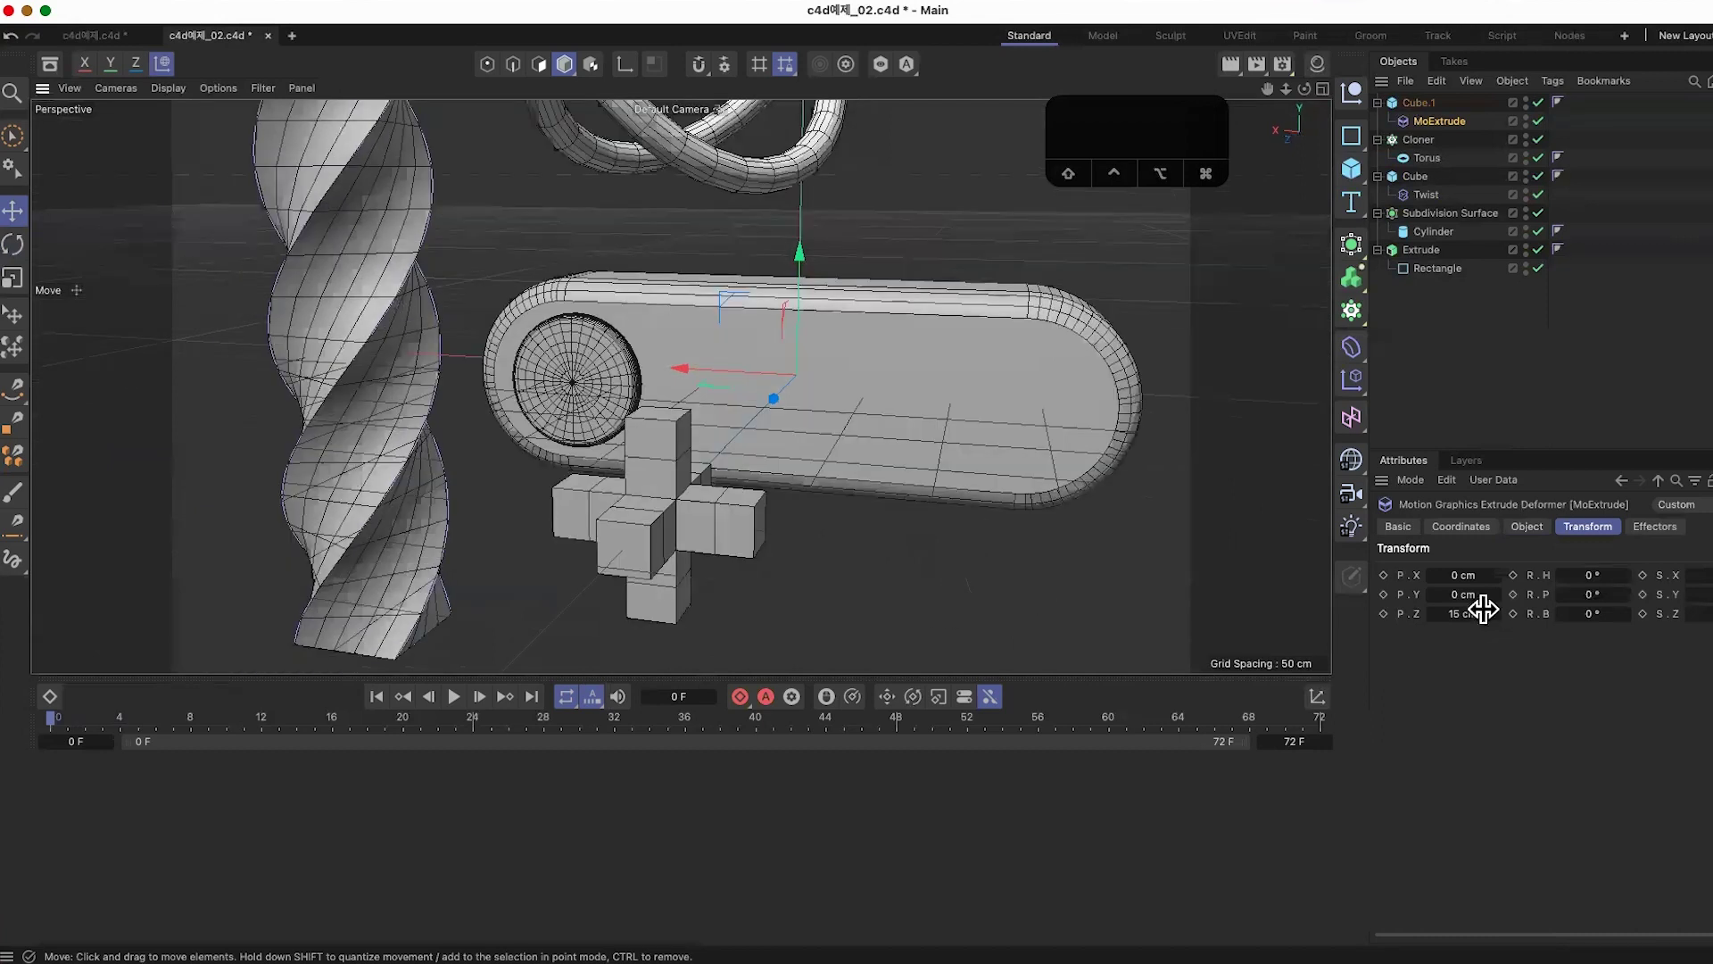
pyautogui.moveTo(1465, 612); pyautogui.dragTo(1458, 612)
# Step: Select the cube with the MoExtrude deformer and move the cross shape beside the button body, opposite the twisted column
pyautogui.scroll(-6, 982, 611)
pyautogui.keyDown('alt'); pyautogui.moveTo(997, 561); pyautogui.dragTo(1008, 559); pyautogui.keyUp('alt')
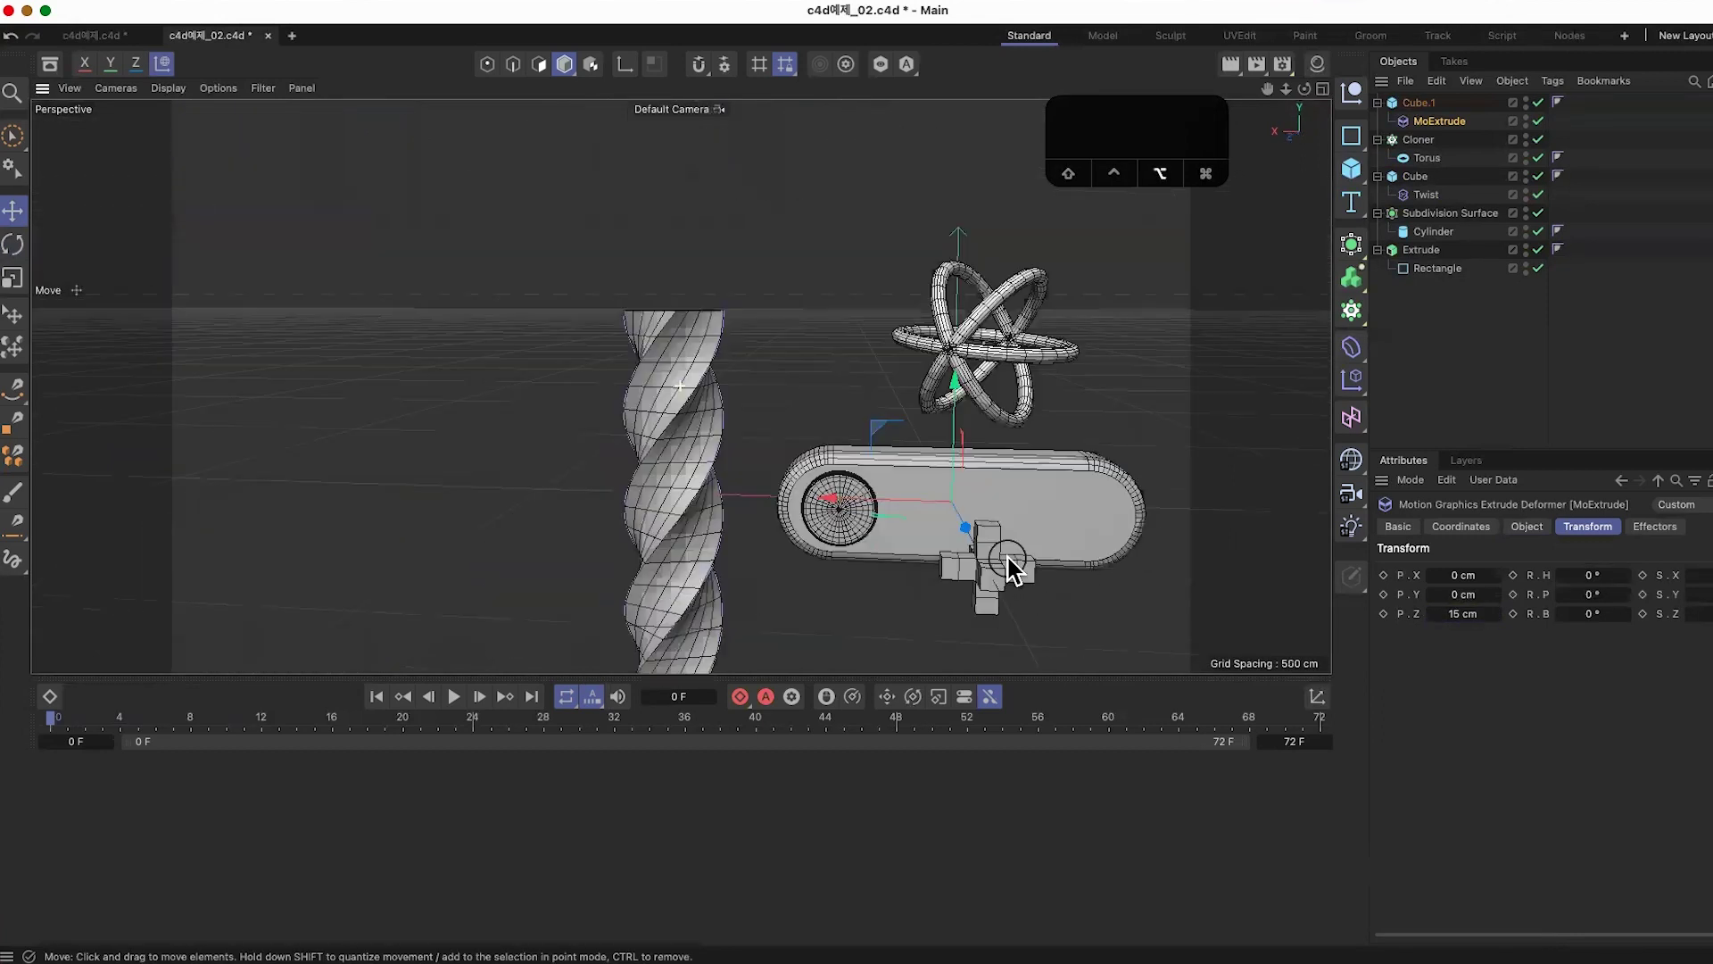
pyautogui.click(1417, 104)
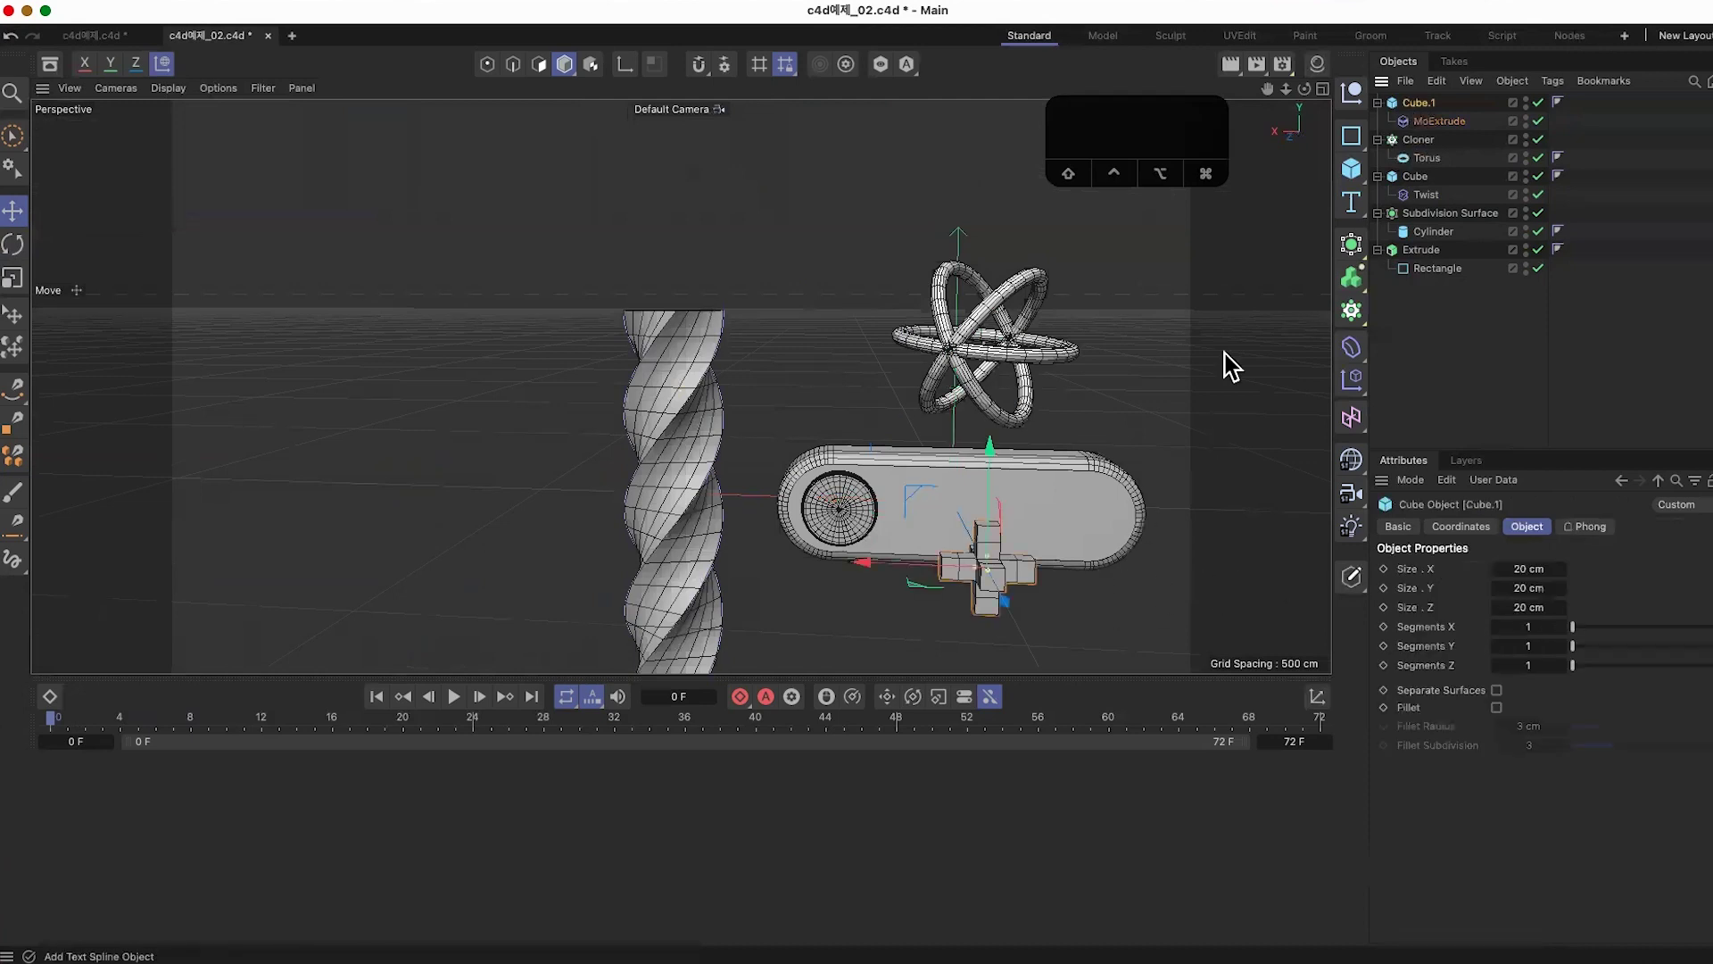
pyautogui.keyDown('alt'); pyautogui.moveTo(703, 466); pyautogui.dragTo(920, 504); pyautogui.keyUp('alt')
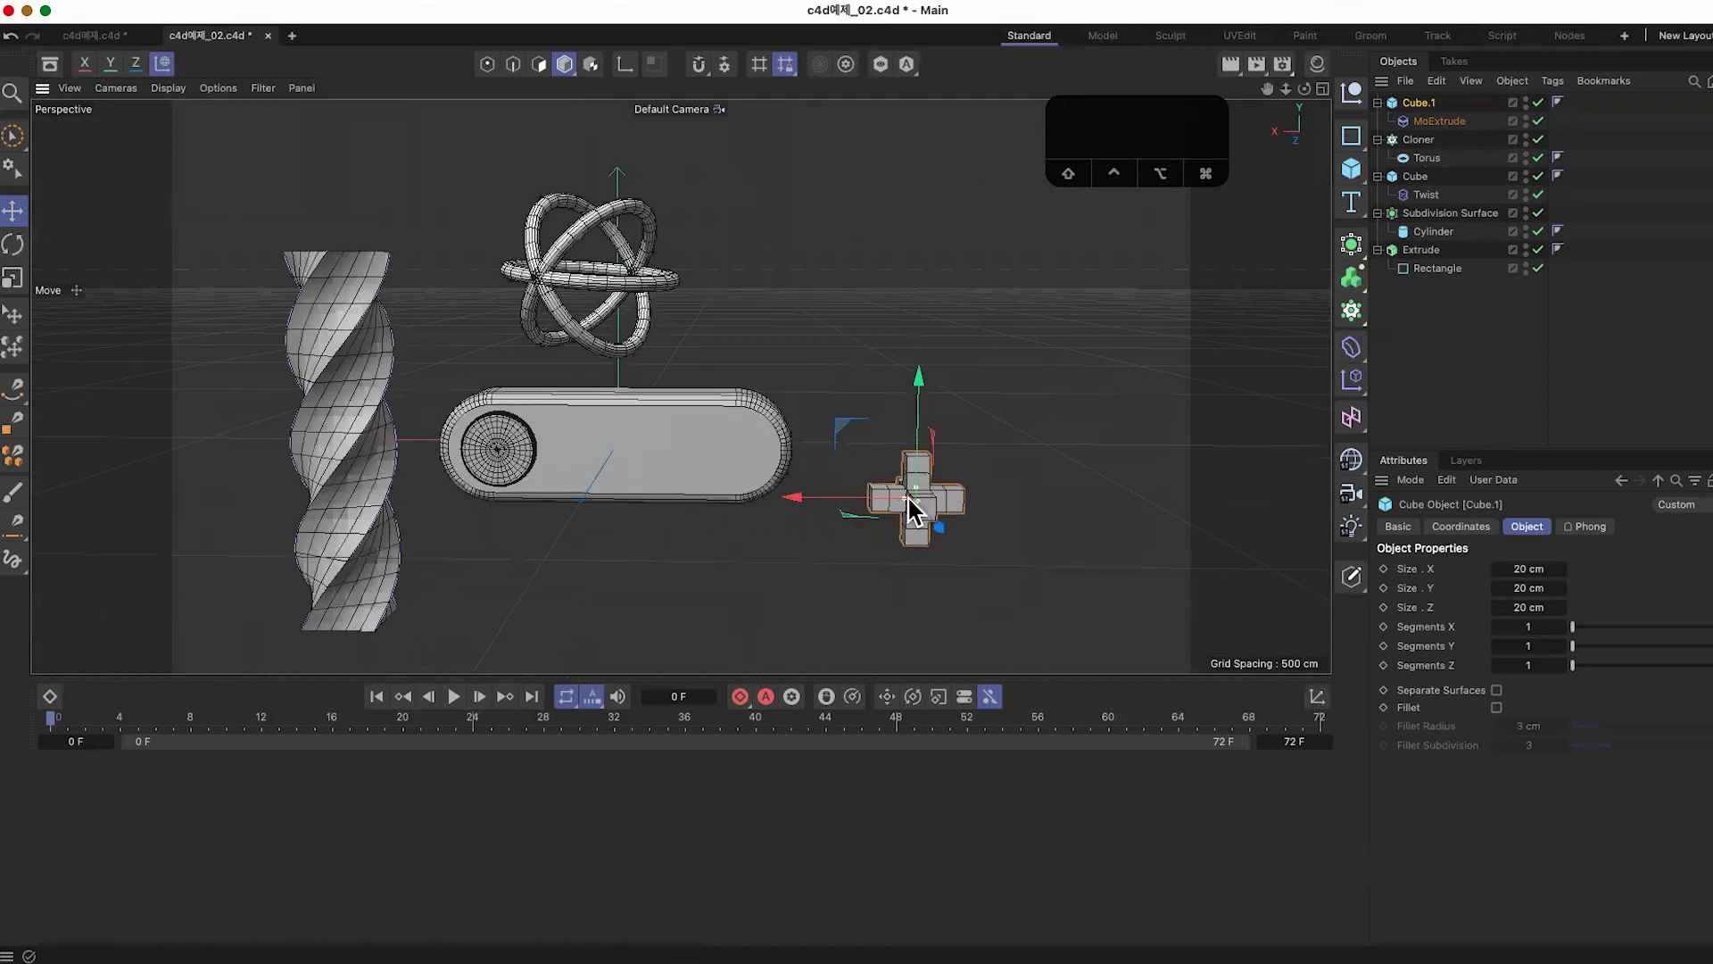
# Step: Scale up the cross-shaped cube uniformly, deselect it and save the project
pyautogui.press('r')
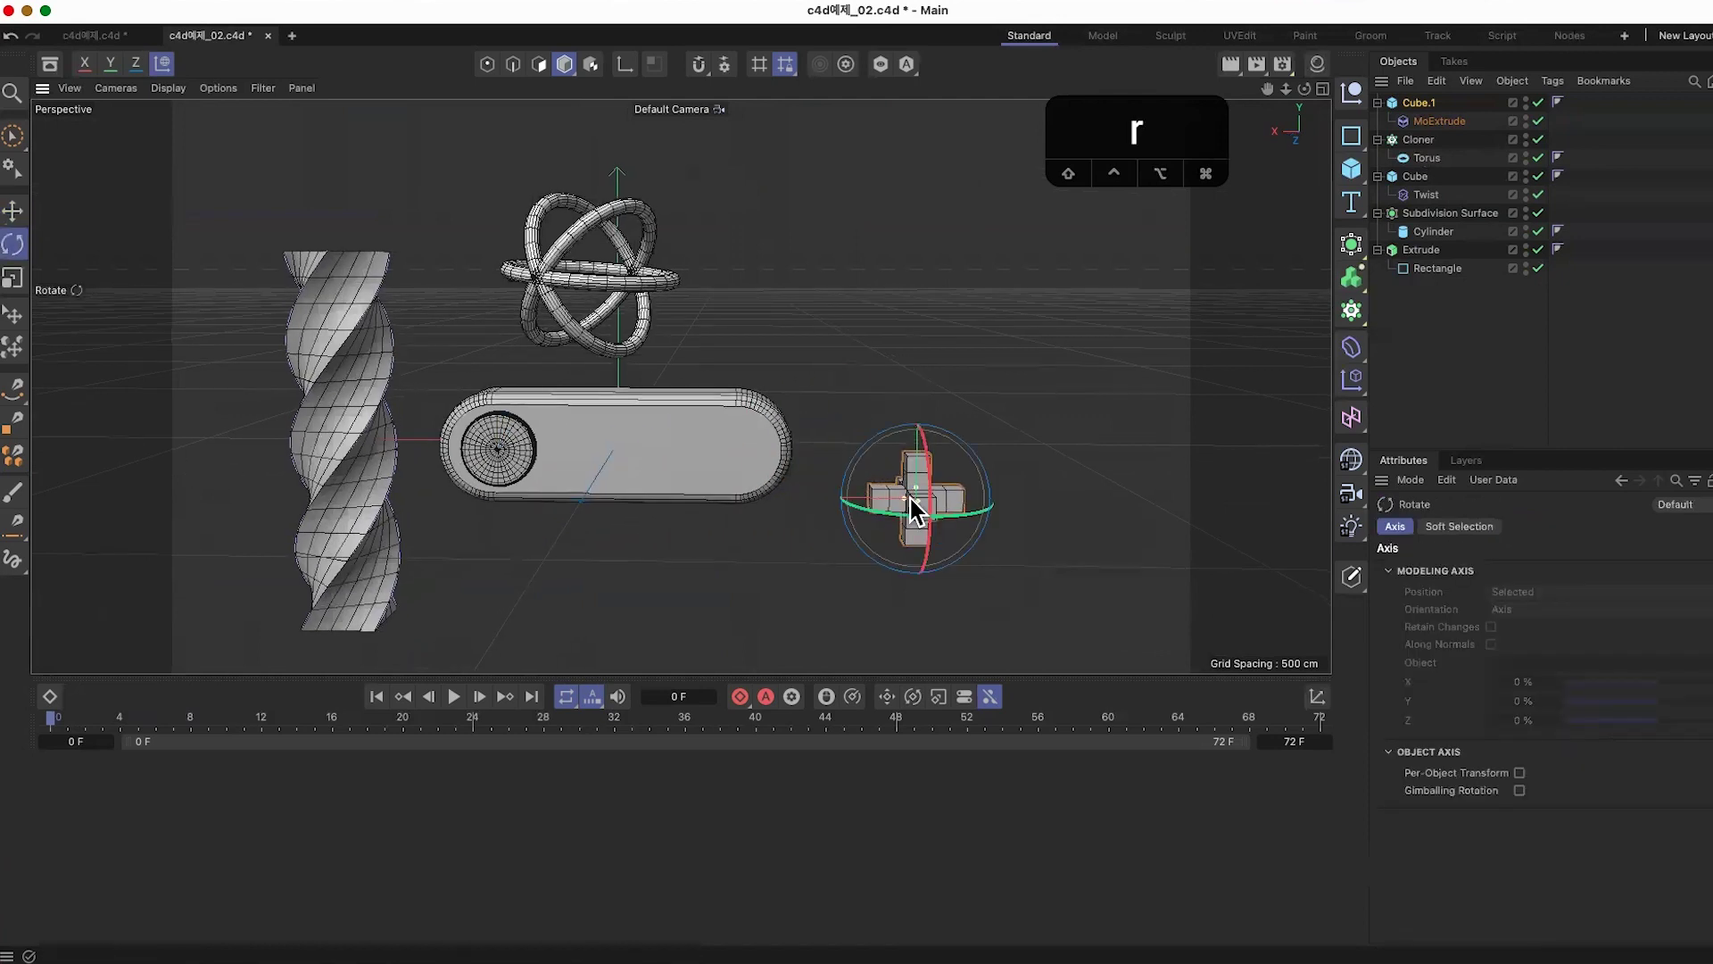
pyautogui.press('r')
pyautogui.press('t')
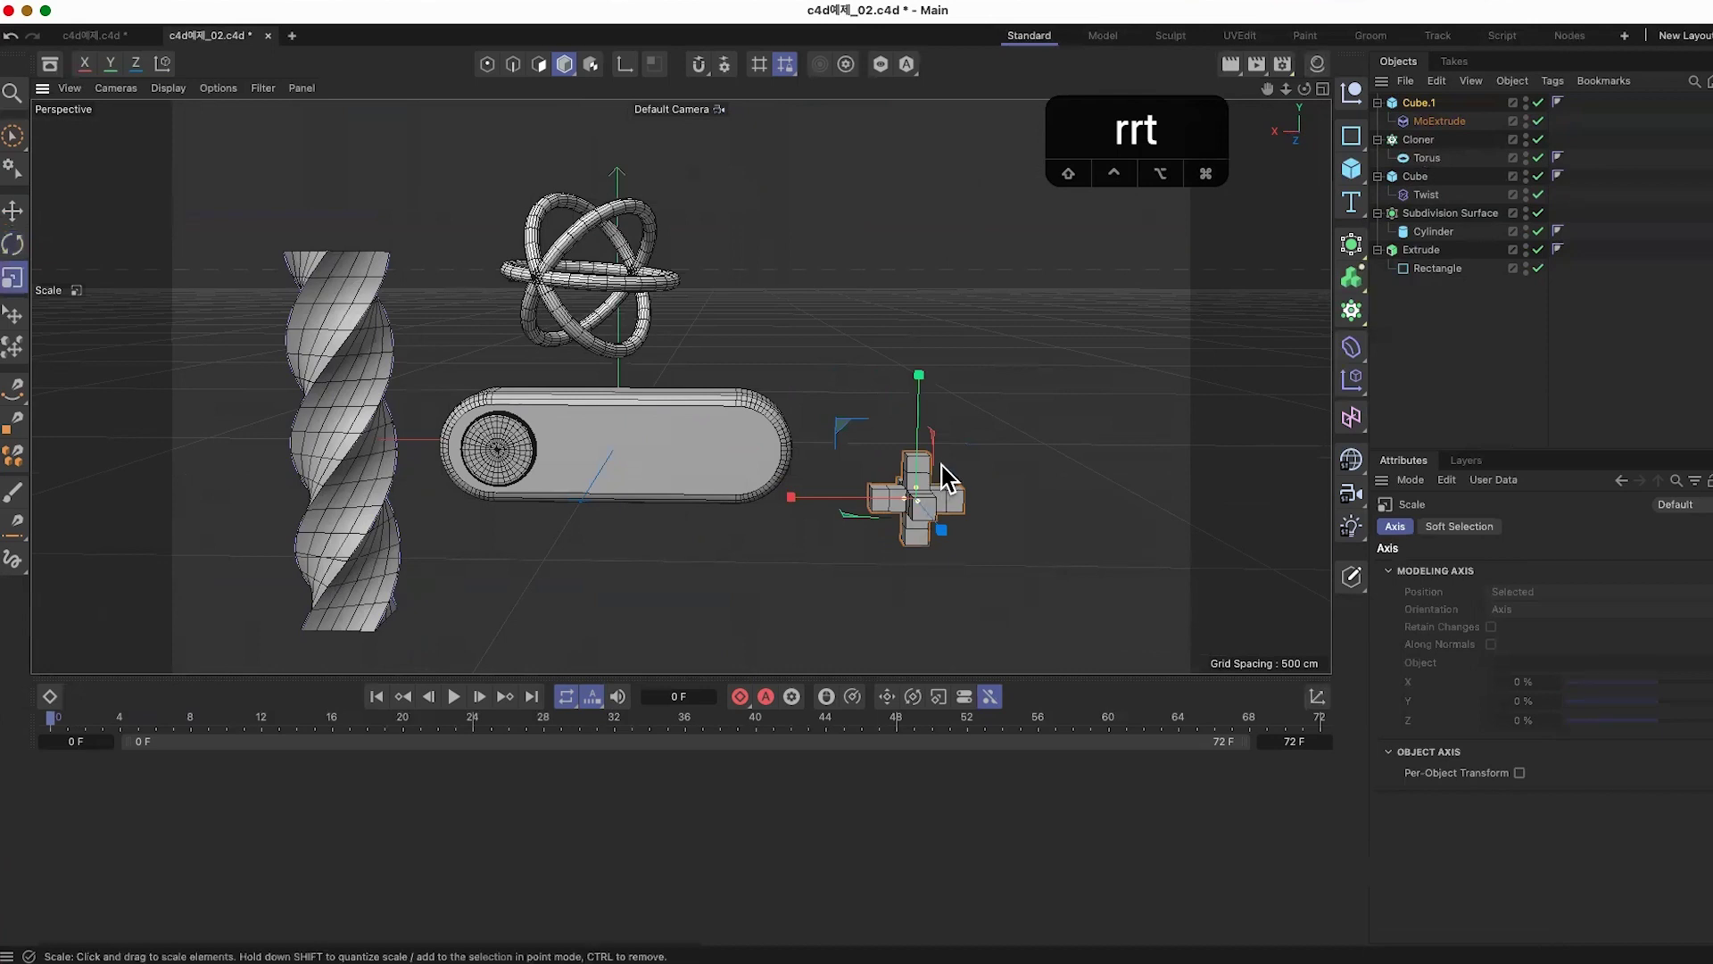
pyautogui.moveTo(953, 471); pyautogui.dragTo(1079, 593)
pyautogui.click(1079, 593)
pyautogui.press('super+s')
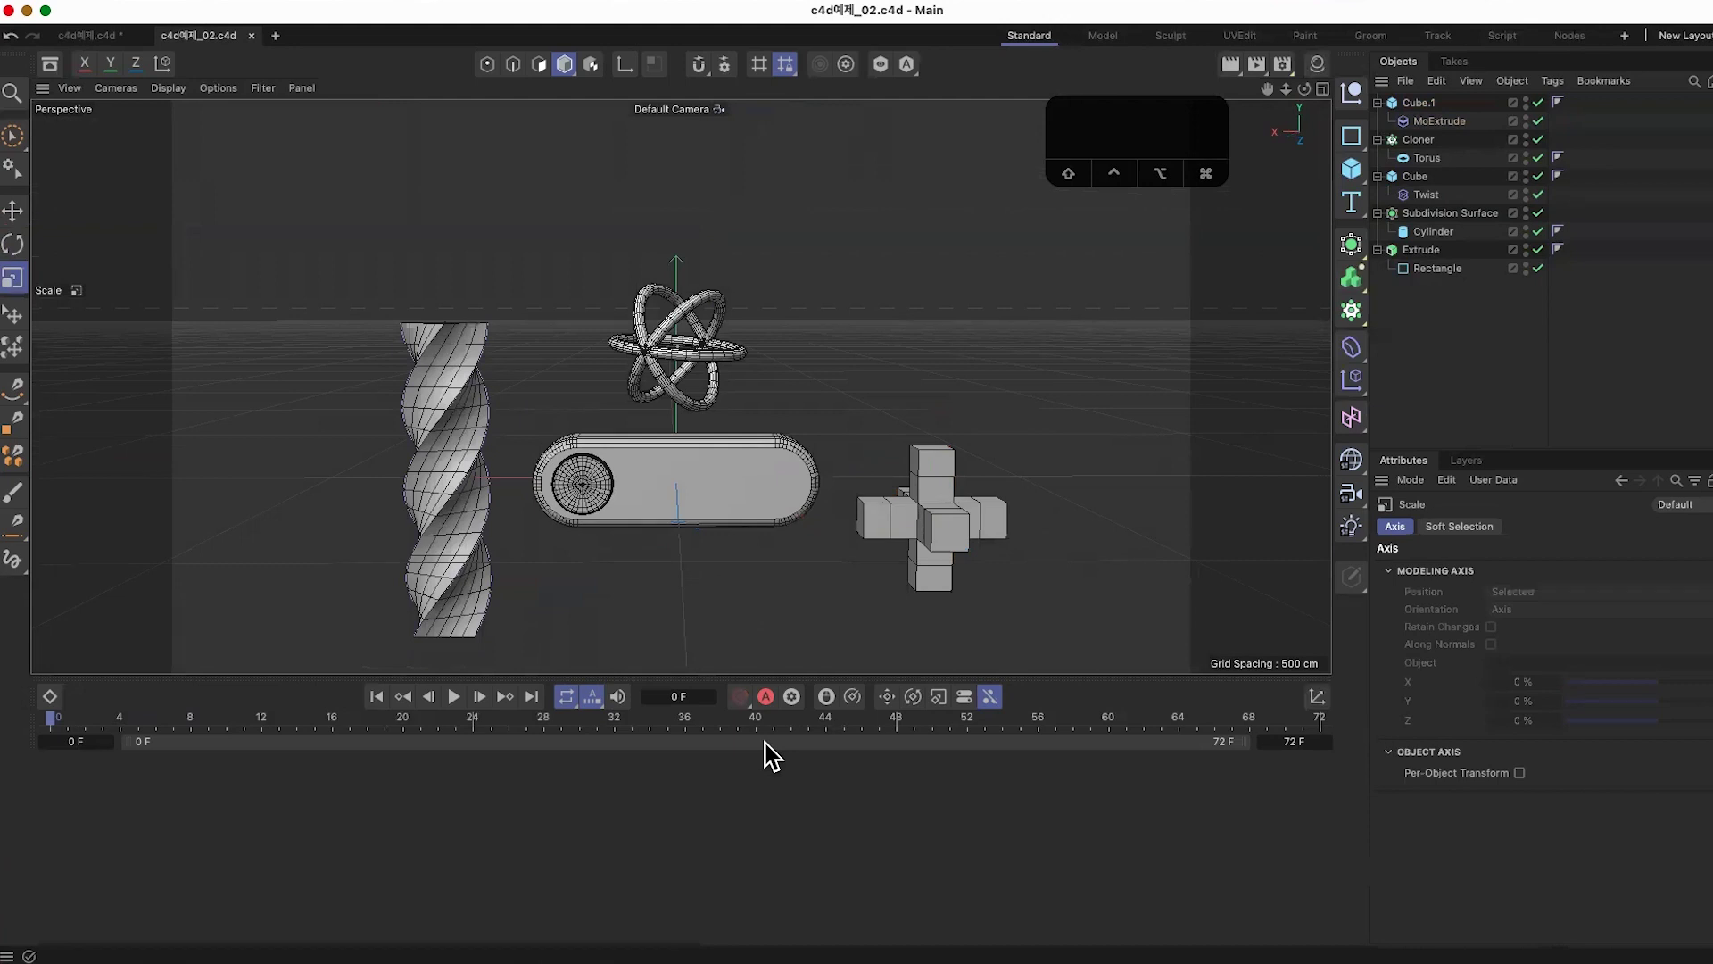
# Step: Add a Sphere with a radius of 49 cm and move it forward, in front of the button body
pyautogui.click(1351, 176)
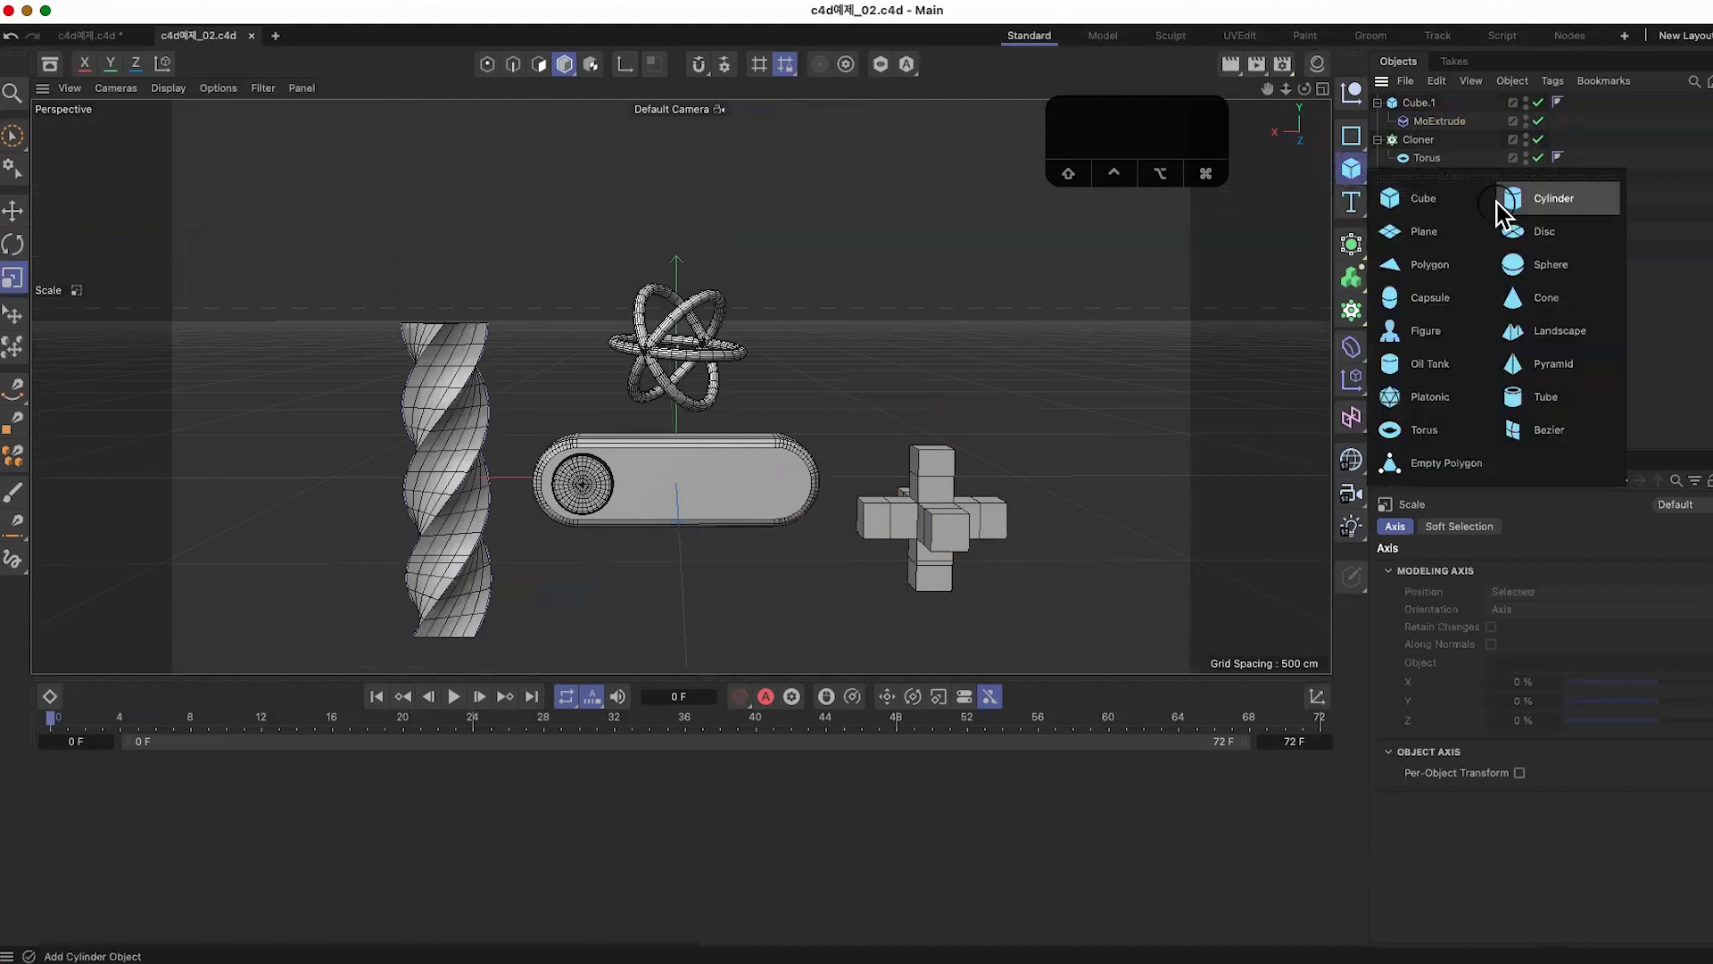
pyautogui.click(1560, 277)
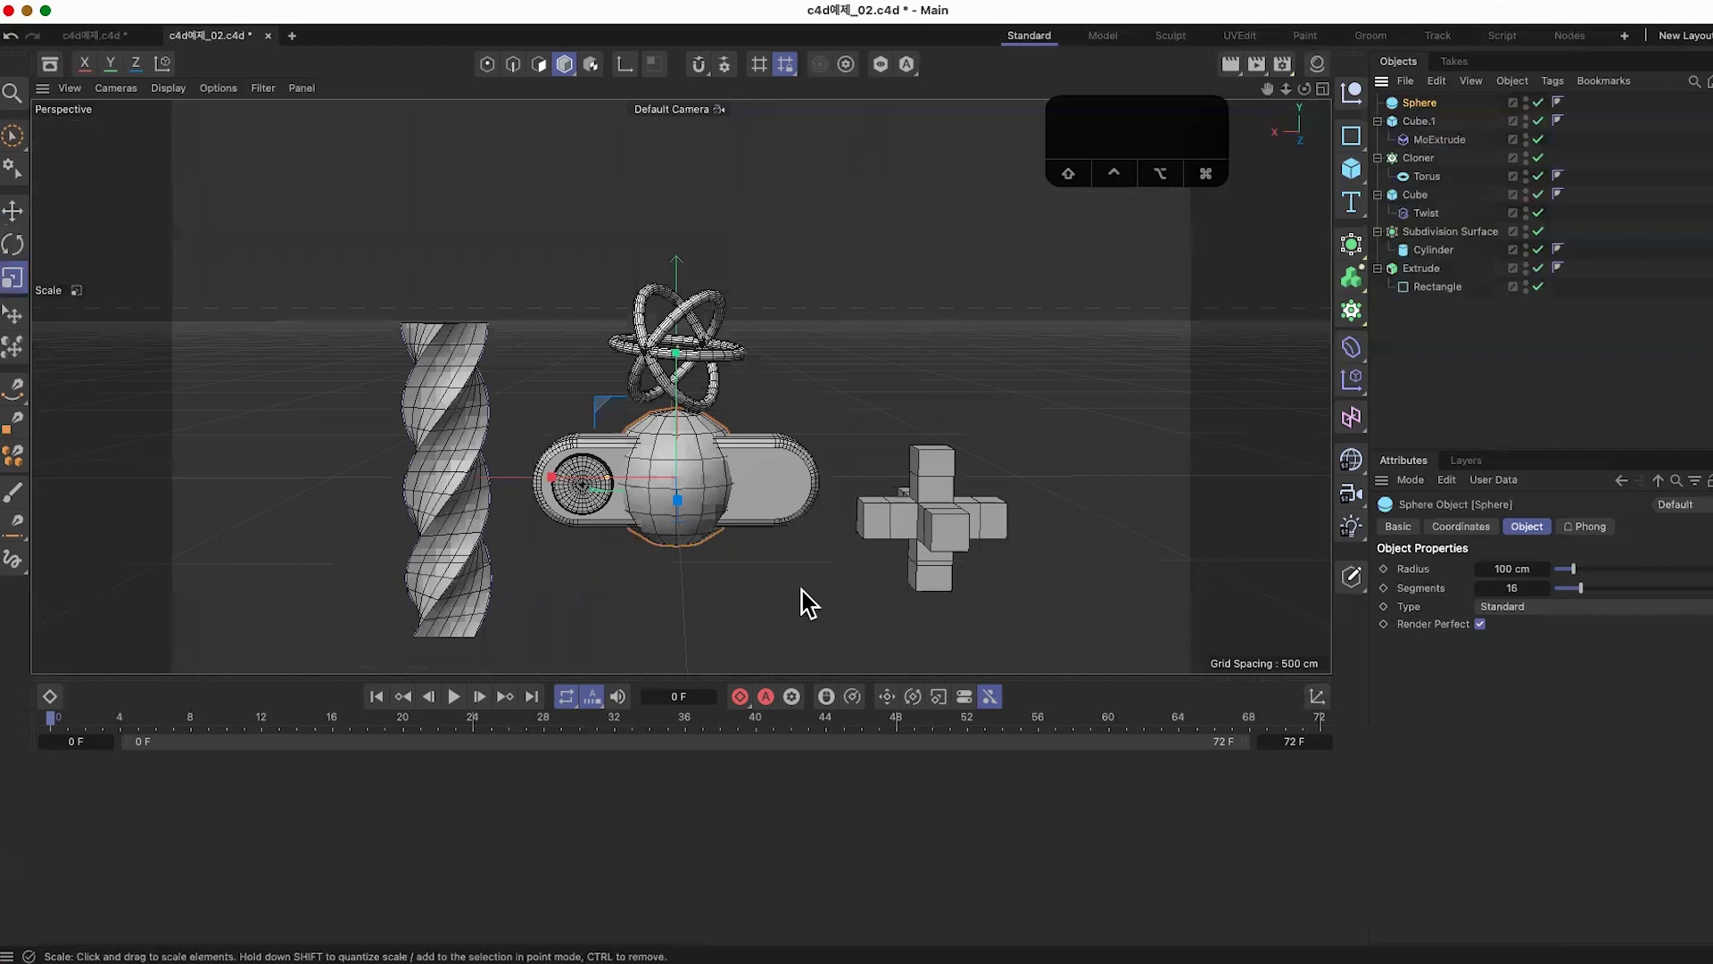
pyautogui.moveTo(1575, 579); pyautogui.dragTo(1503, 581)
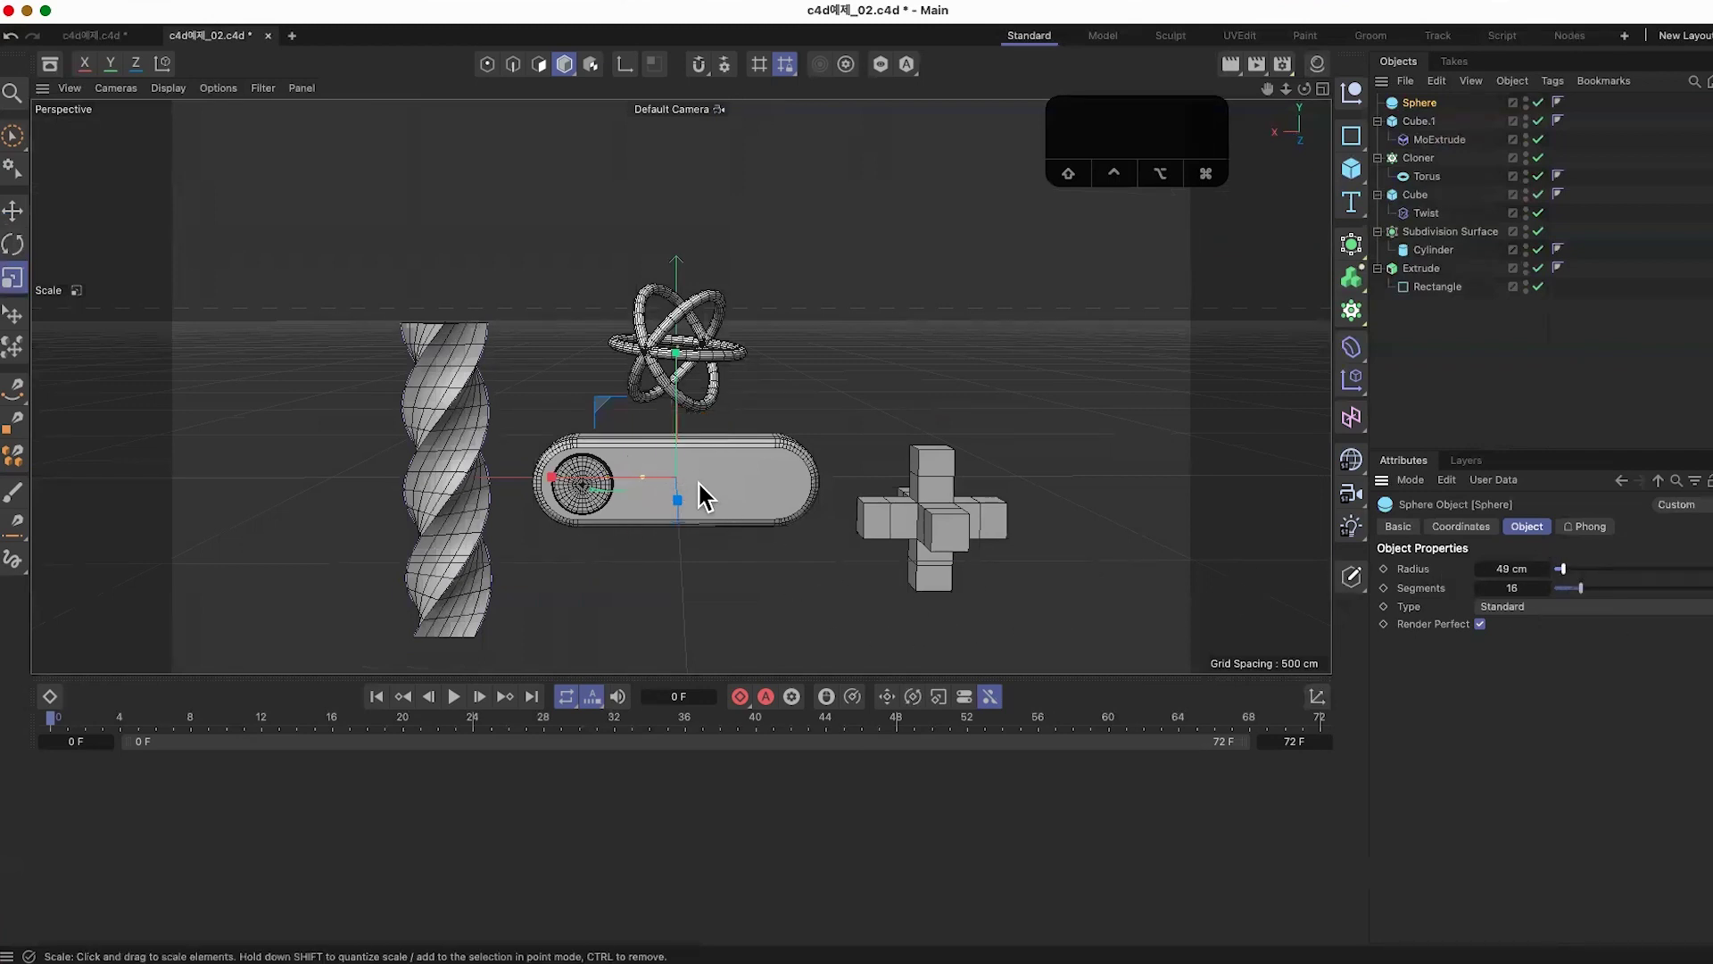
pyautogui.press('e')
pyautogui.moveTo(678, 501); pyautogui.dragTo(856, 596)
# Step: Reduce the sphere's radius to 26 cm and save the project
pyautogui.click(1417, 103)
pyautogui.moveTo(1571, 576); pyautogui.dragTo(1560, 574)
pyautogui.keyDown('alt'); pyautogui.moveTo(812, 495); pyautogui.dragTo(918, 489, button='right'); pyautogui.keyUp('alt')
pyautogui.press('super+s')
# Step: Convert the sphere to an editable polygon object and select one of its points in Point mode
pyautogui.keyDown('alt'); pyautogui.moveTo(858, 500); pyautogui.dragTo(836, 511); pyautogui.keyUp('alt')
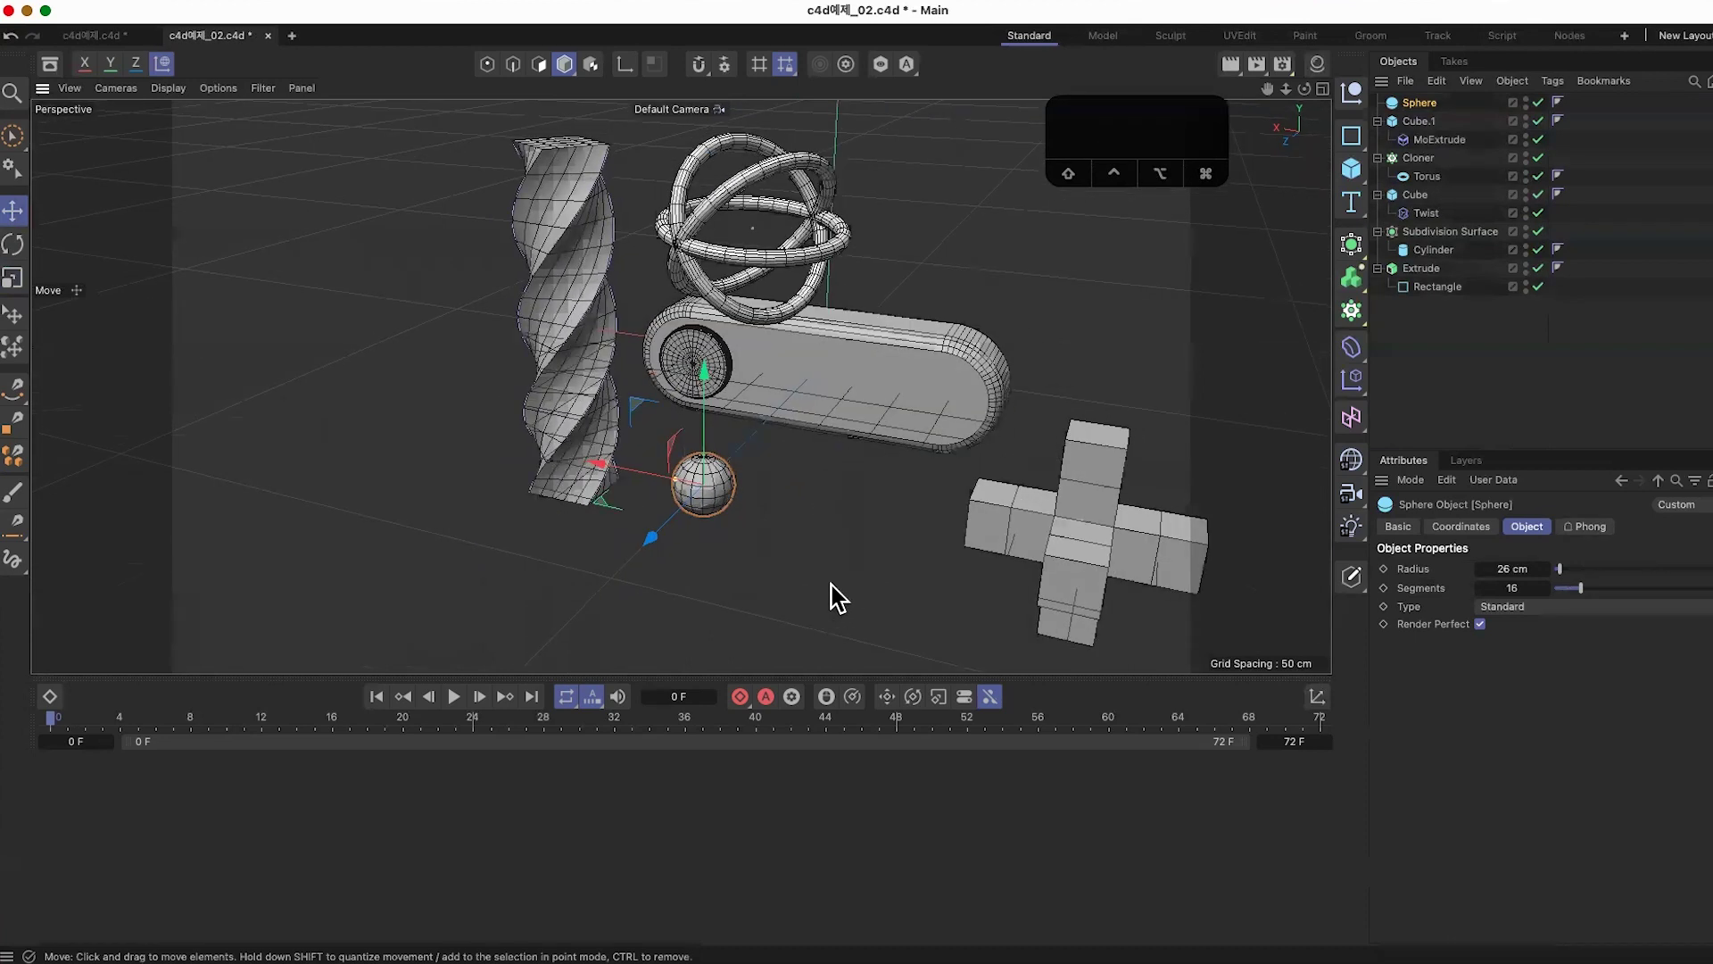
pyautogui.press('c')
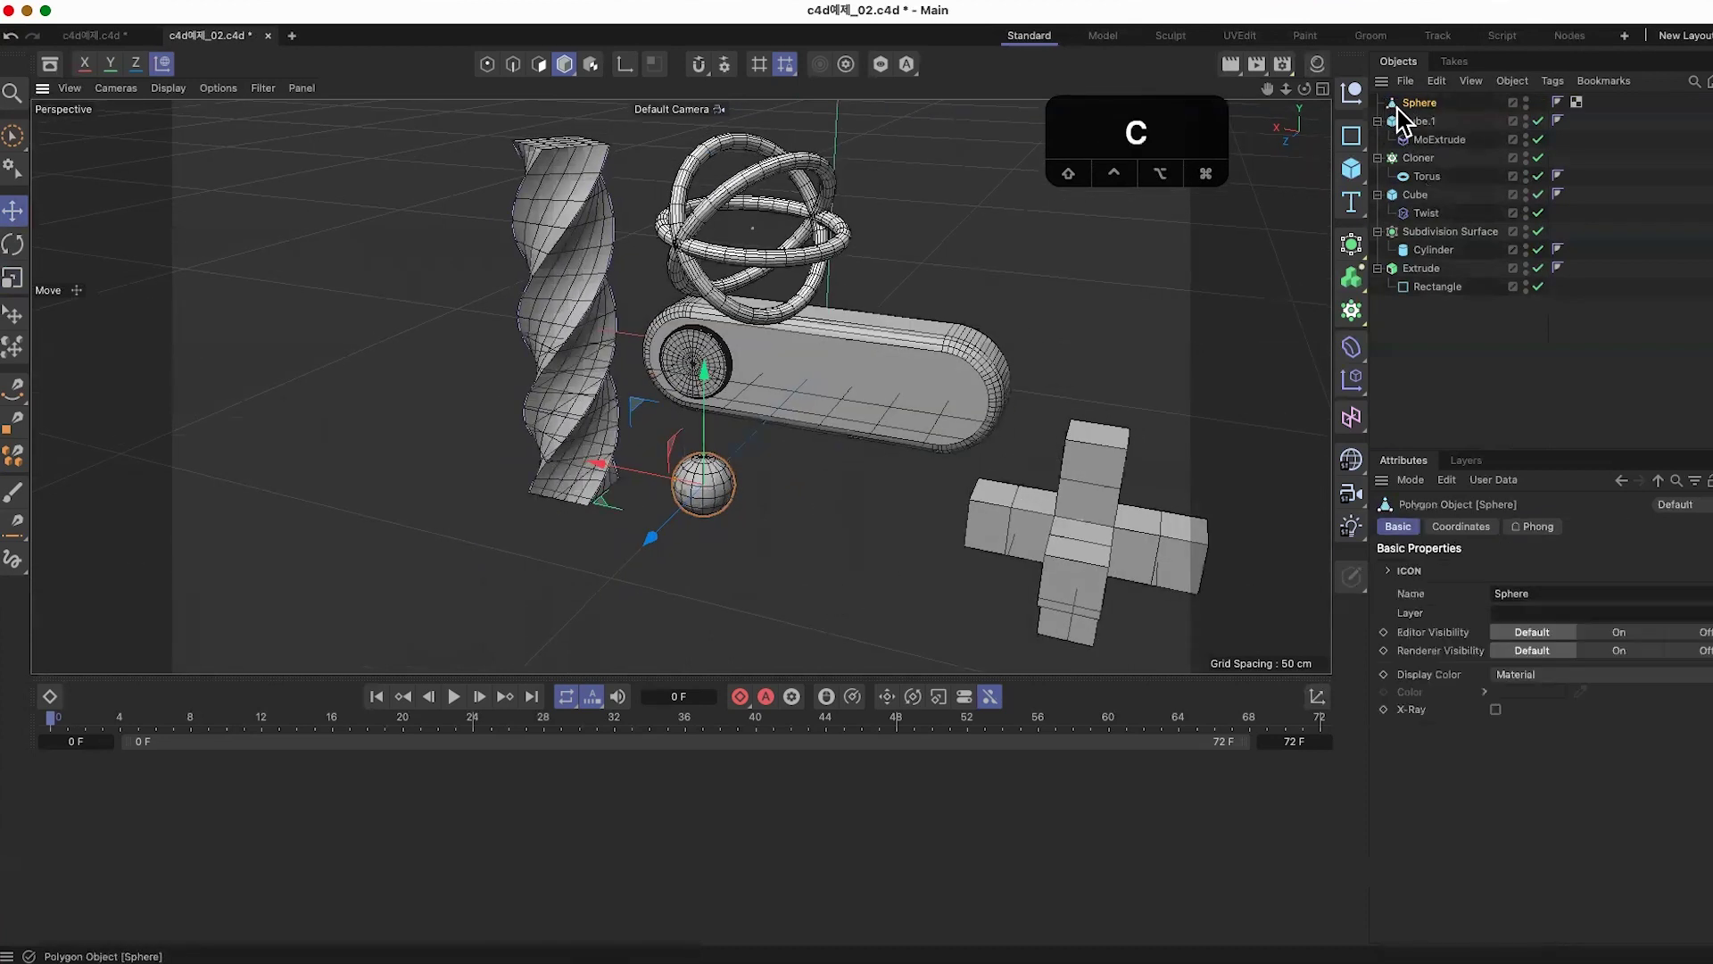
pyautogui.press('super+z')
pyautogui.press('c')
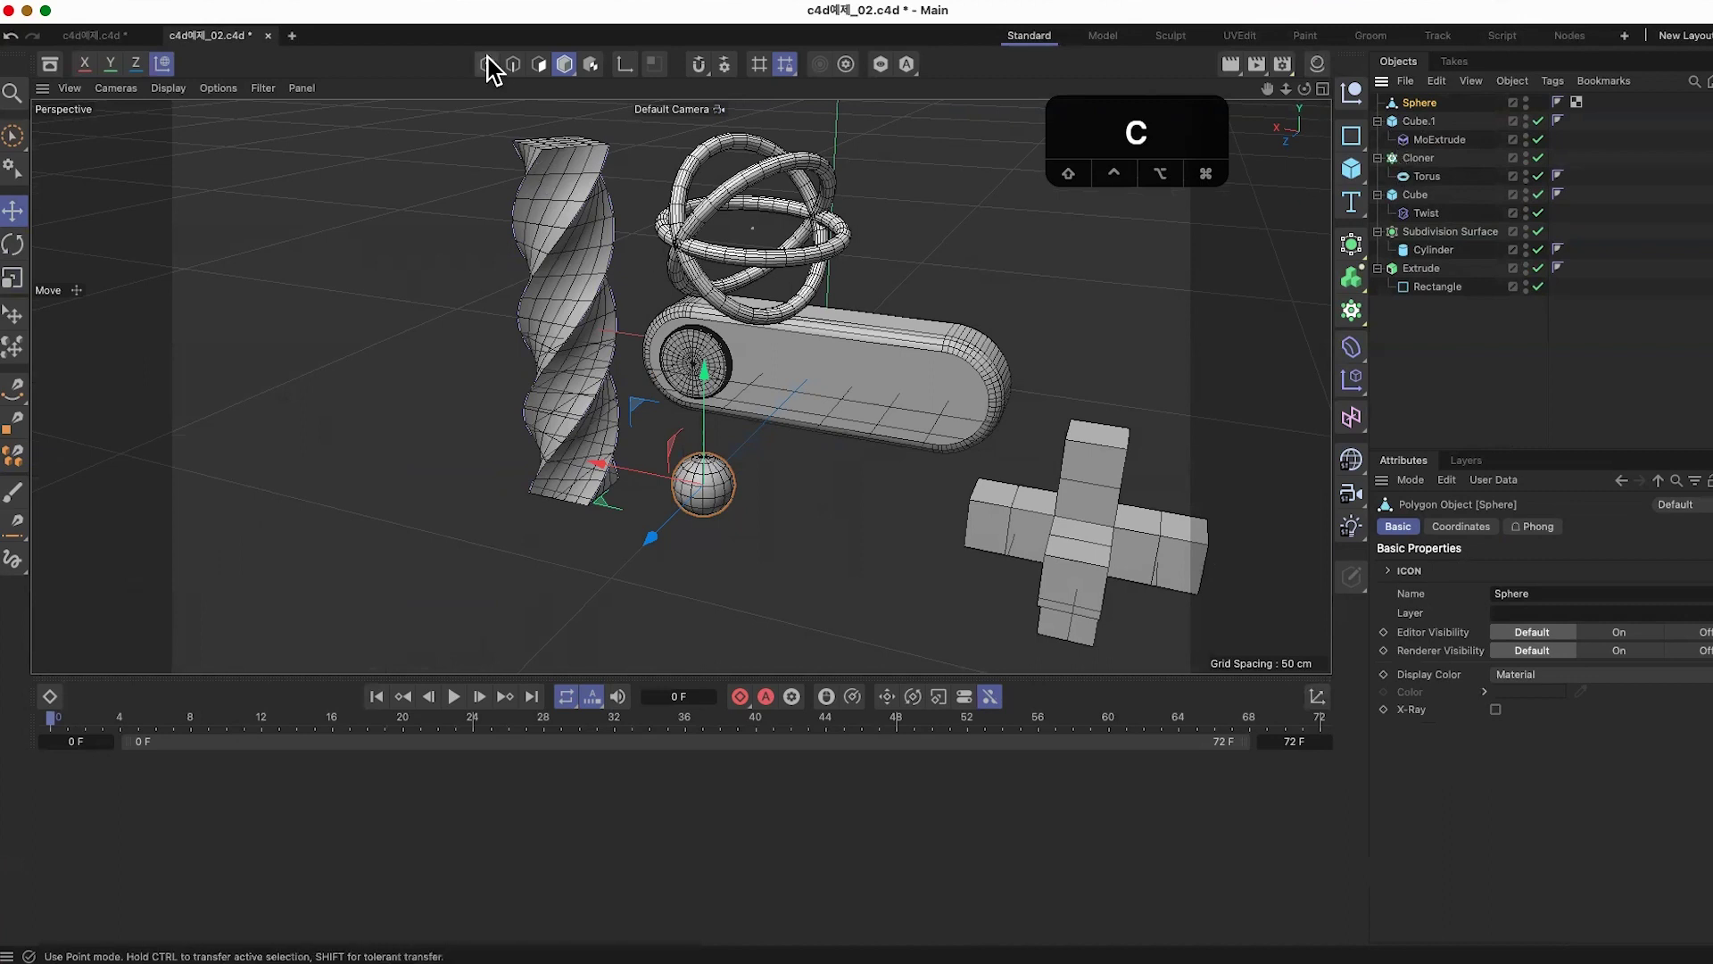
pyautogui.moveTo(750, 486)
pyautogui.keyDown('alt'); pyautogui.mouseDown(button='right')
pyautogui.moveTo(795, 465)
pyautogui.moveTo(778, 475)
pyautogui.mouseUp(button='right'); pyautogui.keyUp('alt')
pyautogui.click(702, 472)
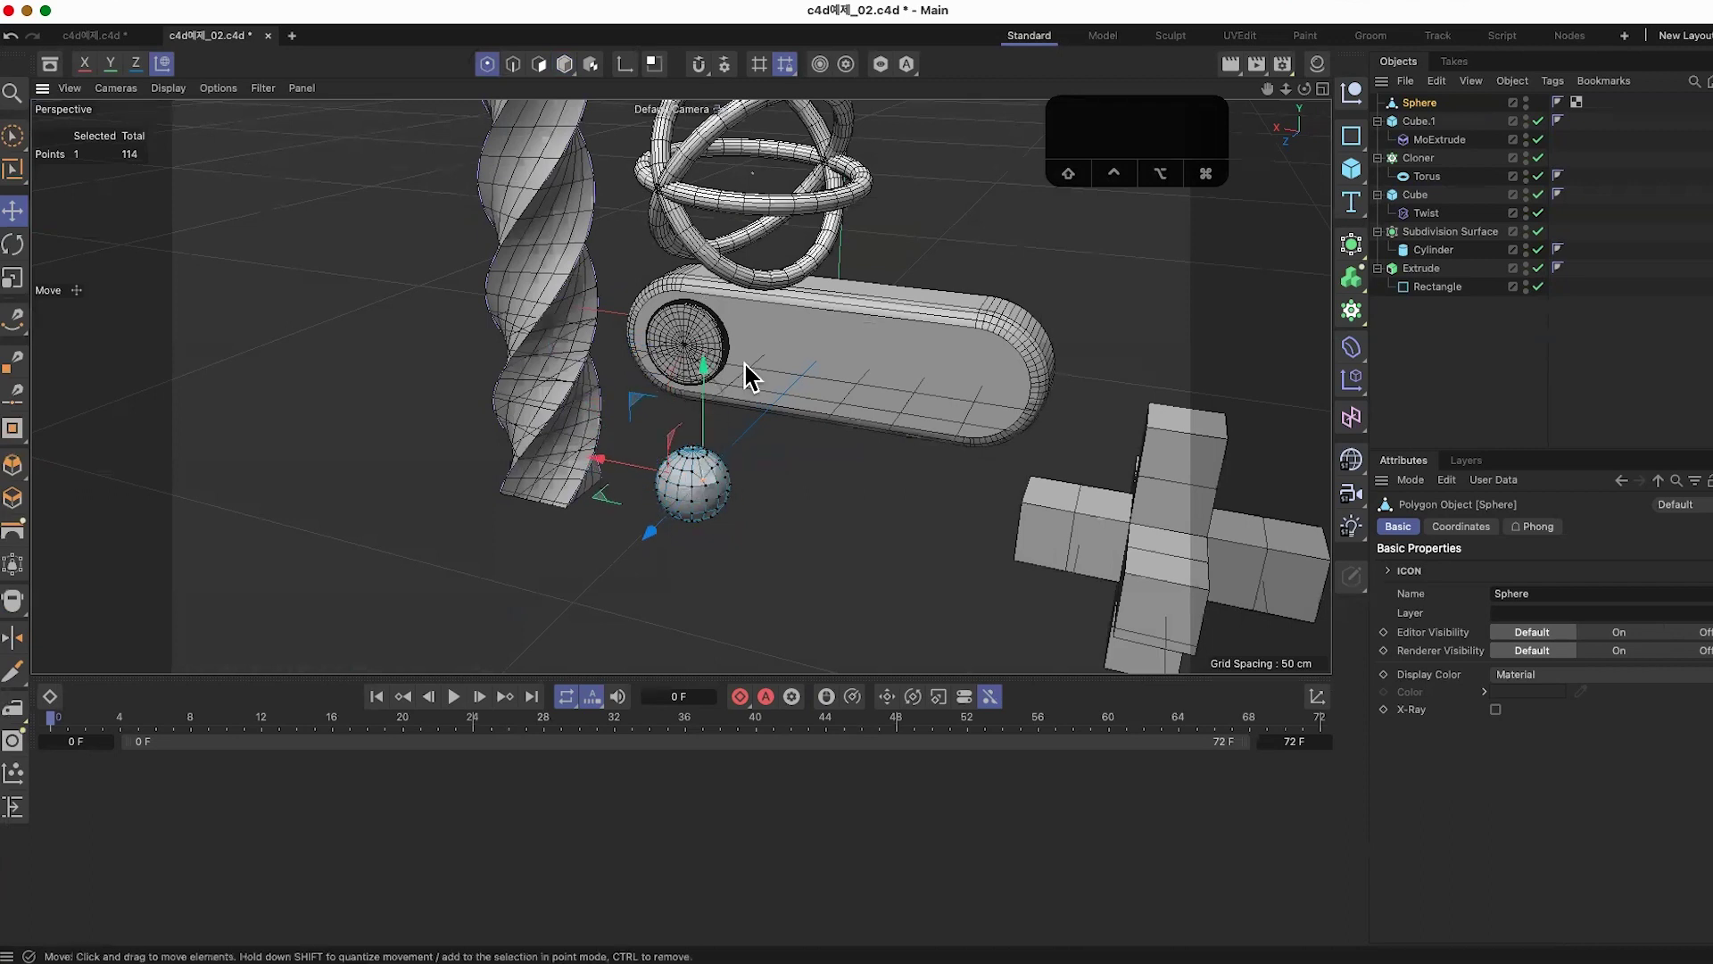
pyautogui.keyDown('alt'); pyautogui.moveTo(814, 644); pyautogui.dragTo(885, 501); pyautogui.keyUp('alt')
pyautogui.press('super+z')
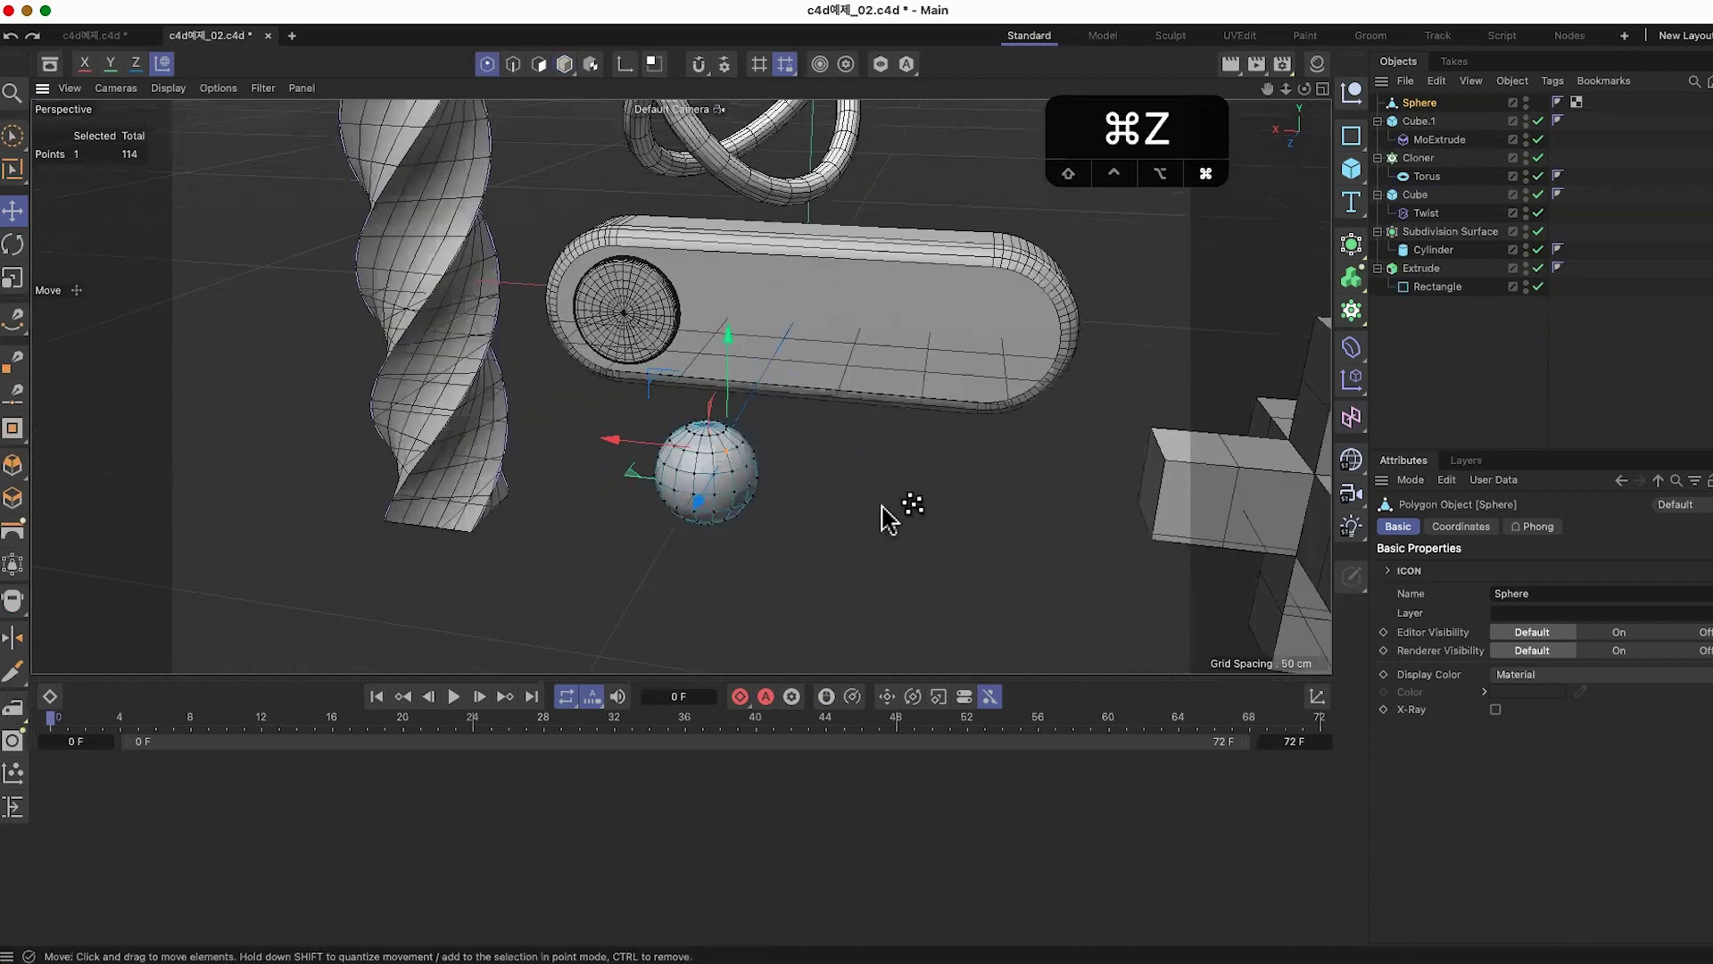
# Step: Add a Cloner, make the sphere its child, select the Cloner and save the project
pyautogui.keyDown('alt'); pyautogui.moveTo(879, 510); pyautogui.dragTo(665, 455); pyautogui.keyUp('alt')
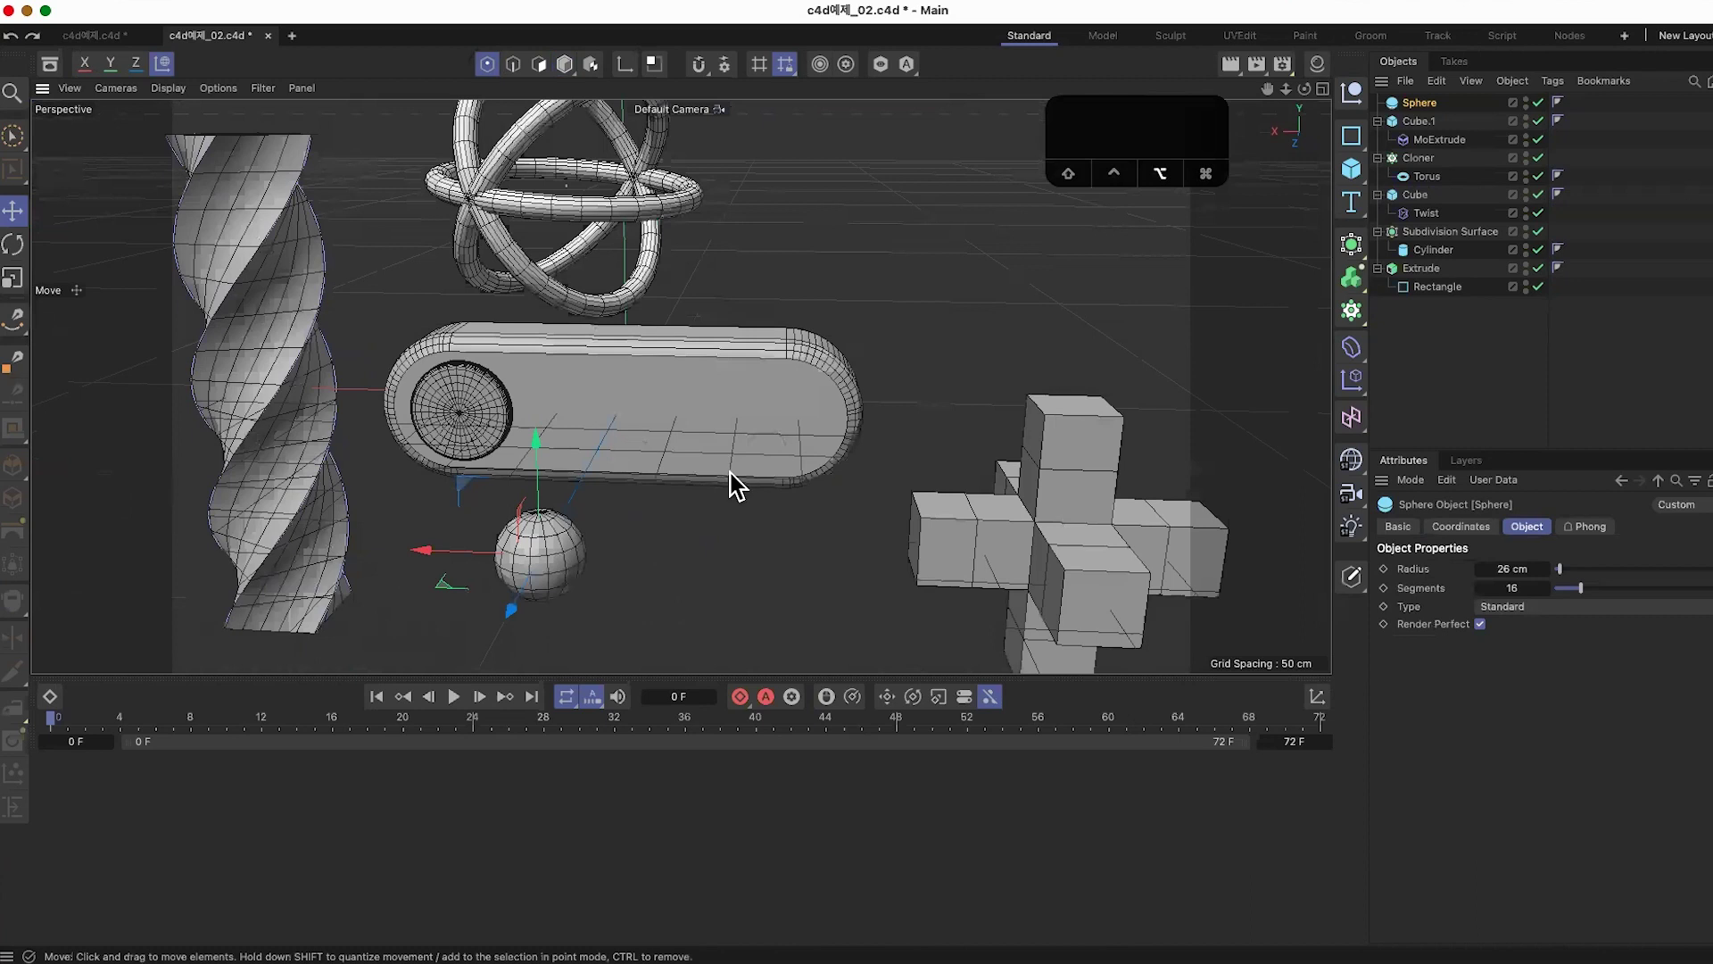
pyautogui.scroll(-3, 731, 473)
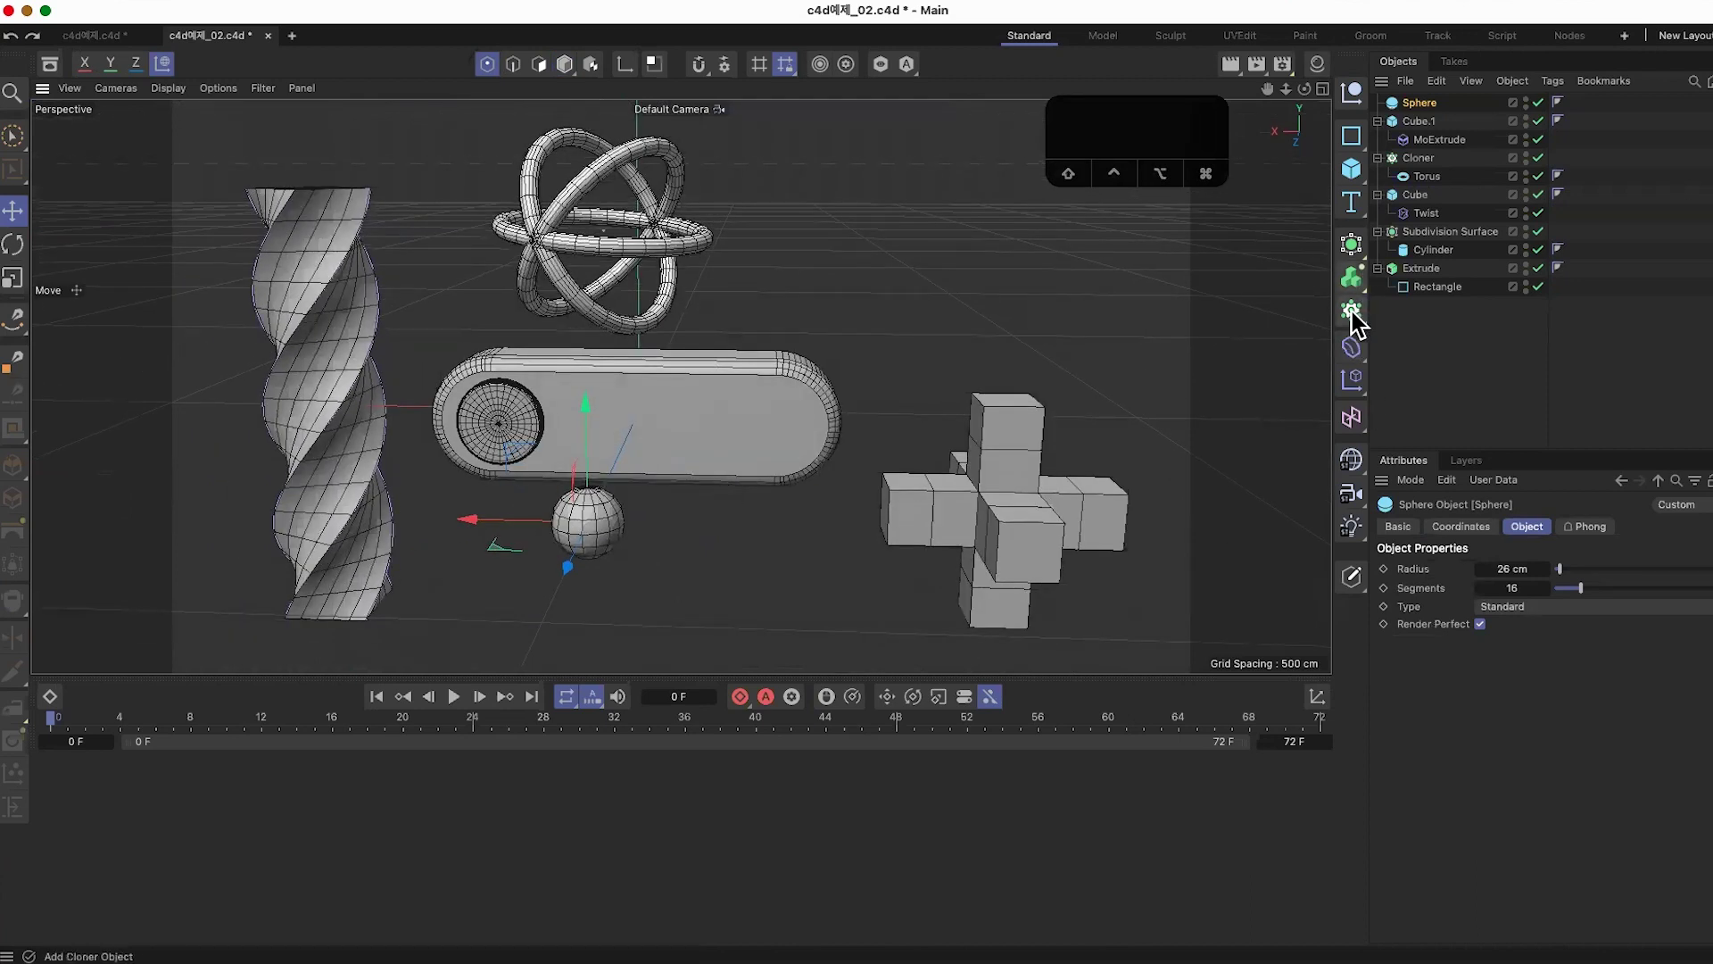
pyautogui.moveTo(1356, 312); pyautogui.dragTo(1455, 344)
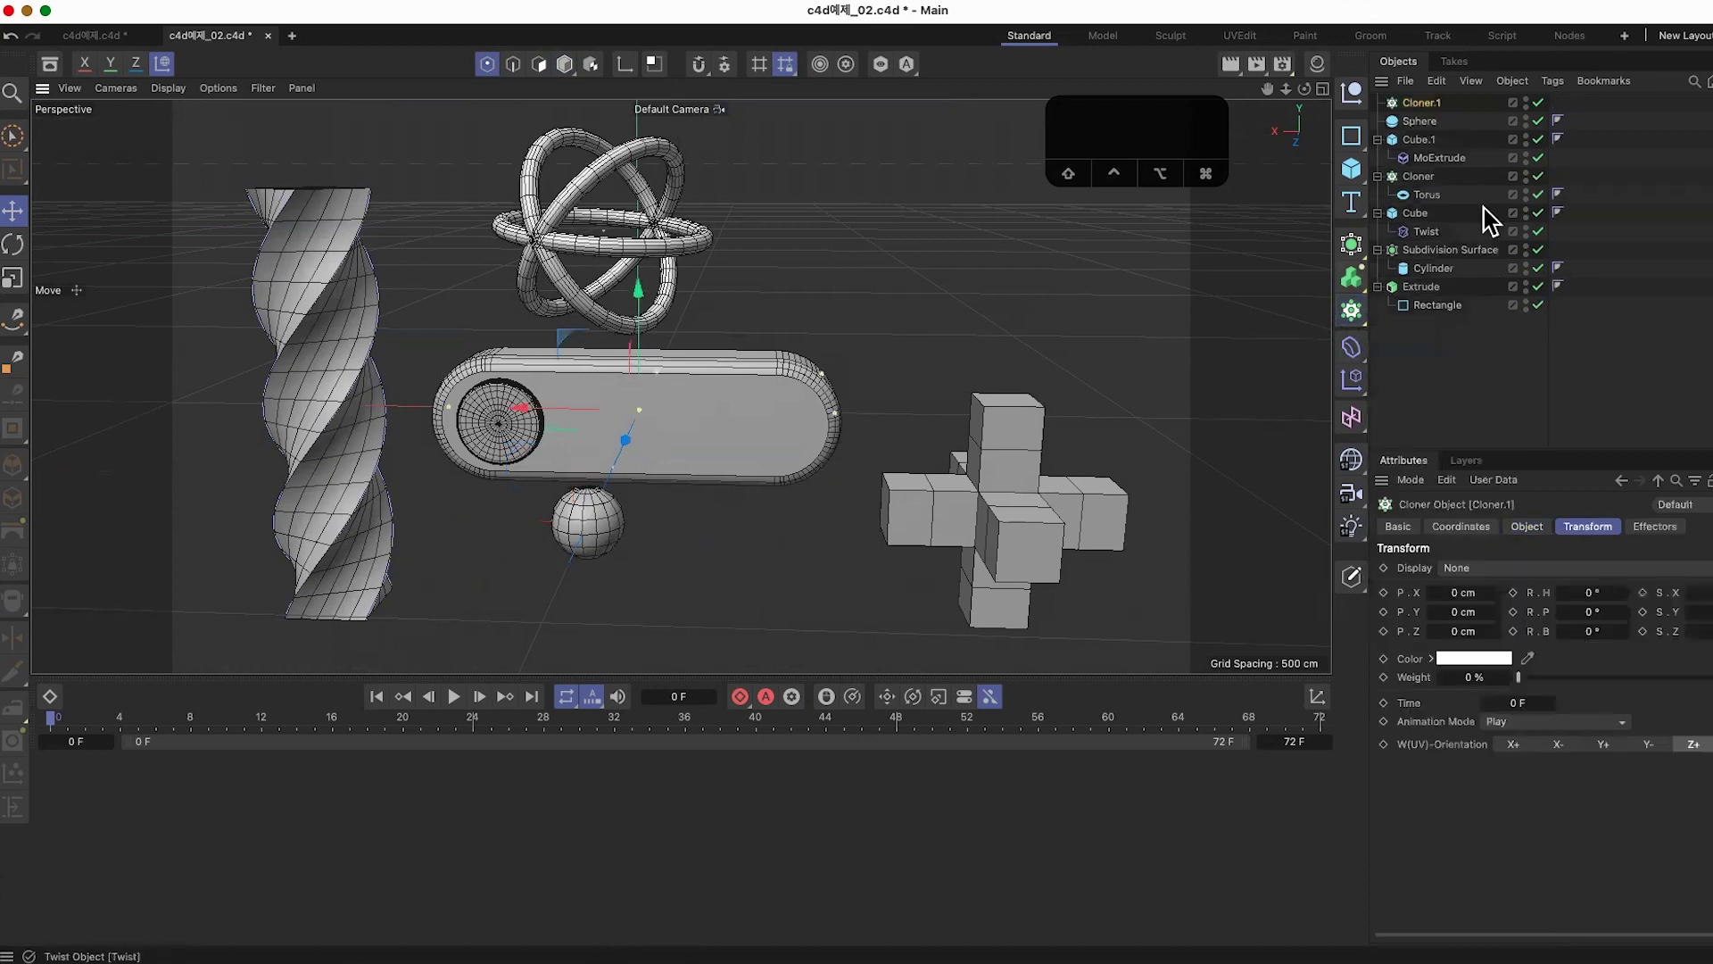
pyautogui.moveTo(1419, 121)
pyautogui.mouseDown()
pyautogui.moveTo(1426, 152)
pyautogui.moveTo(1419, 109)
pyautogui.mouseUp()
pyautogui.moveTo(1130, 401)
pyautogui.keyDown('alt'); pyautogui.mouseDown()
pyautogui.moveTo(799, 578)
pyautogui.moveTo(1343, 263)
pyautogui.mouseUp(); pyautogui.keyUp('alt')
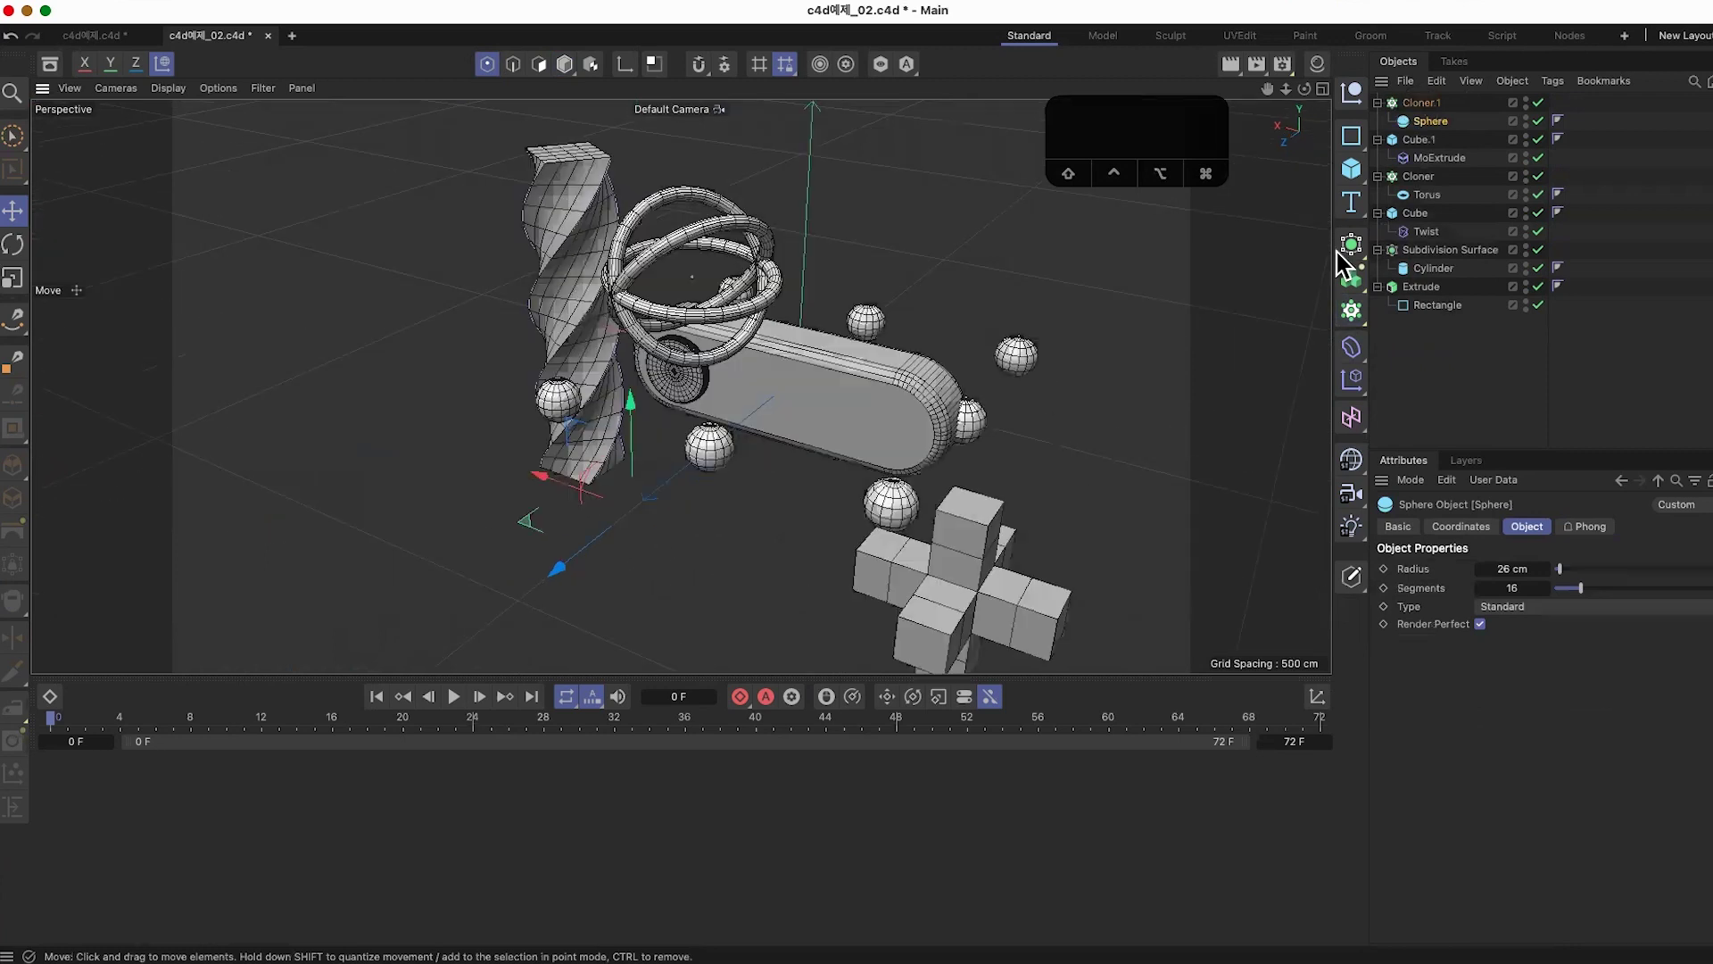
pyautogui.click(1420, 103)
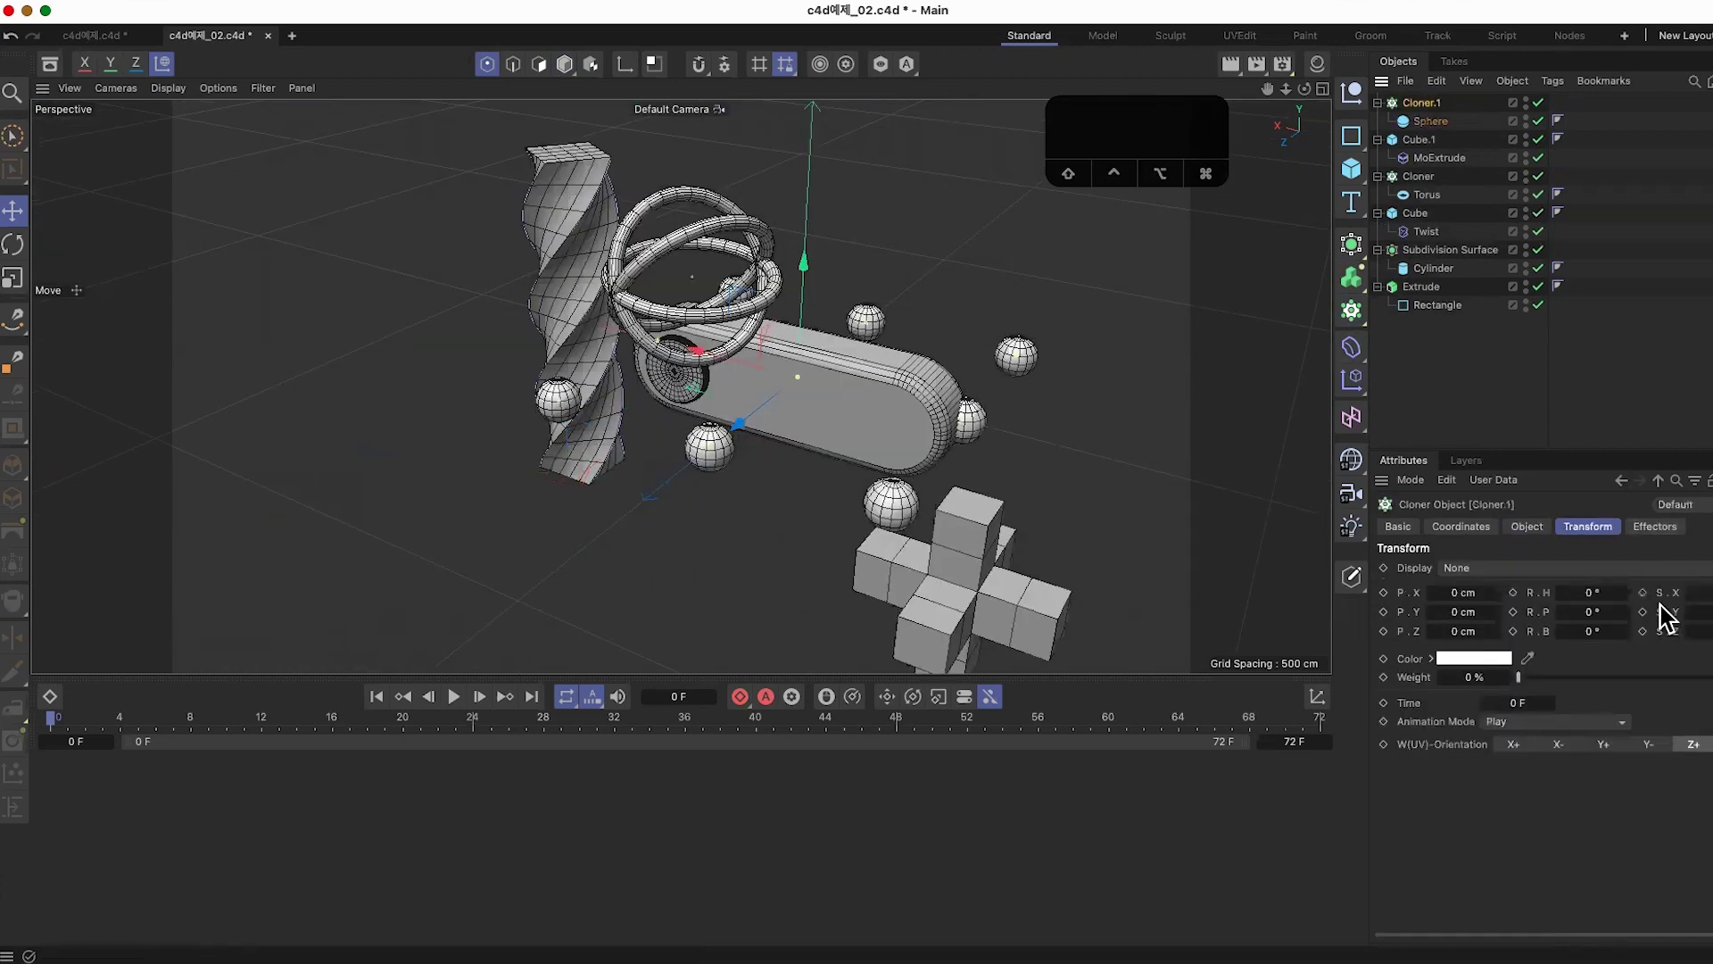
pyautogui.press('super+s')
# Step: Set the sphere Cloner's grid count to 3 × 3 × 3
pyautogui.click(1526, 527)
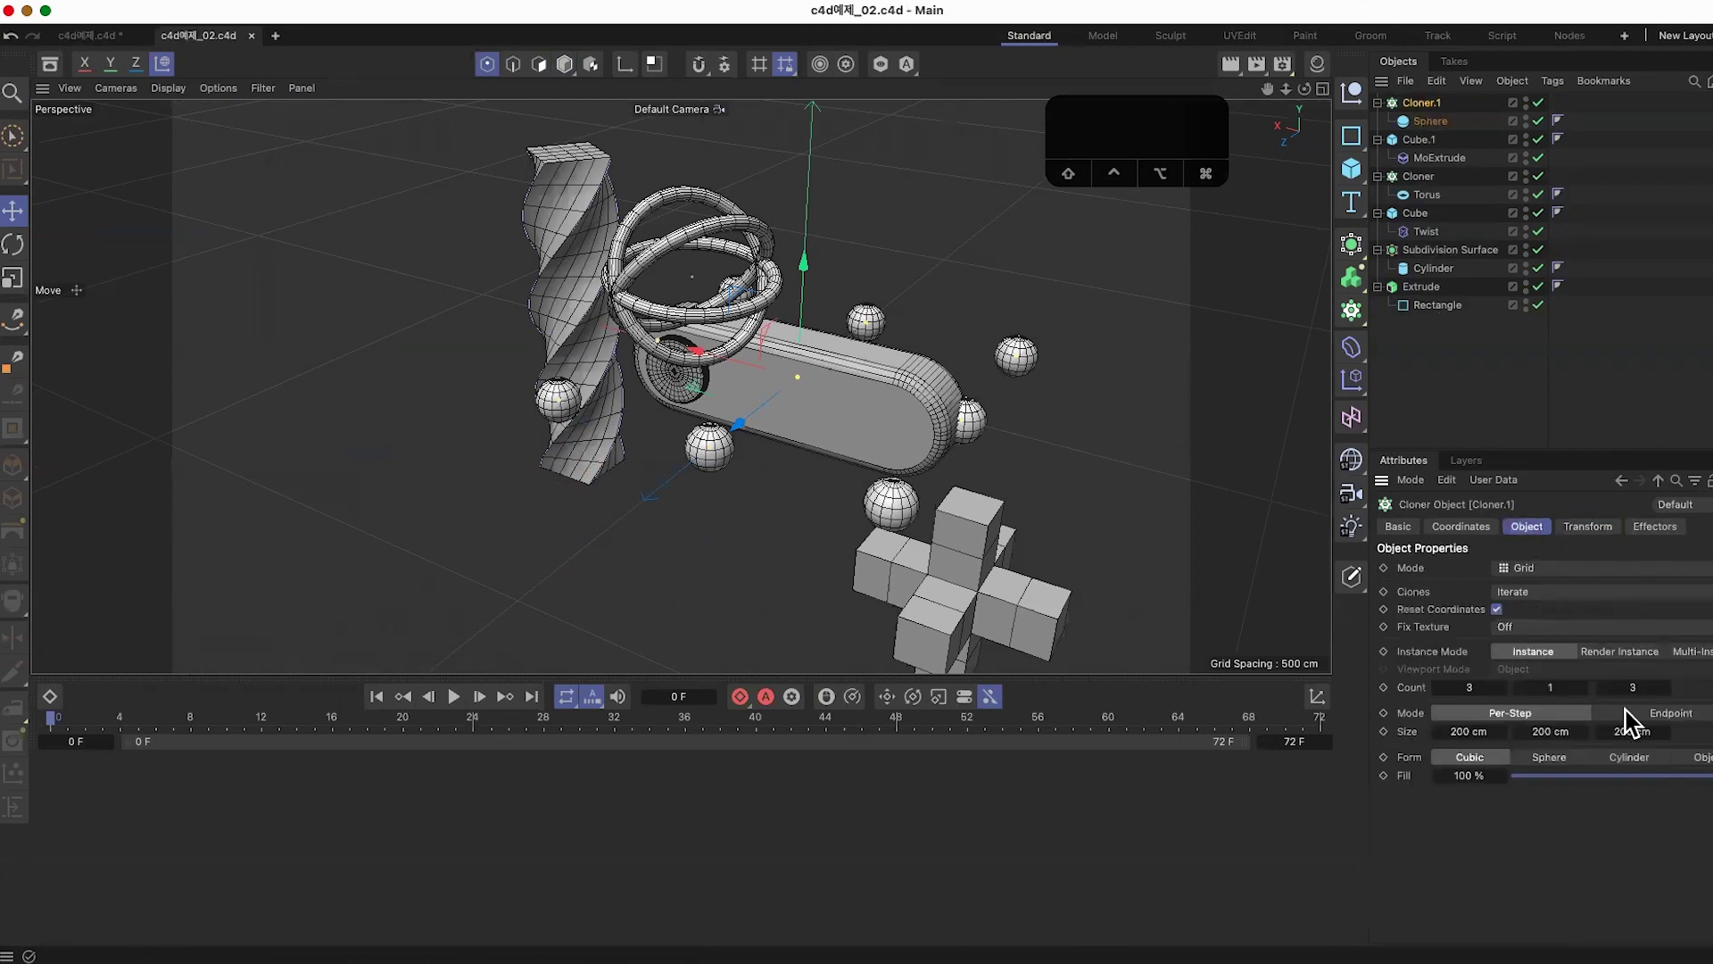
pyautogui.click(1585, 685)
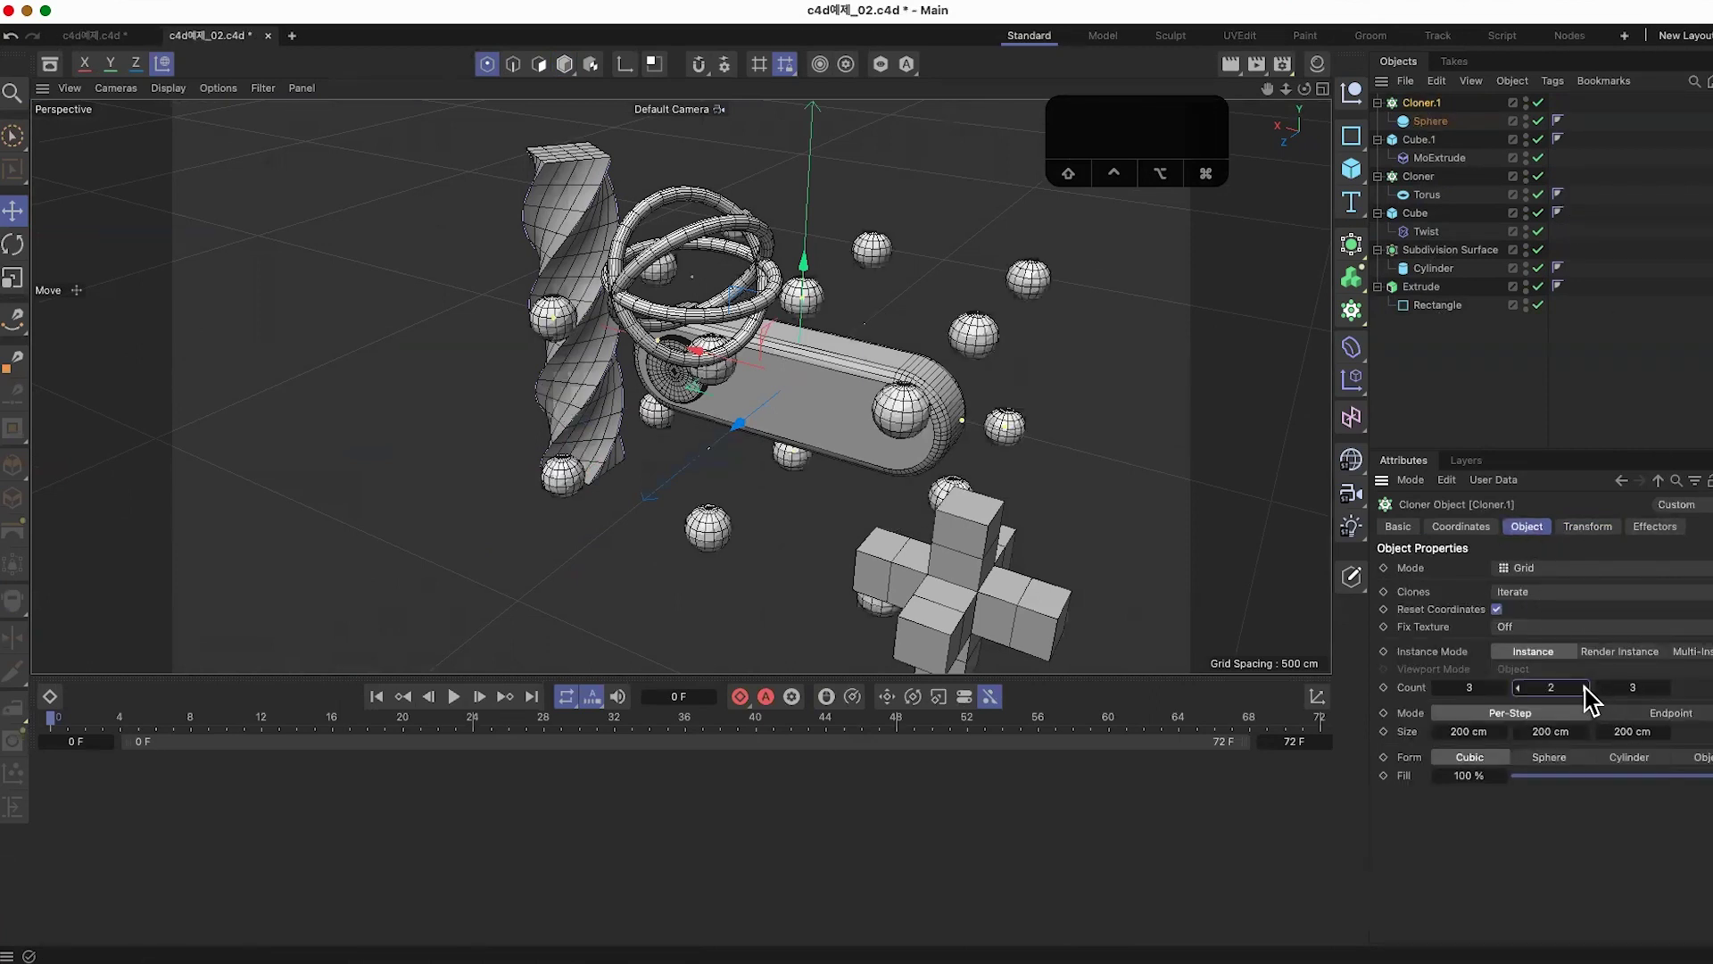
pyautogui.keyDown('alt'); pyautogui.moveTo(981, 562); pyautogui.dragTo(1044, 540); pyautogui.keyUp('alt')
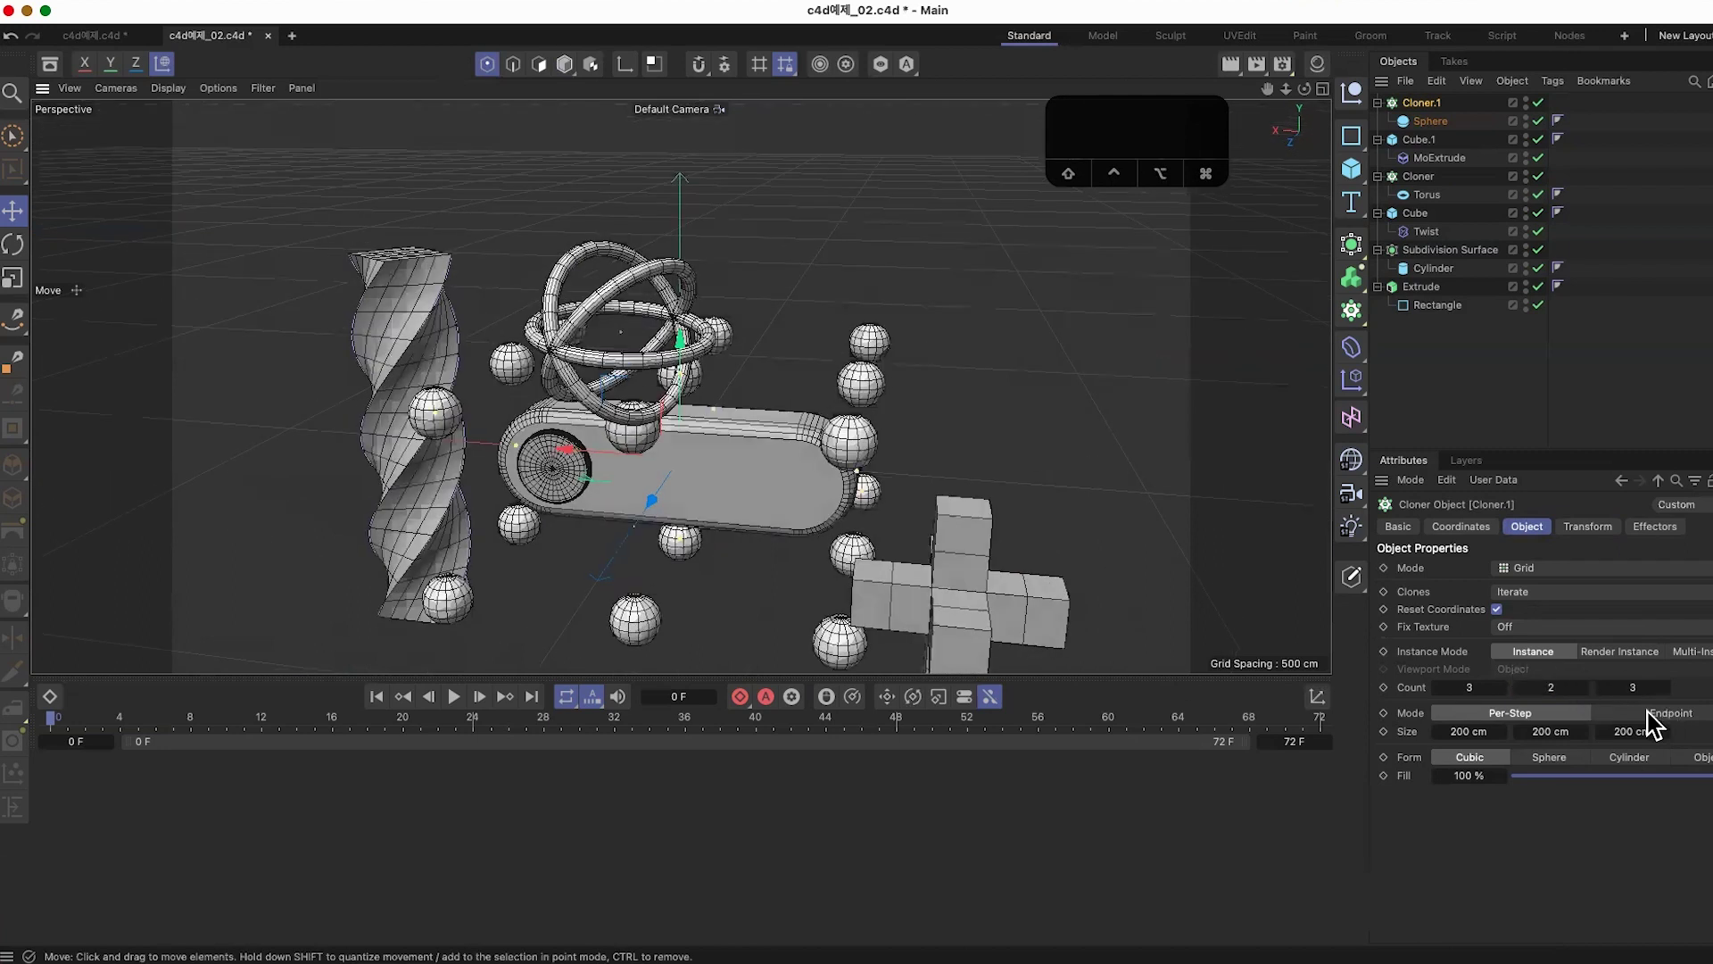
pyautogui.click(1598, 688)
pyautogui.moveTo(1083, 656)
pyautogui.keyDown('alt'); pyautogui.mouseDown()
pyautogui.moveTo(1071, 562)
pyautogui.moveTo(1024, 569)
pyautogui.moveTo(1106, 657)
pyautogui.mouseUp(); pyautogui.keyUp('alt')
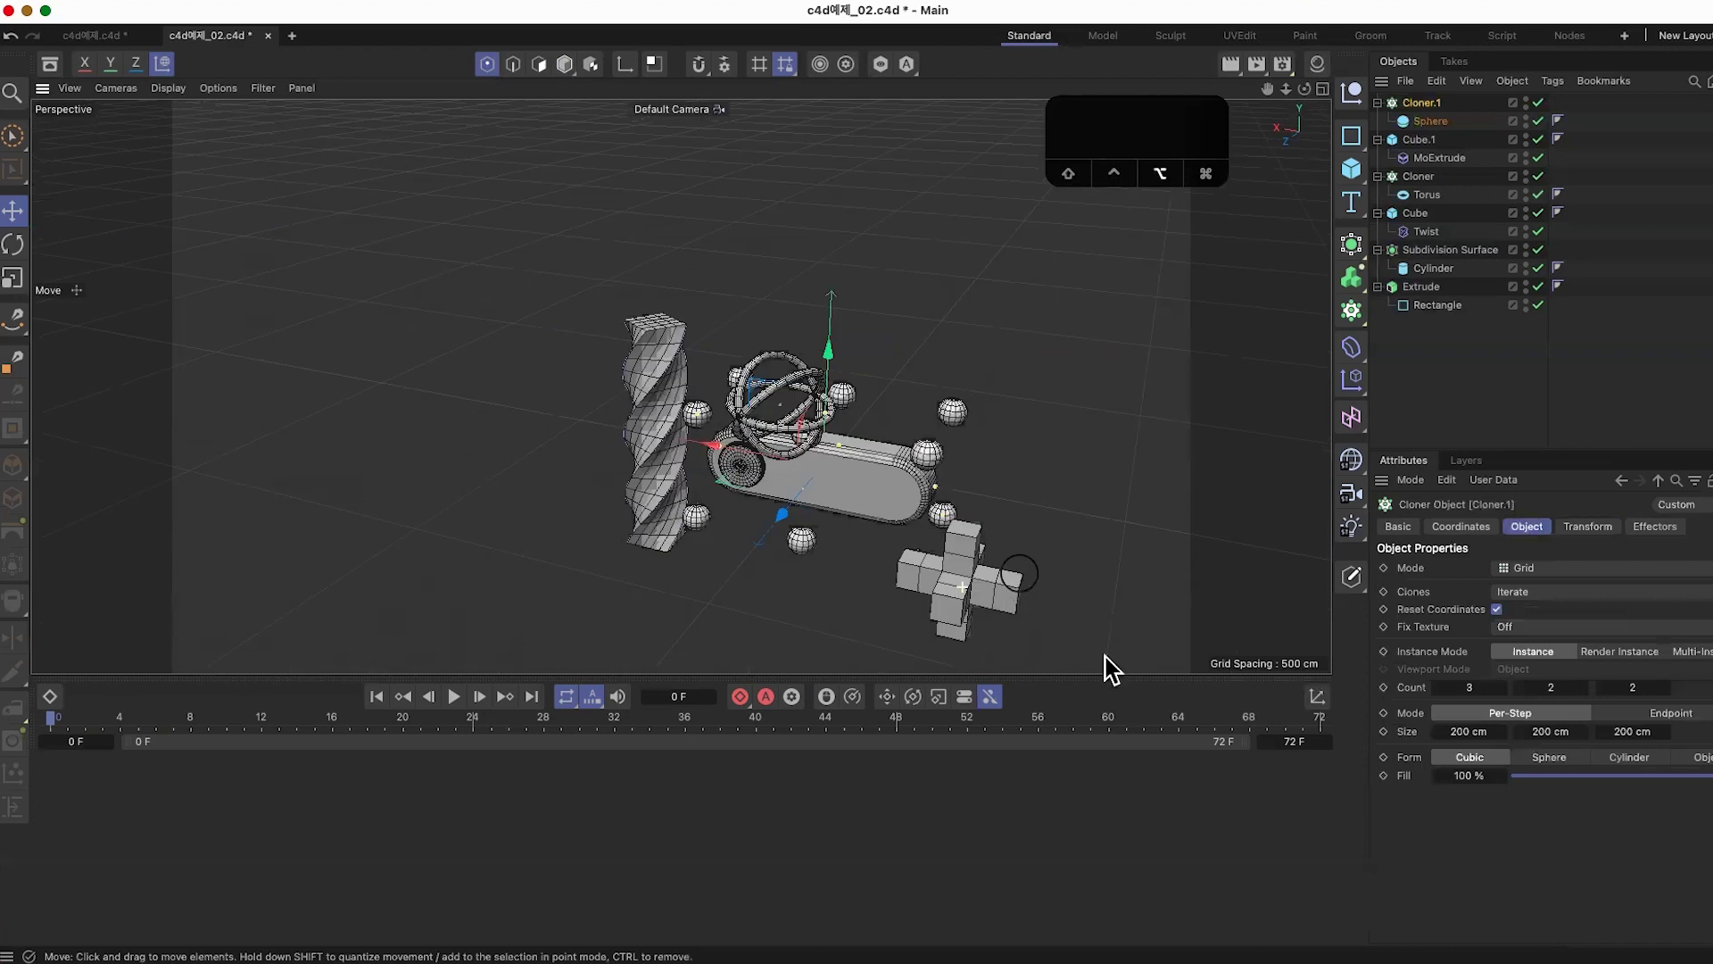
pyautogui.click(1581, 689)
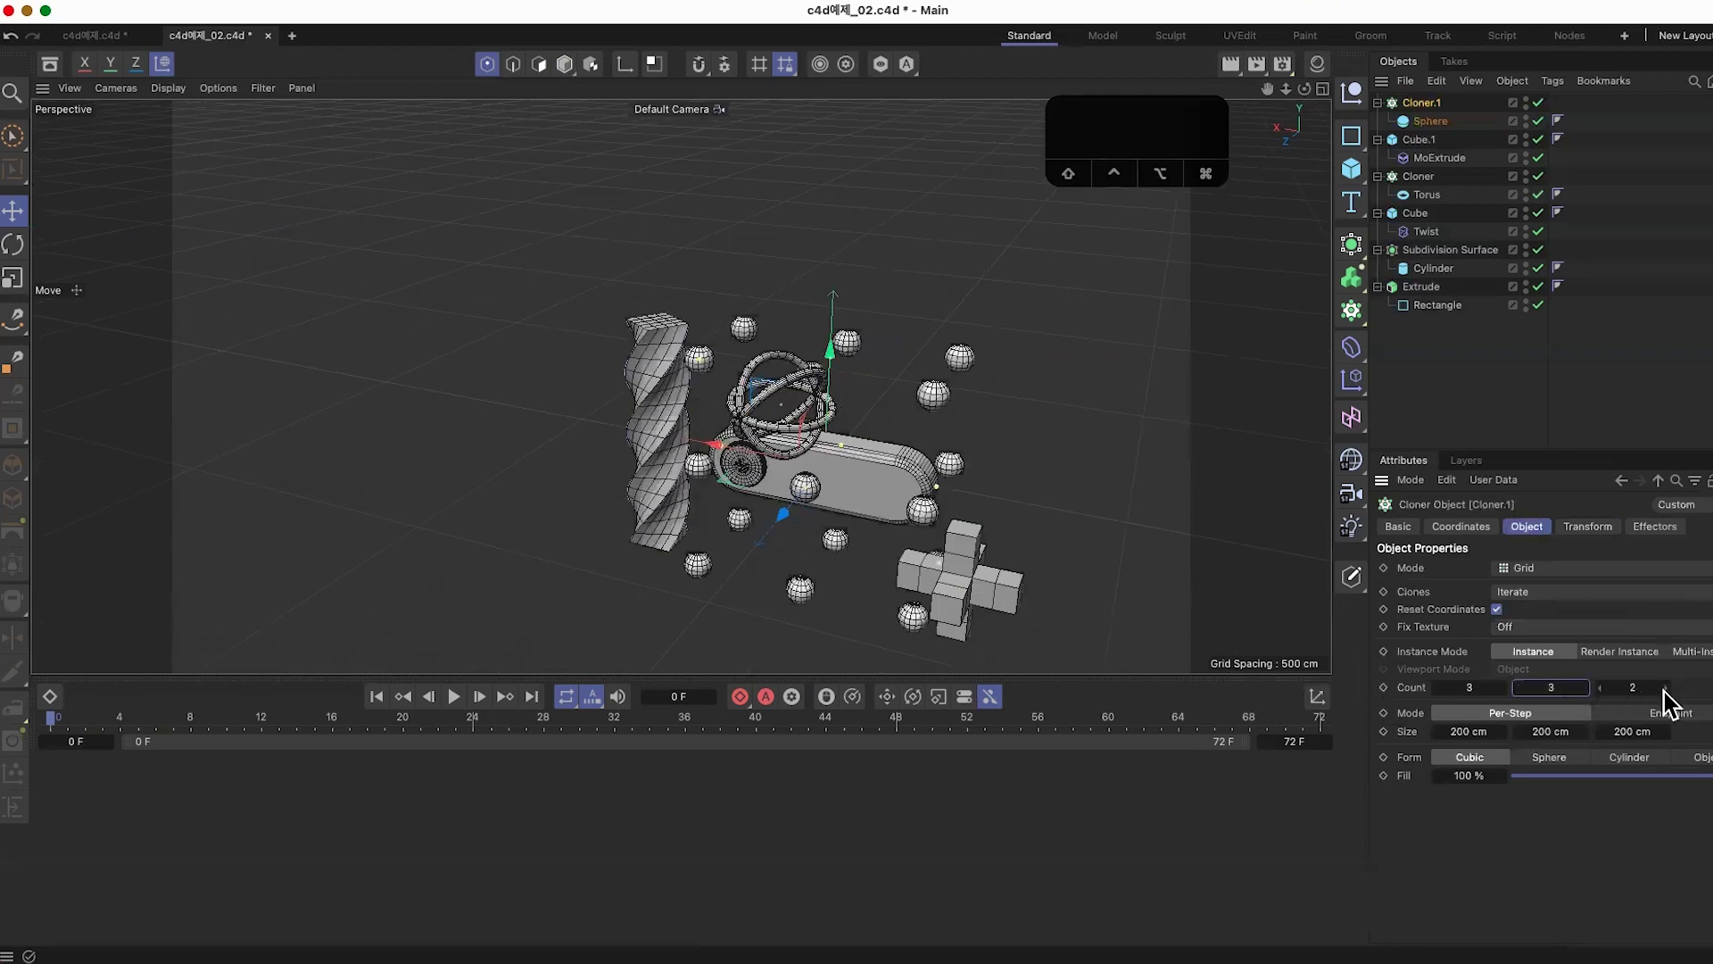
pyautogui.click(1662, 688)
pyautogui.keyDown('alt'); pyautogui.moveTo(1032, 600); pyautogui.dragTo(1058, 616); pyautogui.keyUp('alt')
# Step: Set the sphere Cloner's per-step grid size to 80 cm in all three directions
pyautogui.moveTo(1472, 730)
pyautogui.mouseDown()
pyautogui.moveTo(1457, 727)
pyautogui.moveTo(1495, 735)
pyautogui.moveTo(1457, 746)
pyautogui.moveTo(1624, 737)
pyautogui.moveTo(1478, 732)
pyautogui.mouseUp()
pyautogui.click(1478, 732)
pyautogui.write('80')
pyautogui.click(1571, 732)
pyautogui.write('80')
pyautogui.click(1665, 732)
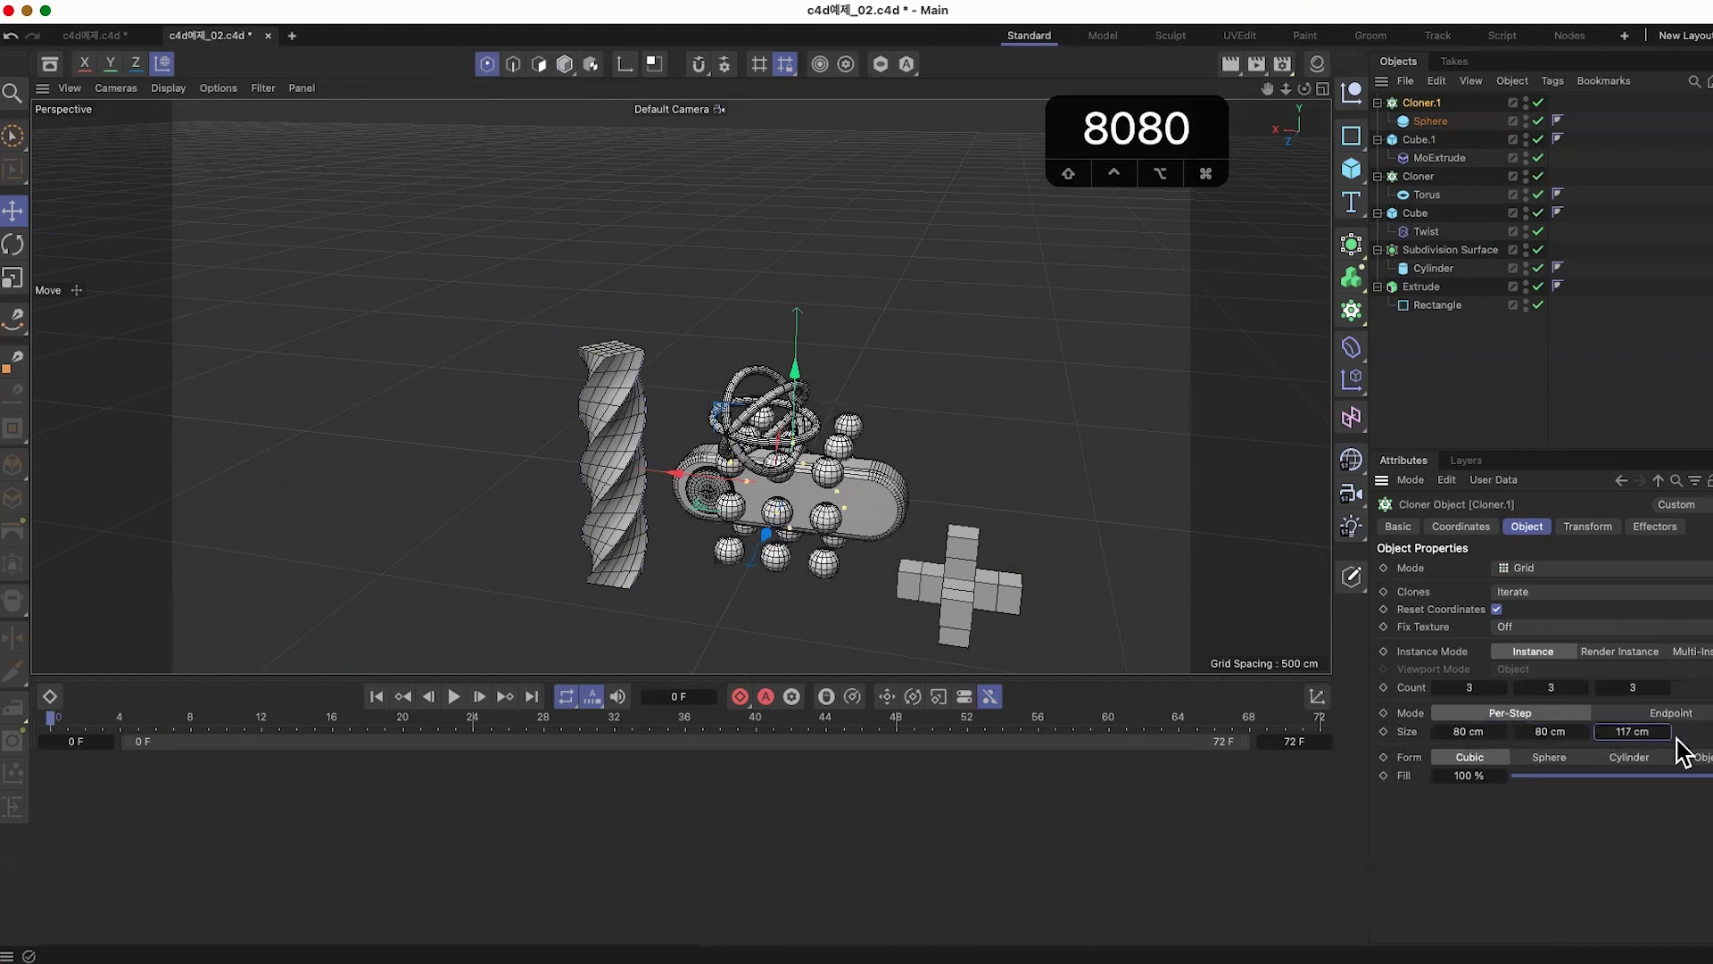
pyautogui.press('8')
pyautogui.press('0')
pyautogui.click(1423, 103)
pyautogui.doubleClick(1651, 732)
pyautogui.write('80')
pyautogui.press('Return')
# Step: Move the sphere Cloner straight up, well above the button and rings, and save the project
pyautogui.keyDown('alt'); pyautogui.moveTo(928, 554); pyautogui.dragTo(960, 508); pyautogui.keyUp('alt')
pyautogui.moveTo(863, 371); pyautogui.dragTo(861, 111)
pyautogui.keyDown('alt'); pyautogui.moveTo(980, 367); pyautogui.dragTo(1035, 339); pyautogui.keyUp('alt')
pyautogui.keyDown('alt'); pyautogui.moveTo(958, 330); pyautogui.dragTo(888, 345, button='middle'); pyautogui.keyUp('alt')
pyautogui.keyDown('alt'); pyautogui.moveTo(895, 357); pyautogui.dragTo(839, 480); pyautogui.keyUp('alt')
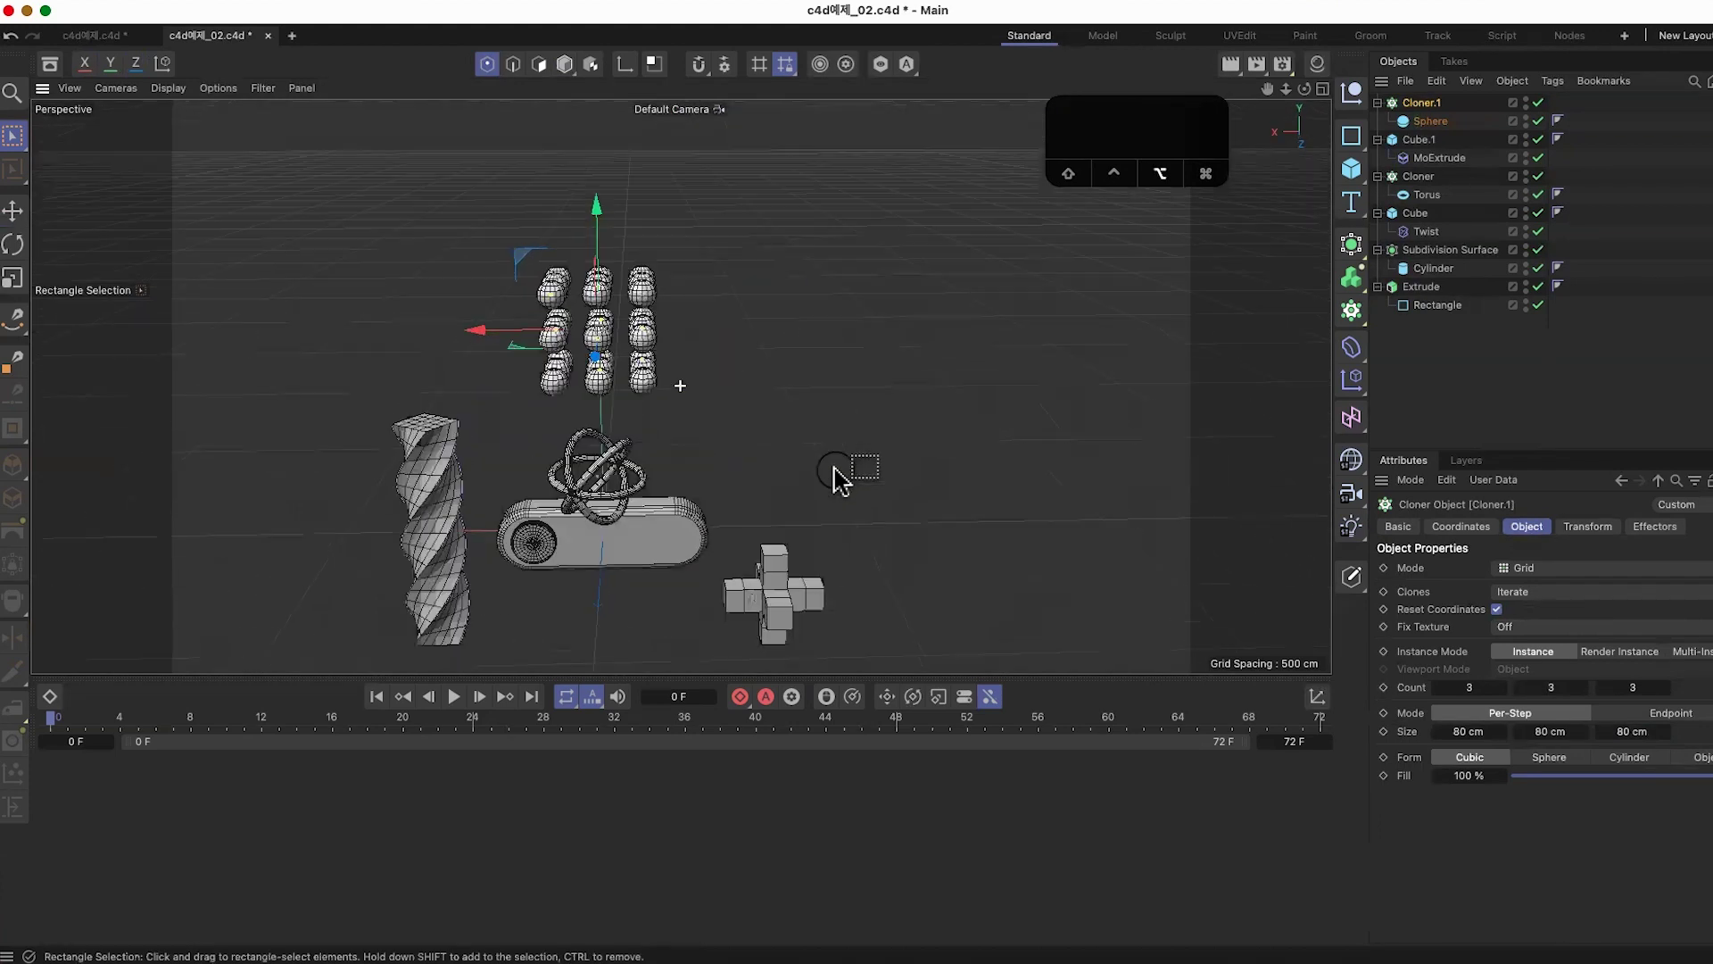
pyautogui.moveTo(597, 207); pyautogui.dragTo(596, 116)
pyautogui.keyDown('alt'); pyautogui.moveTo(907, 426); pyautogui.dragTo(678, 438); pyautogui.keyUp('alt')
pyautogui.press('super+s')
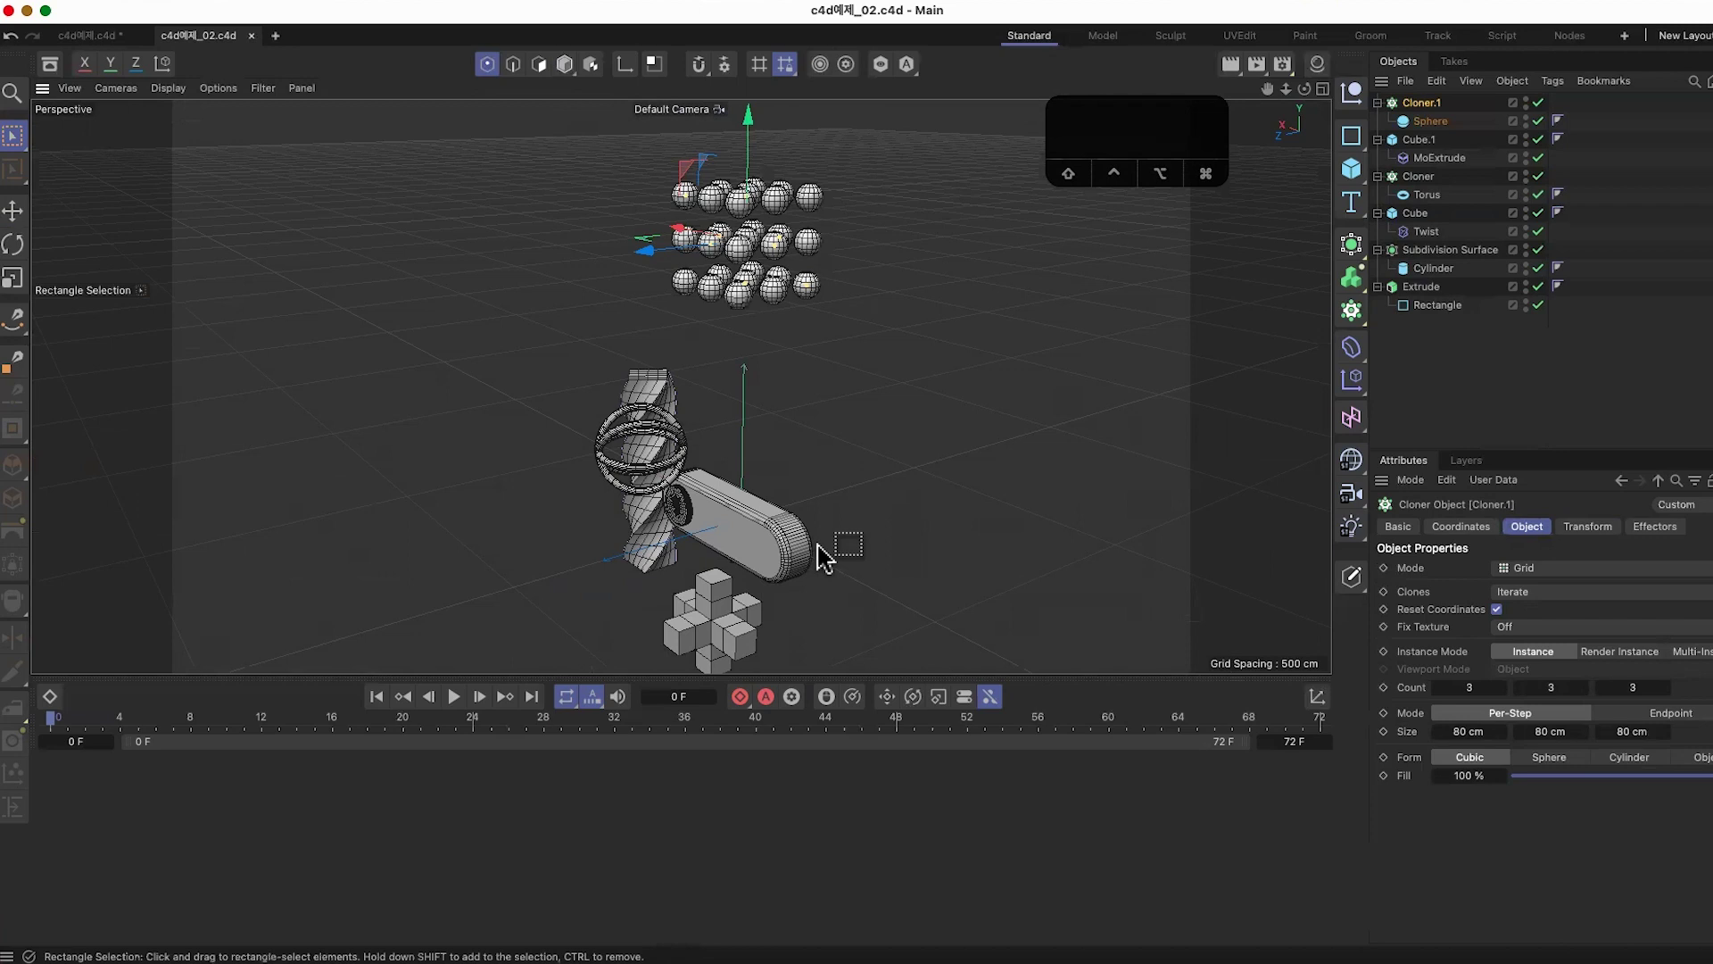
# Step: Collapse all object hierarchies in the object list and save the project
pyautogui.keyDown('alt'); pyautogui.moveTo(714, 438); pyautogui.dragTo(675, 366); pyautogui.keyUp('alt')
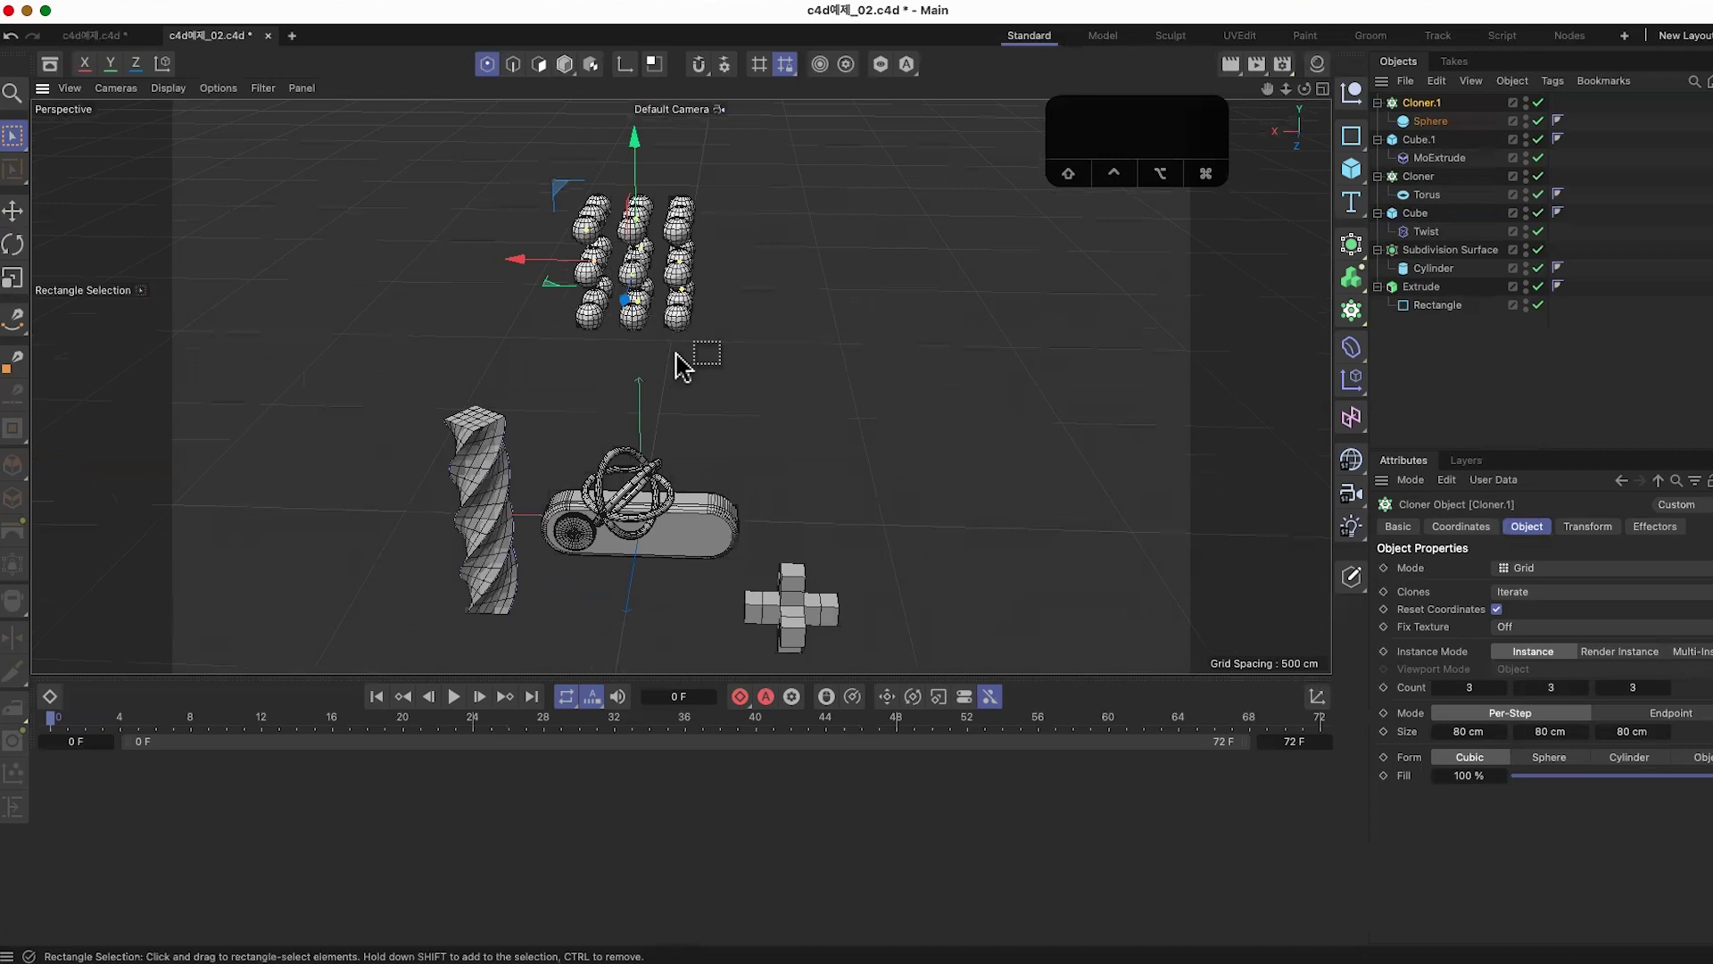
pyautogui.moveTo(1143, 134); pyautogui.dragTo(1182, 132)
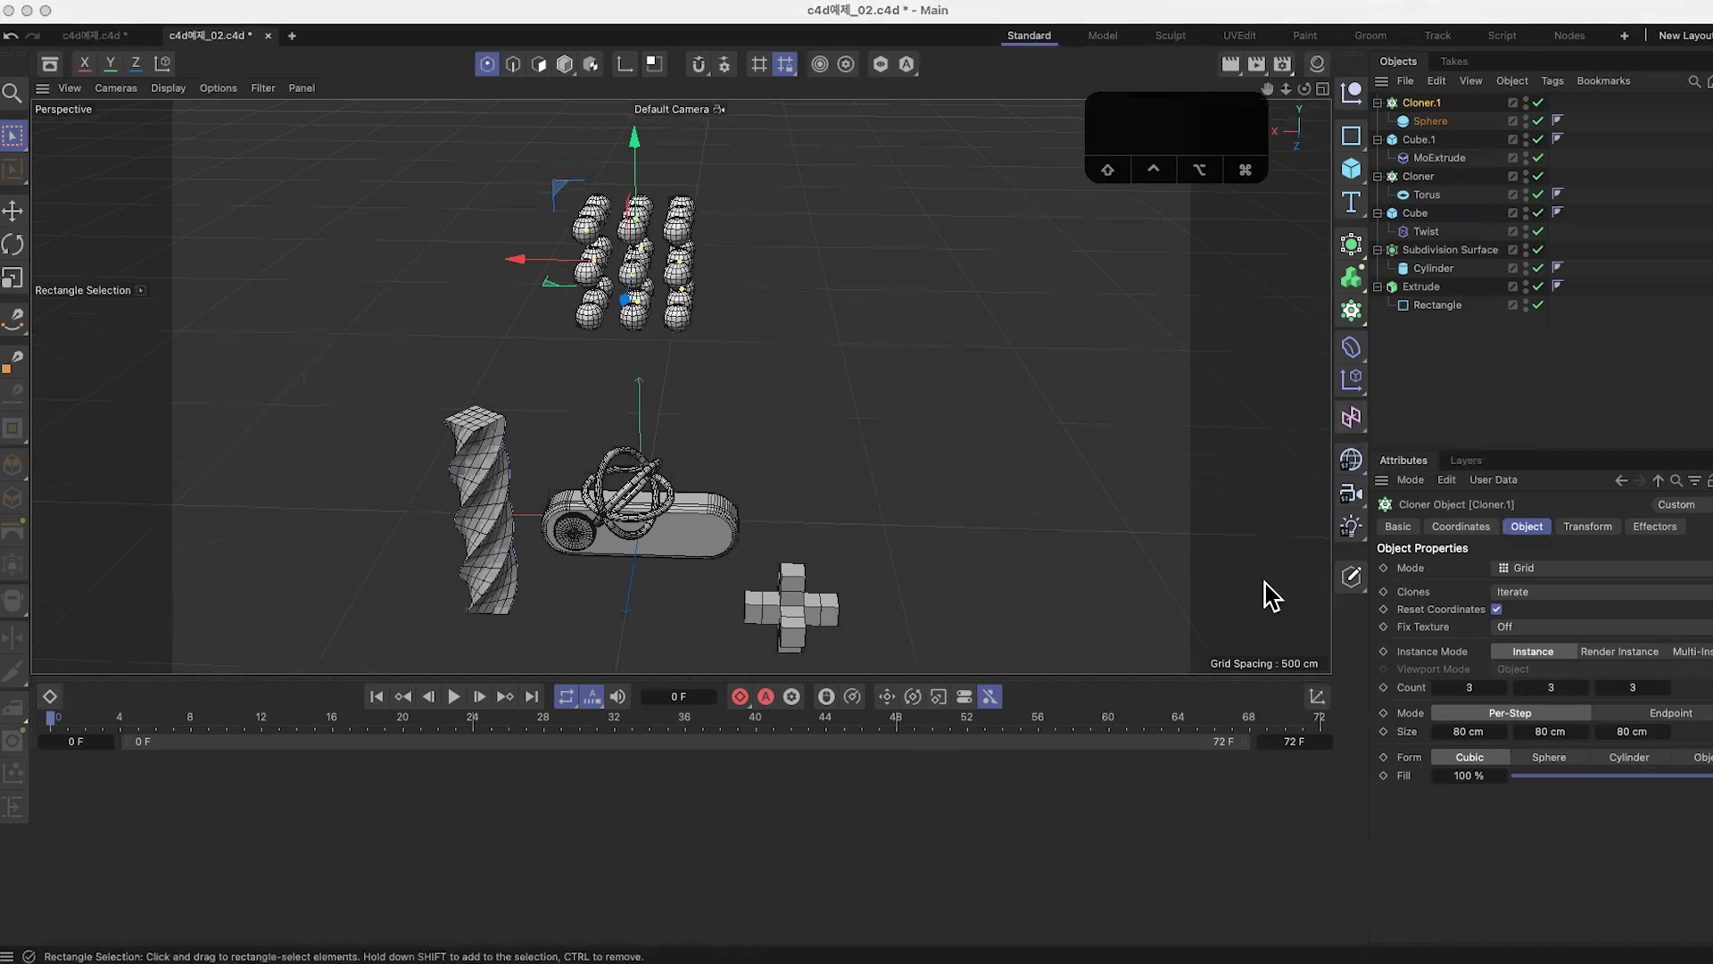
pyautogui.click(1378, 139)
pyautogui.click(1378, 158)
pyautogui.click(1378, 176)
pyautogui.click(1377, 195)
pyautogui.click(1378, 213)
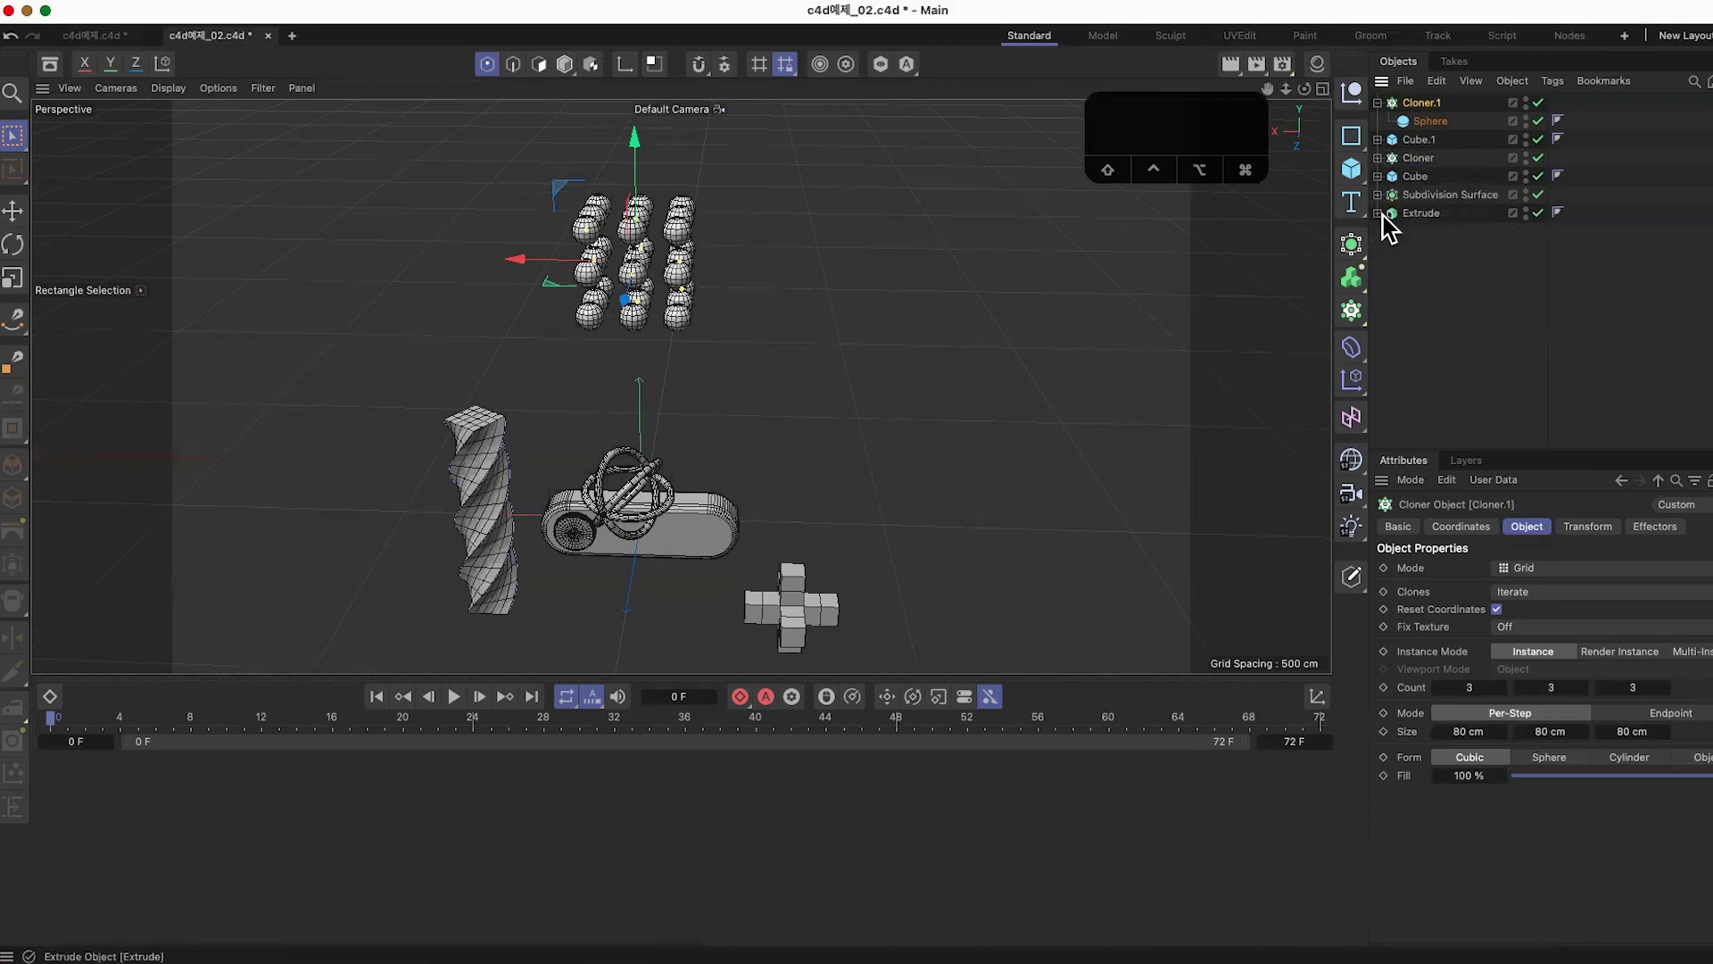
pyautogui.keyDown('alt'); pyautogui.moveTo(834, 424); pyautogui.dragTo(819, 393); pyautogui.keyUp('alt')
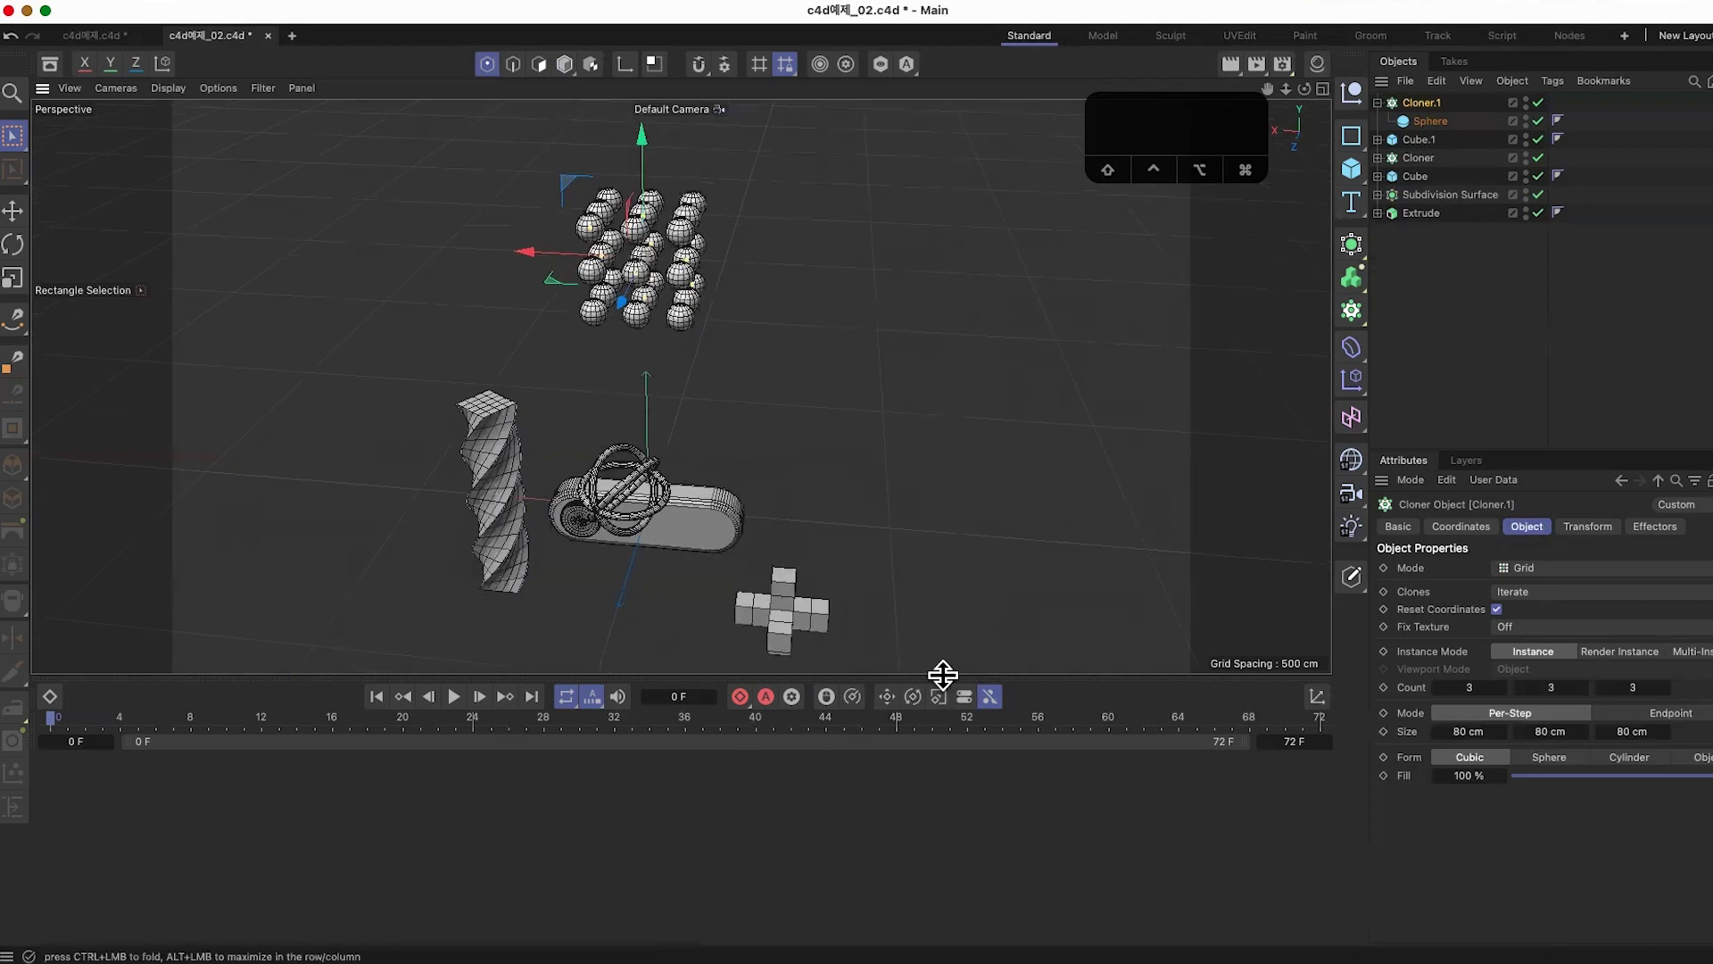
pyautogui.click(1378, 103)
pyautogui.press('super+s')
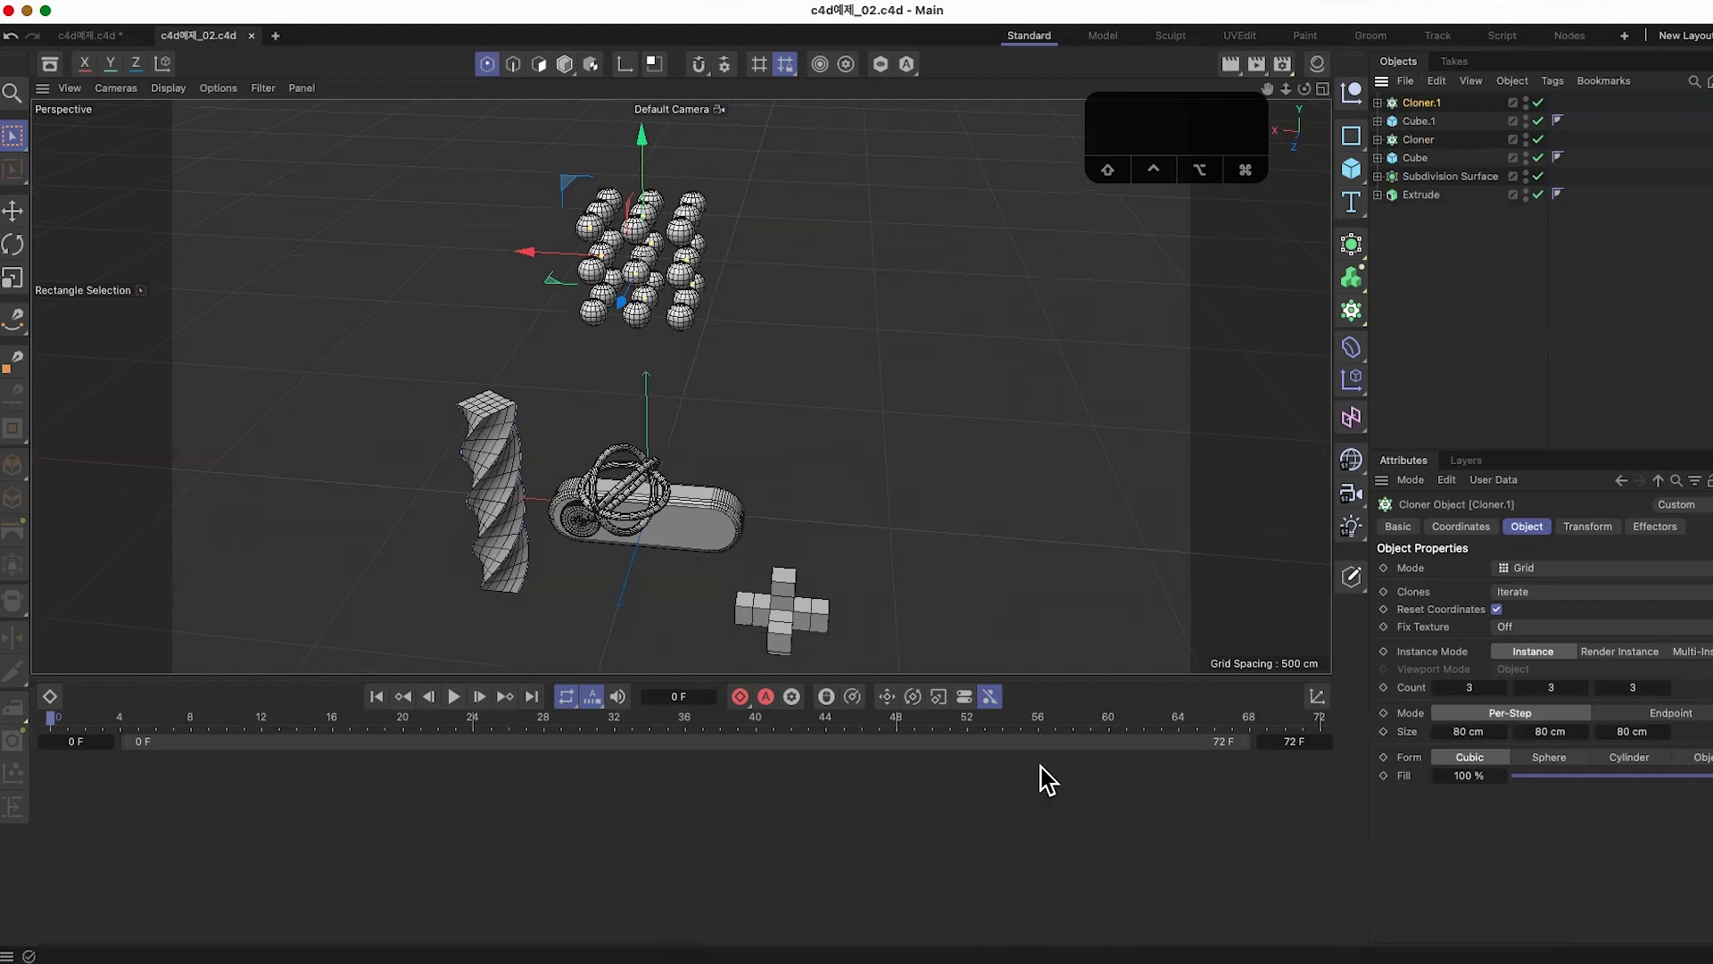
# Step: Add a Step effector to the sphere Cloner
pyautogui.click(1652, 529)
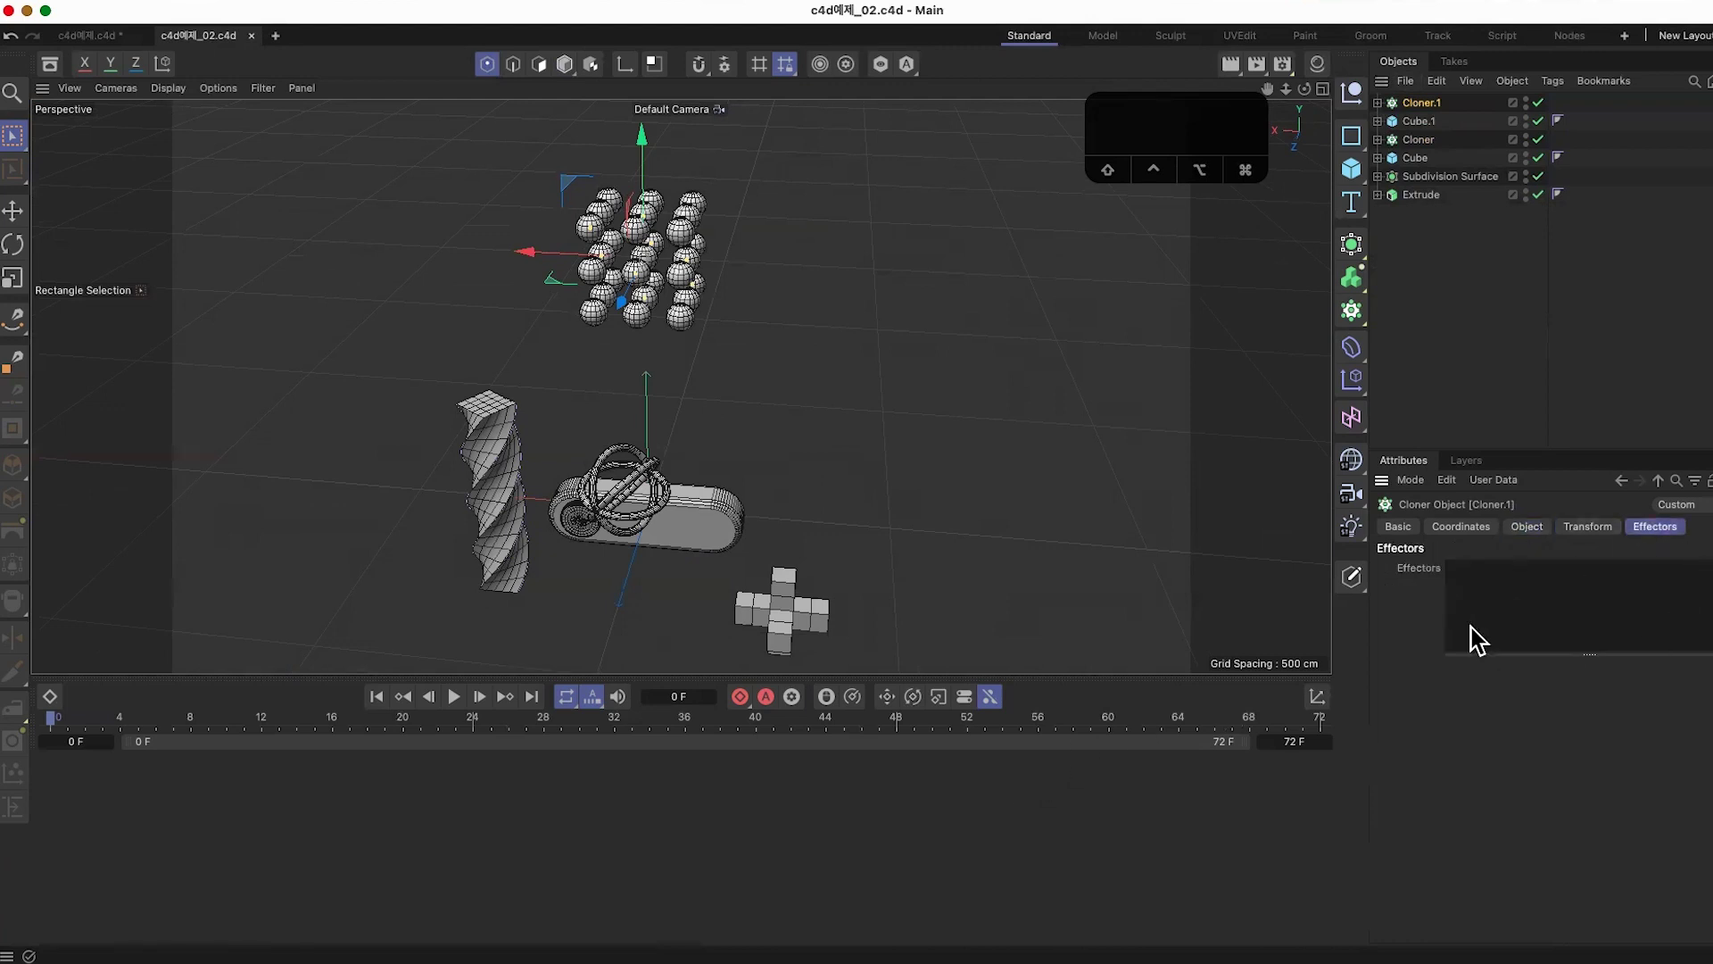
pyautogui.click(614, 9)
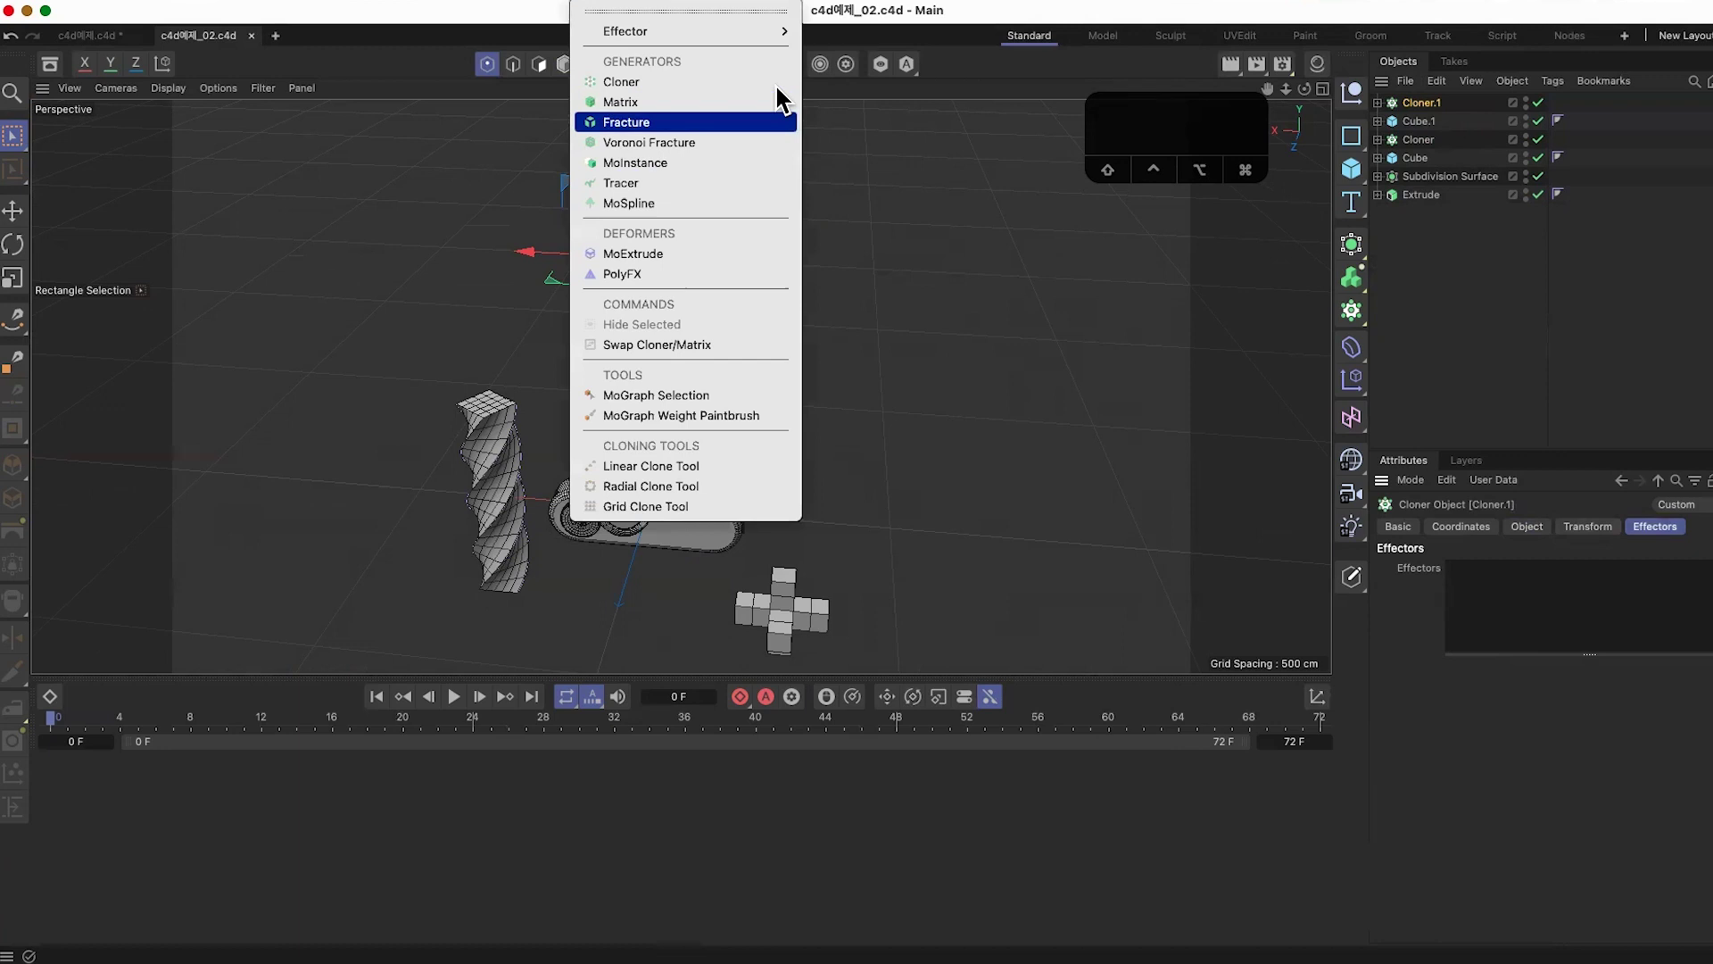
pyautogui.moveTo(782, 31)
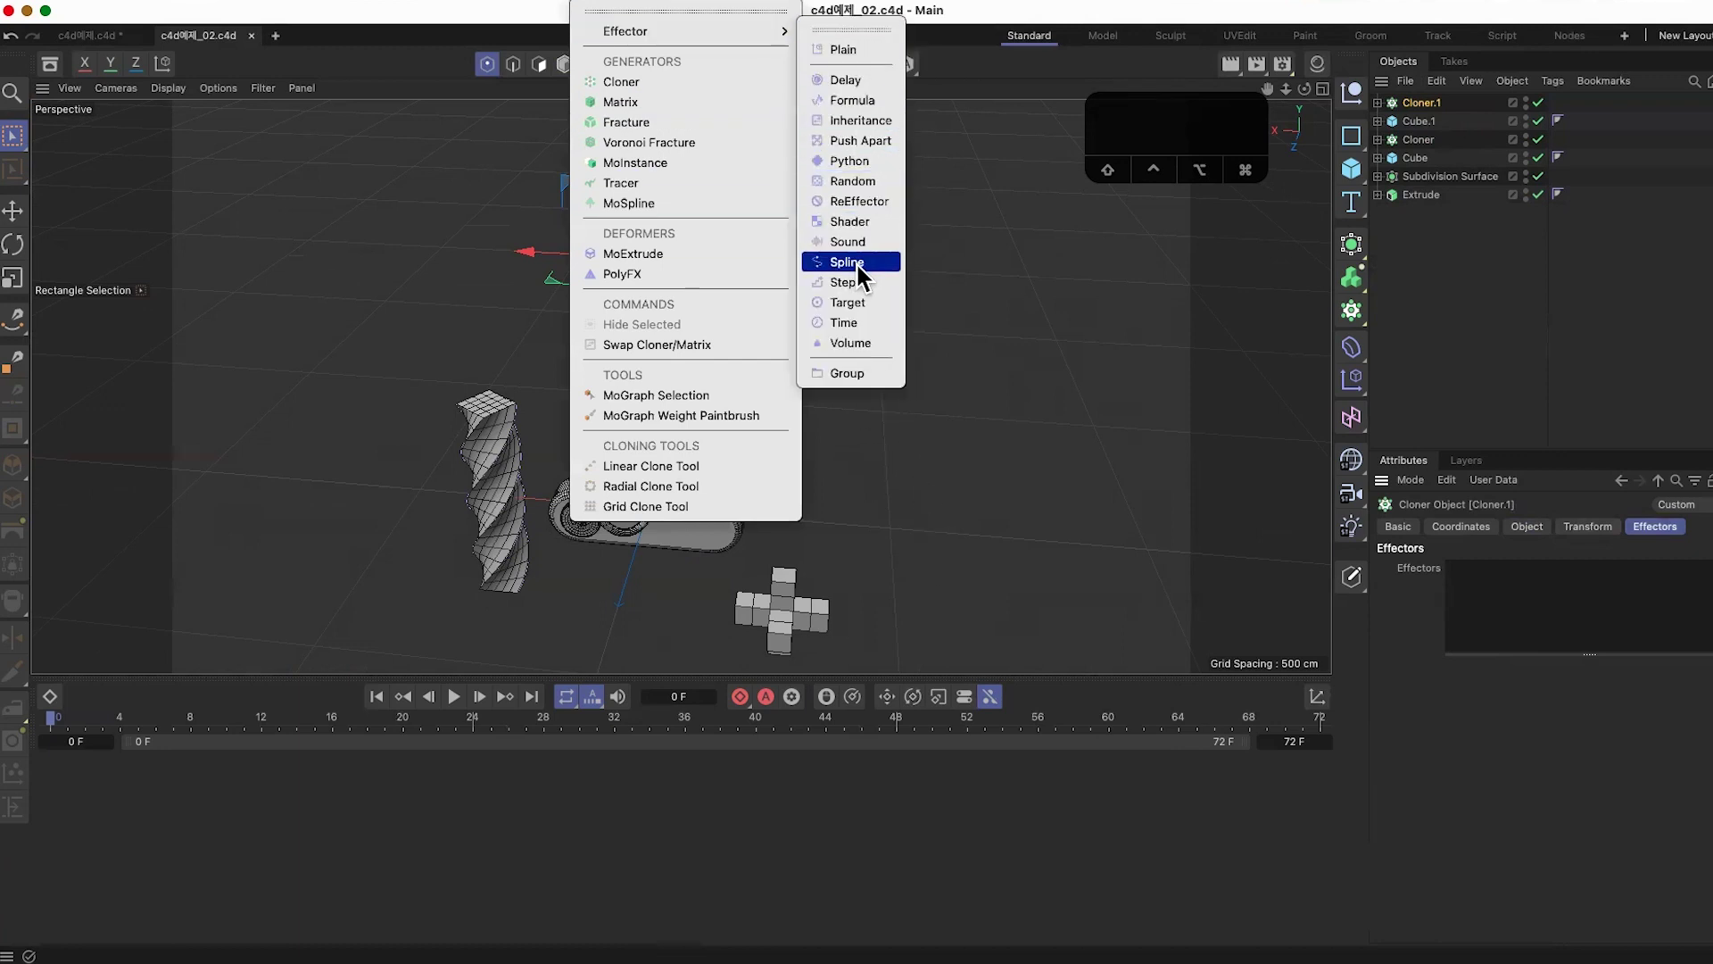
pyautogui.click(859, 282)
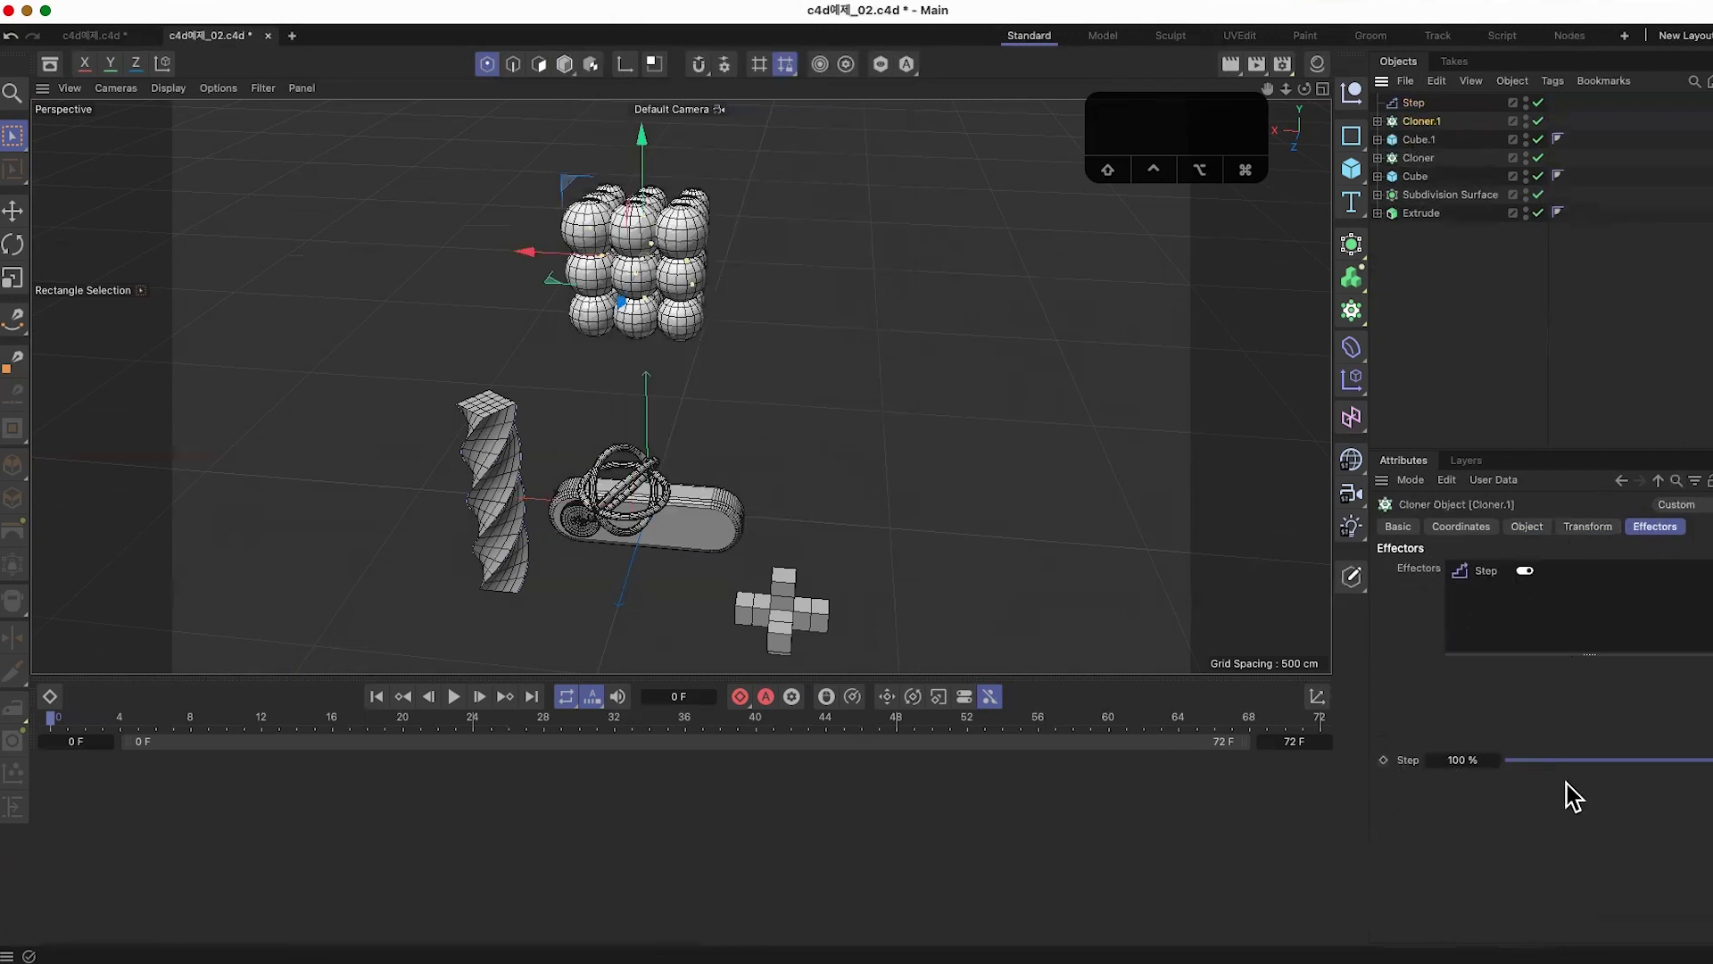
# Step: Move the Step effector up to the centre of the sphere grid and save the project
pyautogui.click(1415, 102)
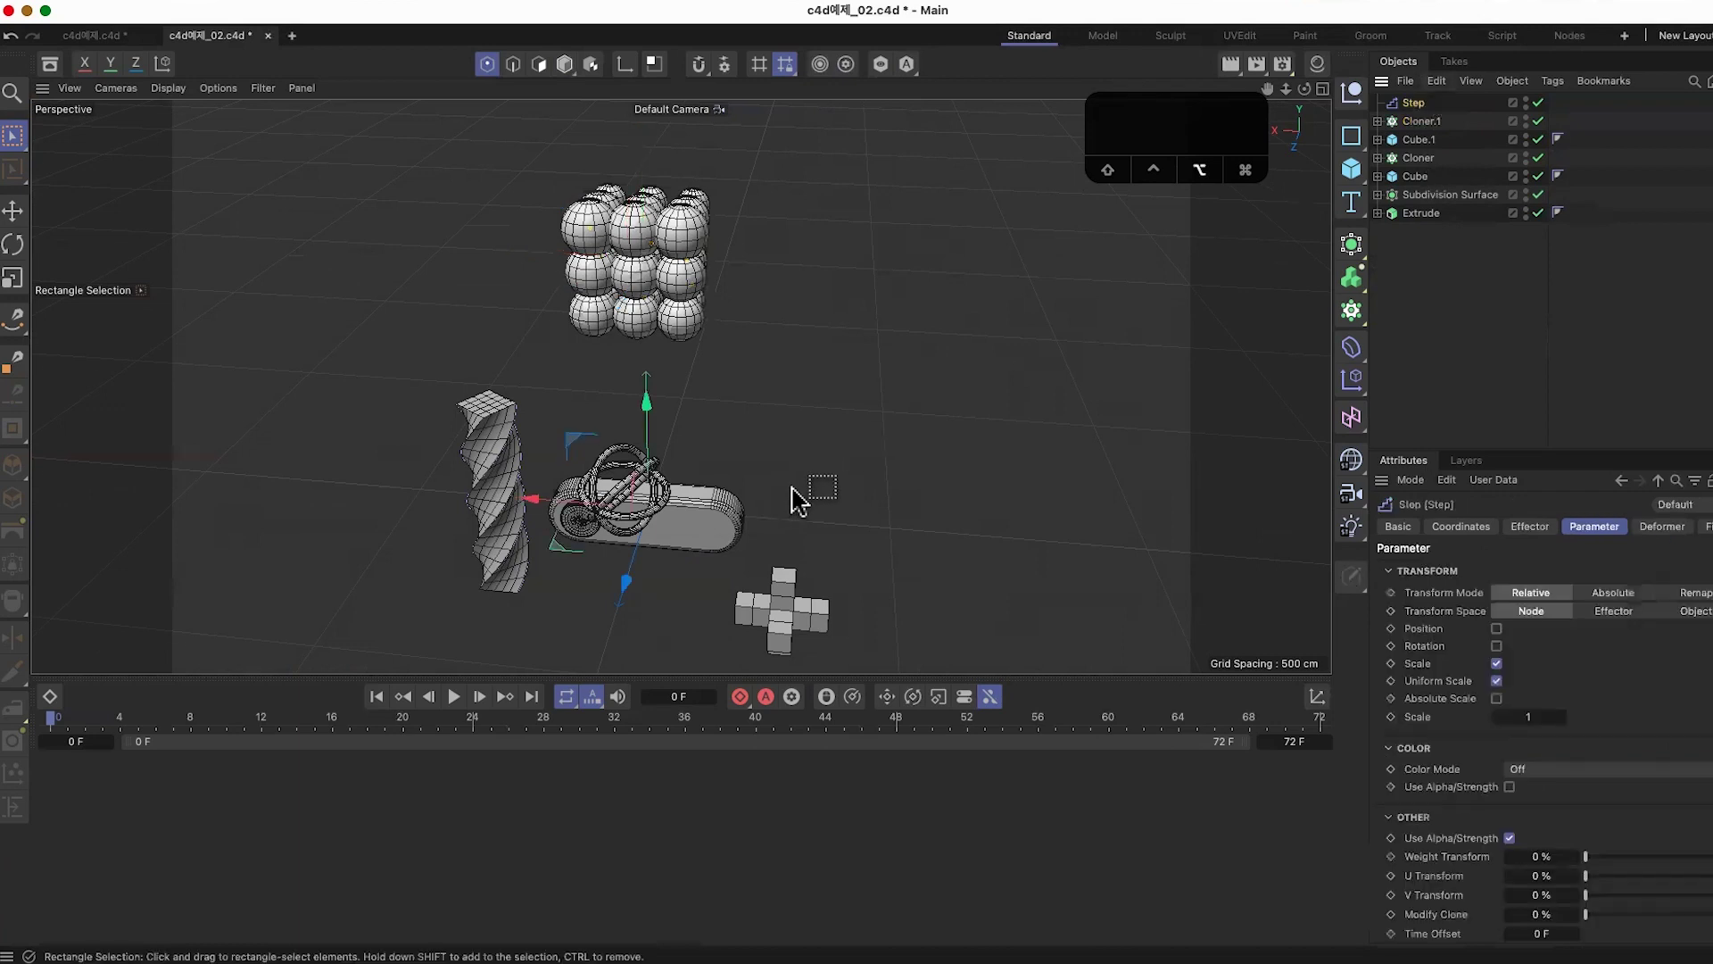
pyautogui.keyDown('alt'); pyautogui.moveTo(811, 490); pyautogui.dragTo(681, 566); pyautogui.keyUp('alt')
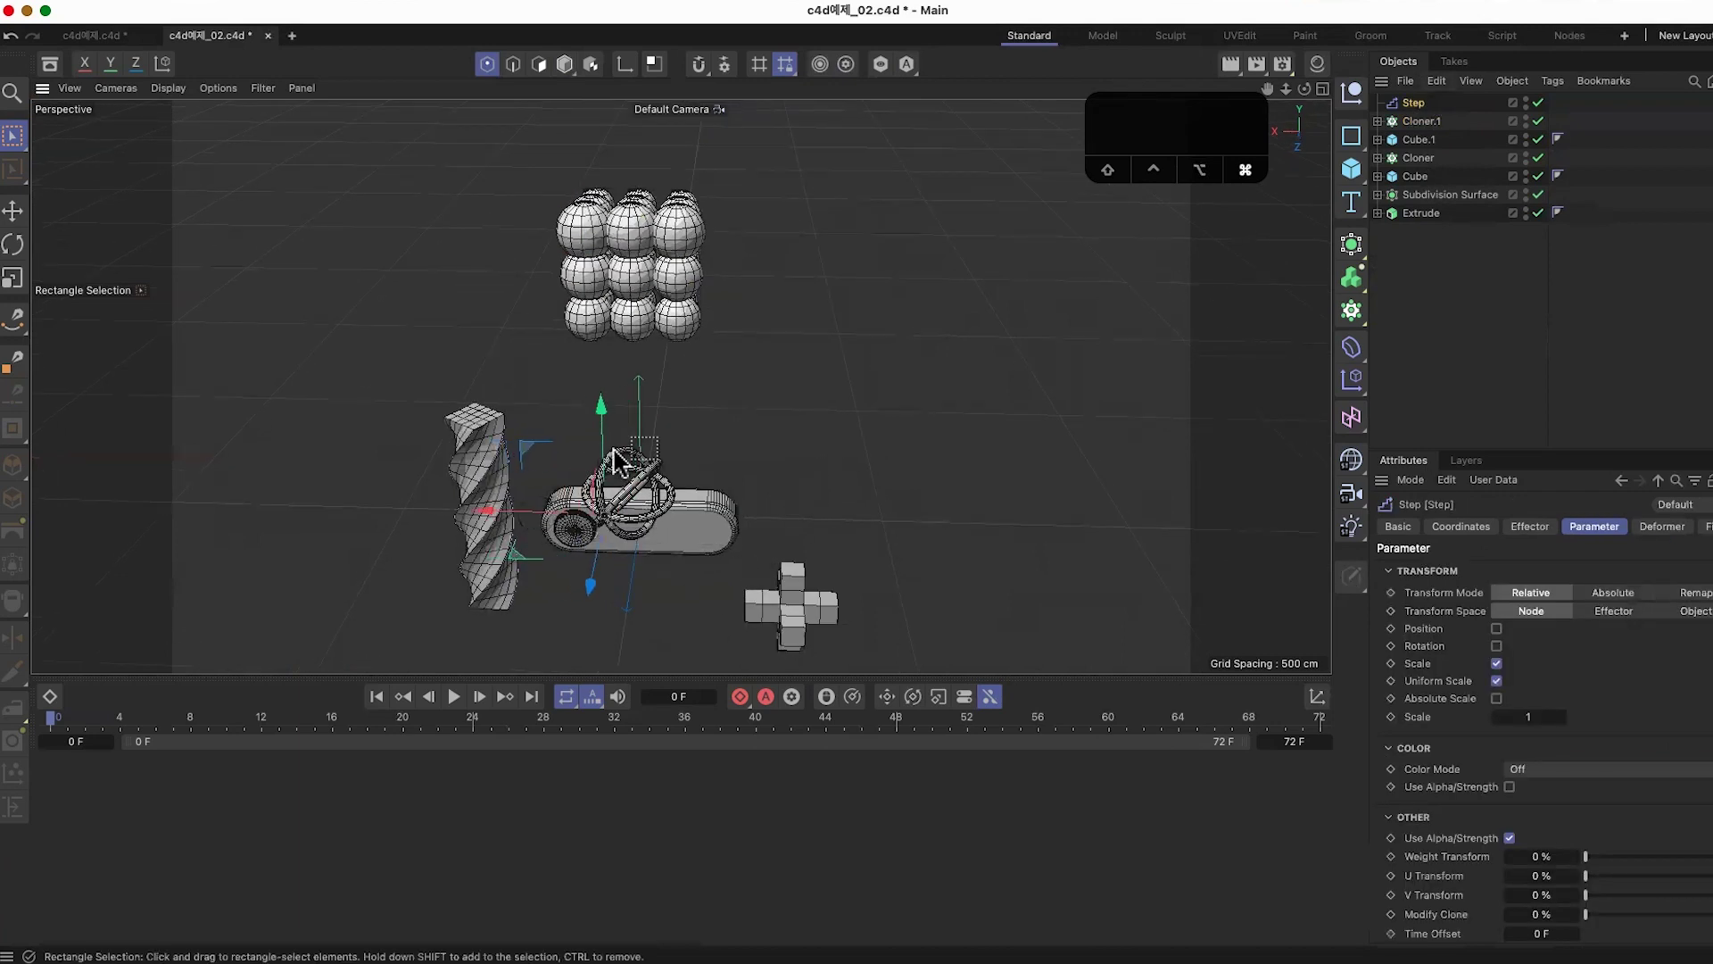
pyautogui.moveTo(633, 419); pyautogui.dragTo(899, 793)
pyautogui.press('super+s')
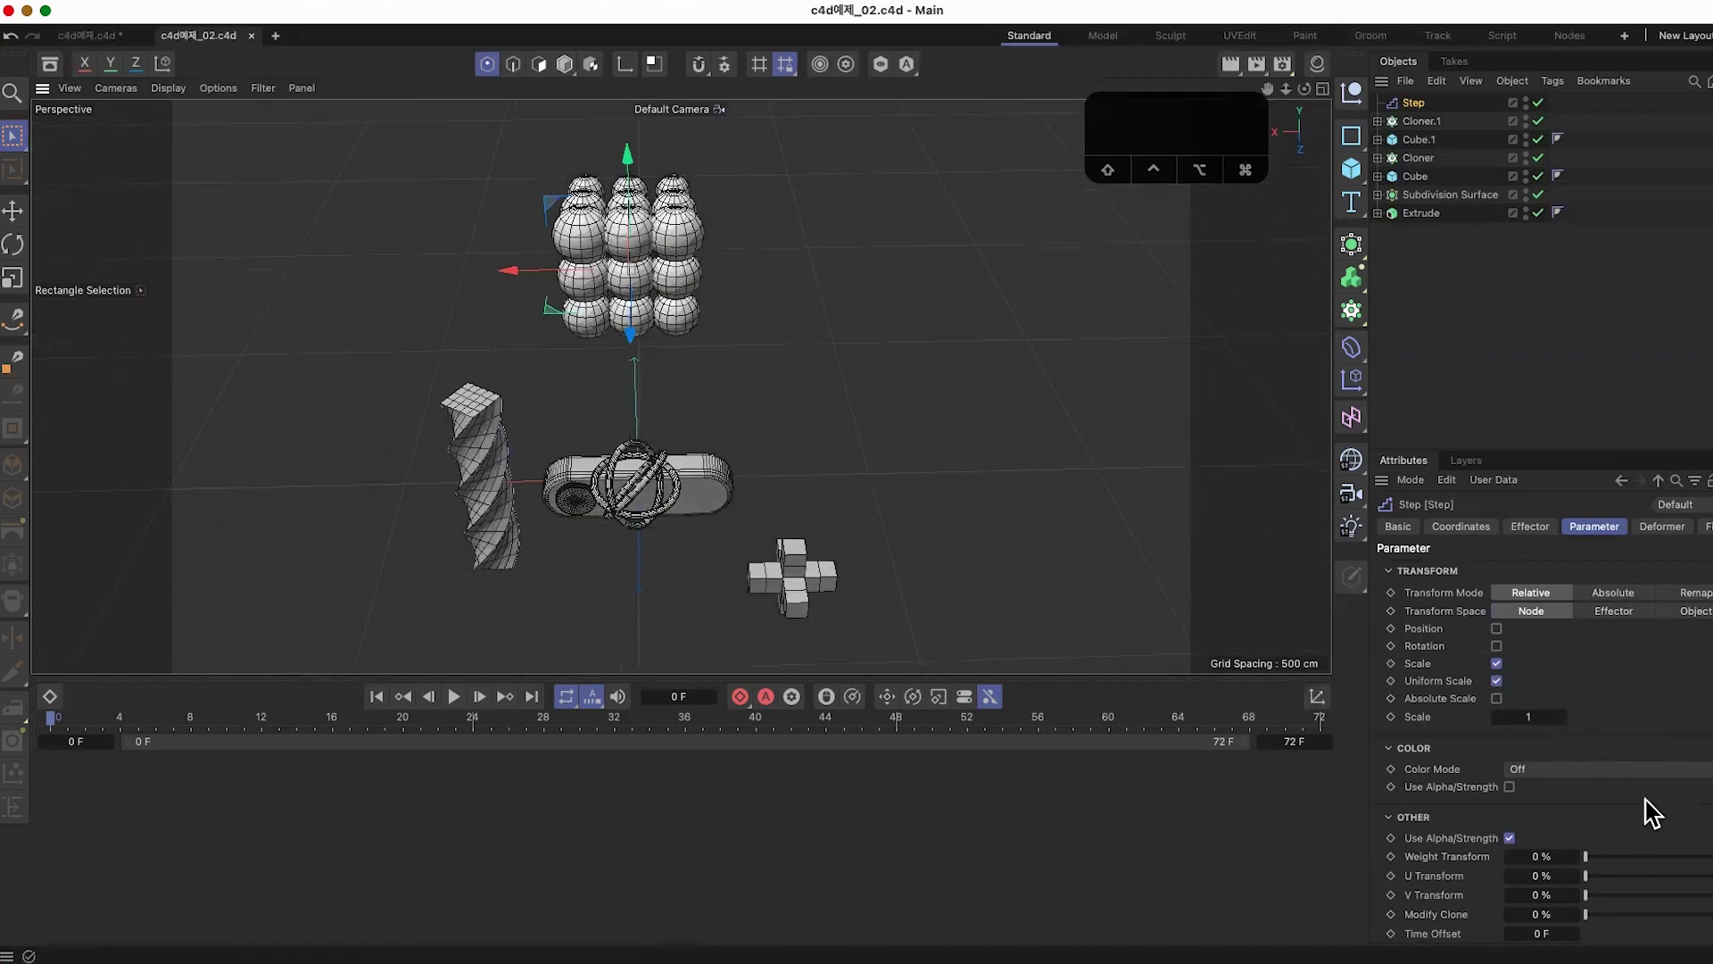
# Step: Reduce the Step effector's uniform scale to -0.33, checking the sphere grid from several angles, and save the project
pyautogui.moveTo(1525, 716); pyautogui.dragTo(1422, 730)
pyautogui.keyDown('alt'); pyautogui.moveTo(893, 500); pyautogui.dragTo(1347, 675); pyautogui.keyUp('alt')
pyautogui.moveTo(1541, 712); pyautogui.dragTo(1294, 670)
pyautogui.keyDown('alt'); pyautogui.moveTo(964, 482); pyautogui.dragTo(856, 268); pyautogui.keyUp('alt')
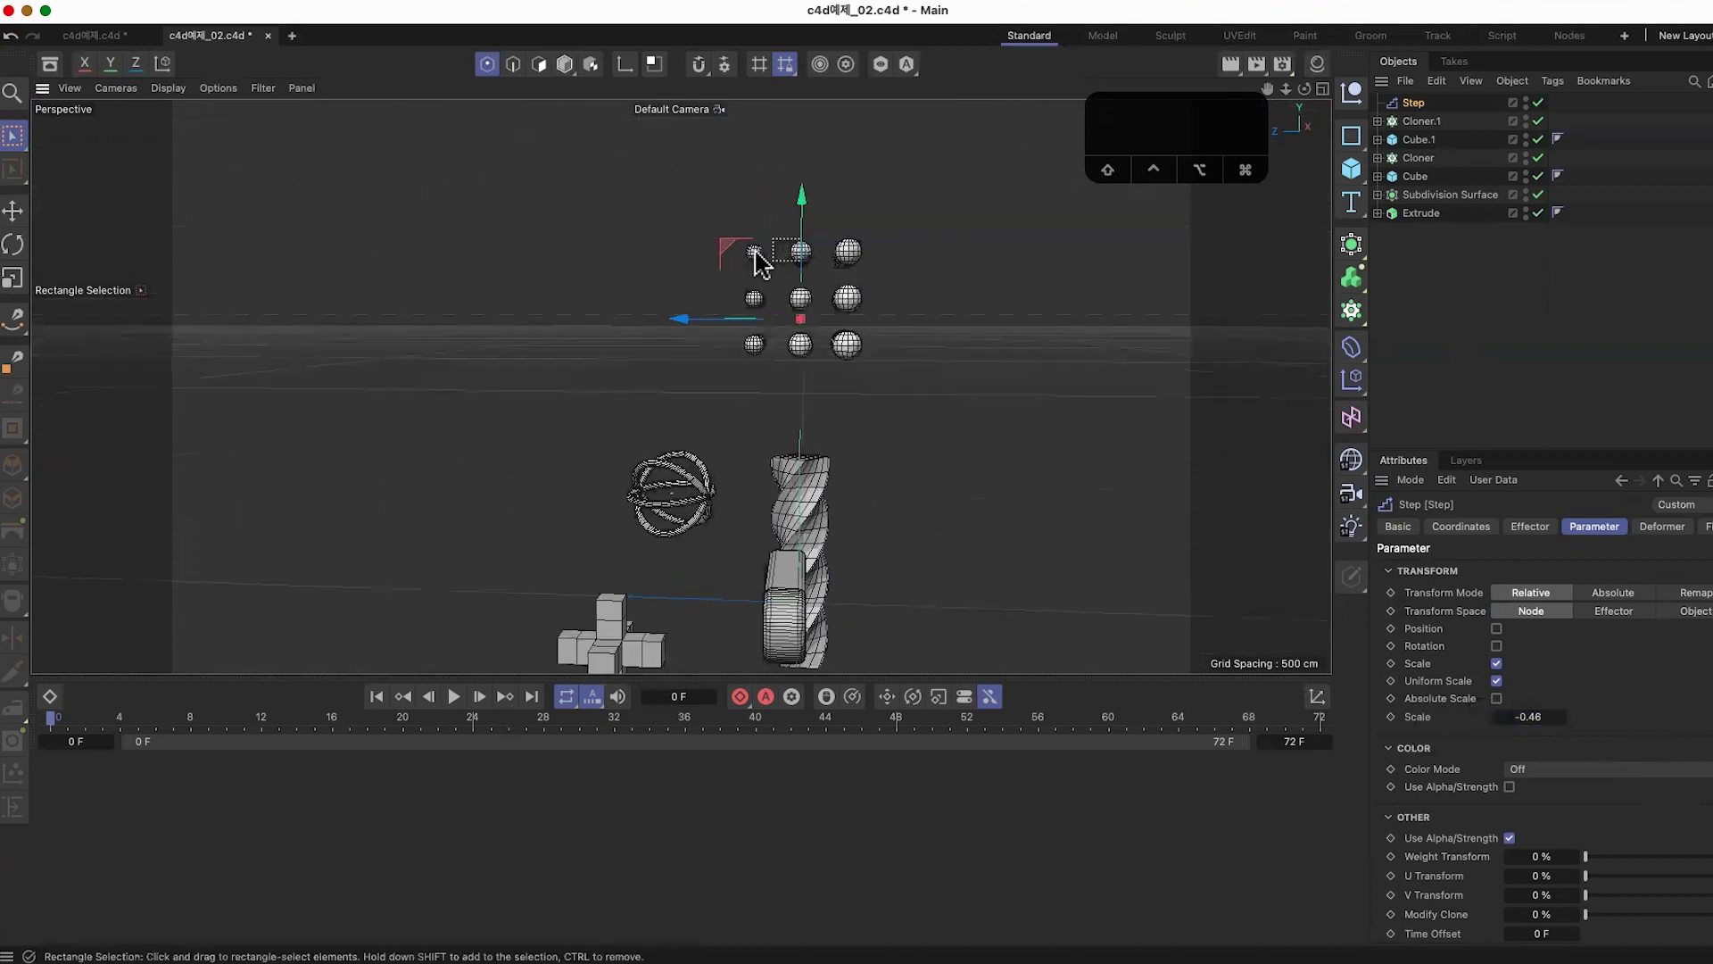
pyautogui.keyDown('alt'); pyautogui.moveTo(861, 361); pyautogui.dragTo(719, 325); pyautogui.keyUp('alt')
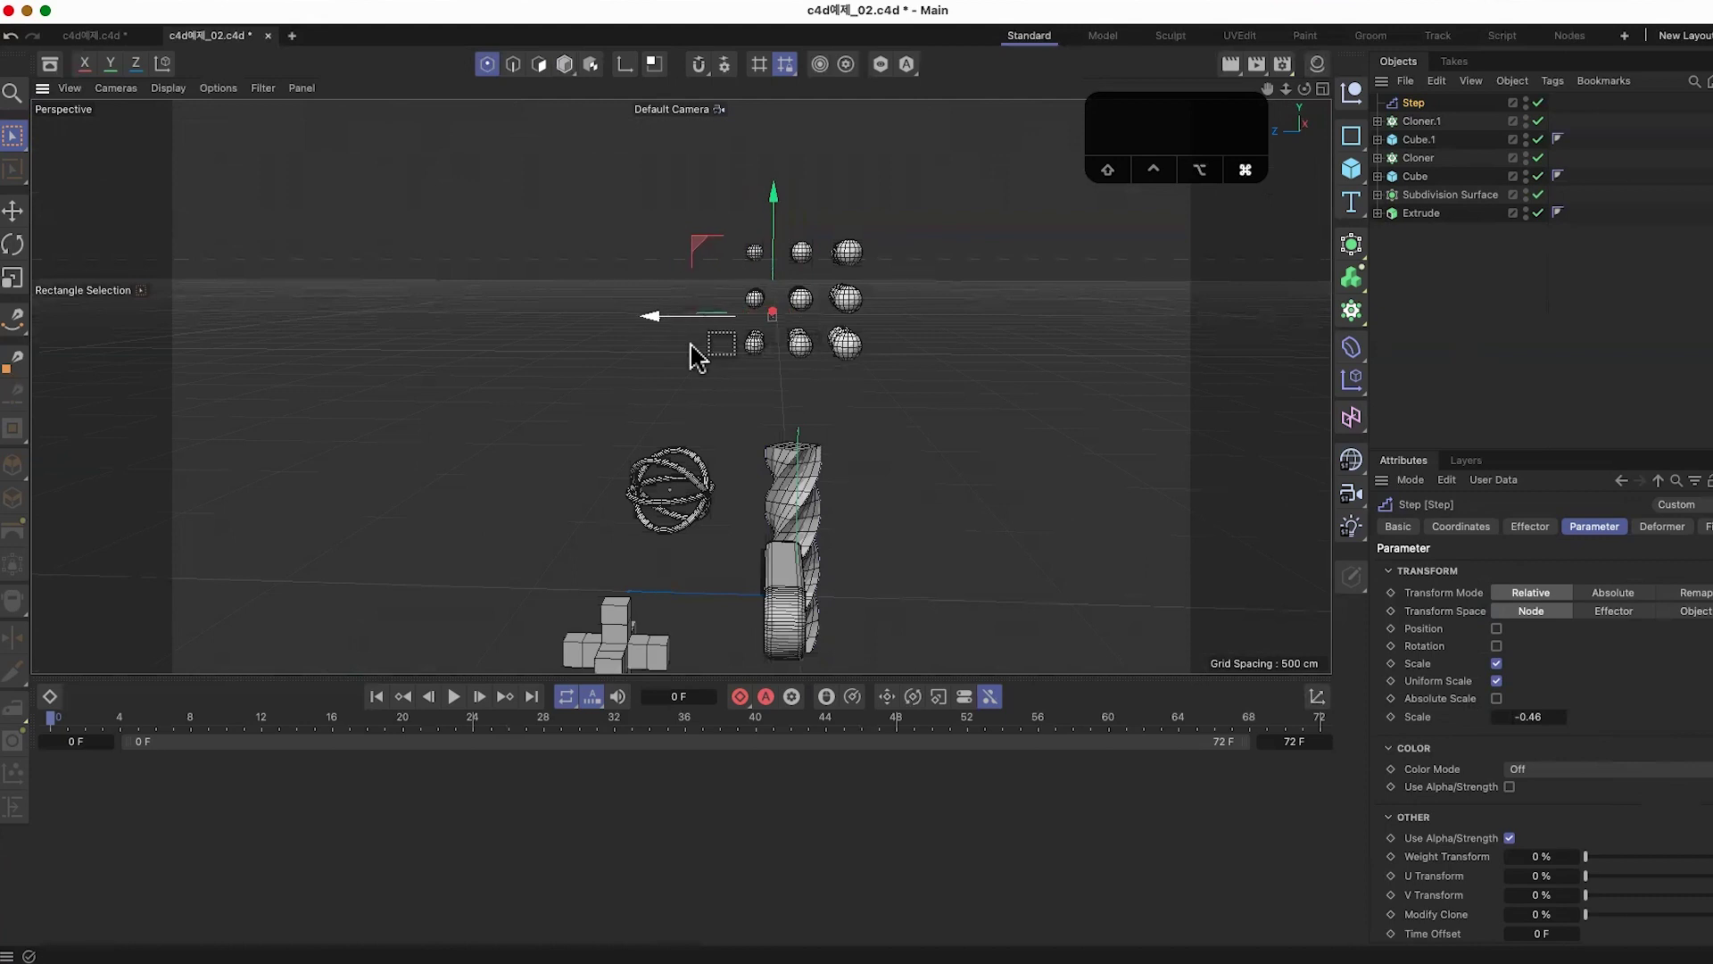
pyautogui.moveTo(995, 622)
pyautogui.keyDown('alt'); pyautogui.mouseDown()
pyautogui.moveTo(929, 451)
pyautogui.moveTo(1032, 486)
pyautogui.moveTo(827, 451)
pyautogui.moveTo(1096, 443)
pyautogui.moveTo(678, 352)
pyautogui.moveTo(754, 384)
pyautogui.moveTo(764, 412)
pyautogui.moveTo(1035, 629)
pyautogui.mouseUp(); pyautogui.keyUp('alt')
pyautogui.moveTo(1522, 711)
pyautogui.mouseDown()
pyautogui.moveTo(1704, 725)
pyautogui.moveTo(1511, 712)
pyautogui.moveTo(1598, 715)
pyautogui.moveTo(1528, 715)
pyautogui.mouseUp()
pyautogui.keyDown('alt'); pyautogui.moveTo(866, 511); pyautogui.dragTo(1155, 351); pyautogui.keyUp('alt')
pyautogui.press('super+s')
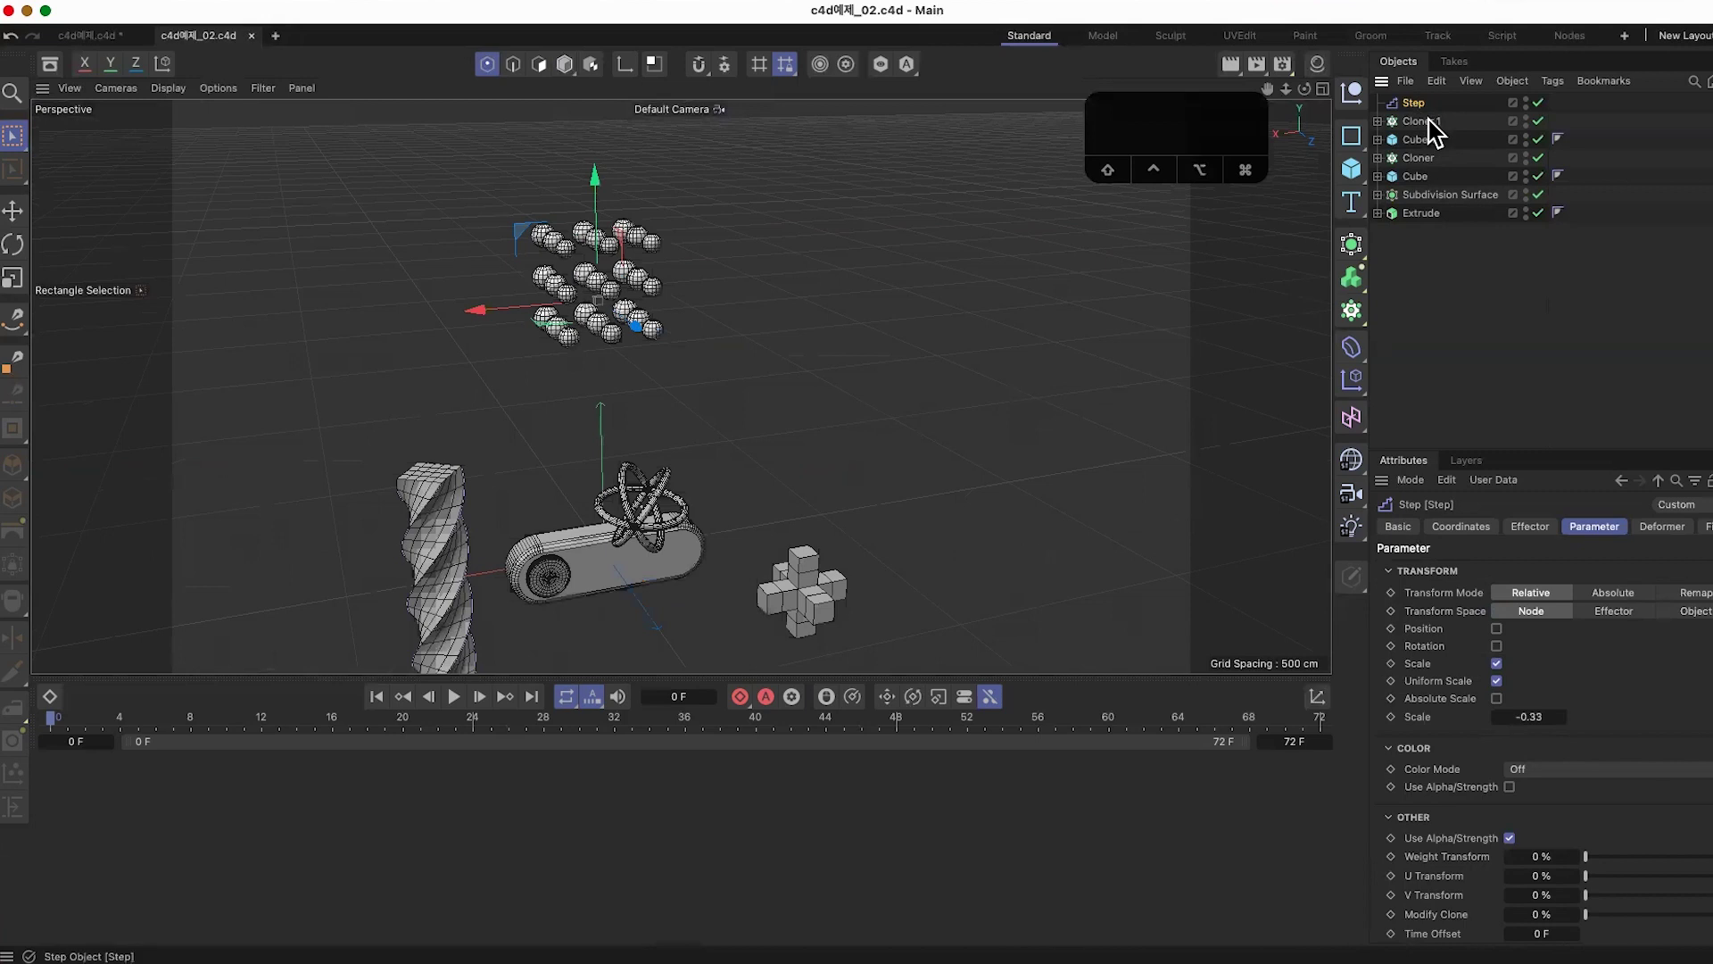
# Step: Add a Linear Field to the Step effector and move it along X until it is clear of the sphere grid
pyautogui.keyDown('alt'); pyautogui.moveTo(890, 459); pyautogui.dragTo(806, 424); pyautogui.keyUp('alt')
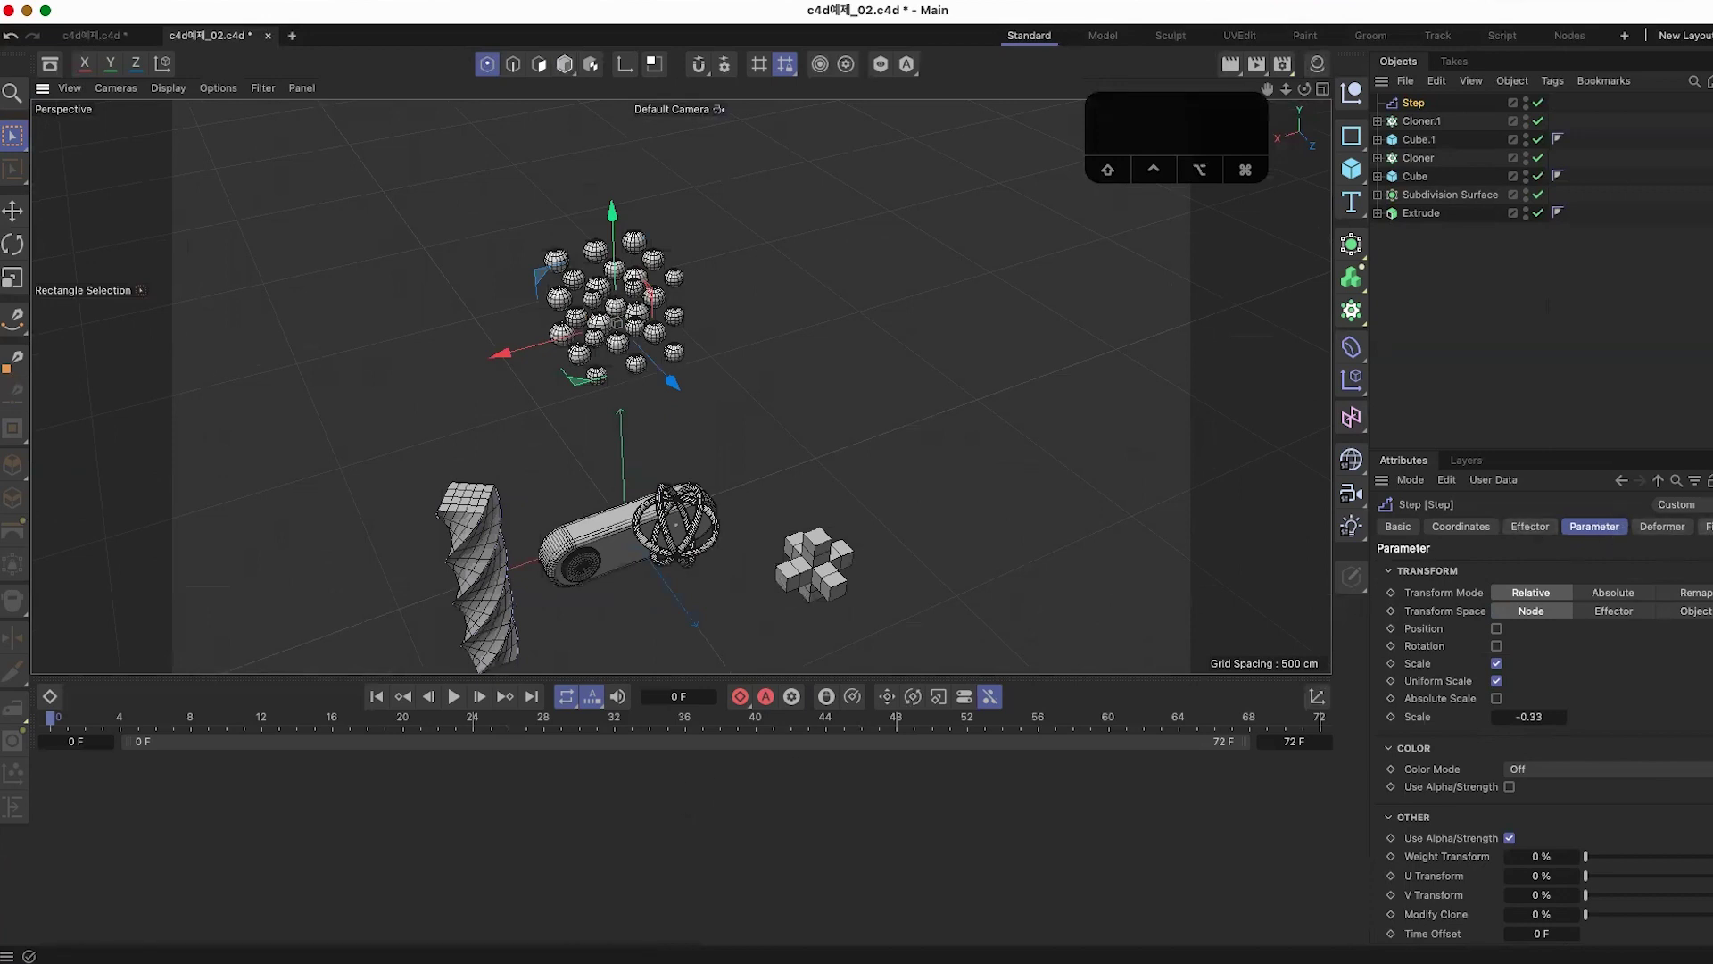
pyautogui.click(1707, 527)
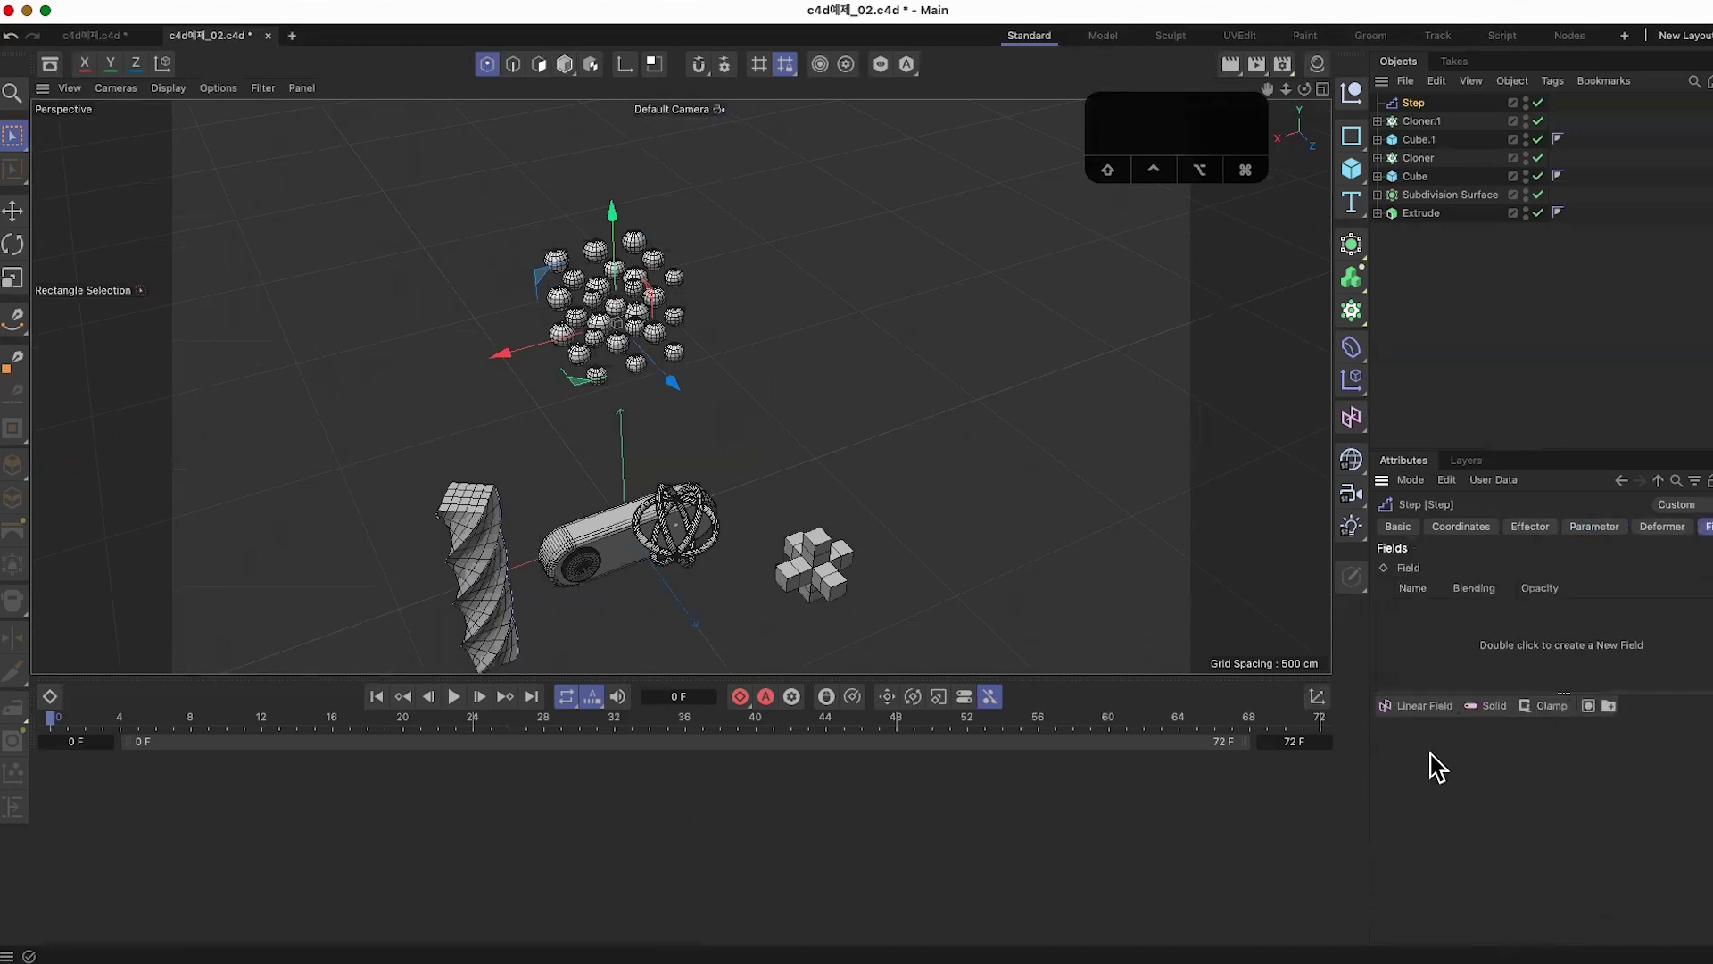
pyautogui.click(1428, 706)
pyautogui.scroll(3, 688, 346)
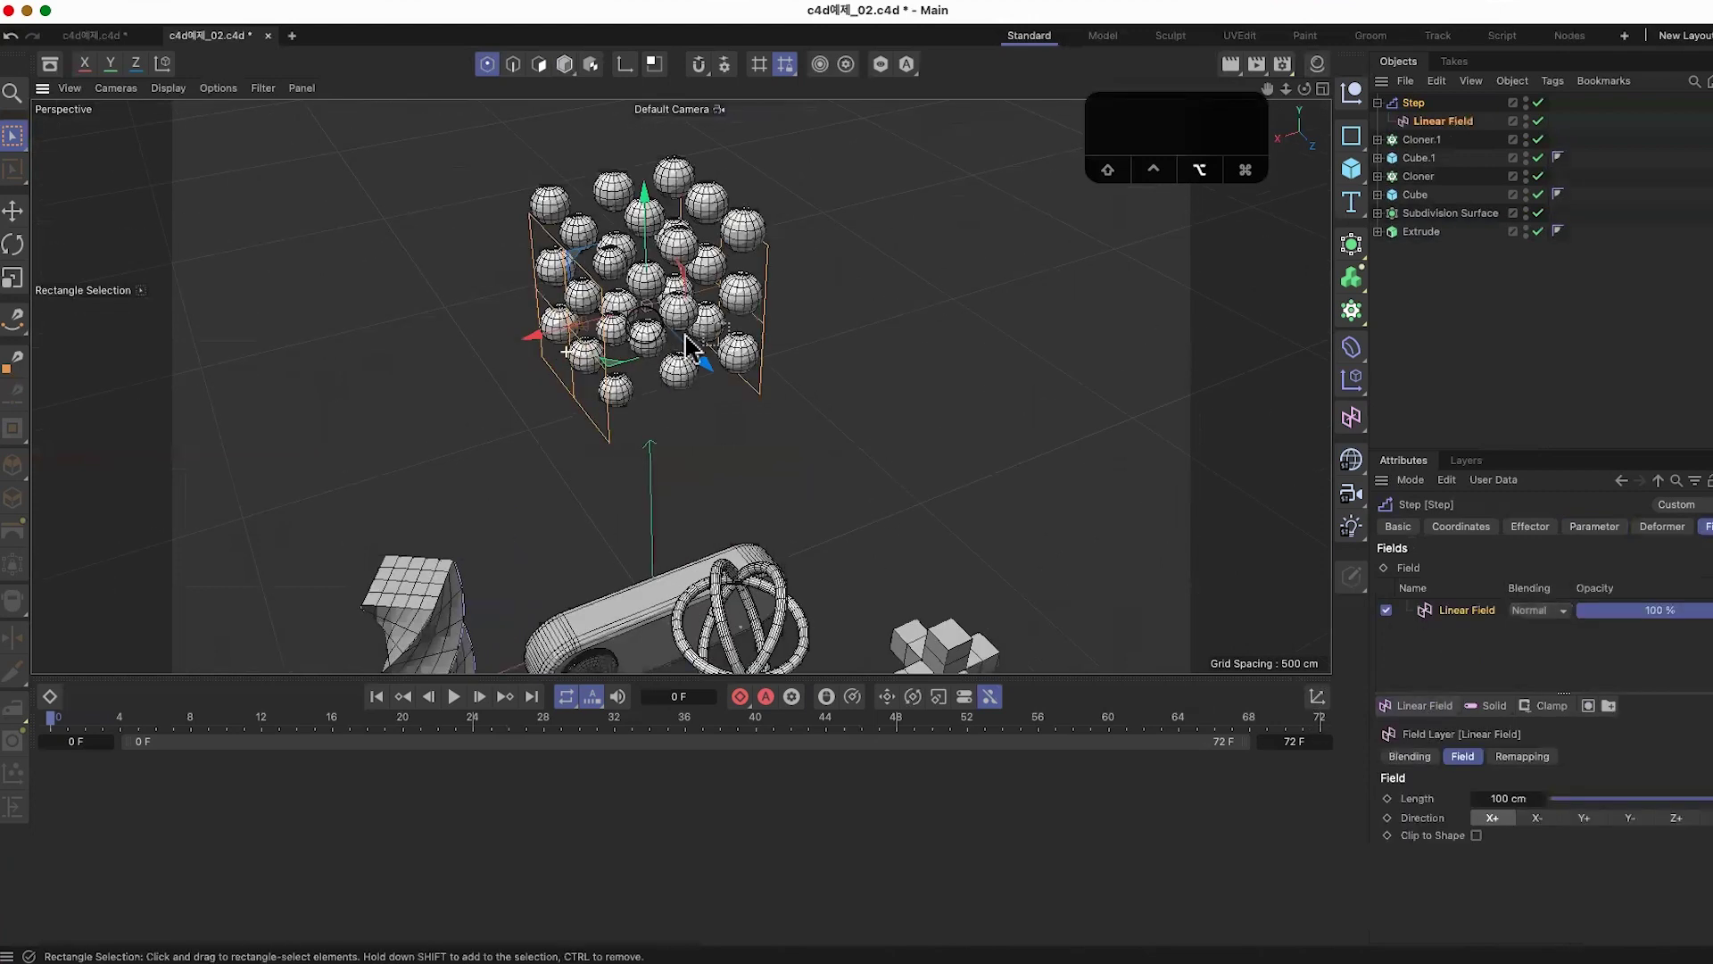
pyautogui.moveTo(560, 329); pyautogui.dragTo(294, 482)
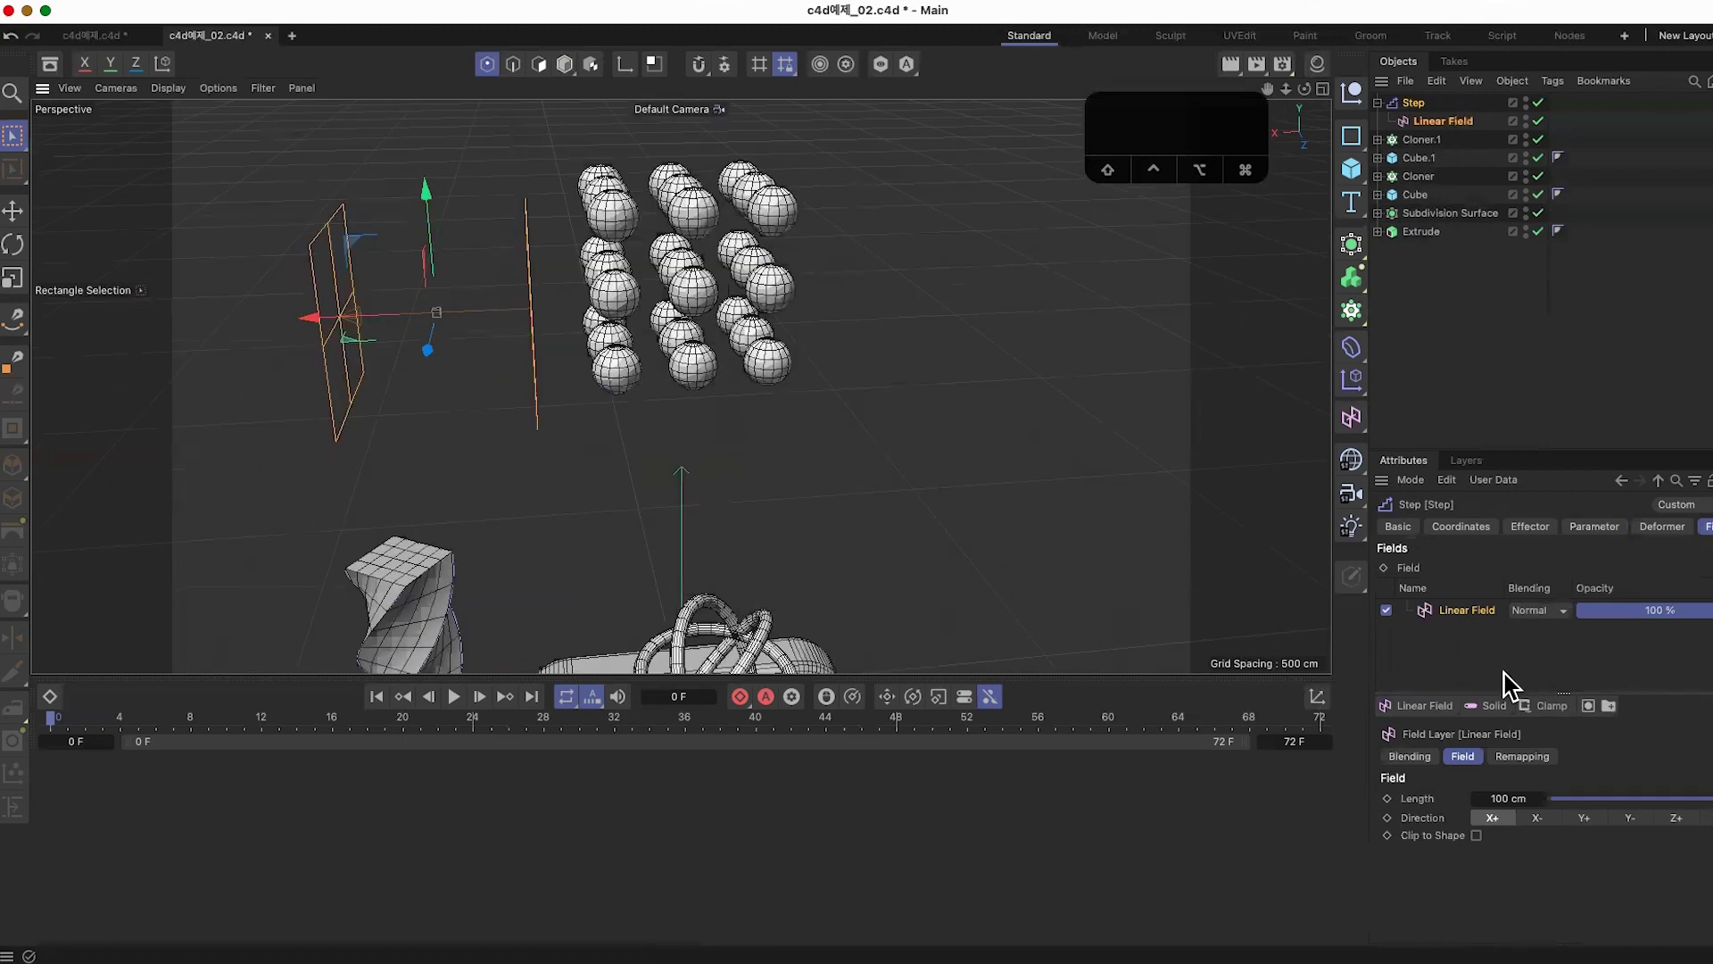
# Step: Lower the Step effector's uniform scale parameter to about -0.78
pyautogui.click(1419, 103)
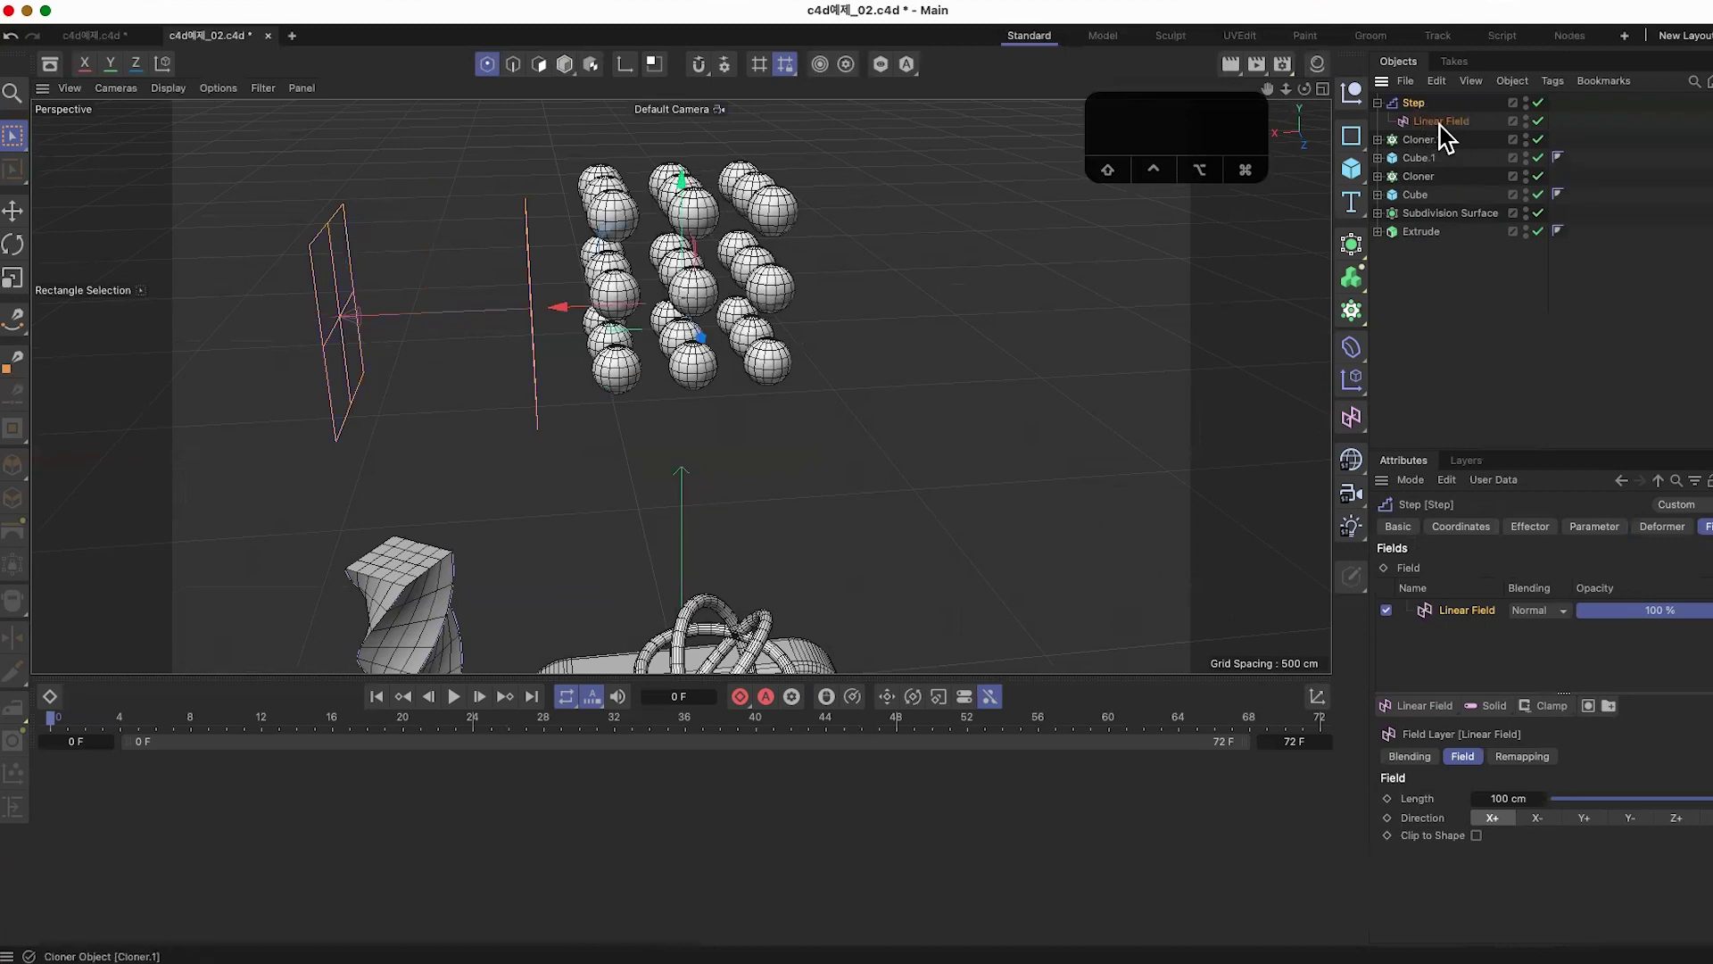
pyautogui.click(1532, 527)
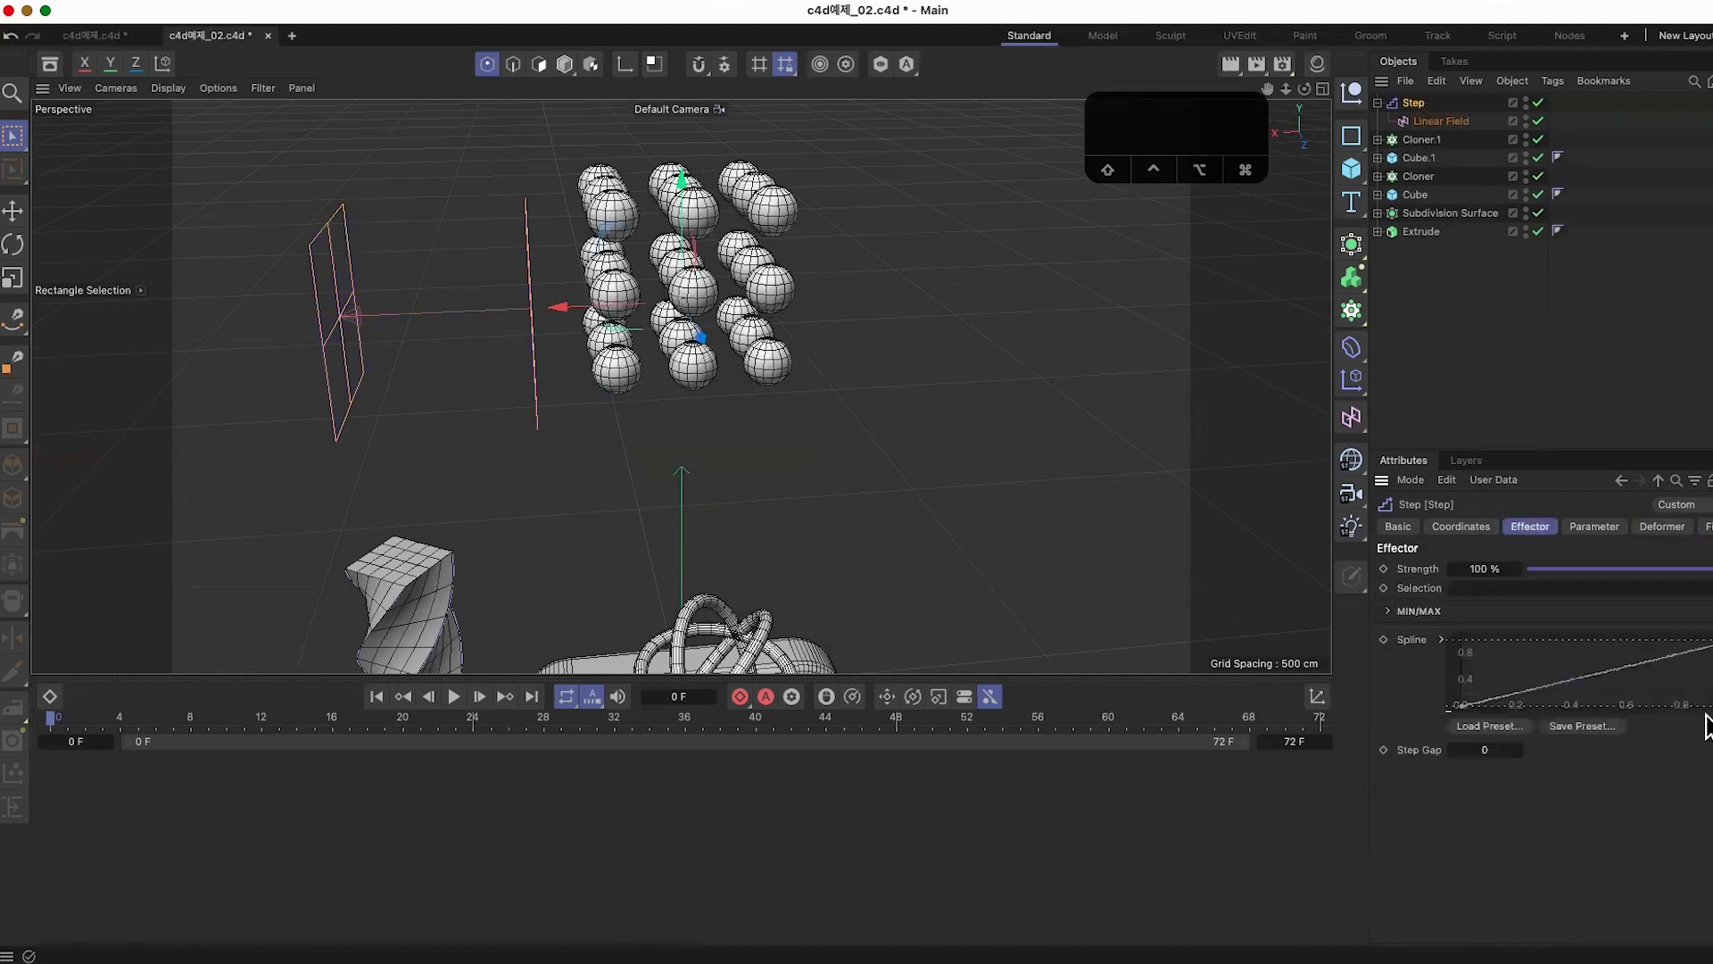
pyautogui.click(1593, 528)
pyautogui.moveTo(1525, 714); pyautogui.dragTo(1496, 717)
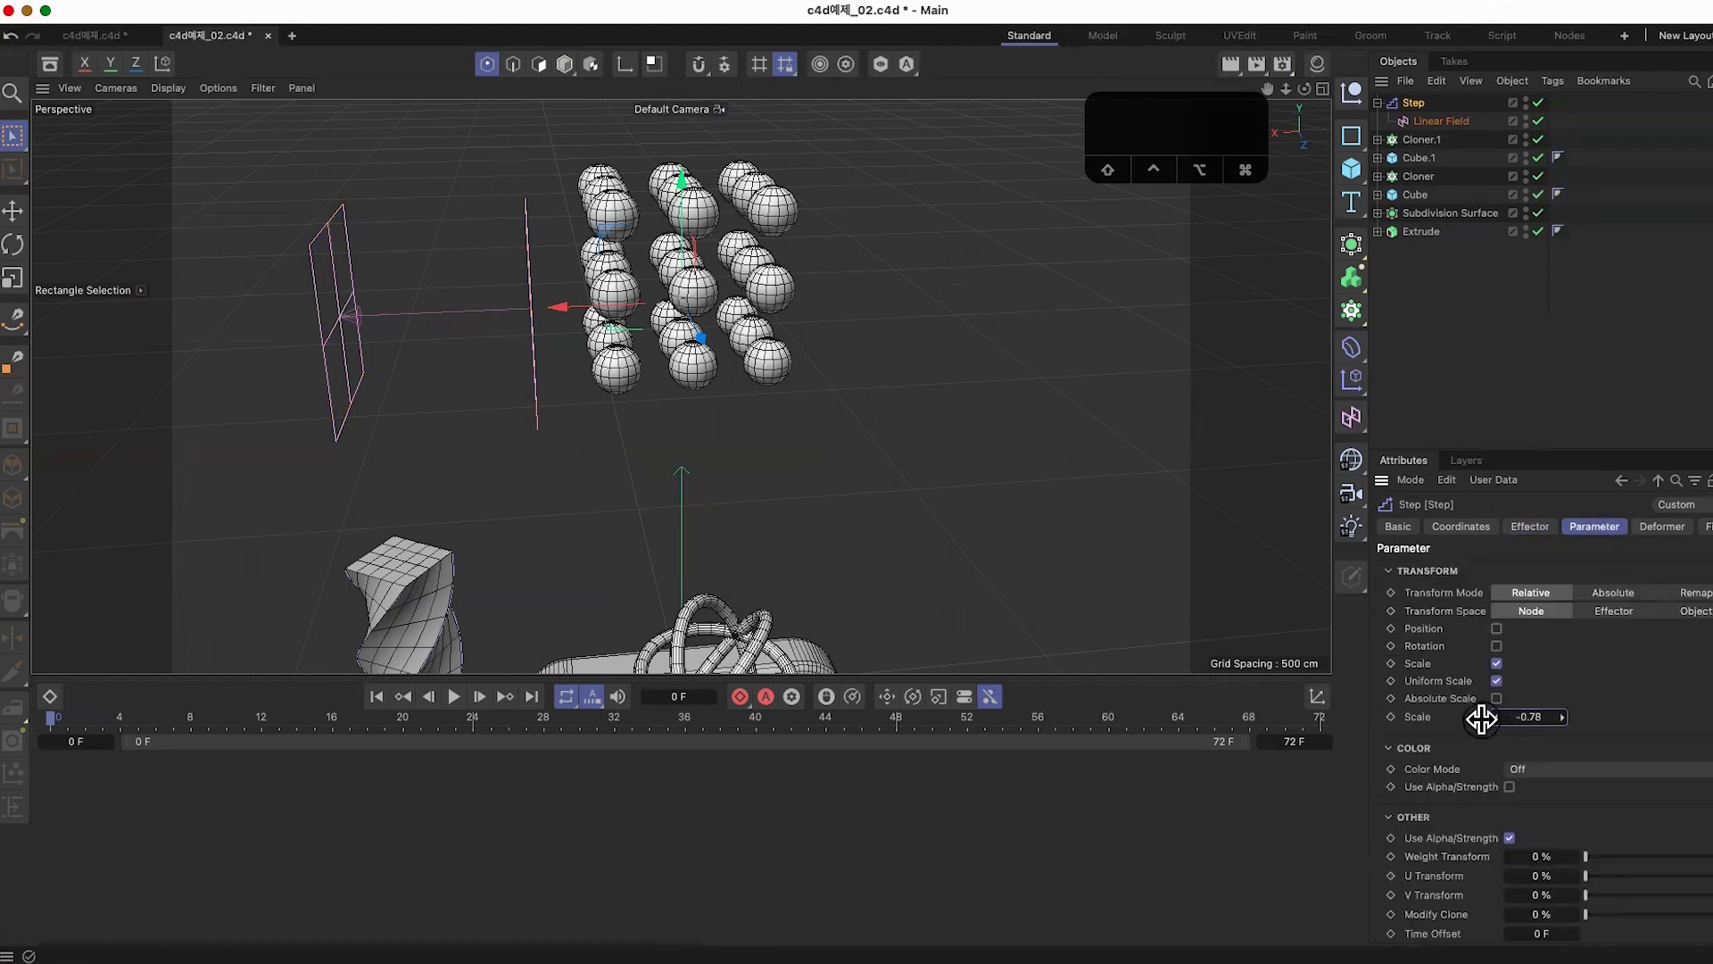
# Step: Set the Step effector's uniform scale parameter to 0.5
pyautogui.moveTo(1496, 717); pyautogui.dragTo(1528, 716)
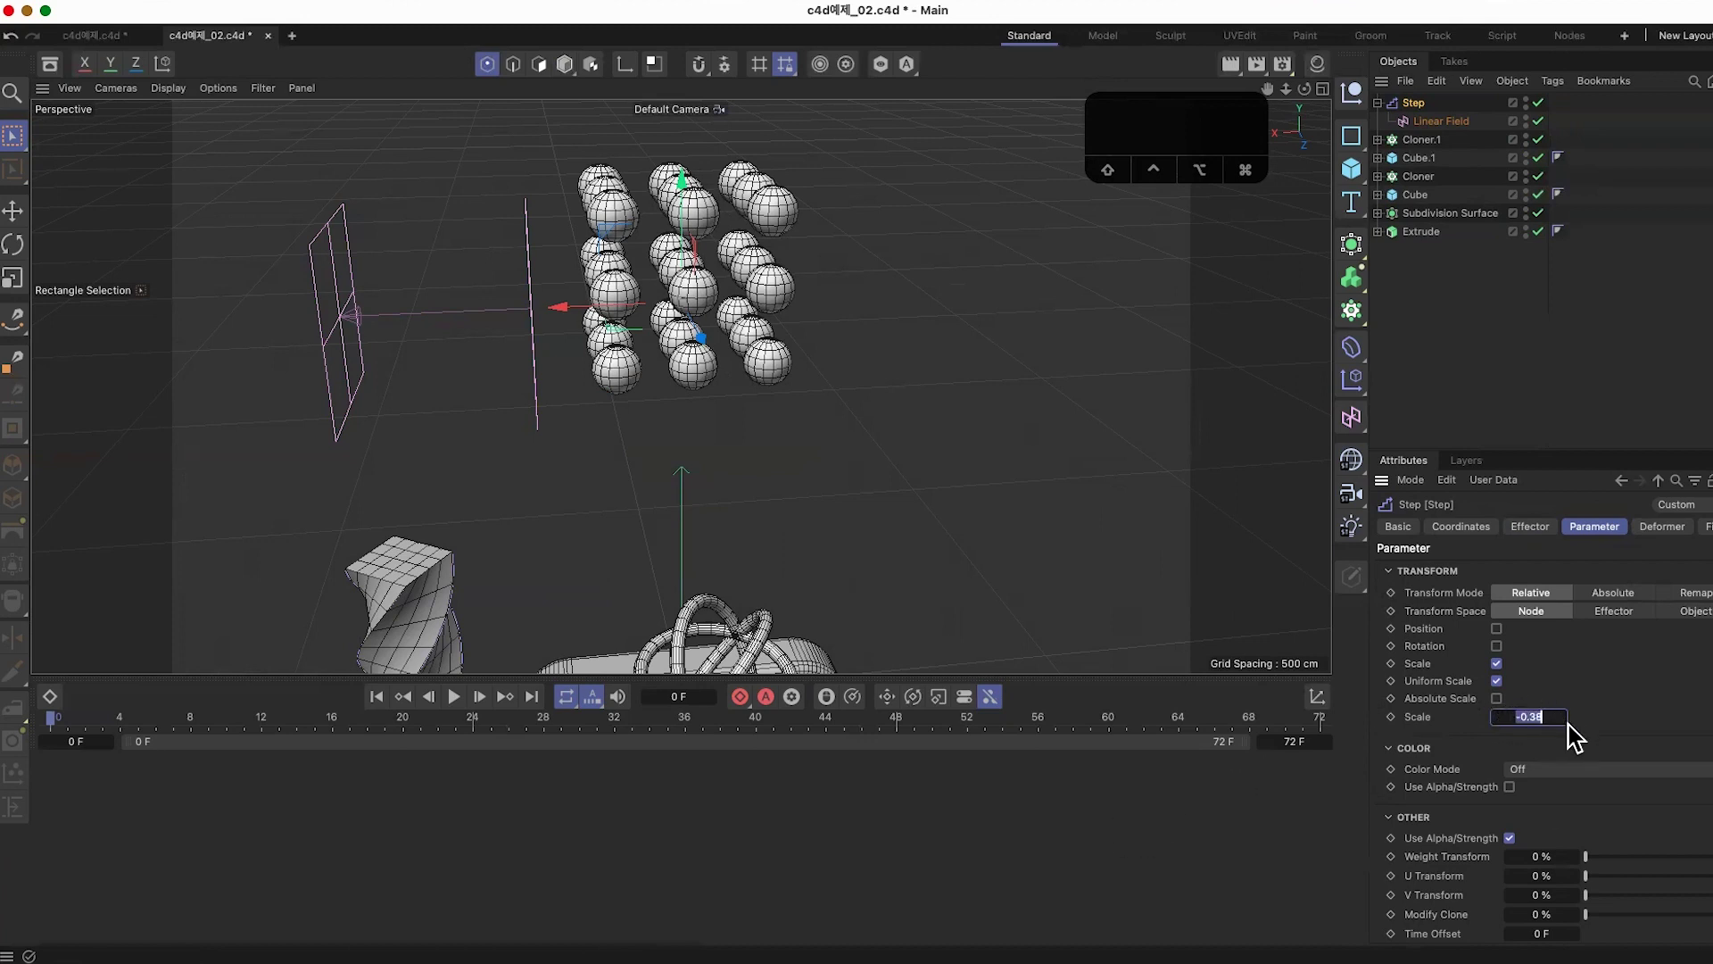
pyautogui.write('.5')
pyautogui.press('Return')
# Step: Move the Step effector's Linear Field along X until it spans the sphere grid, and check the falloff from several angles
pyautogui.click(1445, 135)
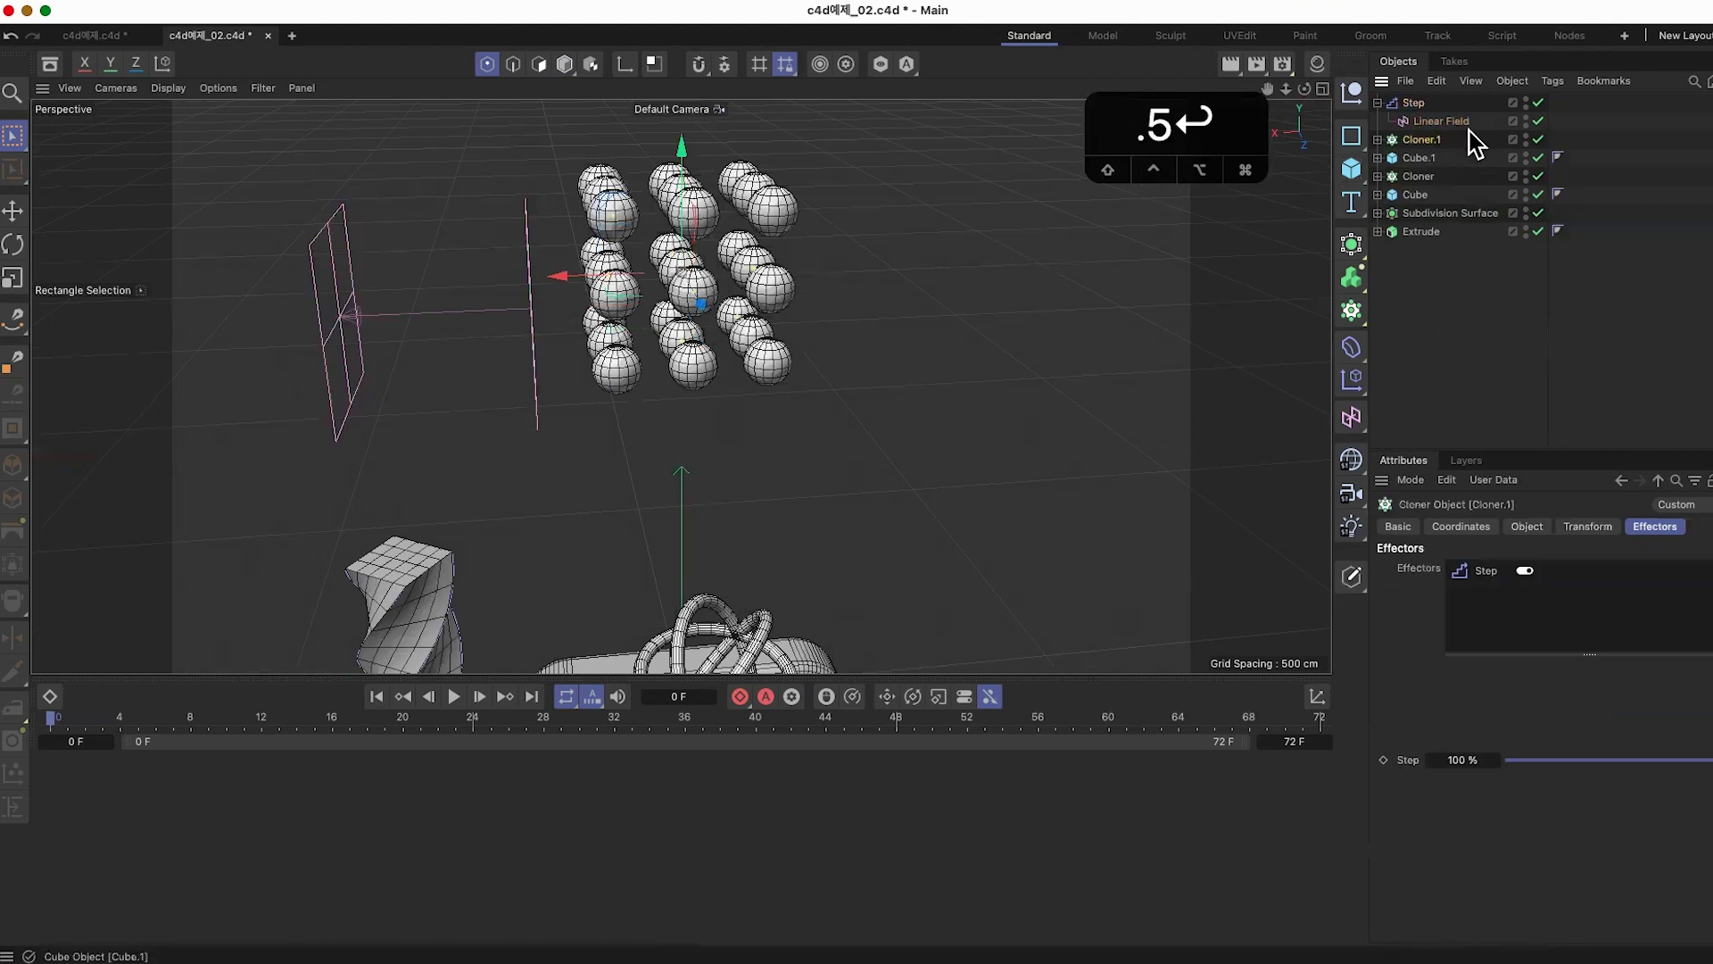
pyautogui.click(1455, 122)
pyautogui.moveTo(343, 321); pyautogui.dragTo(874, 363)
pyautogui.keyDown('alt'); pyautogui.moveTo(911, 348); pyautogui.dragTo(1060, 421); pyautogui.keyUp('alt')
pyautogui.moveTo(710, 284); pyautogui.dragTo(828, 446)
pyautogui.keyDown('alt'); pyautogui.moveTo(937, 500); pyautogui.dragTo(830, 455); pyautogui.keyUp('alt')
pyautogui.keyDown('alt'); pyautogui.moveTo(827, 434); pyautogui.dragTo(808, 596, button='middle'); pyautogui.keyUp('alt')
pyautogui.click(1378, 103)
# Step: Add a Random effector to the sphere cloner, Cloner.1, and check the scattered spheres from several angles
pyautogui.click(1419, 122)
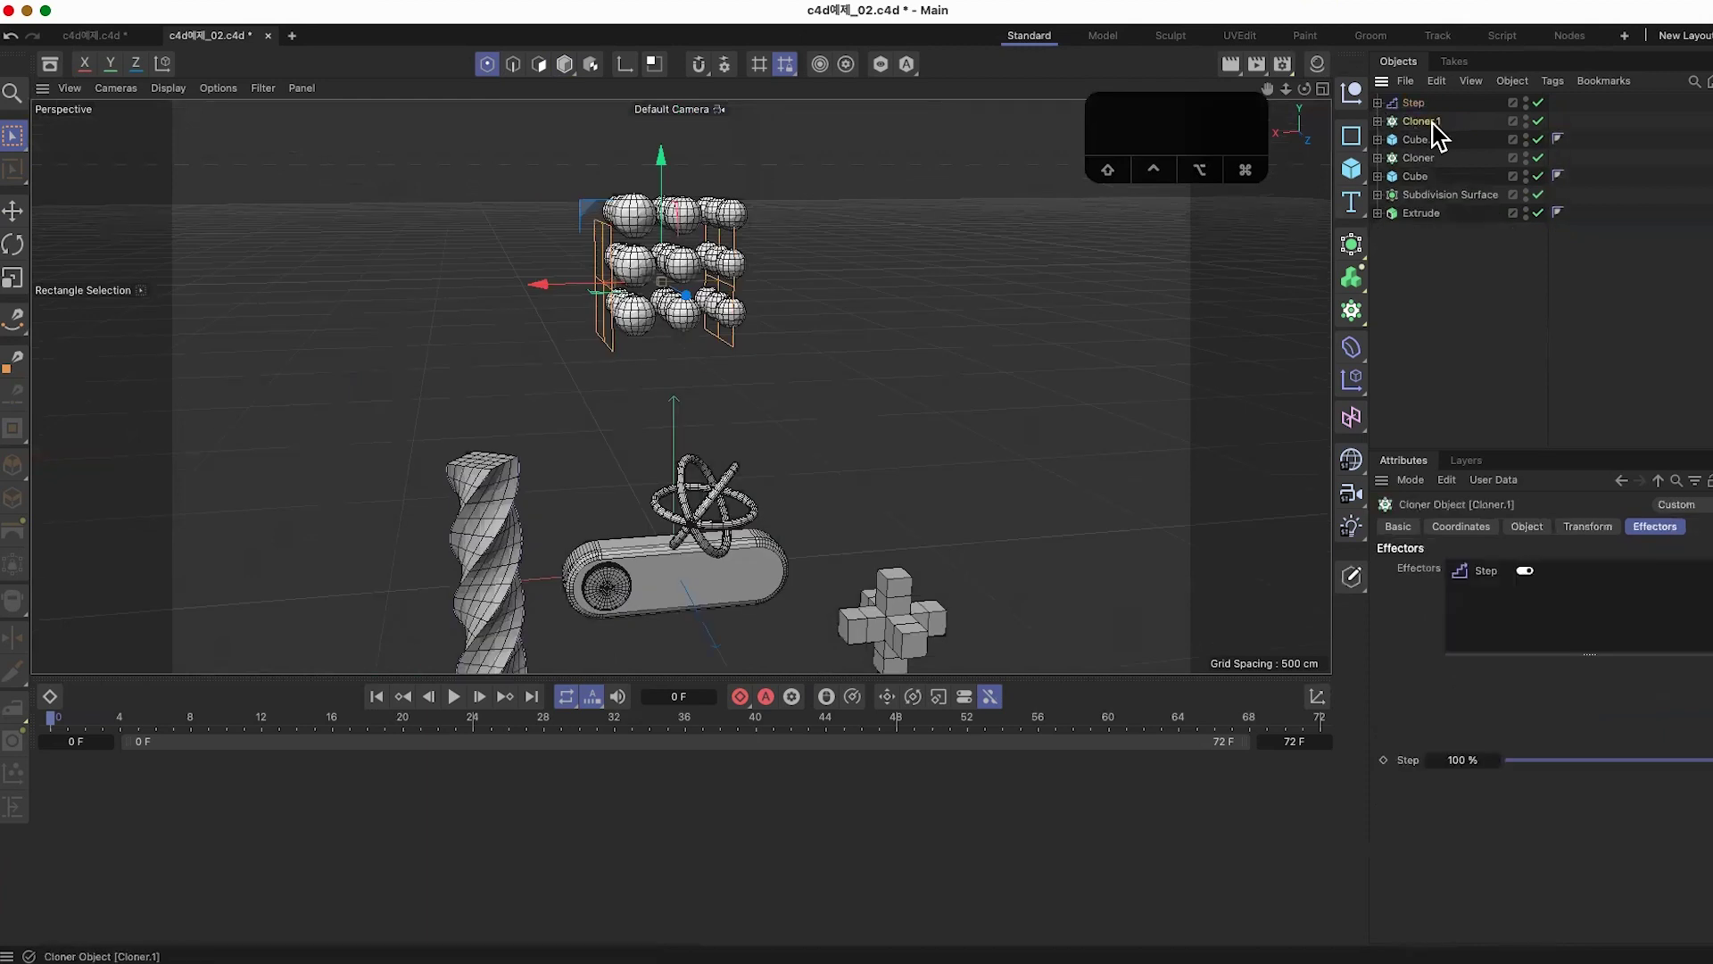
pyautogui.click(617, 3)
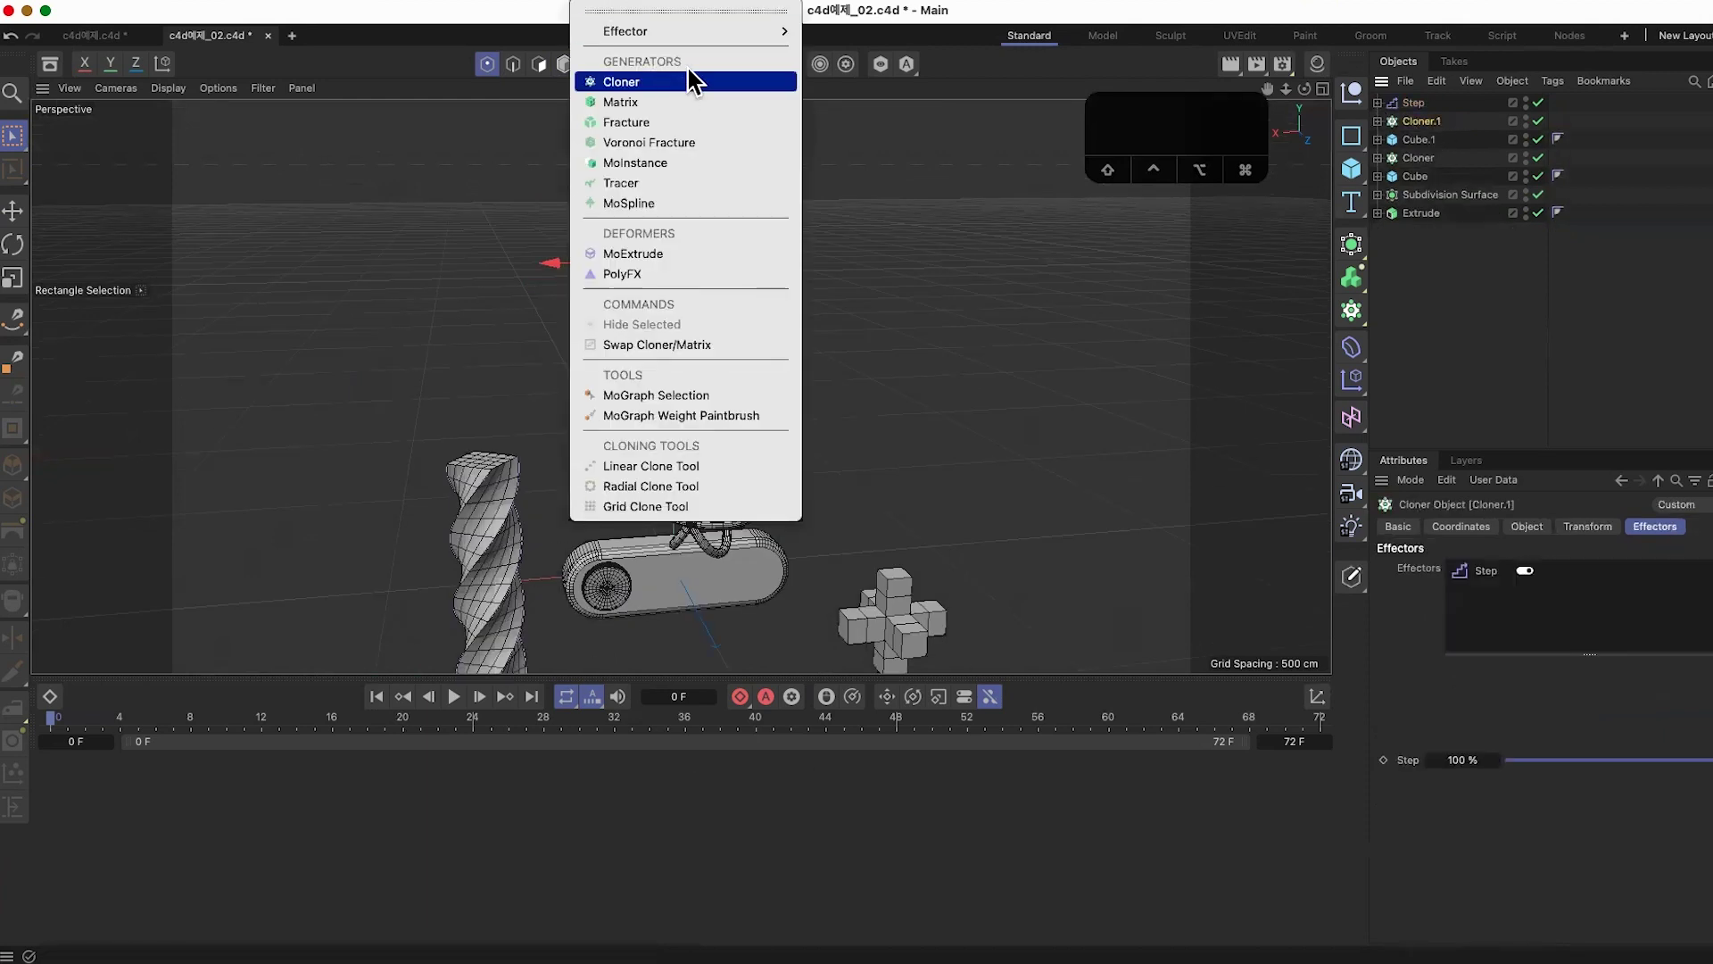
pyautogui.moveTo(776, 31)
pyautogui.click(883, 181)
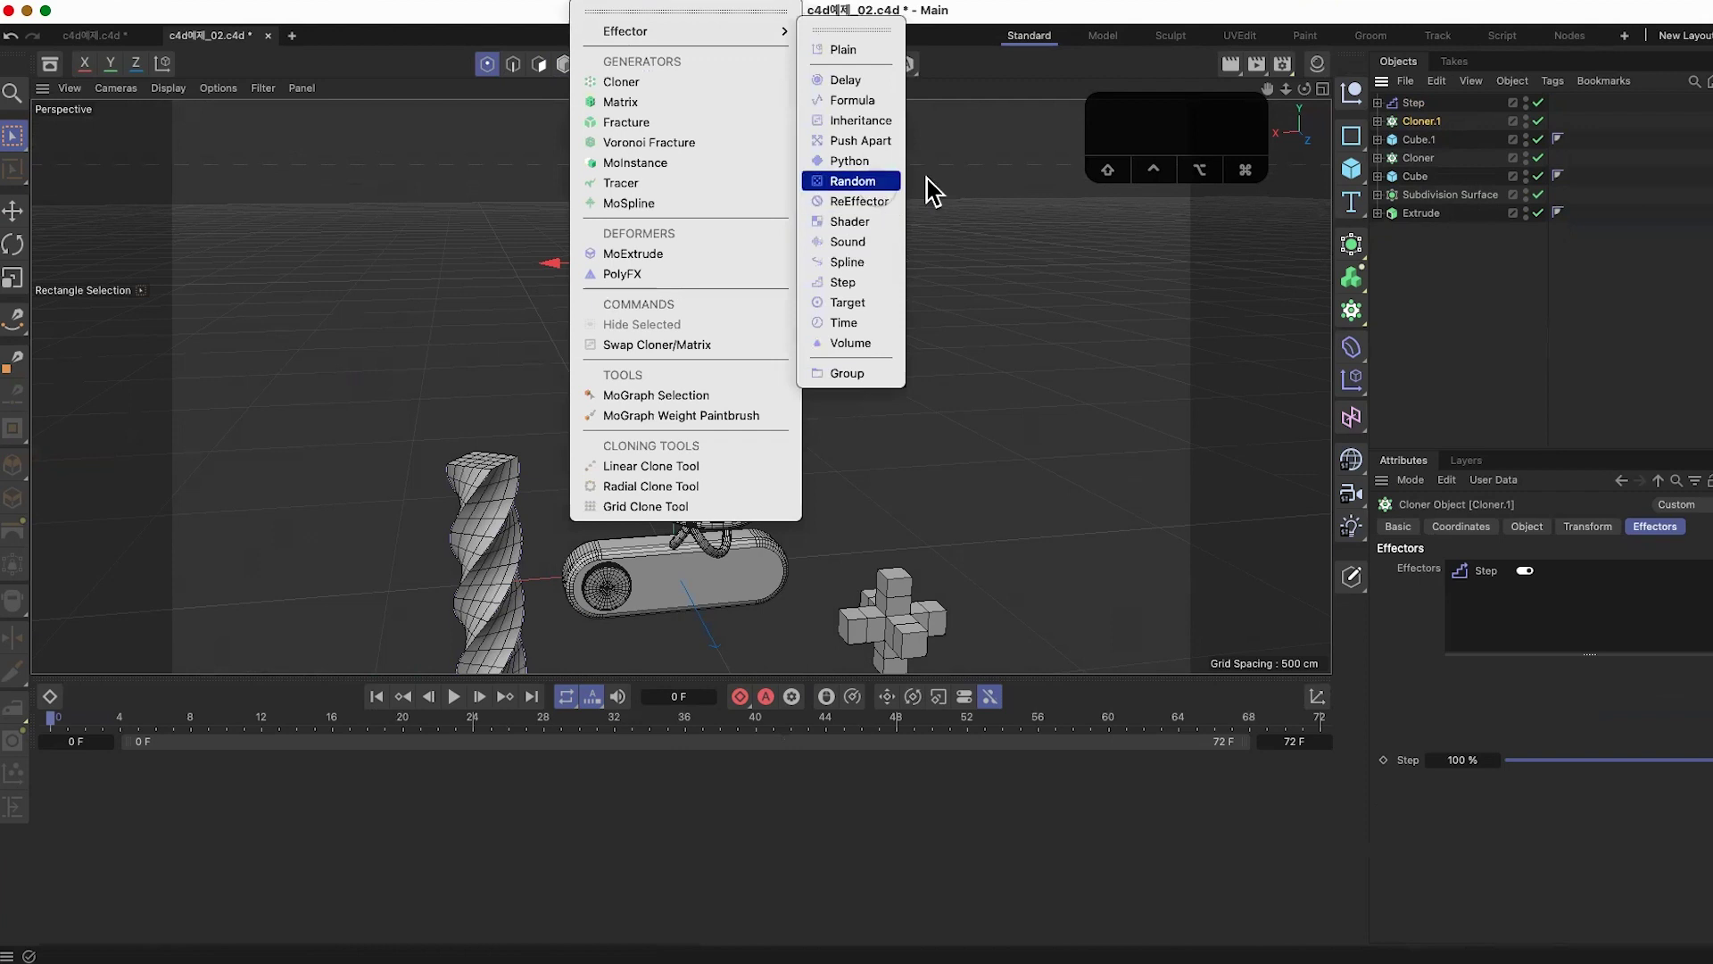
pyautogui.keyDown('alt'); pyautogui.moveTo(948, 584); pyautogui.dragTo(920, 379); pyautogui.keyUp('alt')
pyautogui.keyDown('alt'); pyautogui.moveTo(980, 576); pyautogui.dragTo(1077, 567); pyautogui.keyUp('alt')
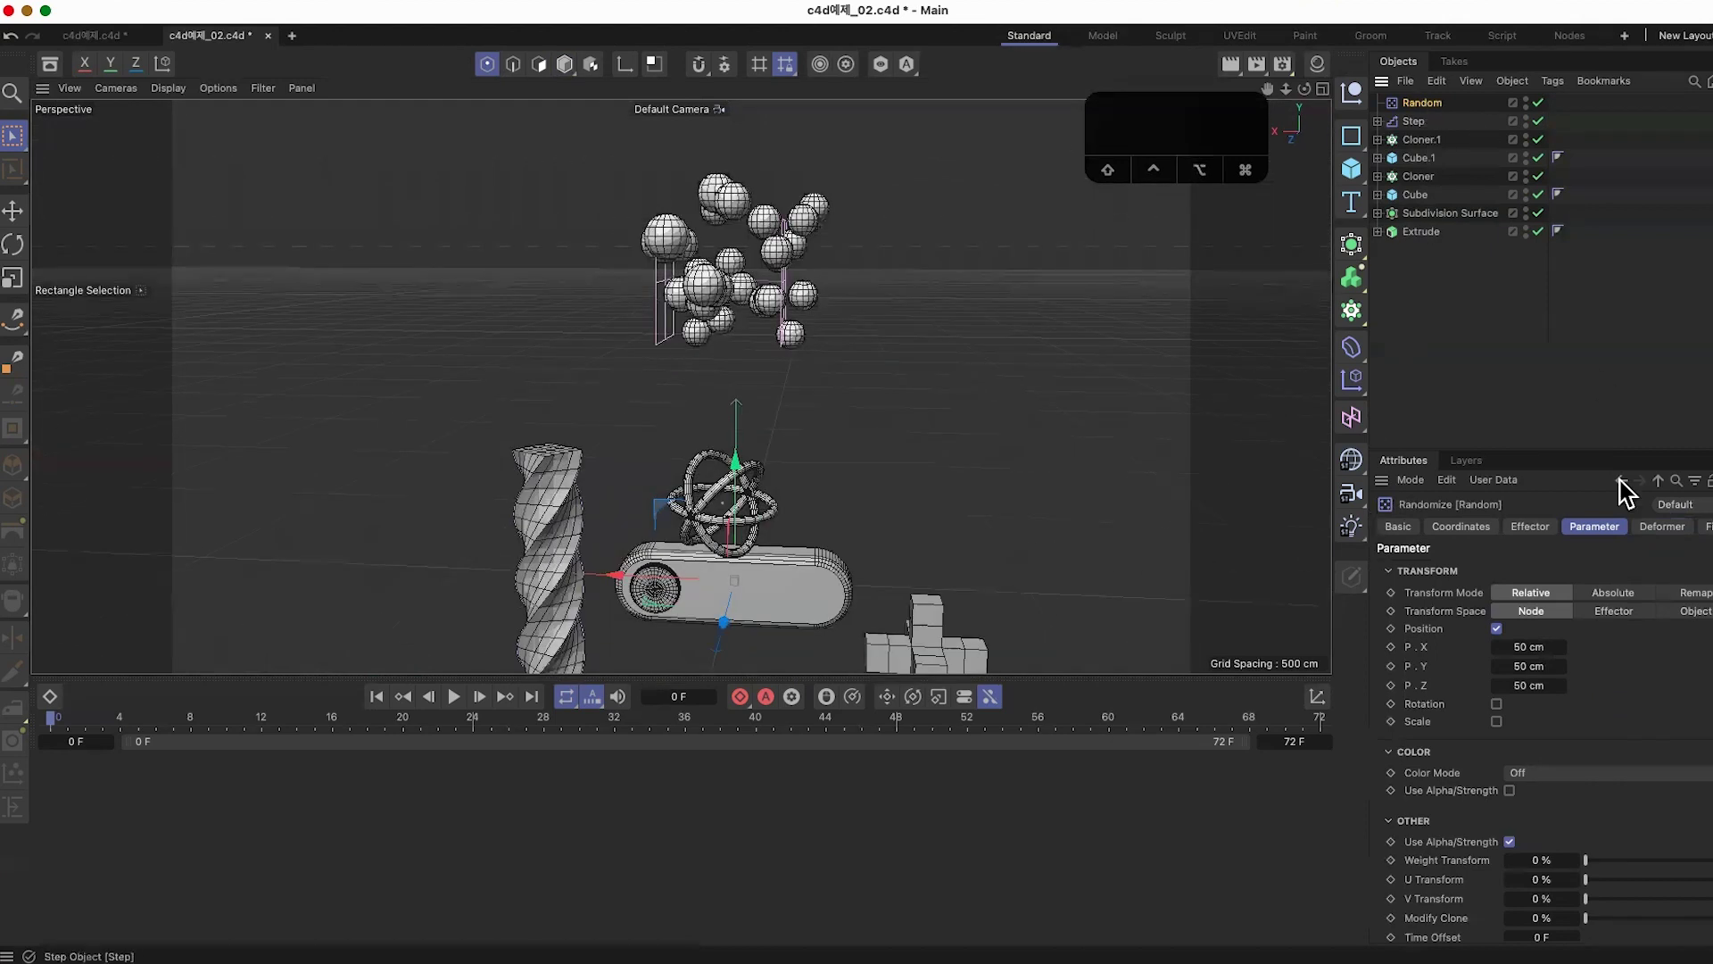
# Step: Enable uniform scale on the Random effector with a value of -0.12, keeping rotation disabled
pyautogui.click(1497, 721)
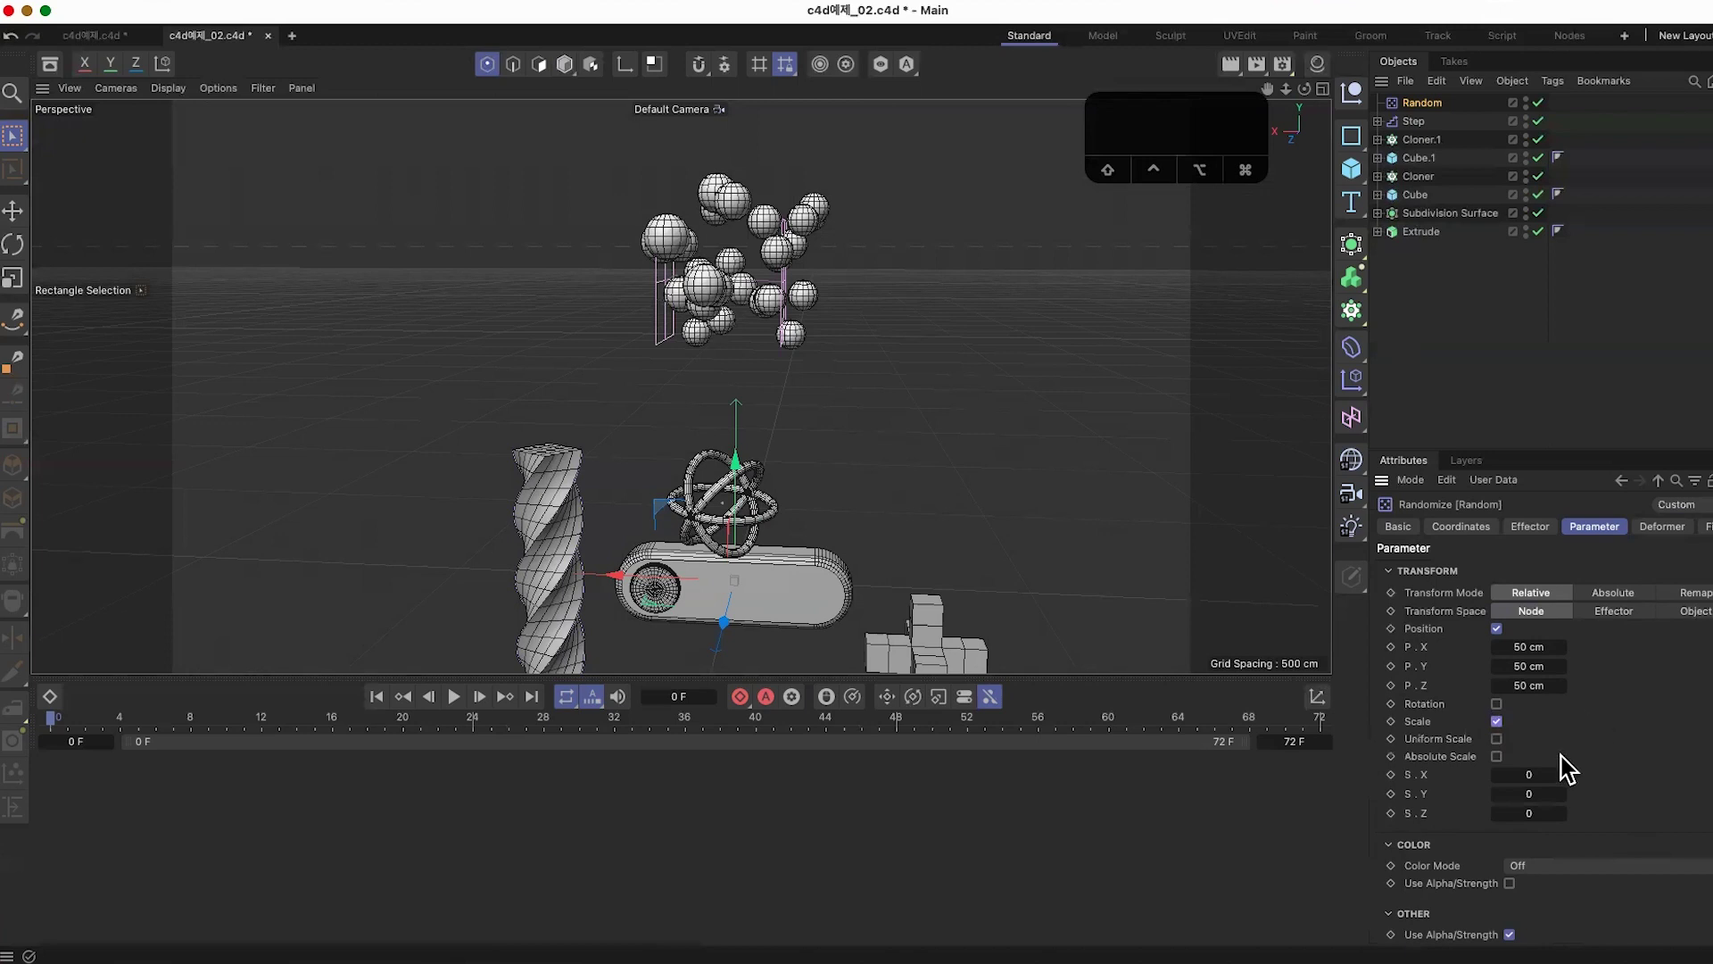
pyautogui.click(1497, 739)
pyautogui.moveTo(1544, 776); pyautogui.dragTo(1513, 777)
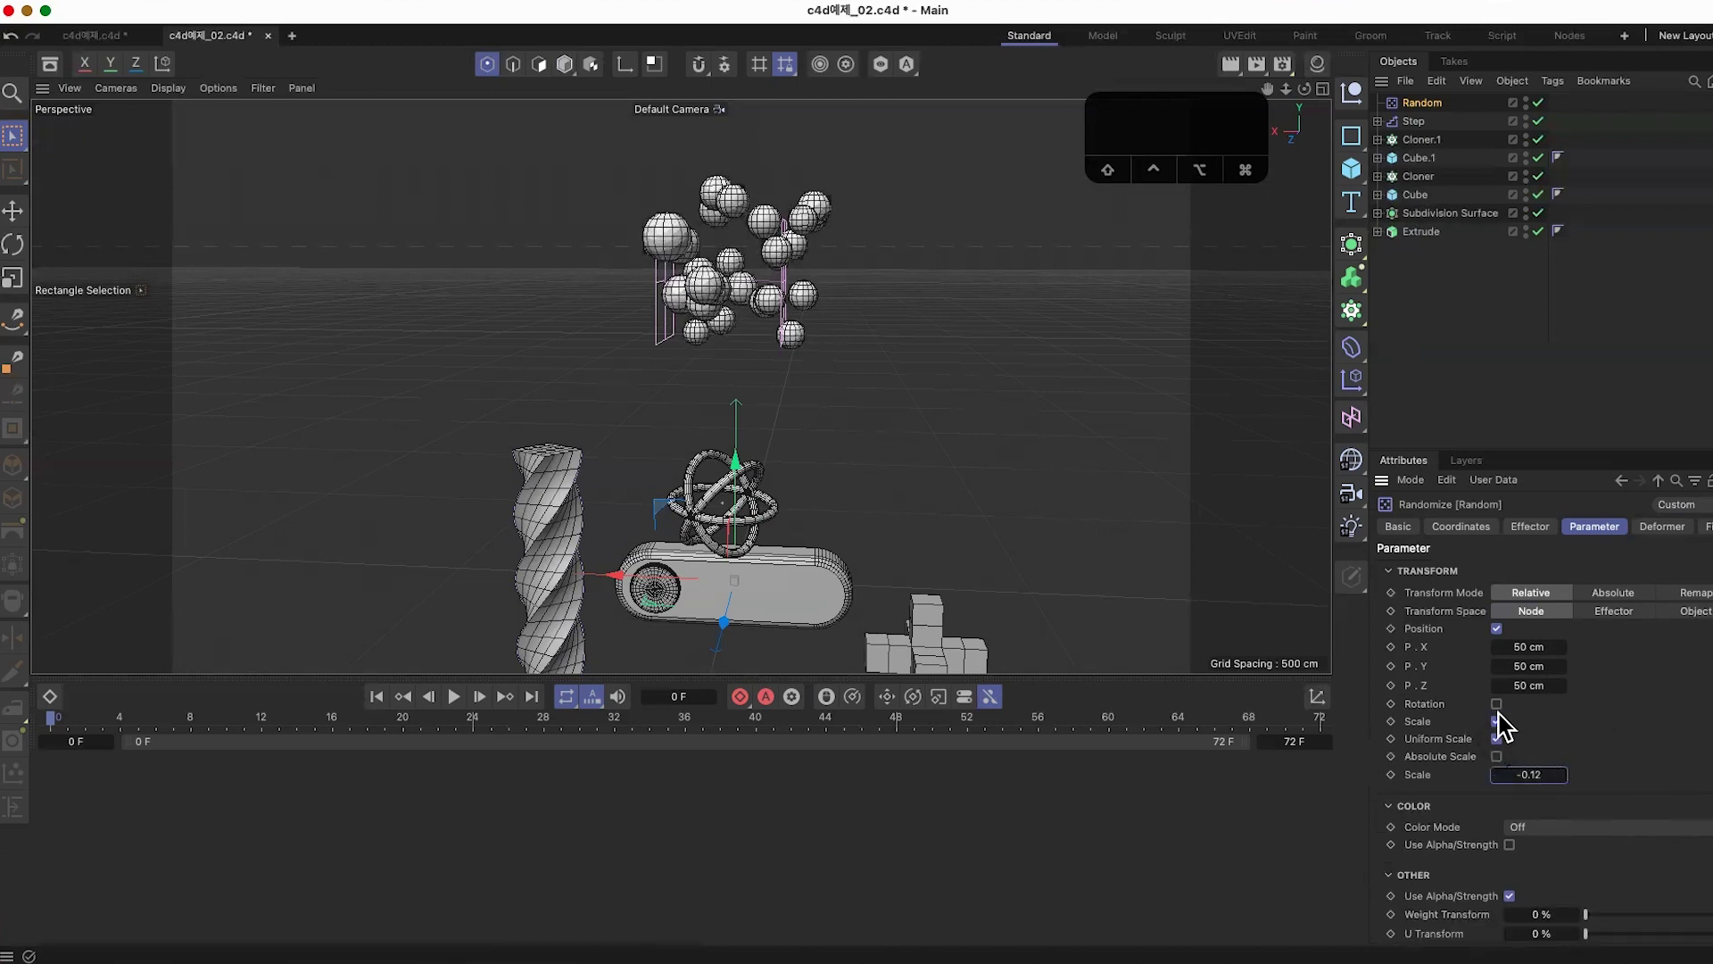
pyautogui.click(1497, 704)
pyautogui.click(1497, 704)
# Step: Set the Random effector's position to 90 cm in X, 83 cm in Y and 76 cm in Z, and save the project
pyautogui.moveTo(937, 478)
pyautogui.keyDown('alt'); pyautogui.mouseDown()
pyautogui.moveTo(1106, 473)
pyautogui.moveTo(1055, 466)
pyautogui.mouseUp(); pyautogui.keyUp('alt')
pyautogui.moveTo(1533, 646); pyautogui.dragTo(1562, 668)
pyautogui.moveTo(1557, 686); pyautogui.dragTo(1561, 685)
pyautogui.keyDown('alt'); pyautogui.moveTo(624, 384); pyautogui.dragTo(1000, 659); pyautogui.keyUp('alt')
pyautogui.keyDown('alt'); pyautogui.moveTo(914, 473); pyautogui.dragTo(753, 459); pyautogui.keyUp('alt')
pyautogui.press('super+s')
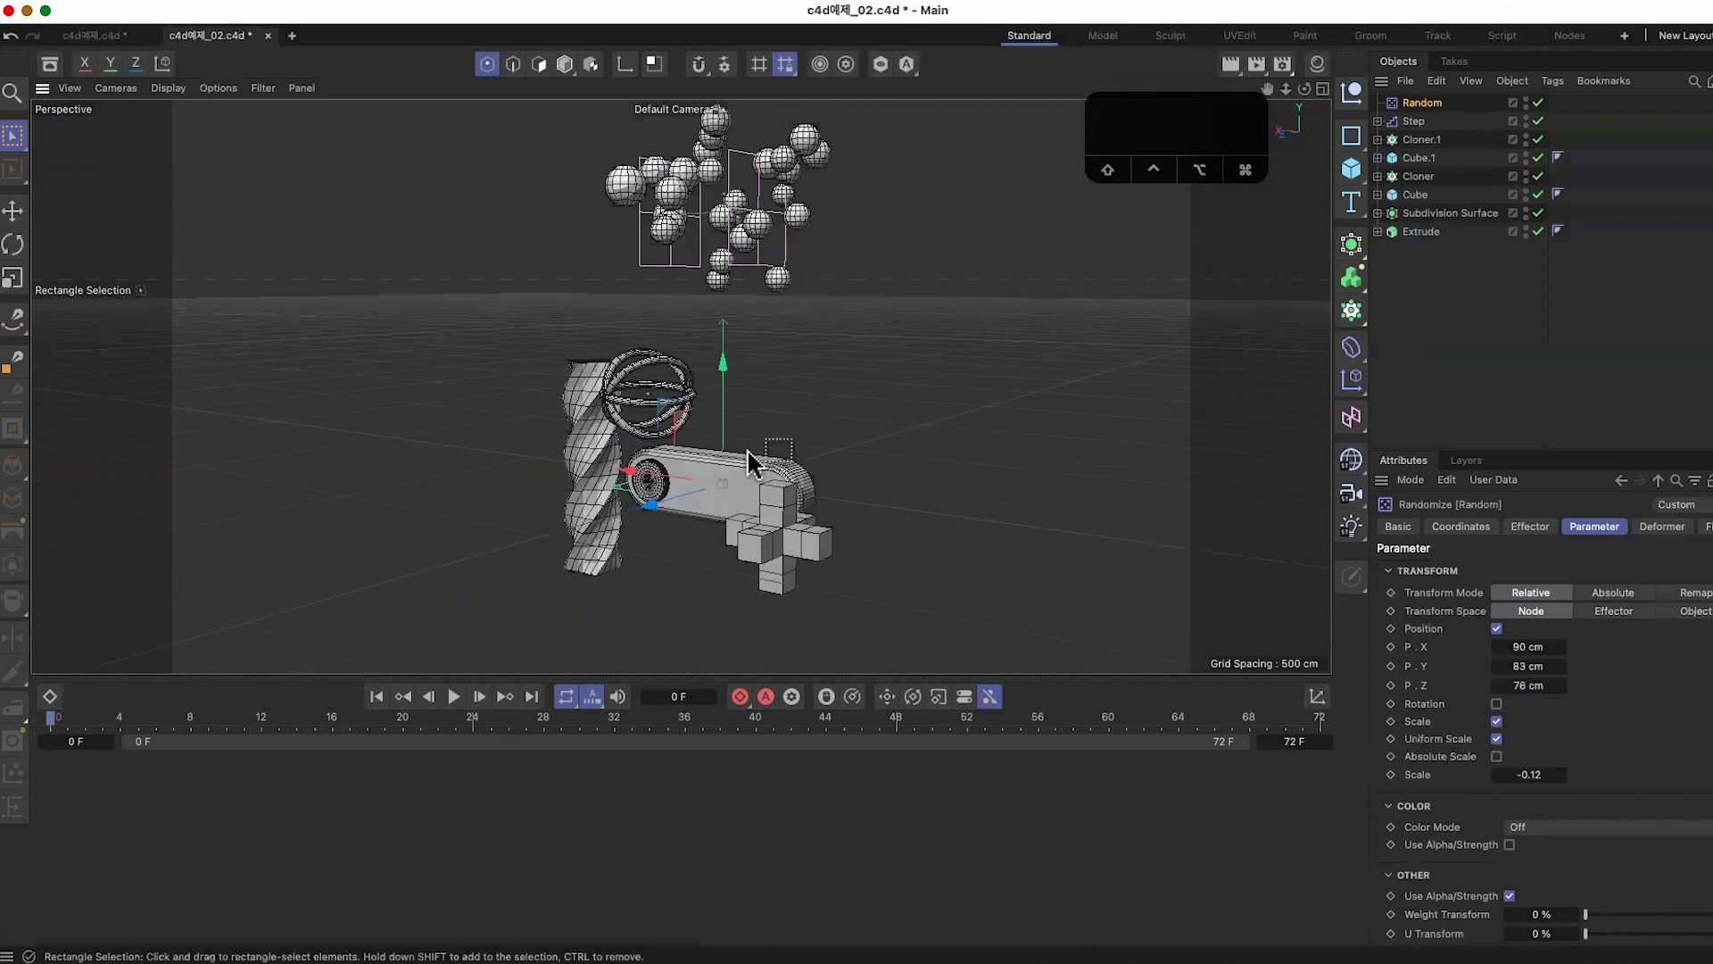
# Step: Add a Plane object and scale it up into a large floor
pyautogui.click(1351, 135)
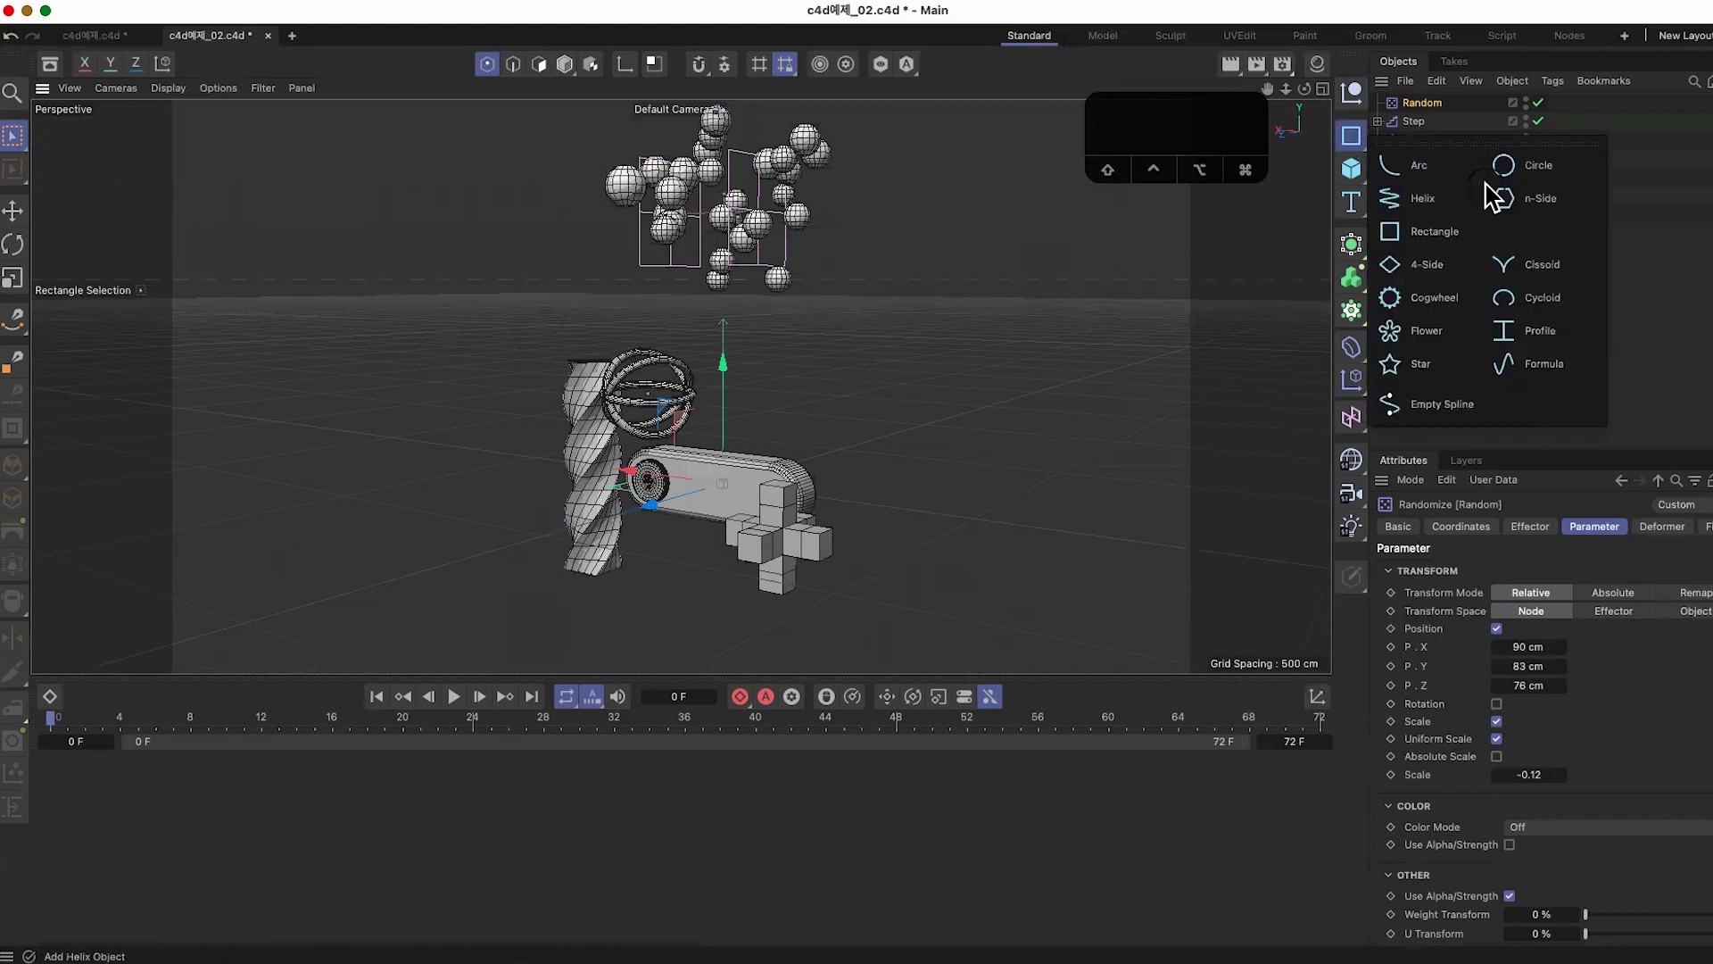
pyautogui.click(1351, 168)
pyautogui.click(1423, 232)
pyautogui.keyDown('alt'); pyautogui.moveTo(990, 571); pyautogui.dragTo(903, 581); pyautogui.keyUp('alt')
pyautogui.press('r')
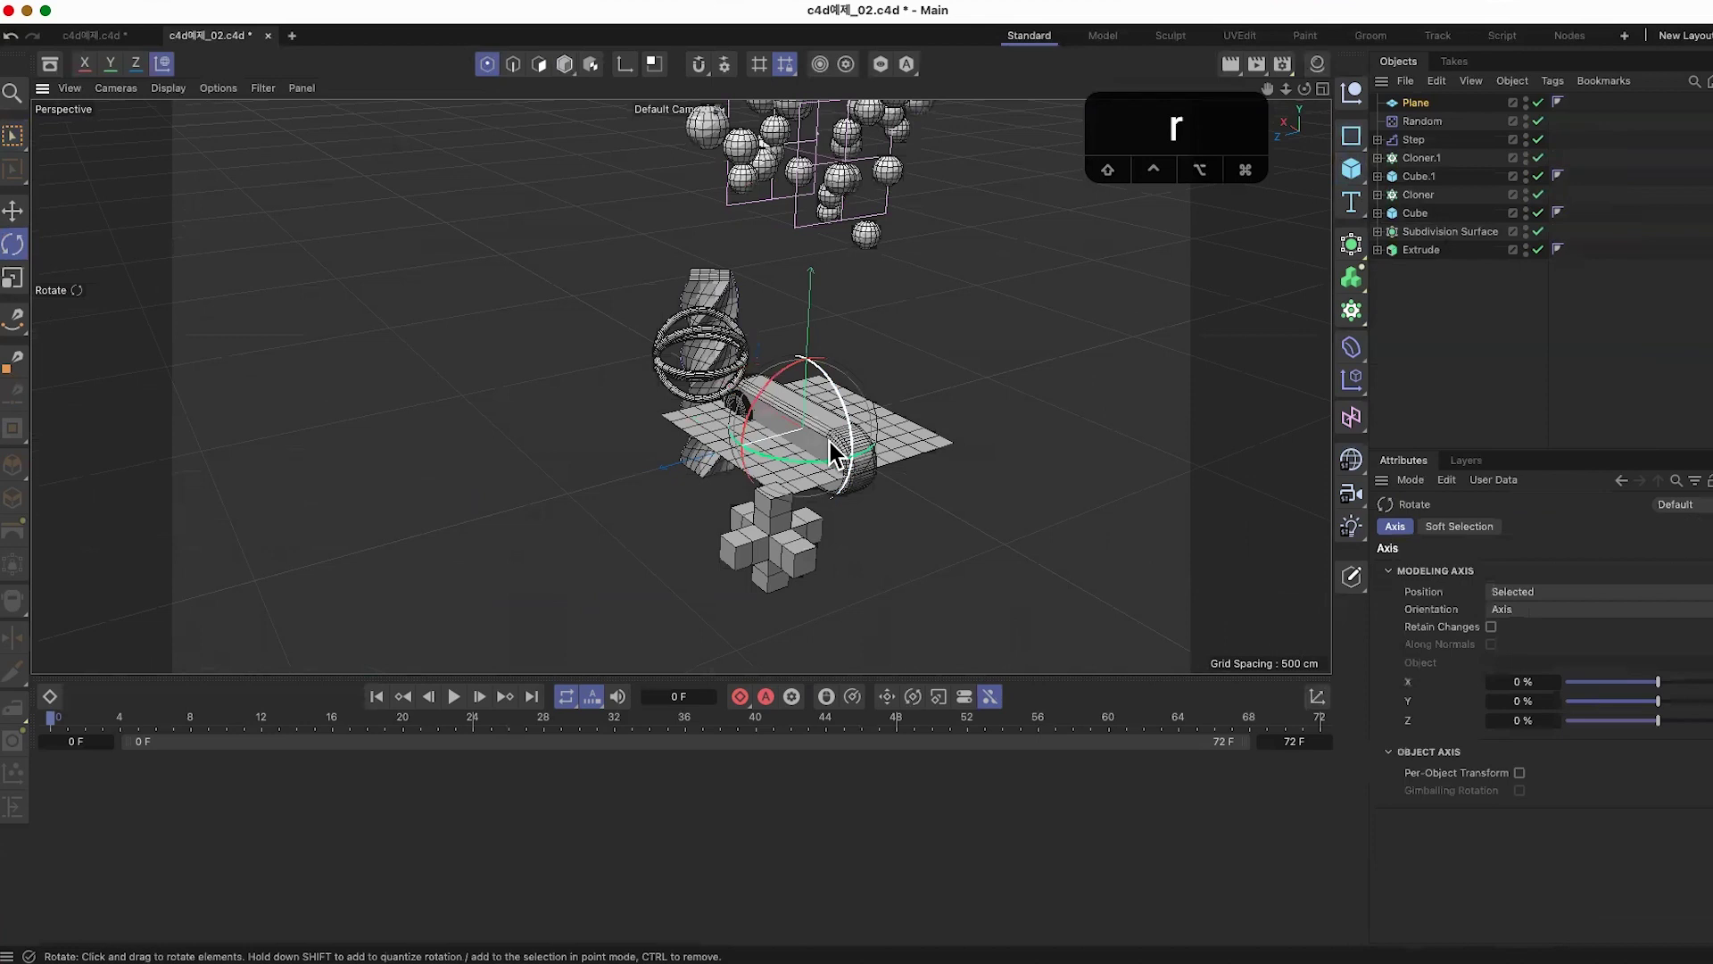
pyautogui.press('t')
pyautogui.moveTo(925, 409); pyautogui.dragTo(1041, 491)
# Step: Lower the plane beneath the objects and shift it along Z so most of the floor extends in front of them
pyautogui.moveTo(812, 312); pyautogui.dragTo(808, 478)
pyautogui.keyDown('alt'); pyautogui.moveTo(907, 500); pyautogui.dragTo(565, 513); pyautogui.keyUp('alt')
pyautogui.keyDown('alt'); pyautogui.moveTo(659, 471); pyautogui.dragTo(211, 473); pyautogui.keyUp('alt')
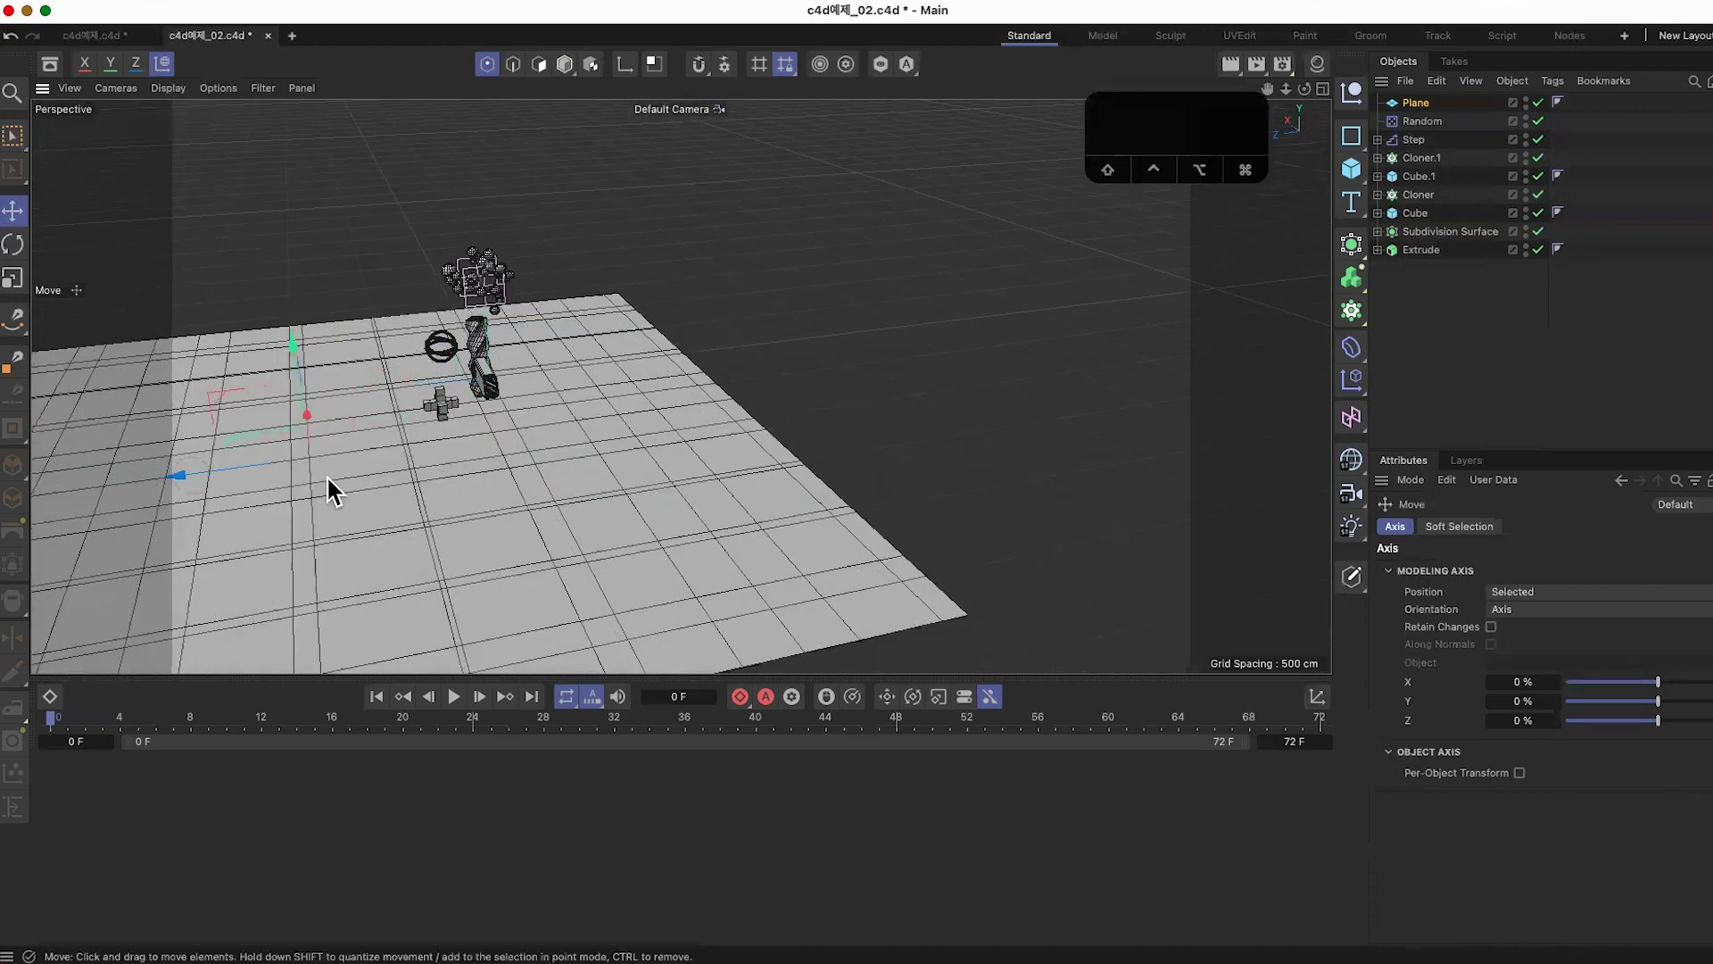
# Step: Make the plane editable and select the whole row of edges along its back side
pyautogui.press('c')
pyautogui.moveTo(586, 465); pyautogui.dragTo(581, 0)
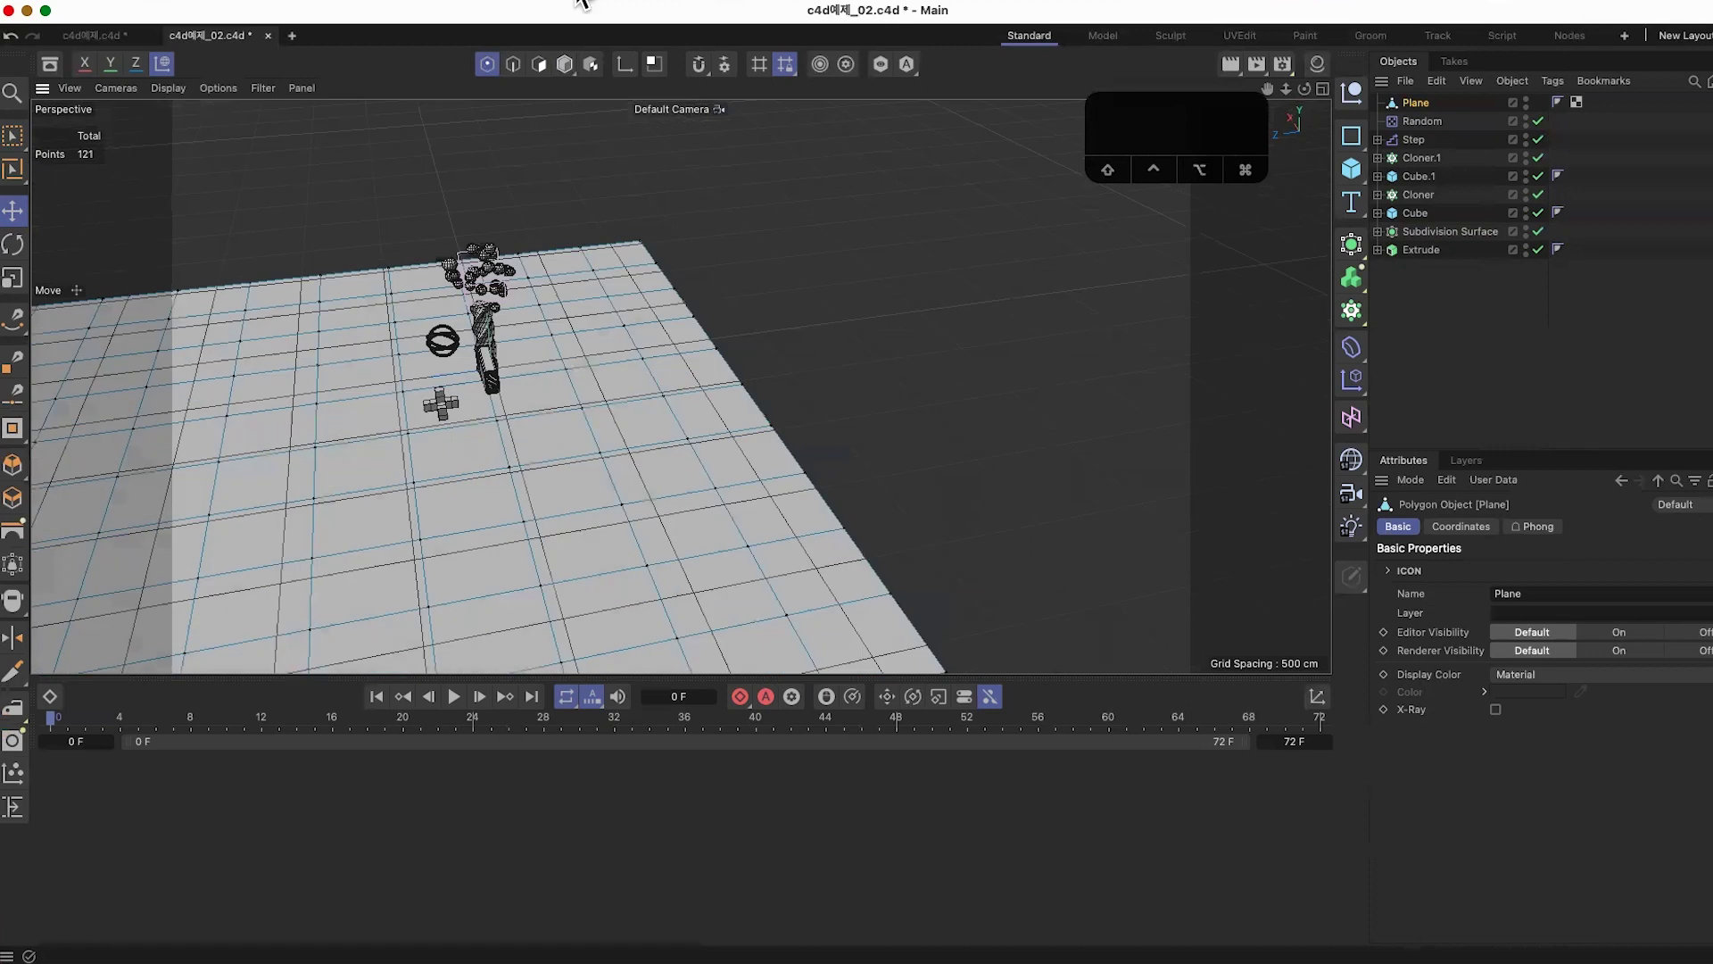
pyautogui.click(514, 66)
pyautogui.keyDown('alt'); pyautogui.moveTo(642, 364); pyautogui.dragTo(850, 379); pyautogui.keyUp('alt')
pyautogui.doubleClick(757, 417)
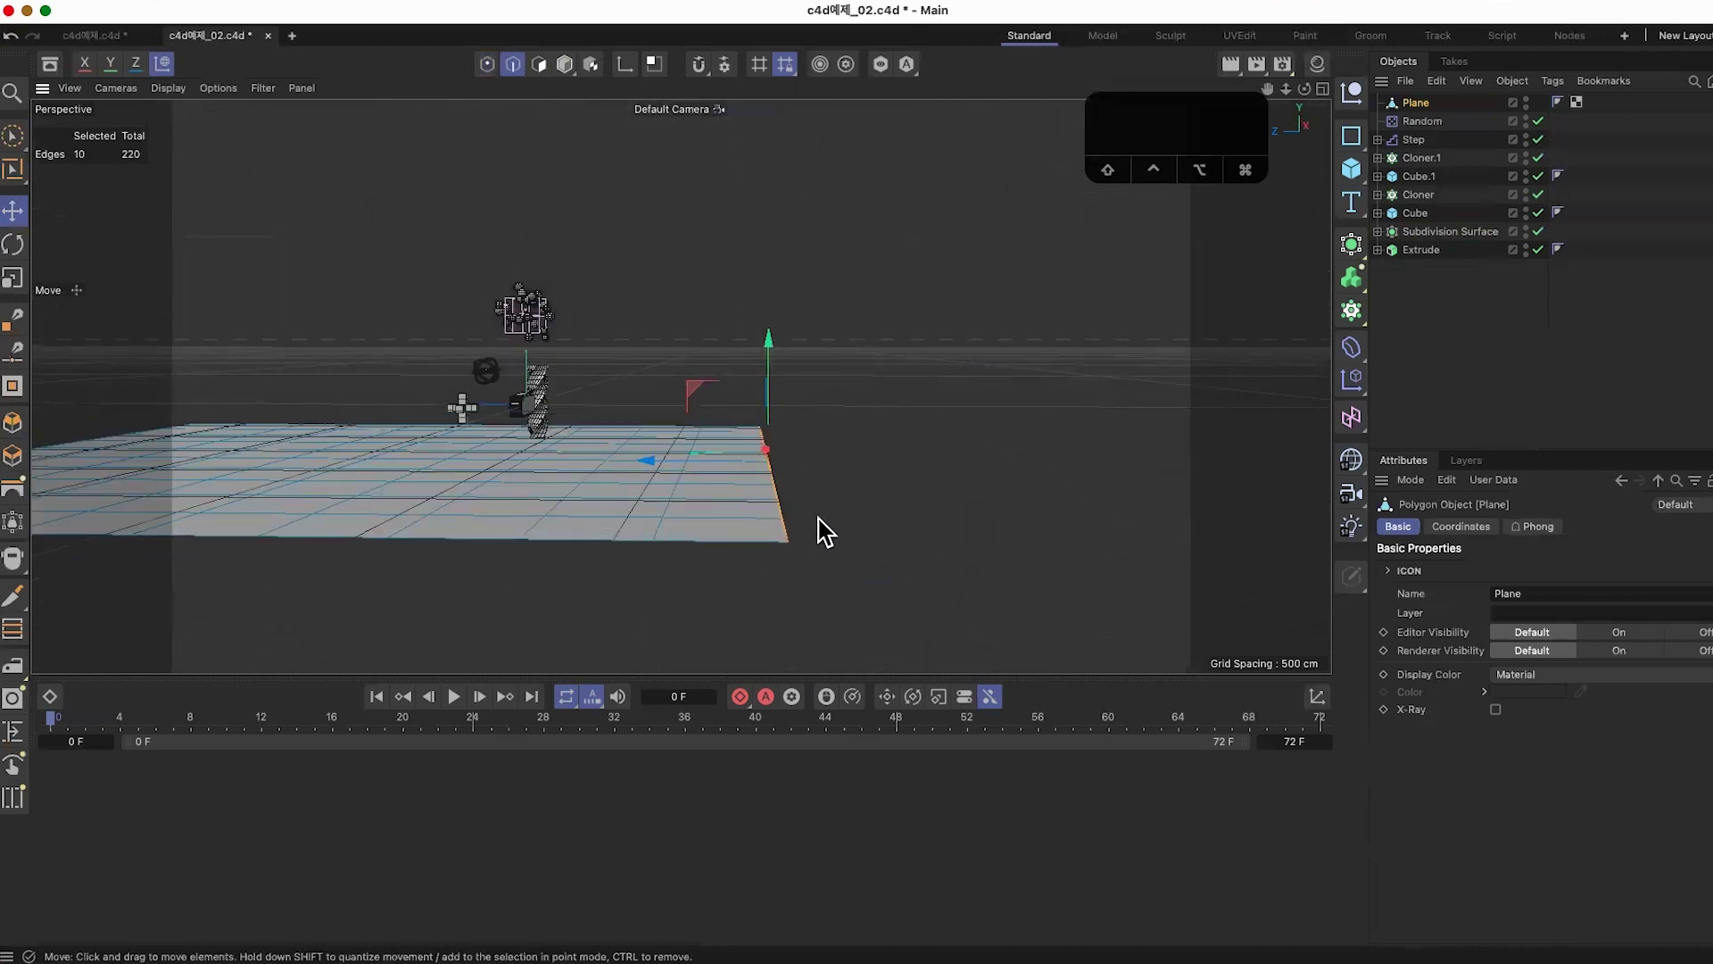
# Step: Extrude the plane's back edges straight upward to form a tall wall behind the objects
pyautogui.press('m')
pyautogui.press('t')
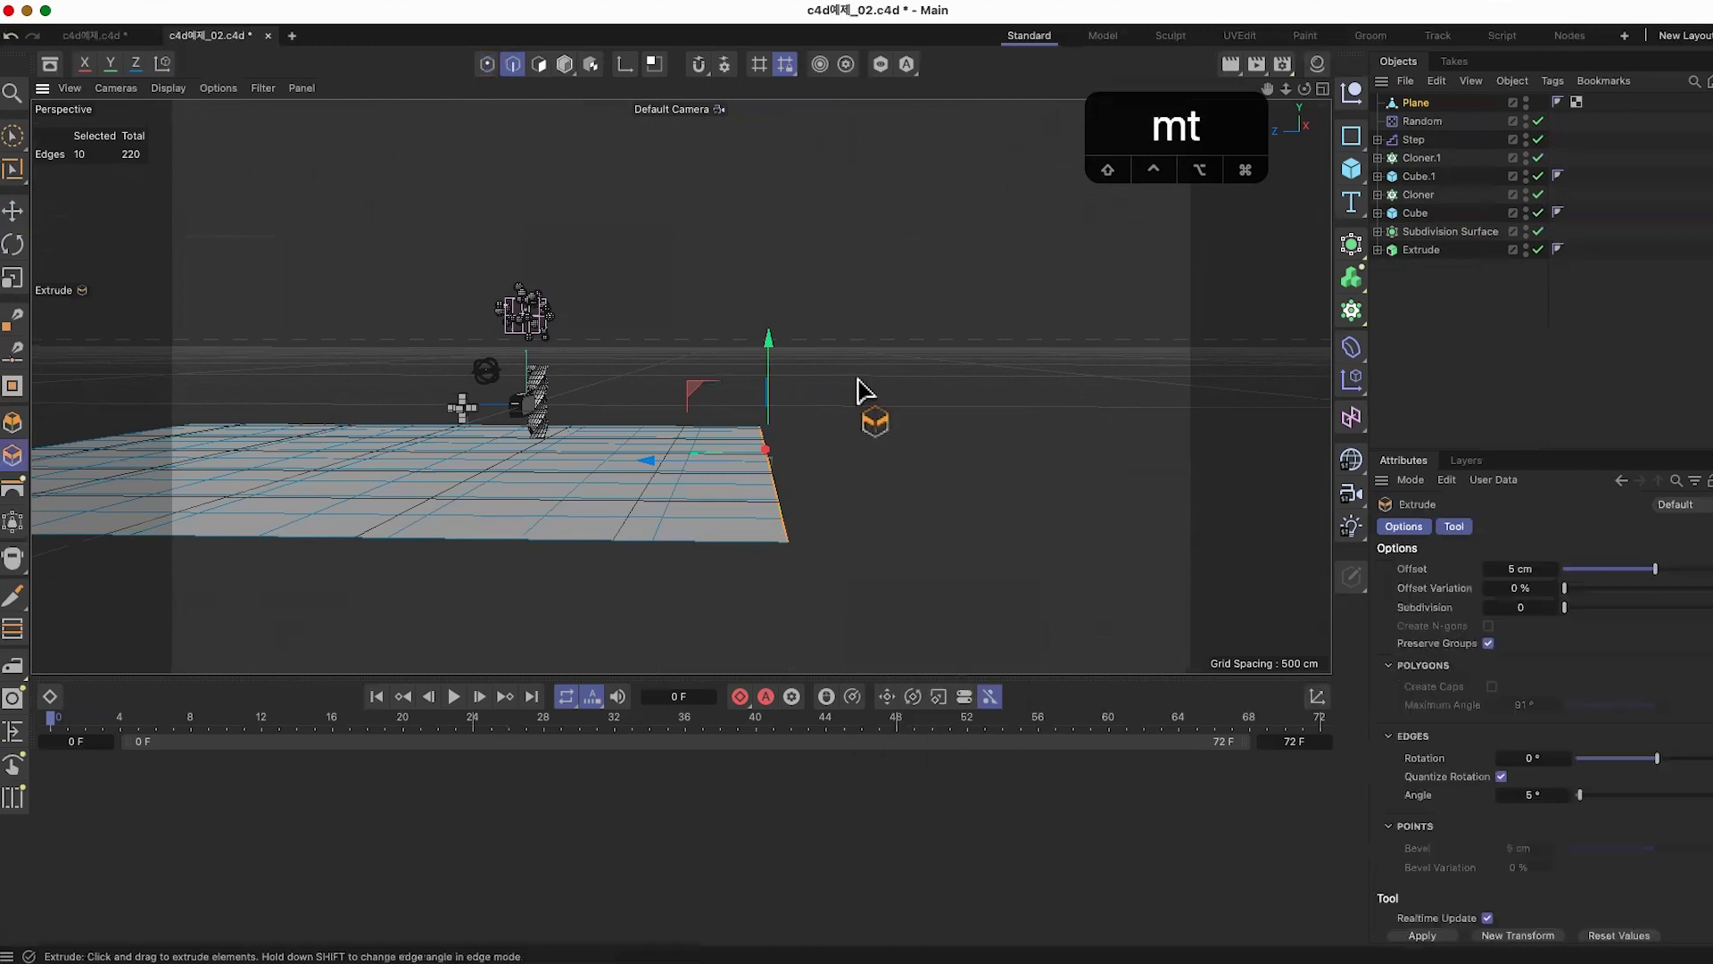
pyautogui.moveTo(769, 351); pyautogui.dragTo(750, 211)
pyautogui.moveTo(750, 211); pyautogui.dragTo(748, 420, button='middle')
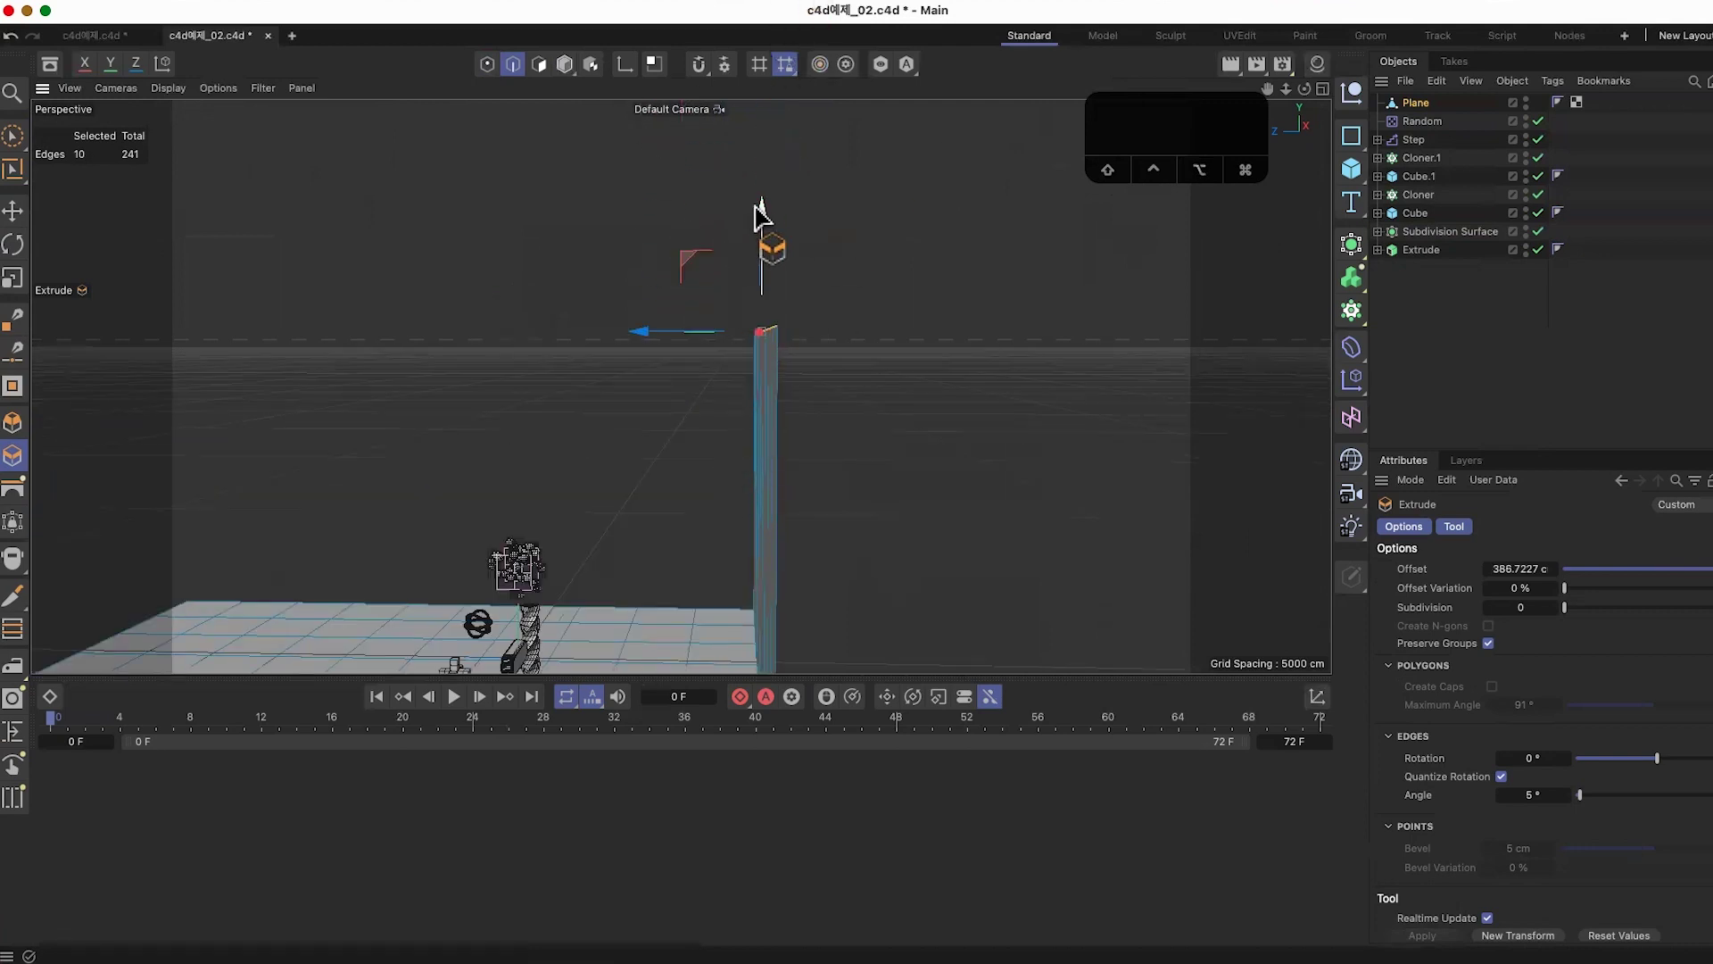
# Step: Bevel the edges where the floor meets the wall with an offset of about 447.73 cm and 6 subdivisions
pyautogui.keyDown('alt'); pyautogui.moveTo(766, 191); pyautogui.dragTo(810, 429); pyautogui.keyUp('alt')
pyautogui.scroll(5, 892, 442)
pyautogui.doubleClick(915, 568)
pyautogui.rightClick(915, 572)
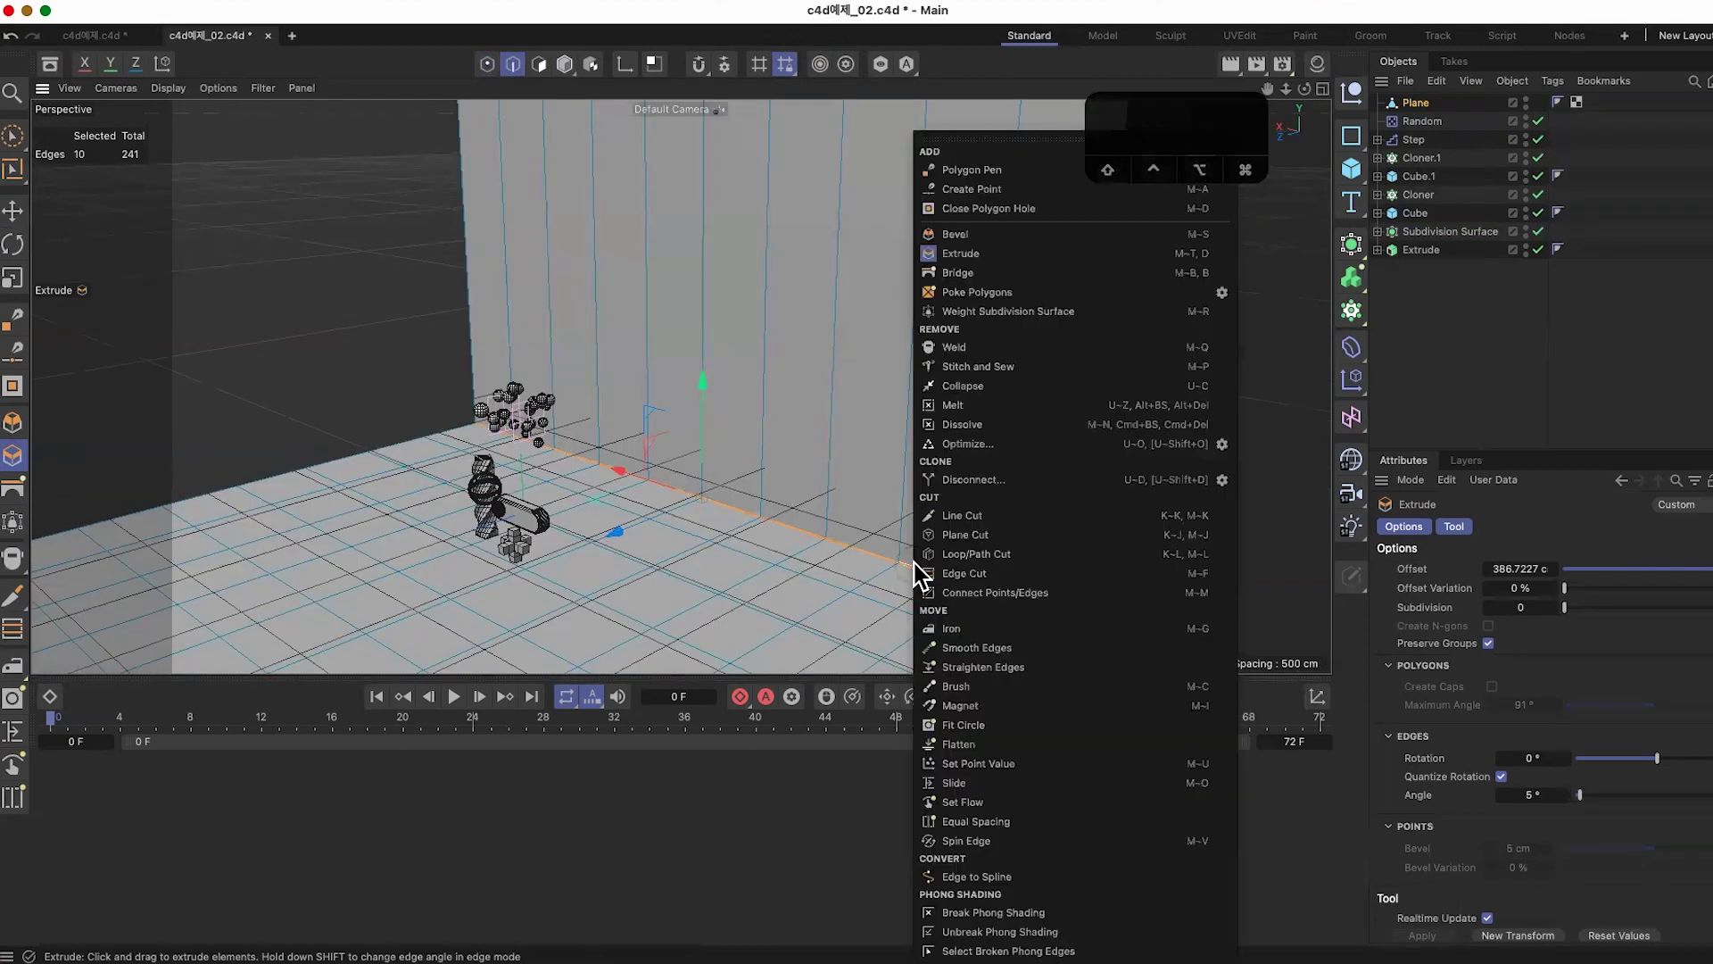
pyautogui.click(944, 235)
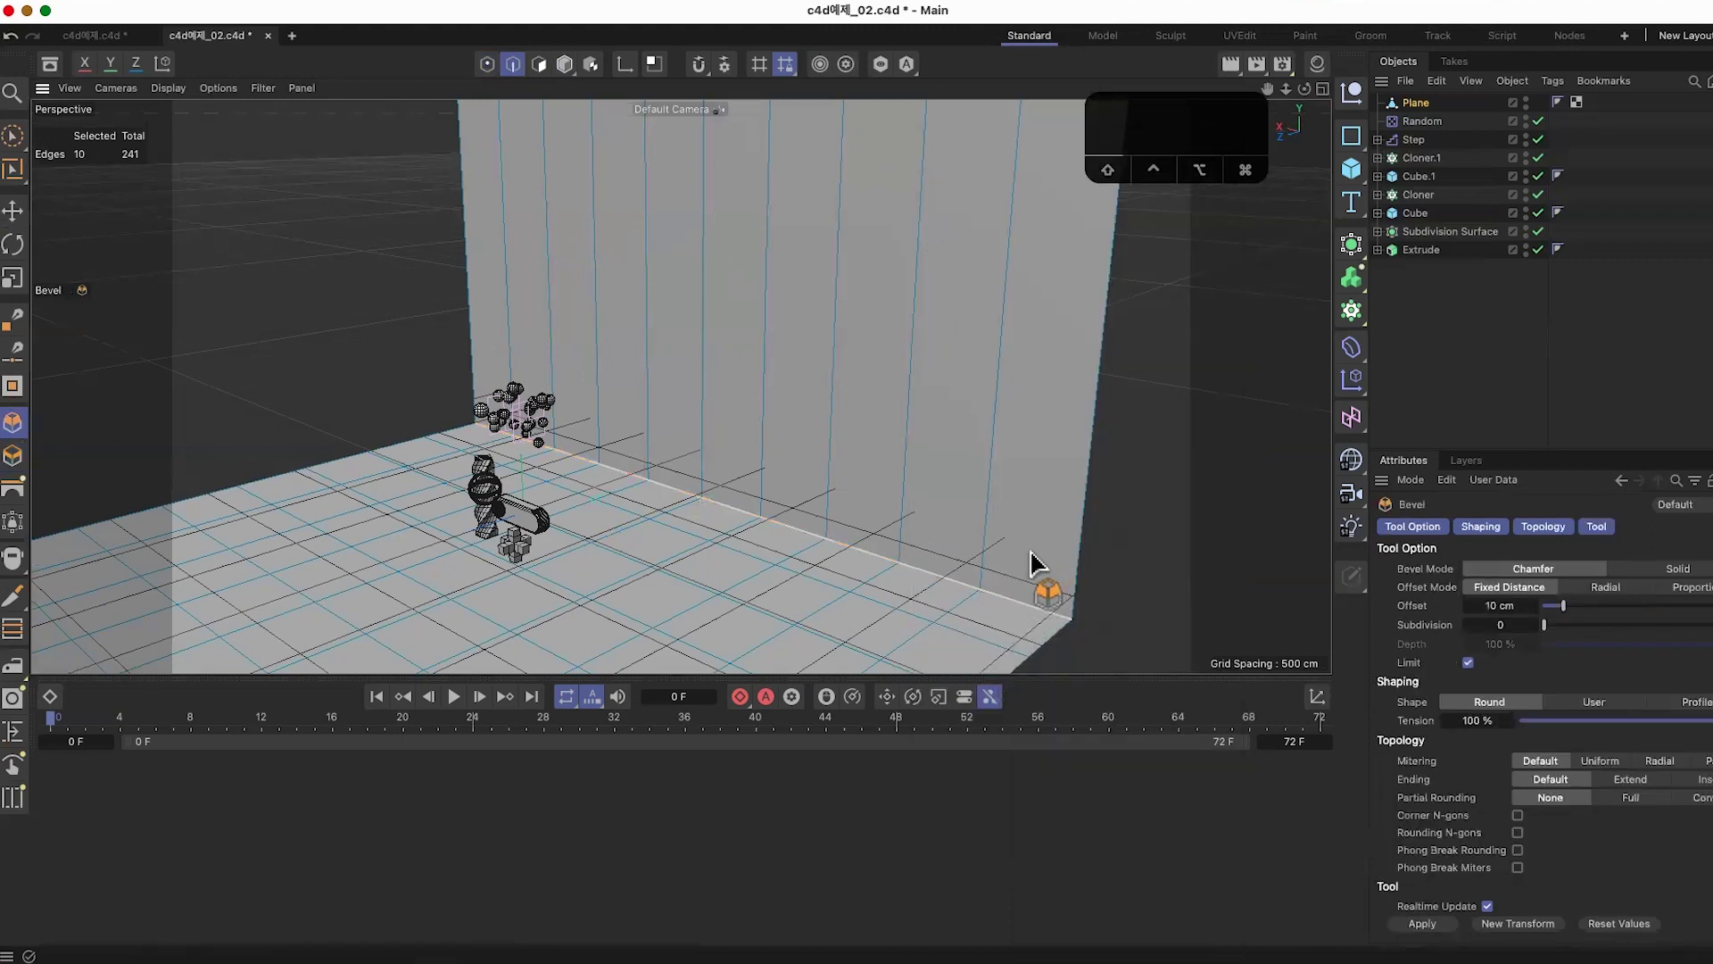
pyautogui.moveTo(1031, 561); pyautogui.dragTo(1288, 4)
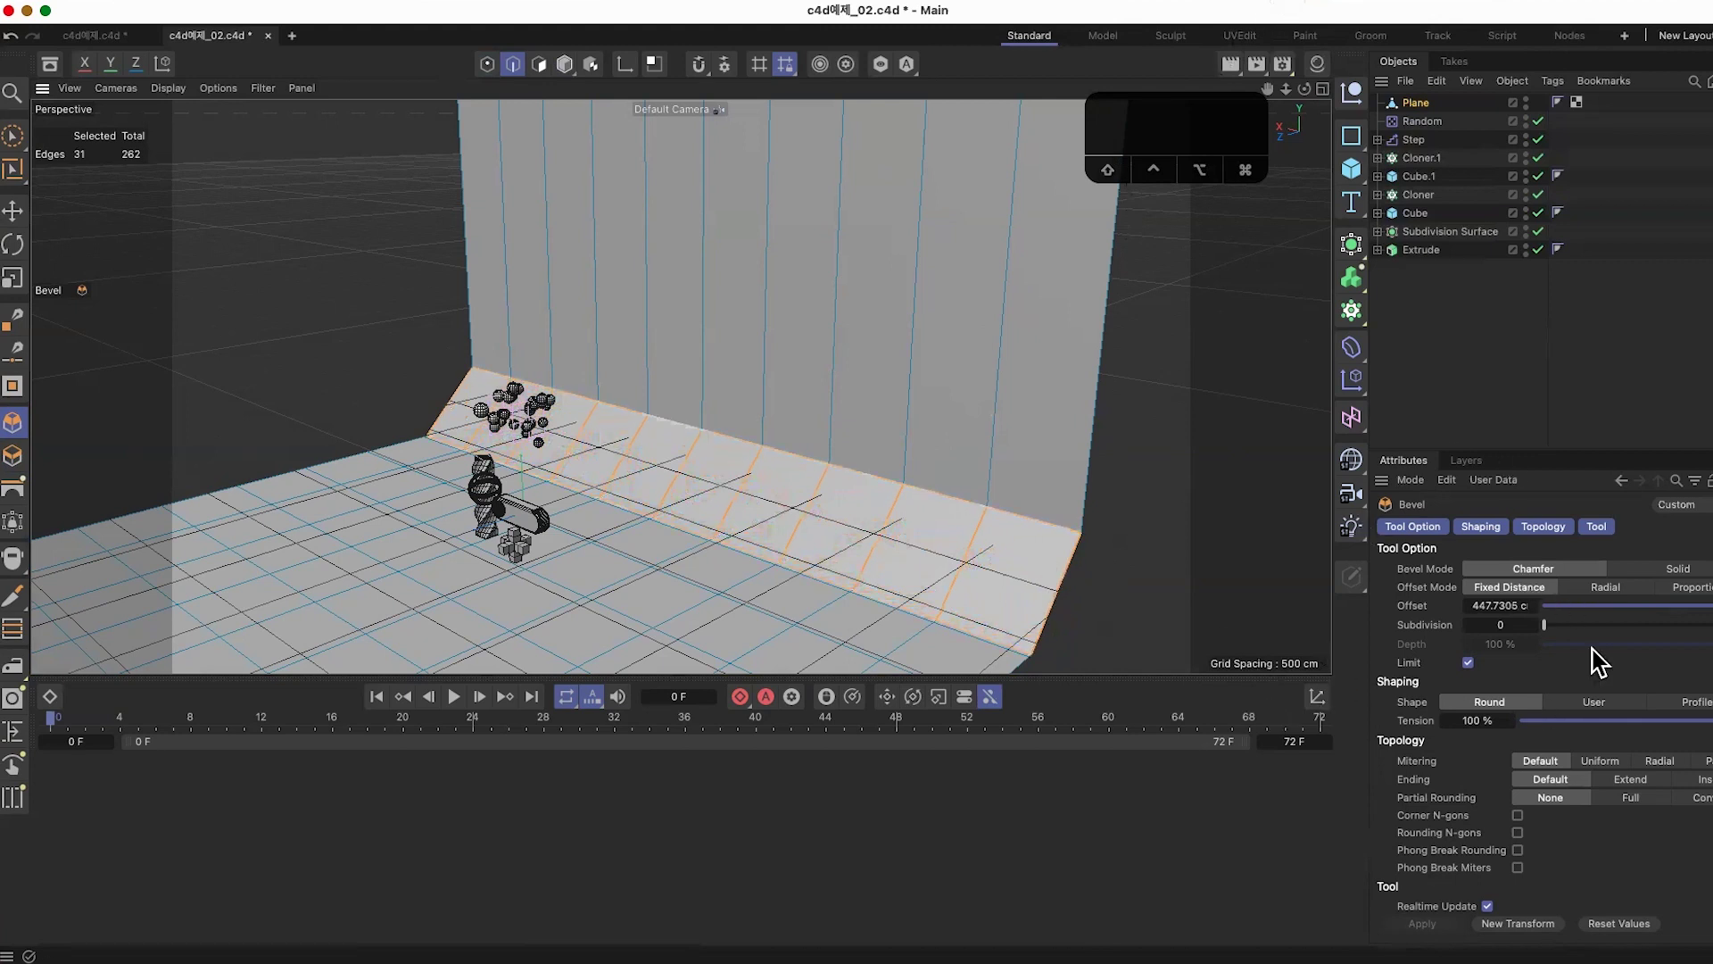
pyautogui.moveTo(1546, 625); pyautogui.dragTo(1602, 624)
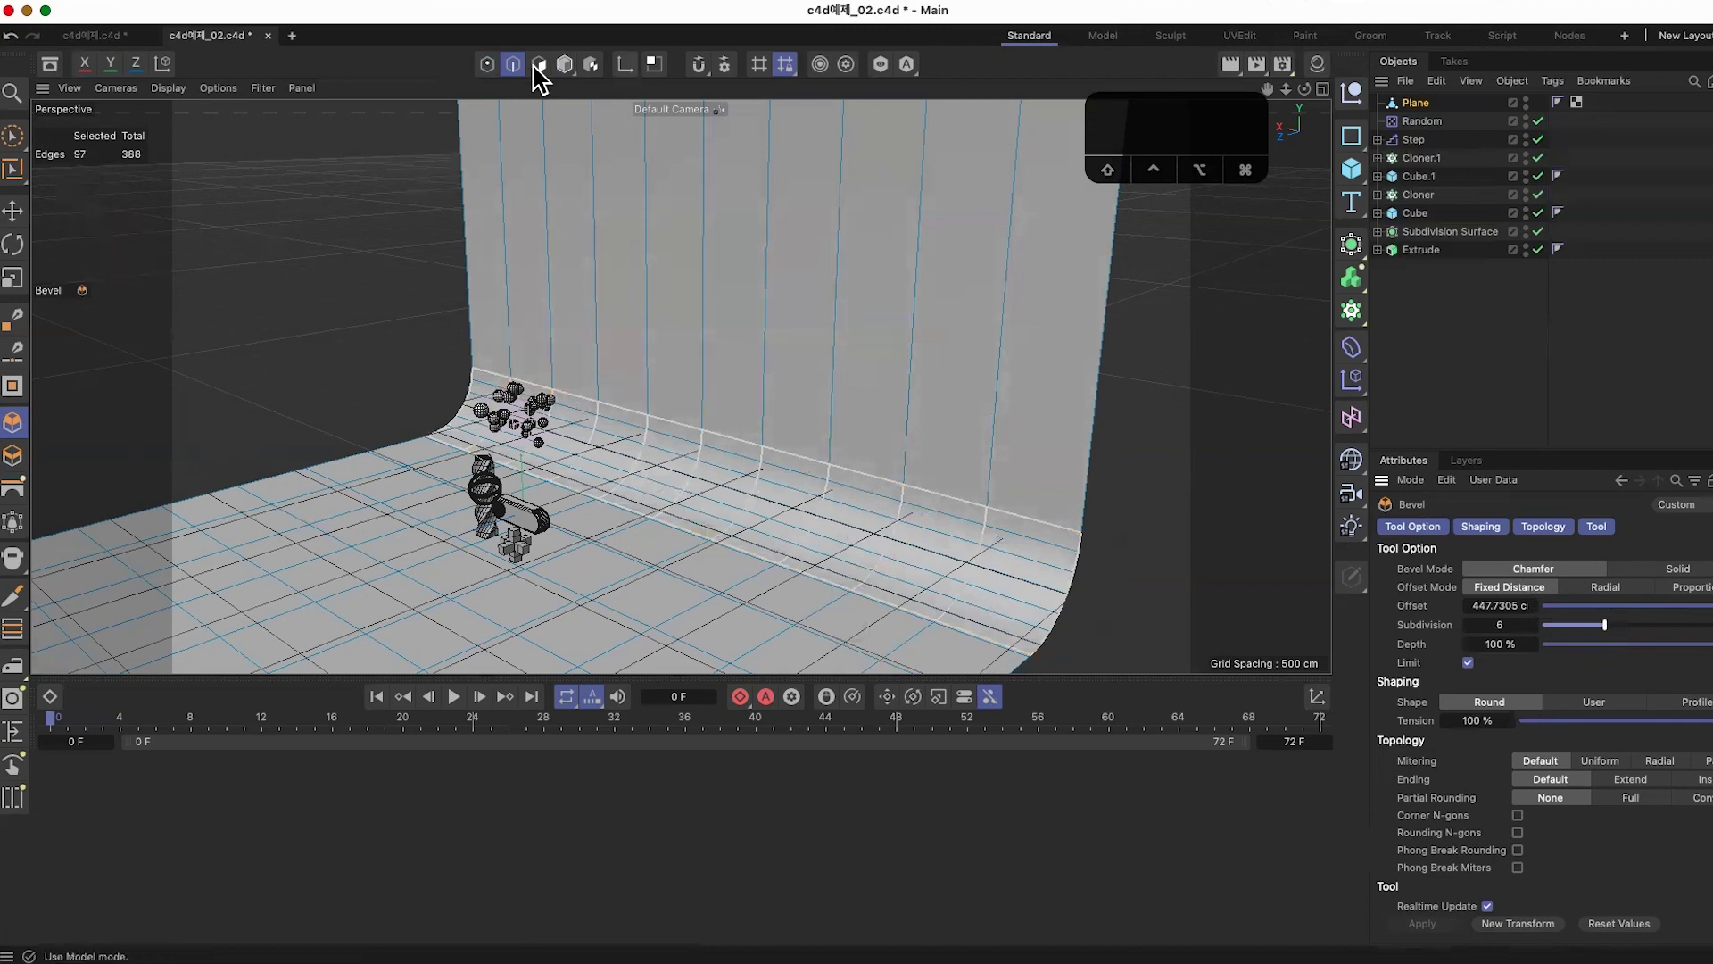
# Step: Return to Model mode with the Move tool, frame the objects from the front against the curved backdrop, and save the project
pyautogui.click(571, 66)
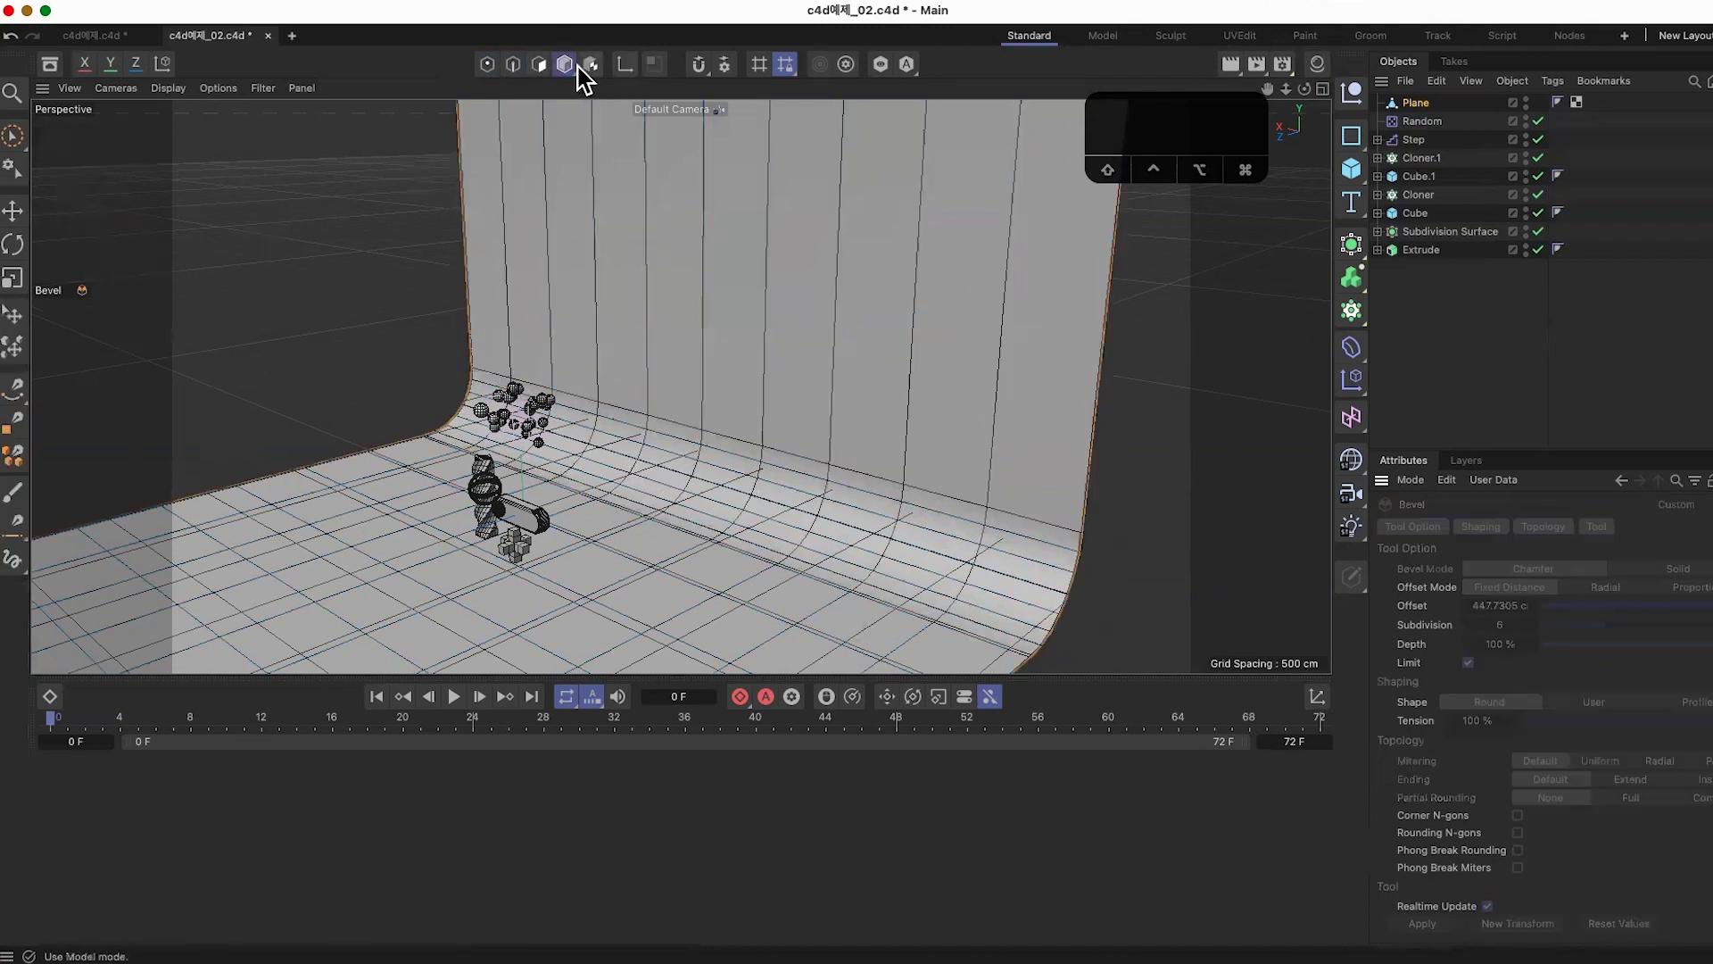
pyautogui.click(13, 212)
pyautogui.scroll(-5, 759, 554)
pyautogui.moveTo(875, 604)
pyautogui.keyDown('alt'); pyautogui.mouseDown()
pyautogui.moveTo(692, 618)
pyautogui.moveTo(884, 612)
pyautogui.mouseUp(); pyautogui.keyUp('alt')
pyautogui.scroll(5, 872, 612)
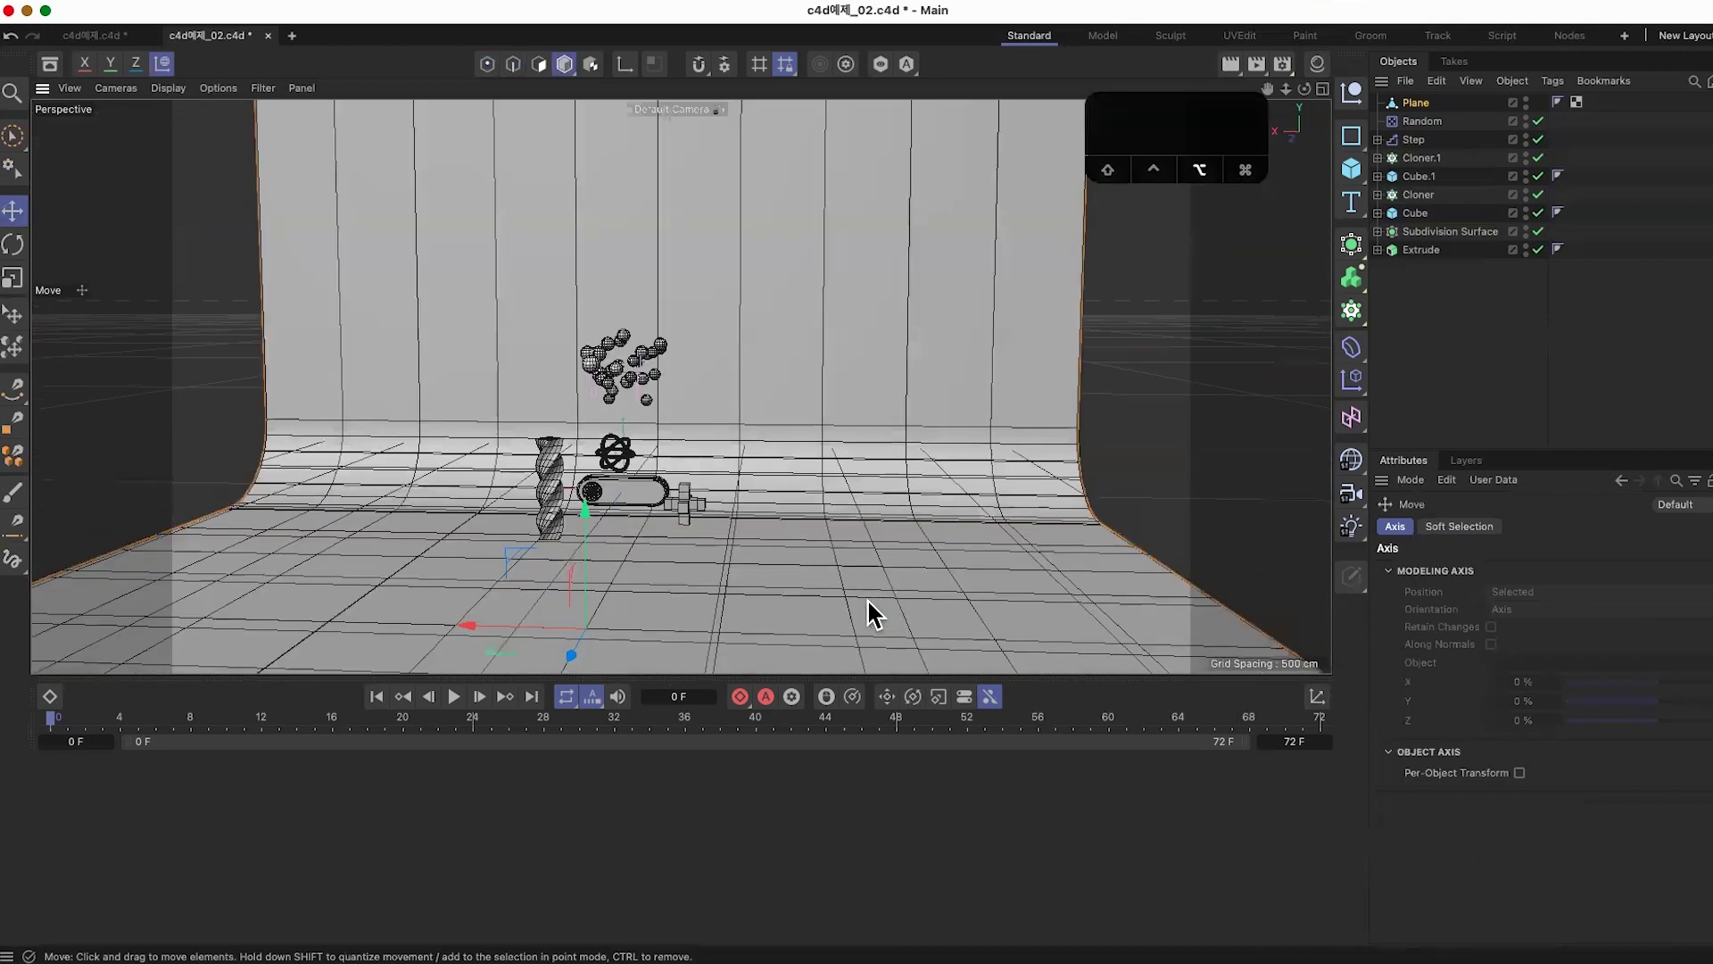
pyautogui.keyDown('alt'); pyautogui.moveTo(536, 487); pyautogui.dragTo(541, 419, button='middle'); pyautogui.keyUp('alt')
pyautogui.keyDown('alt'); pyautogui.moveTo(541, 420); pyautogui.dragTo(668, 442, button='right'); pyautogui.keyUp('alt')
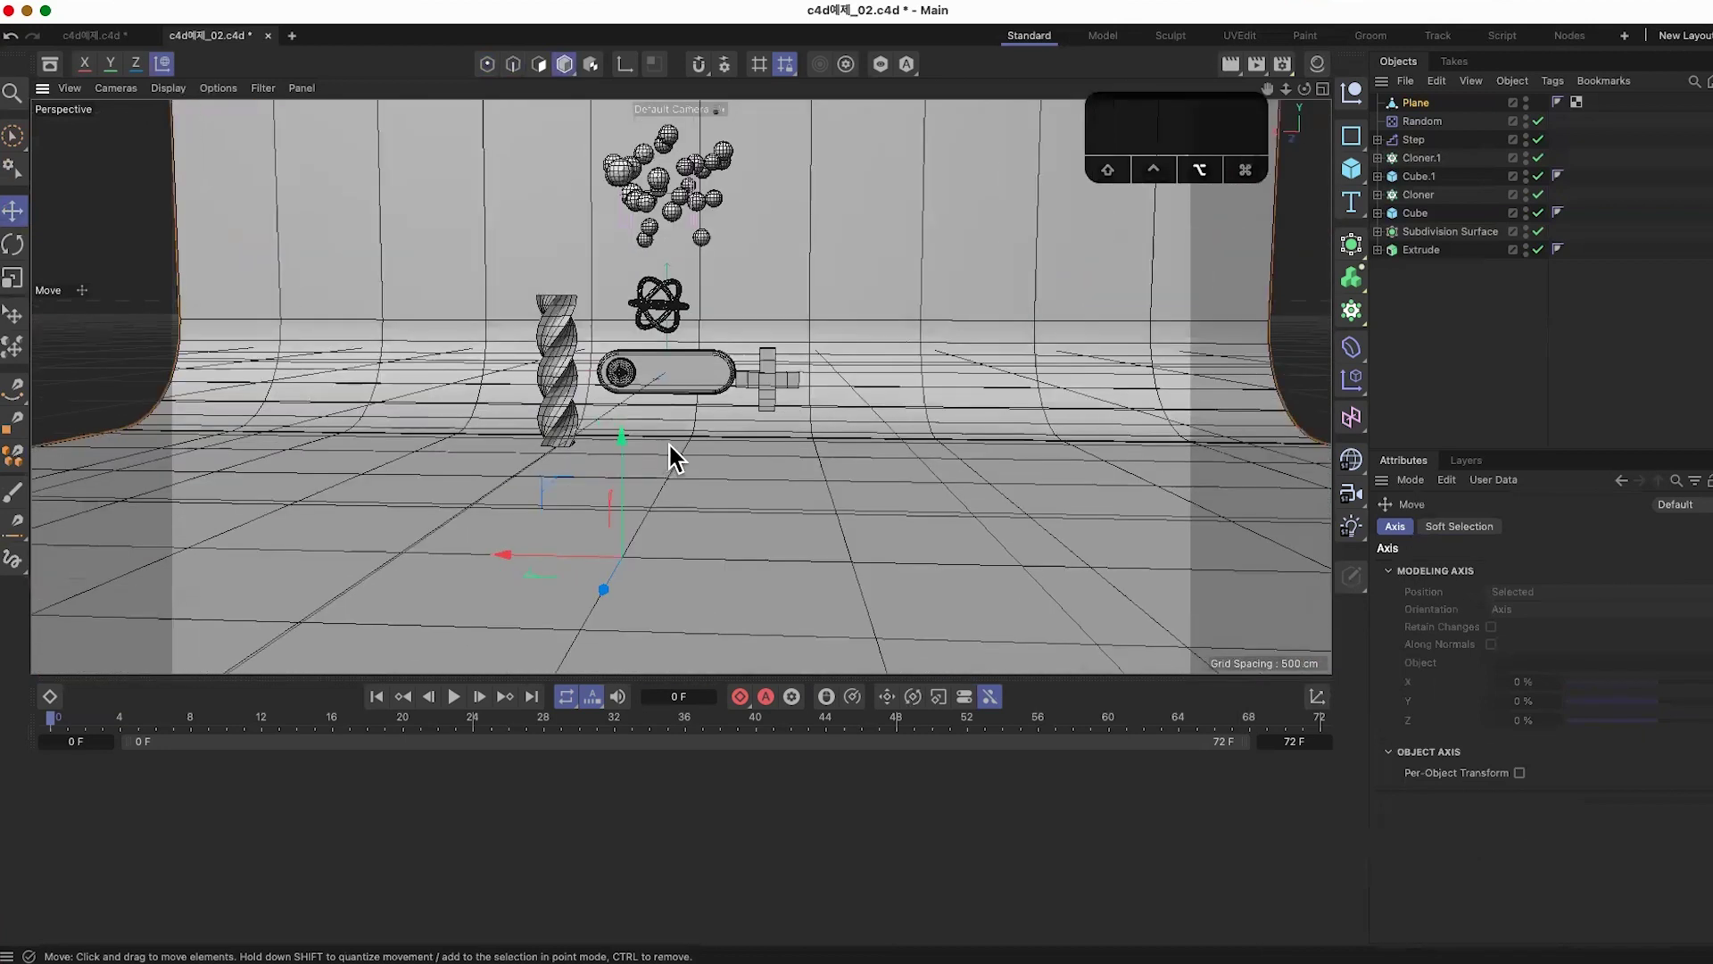
pyautogui.keyDown('alt'); pyautogui.moveTo(668, 441); pyautogui.dragTo(701, 441); pyautogui.keyUp('alt')
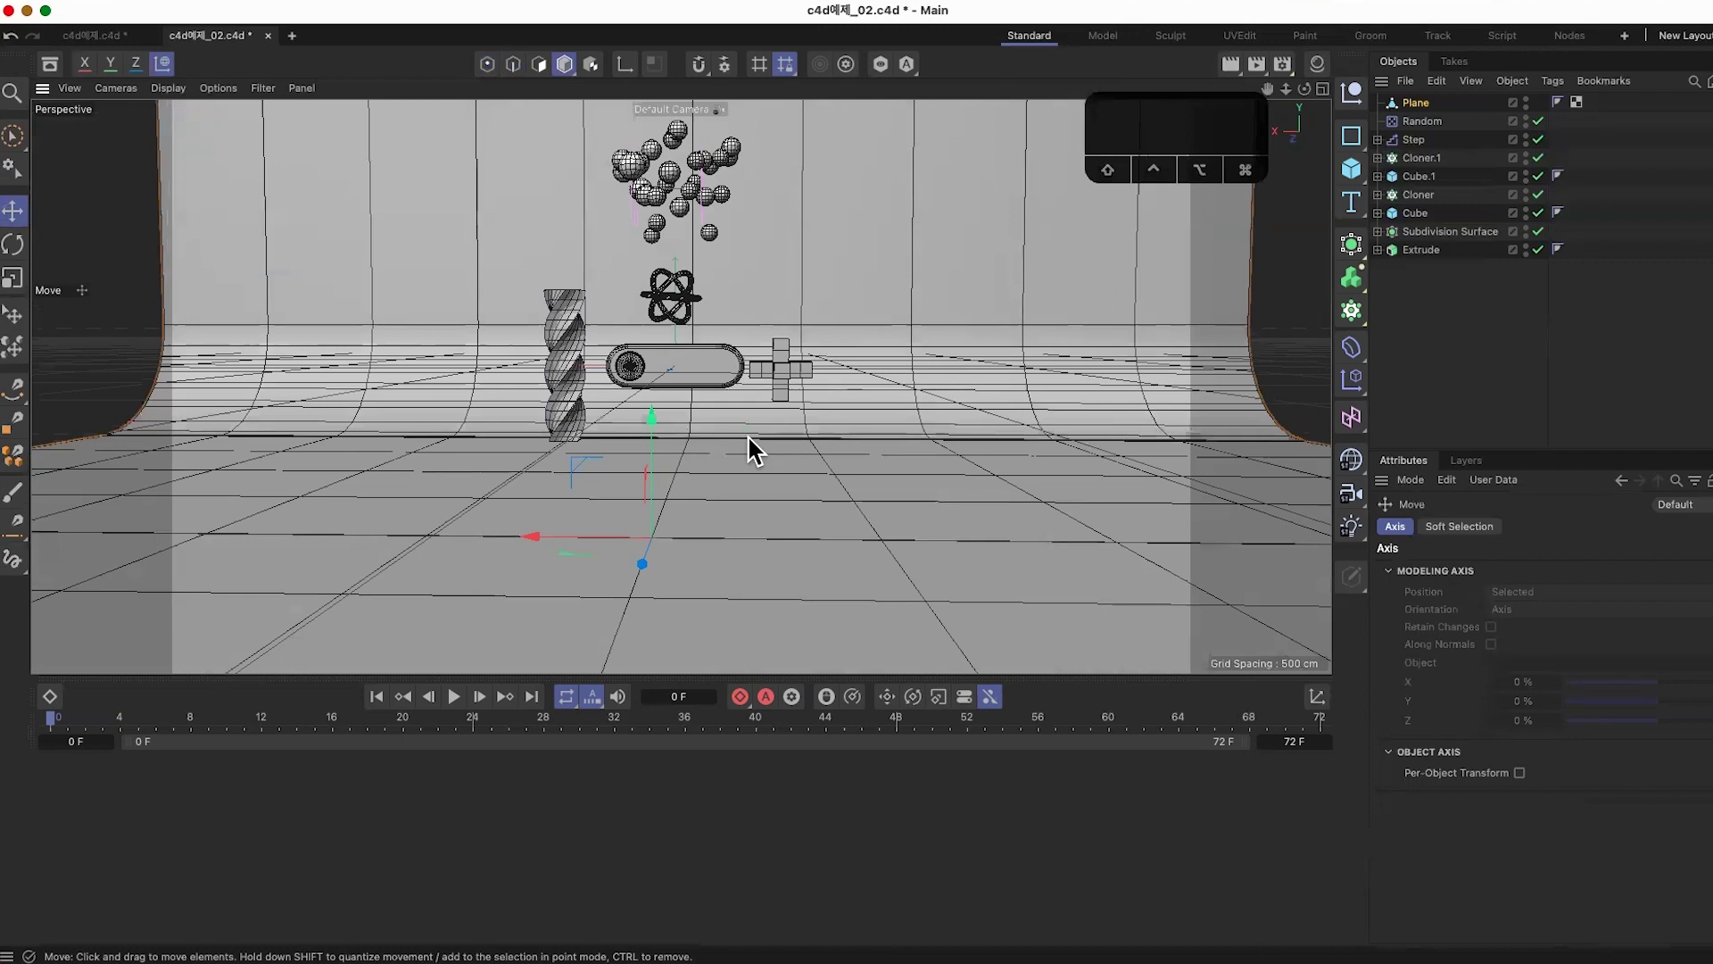
pyautogui.press('super+s')
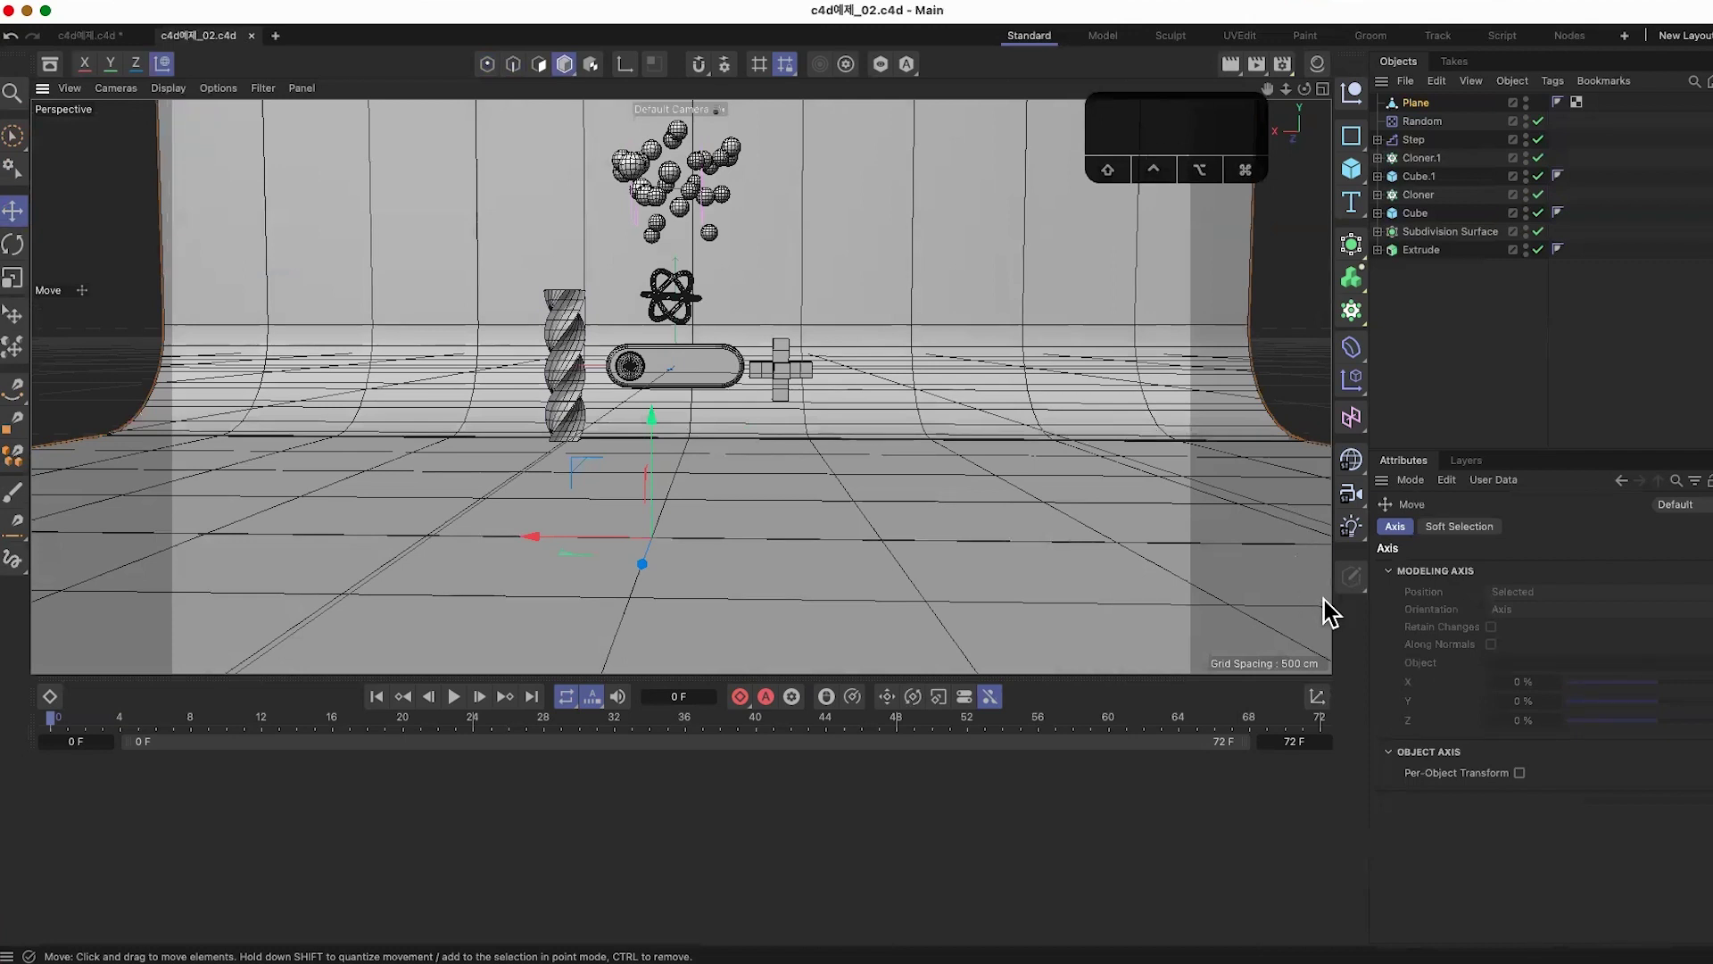
# Step: Add a Collider Body Bullet tag to the backdrop plane
pyautogui.rightClick(1420, 105)
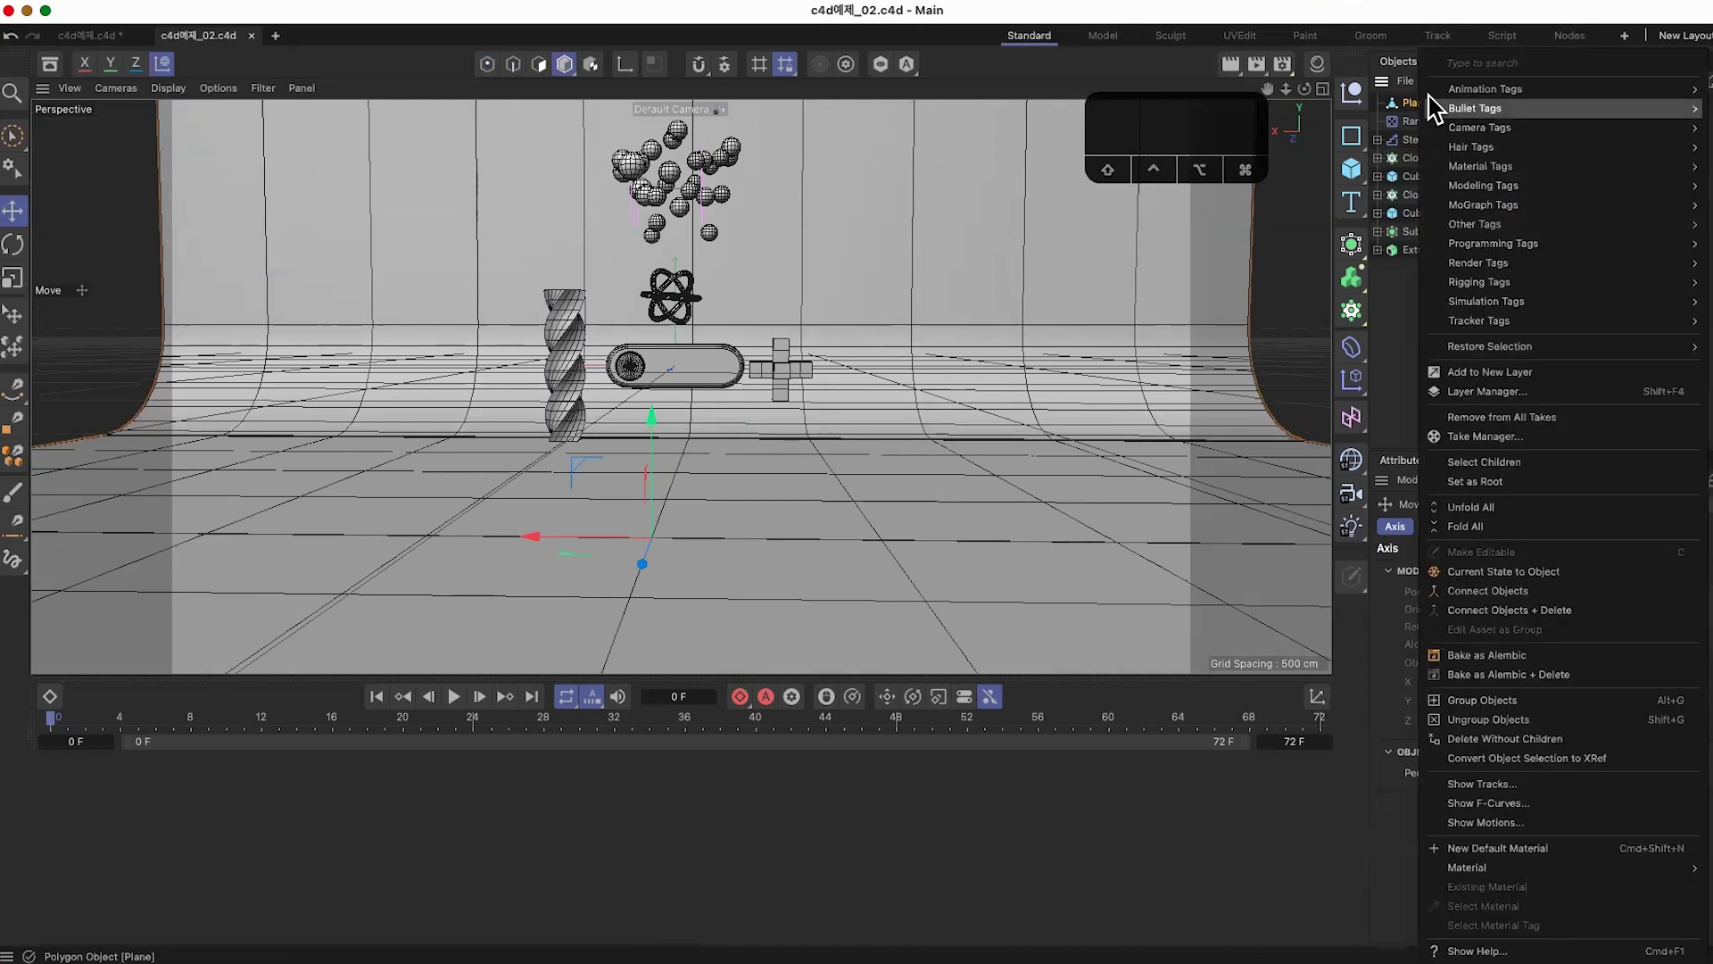
pyautogui.moveTo(1544, 86)
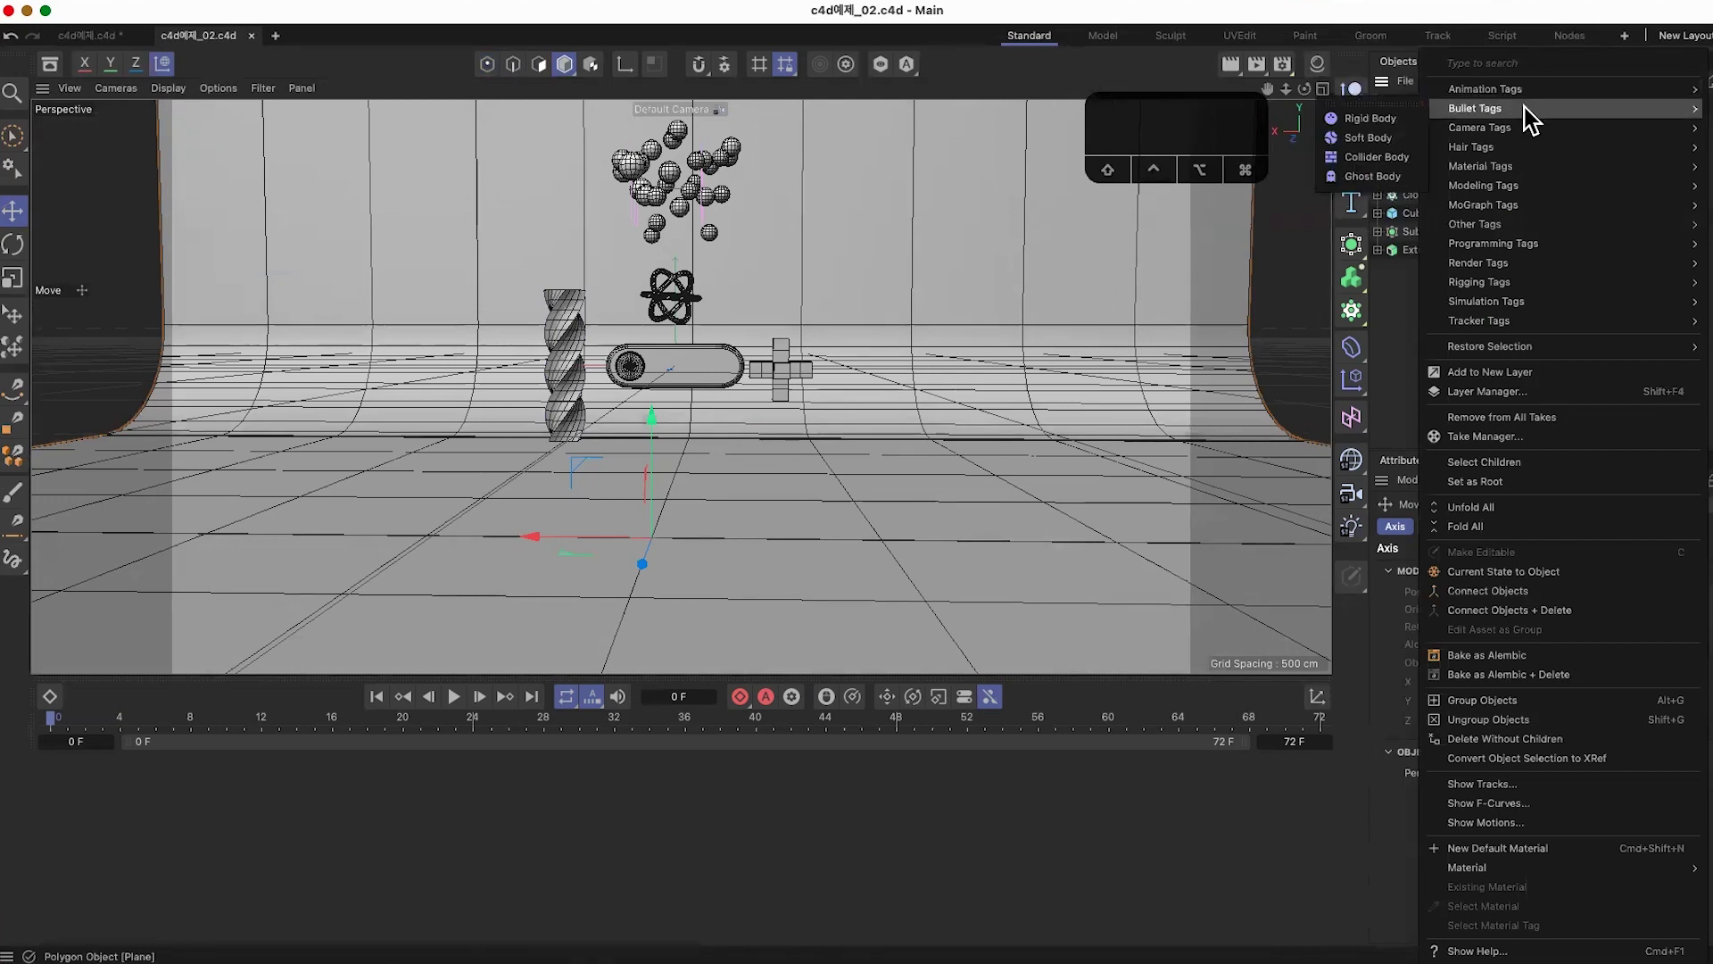
pyautogui.click(1379, 157)
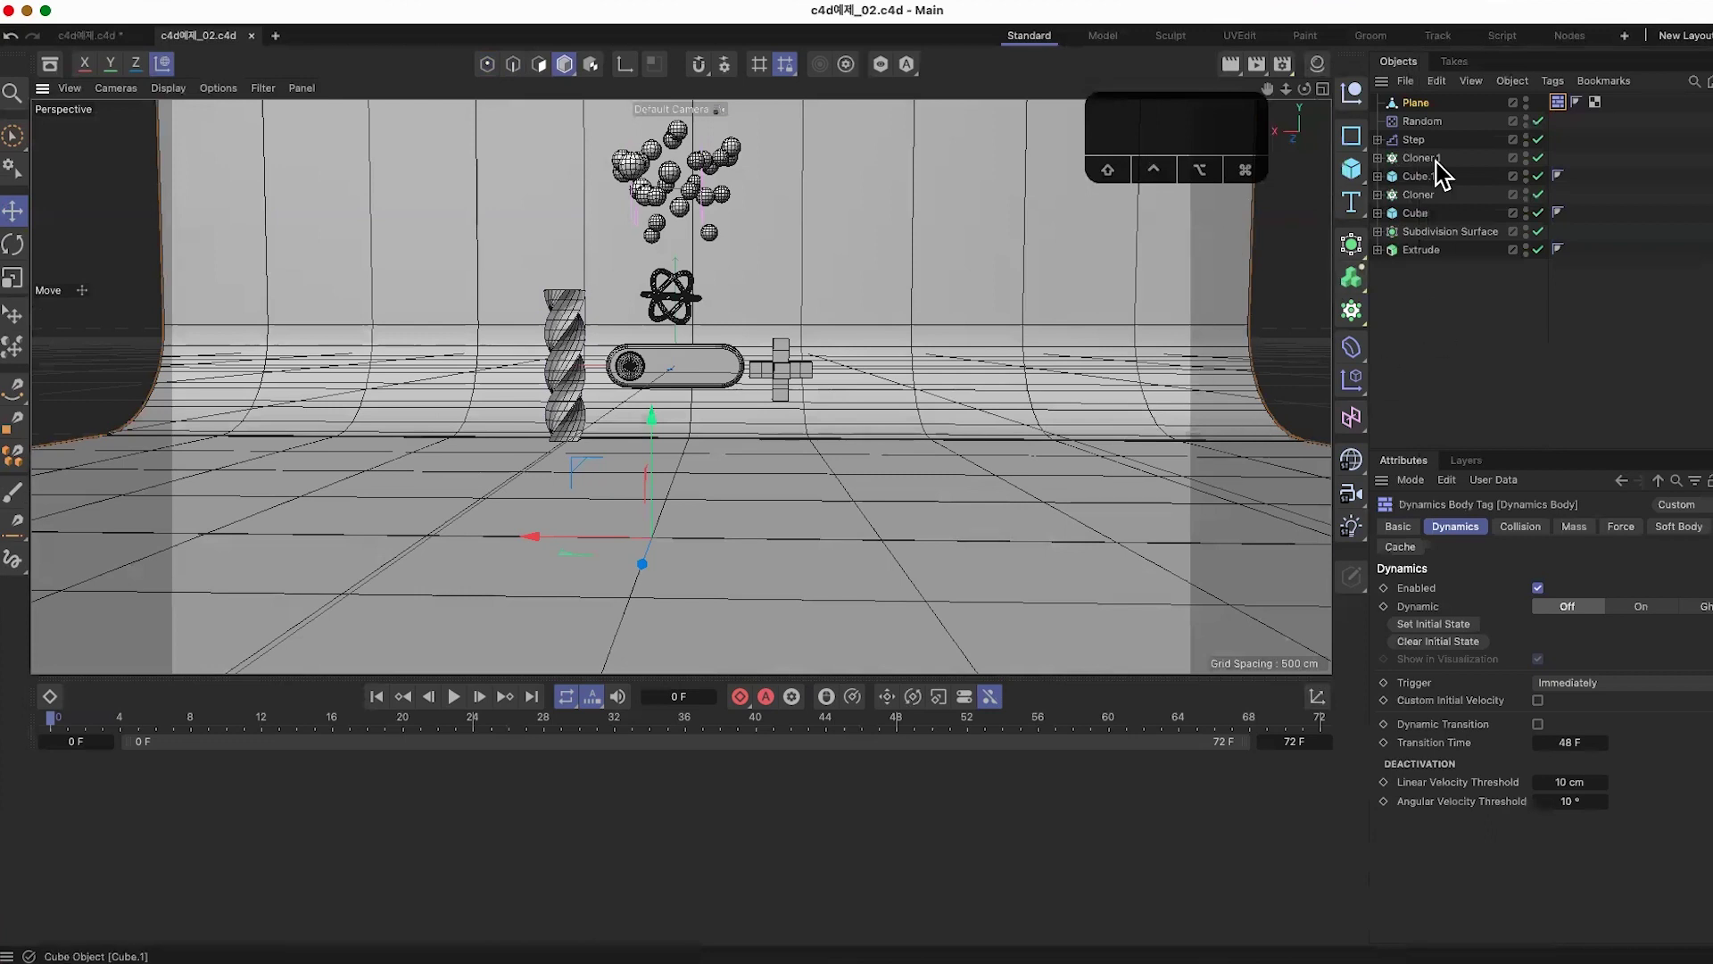
# Step: Group the Random effector, Step effector and Cloner.1 under a null named "particle"
pyautogui.click(1419, 122)
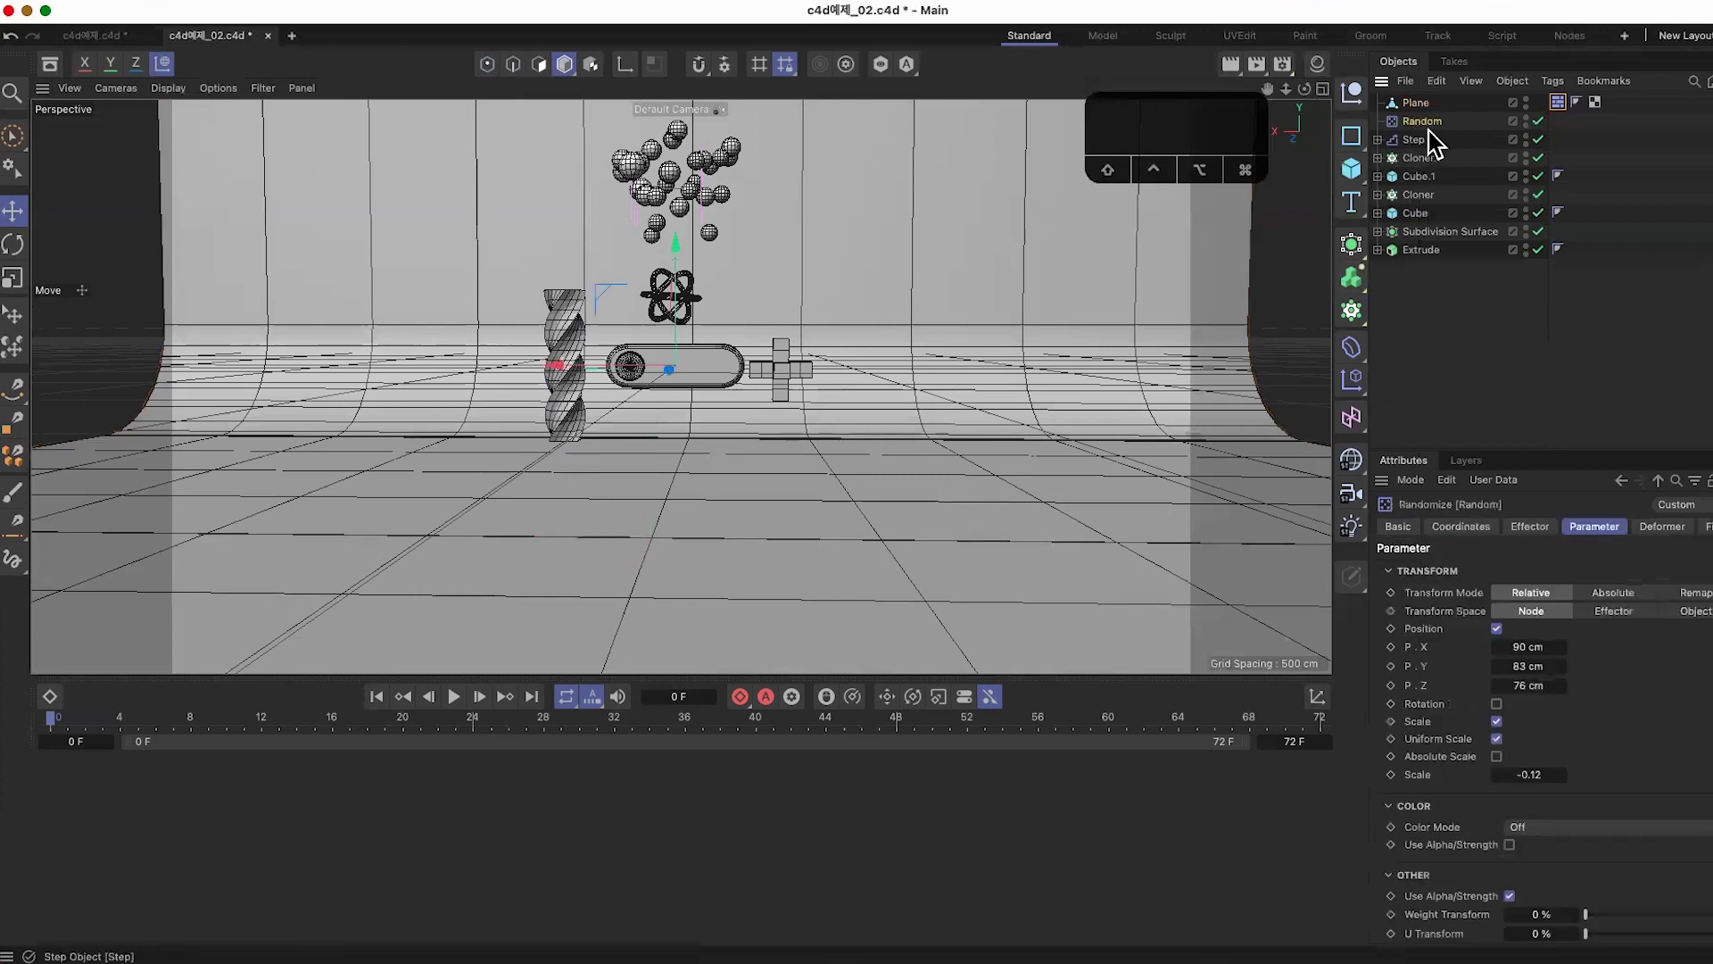
pyautogui.keyDown('shift'); pyautogui.click(1414, 140); pyautogui.keyUp('shift')
pyautogui.keyDown('shift'); pyautogui.click(1422, 158); pyautogui.keyUp('shift')
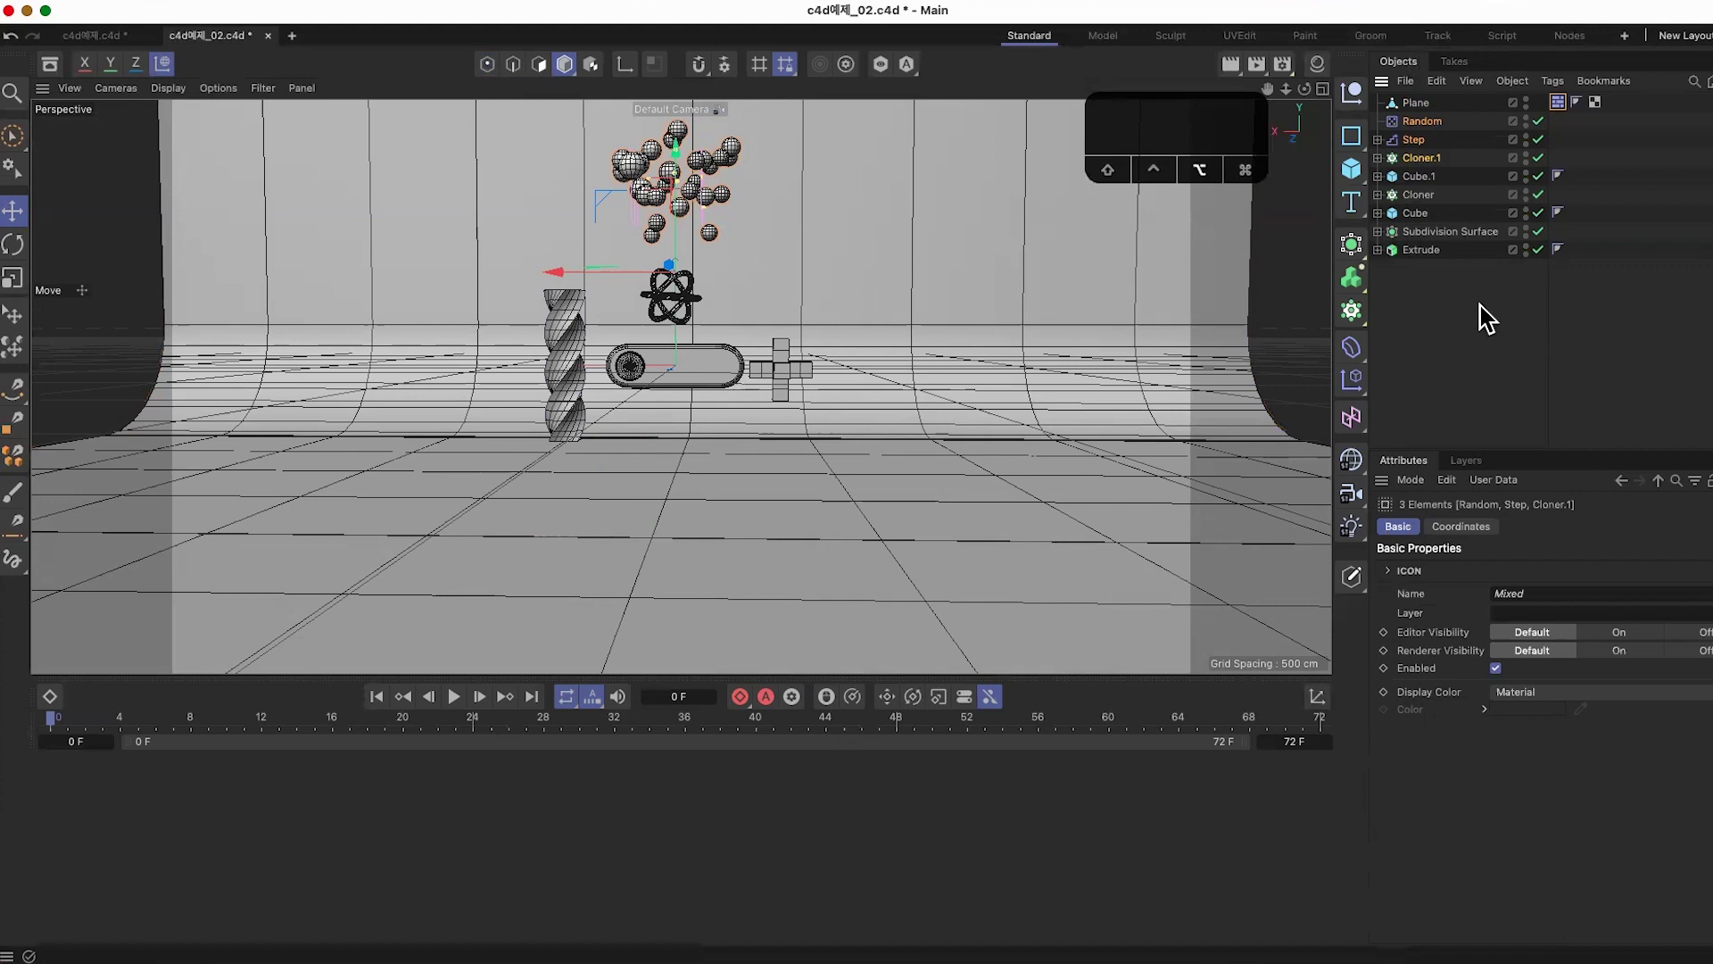
pyautogui.hotkey('alt', 'g')
pyautogui.doubleClick(1413, 121)
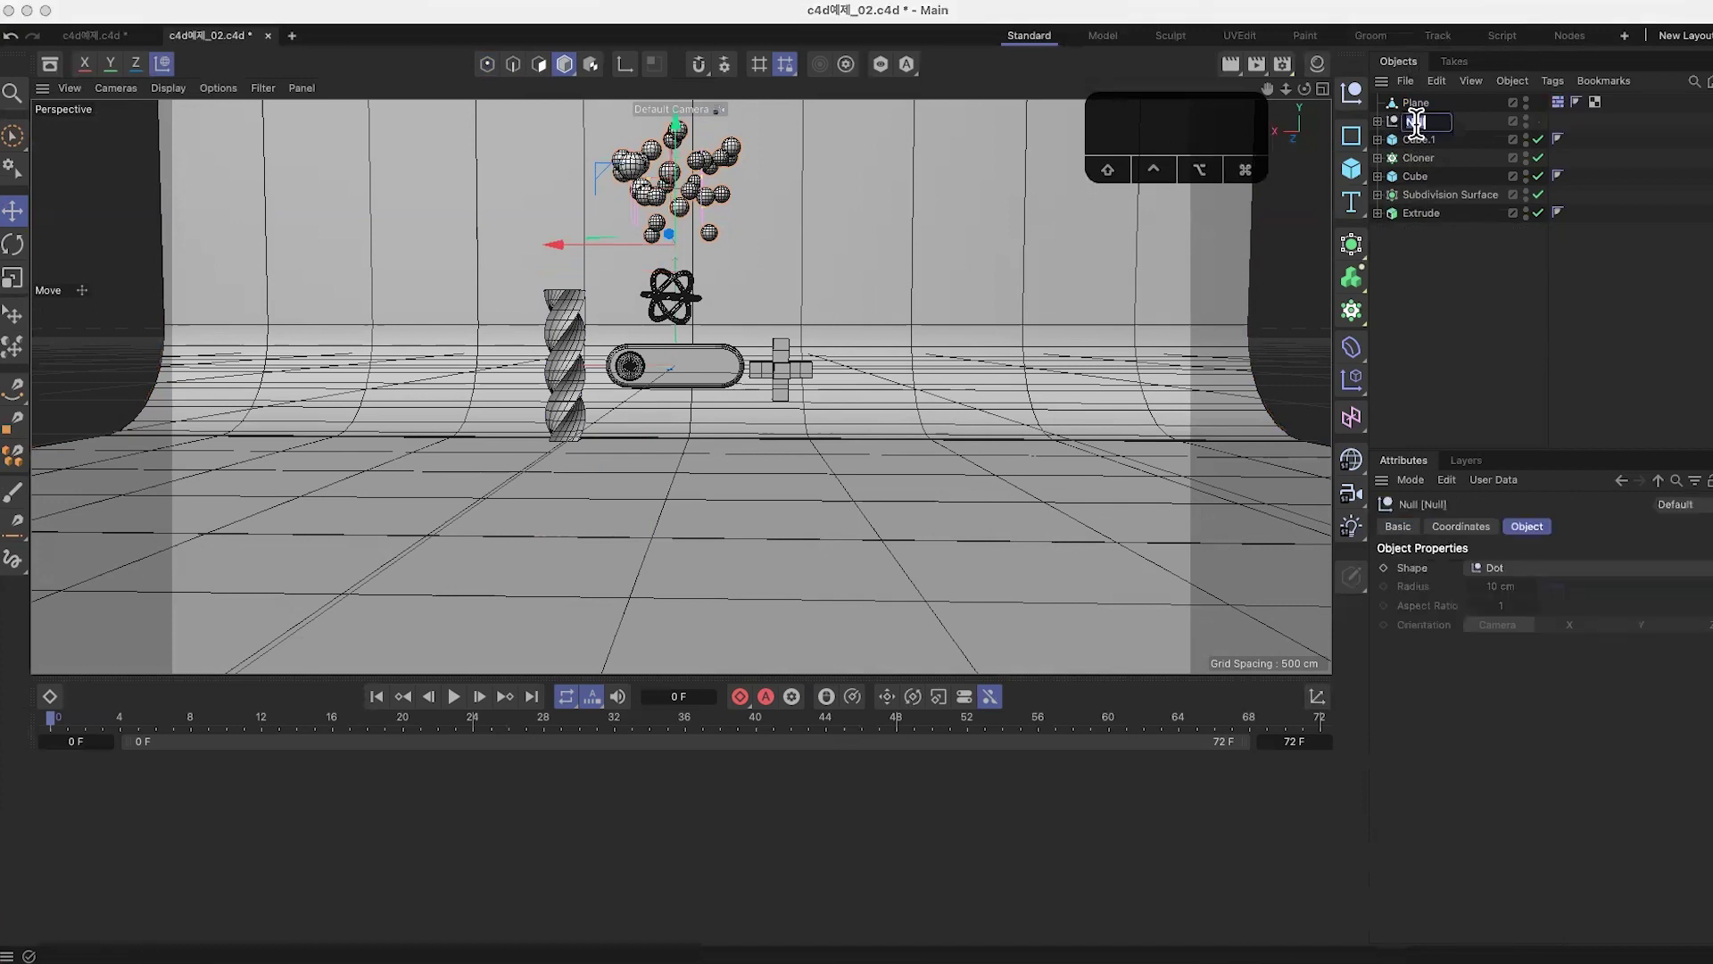
pyautogui.write('pa')
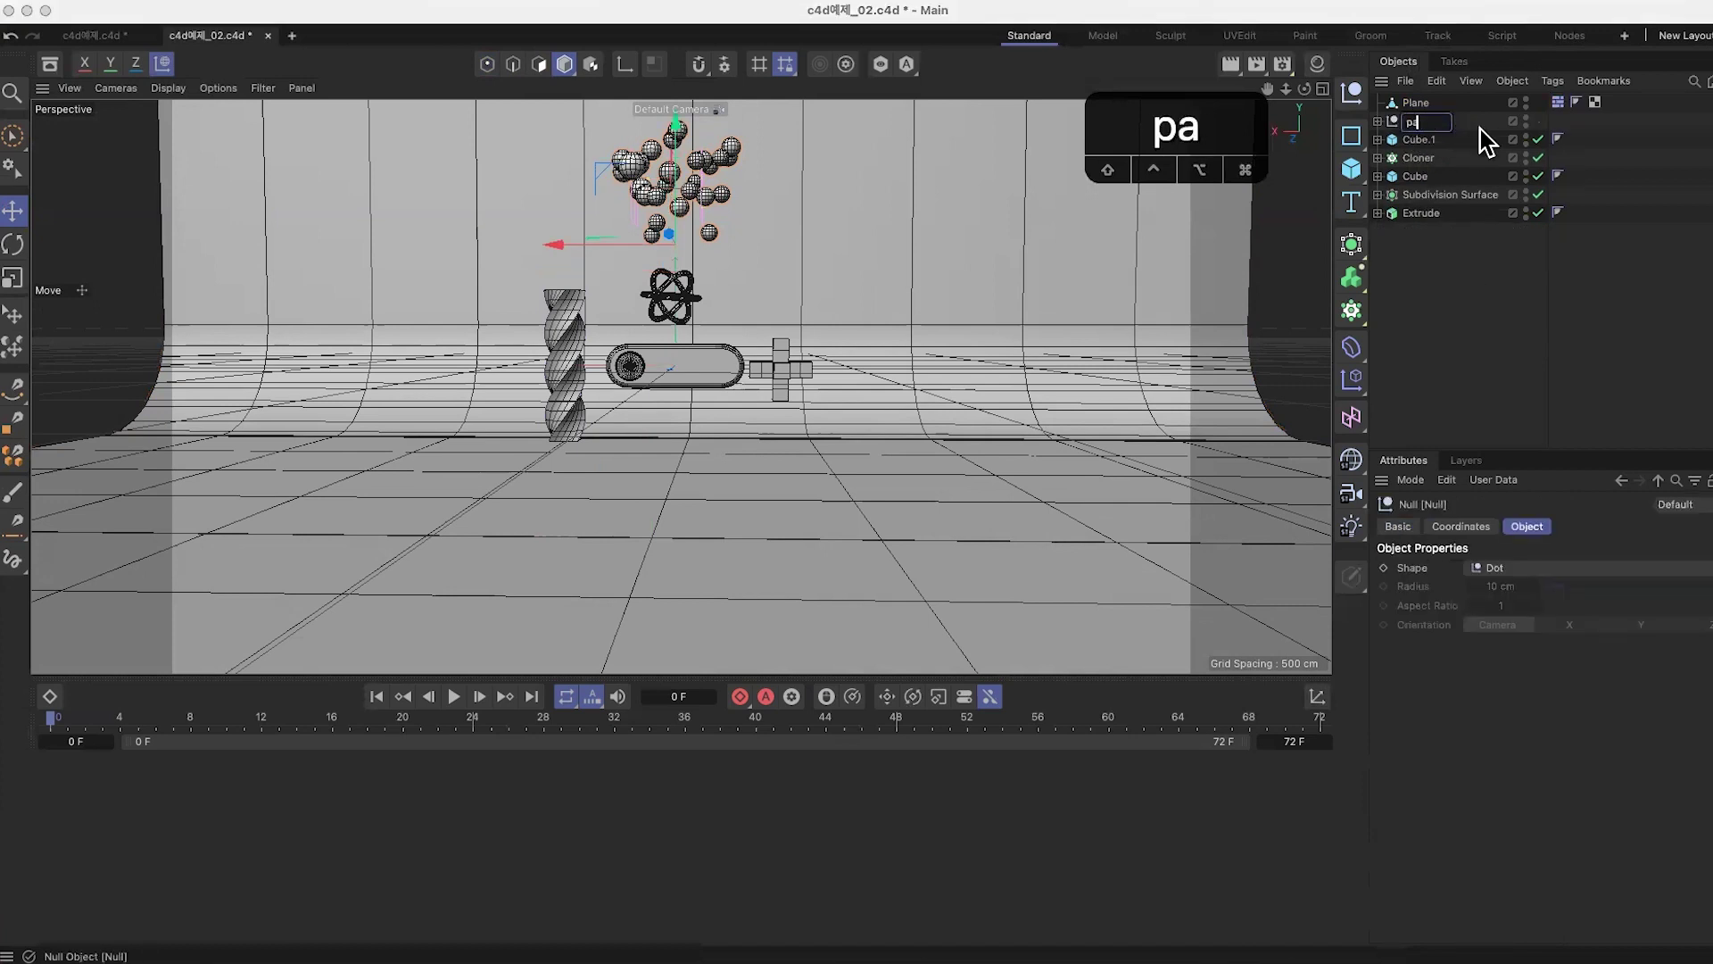
pyautogui.write('rticle')
pyautogui.press('Return')
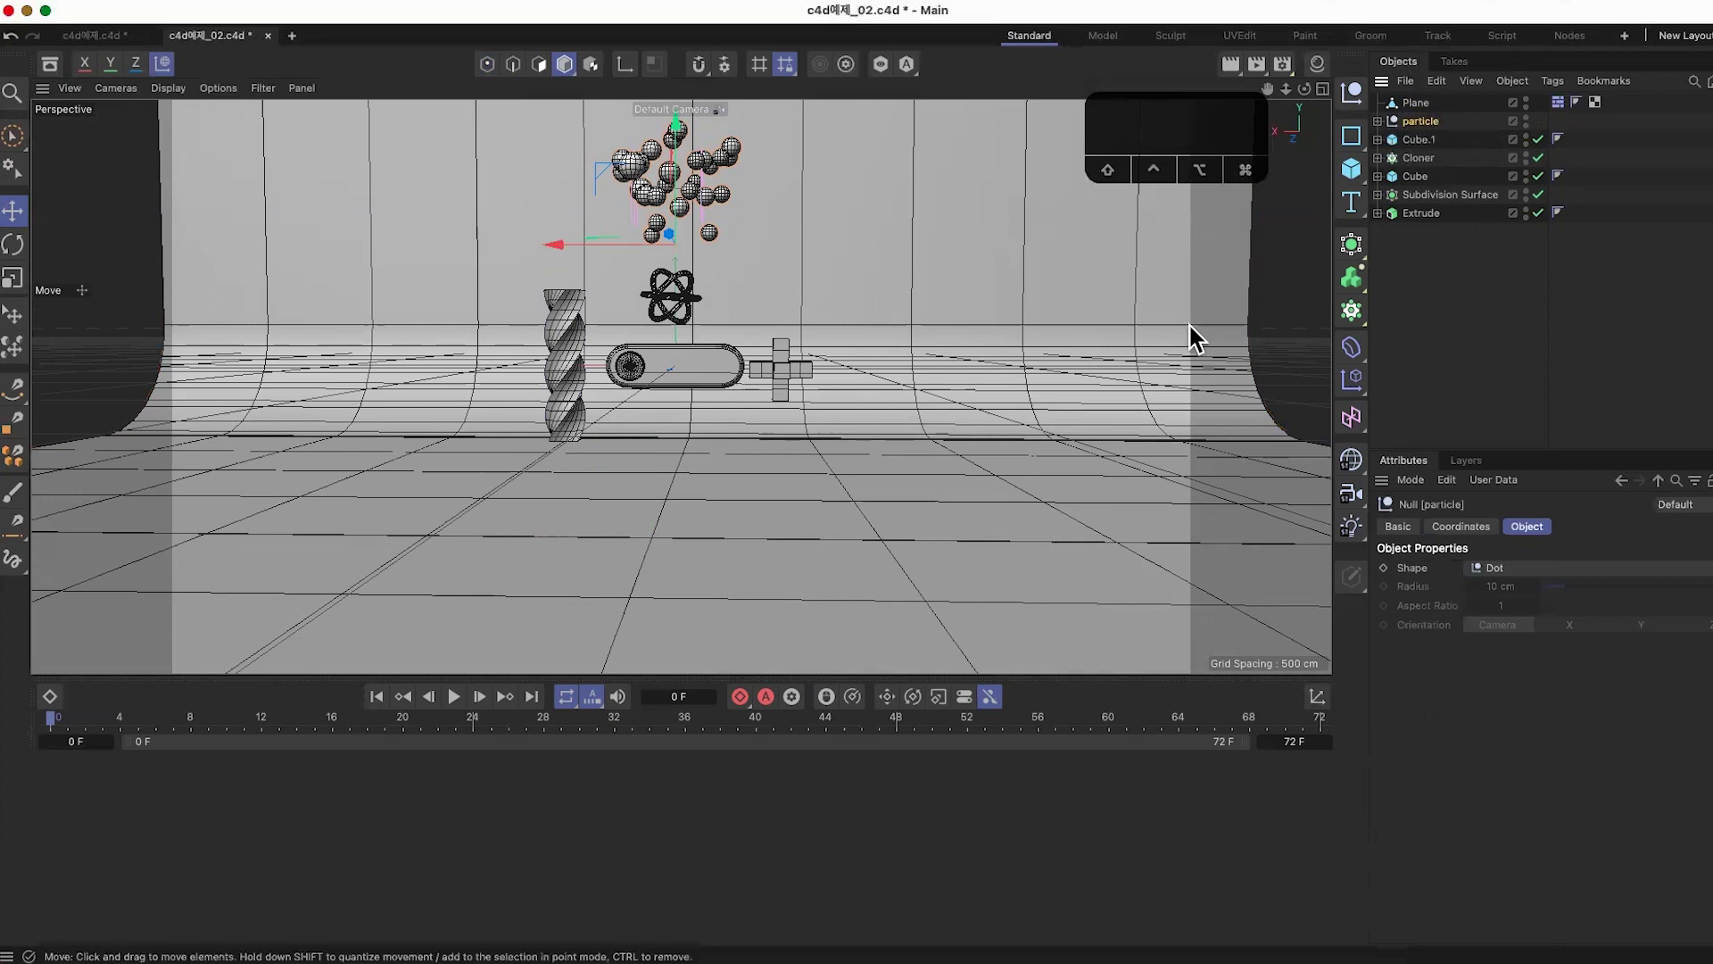
# Step: Rename the Cube.1 object as "plus" and save the project
pyautogui.click(1421, 141)
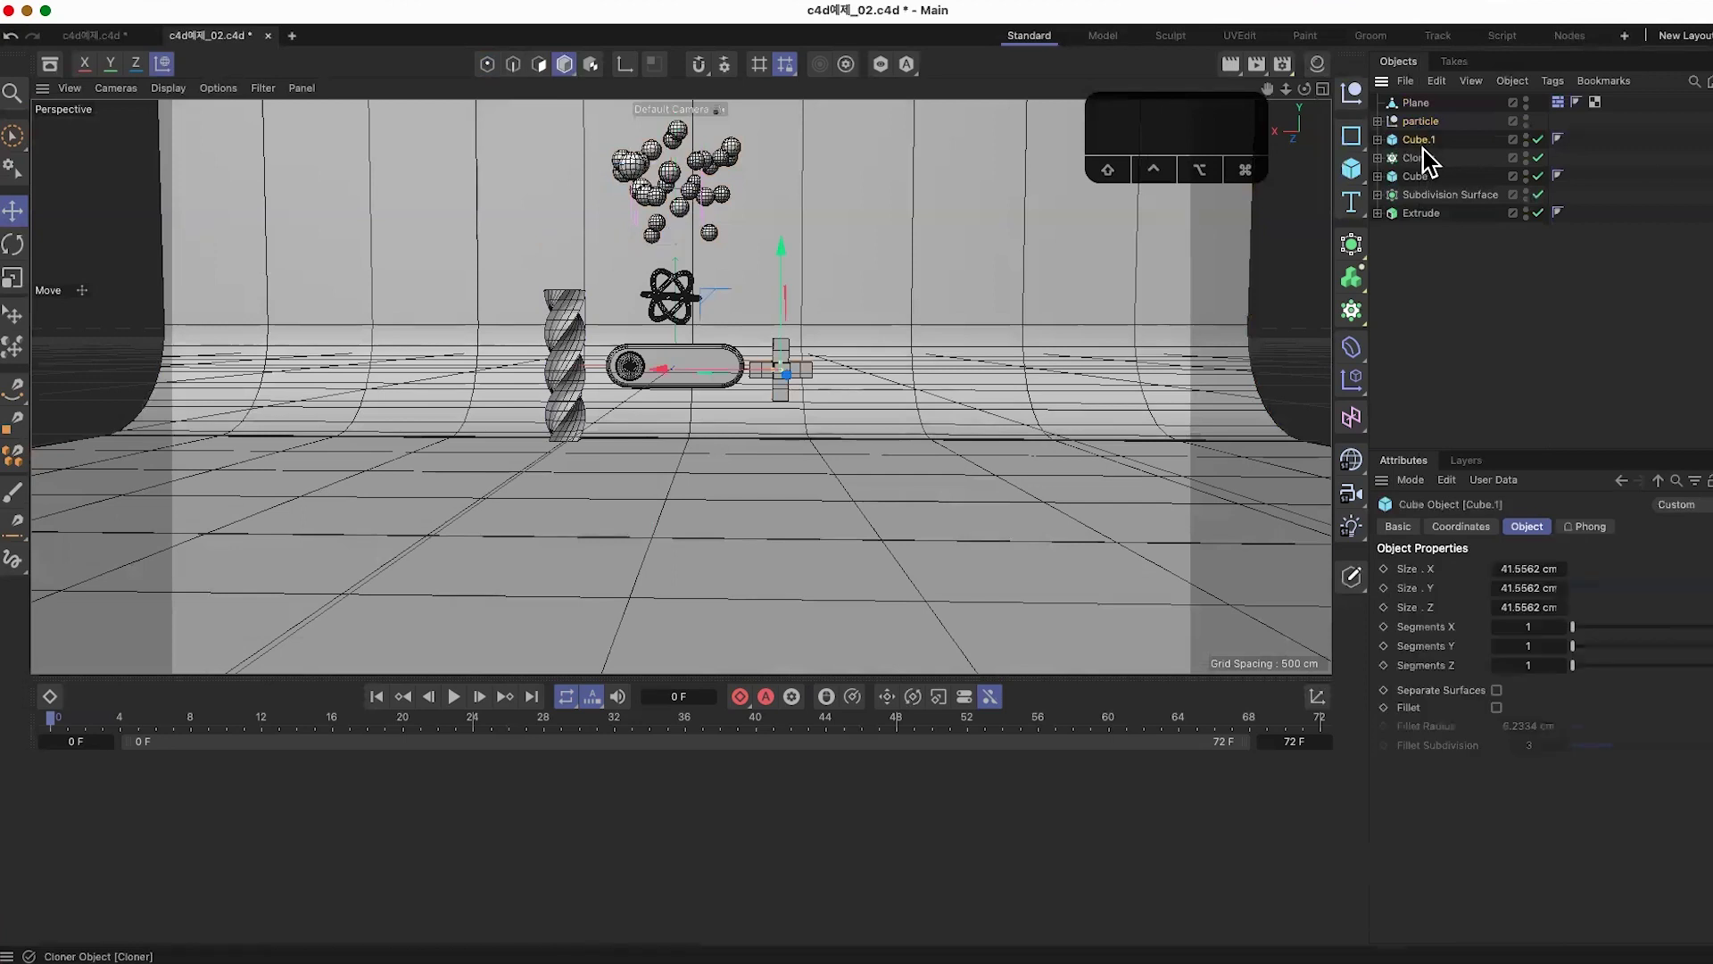
pyautogui.doubleClick(1424, 143)
pyautogui.write('pkus')
pyautogui.press('BackSpace')
pyautogui.press('BackSpace')
pyautogui.press('BackSpace')
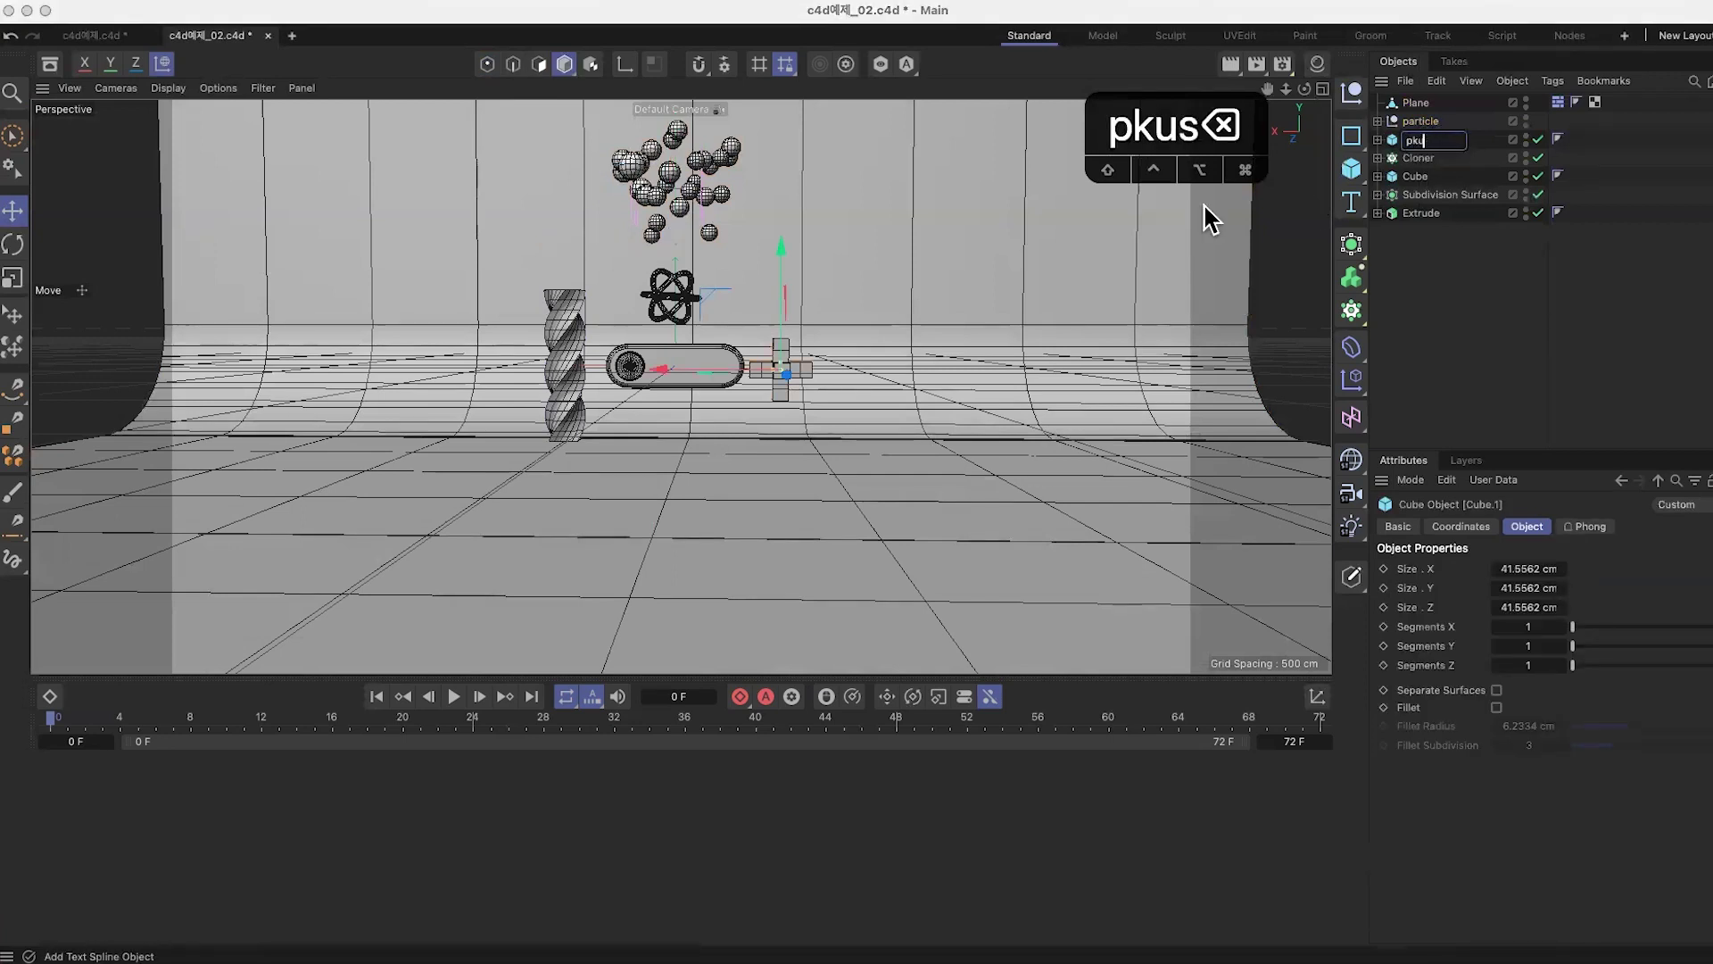
pyautogui.write('lus')
pyautogui.press('Return')
pyautogui.press('super+s')
# Step: Rename the Cloner that holds the crossed rings as "crown"
pyautogui.click(1415, 159)
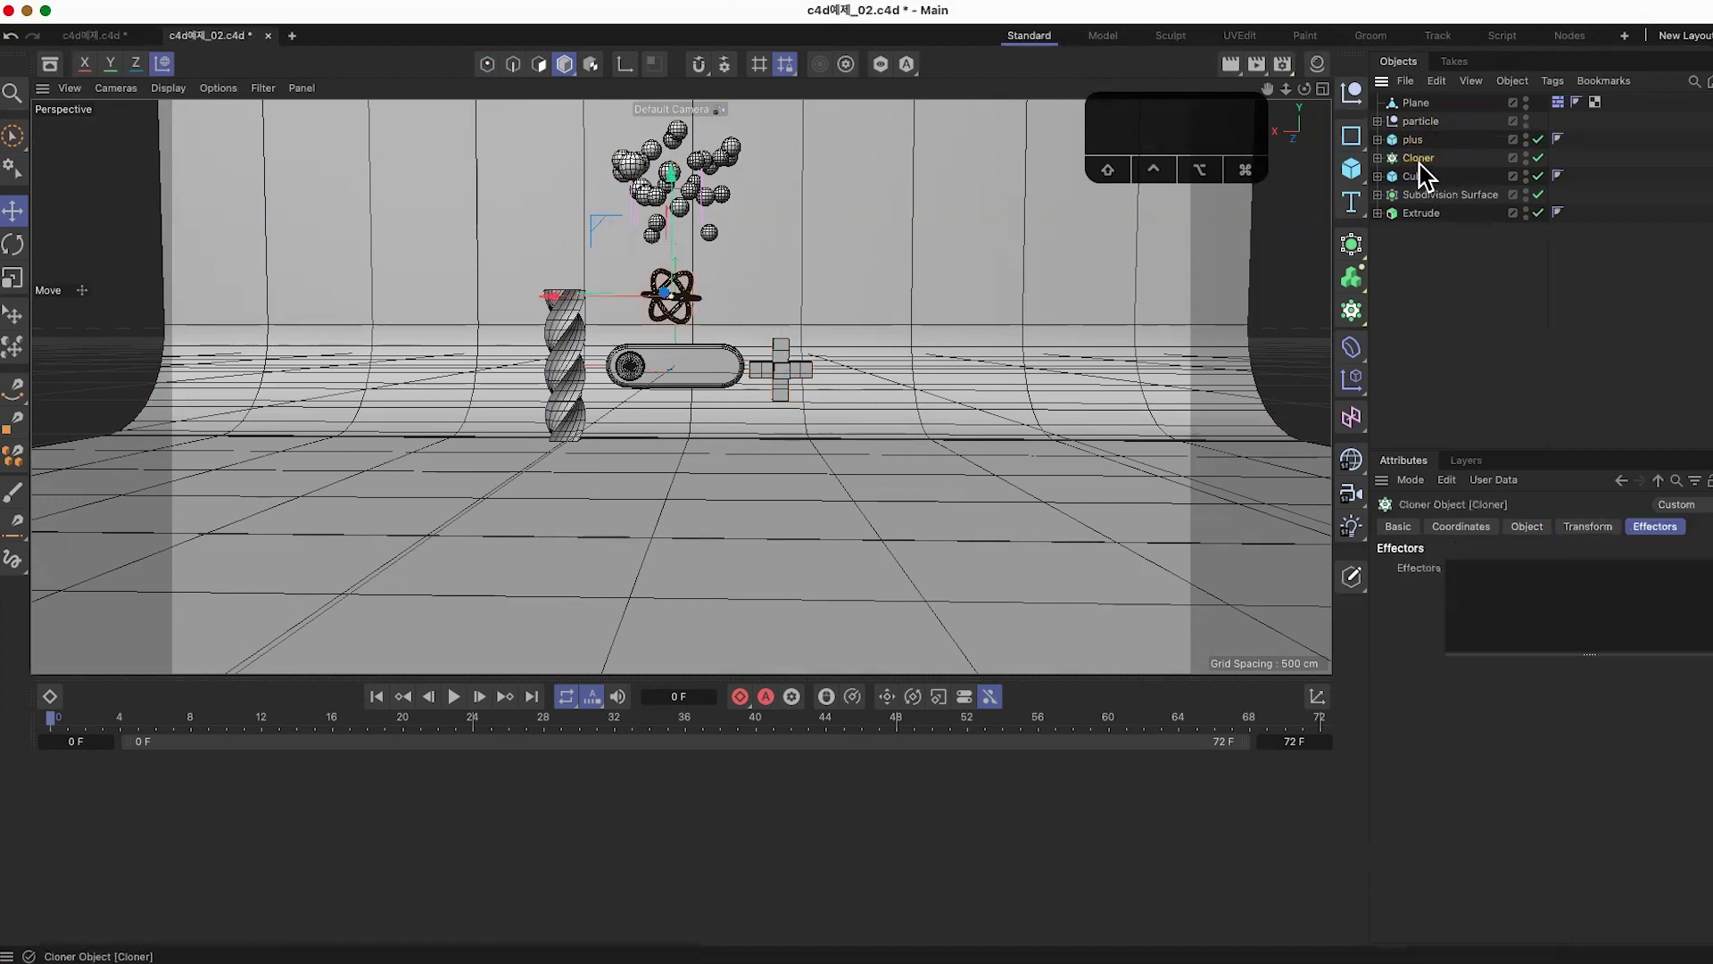
pyautogui.doubleClick(1421, 161)
pyautogui.write('crown')
pyautogui.press('Return')
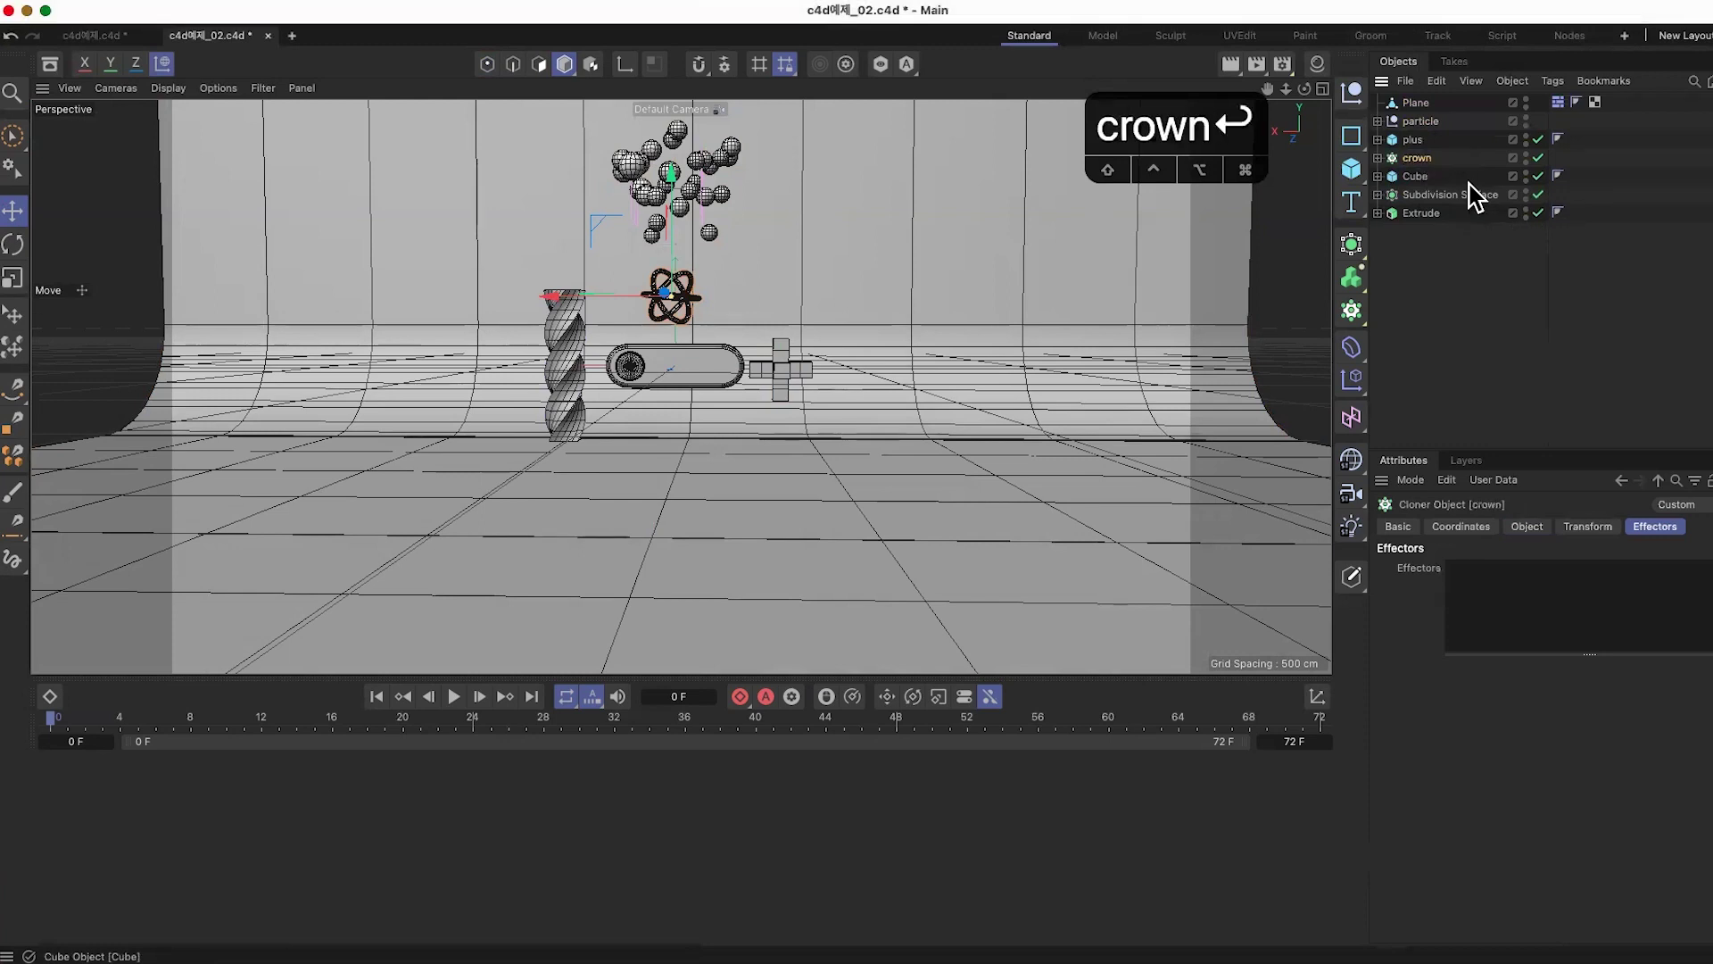
# Step: Rename the twisted Cube column as "twist" and save the project
pyautogui.click(1431, 179)
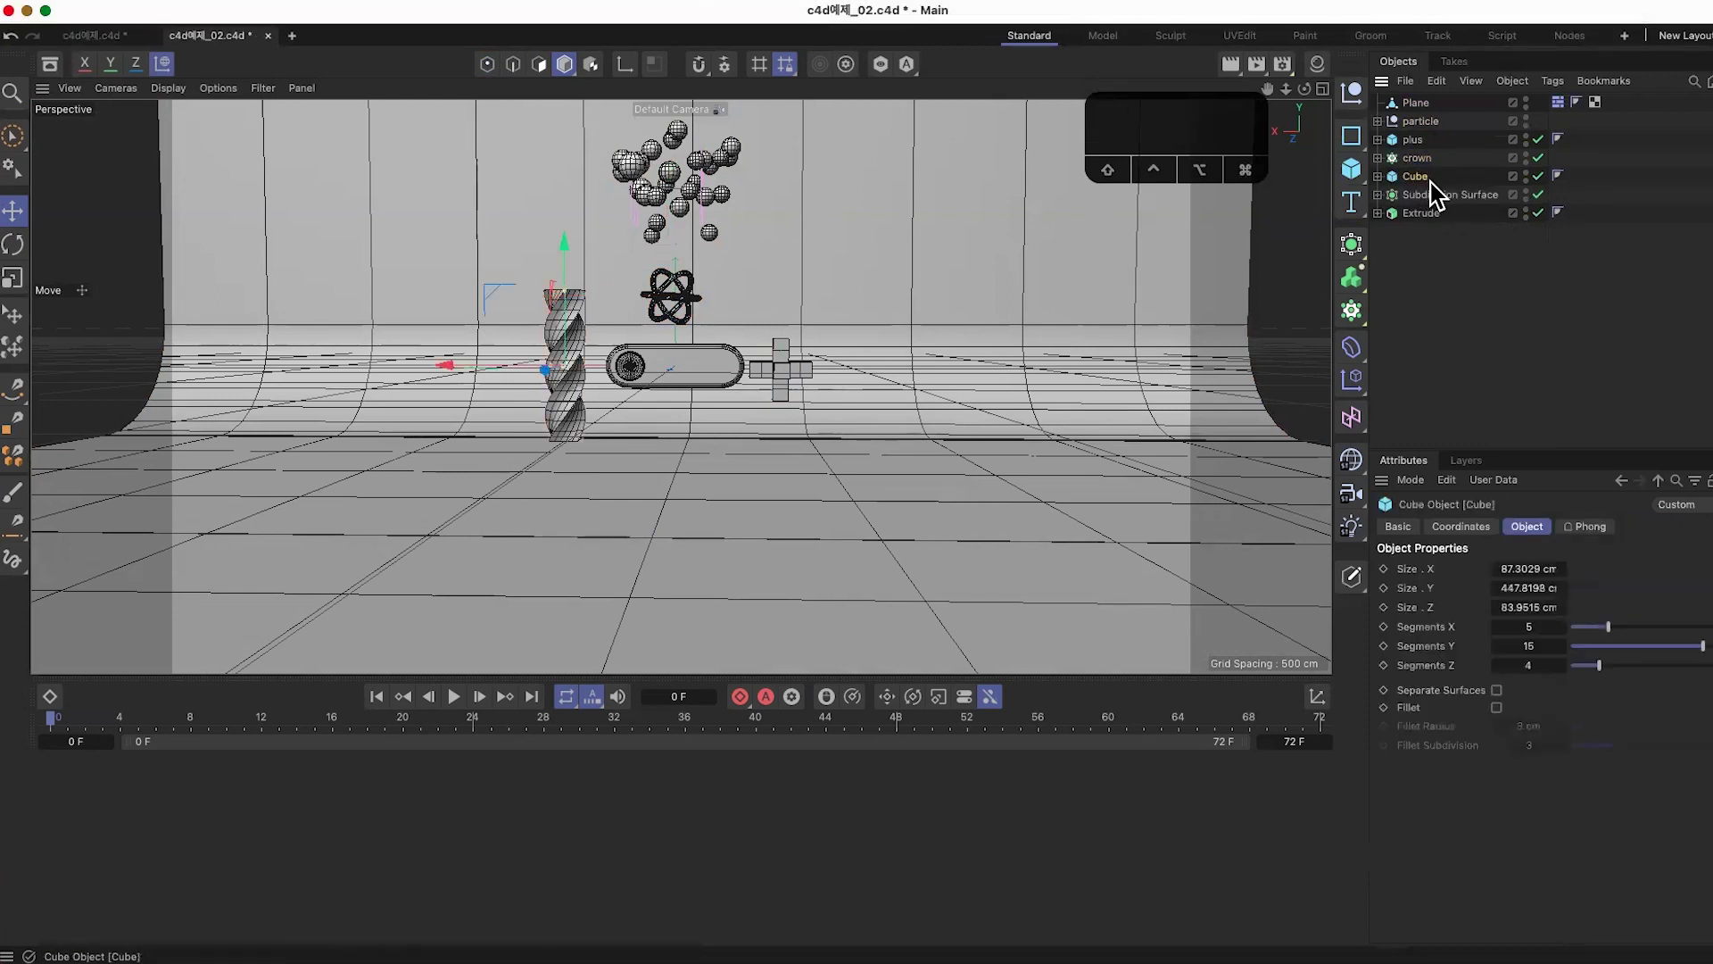
pyautogui.doubleClick(1416, 179)
pyautogui.write('tw')
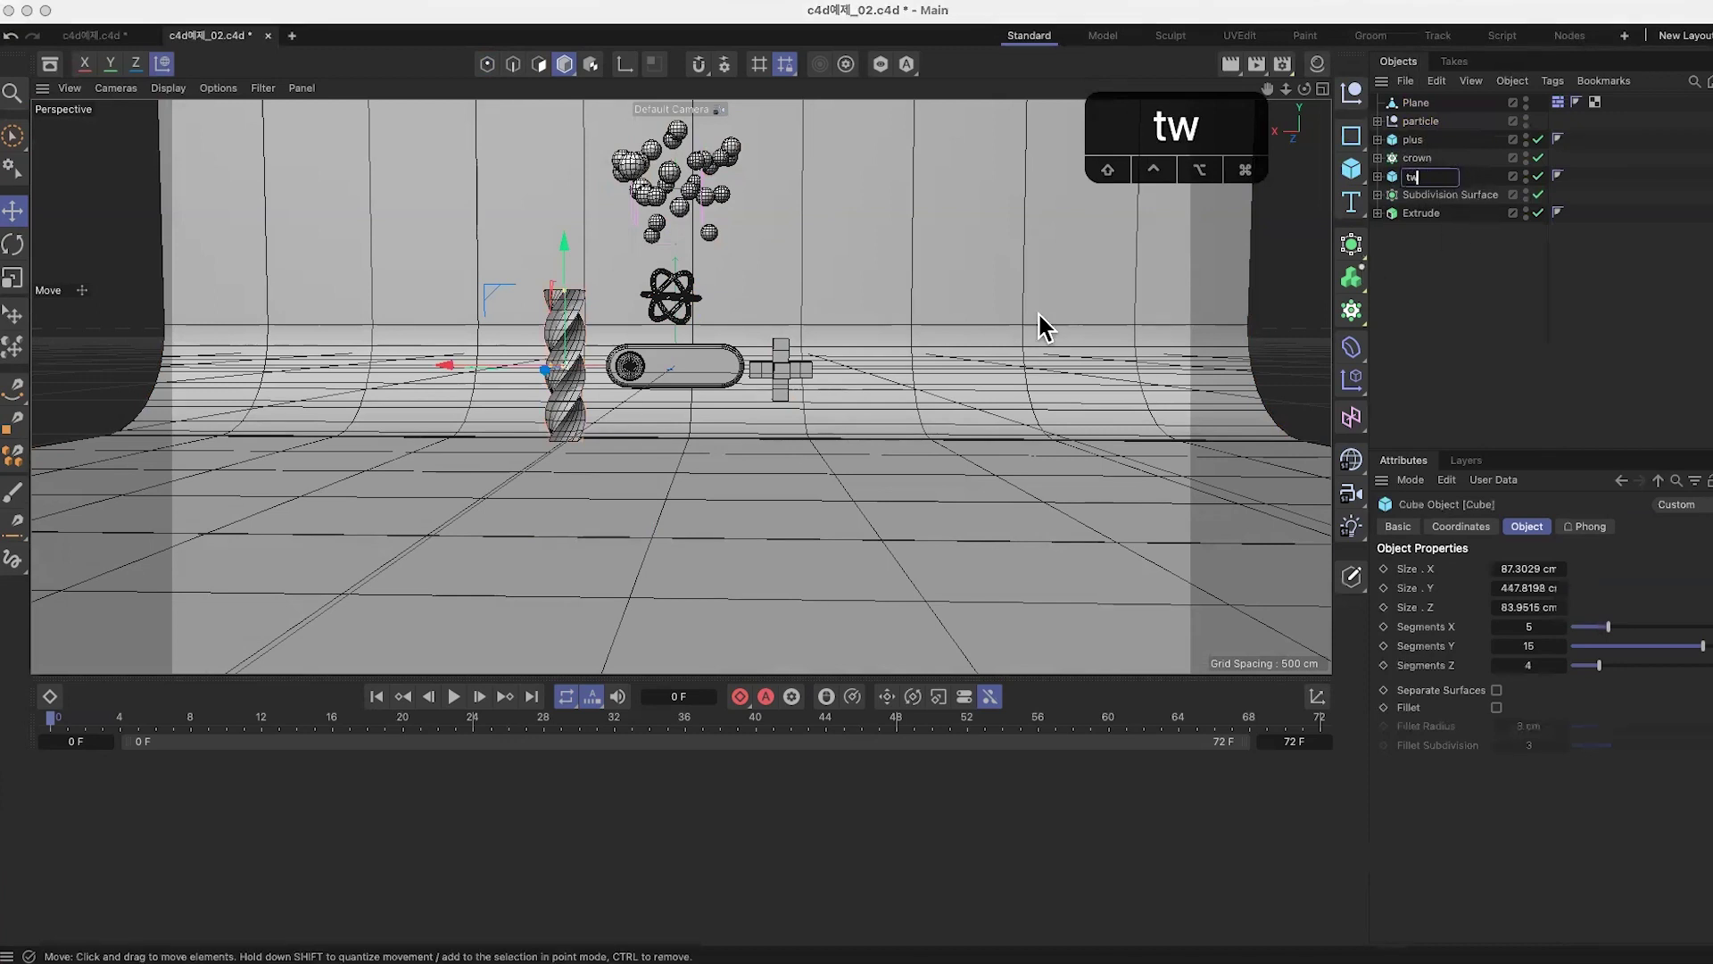
pyautogui.write('ist')
pyautogui.press('Return')
pyautogui.press('super+s')
# Step: Add a Rigid Body Bullet tag to the particle null and copy it to plus, crown and twist
pyautogui.keyDown('alt'); pyautogui.moveTo(988, 605); pyautogui.dragTo(932, 555); pyautogui.keyUp('alt')
pyautogui.keyDown('alt'); pyautogui.moveTo(741, 276); pyautogui.dragTo(848, 313); pyautogui.keyUp('alt')
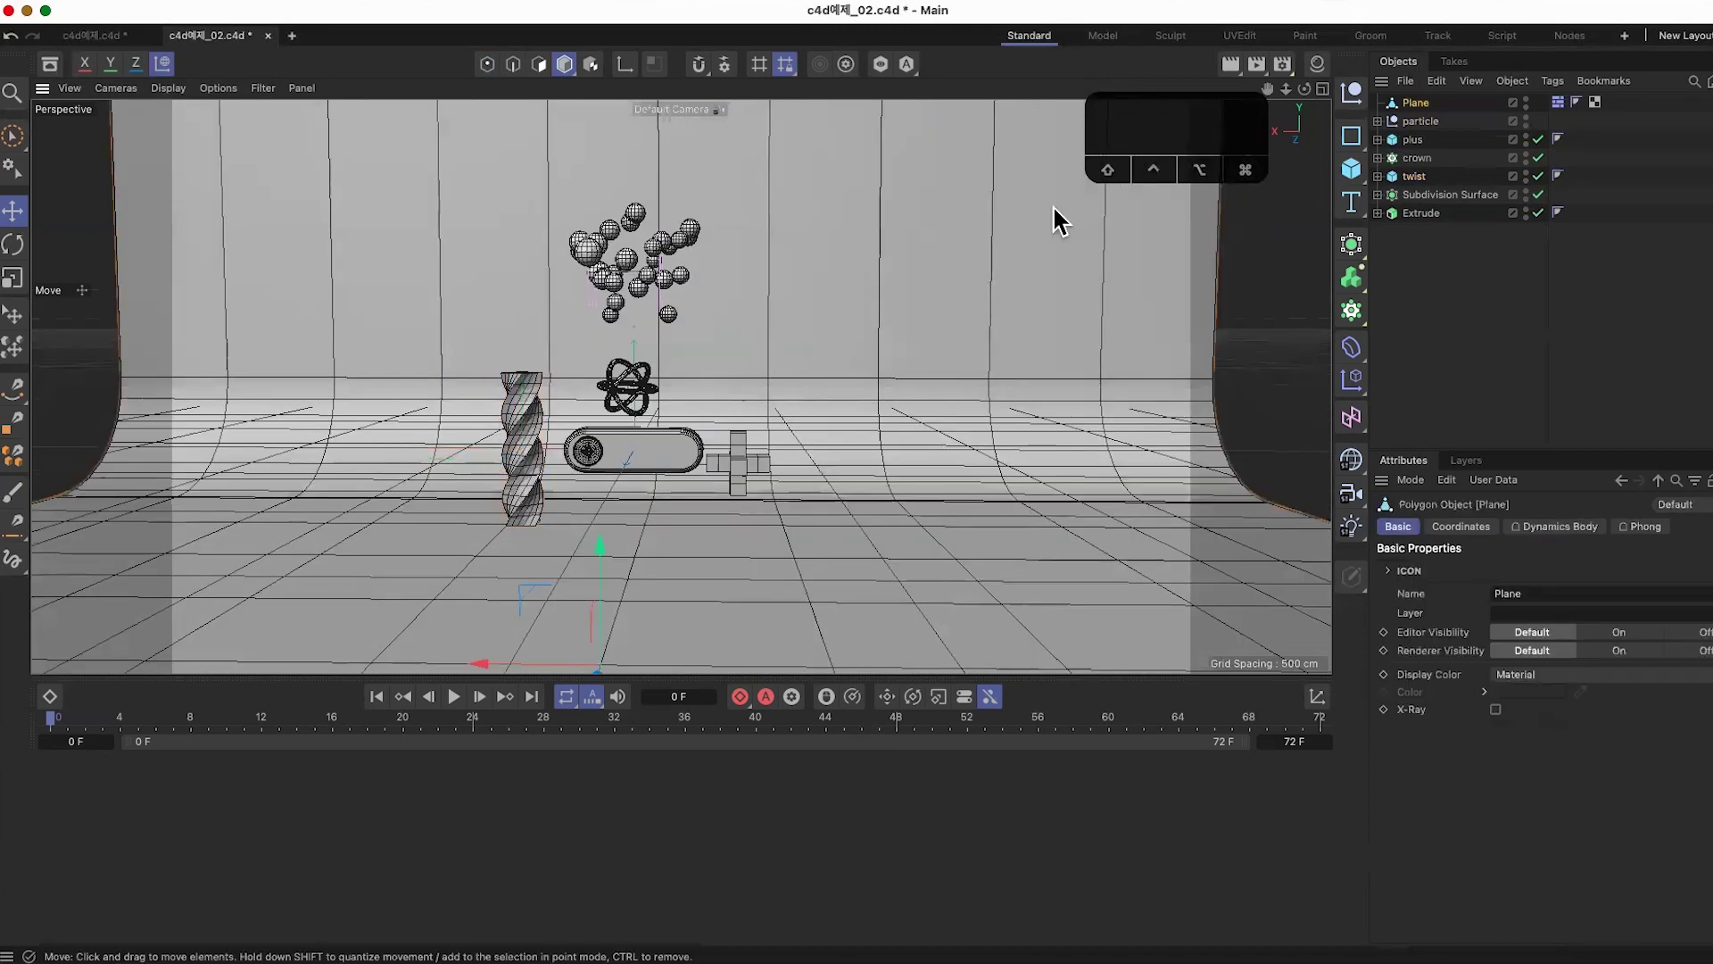
pyautogui.click(1415, 122)
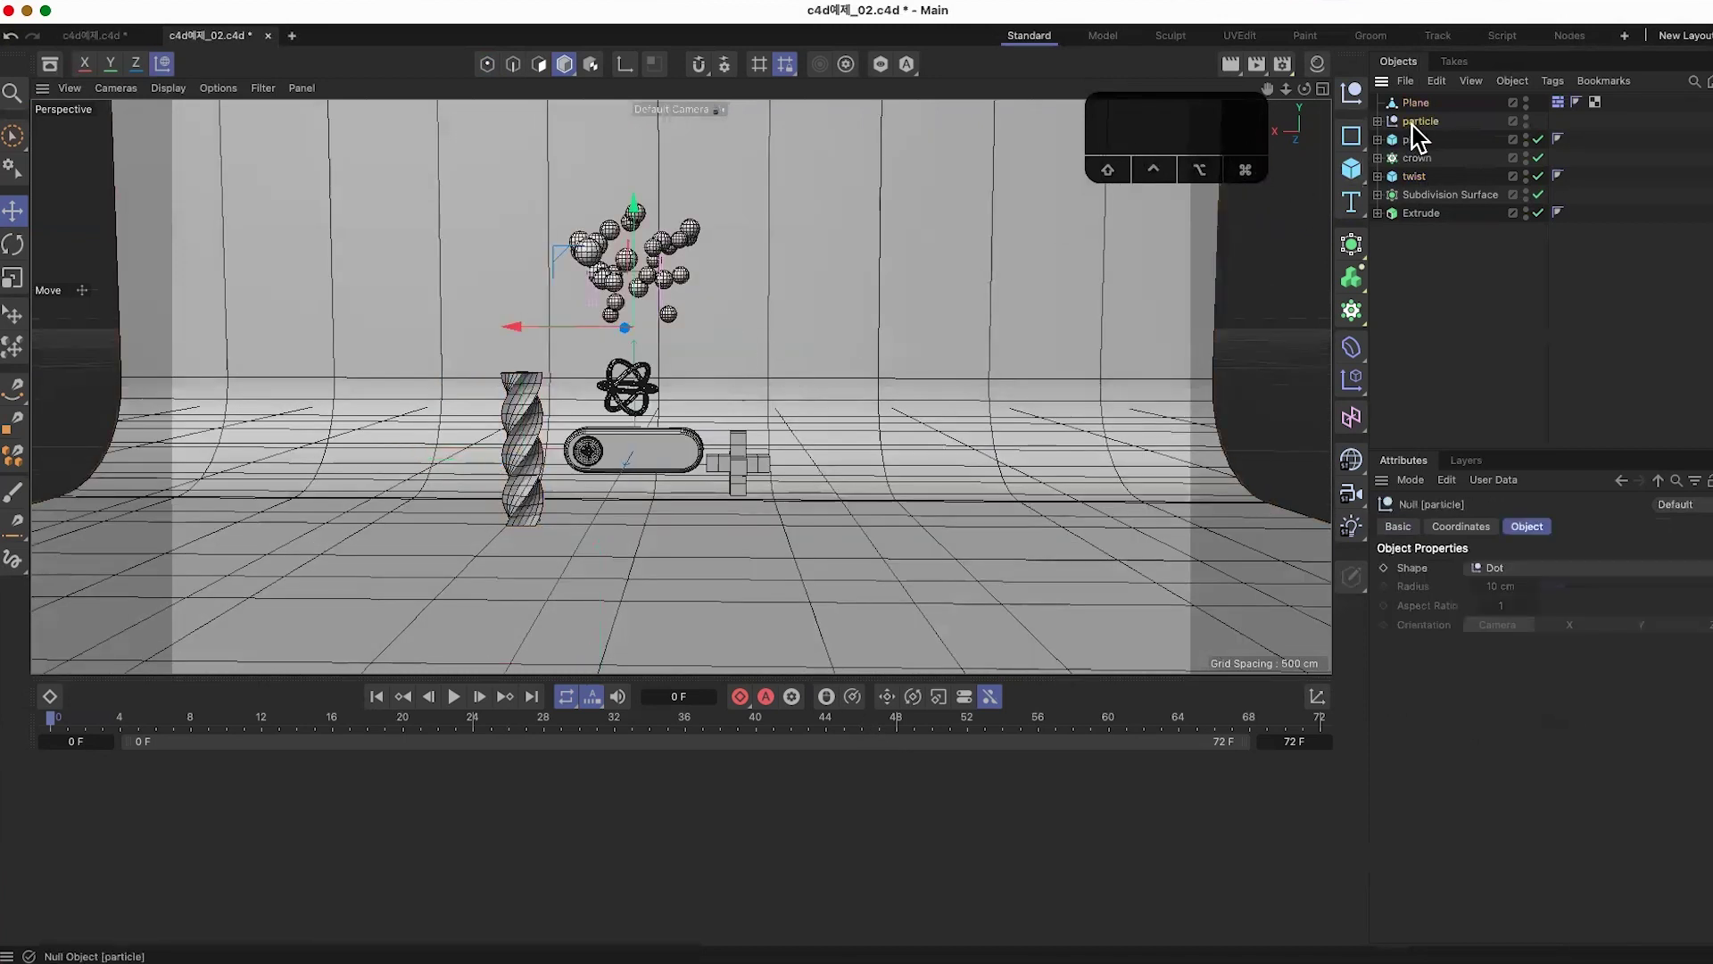
pyautogui.rightClick(1411, 126)
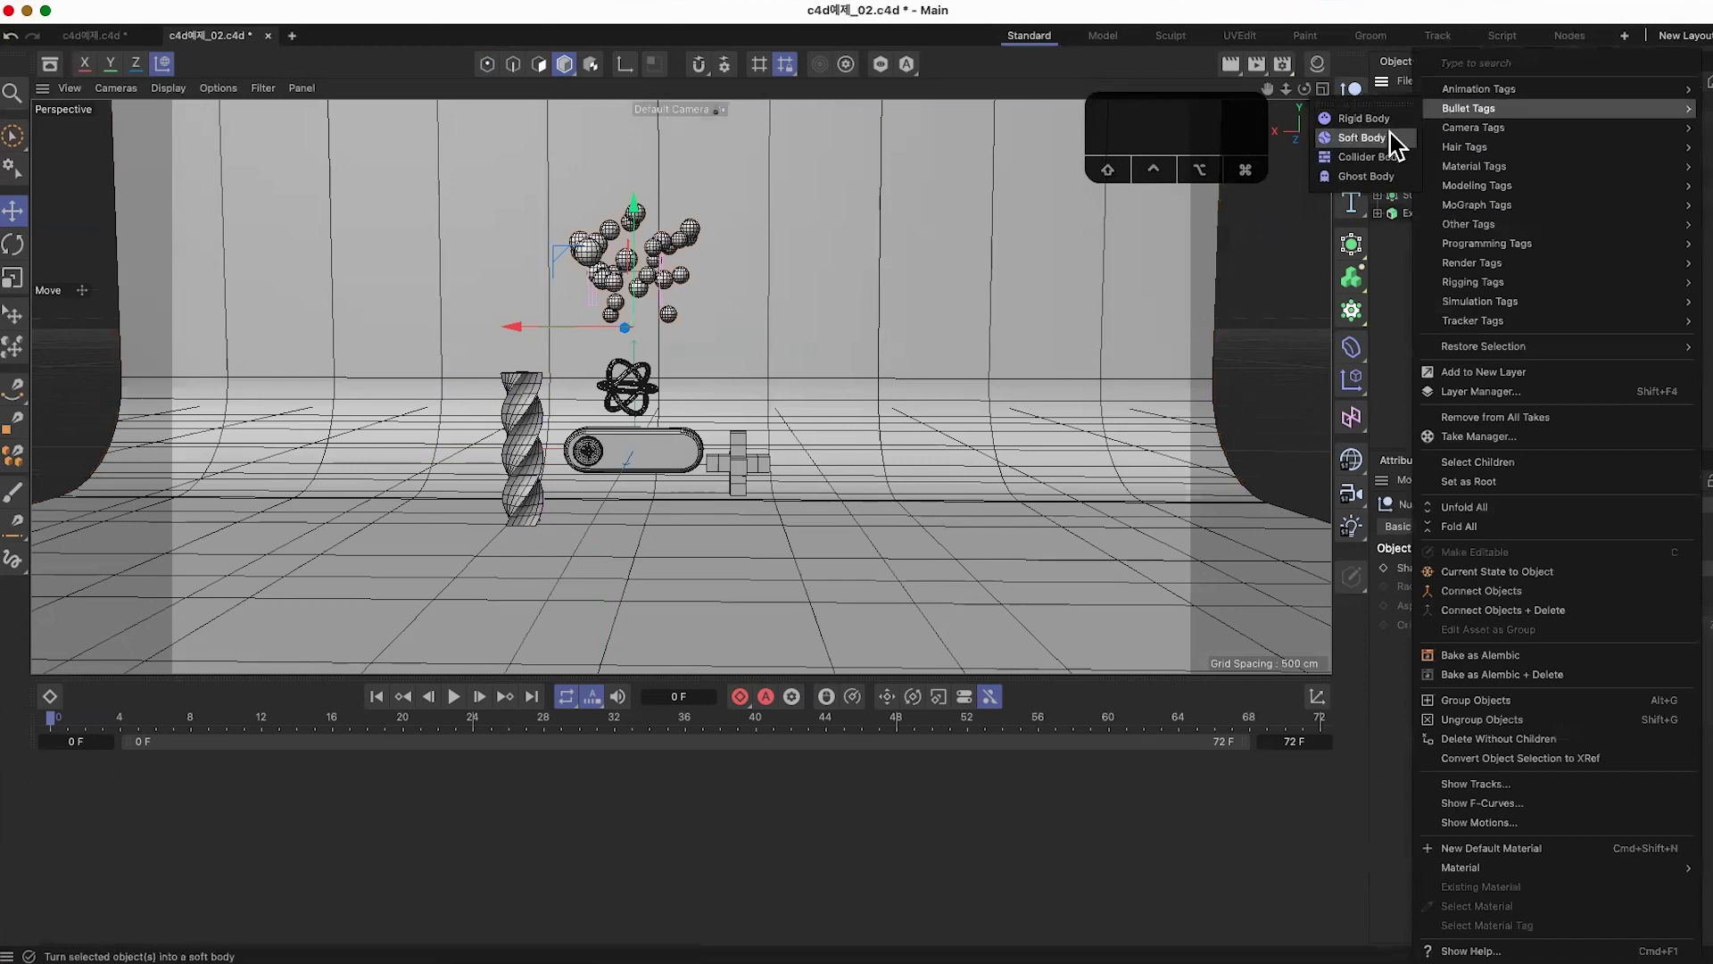
pyautogui.click(1392, 119)
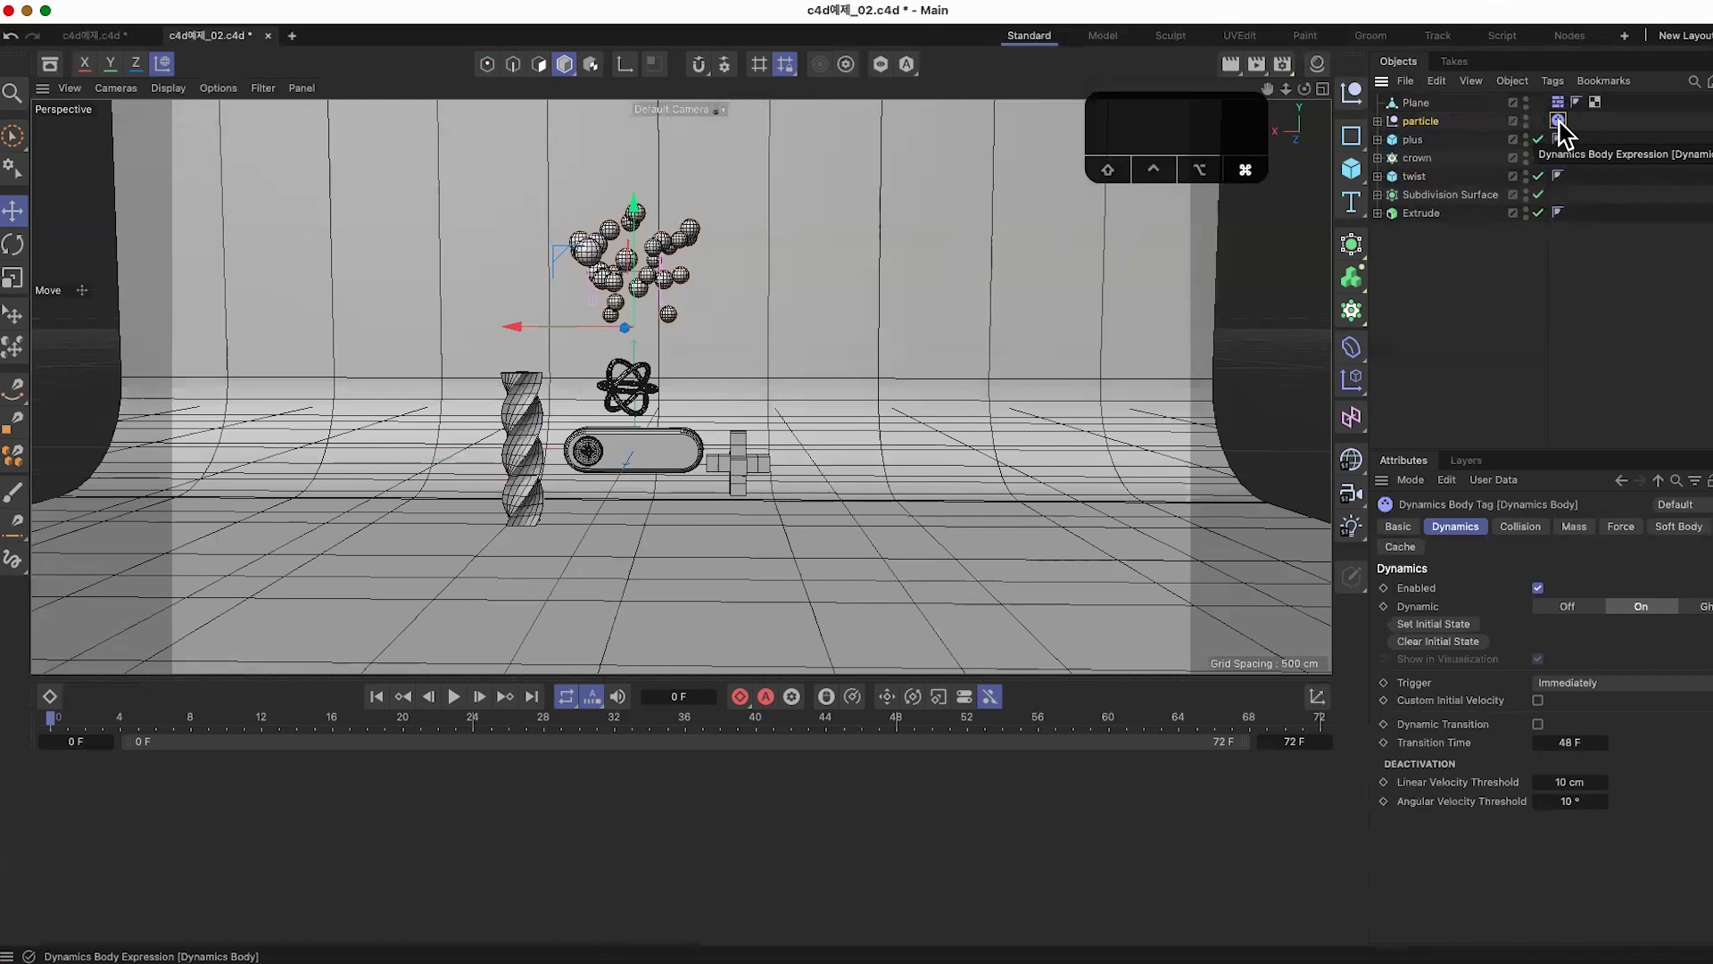
pyautogui.keyDown('super'); pyautogui.moveTo(1560, 125); pyautogui.dragTo(1577, 176); pyautogui.keyUp('super')
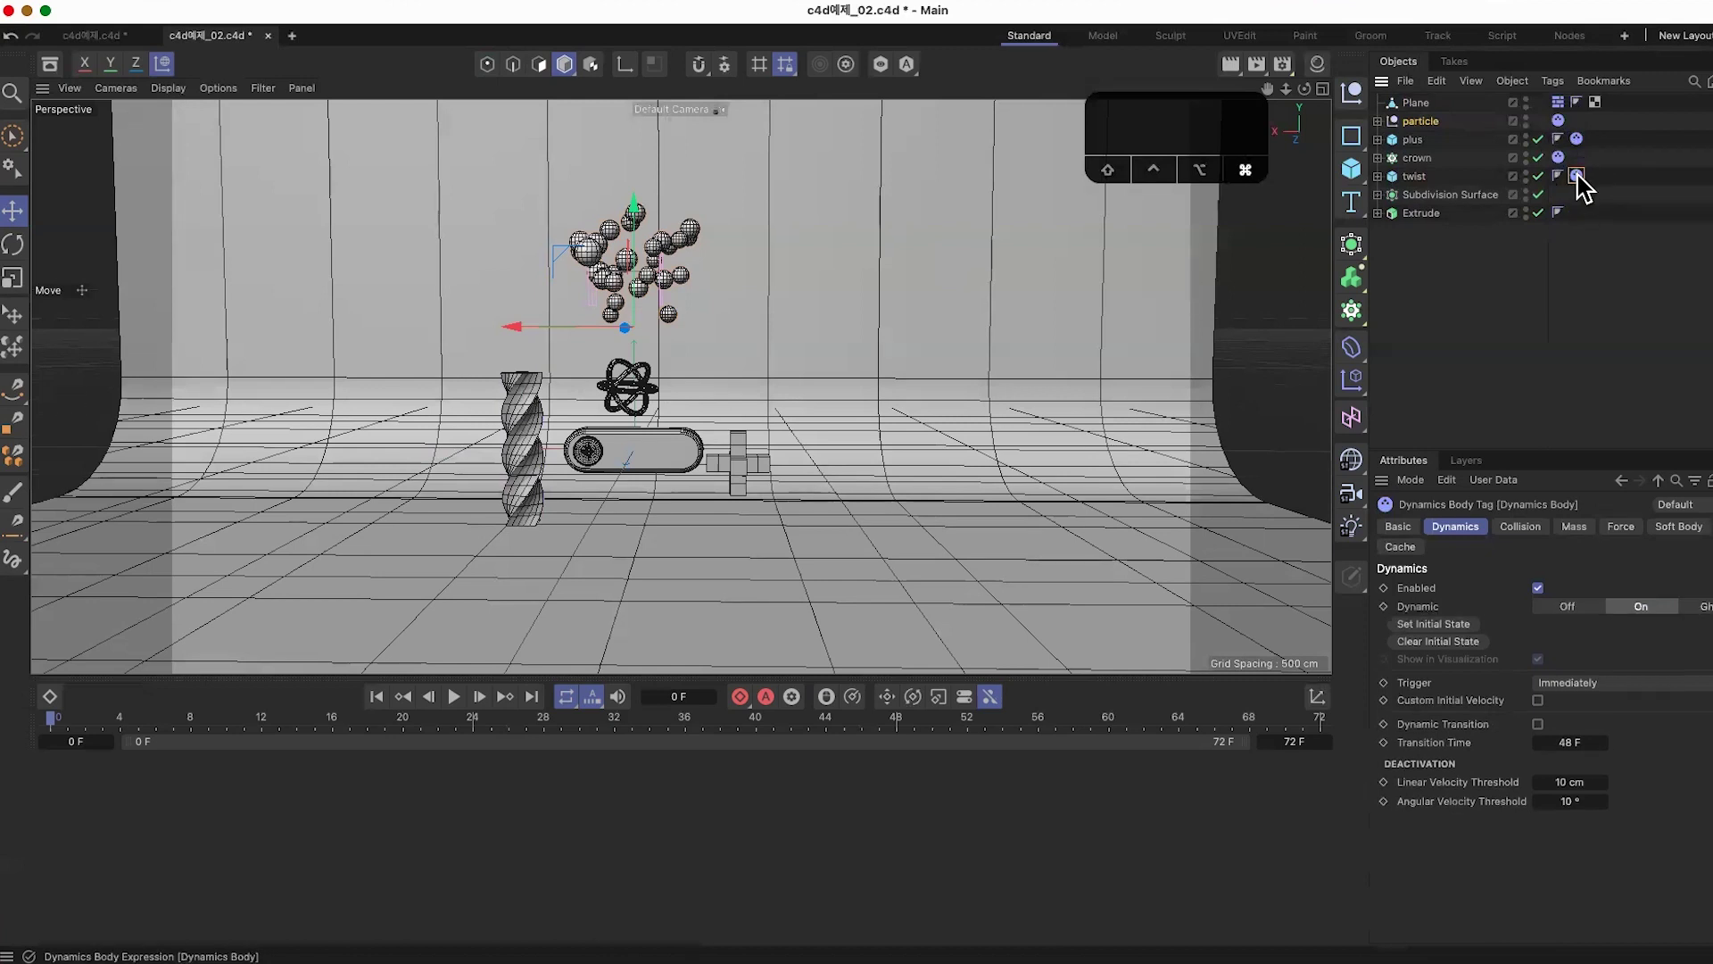
# Step: Copy the twist object's Dynamics Body tag to the Subdivision Surface and move that copy onto the Extrude object
pyautogui.click(1482, 195)
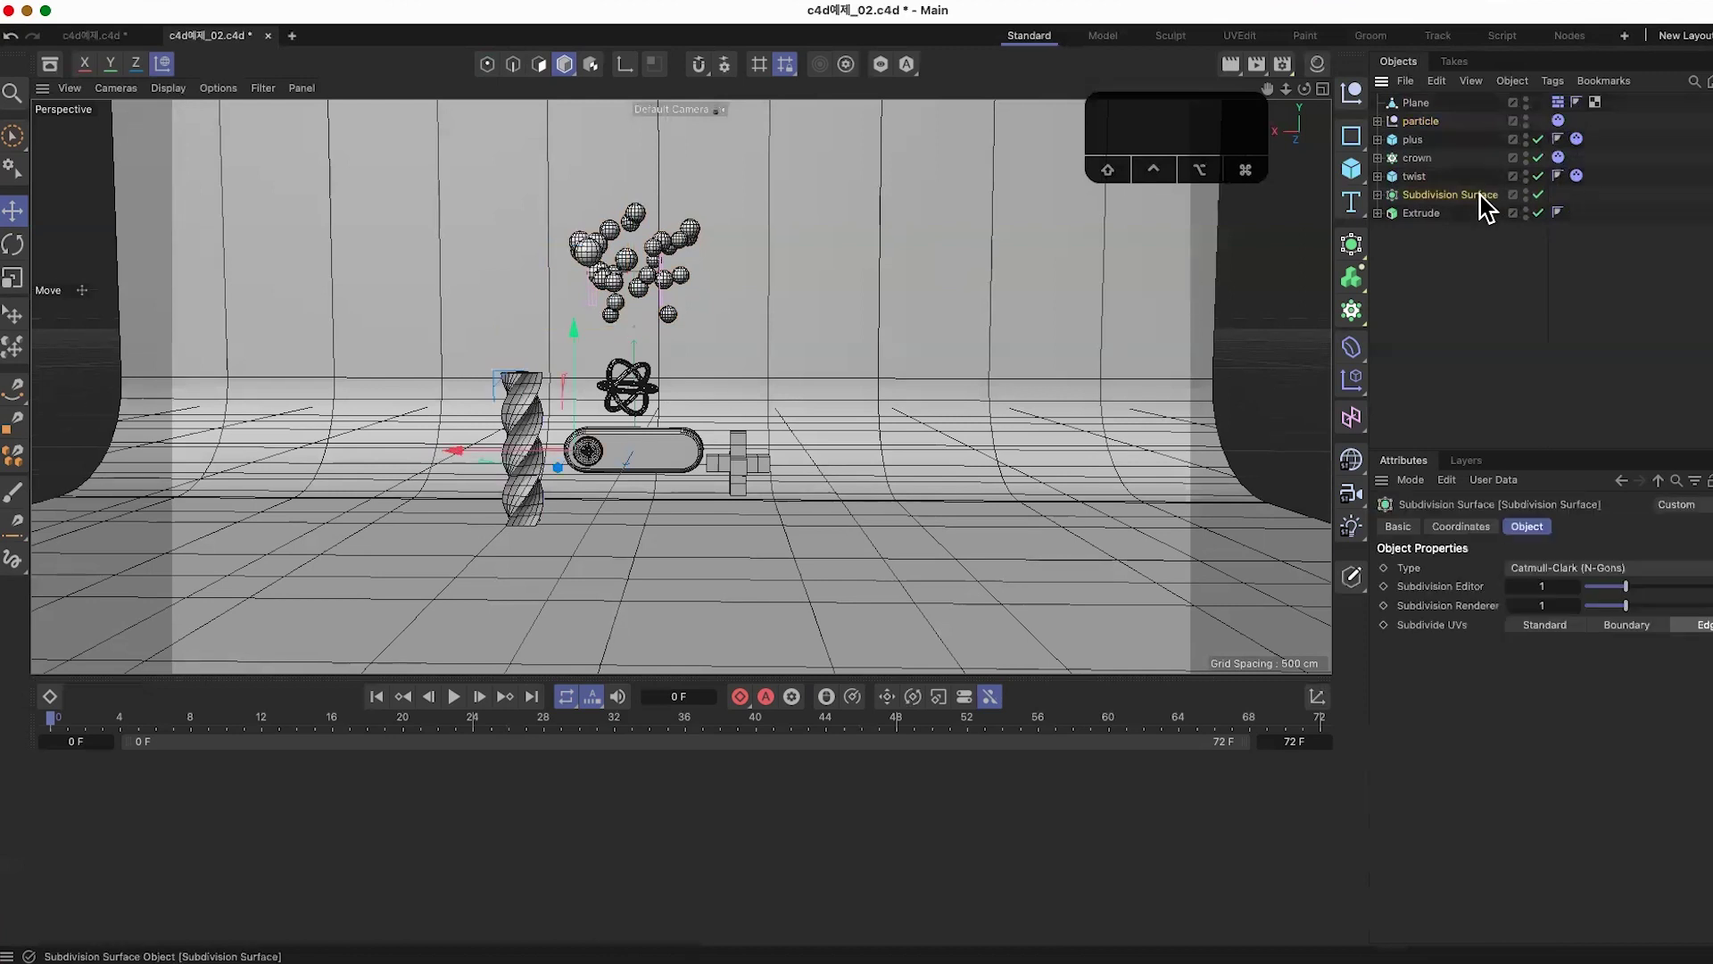
pyautogui.click(1577, 176)
pyautogui.keyDown('super'); pyautogui.moveTo(1577, 183); pyautogui.dragTo(1558, 193); pyautogui.keyUp('super')
pyautogui.click(1408, 197)
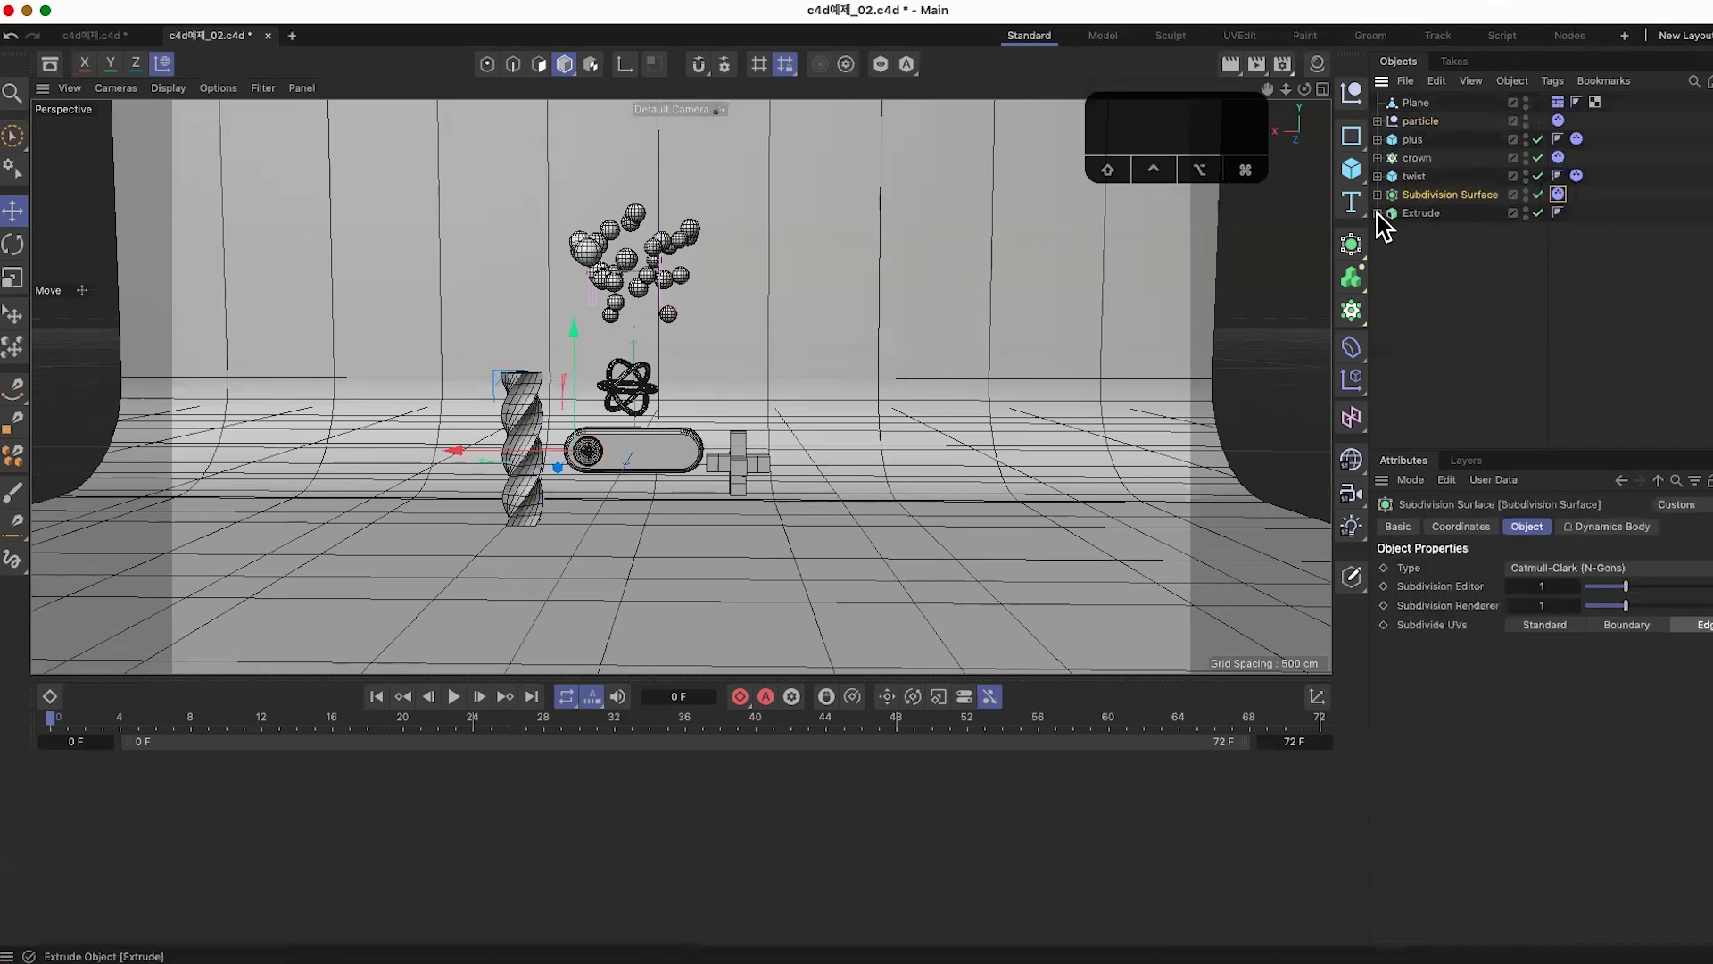
pyautogui.click(1420, 216)
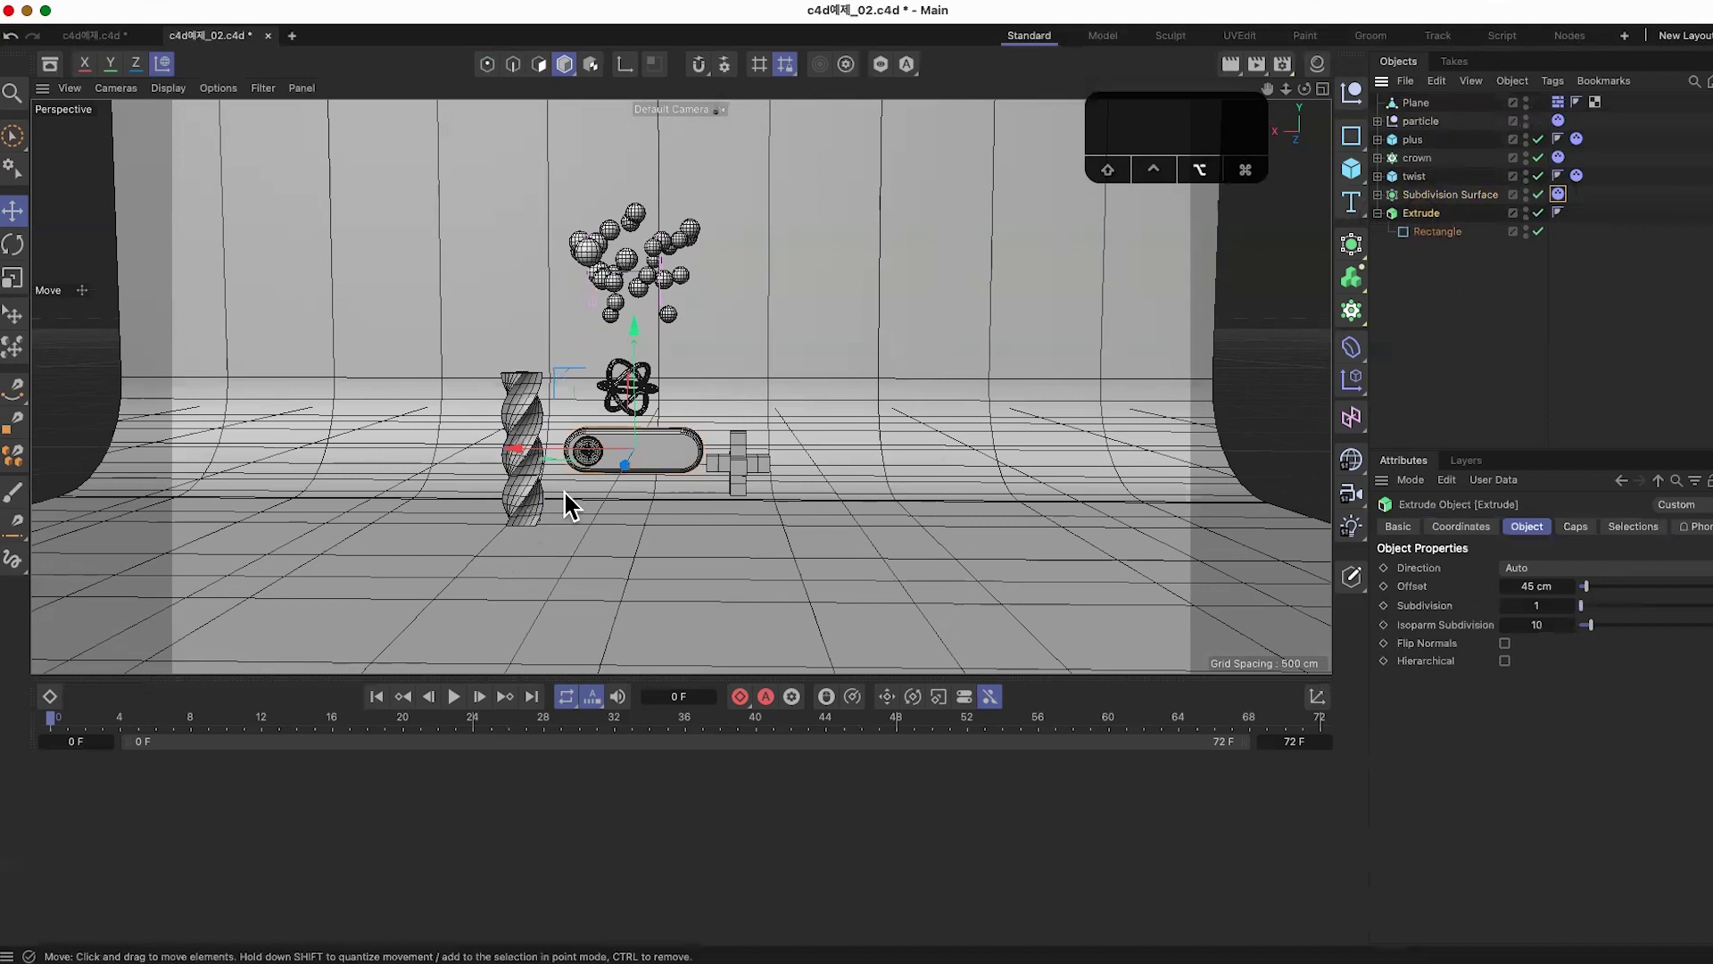
pyautogui.moveTo(1558, 193); pyautogui.dragTo(1578, 215)
pyautogui.click(1437, 216)
# Step: Try sliding the Subdivision Surface knob along X inside the button body, and undo the move
pyautogui.scroll(4, 682, 500)
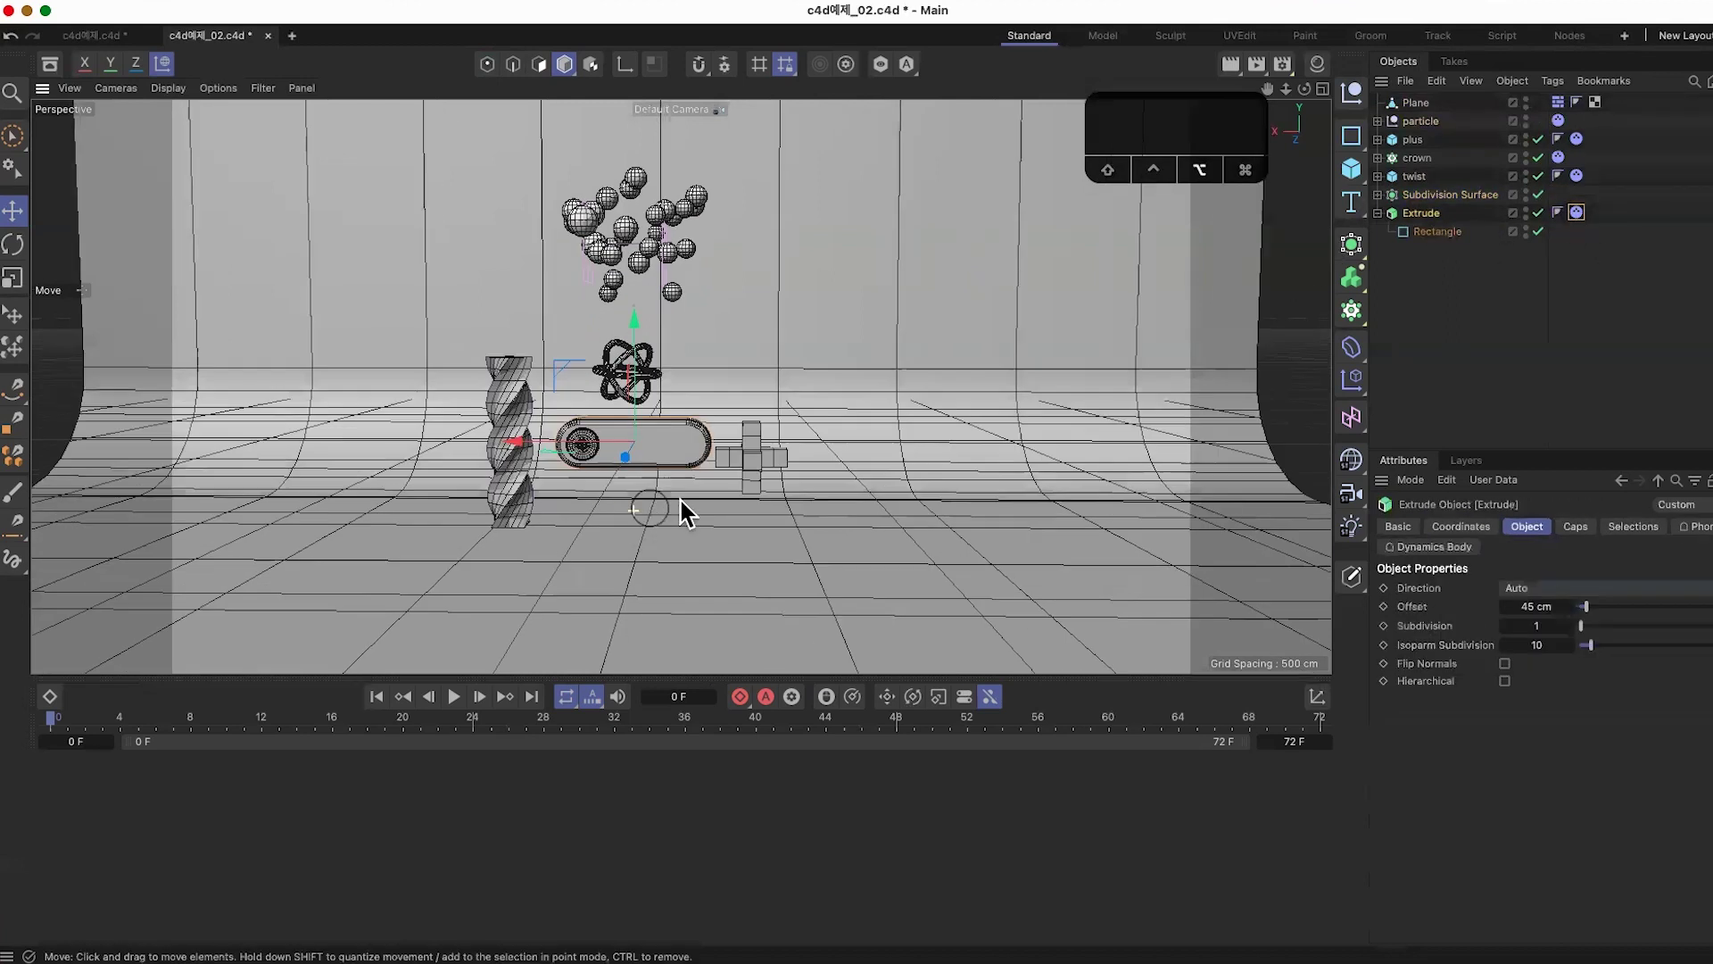
pyautogui.click(1445, 195)
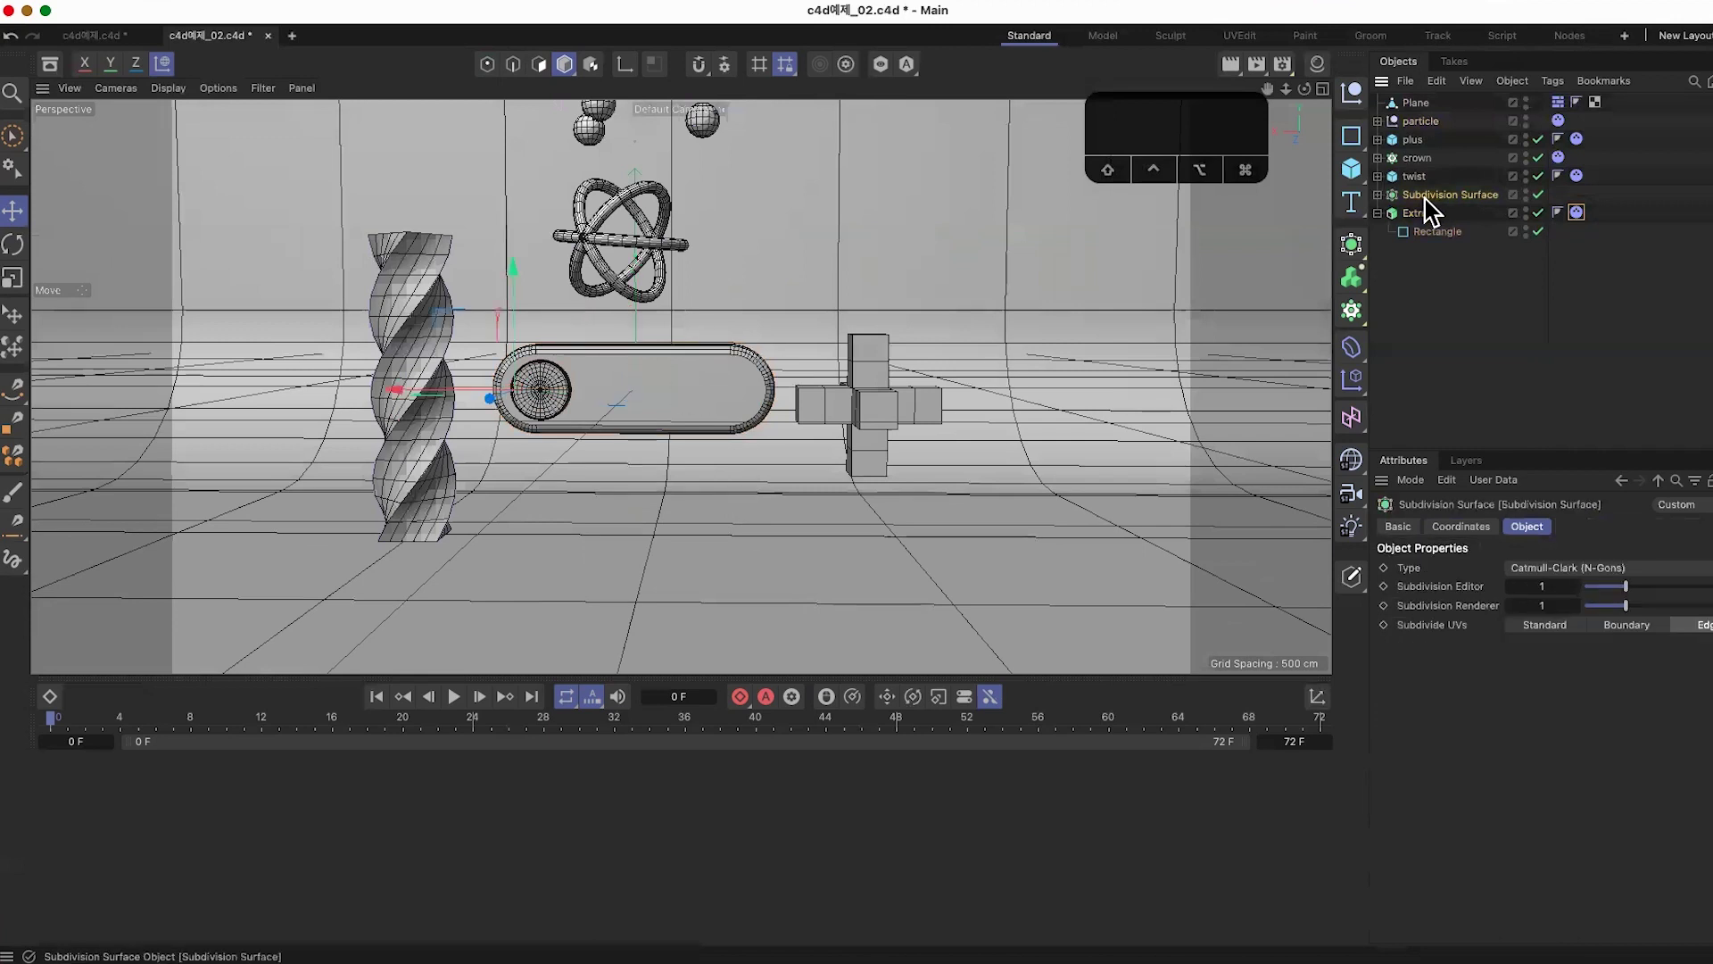
pyautogui.moveTo(391, 388); pyautogui.dragTo(436, 389)
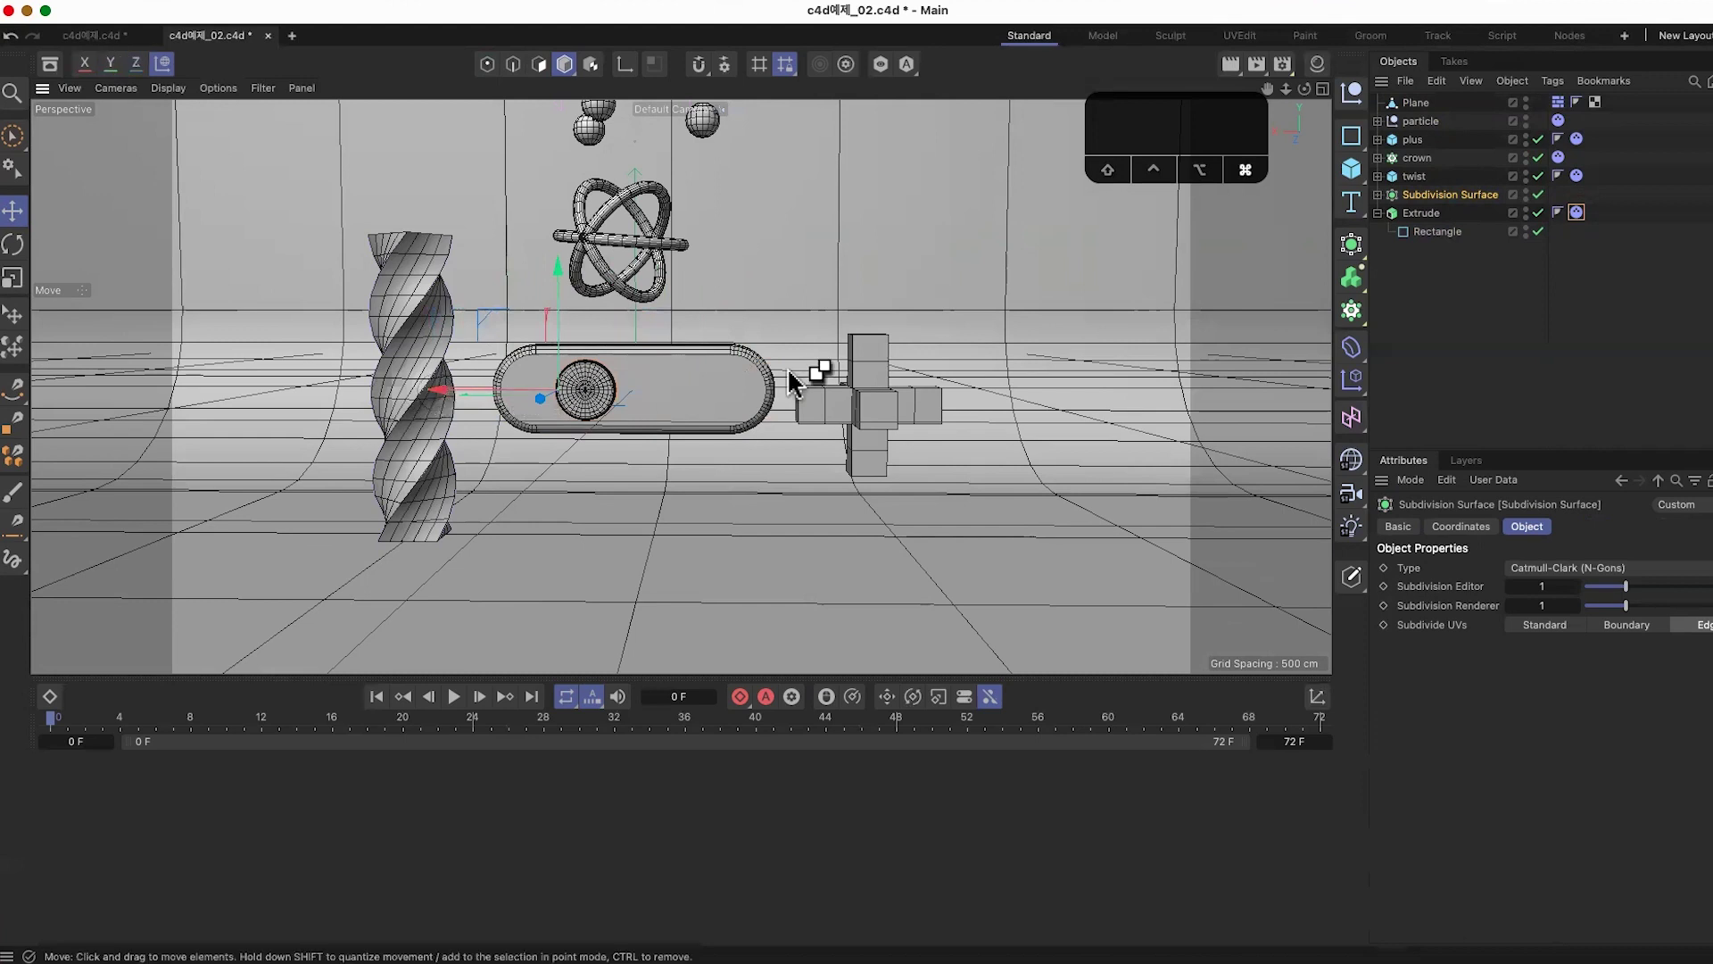
pyautogui.press('super+z')
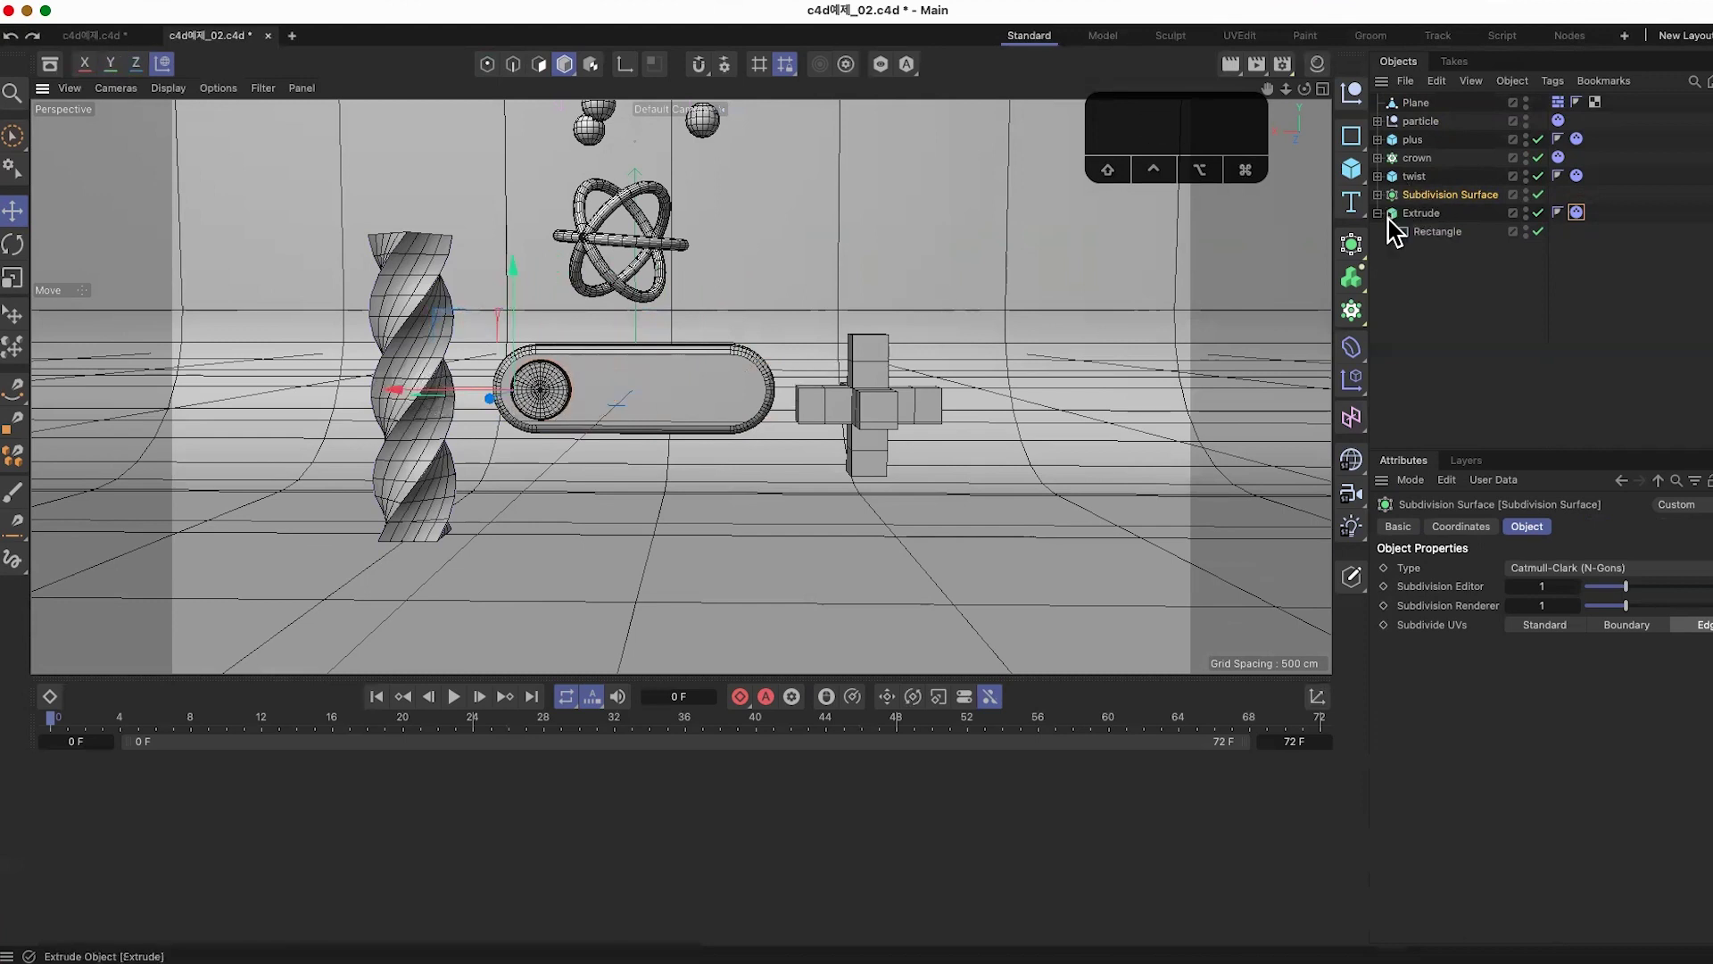
# Step: Nest the Subdivision Surface knob inside the Extrude object, ordered below the Rectangle spline
pyautogui.click(1404, 216)
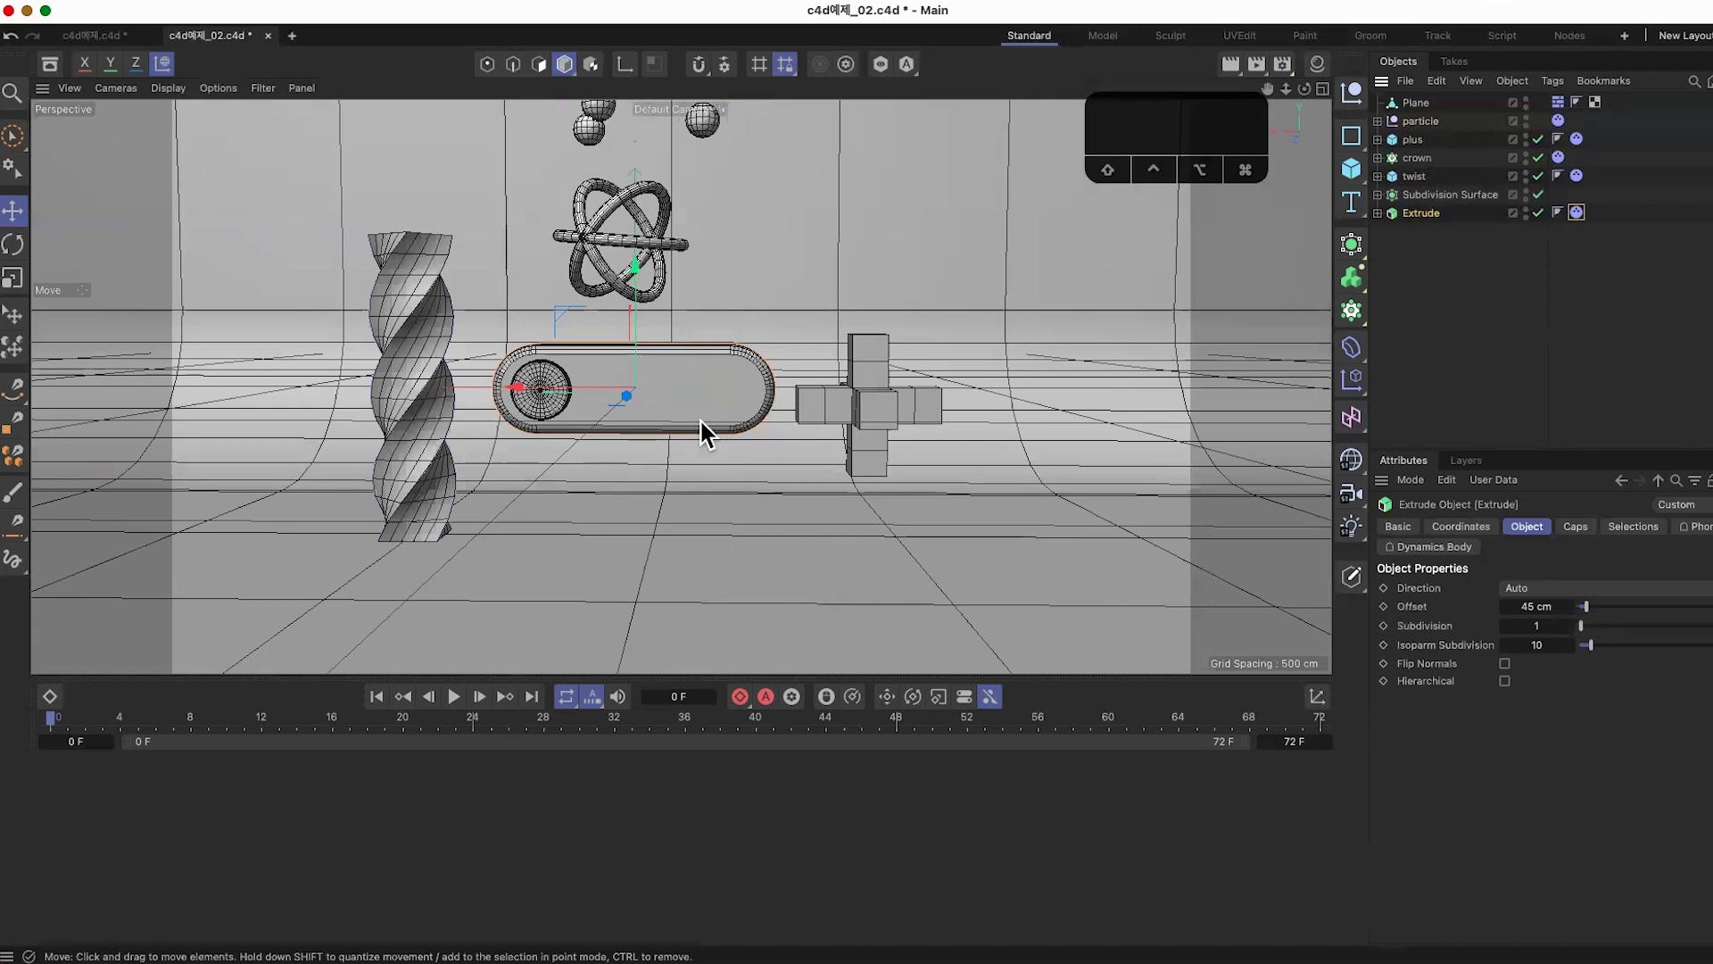
pyautogui.moveTo(1420, 202); pyautogui.dragTo(1407, 214)
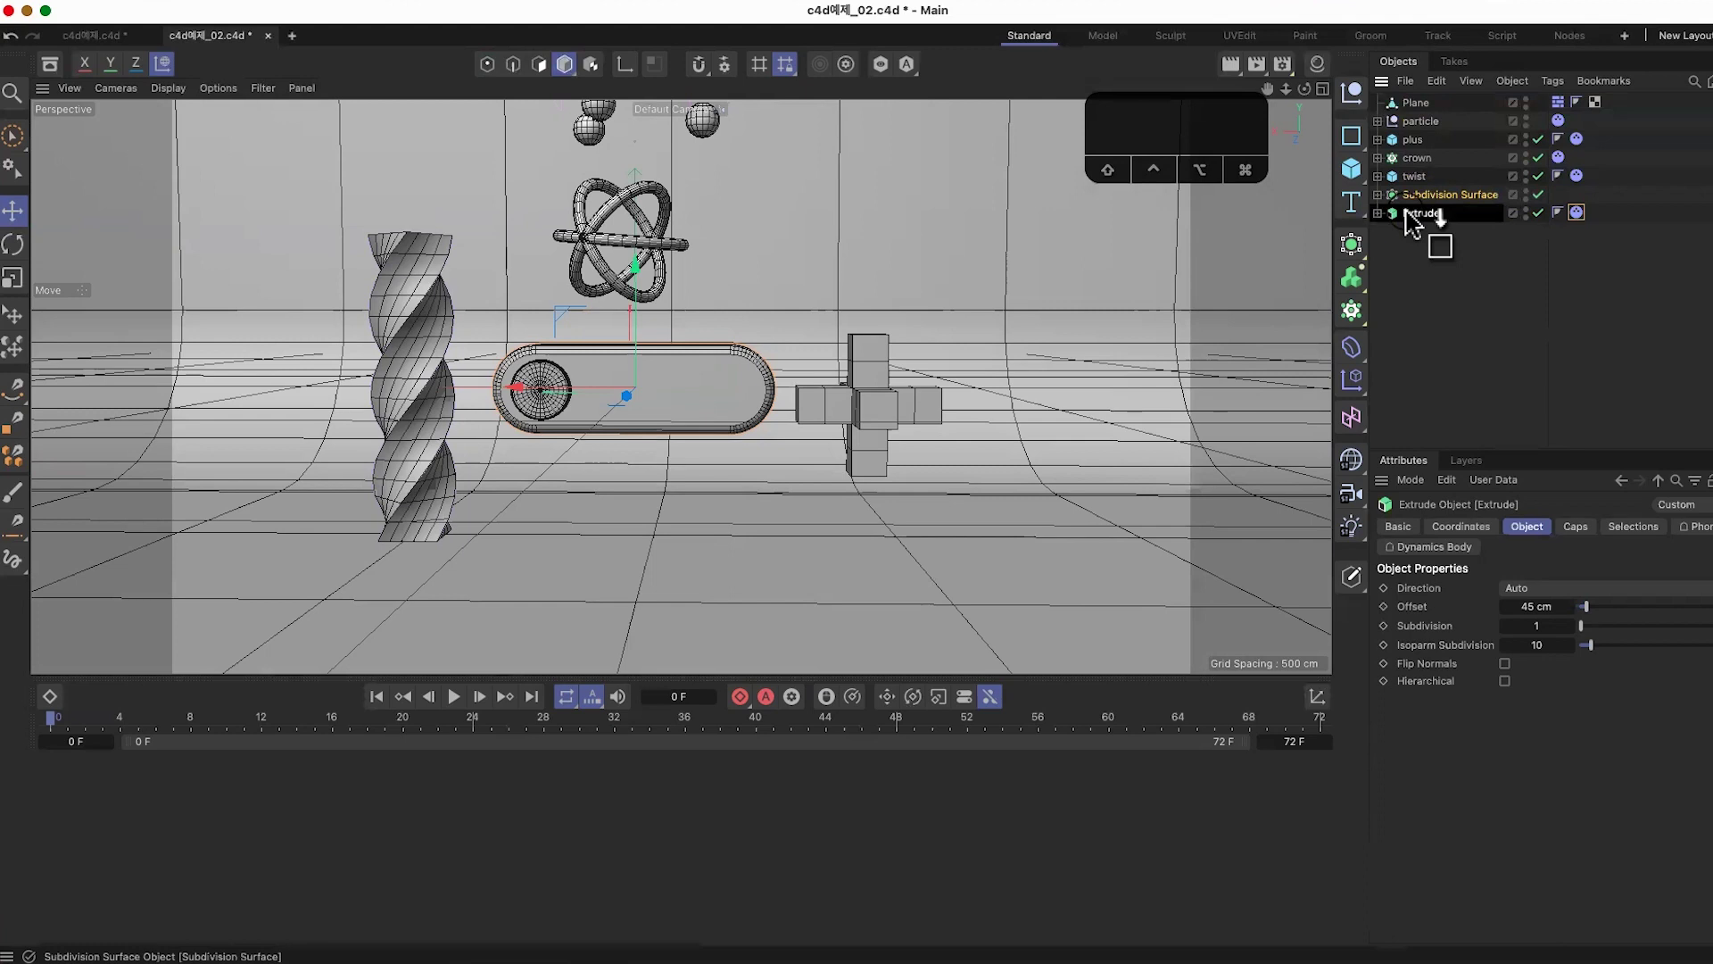
pyautogui.moveTo(1410, 221); pyautogui.dragTo(1451, 223)
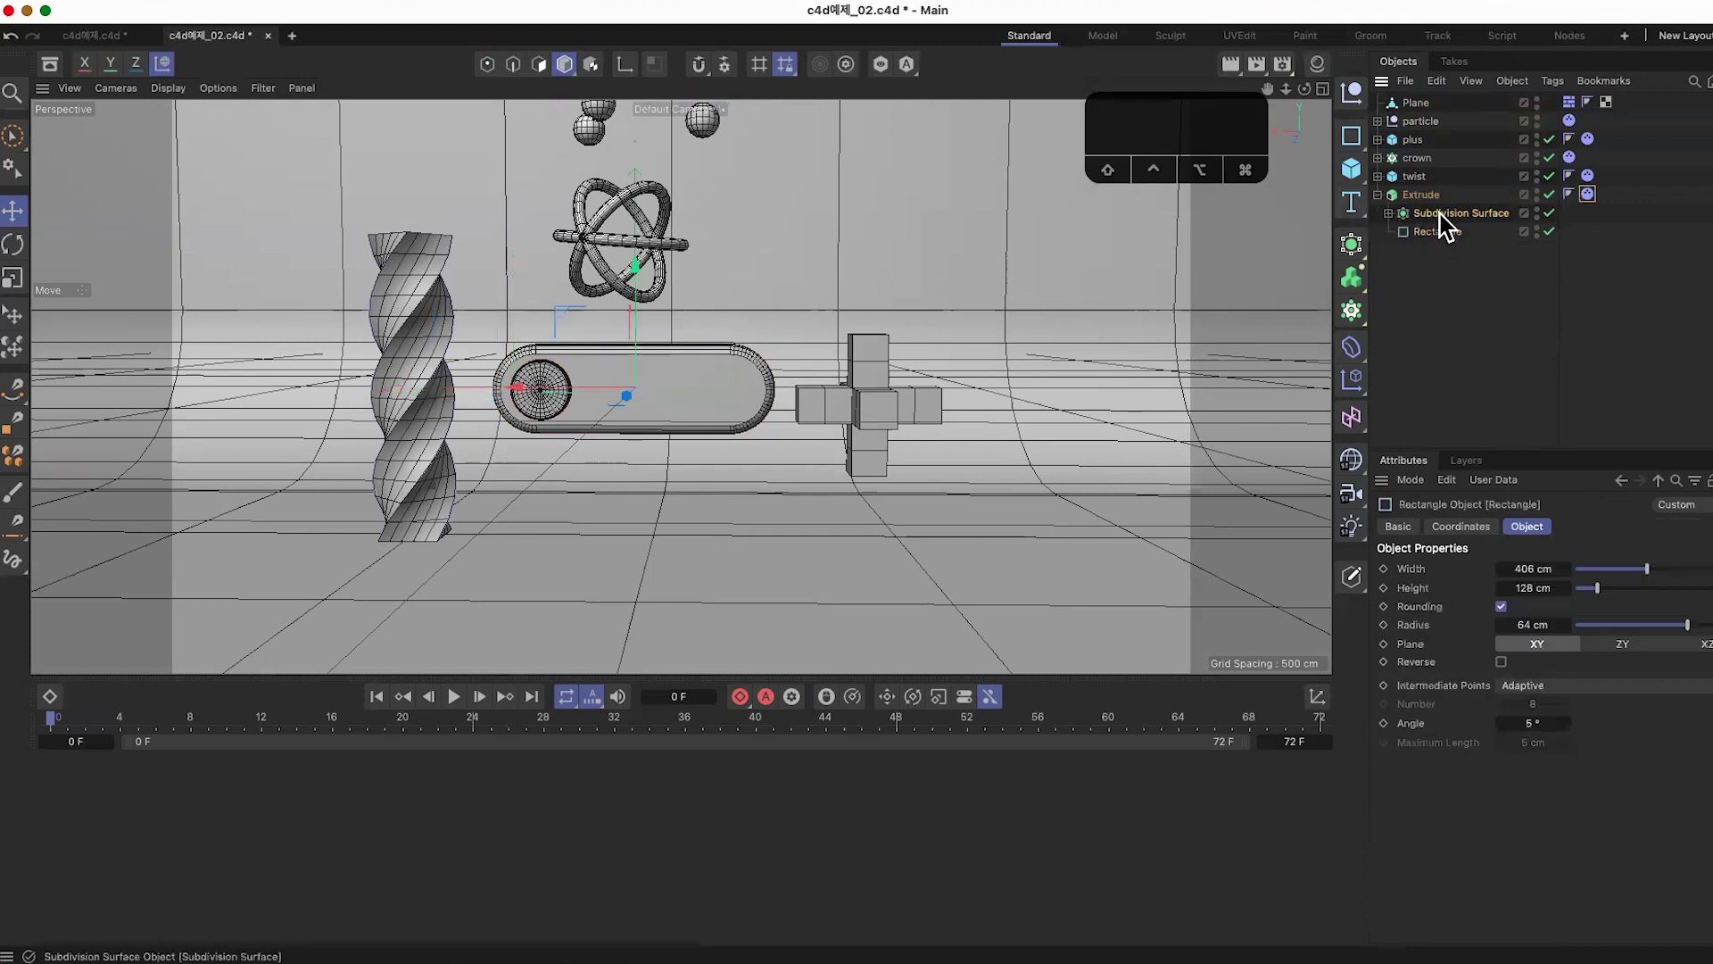
pyautogui.moveTo(1434, 234); pyautogui.dragTo(1426, 211)
pyautogui.click(1437, 232)
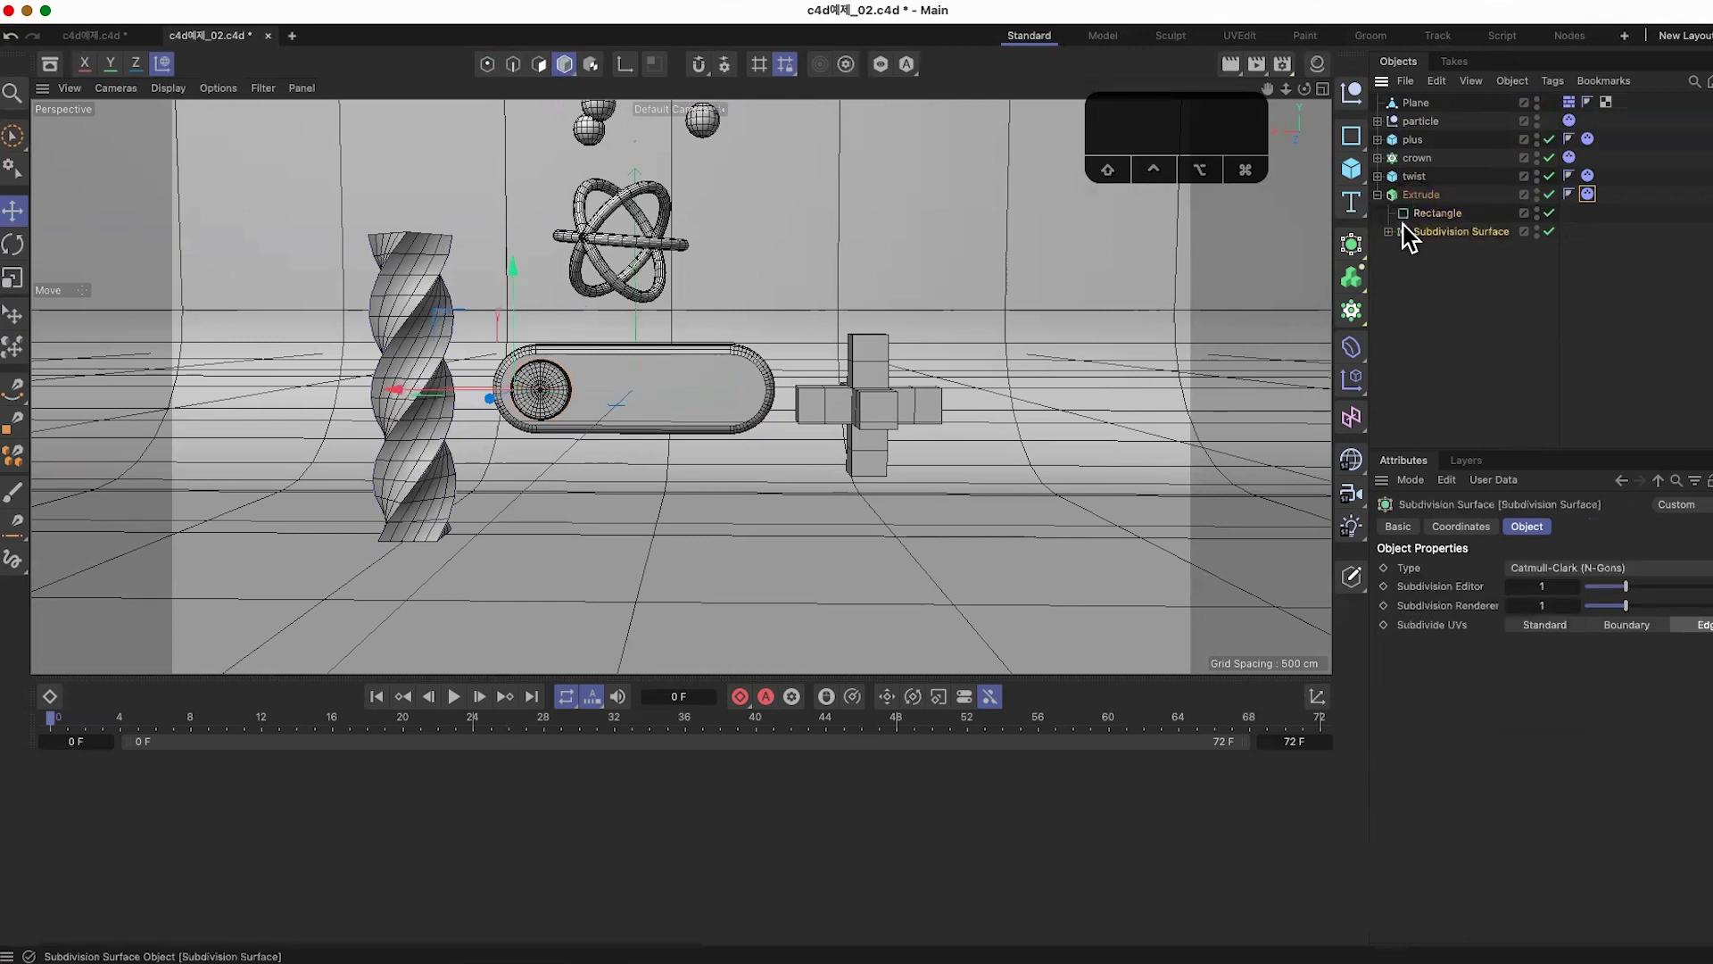
pyautogui.click(1378, 194)
pyautogui.click(1419, 194)
pyautogui.keyDown('alt'); pyautogui.moveTo(703, 401); pyautogui.dragTo(703, 410); pyautogui.keyUp('alt')
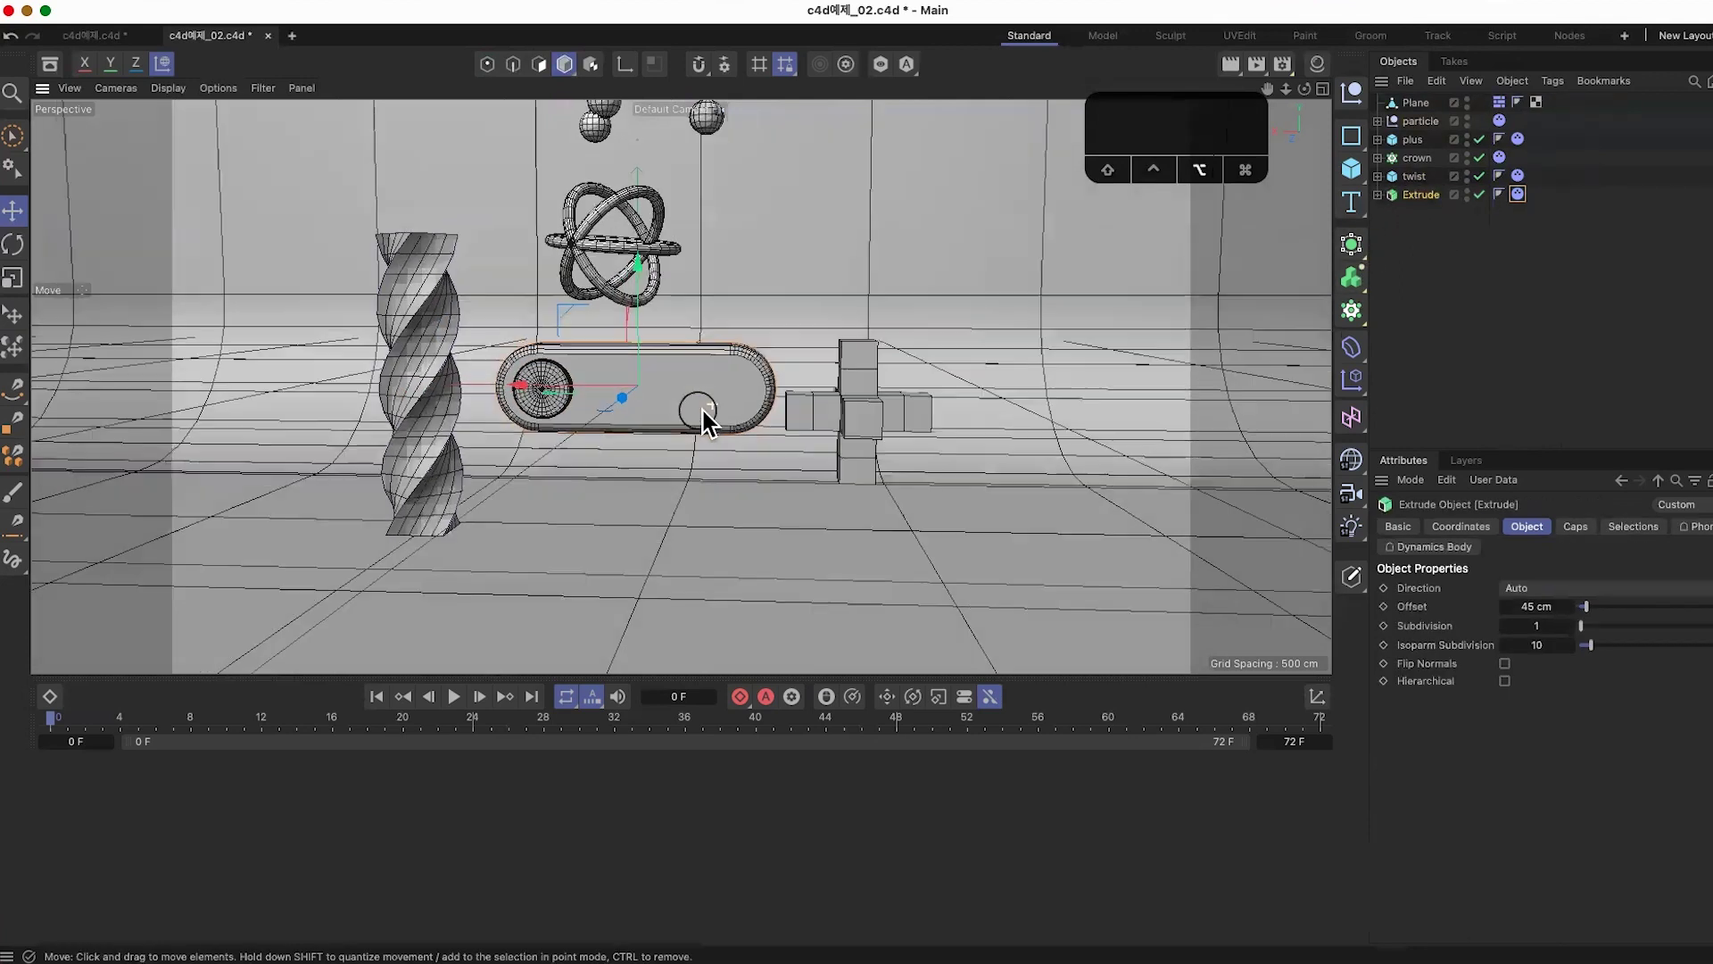
# Step: Rename the Extrude object as "button" and save the project
pyautogui.doubleClick(1421, 195)
pyautogui.write('buttonw')
pyautogui.press('BackSpace')
pyautogui.press('Return')
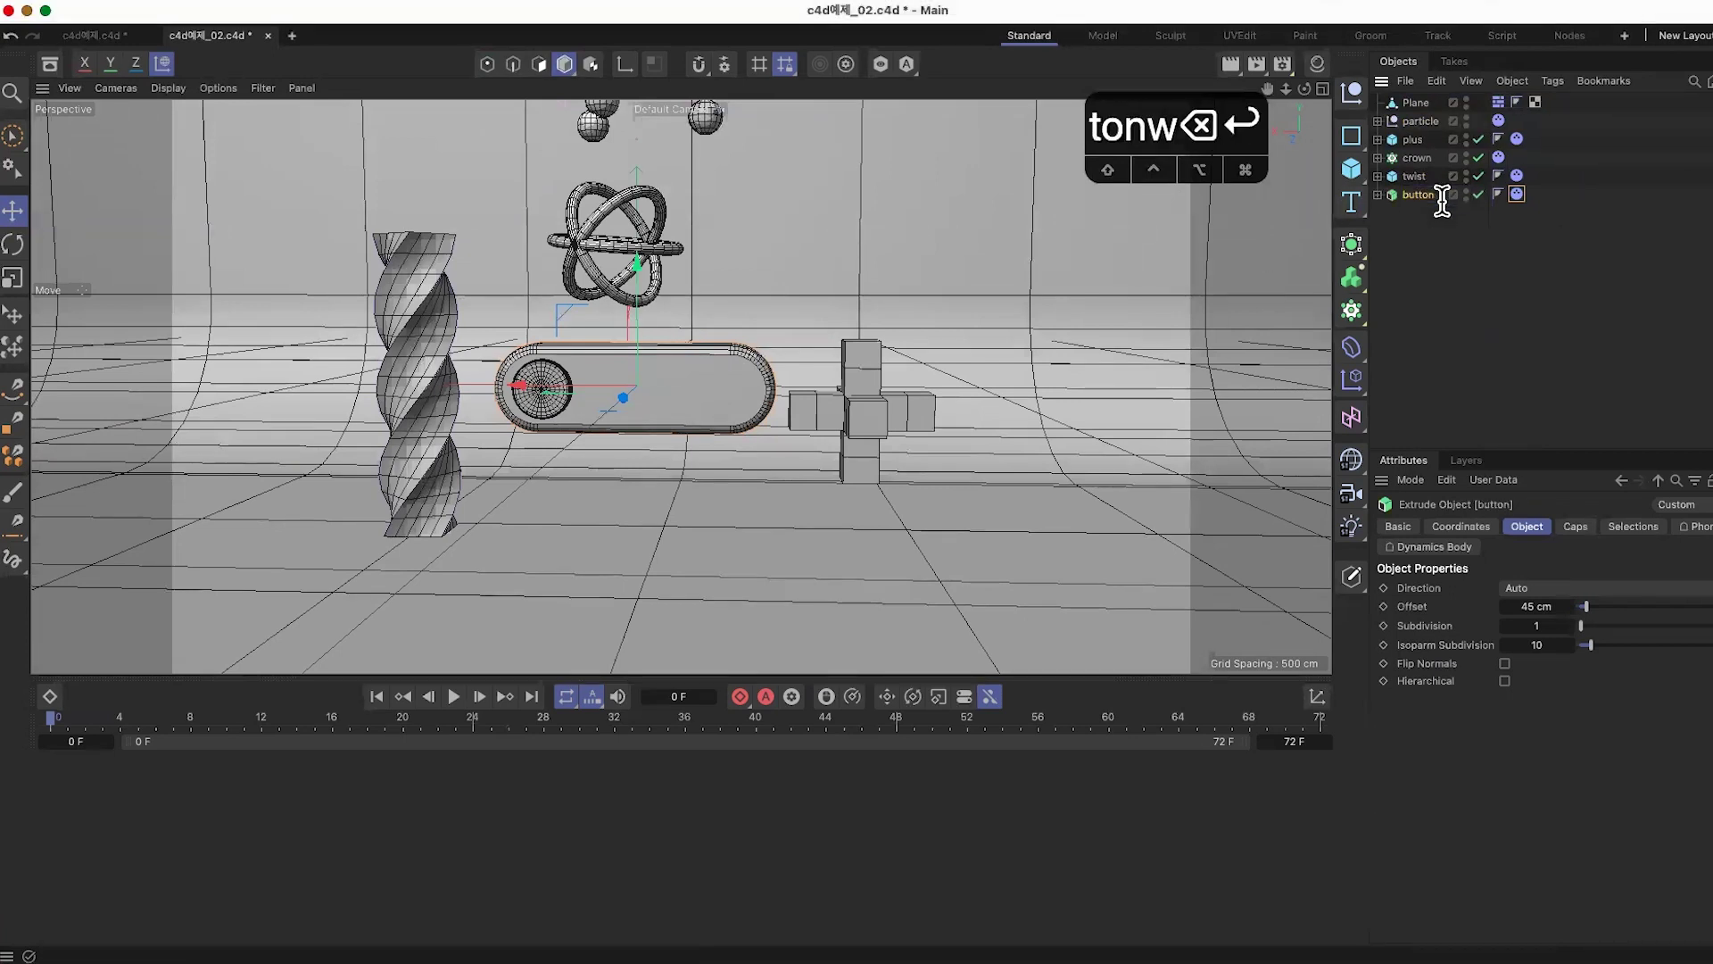
pyautogui.press('super+s')
# Step: Play the dynamics simulation to check how all the objects fall onto the backdrop, and pause it
pyautogui.keyDown('alt'); pyautogui.moveTo(813, 401); pyautogui.dragTo(596, 457); pyautogui.keyUp('alt')
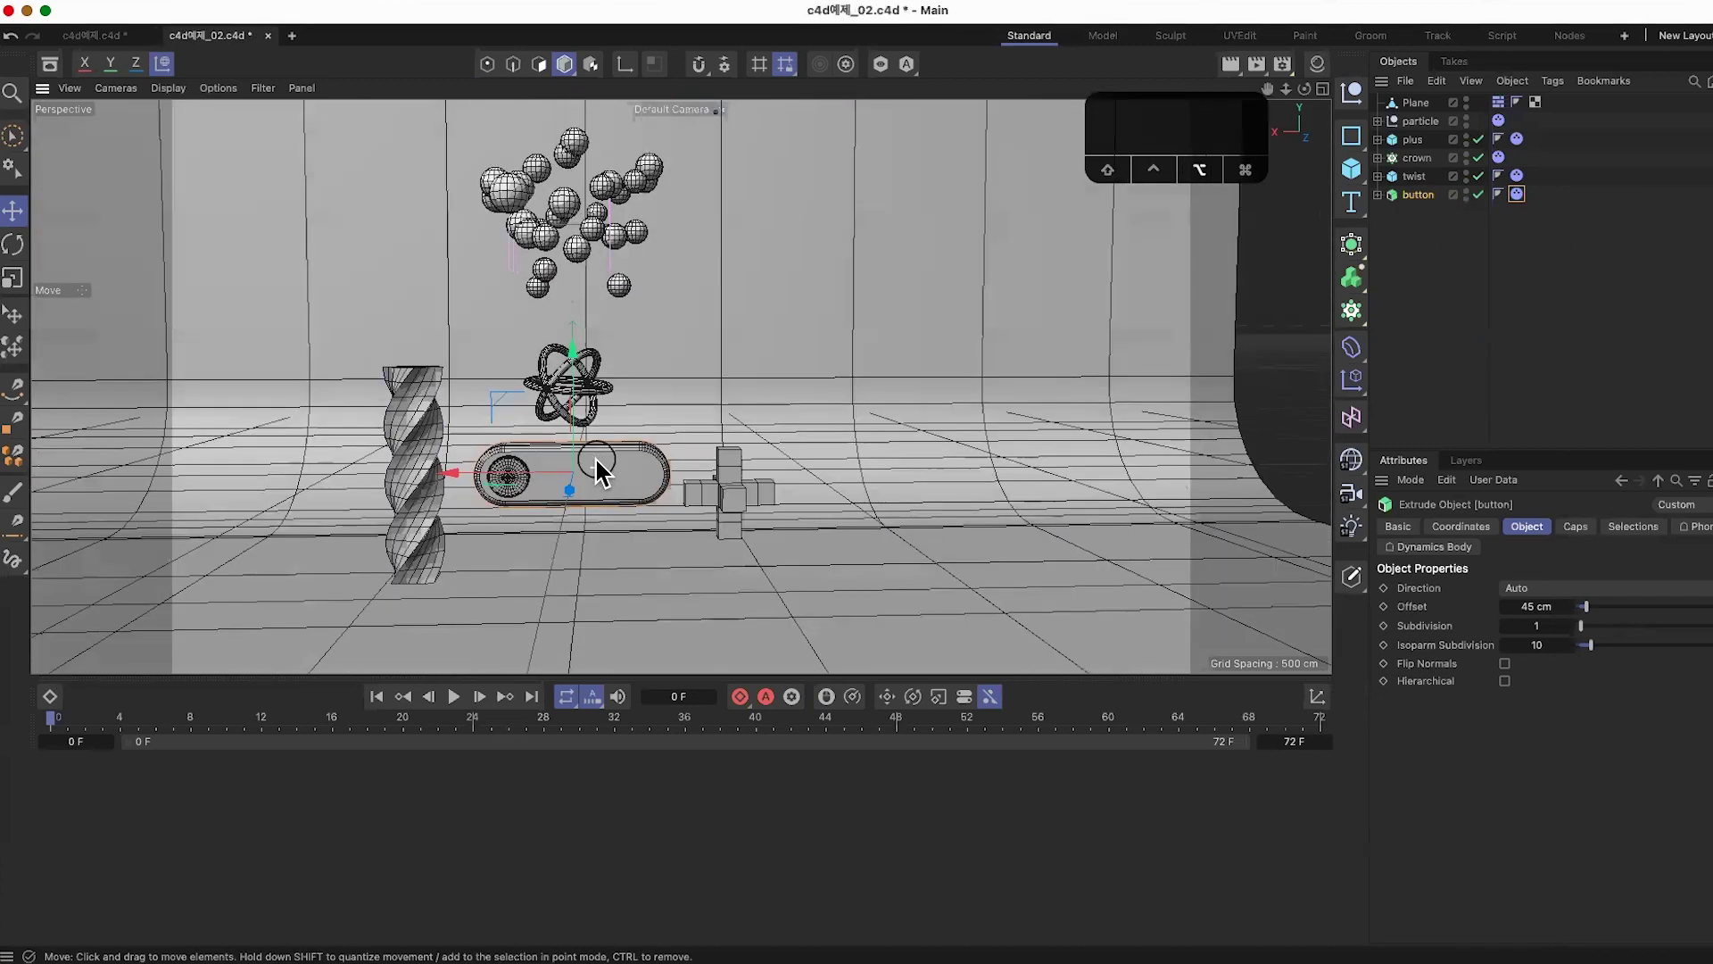
pyautogui.click(455, 697)
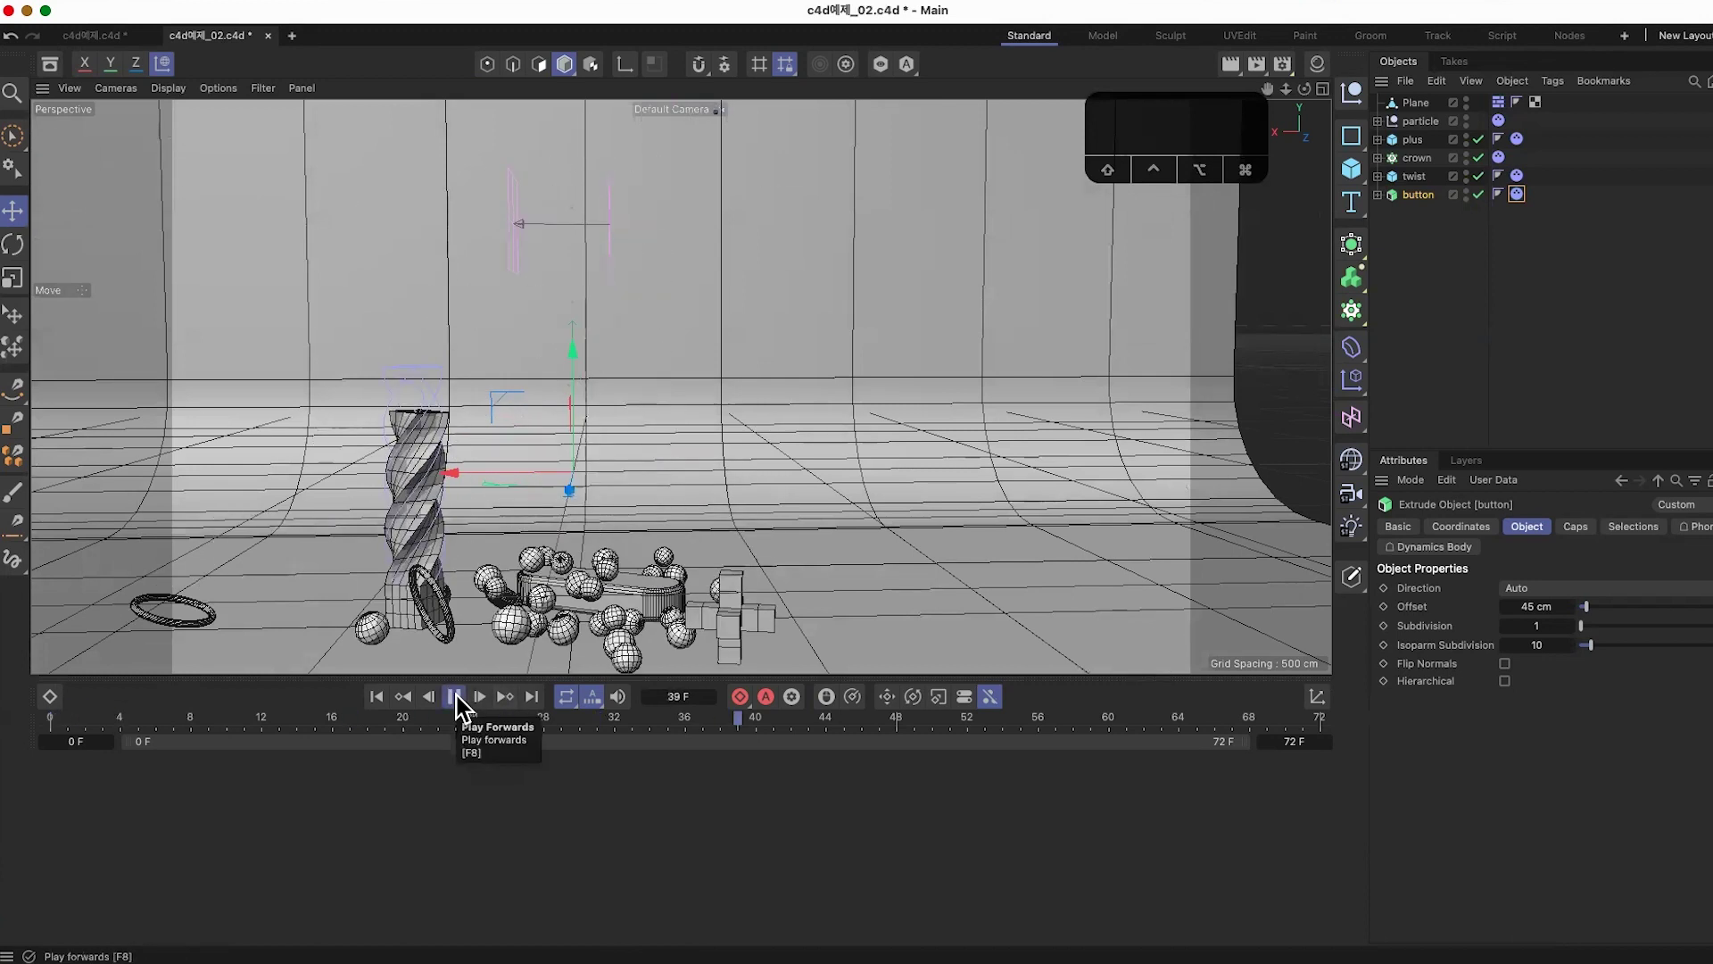
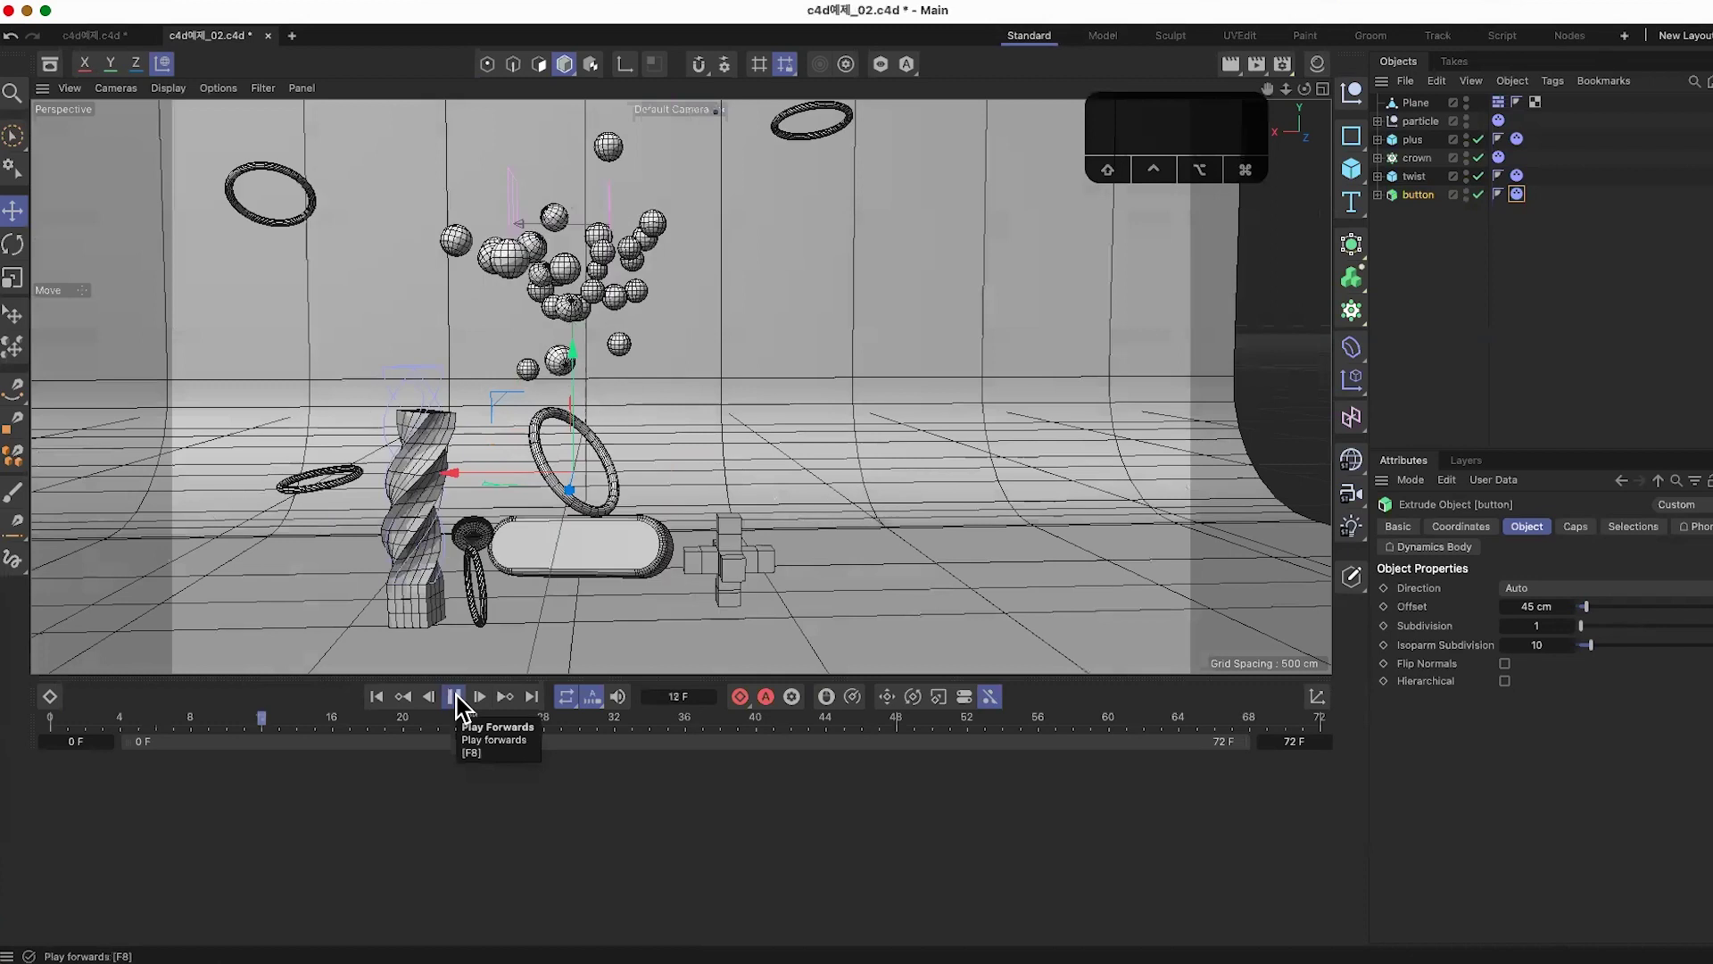
pyautogui.click(455, 698)
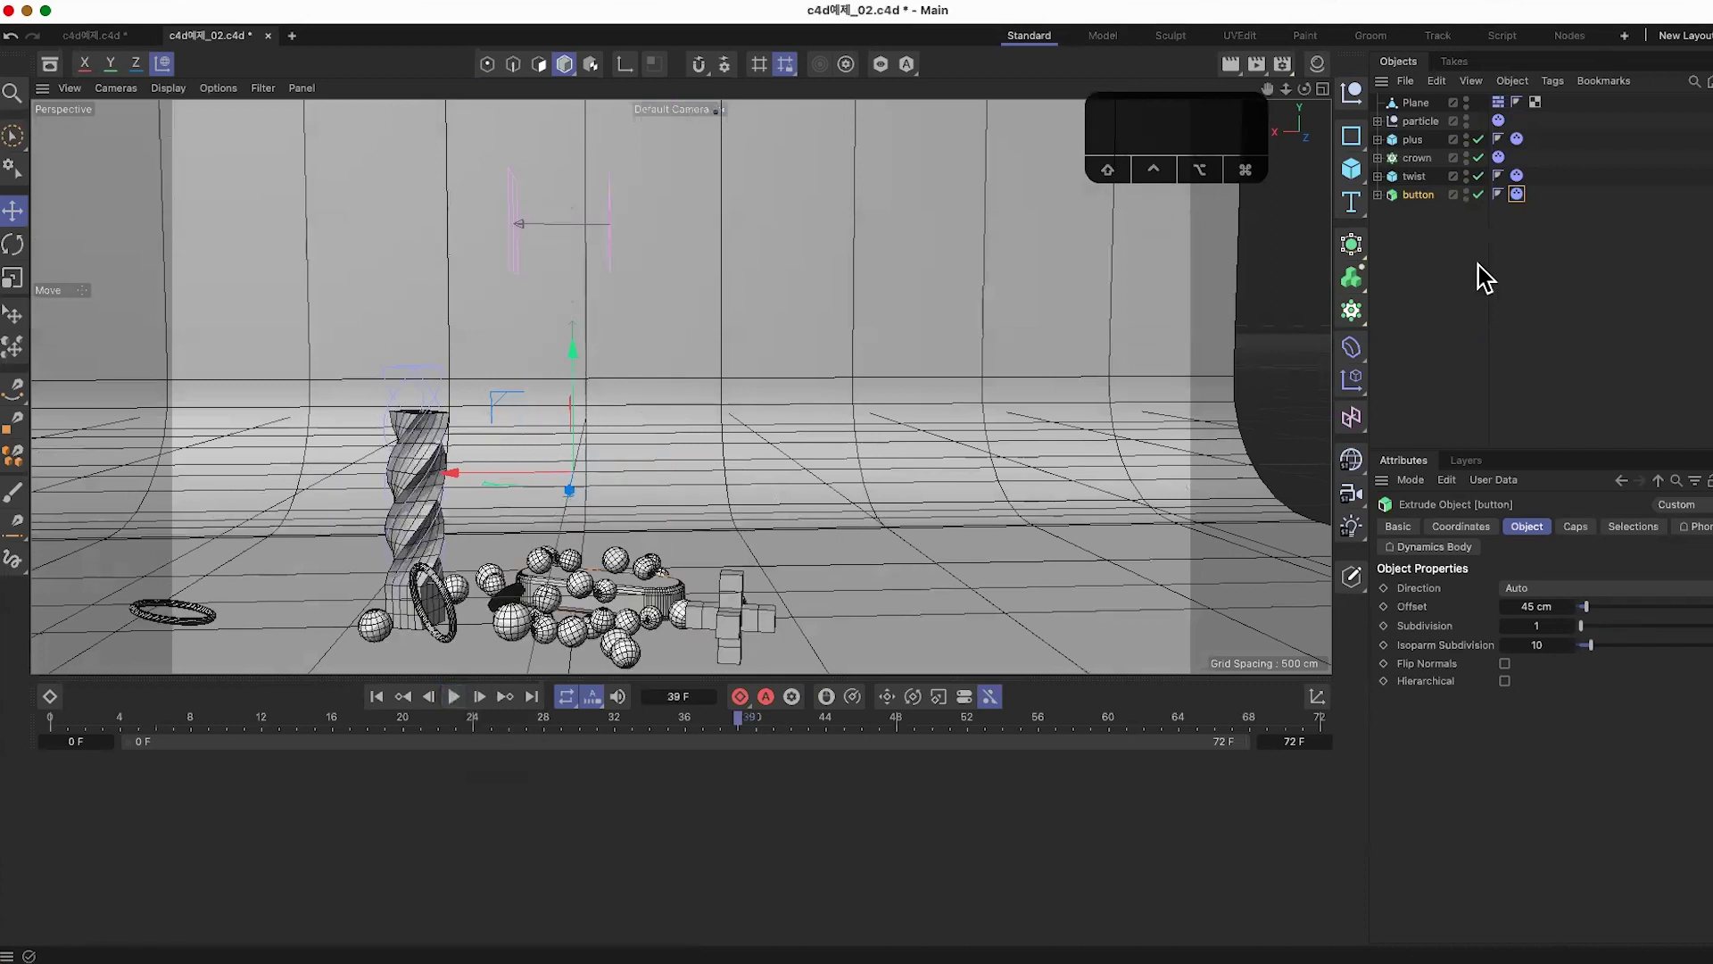
# Step: Delete the button's Dynamics Body tag and replay the simulation from frame 0
pyautogui.click(1517, 193)
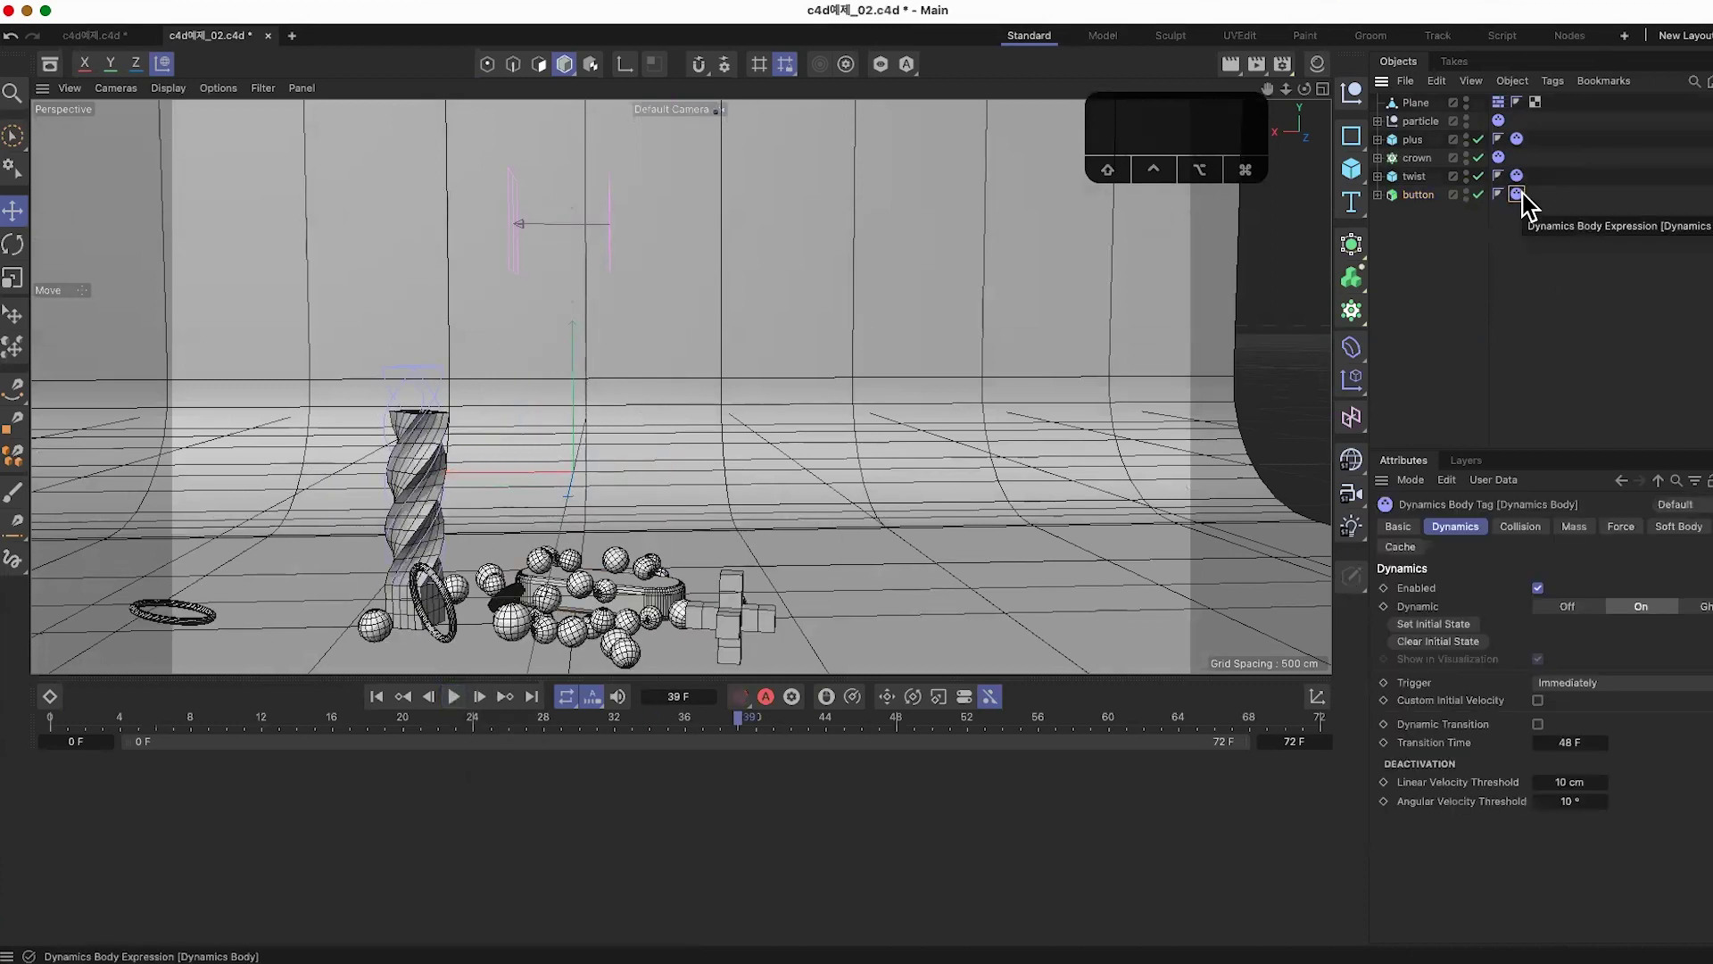
pyautogui.press('BackSpace')
pyautogui.click(128, 725)
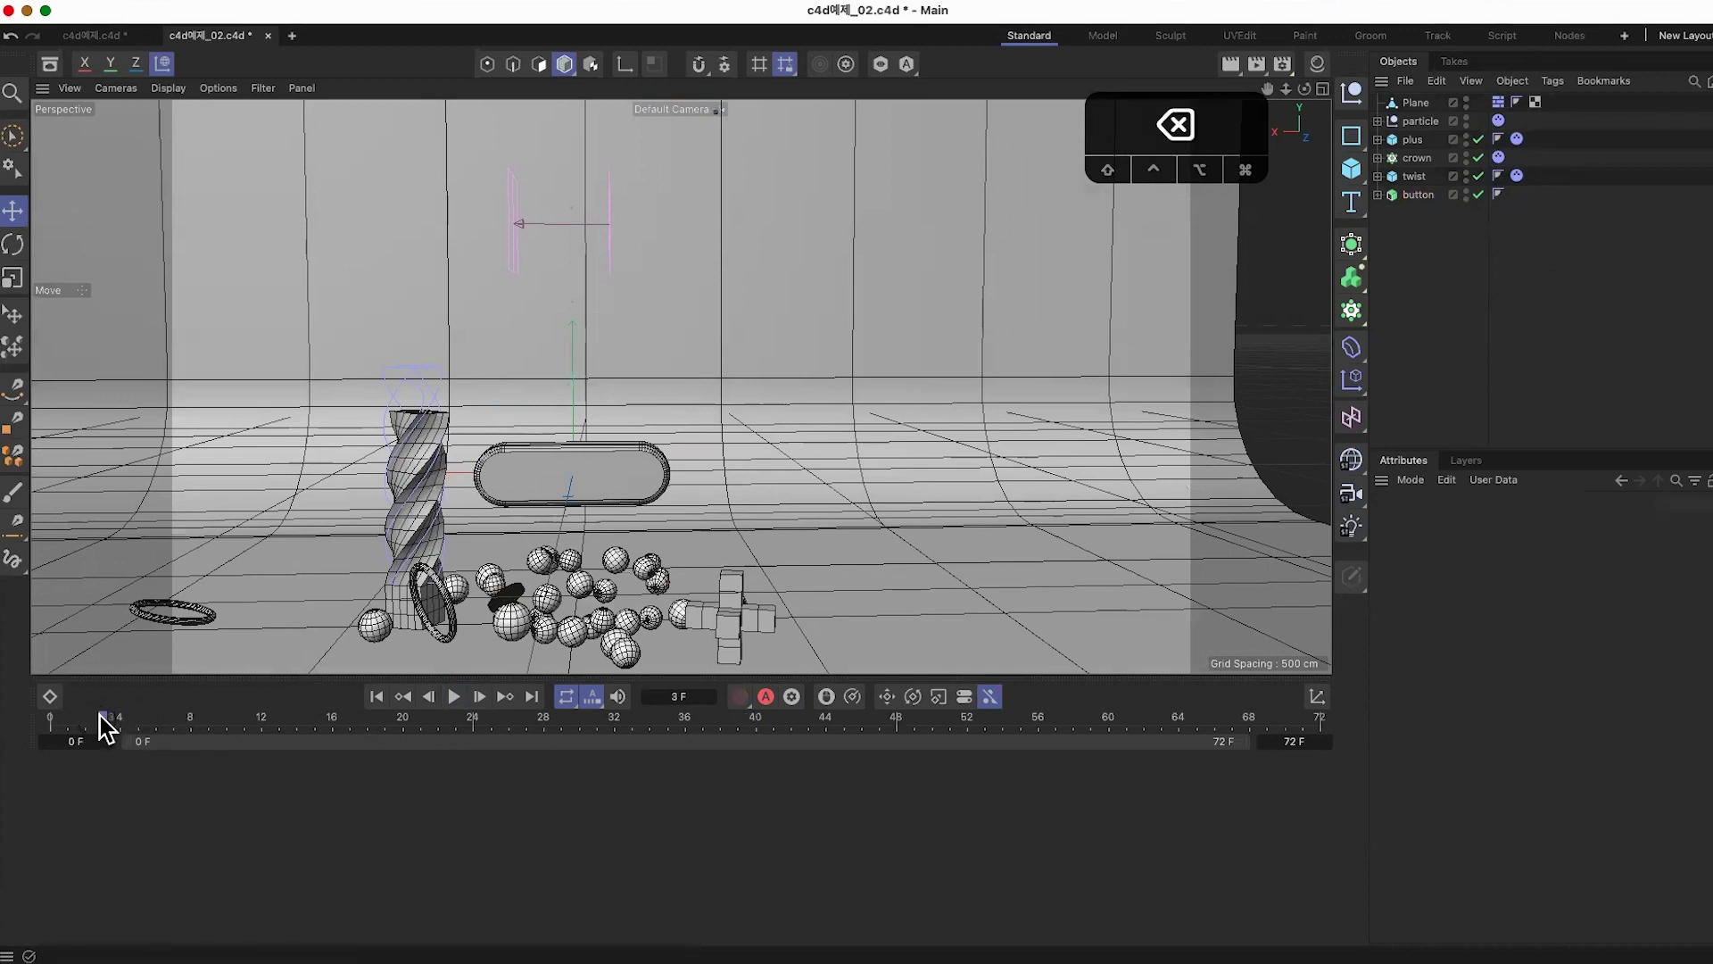
pyautogui.moveTo(100, 720); pyautogui.dragTo(44, 721)
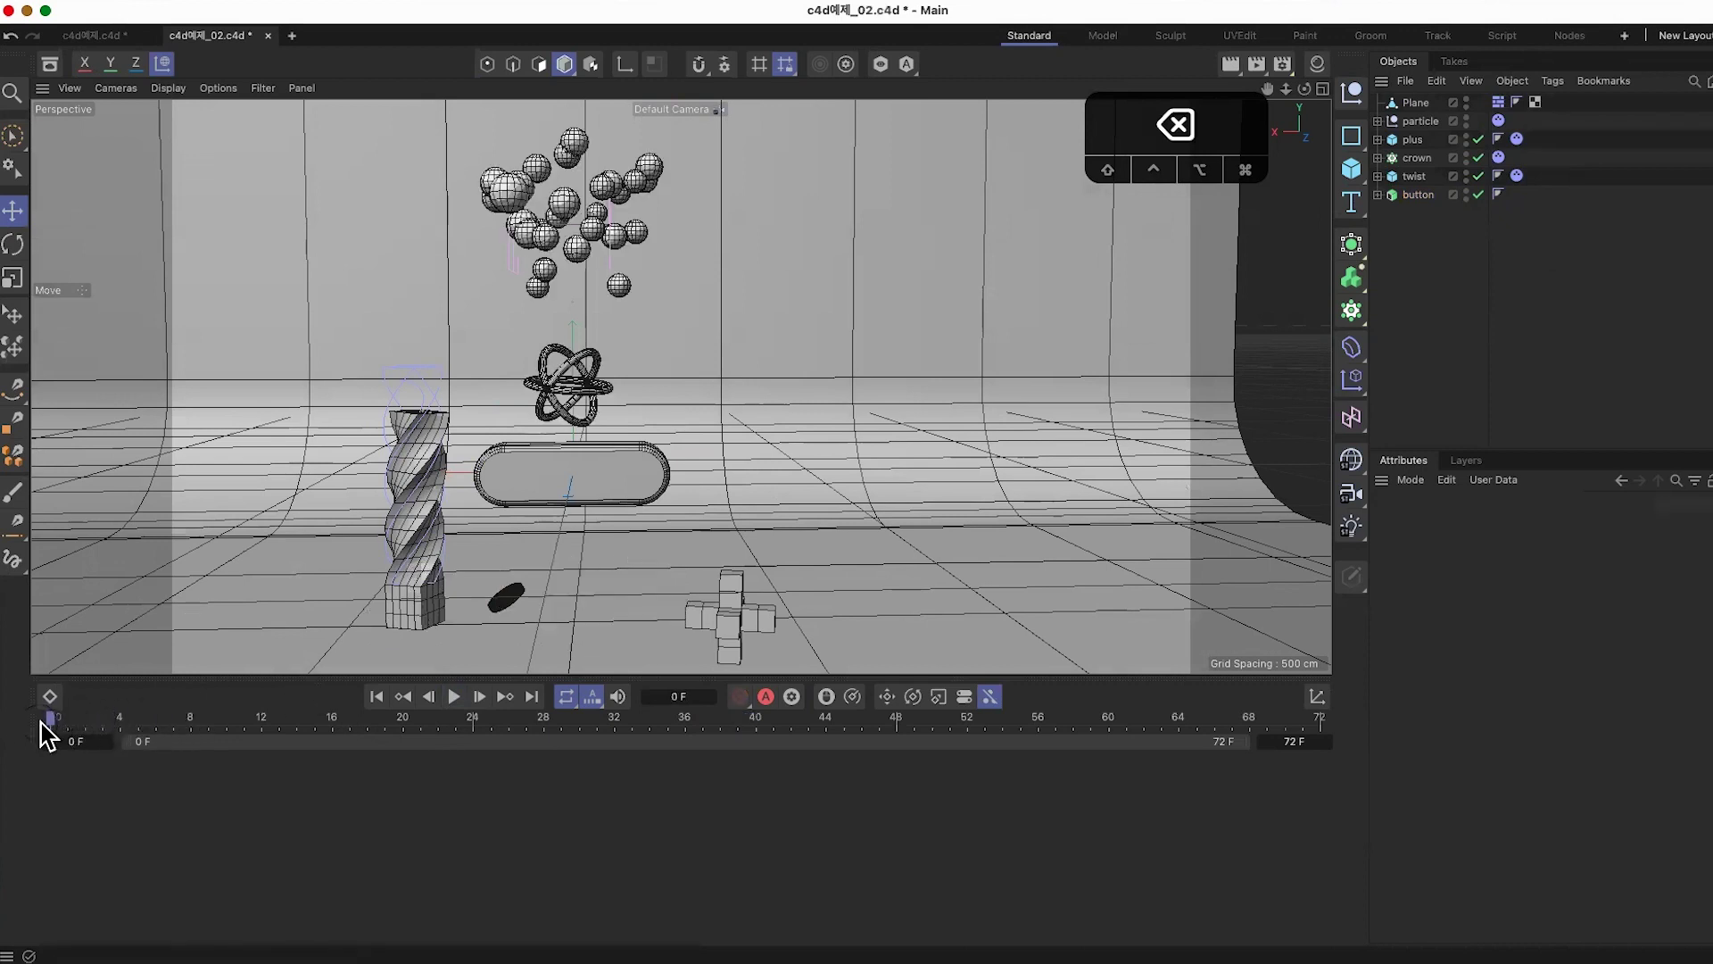
pyautogui.click(453, 697)
pyautogui.press('space')
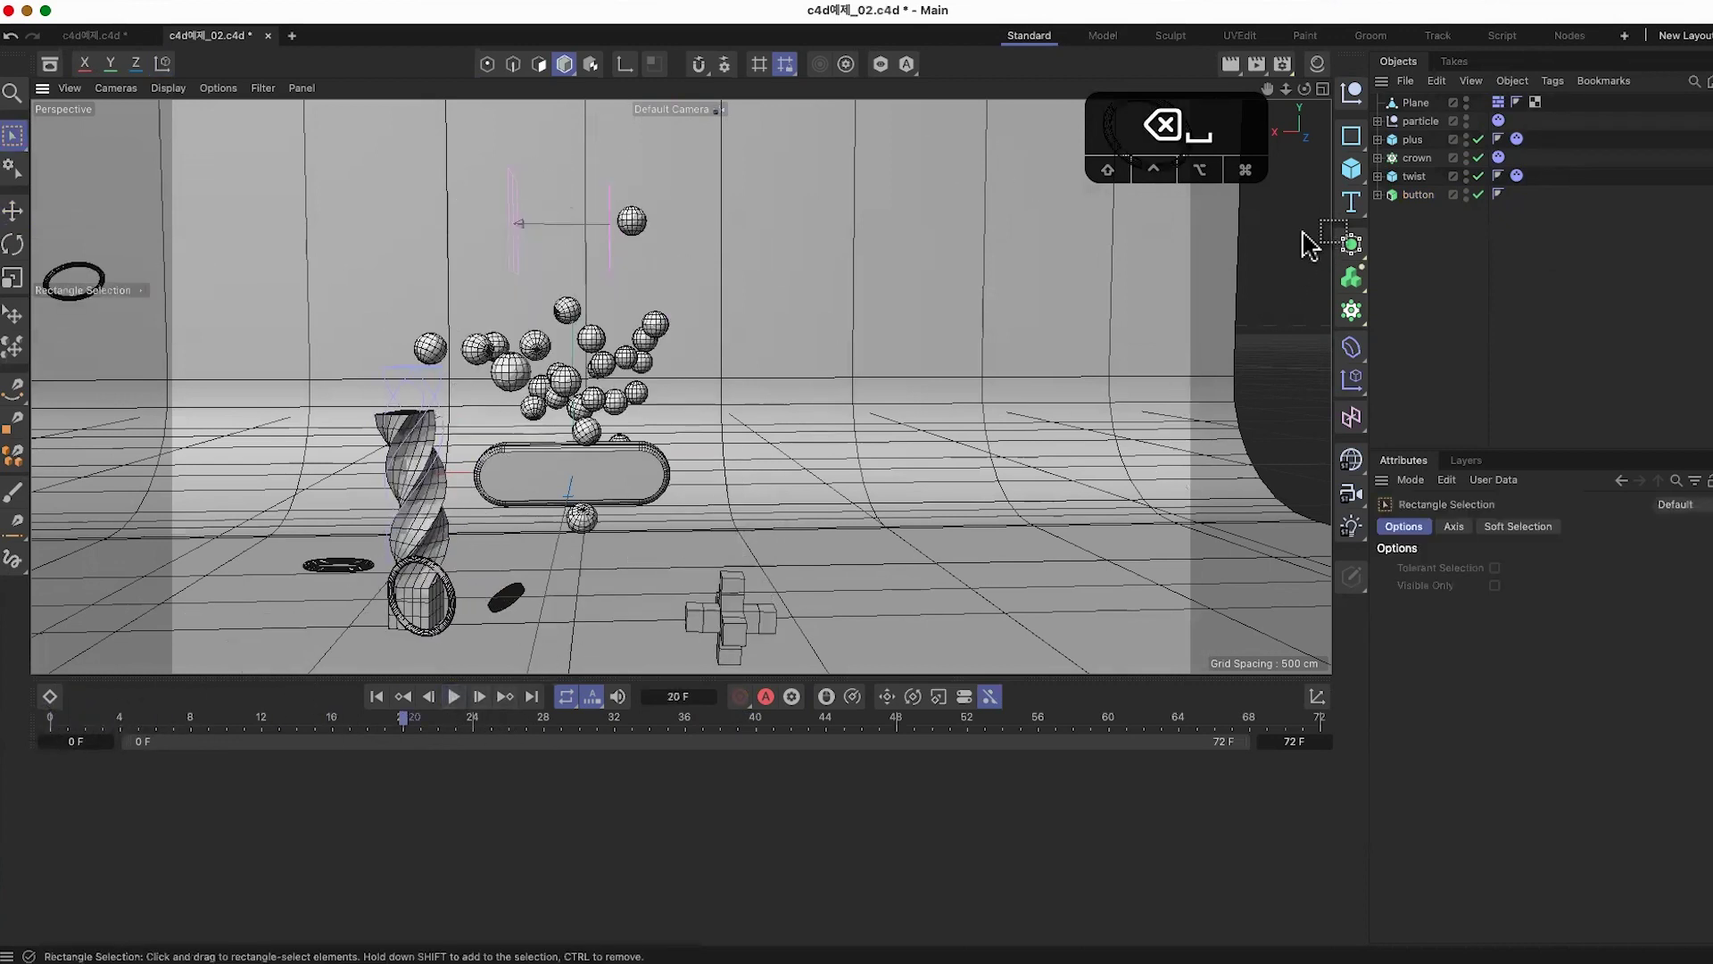
# Step: Expand the button's hierarchy down to the Cylinder, and undo the tag deletion and the renaming to "button"
pyautogui.click(1405, 195)
pyautogui.click(1379, 195)
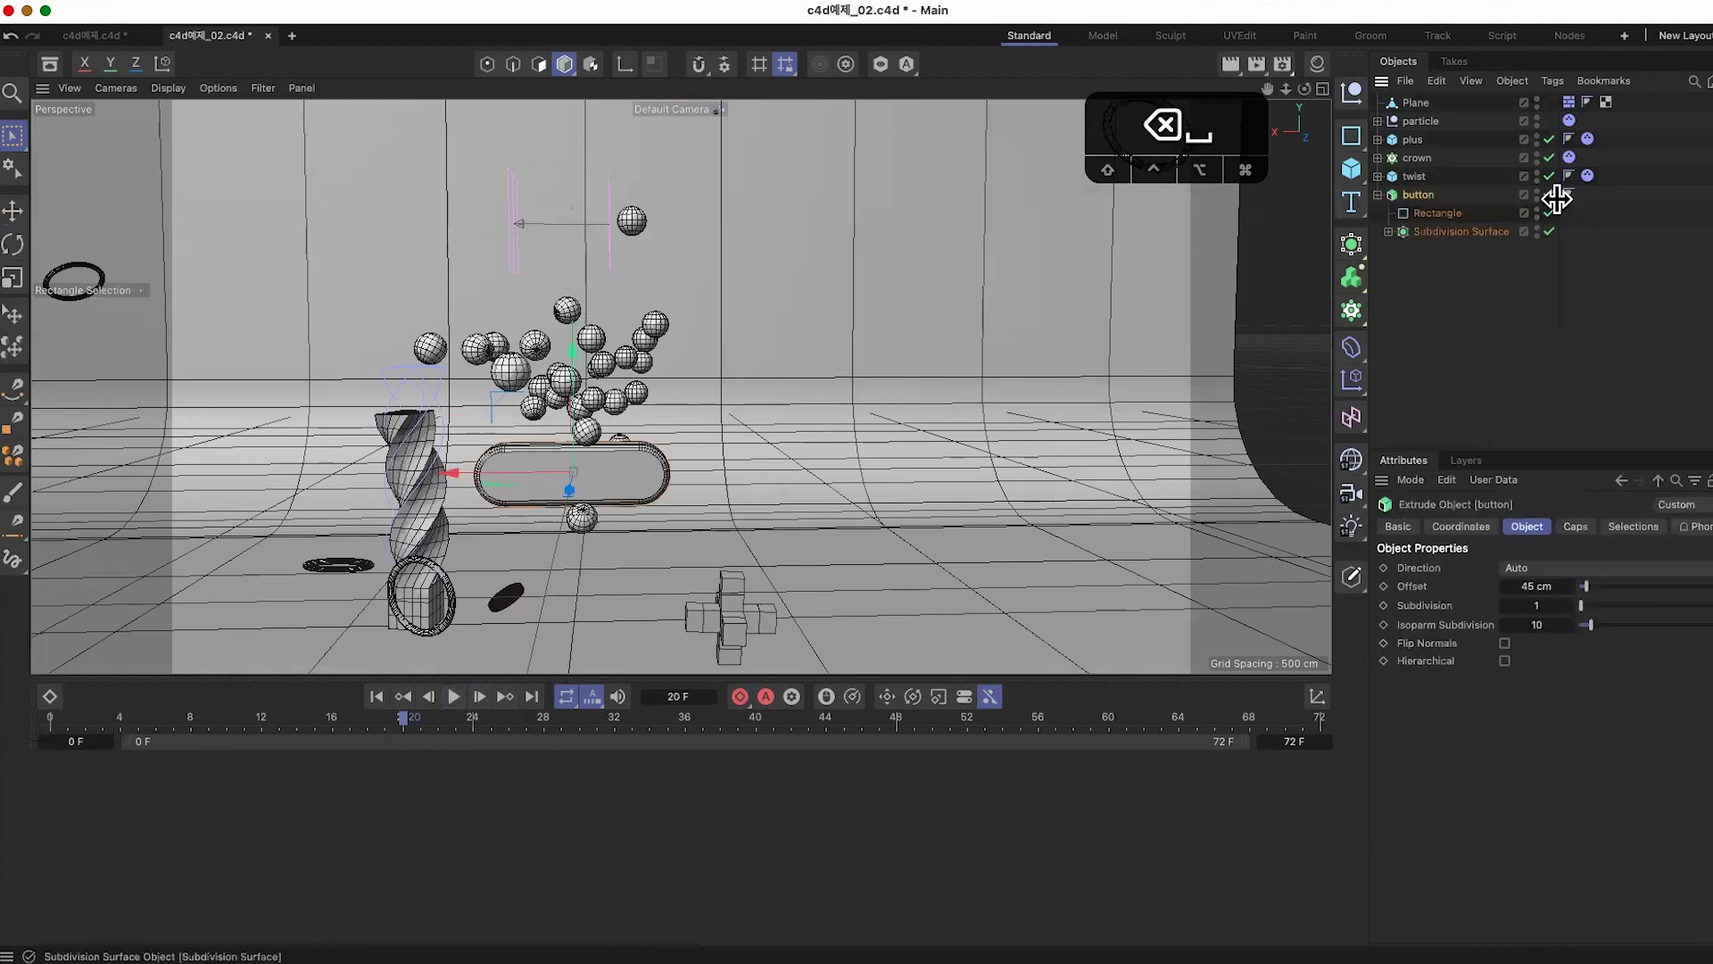
pyautogui.click(1433, 234)
pyautogui.click(1388, 231)
pyautogui.press('super+z')
pyautogui.press('super+z')
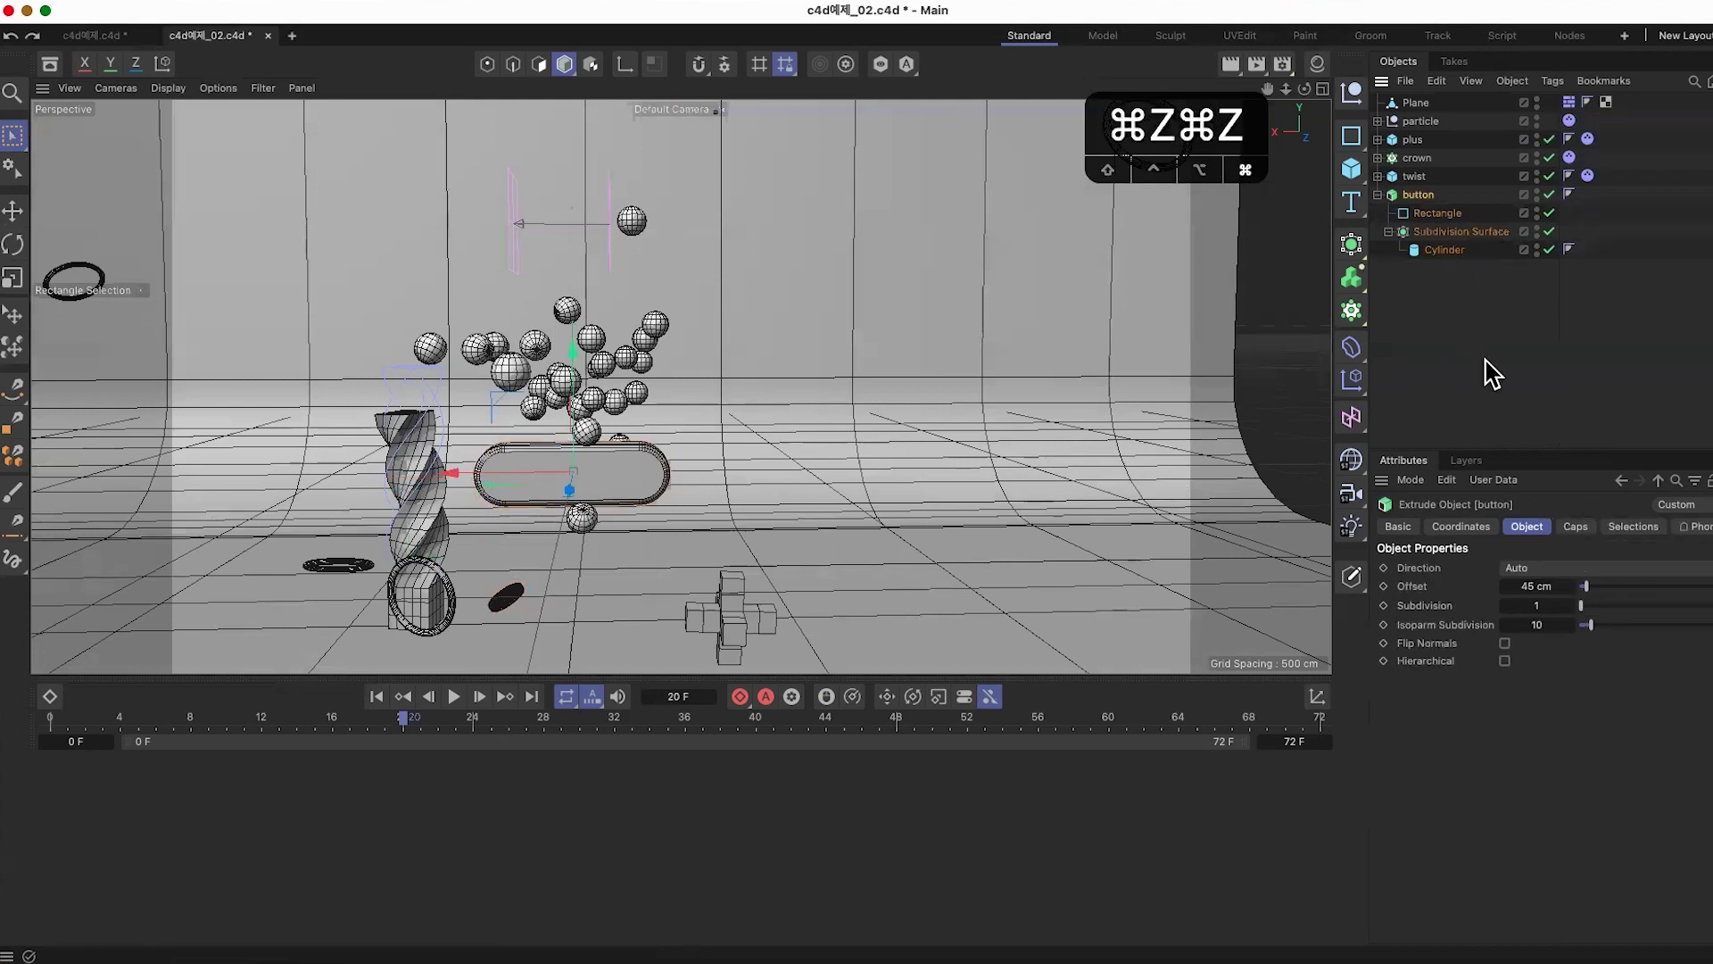
pyautogui.press('super+z')
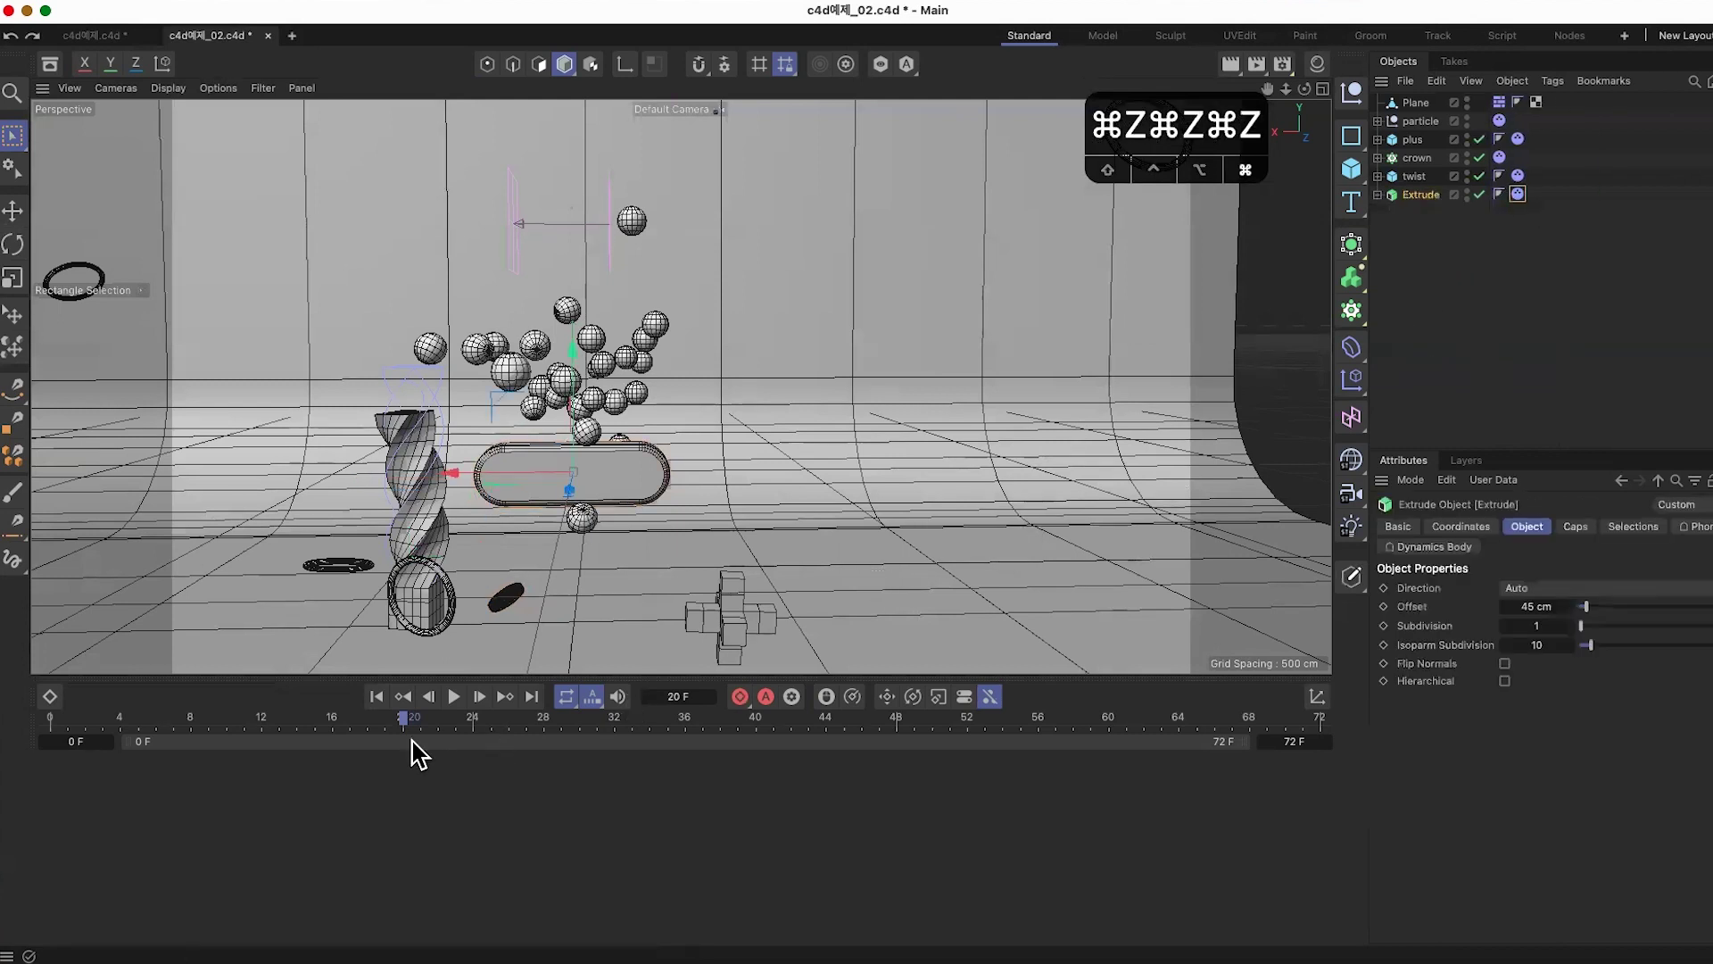
# Step: Undo one more change, replay the dynamics simulation from frame 0 and return to frame 0
pyautogui.press('super+z')
pyautogui.moveTo(142, 725); pyautogui.dragTo(40, 726)
pyautogui.click(454, 697)
pyautogui.click(455, 697)
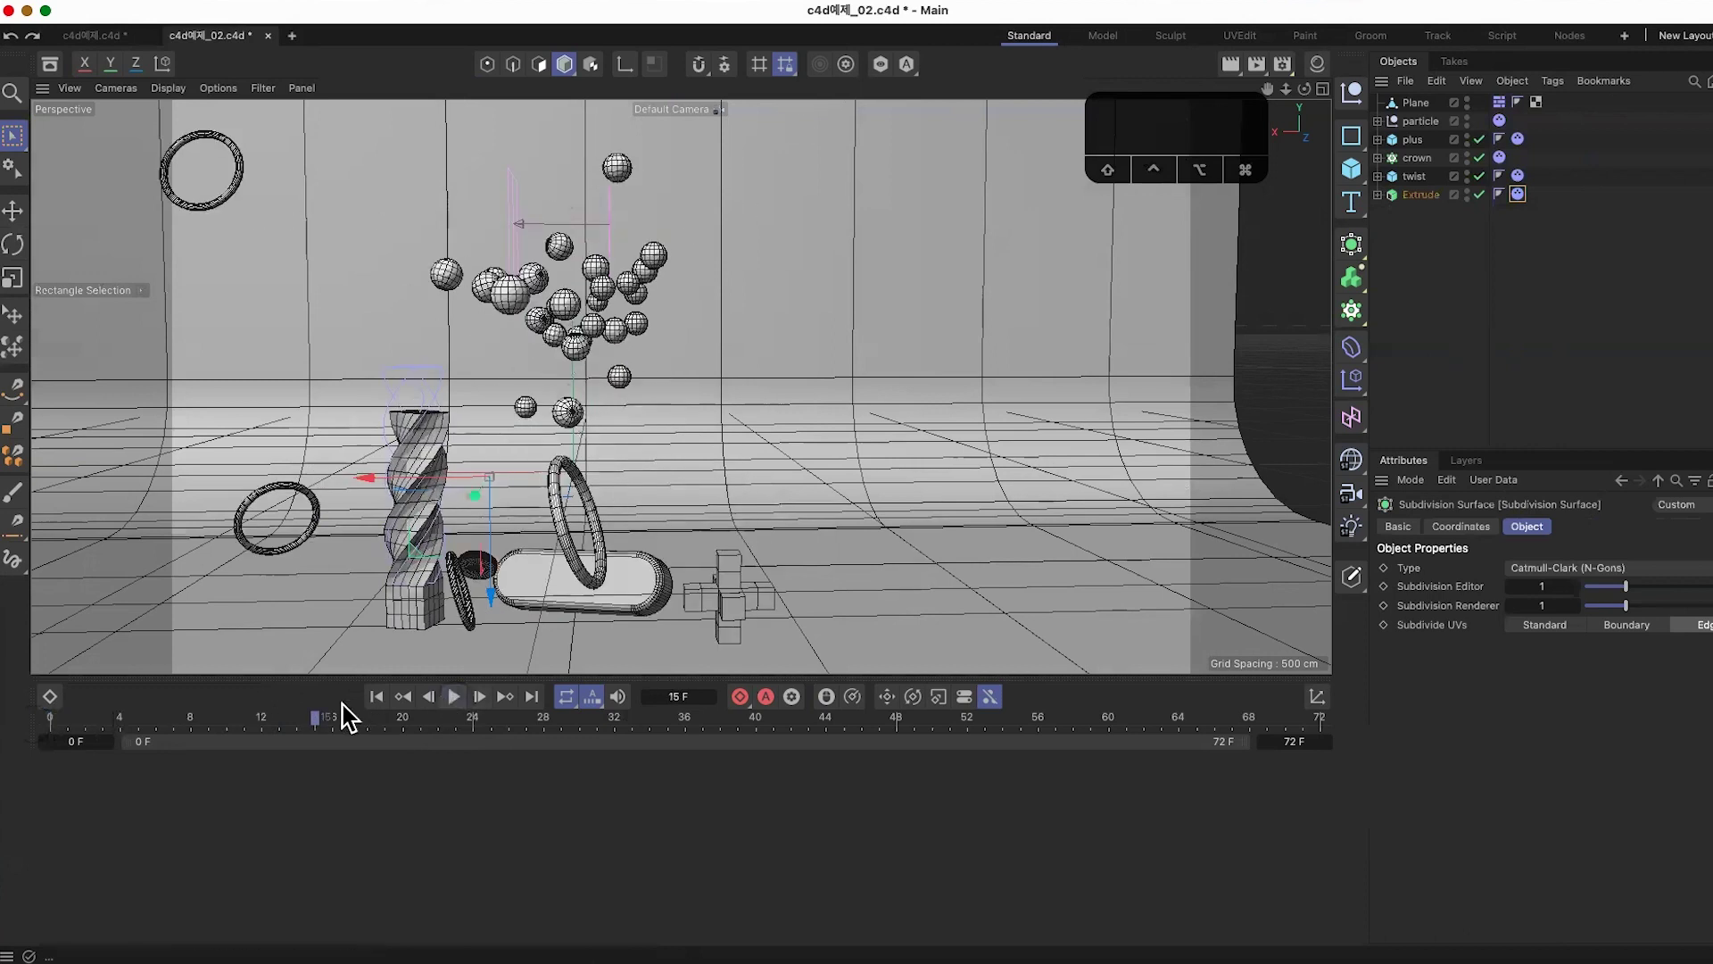
pyautogui.moveTo(106, 721); pyautogui.dragTo(69, 719)
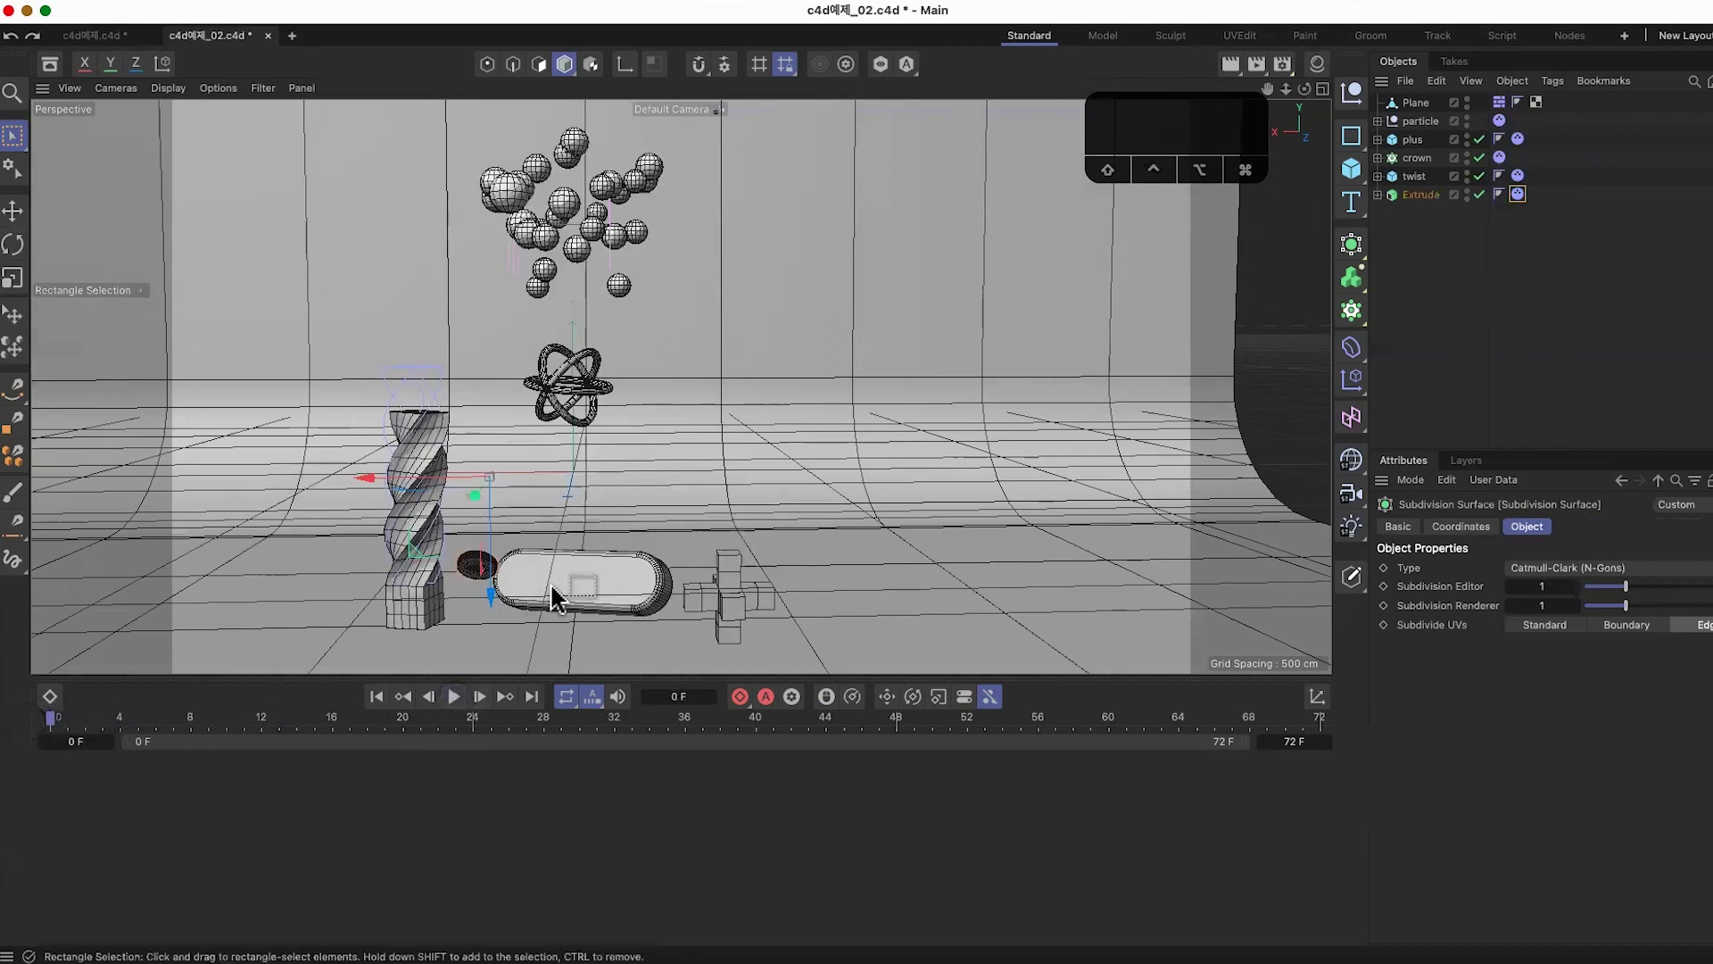
# Step: Delete the Extrude object's Dynamics Body tag and replay the simulation from frame 0 to check the button
pyautogui.click(1518, 194)
pyautogui.press('BackSpace')
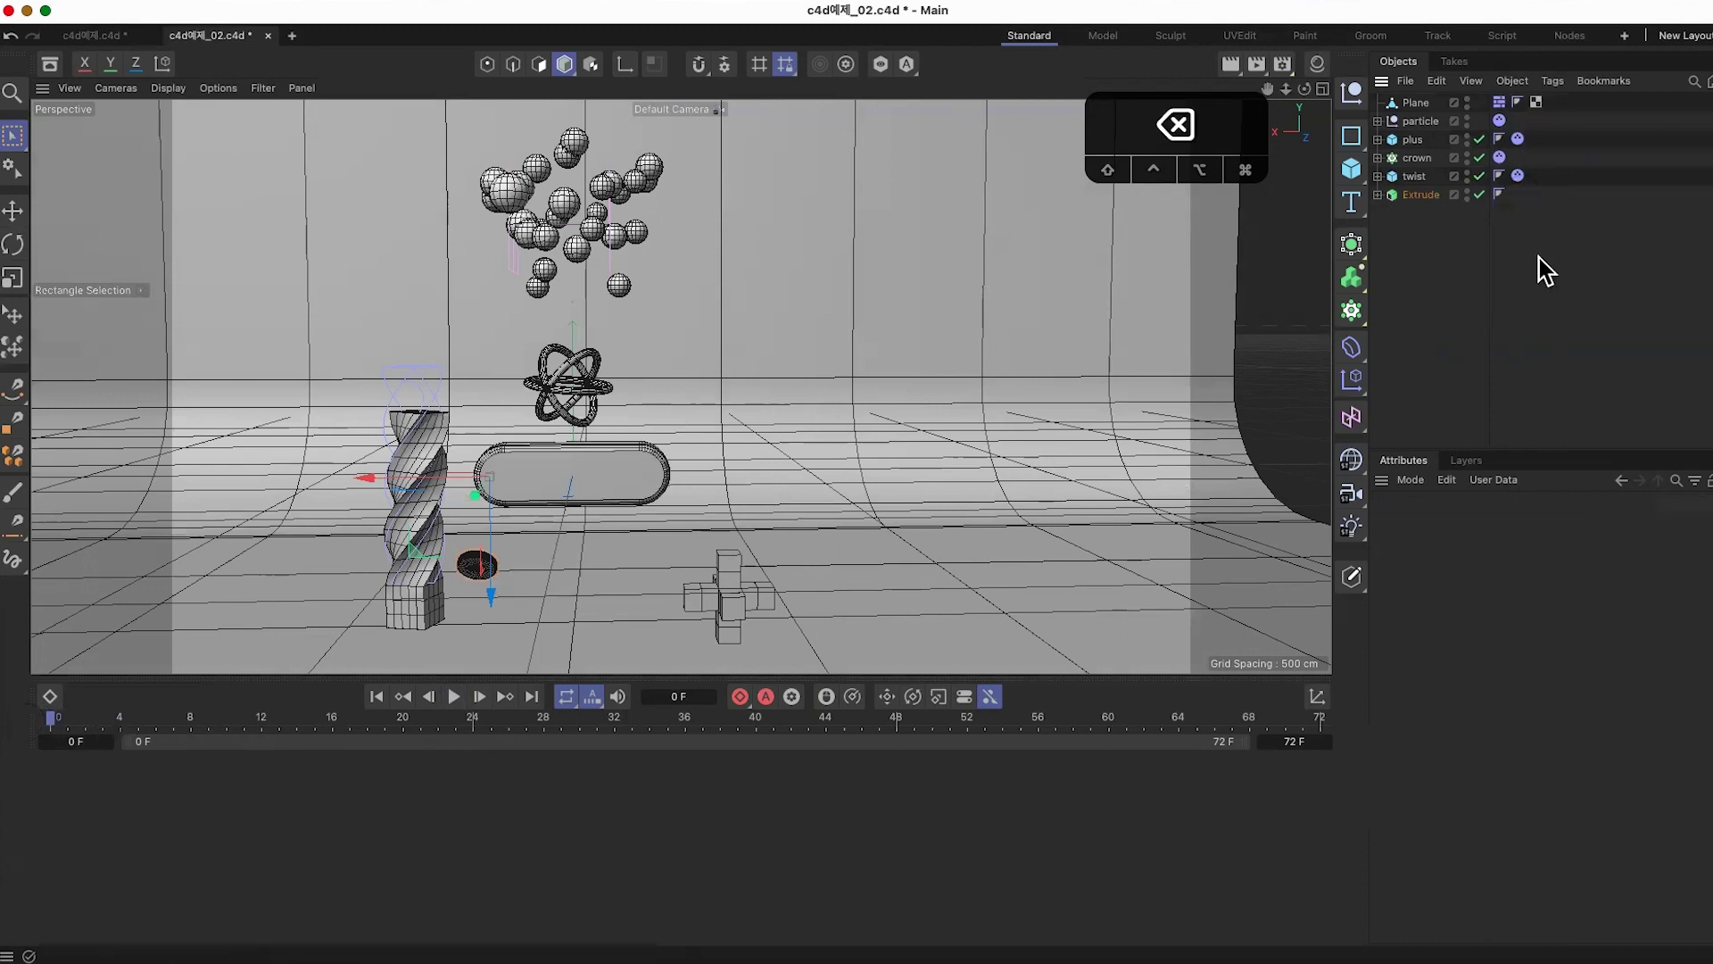
pyautogui.moveTo(175, 726); pyautogui.dragTo(38, 719)
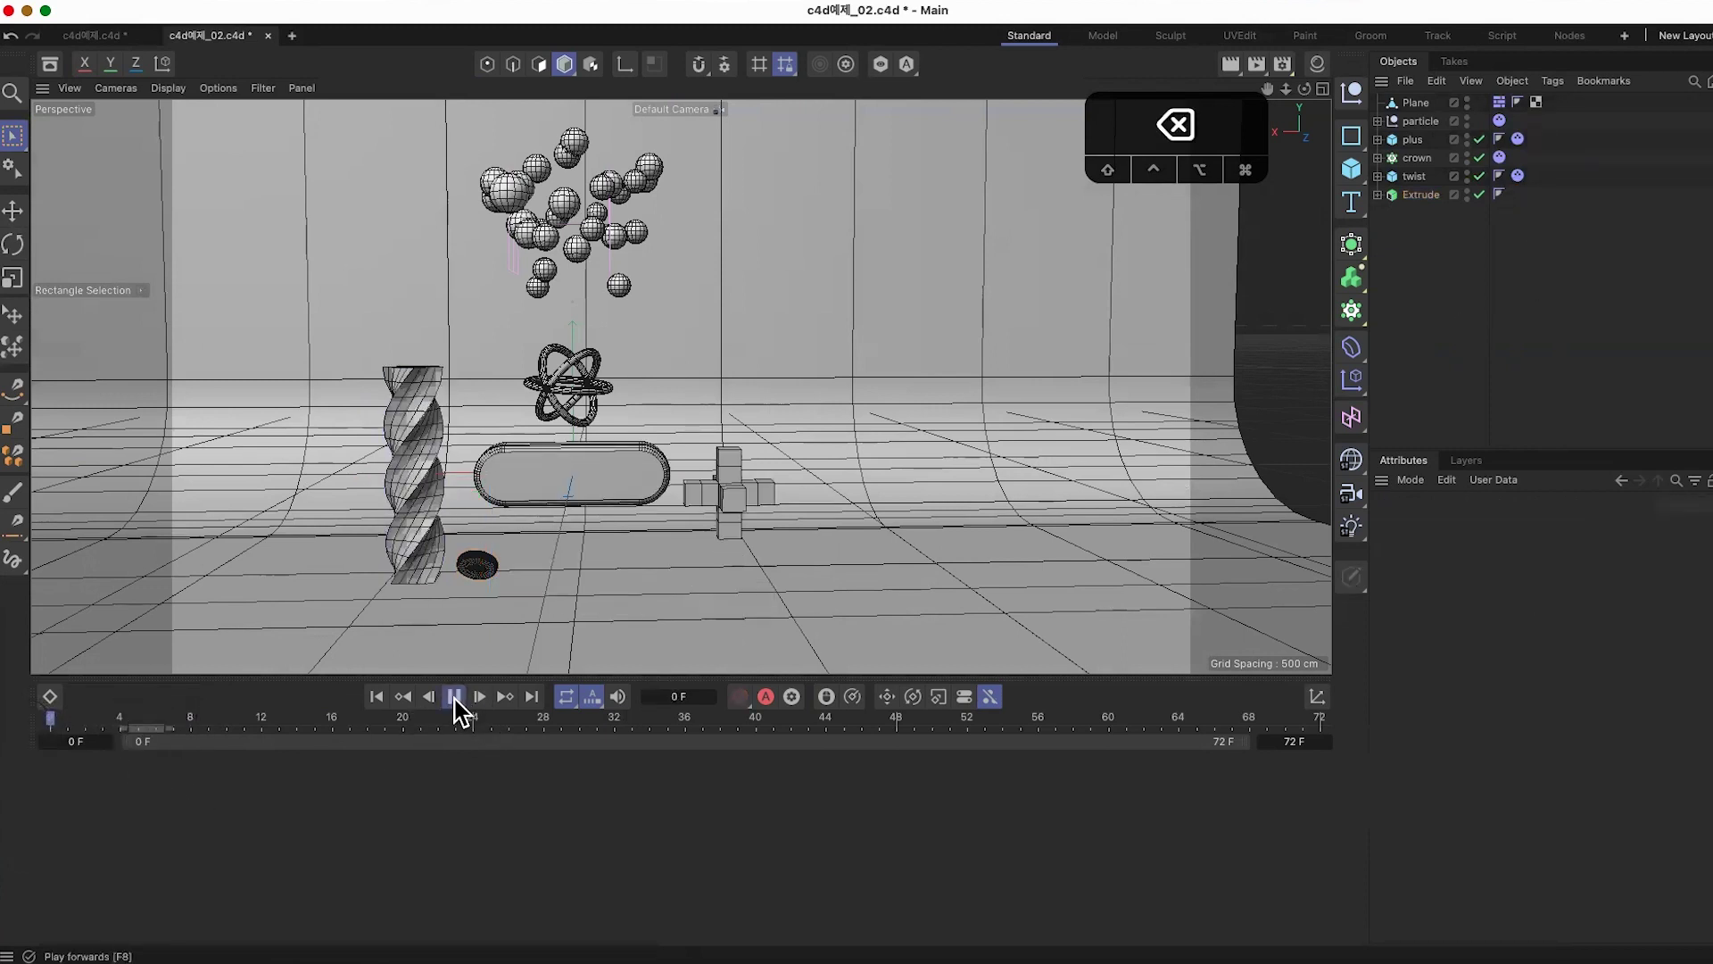
pyautogui.click(454, 697)
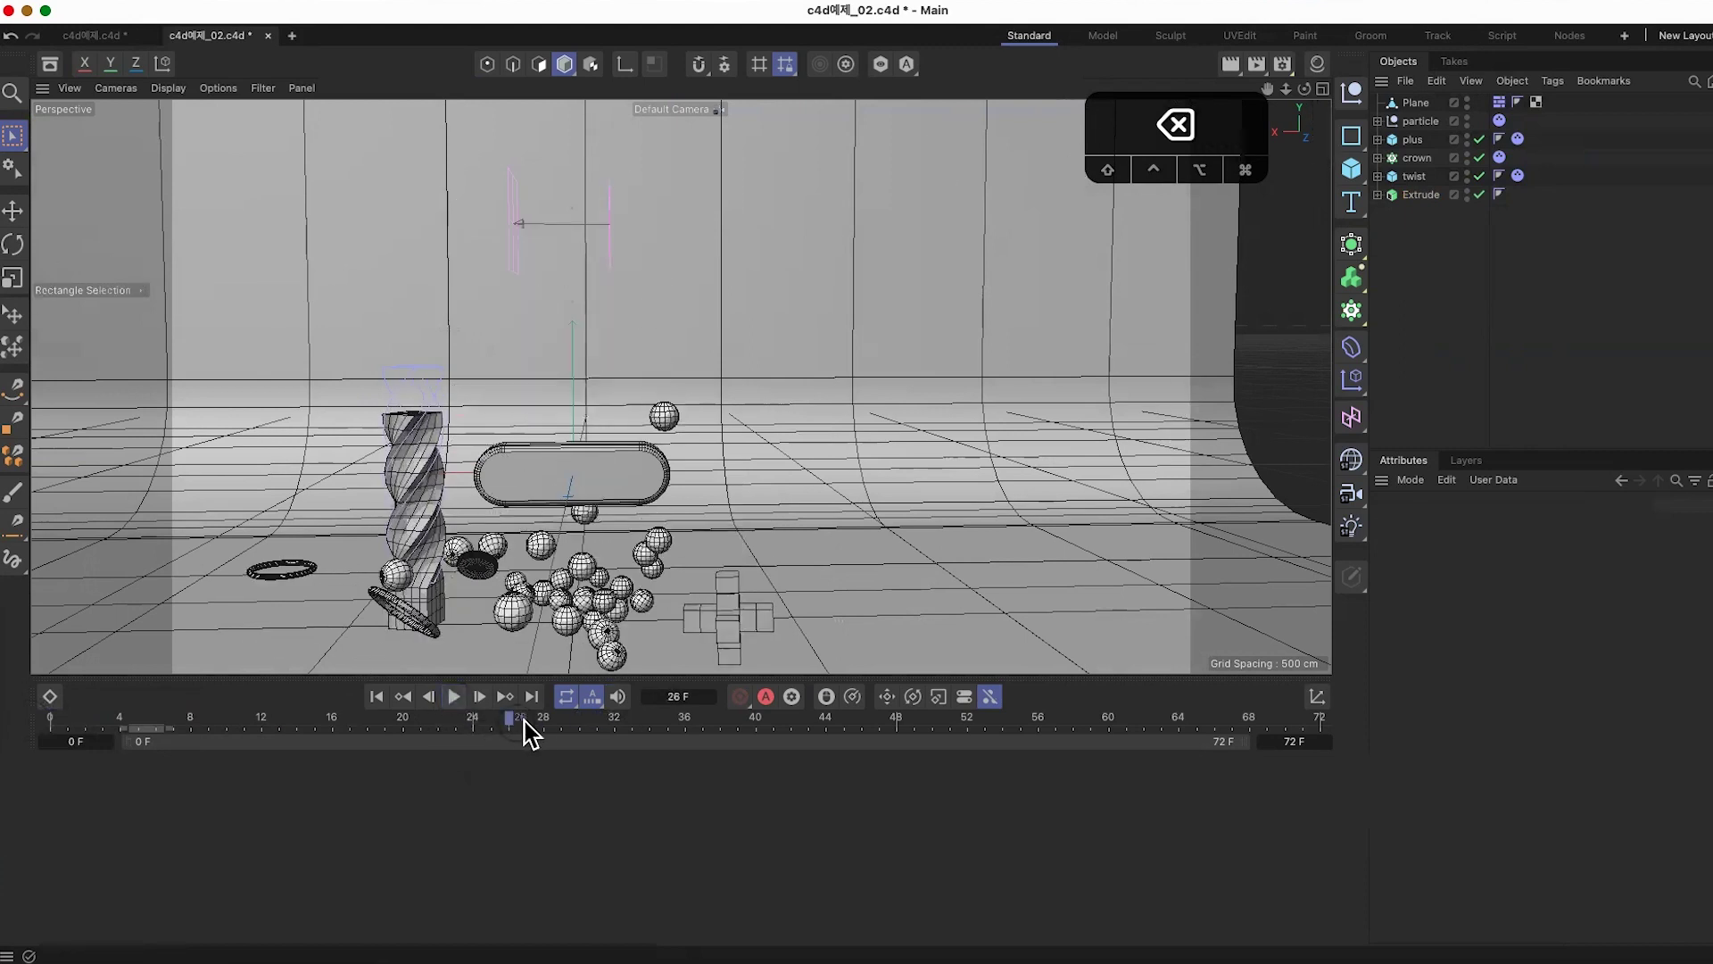
pyautogui.moveTo(531, 734); pyautogui.dragTo(1051, 727)
# Step: Return to frame 0 and undo the last changes, including the deletion of the Extrude object's Dynamics Body tag
pyautogui.hotkey('shift', 'f')
pyautogui.press('super+z')
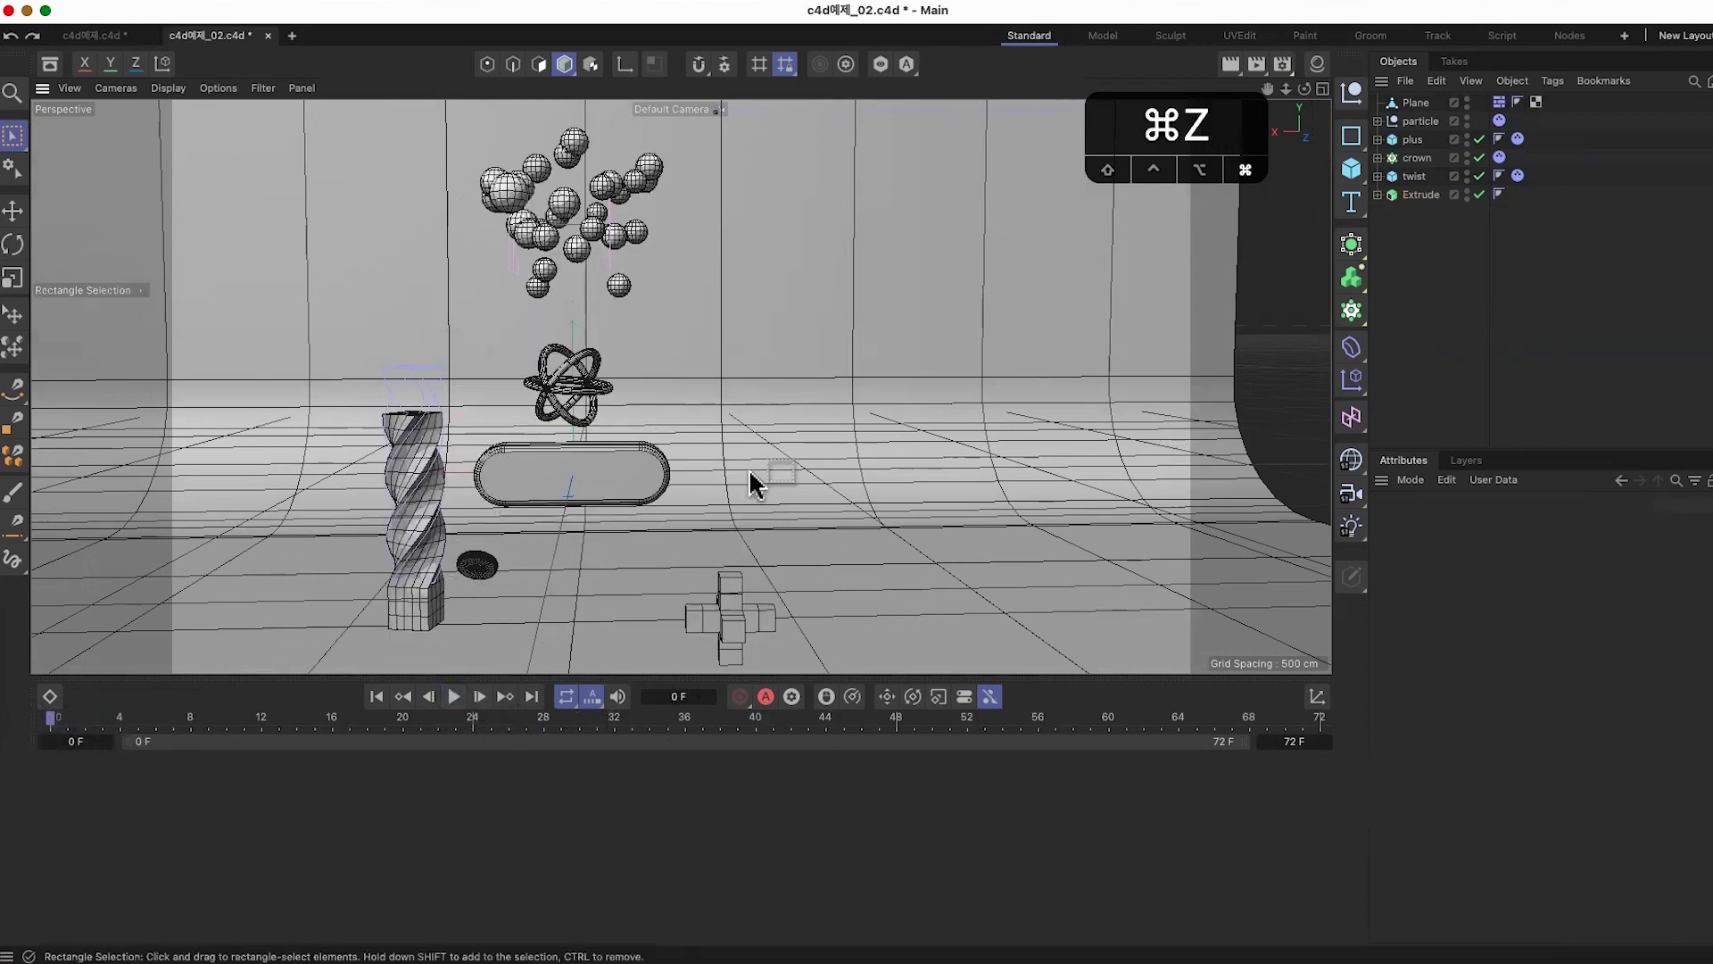
pyautogui.press('super+z')
pyautogui.press('super+z')
# Step: Remove the restored Dynamics Body tag from the Extrude object and set the timeline to frame 0
pyautogui.click(1518, 212)
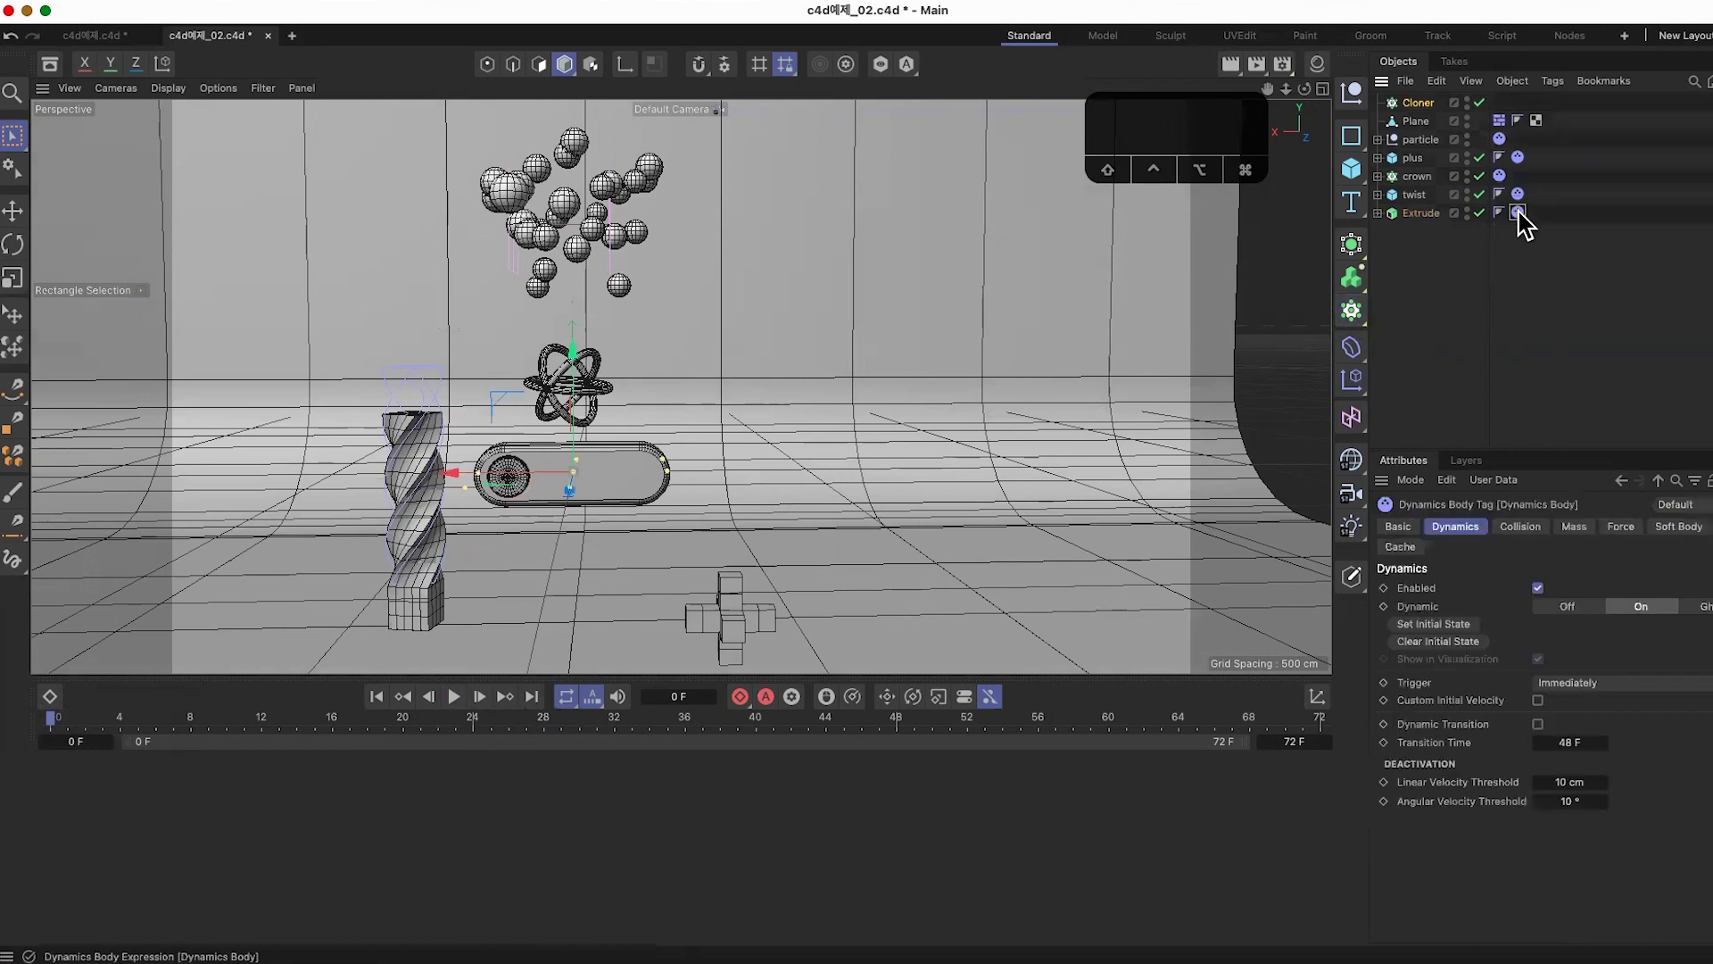
pyautogui.press('BackSpace')
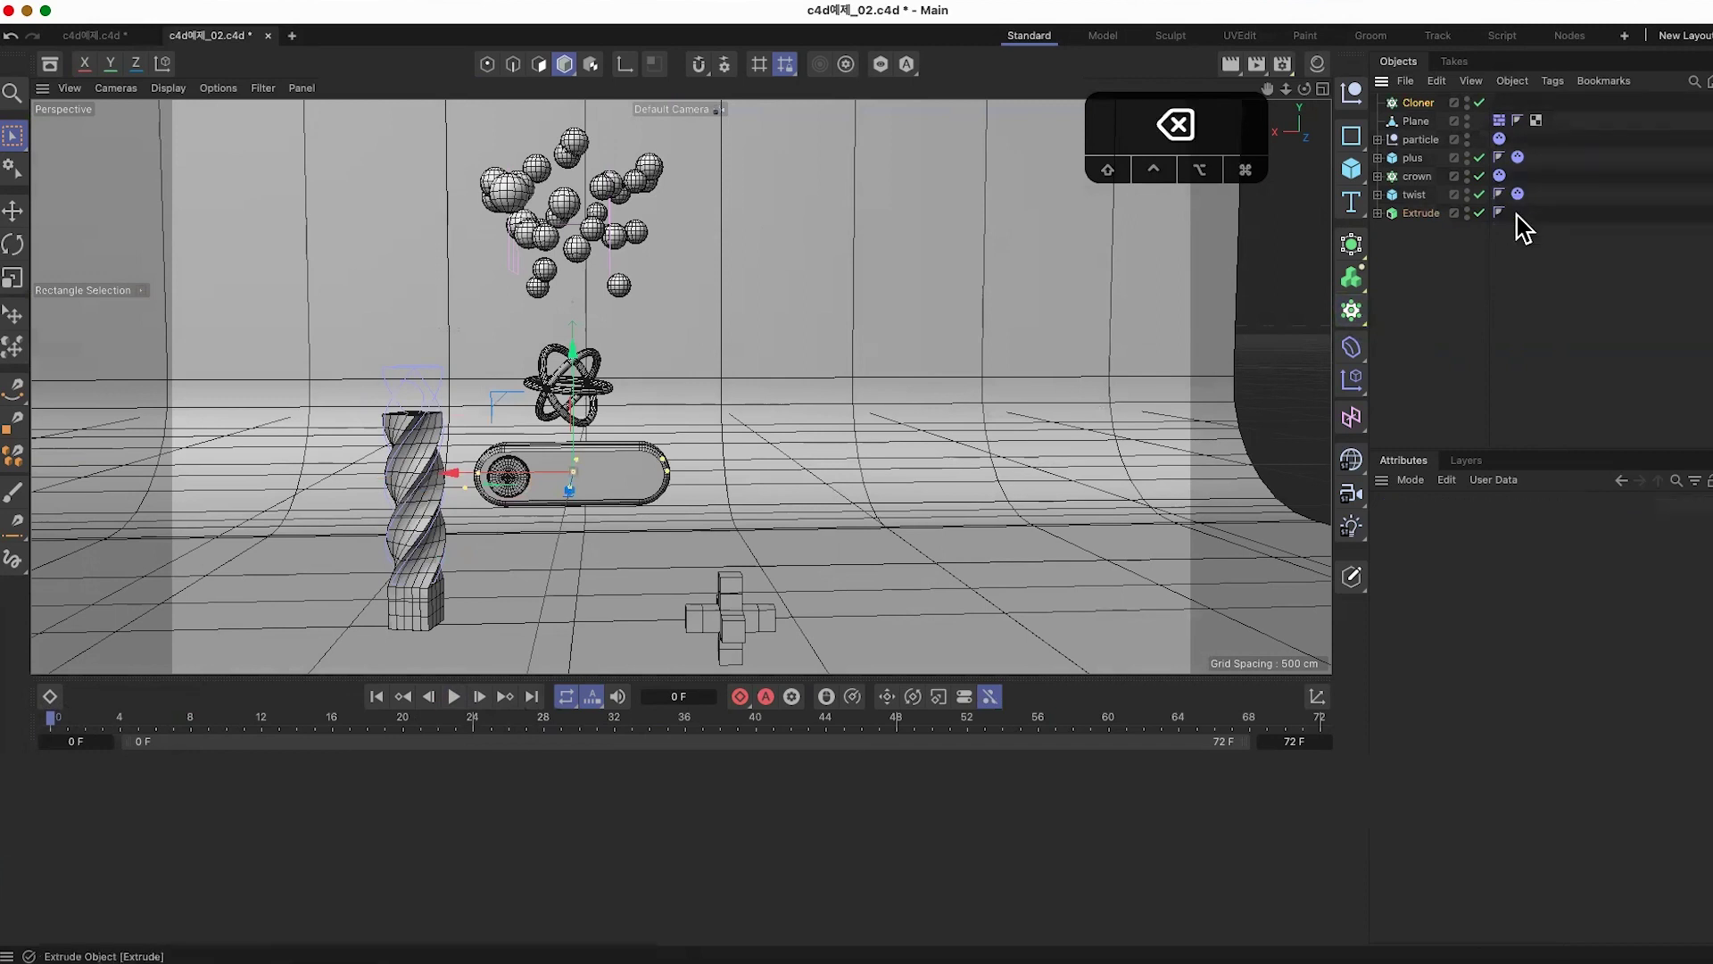
pyautogui.moveTo(67, 732)
pyautogui.mouseDown()
pyautogui.moveTo(218, 727)
pyautogui.moveTo(50, 720)
pyautogui.mouseUp()
# Step: Select the crown cloner's Dynamics Body tag, save the project and show the tag's collision settings
pyautogui.click(591, 394)
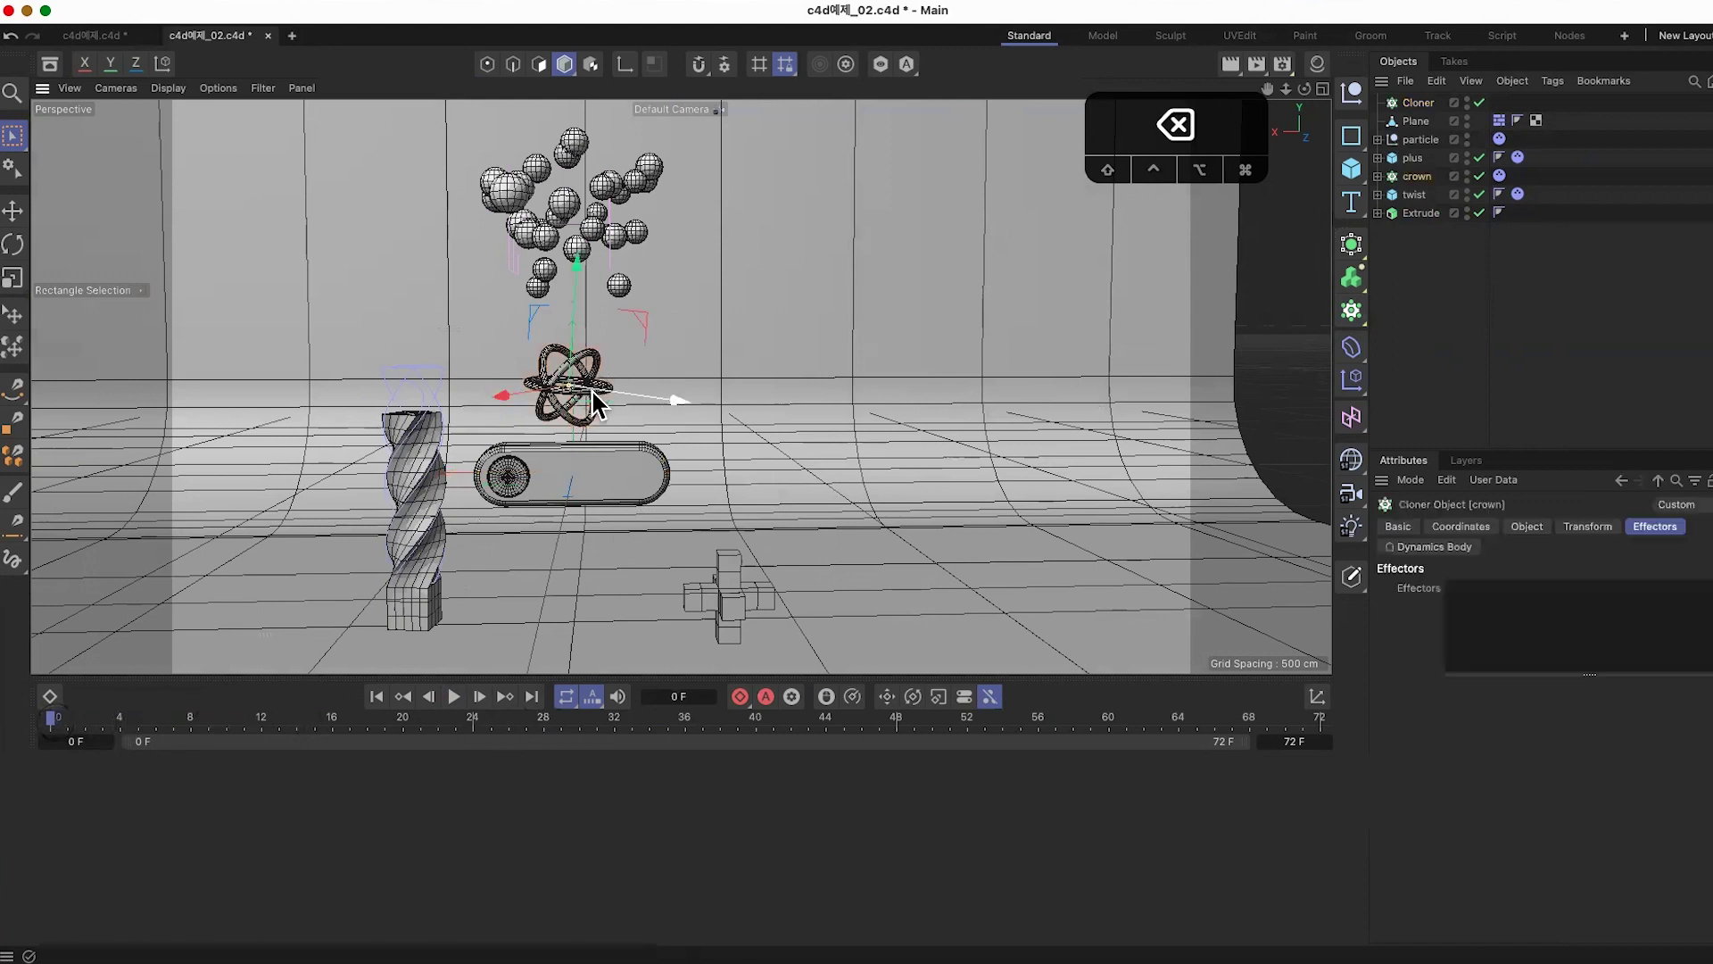
pyautogui.click(1499, 175)
pyautogui.press('super+s')
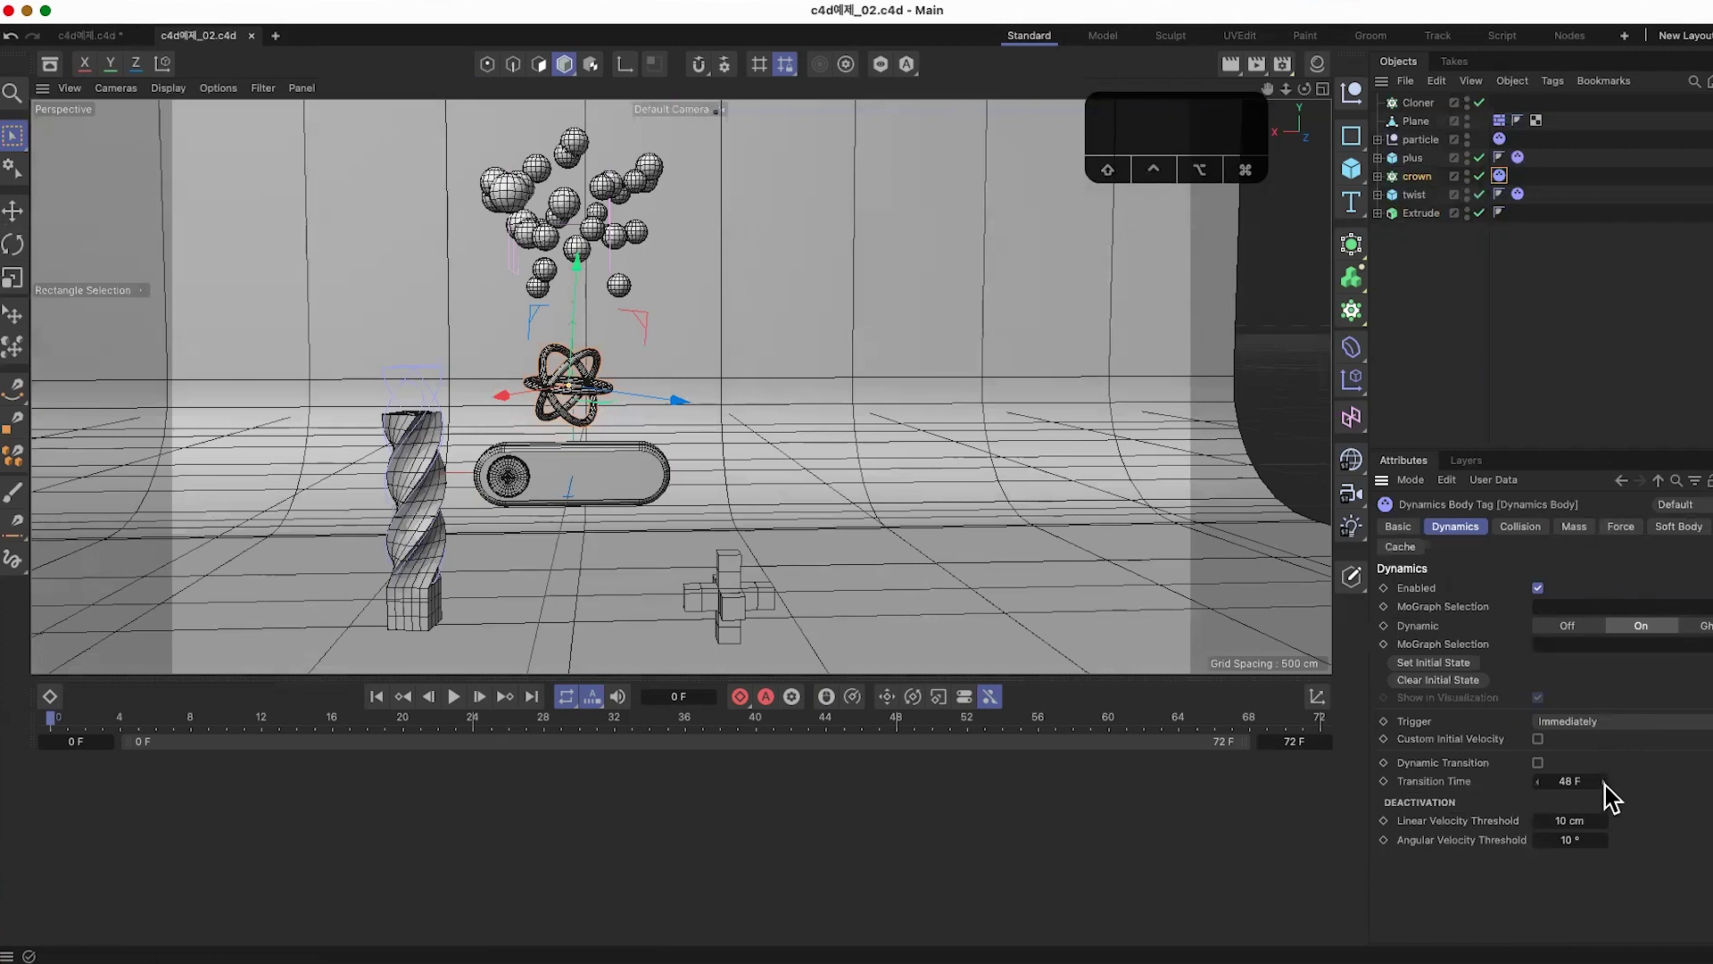
pyautogui.click(1543, 531)
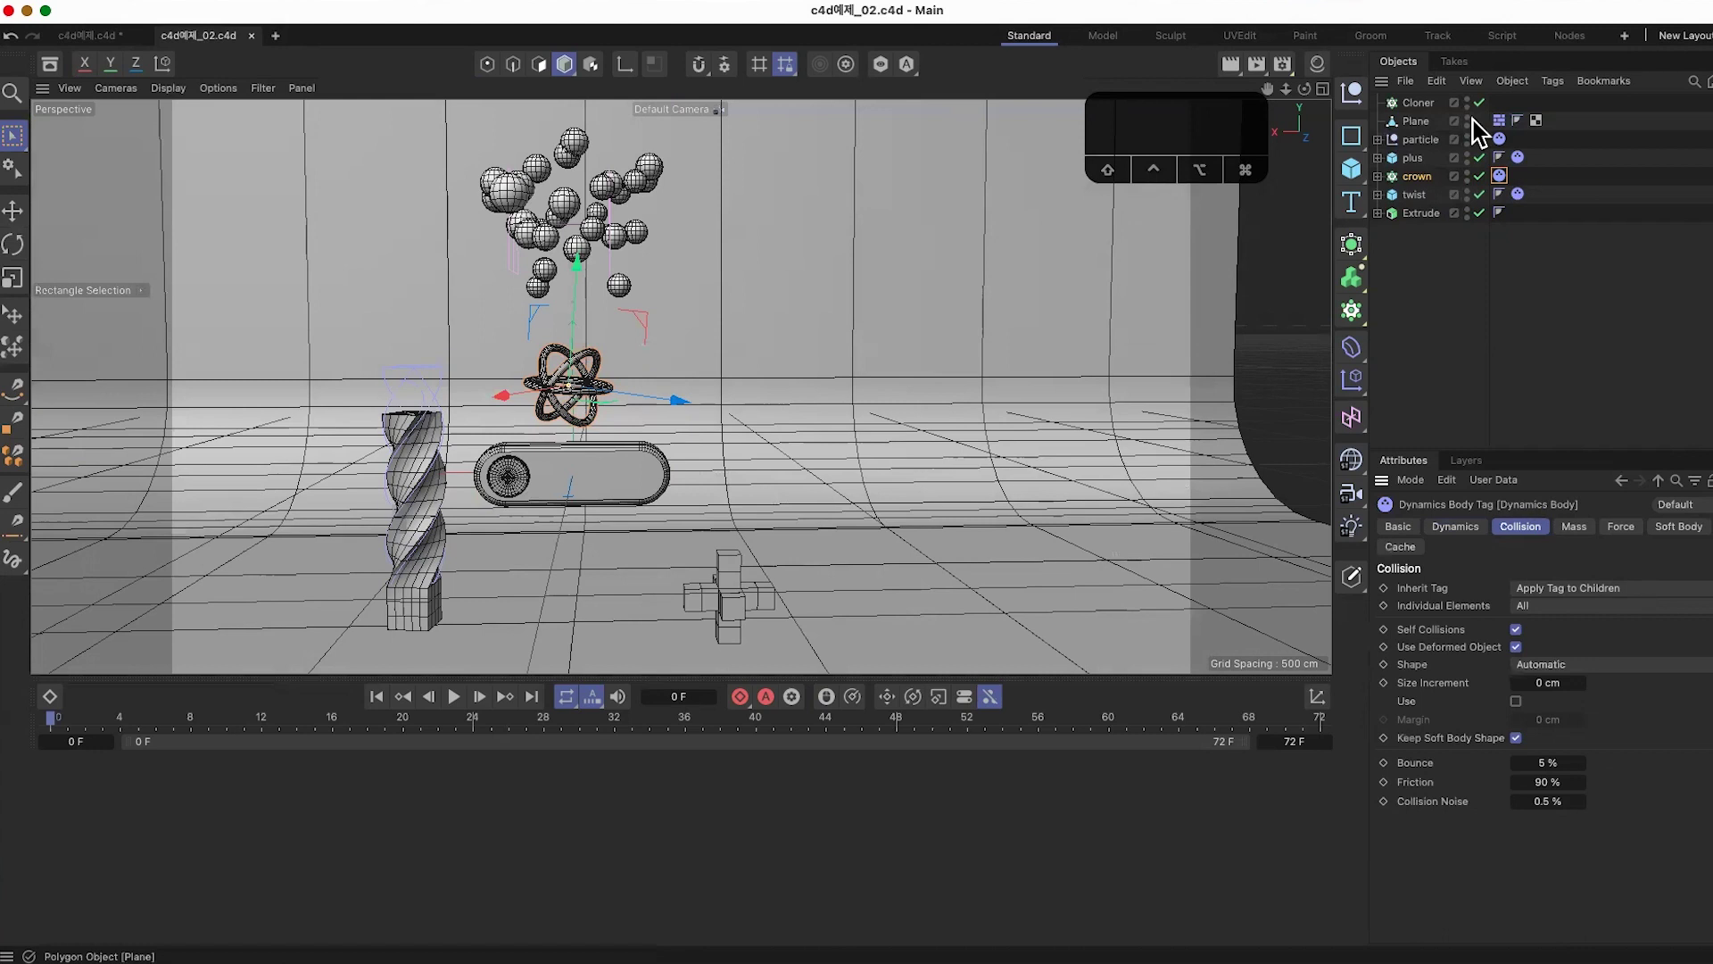
# Step: Set the crown's Dynamics Body tag to inherit as Compound Collision Shape, with Individual Elements at Top Level
pyautogui.click(1427, 195)
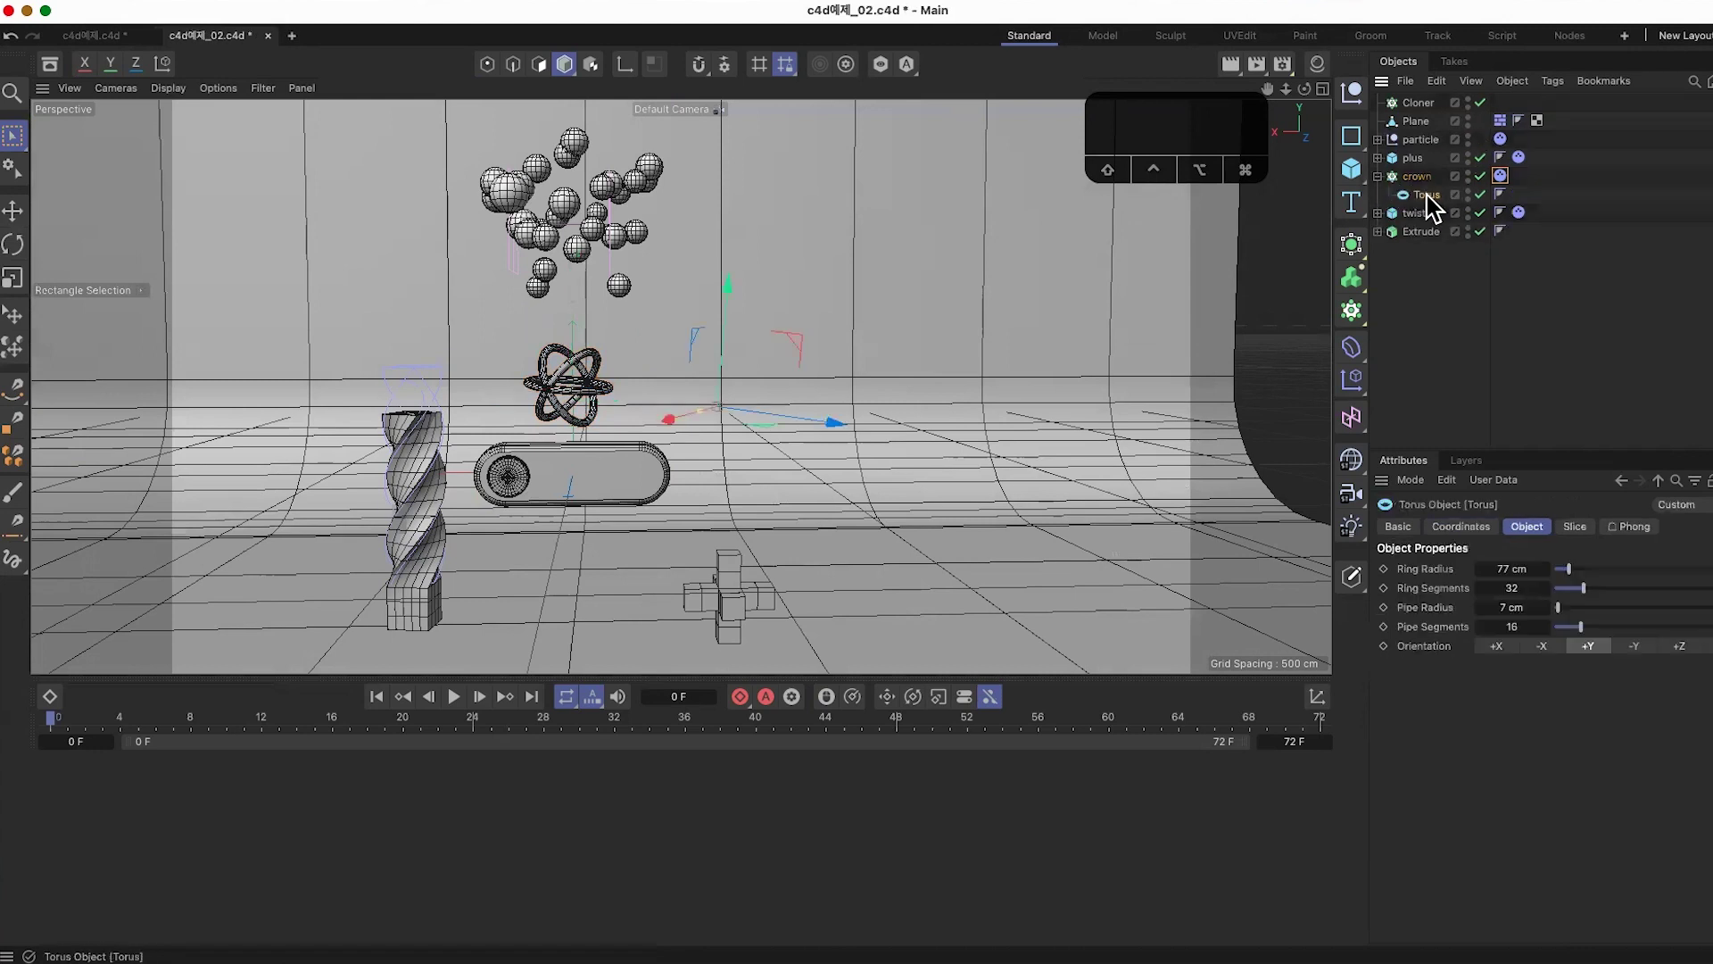
pyautogui.click(1426, 195)
pyautogui.click(1420, 176)
pyautogui.click(1501, 176)
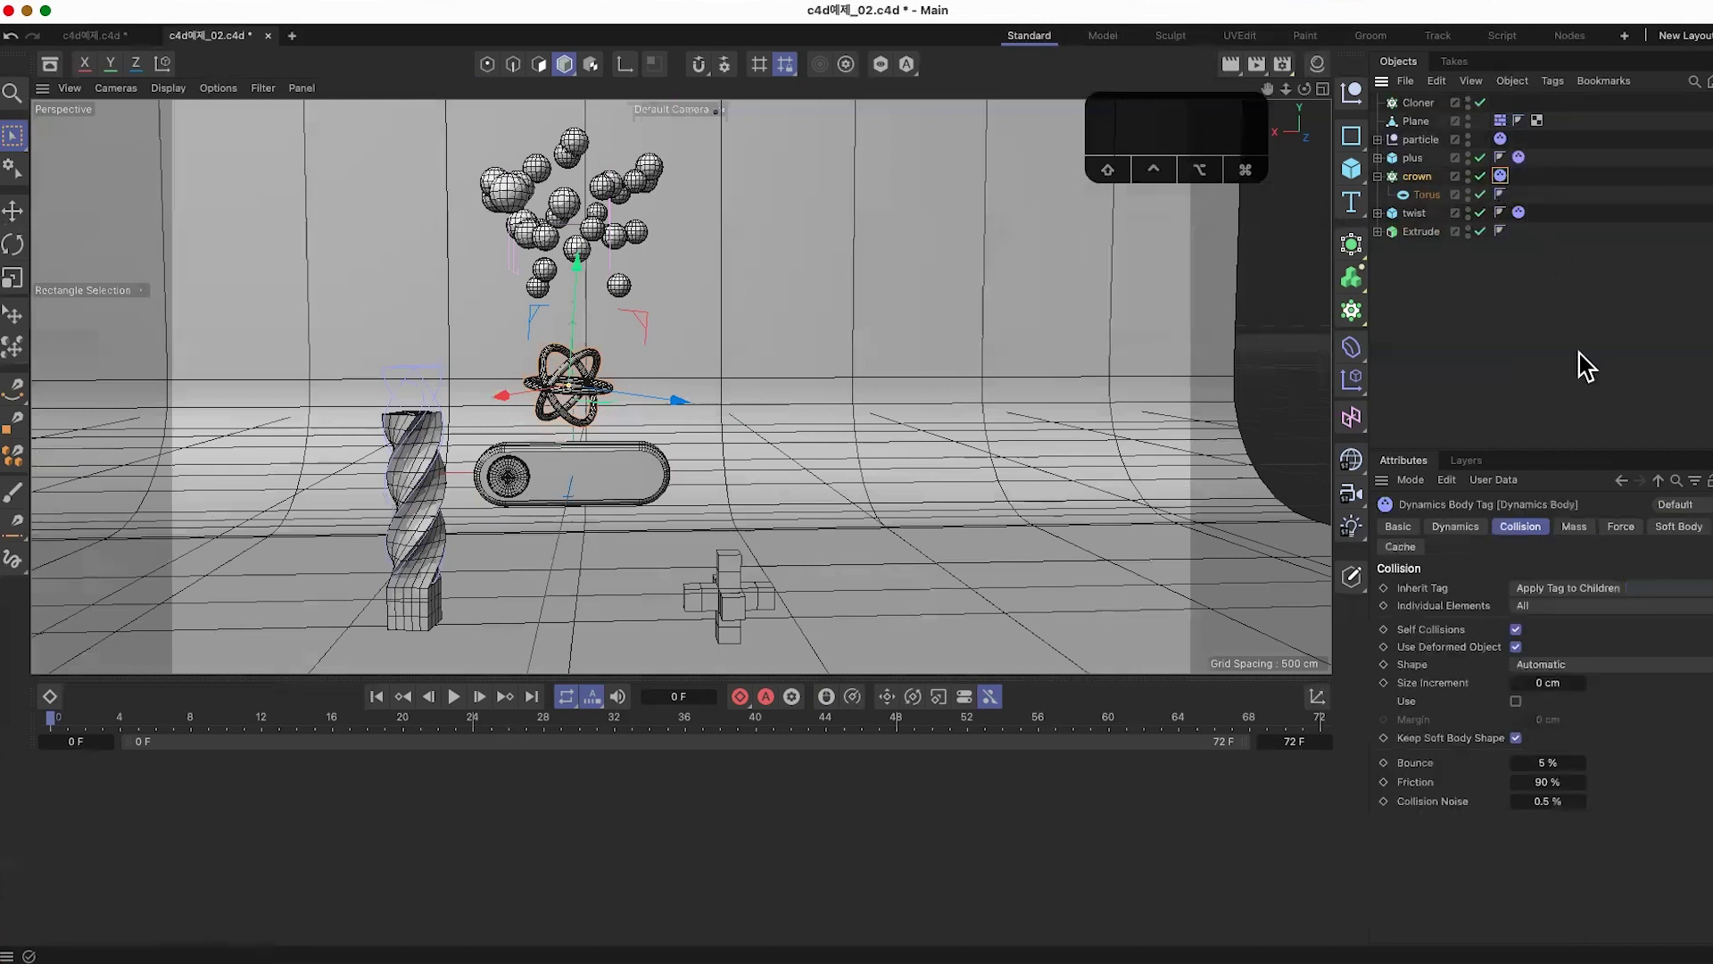
pyautogui.click(1663, 588)
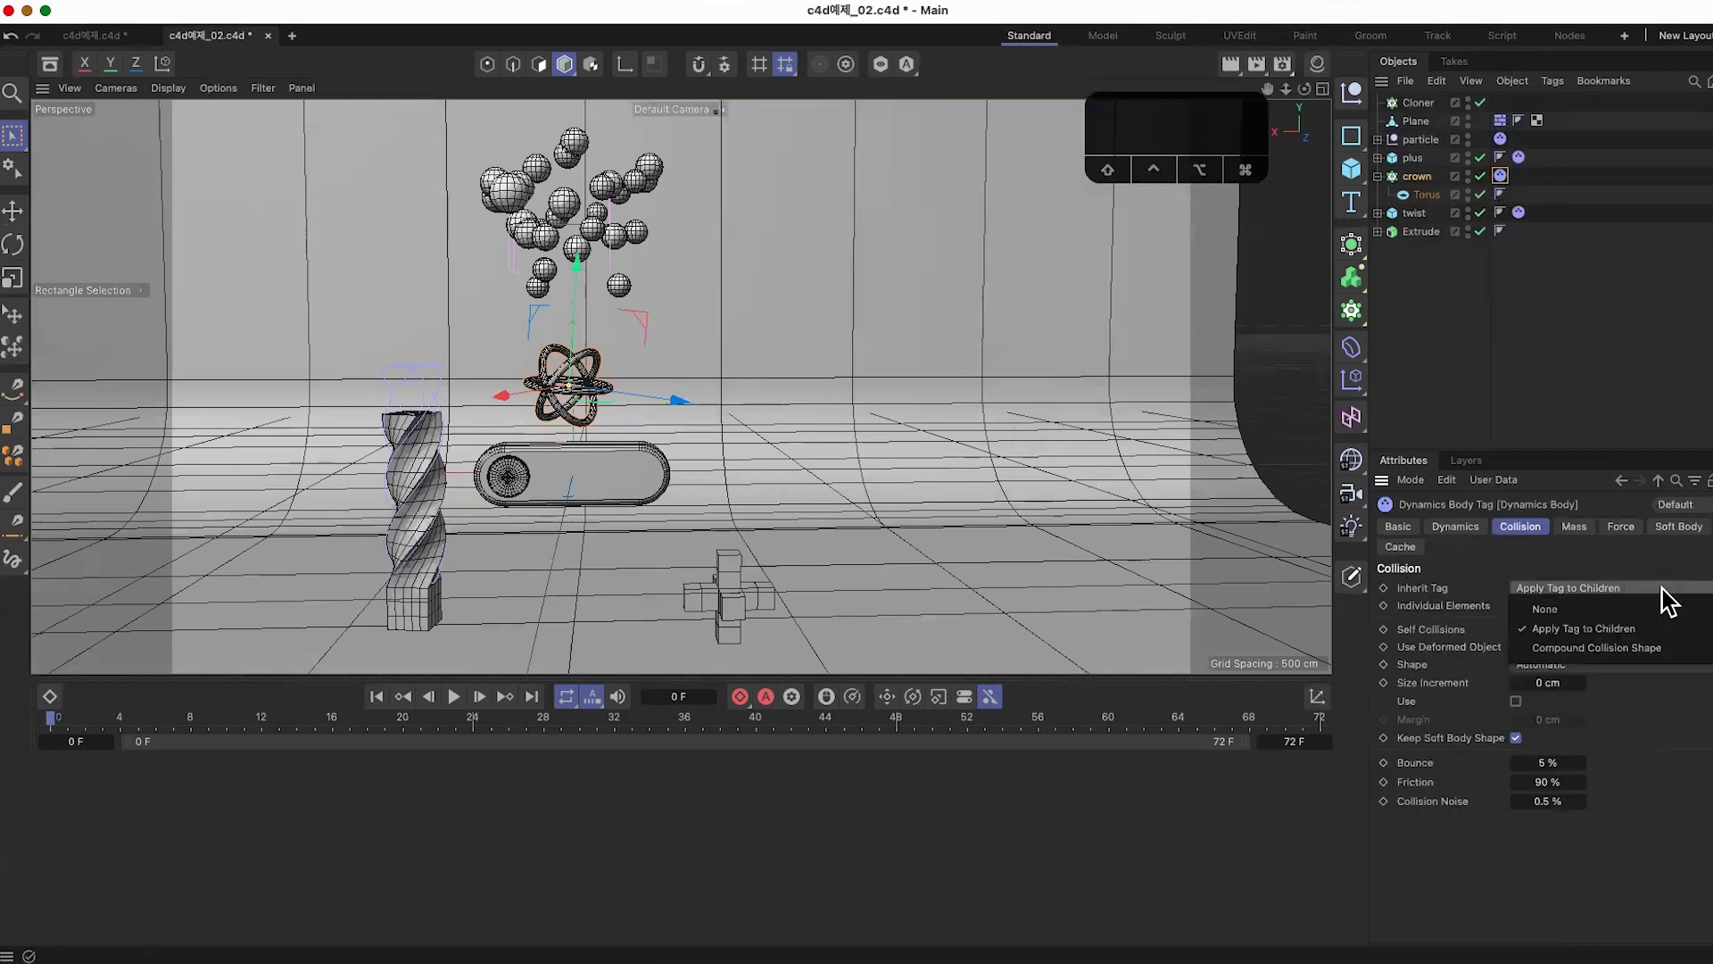
pyautogui.click(1666, 650)
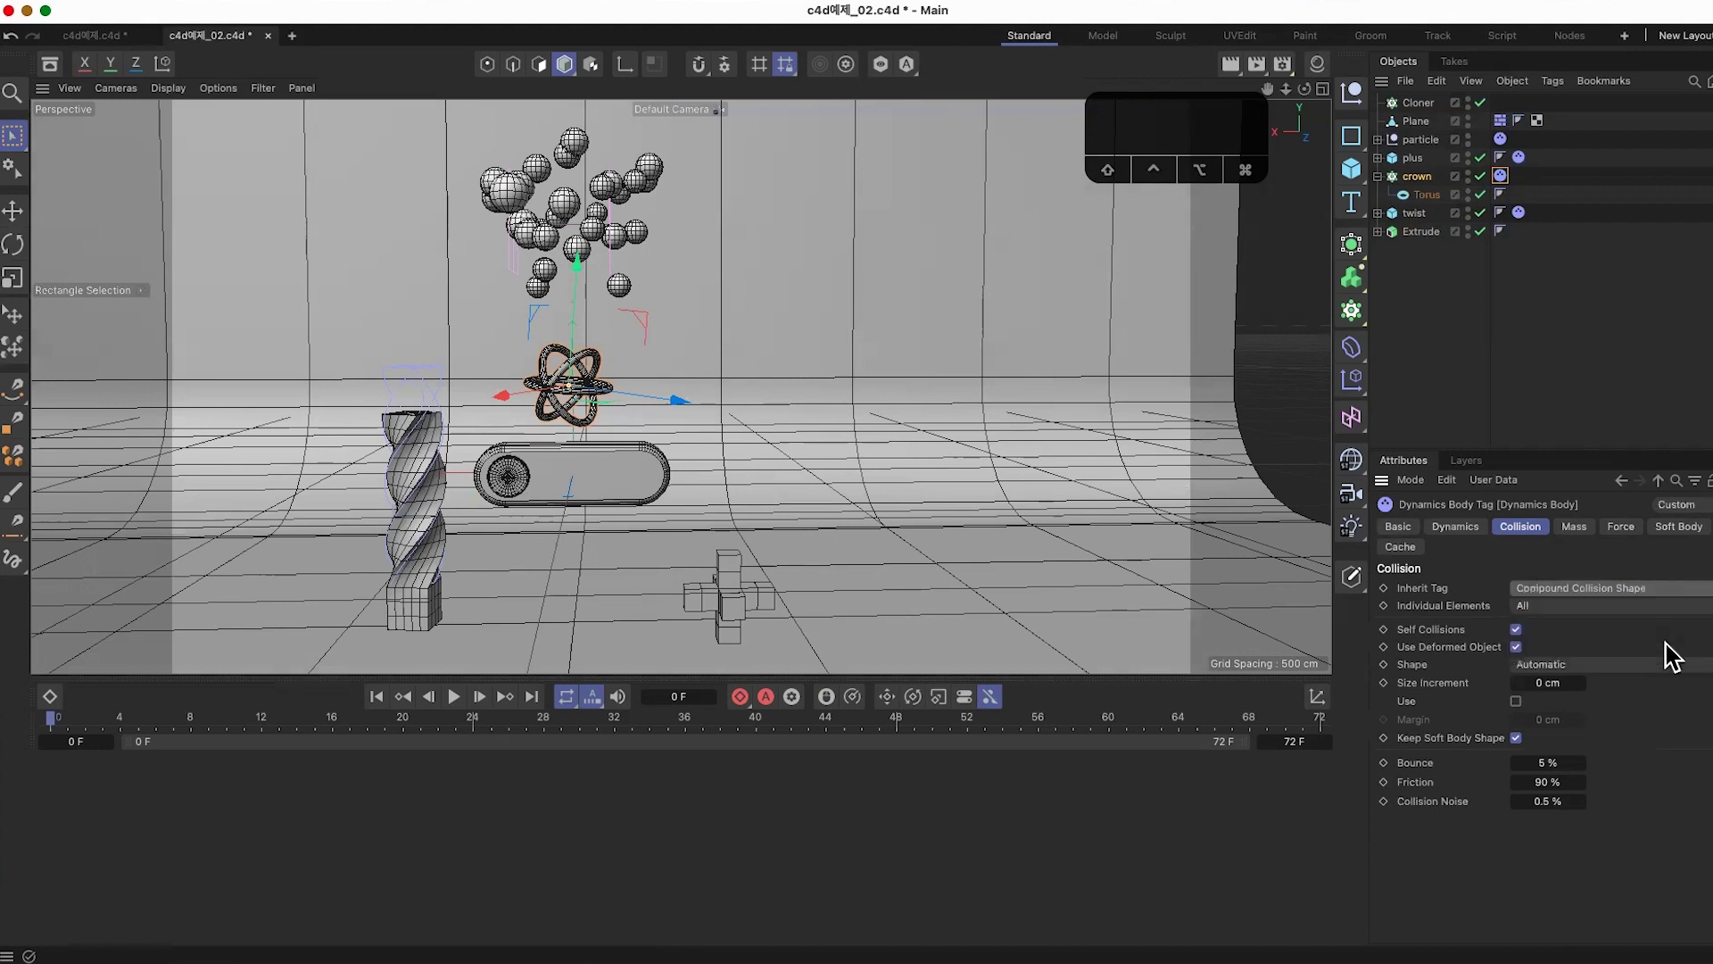
pyautogui.click(1542, 607)
pyautogui.click(1540, 642)
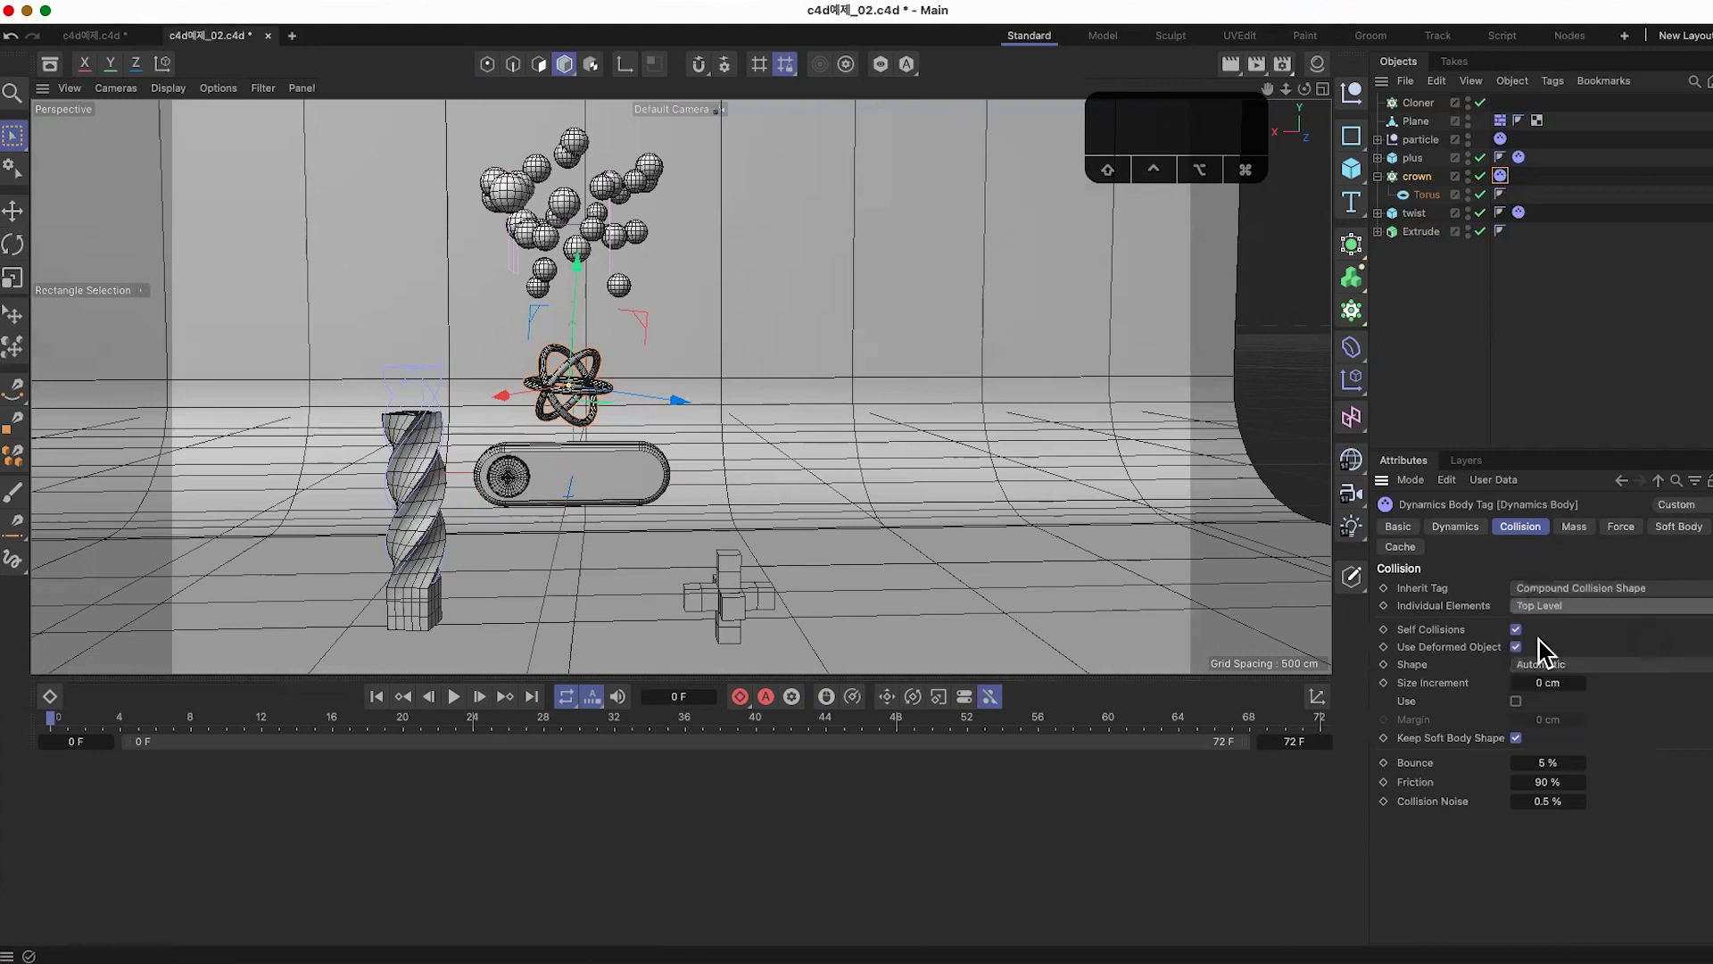
# Step: Play the simulation to check how the crown falls, pause it, select the twist object and return to frame 0
pyautogui.click(454, 703)
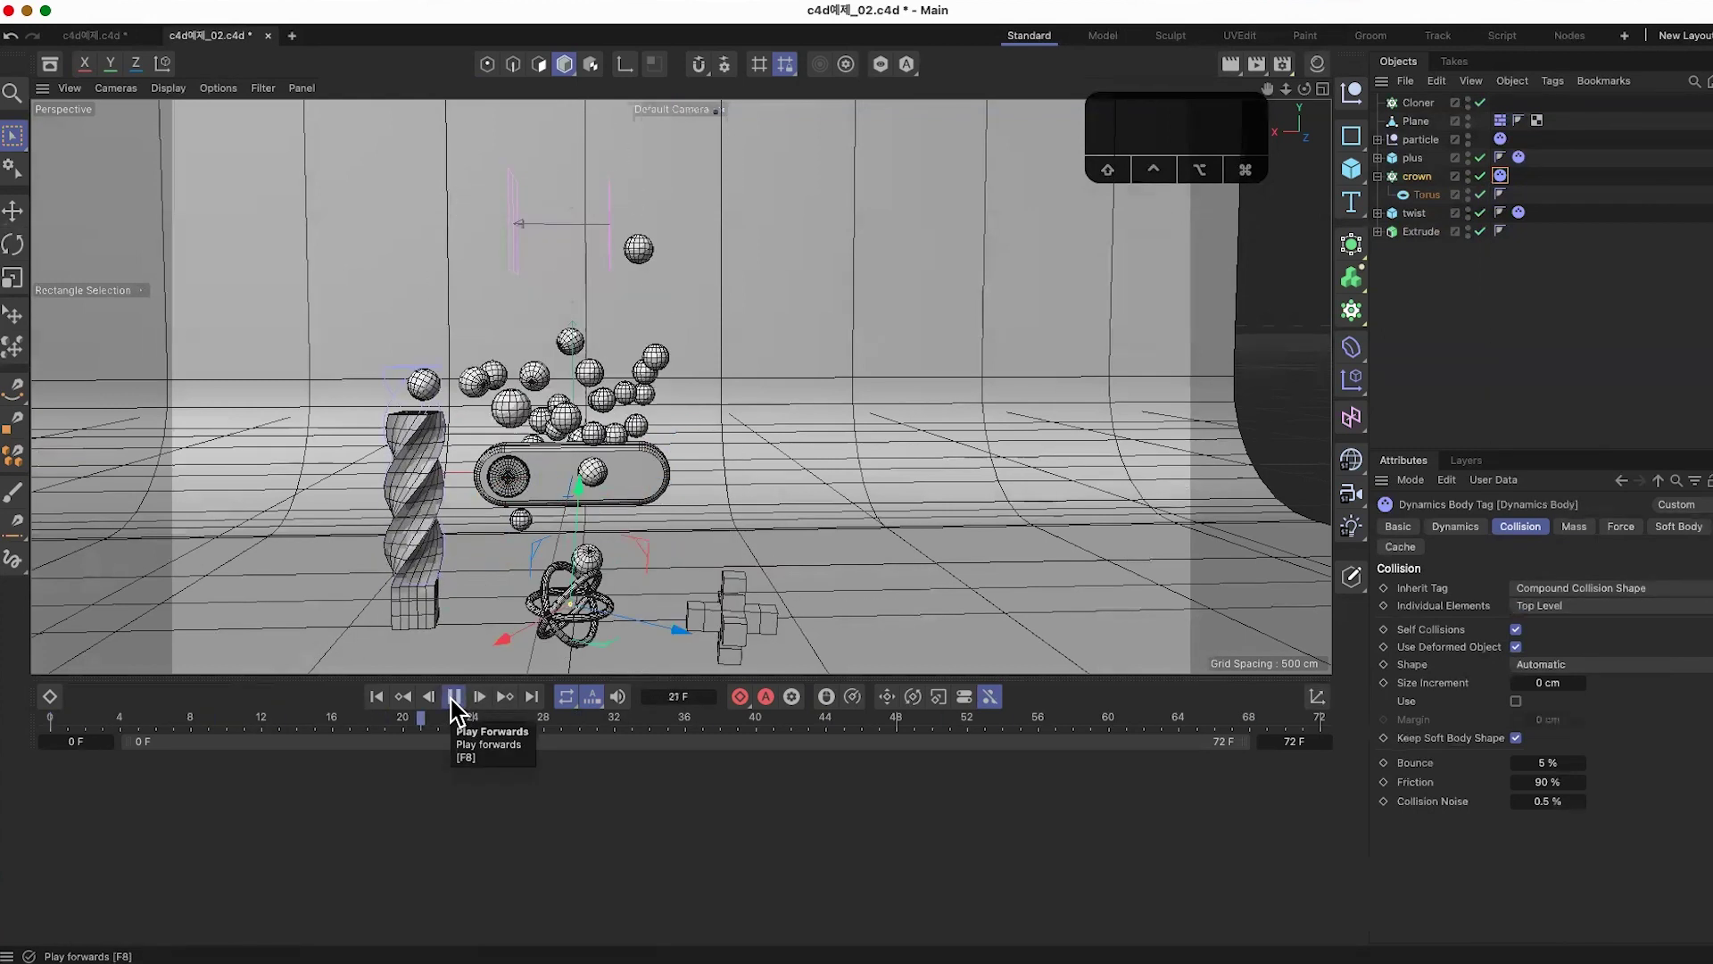
pyautogui.click(454, 703)
pyautogui.click(420, 541)
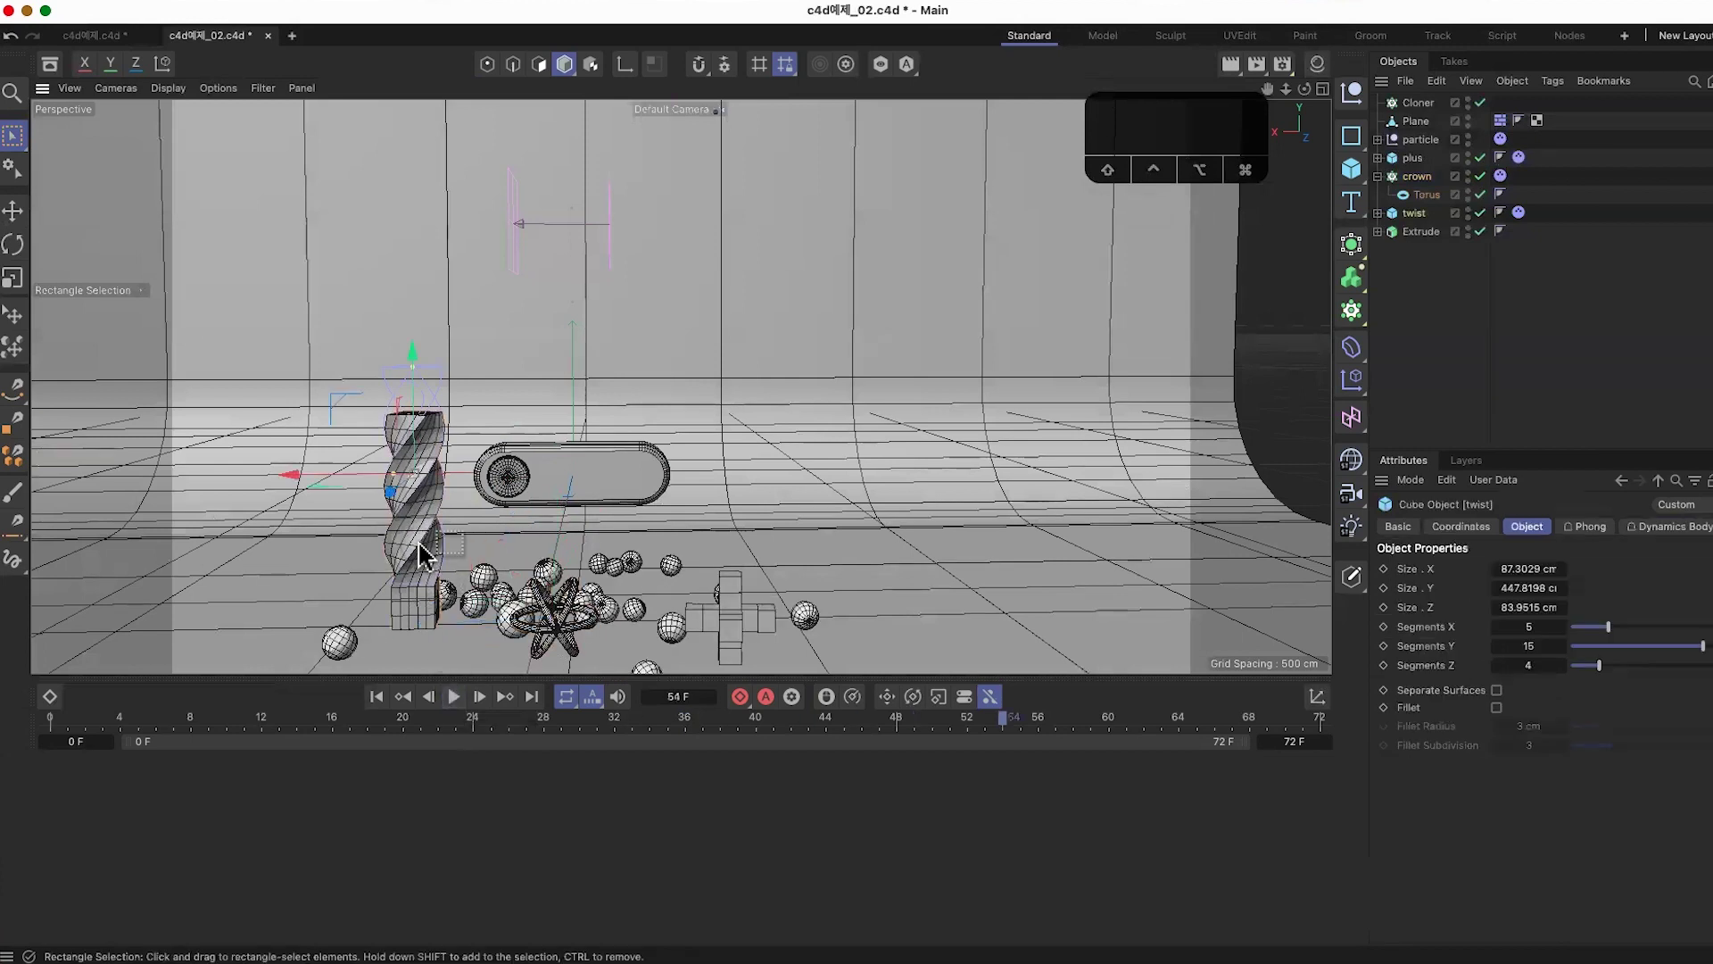
pyautogui.moveTo(443, 725); pyautogui.dragTo(54, 725)
# Step: Expand the twist object, preview its fall, and make it editable at frame 0
pyautogui.click(1377, 213)
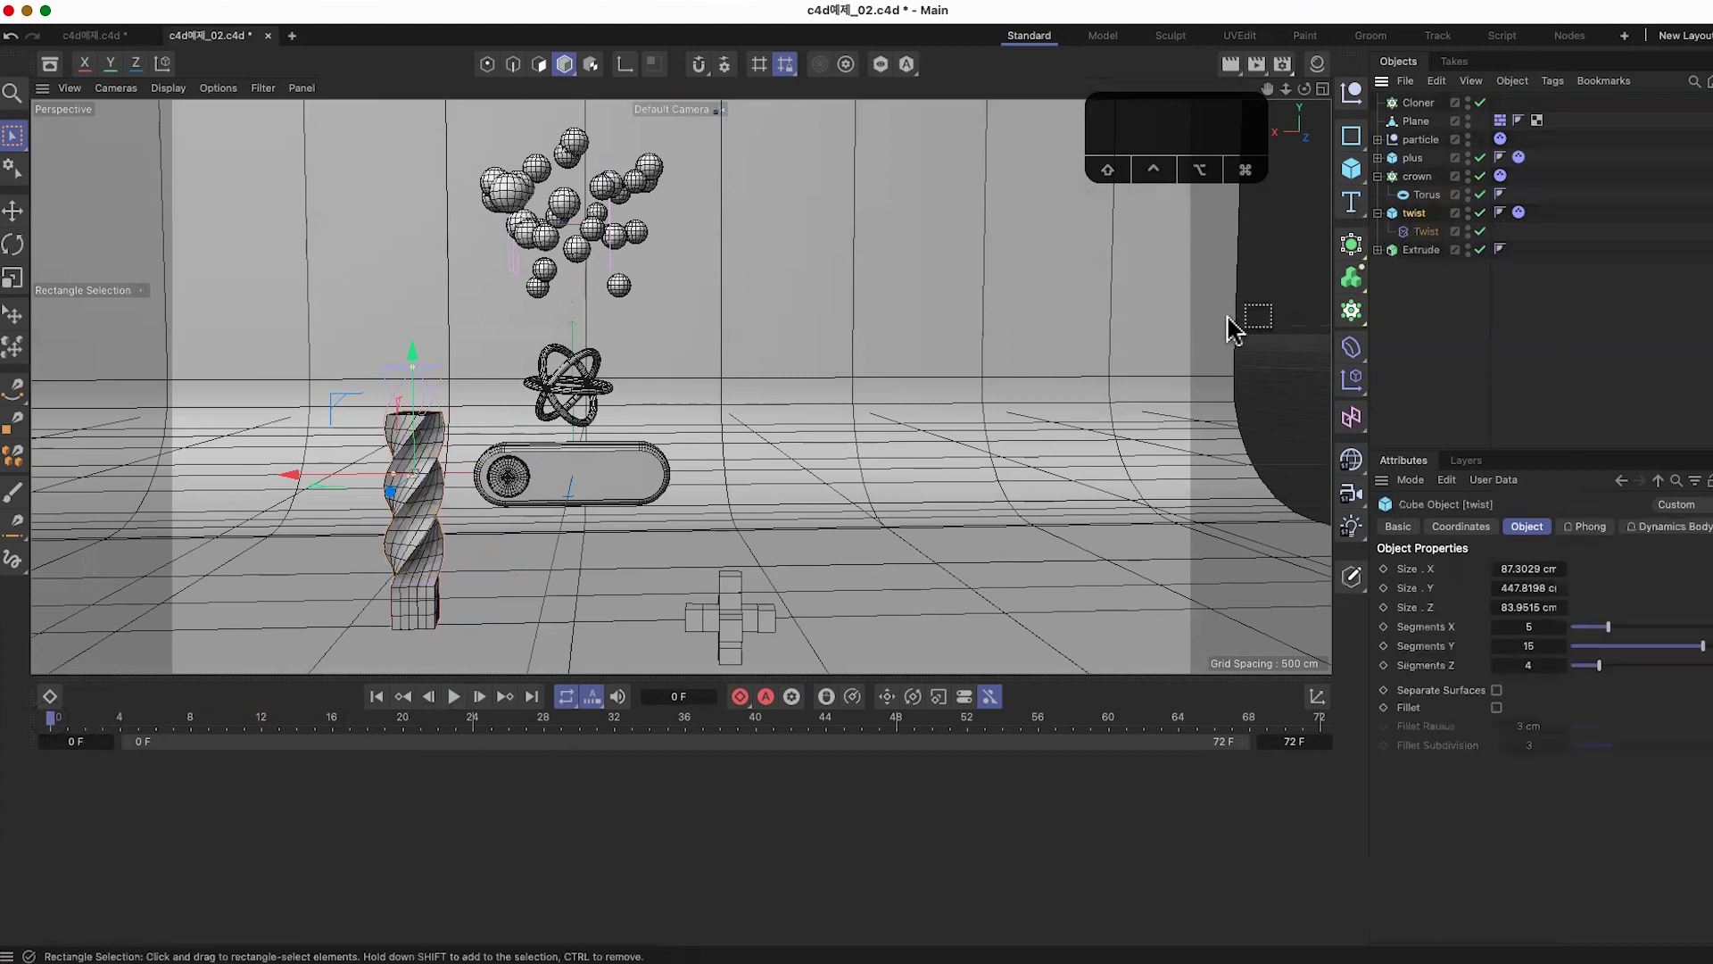
pyautogui.click(454, 696)
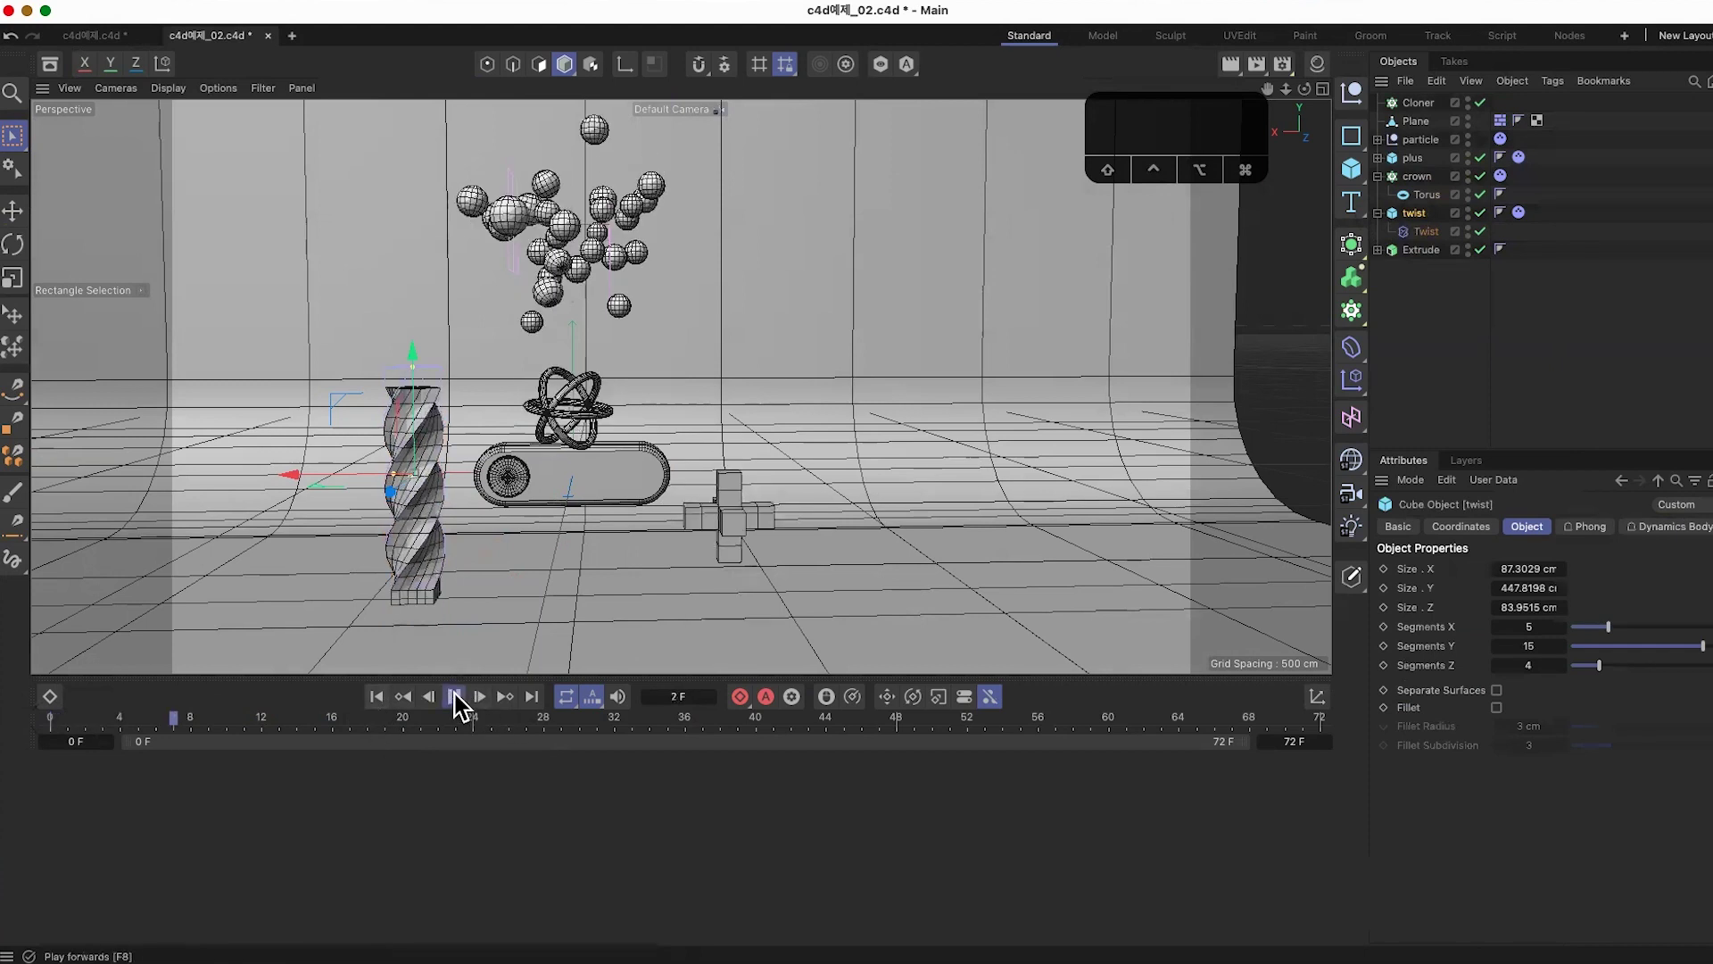
pyautogui.moveTo(253, 730); pyautogui.dragTo(5, 721)
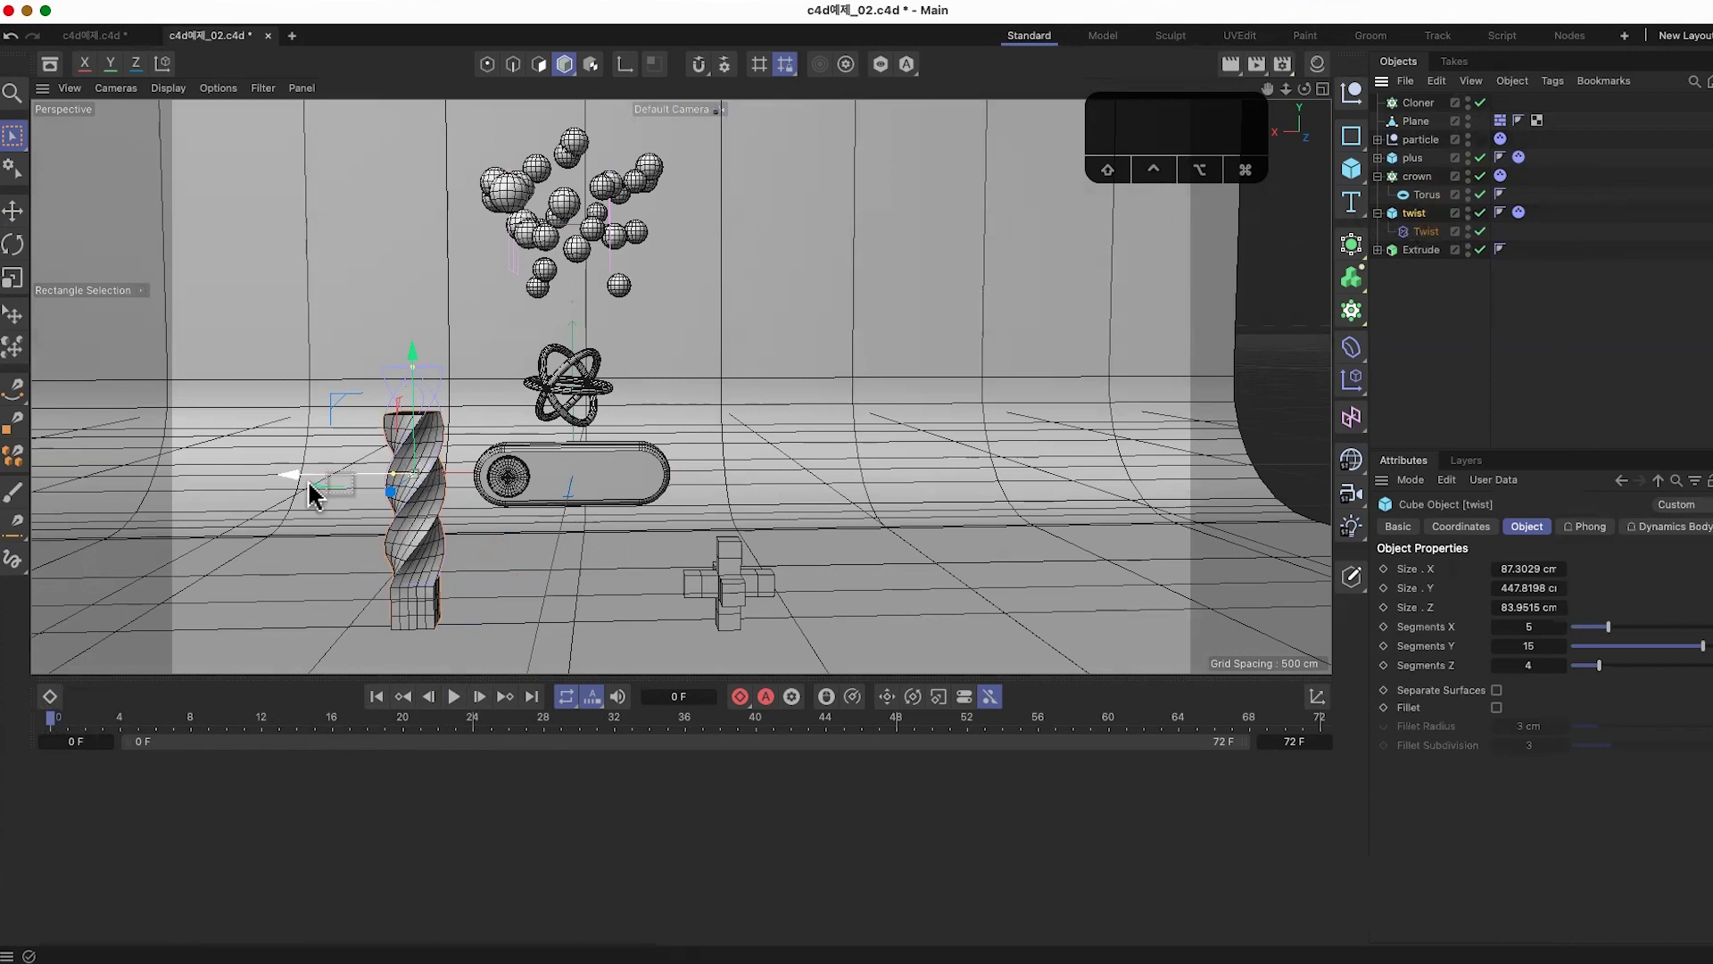
pyautogui.press('c')
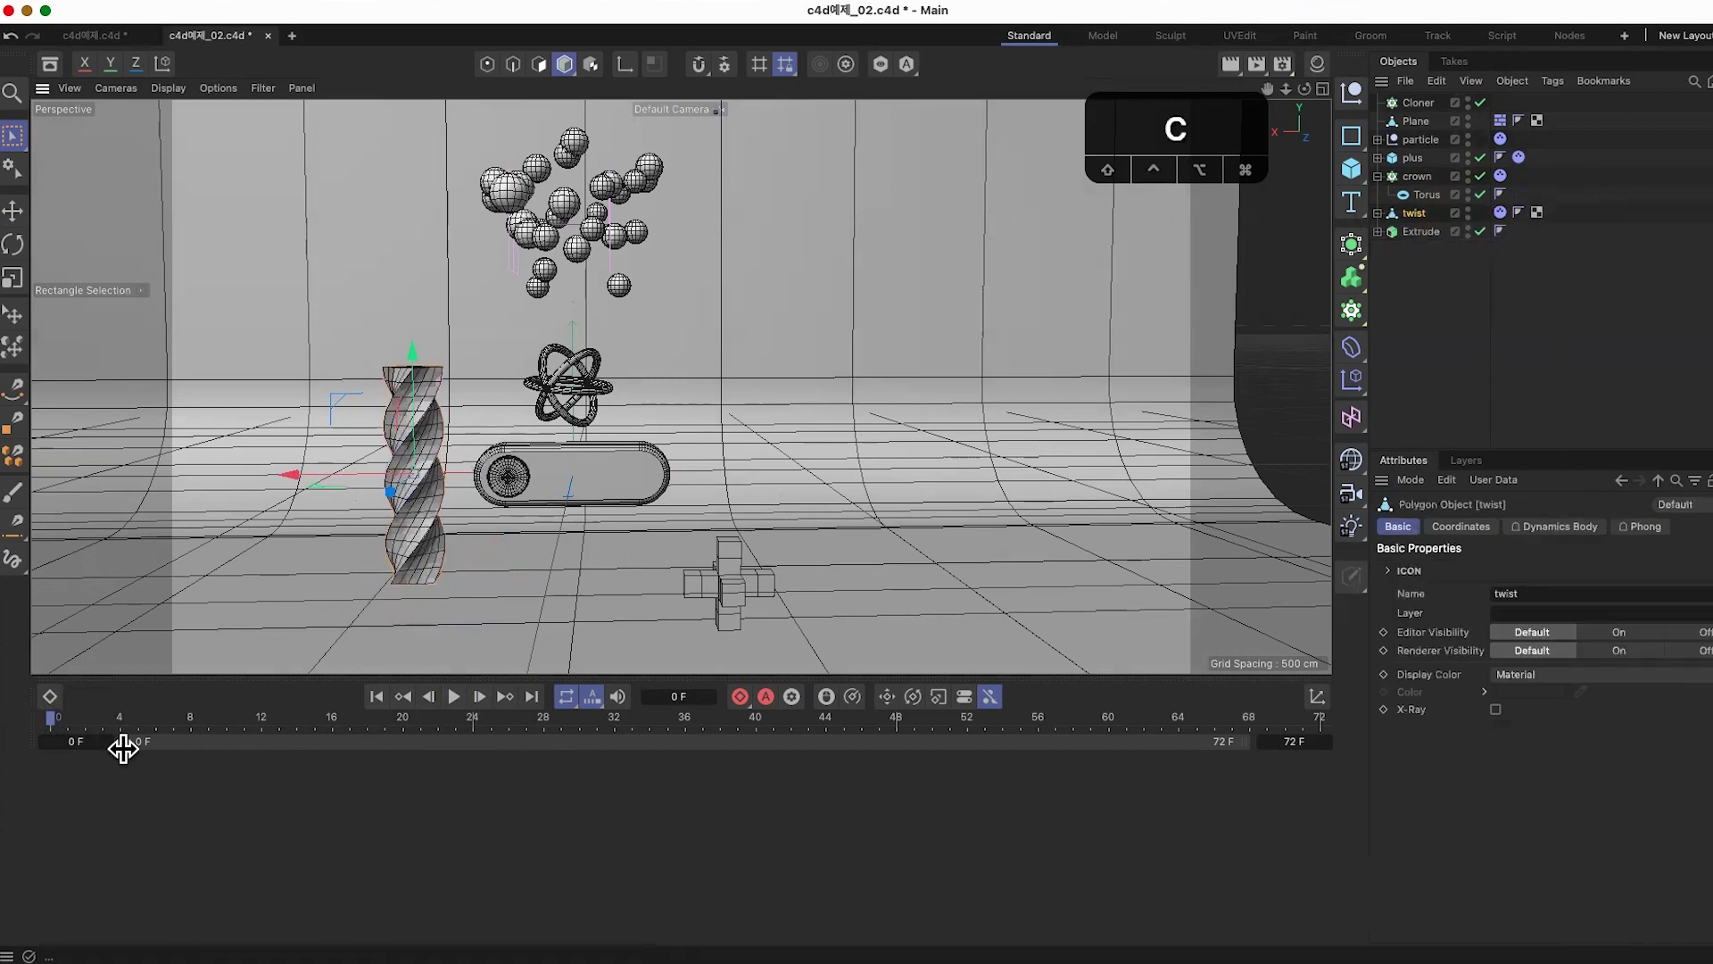
# Step: Replay the simulation to check the editable twist, pause it and render a preview of the paused frame in the viewport
pyautogui.click(455, 698)
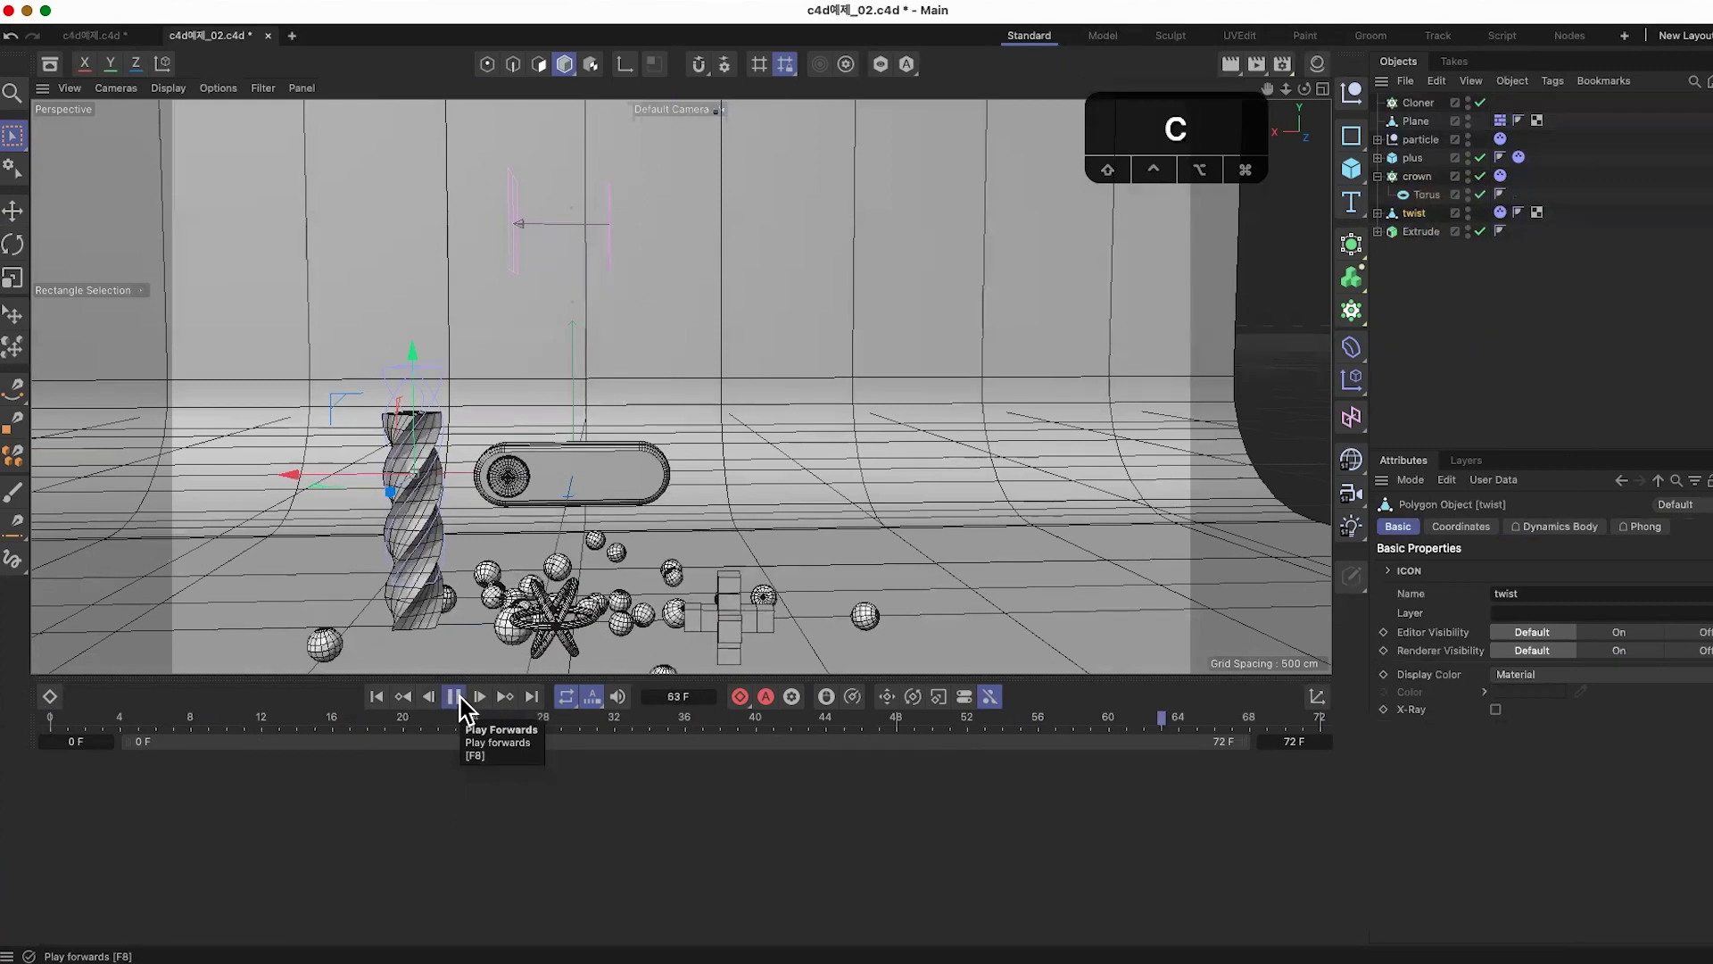
pyautogui.click(454, 696)
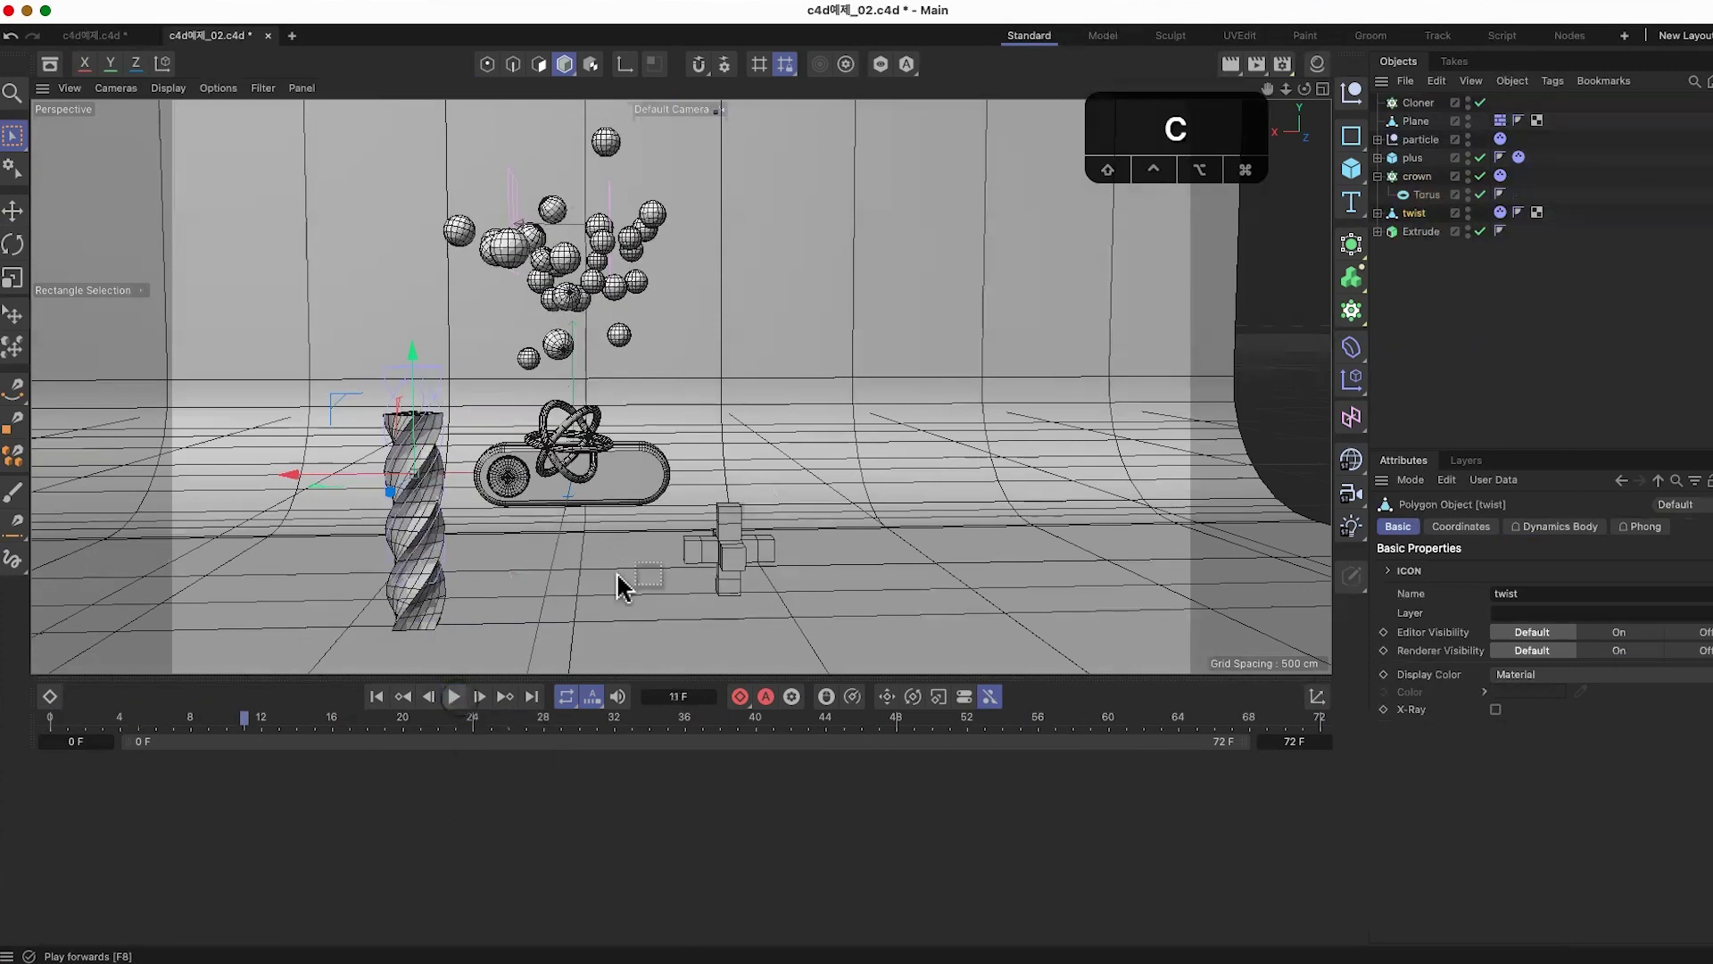
pyautogui.click(1234, 64)
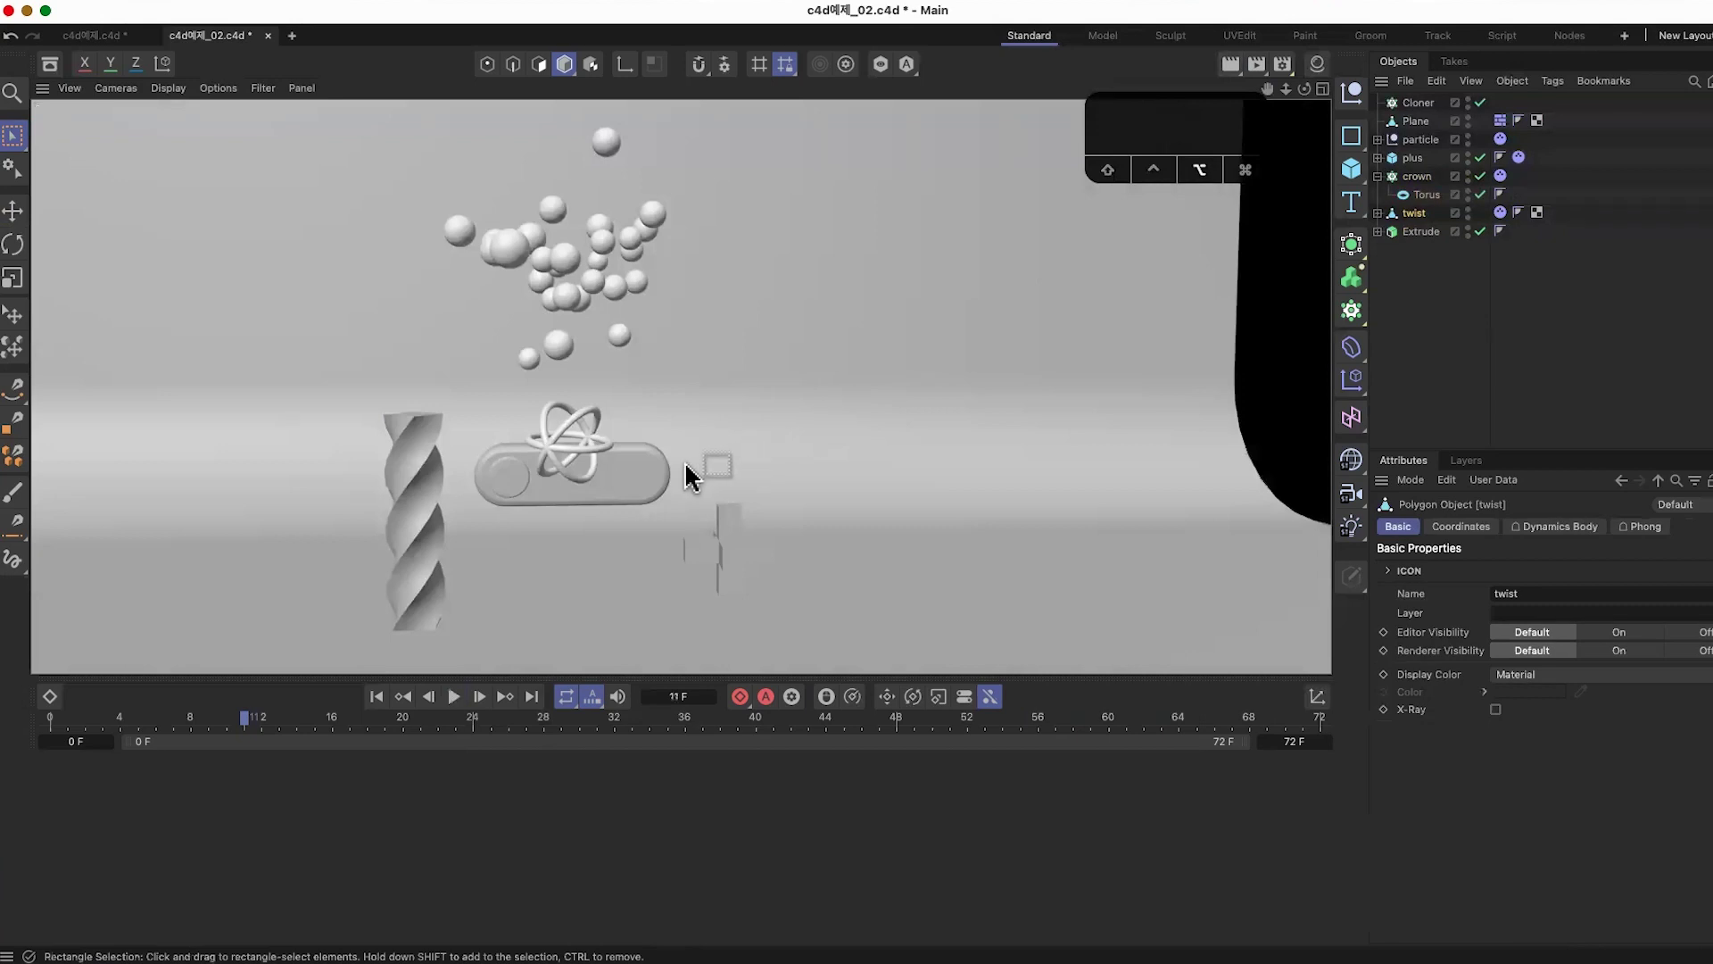
pyautogui.keyDown('alt'); pyautogui.moveTo(635, 446); pyautogui.dragTo(750, 406); pyautogui.keyUp('alt')
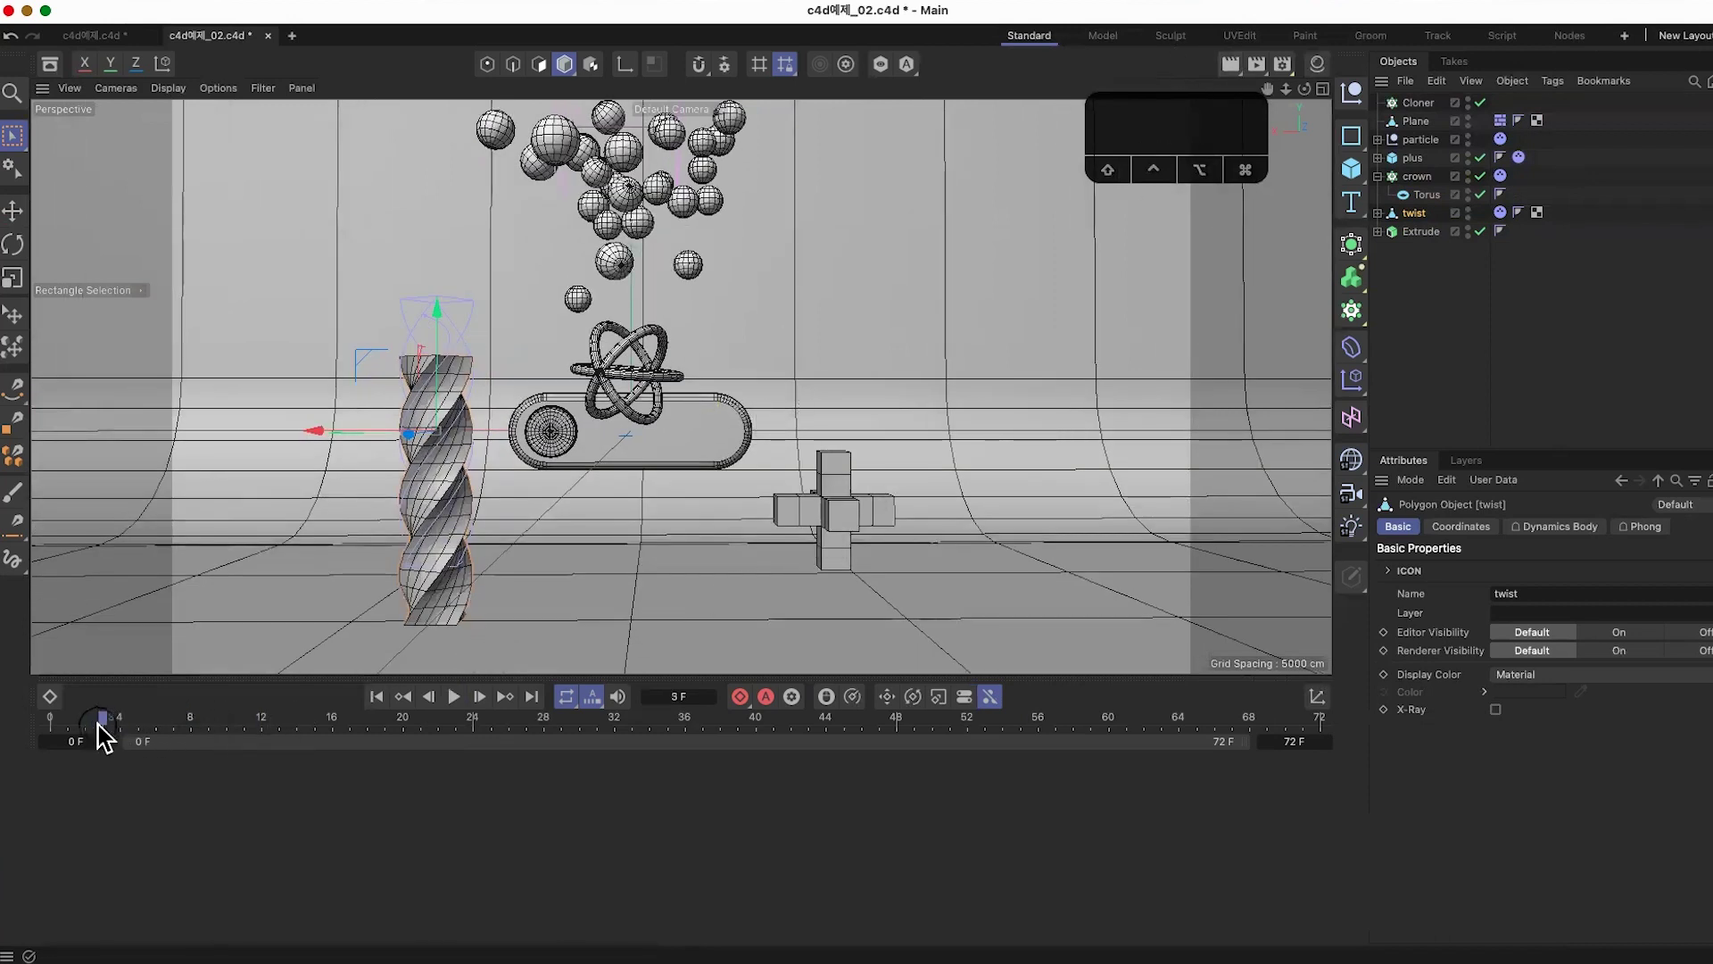
# Step: Replay the simulation from the closer view to check all the falling objects, and pause it
pyautogui.click(454, 697)
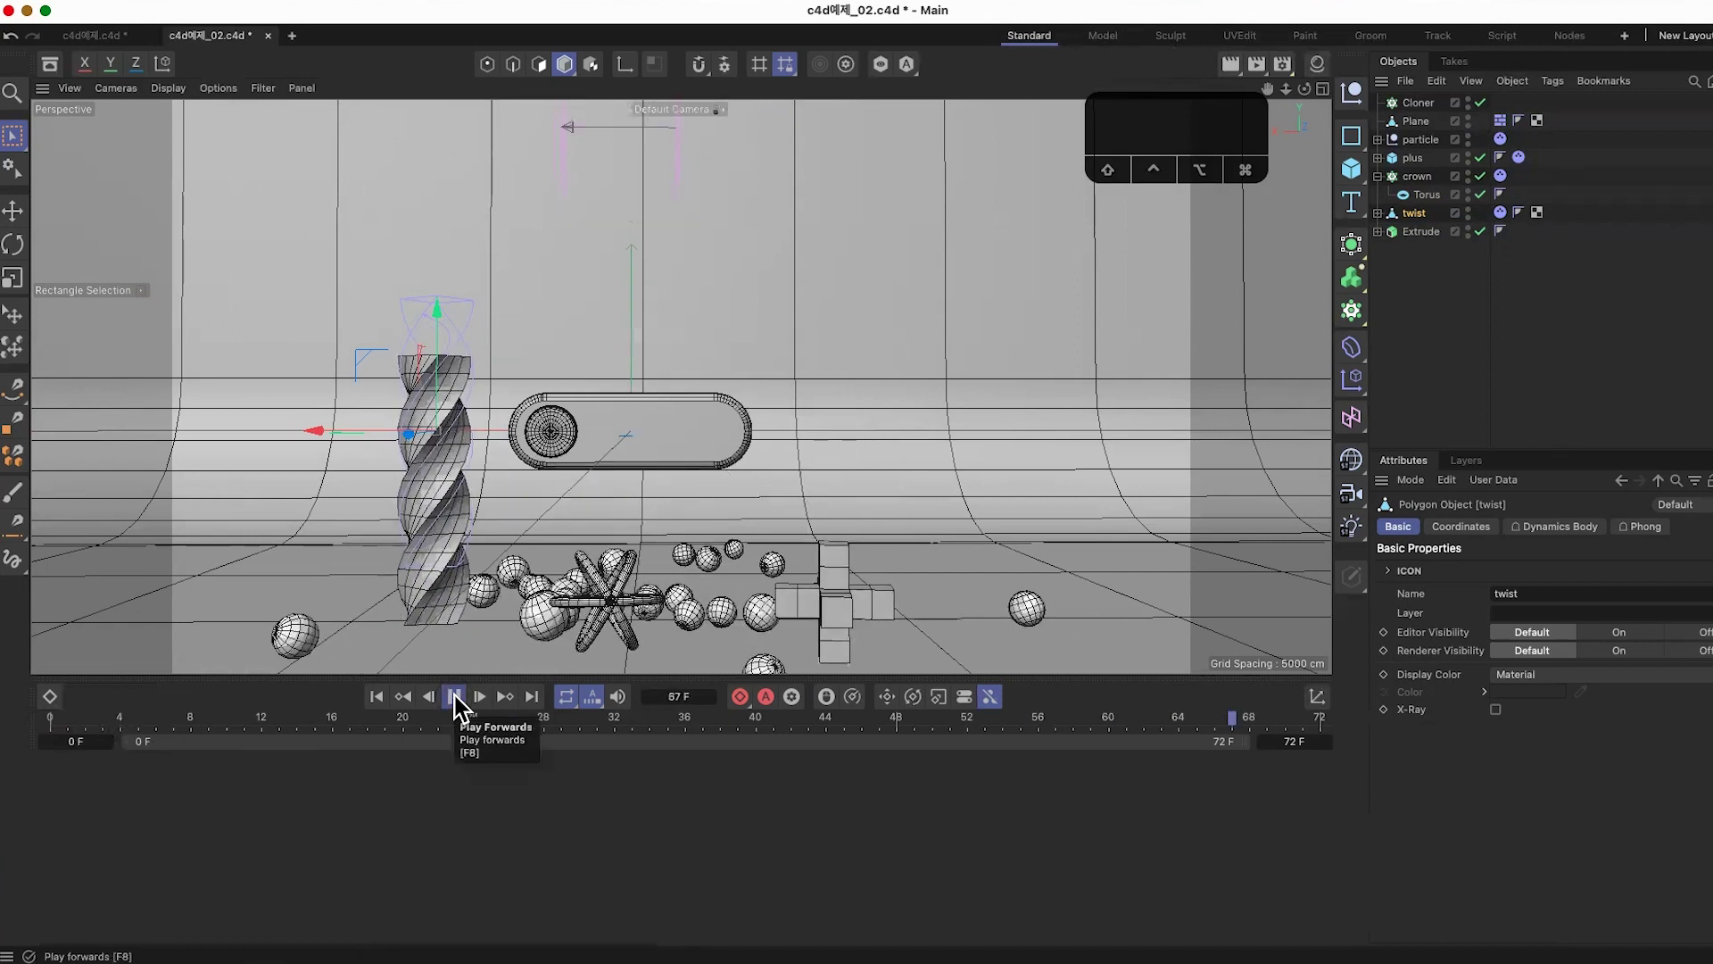
pyautogui.click(454, 697)
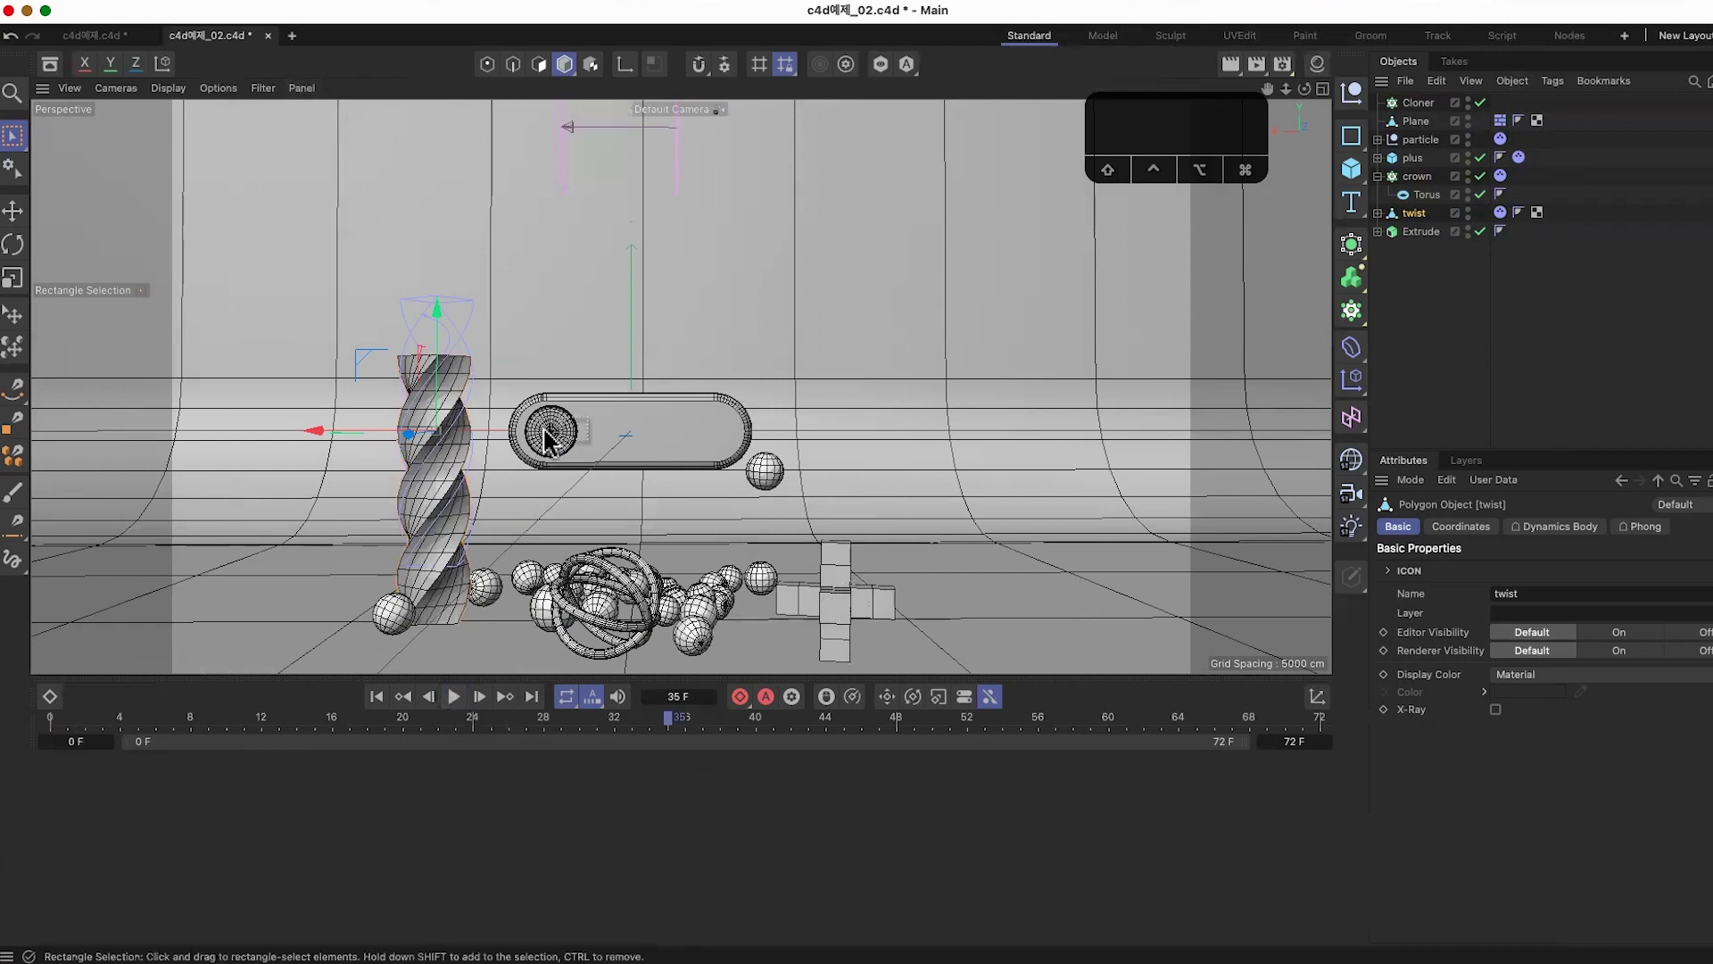
pyautogui.click(21, 142)
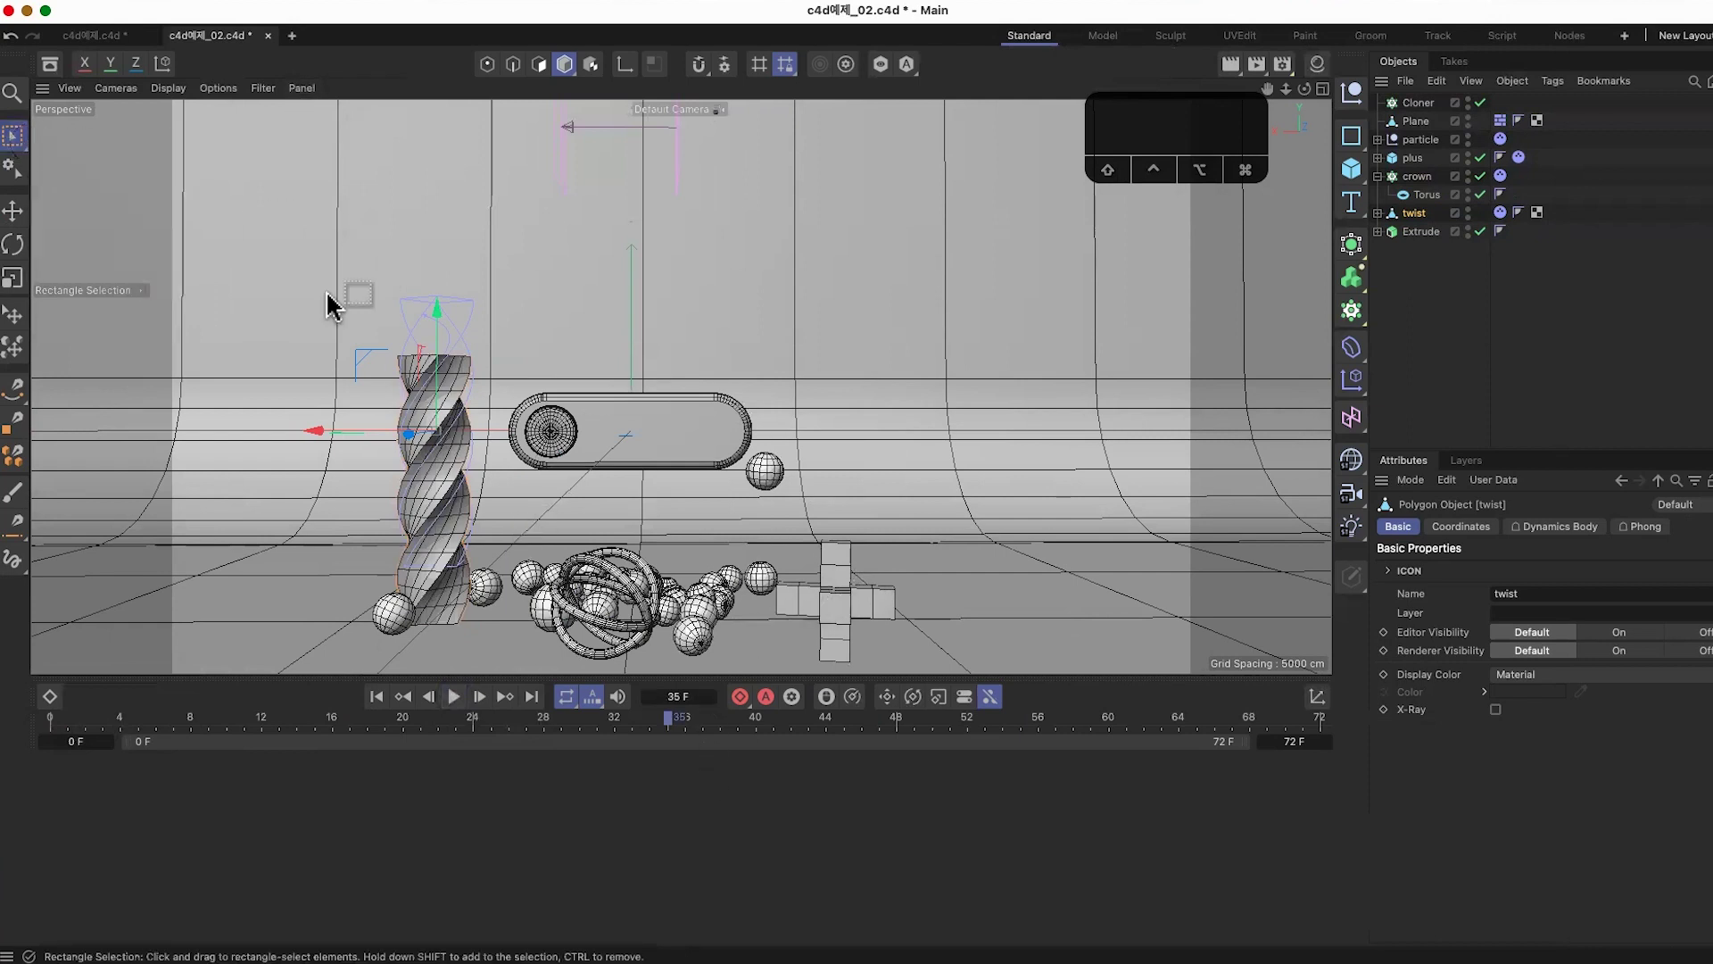
# Step: Select the plus object's Dynamics Body tag at frame 0 and save the project
pyautogui.click(837, 621)
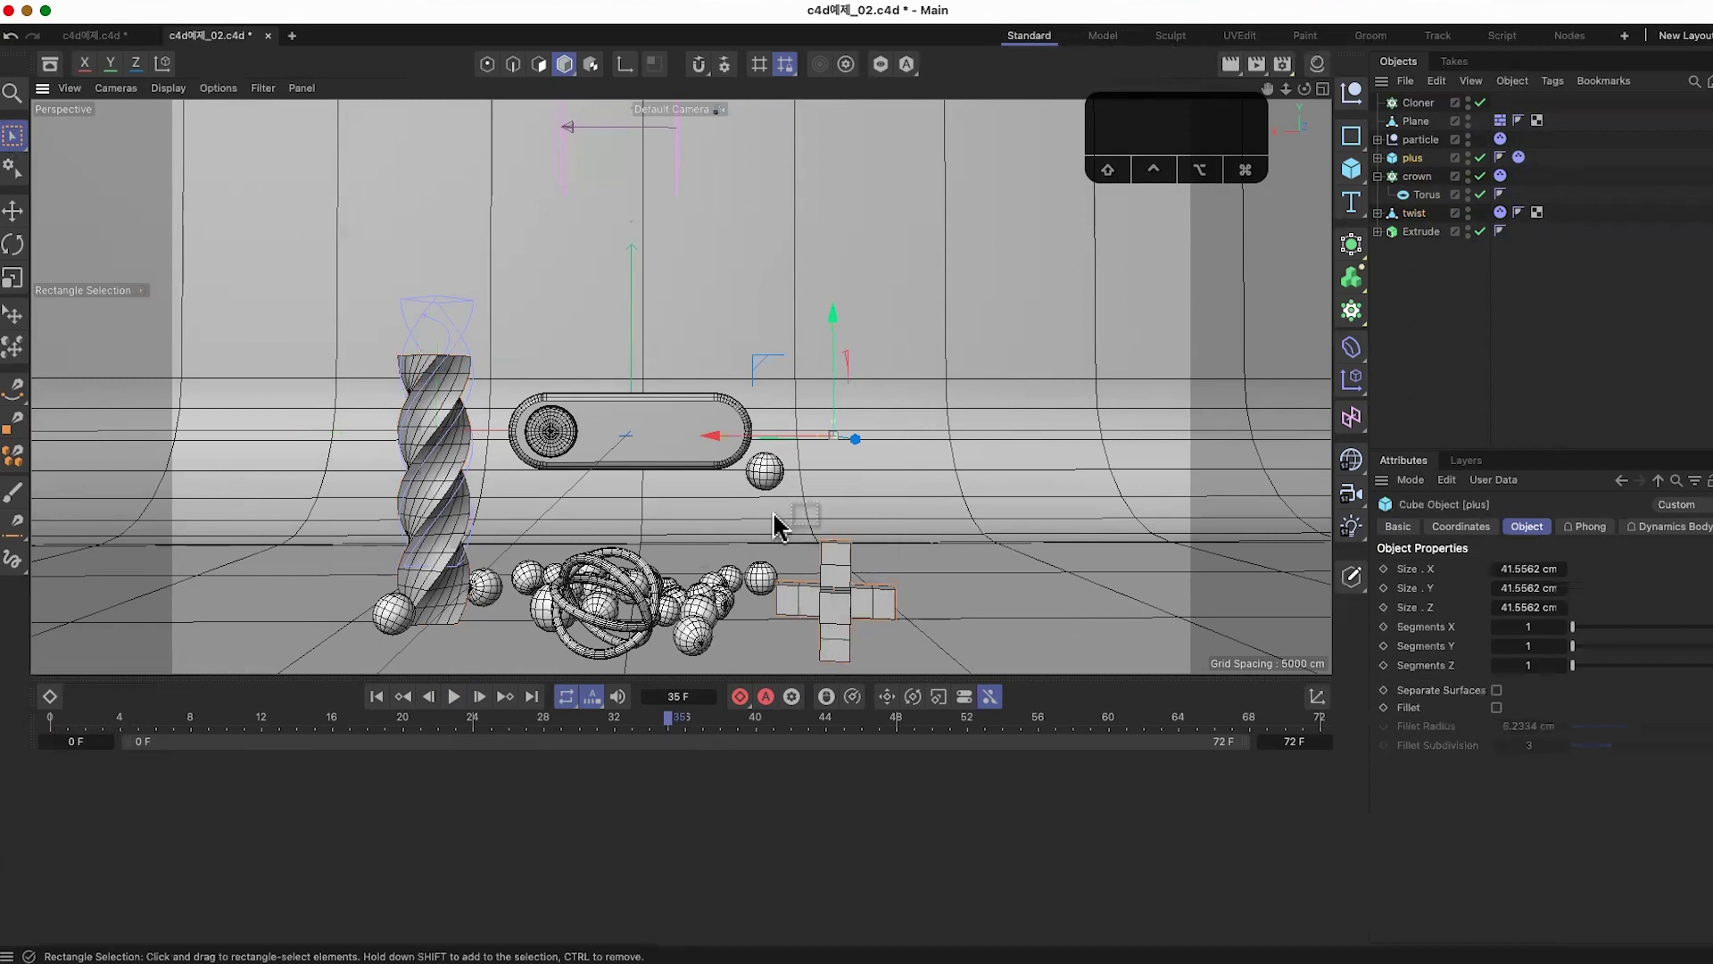
pyautogui.moveTo(356, 734); pyautogui.dragTo(53, 728)
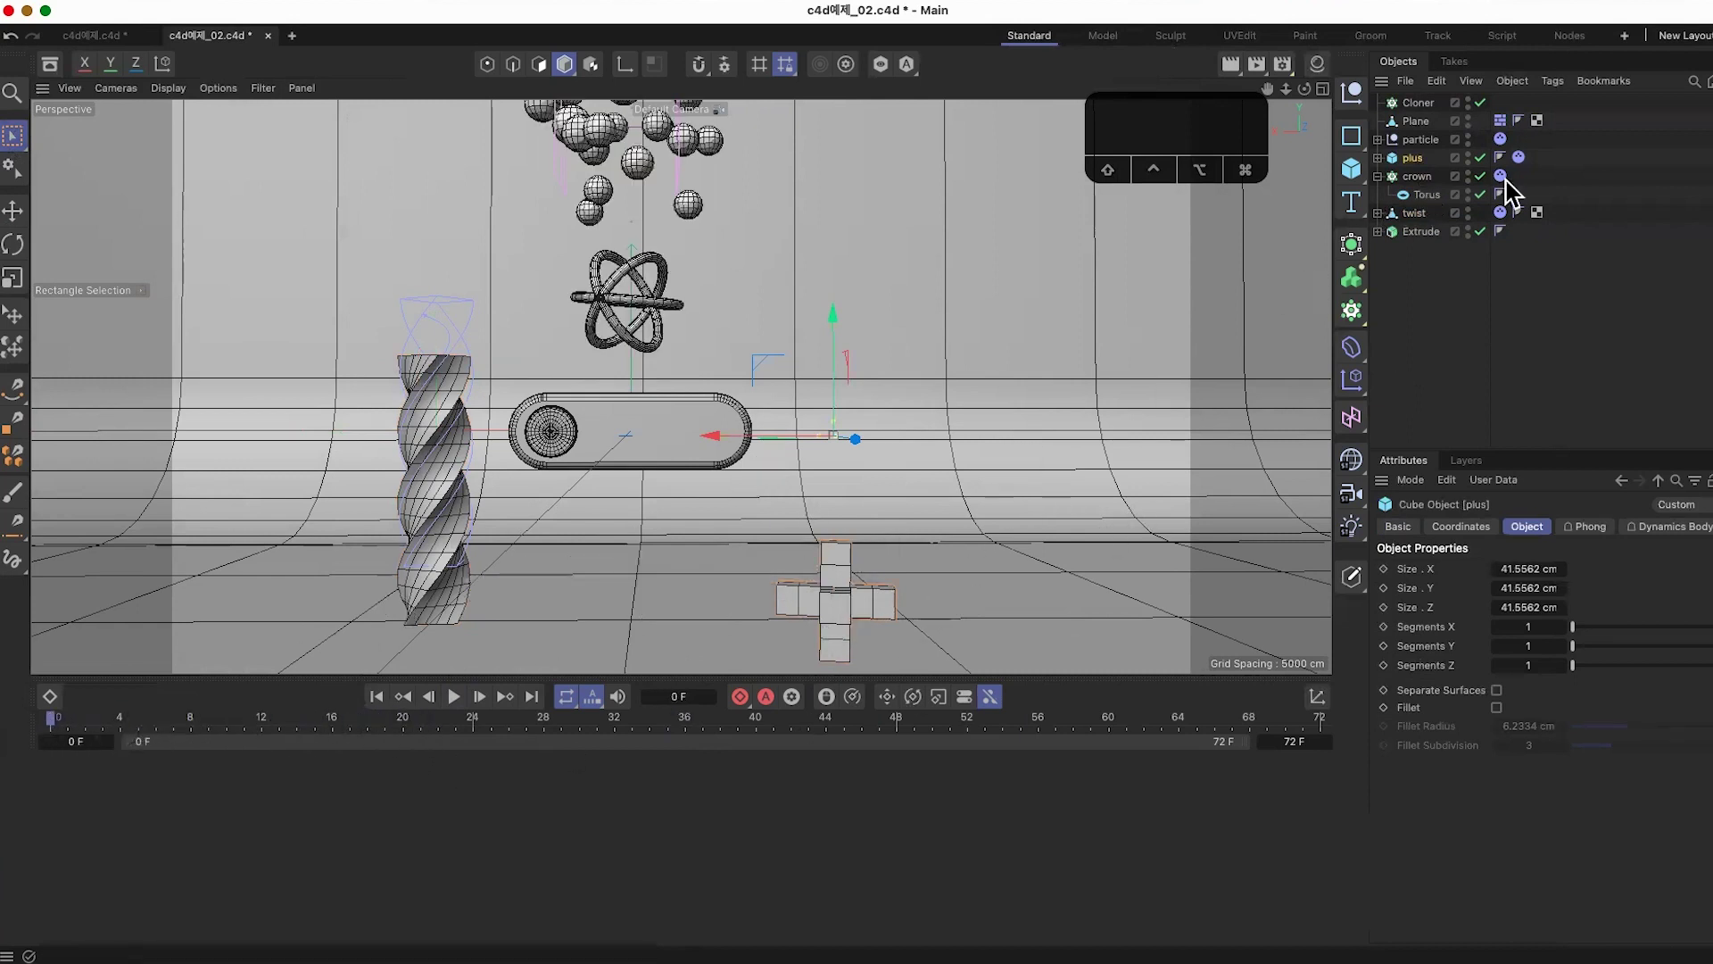
pyautogui.click(1519, 157)
pyautogui.press('super+s')
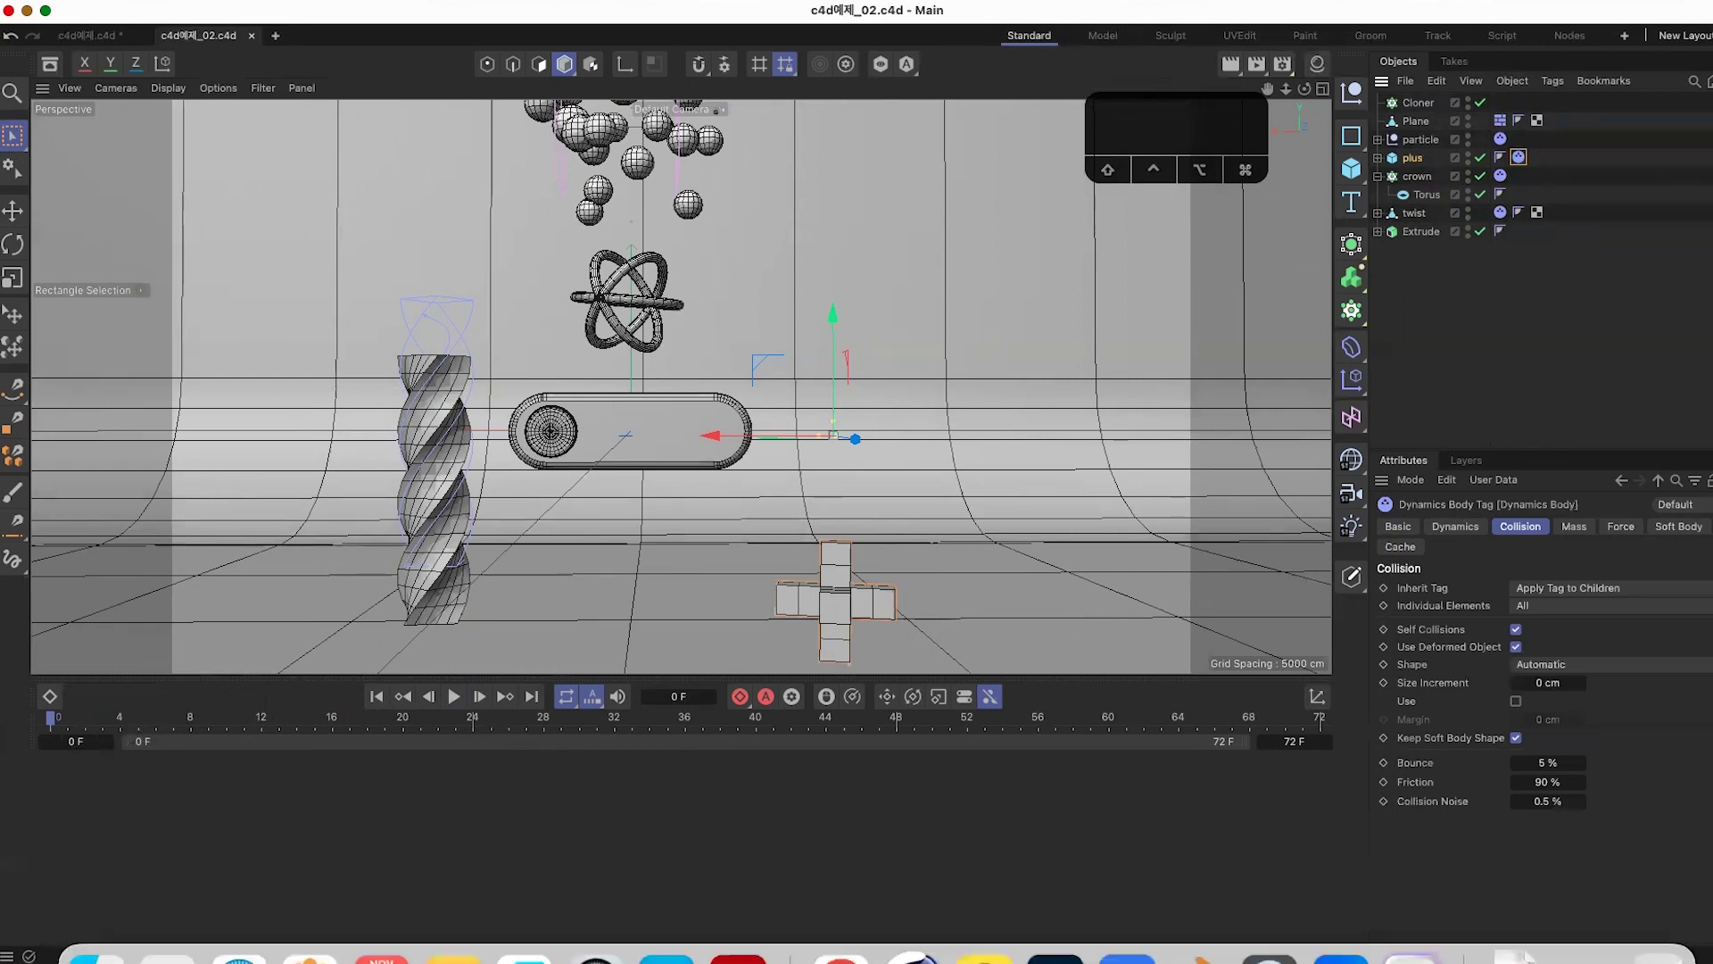
# Step: Set the plus object's collision Bounce to 50% and Friction to 25%, and play the simulation to check it
pyautogui.click(1568, 163)
pyautogui.click(1519, 157)
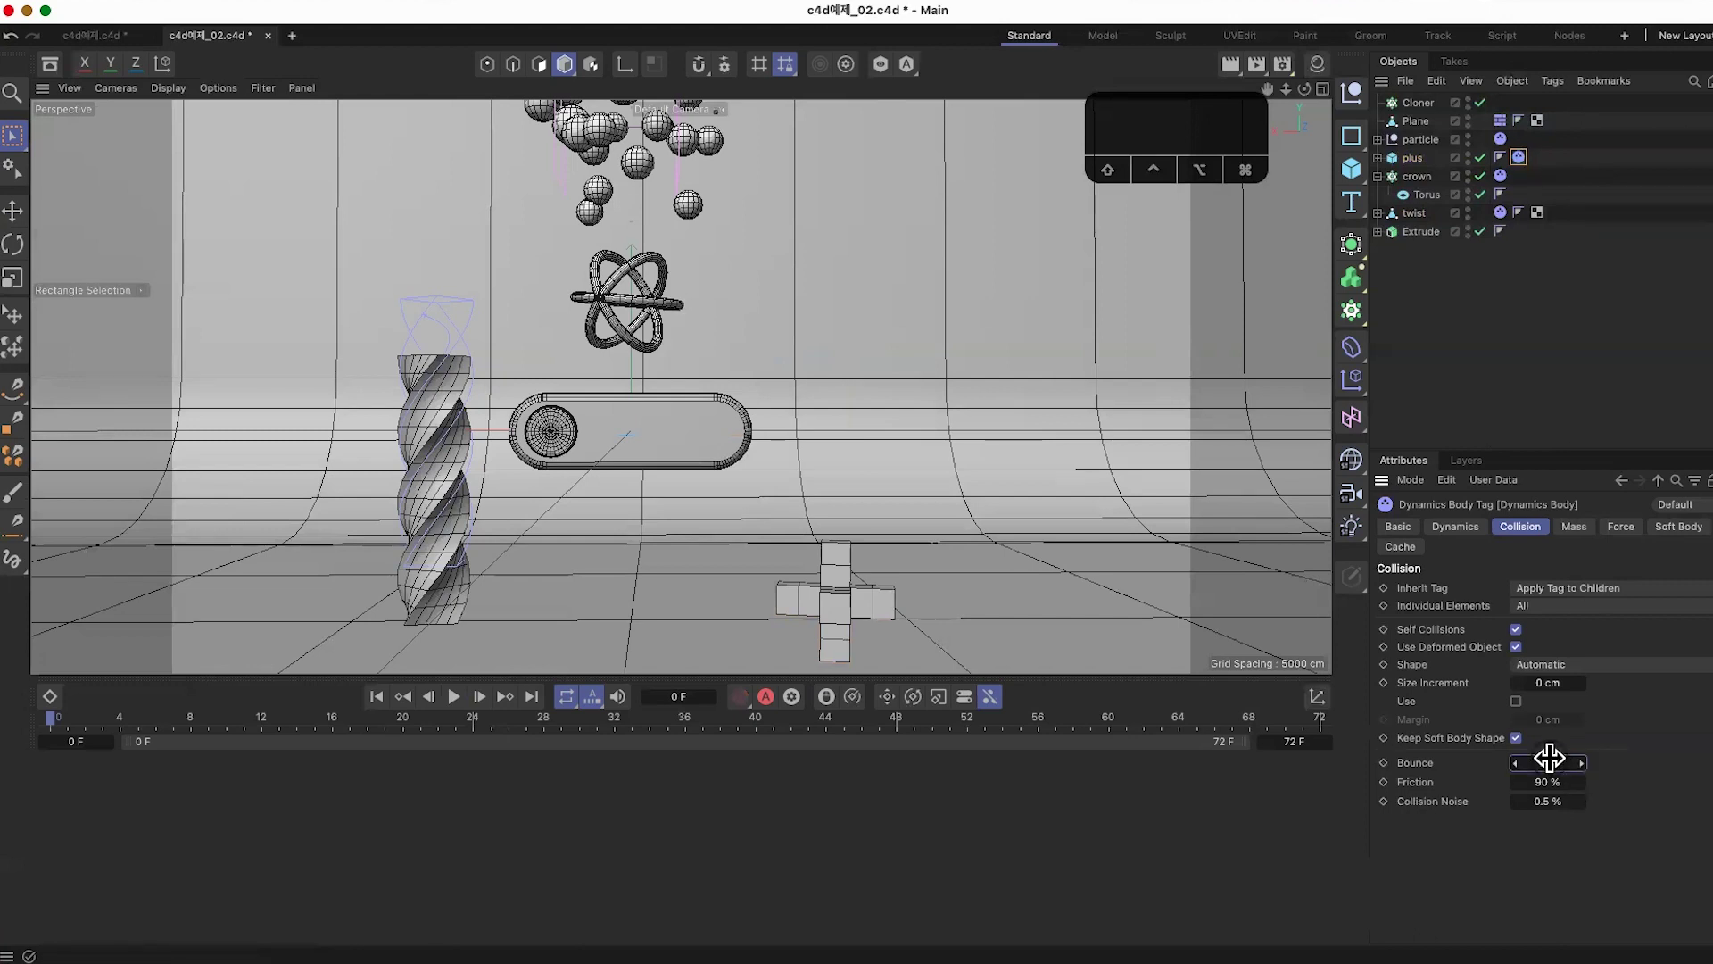
pyautogui.moveTo(1550, 758); pyautogui.dragTo(1557, 758)
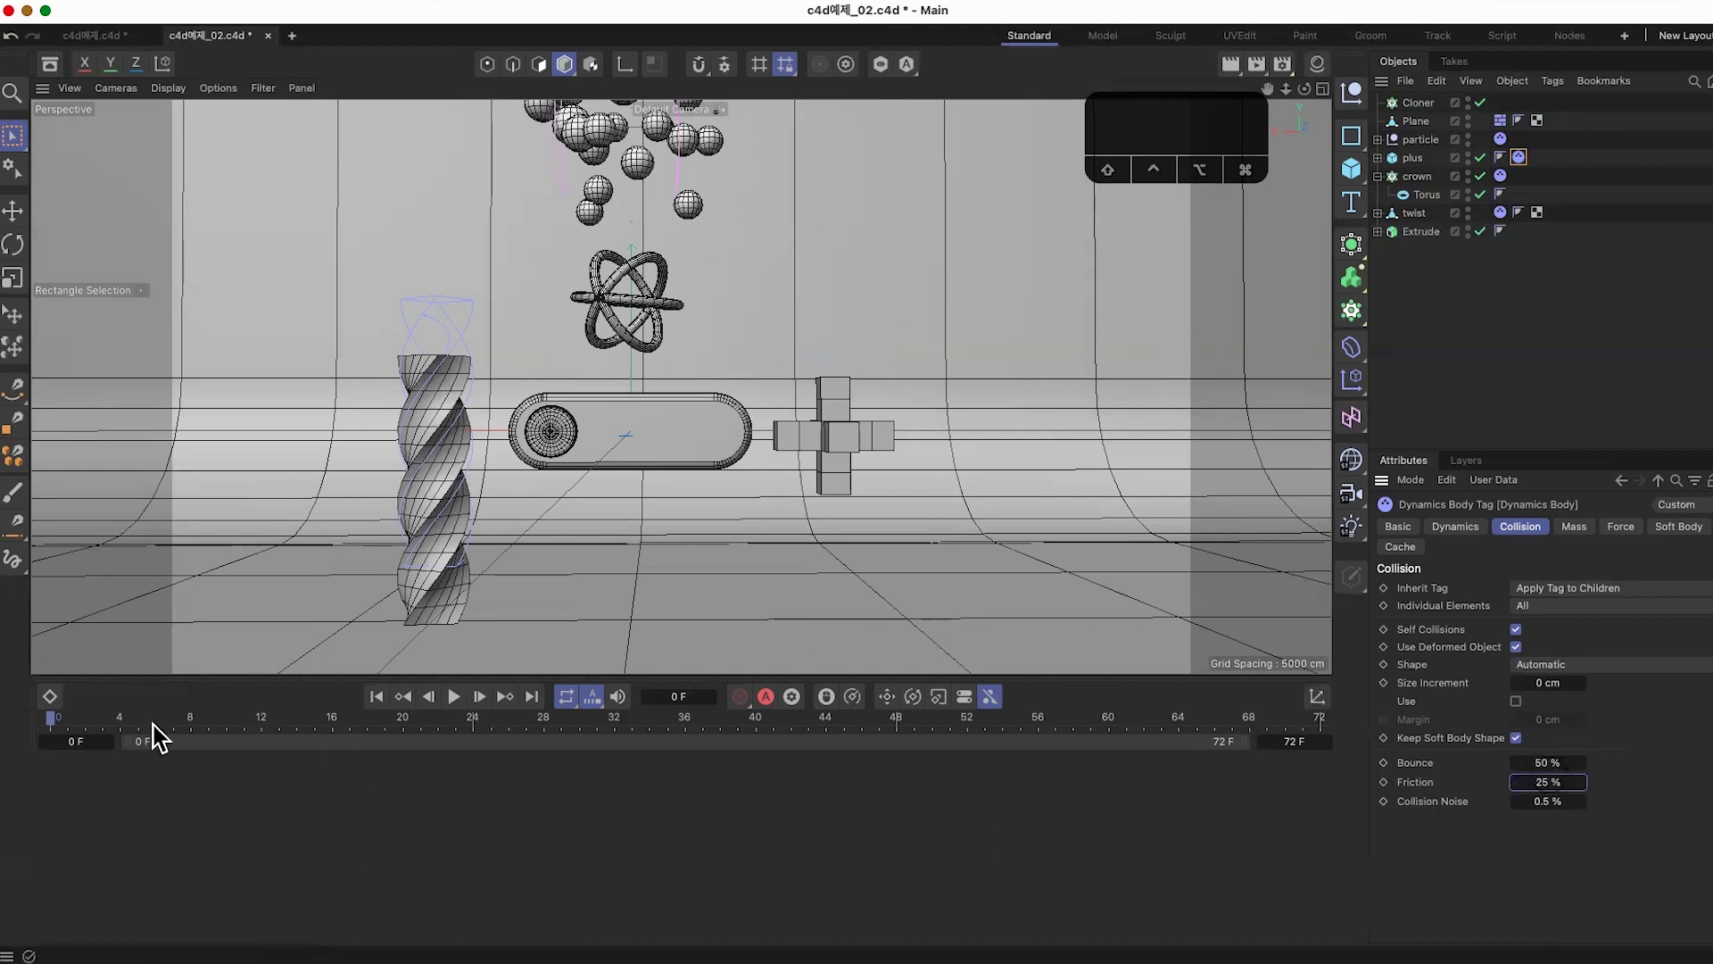
pyautogui.click(453, 697)
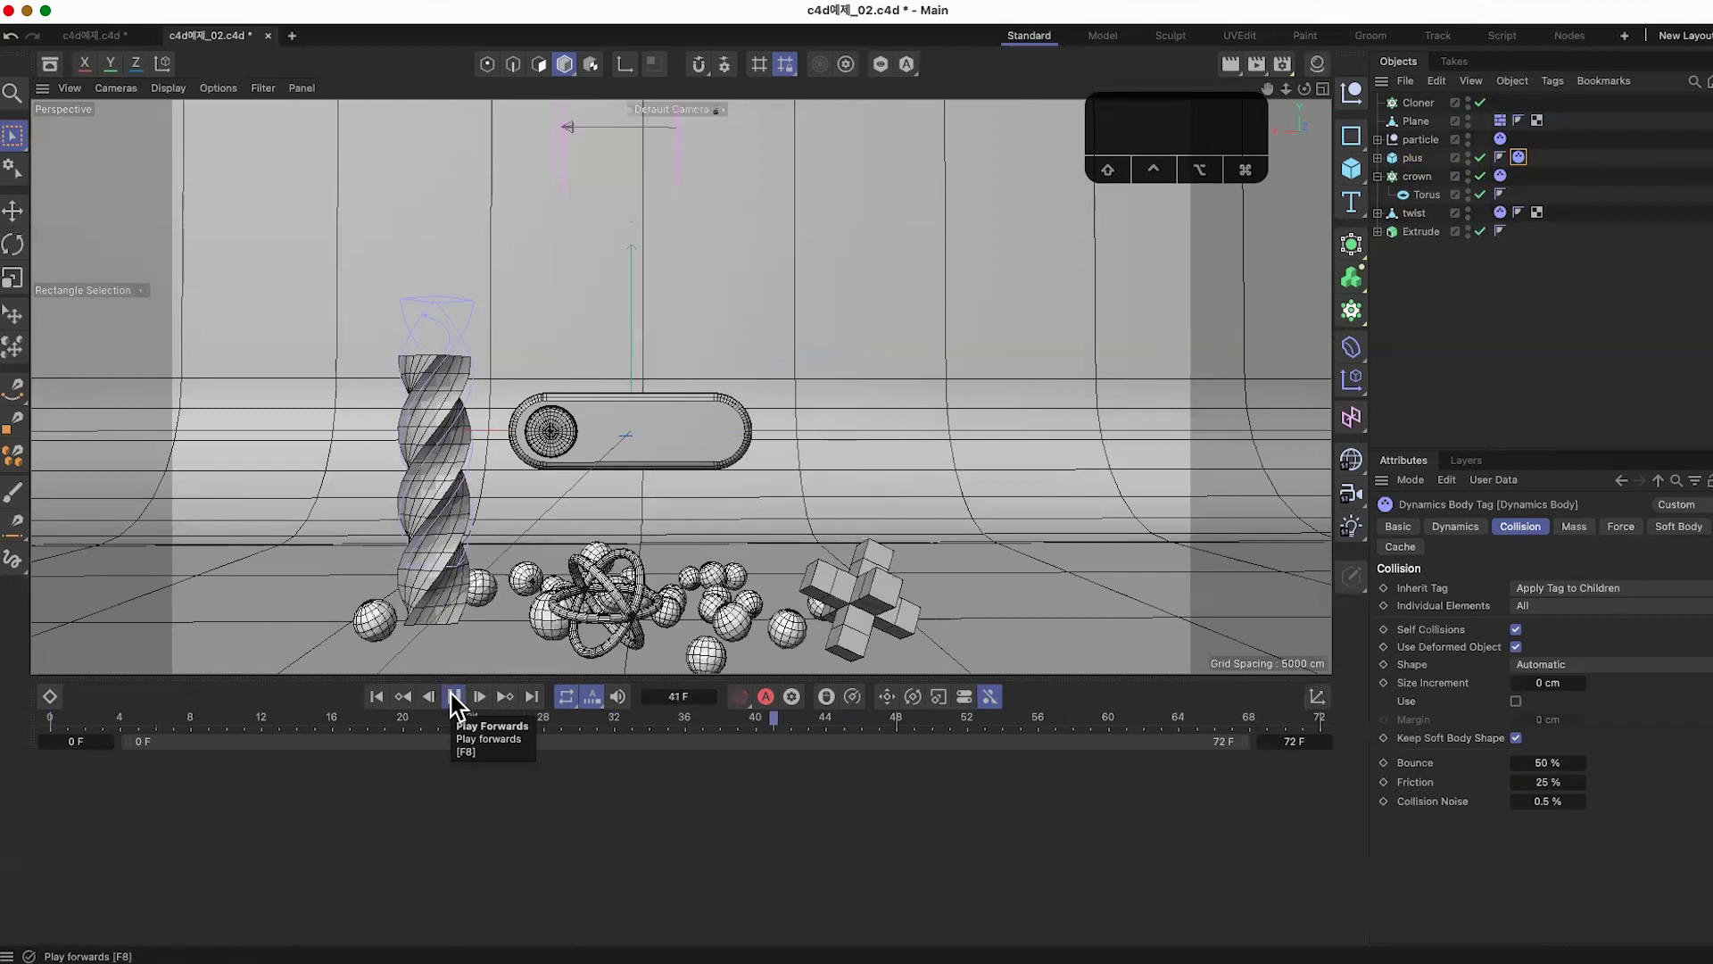
# Step: Set the plus object's collision Bounce to 100% and replay the simulation from frame 0 to check it
pyautogui.click(454, 697)
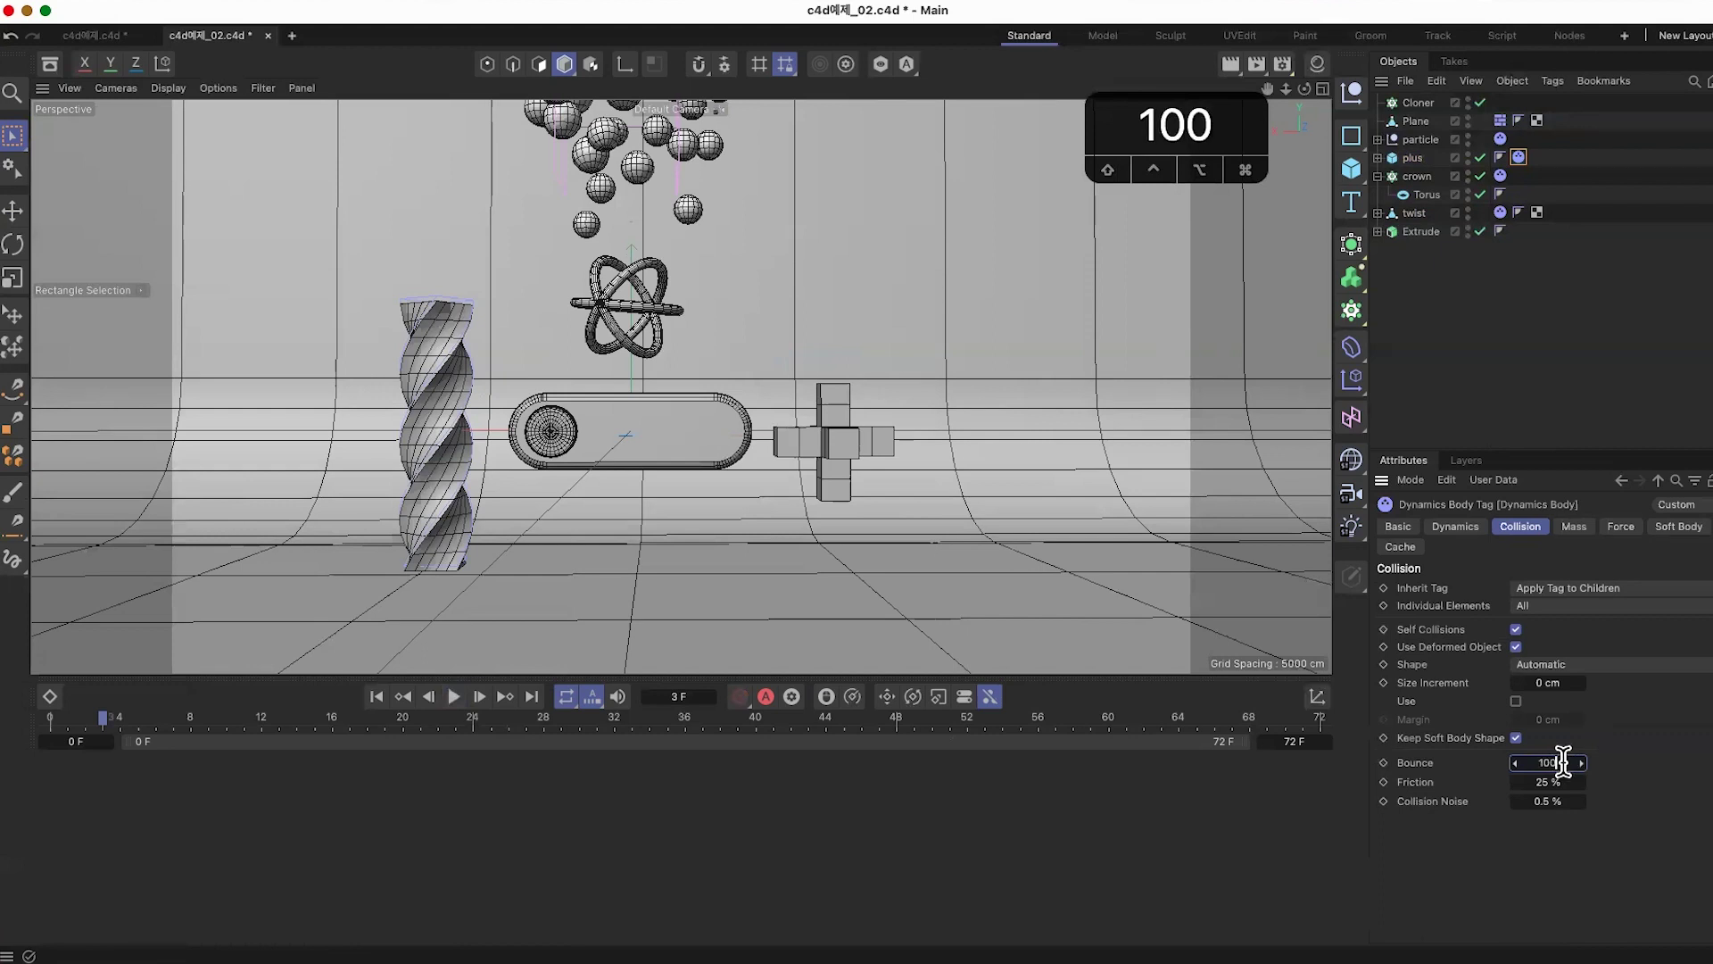
pyautogui.press('Return')
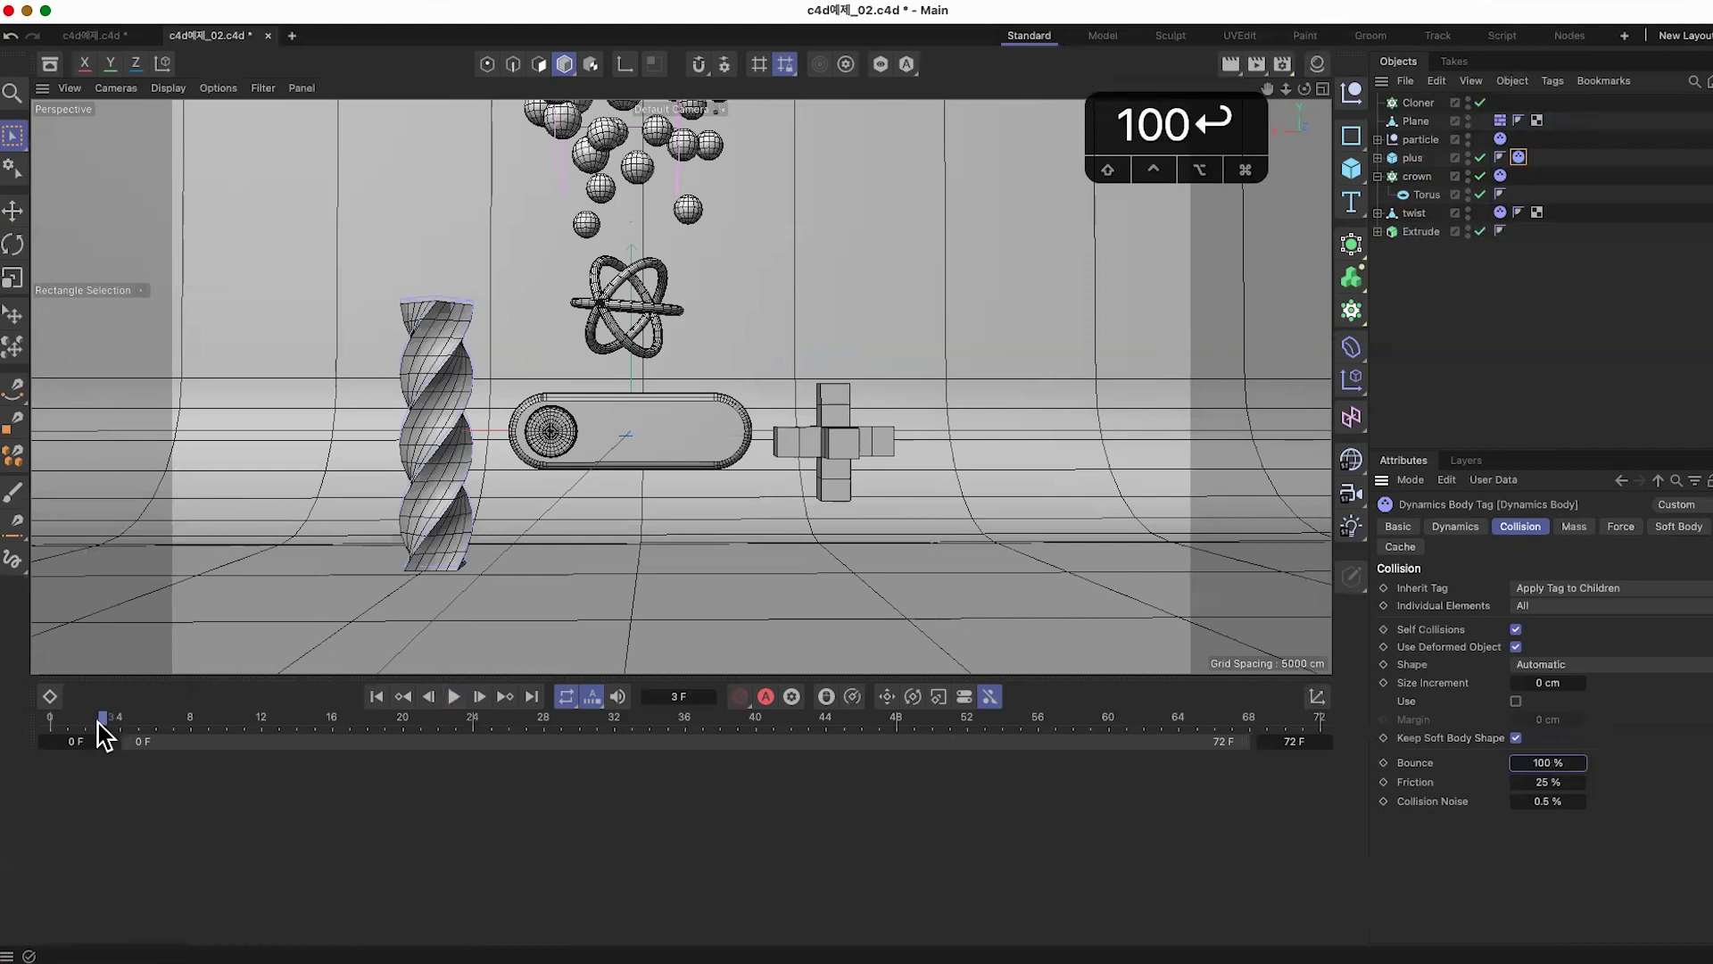
pyautogui.moveTo(104, 736); pyautogui.dragTo(54, 727)
pyautogui.click(454, 697)
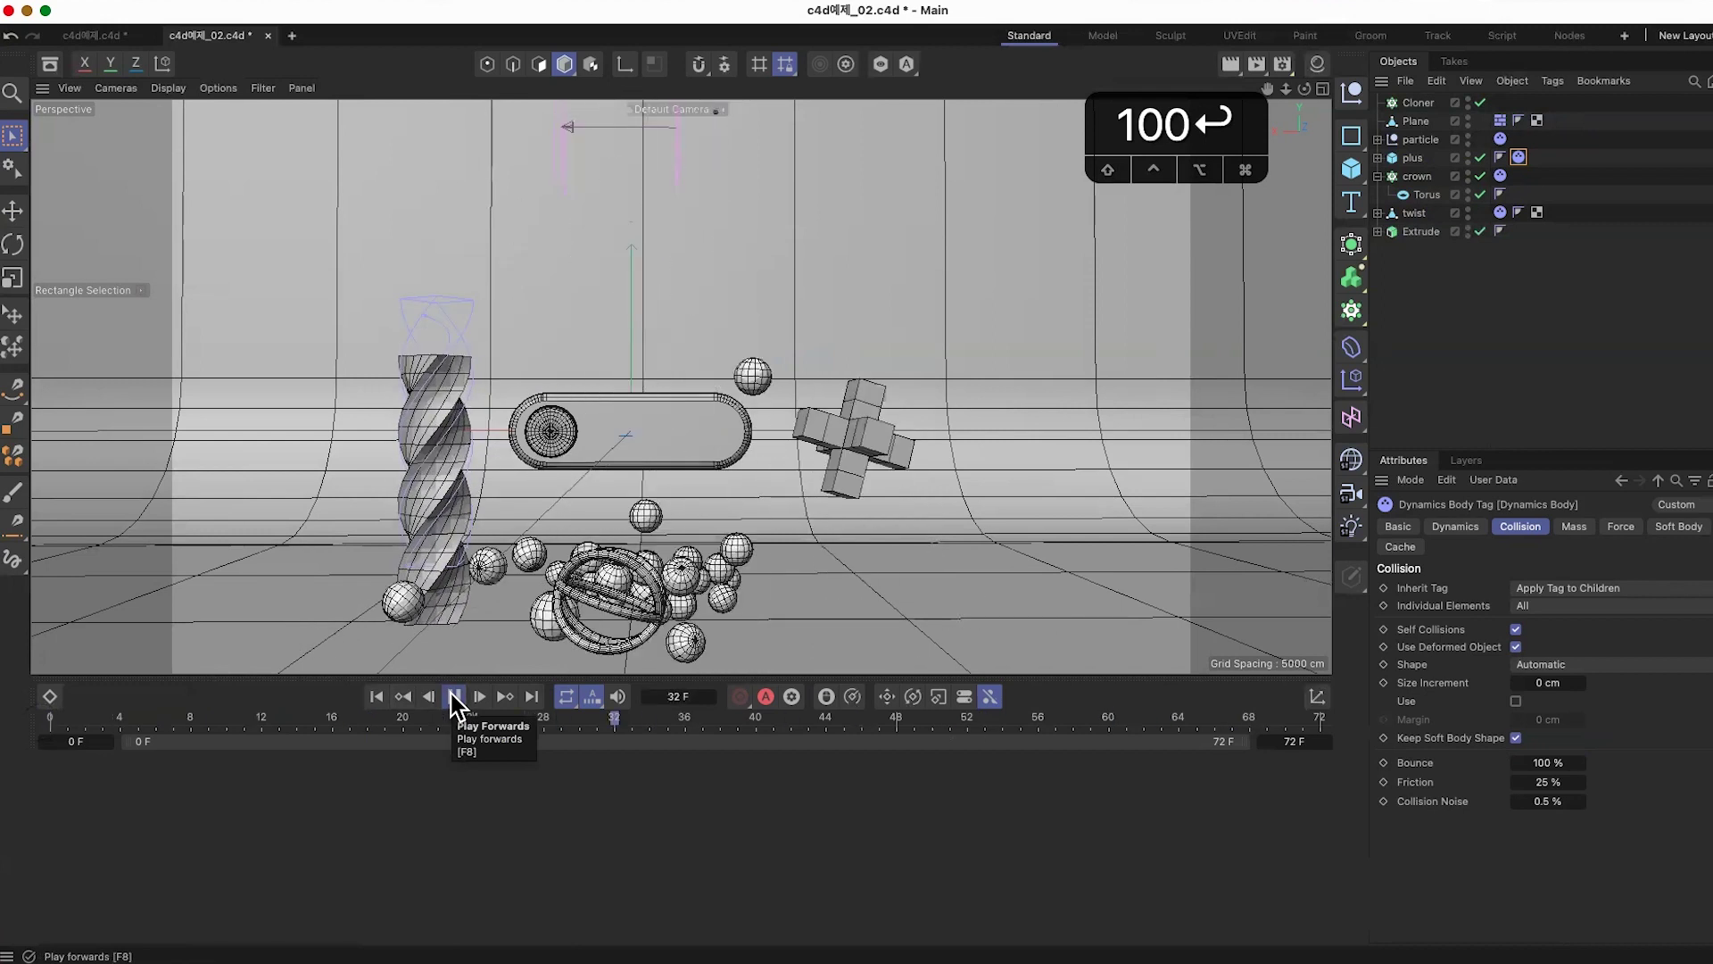
pyautogui.click(455, 697)
# Step: Set the twist object's collision Bounce to 70% and Friction to 20%, and replay the simulation from frame 0
pyautogui.click(442, 382)
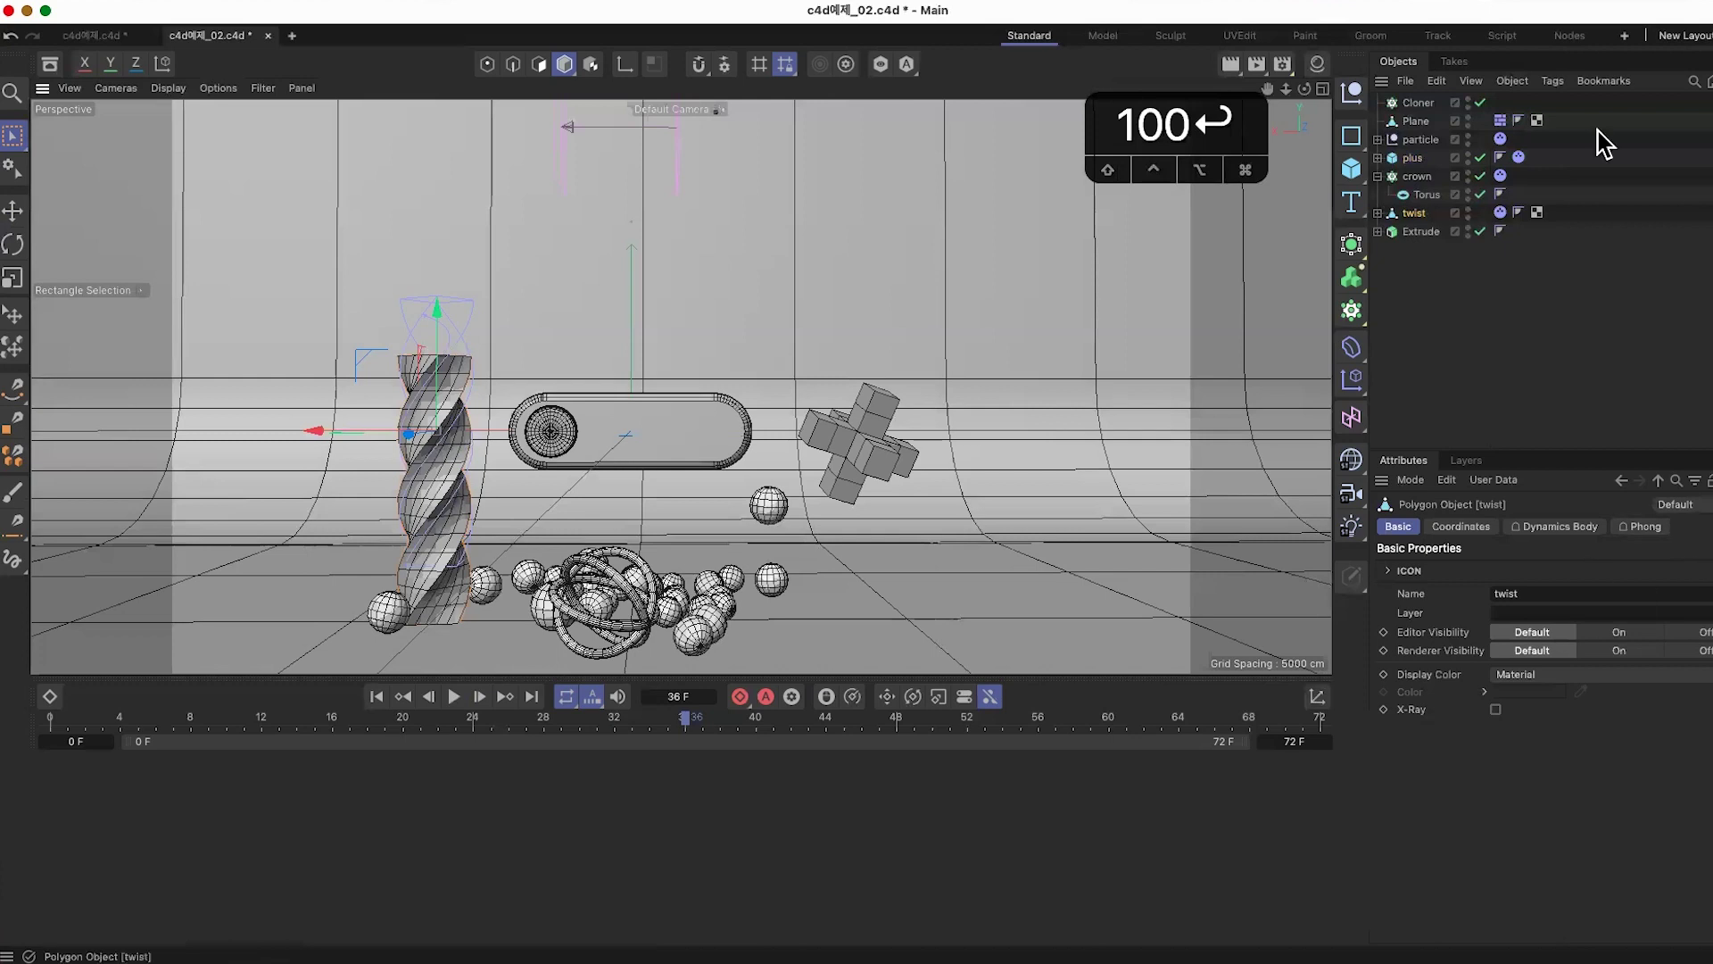
pyautogui.click(1500, 213)
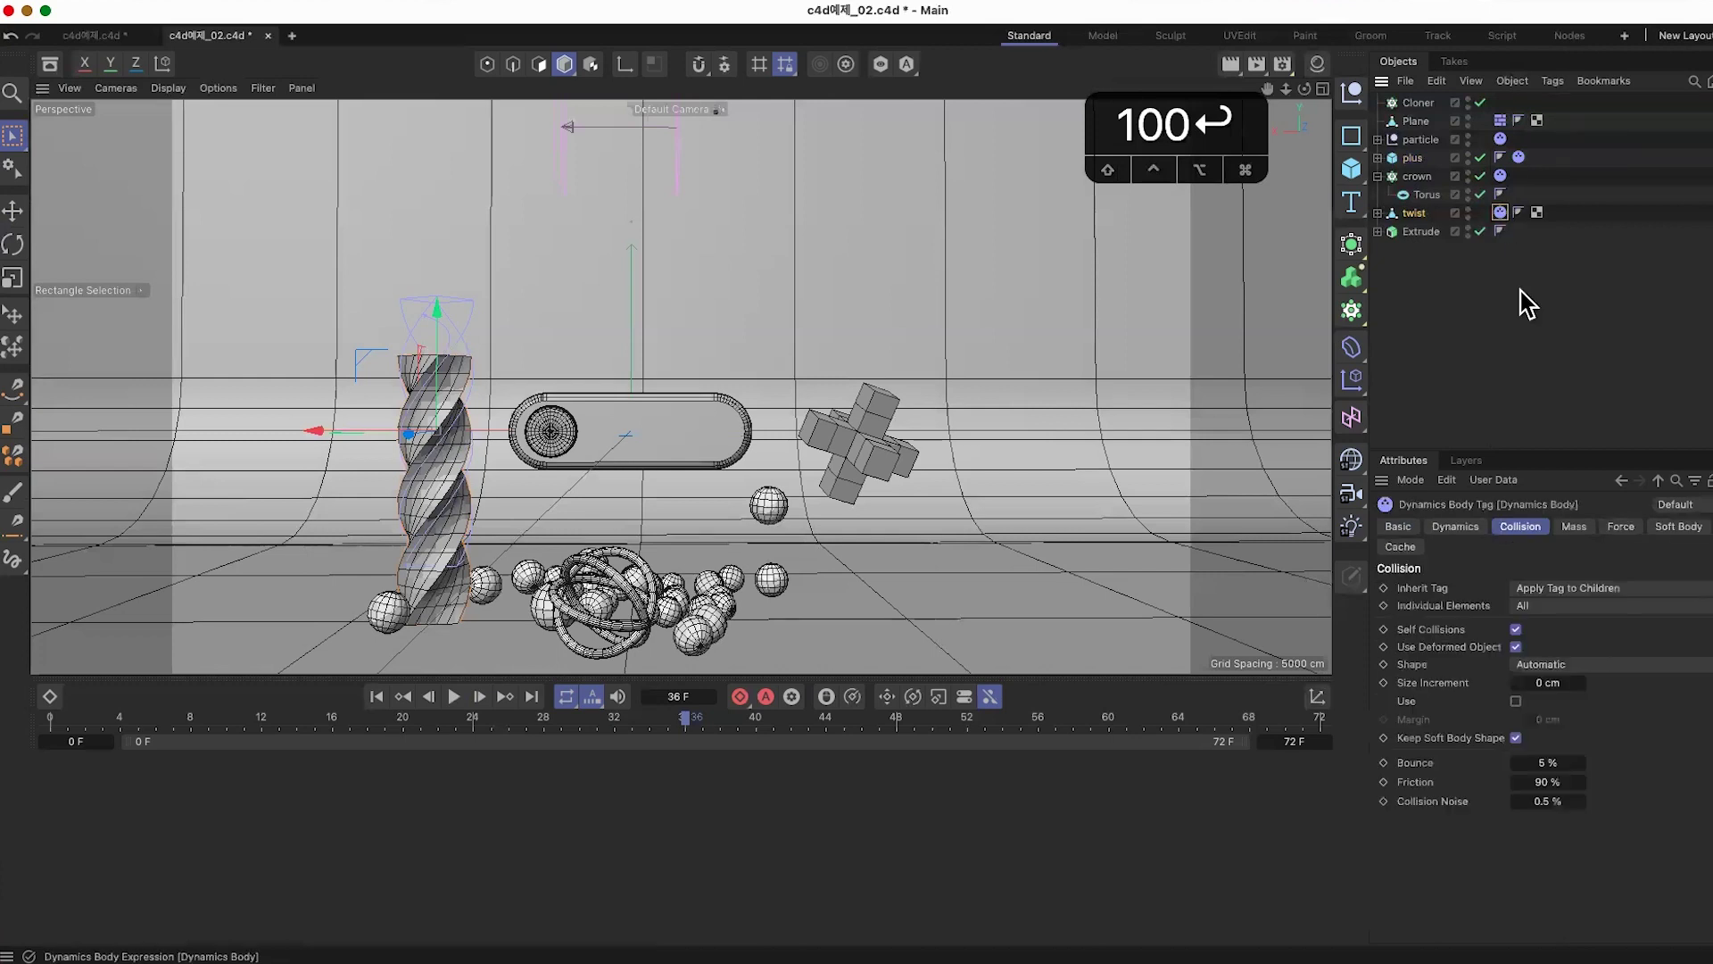
pyautogui.doubleClick(1557, 763)
pyautogui.write('70')
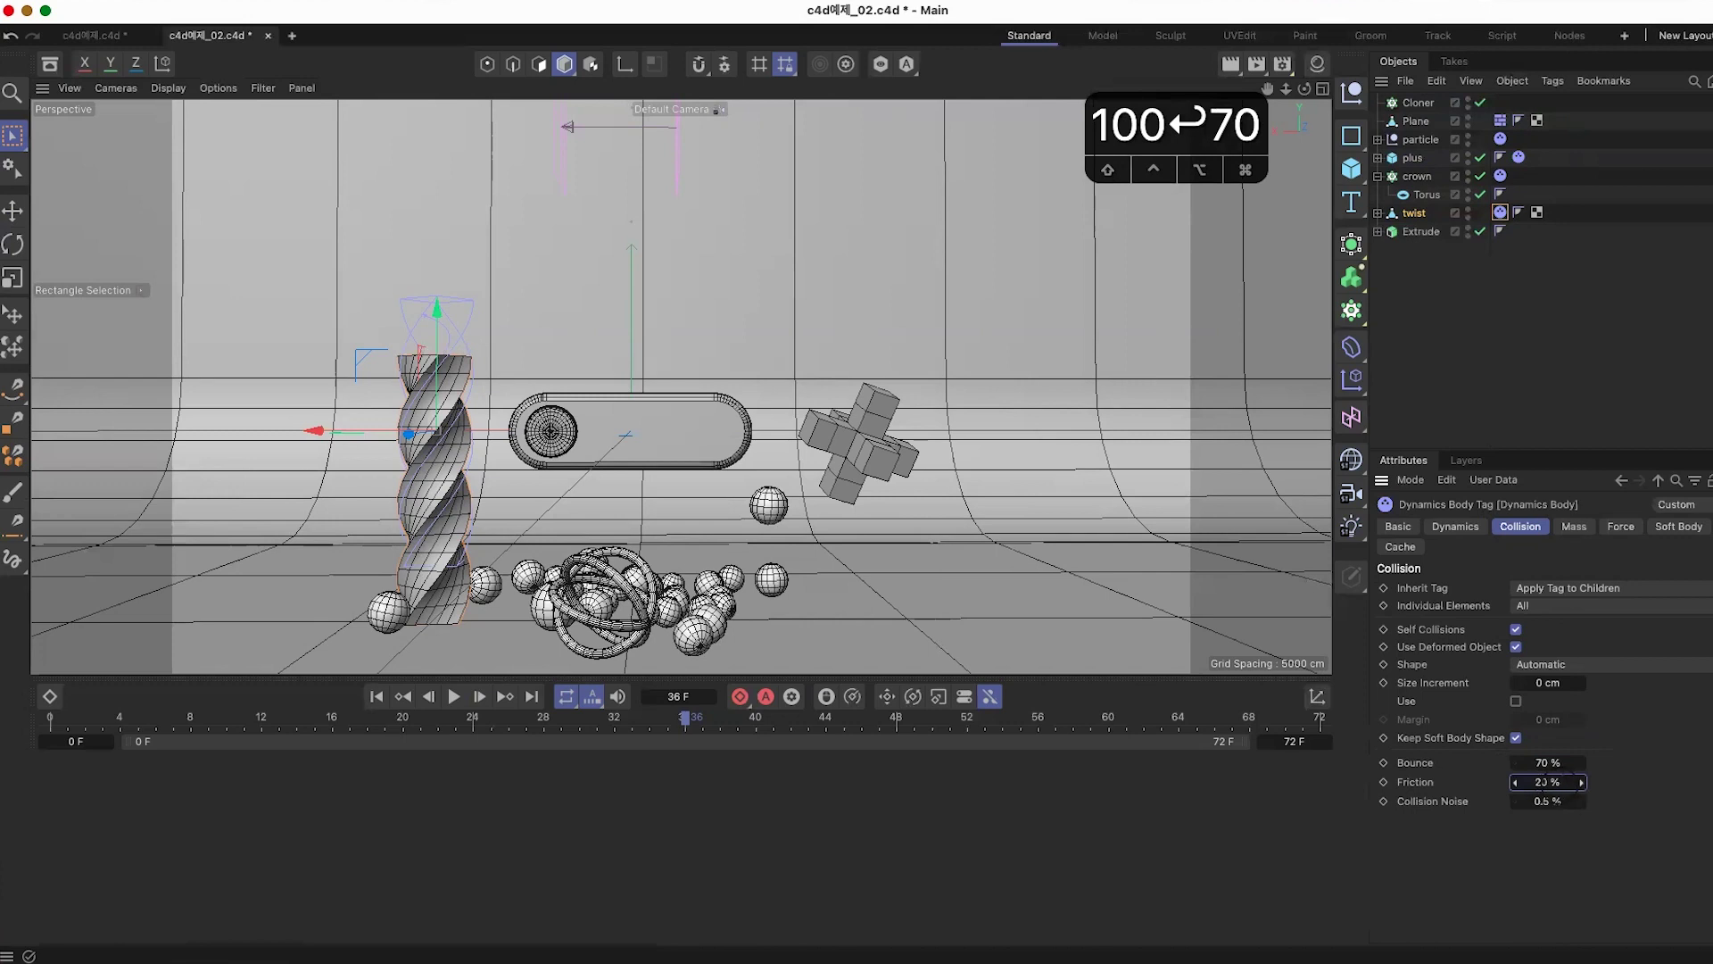
pyautogui.click(54, 730)
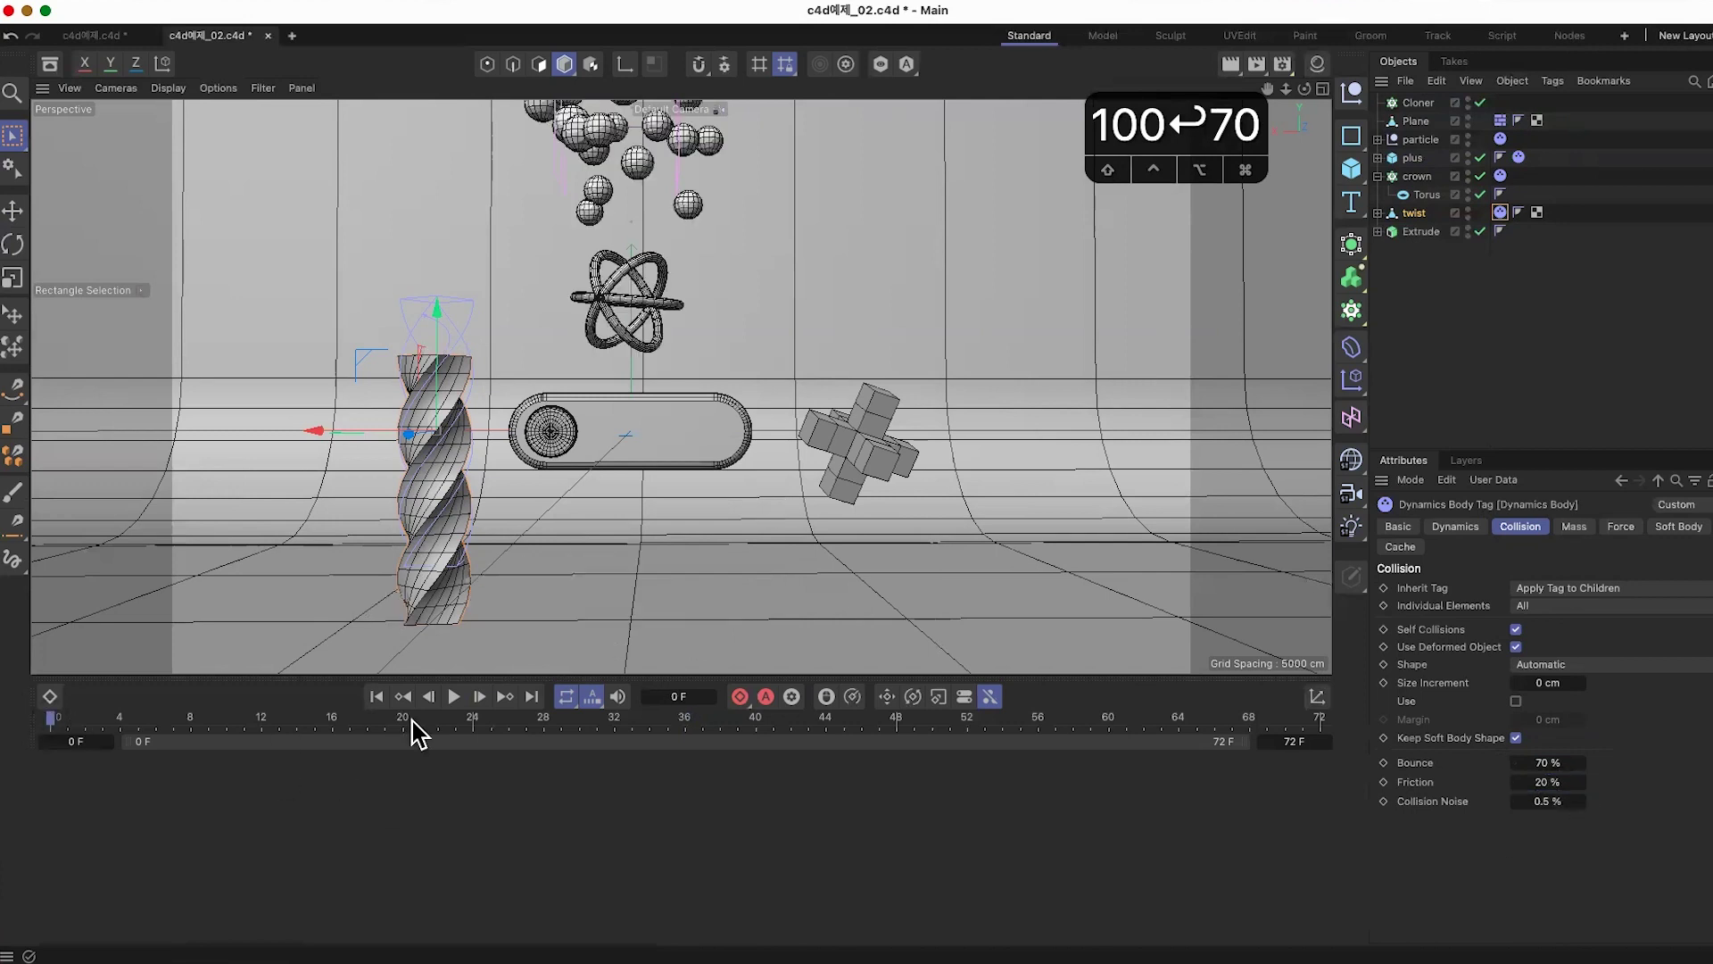
pyautogui.click(454, 698)
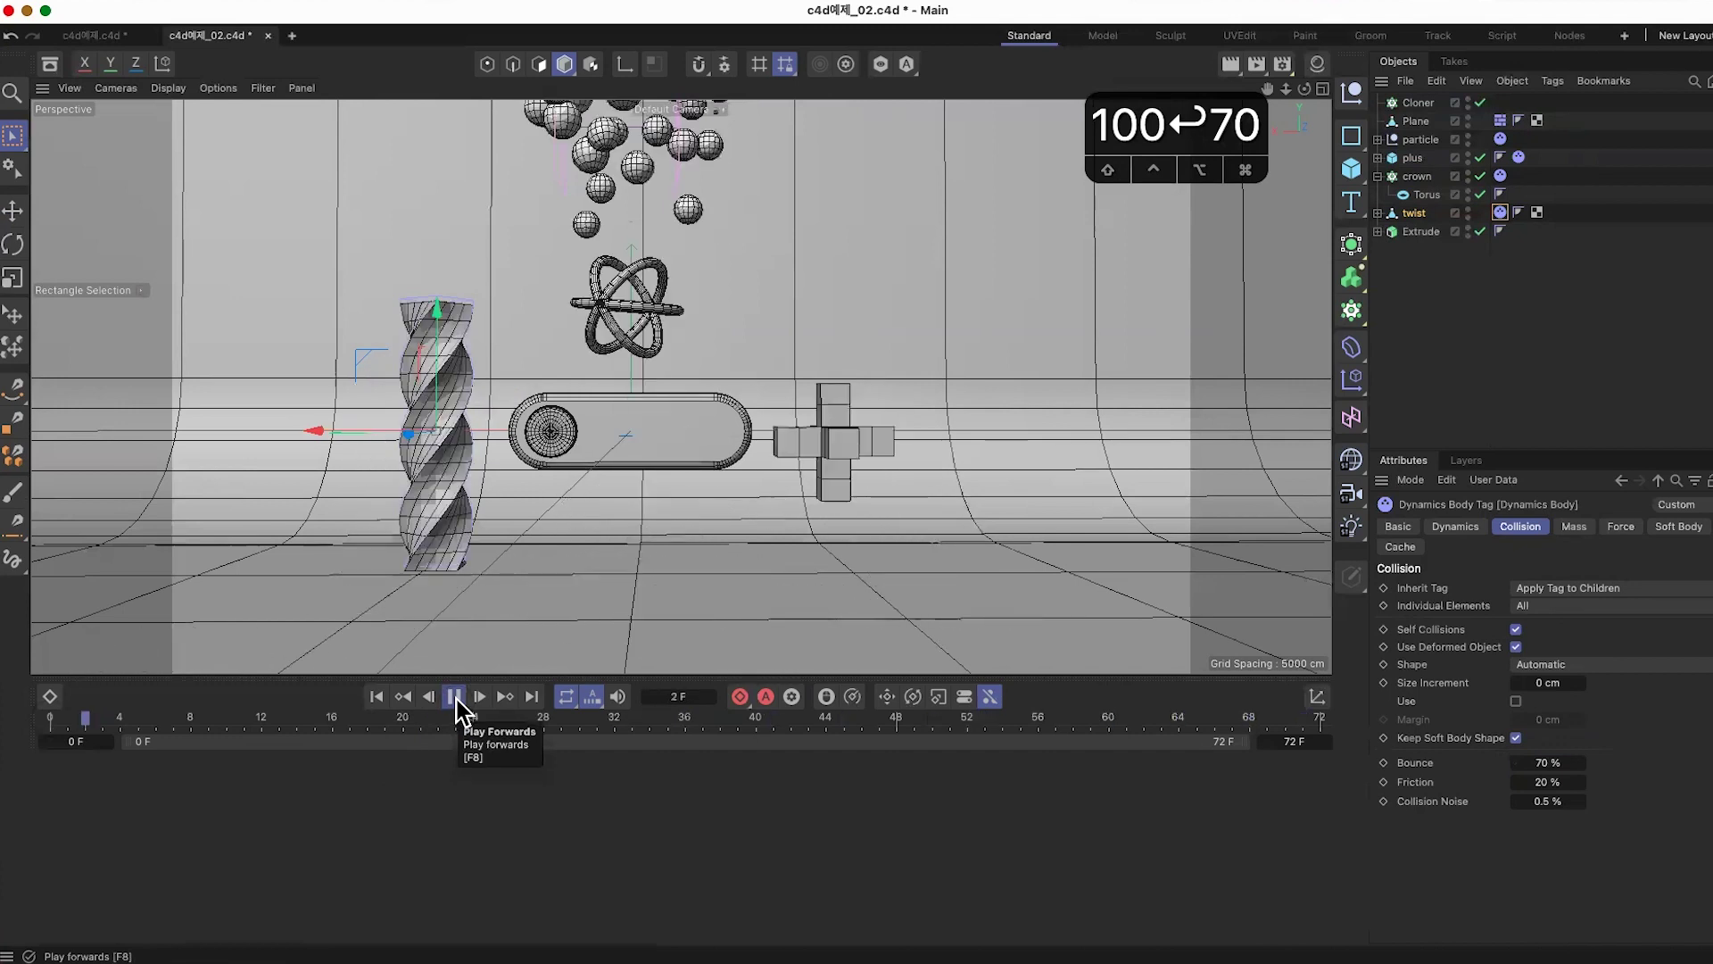
pyautogui.click(454, 698)
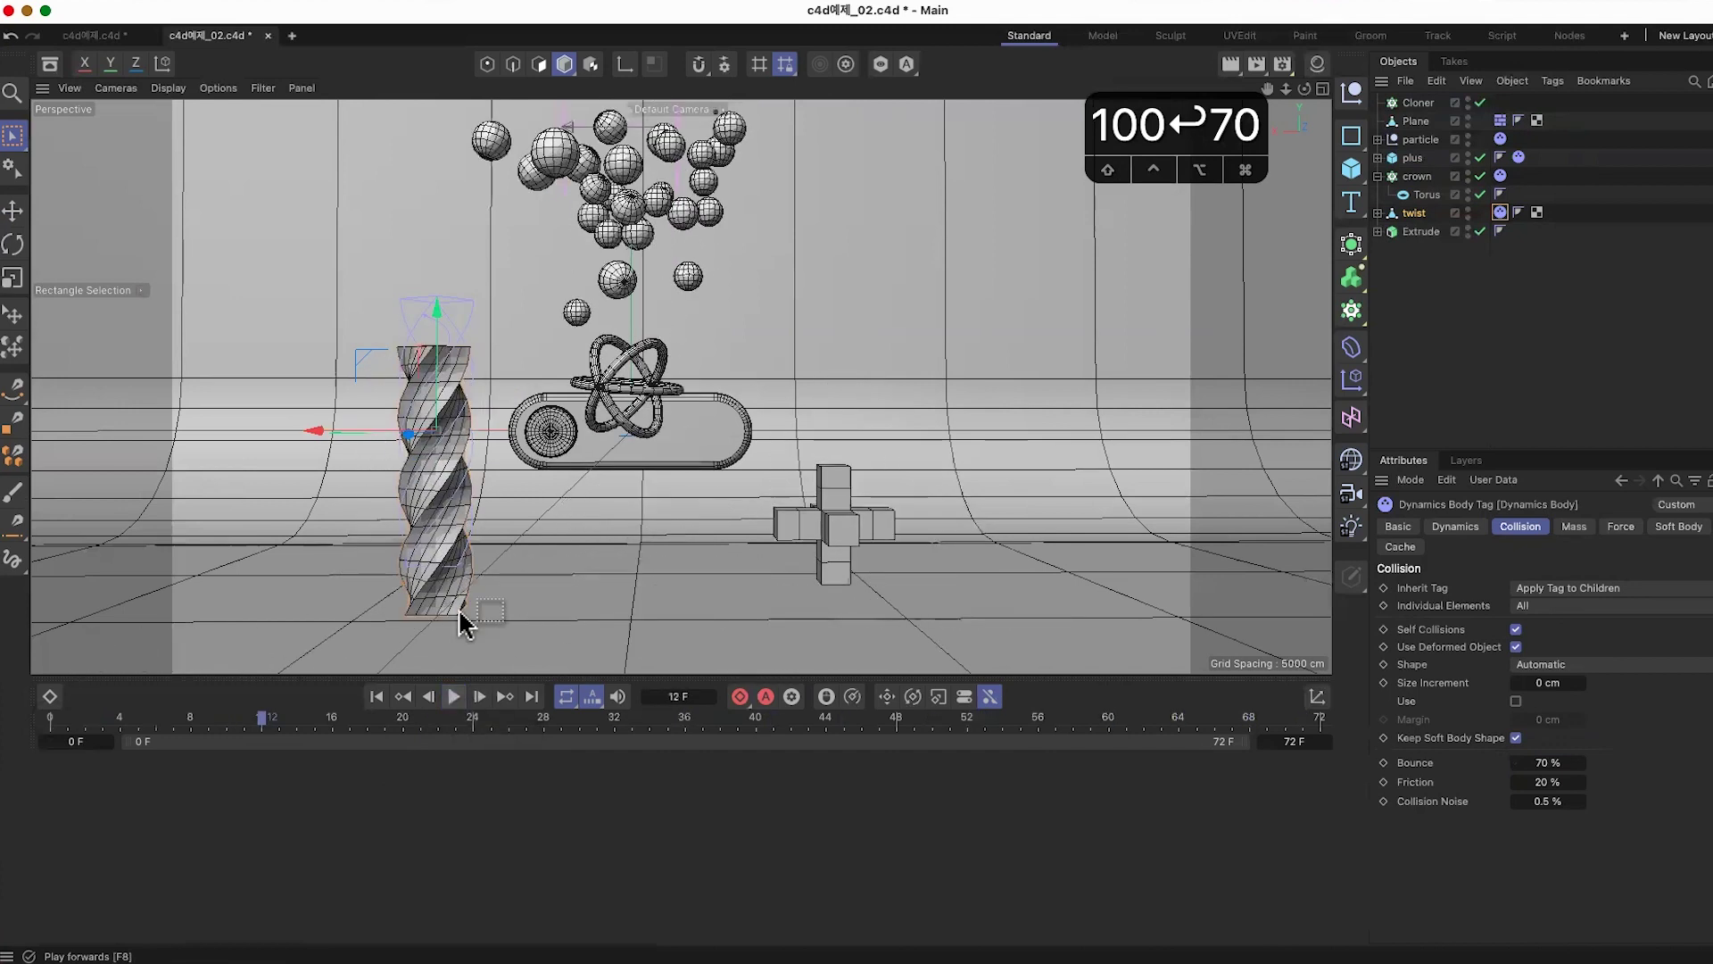
# Step: Tilt the twist object diagonally at frame 0, shift it up and away from the toggle button, and replay the simulation
pyautogui.click(60, 727)
pyautogui.press('e')
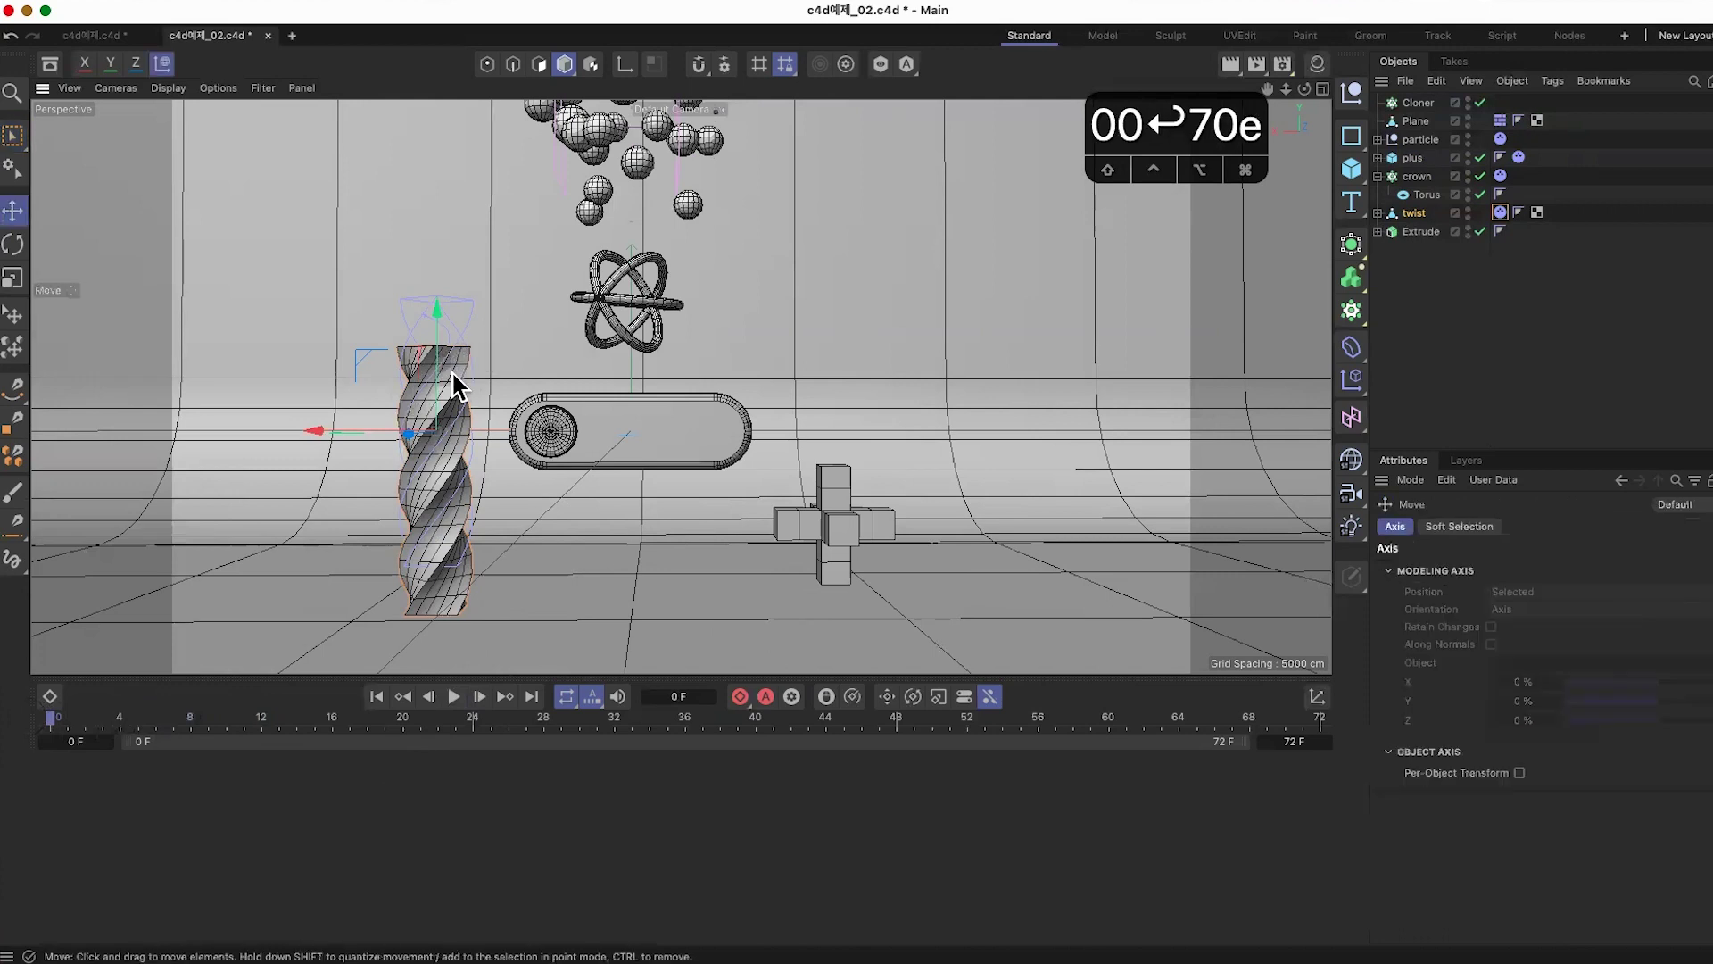
pyautogui.press('r')
pyautogui.moveTo(397, 368); pyautogui.dragTo(254, 344)
pyautogui.press('w')
pyautogui.press('e')
pyautogui.click(452, 702)
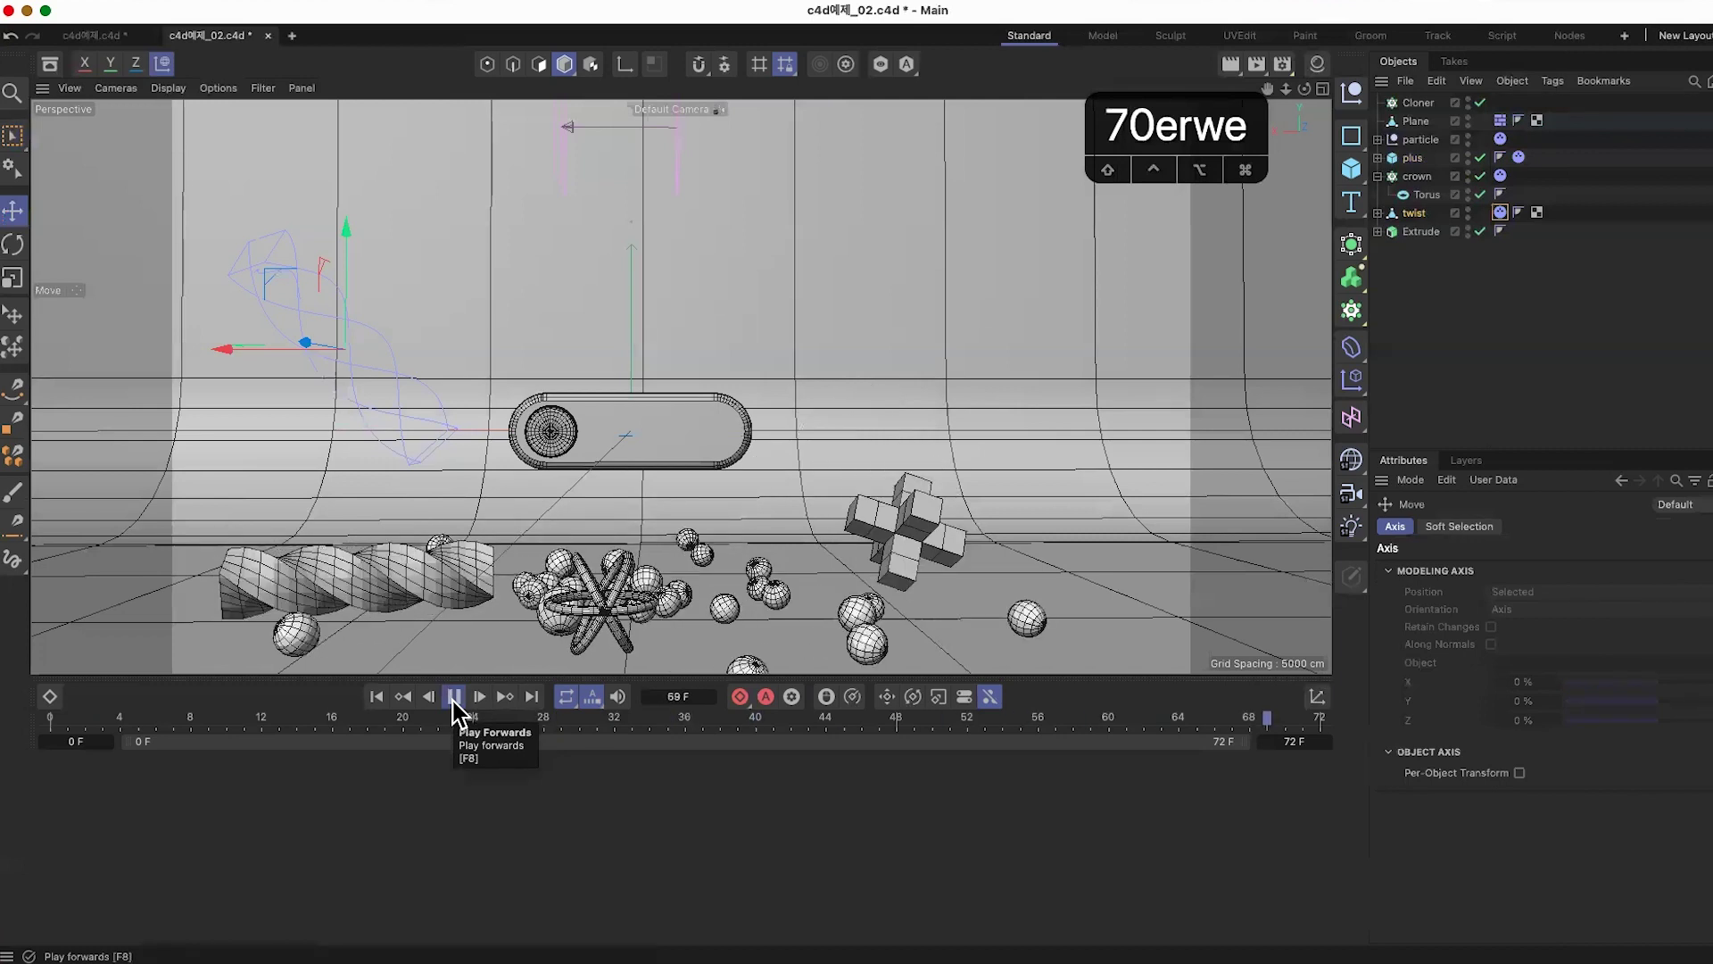
pyautogui.click(453, 703)
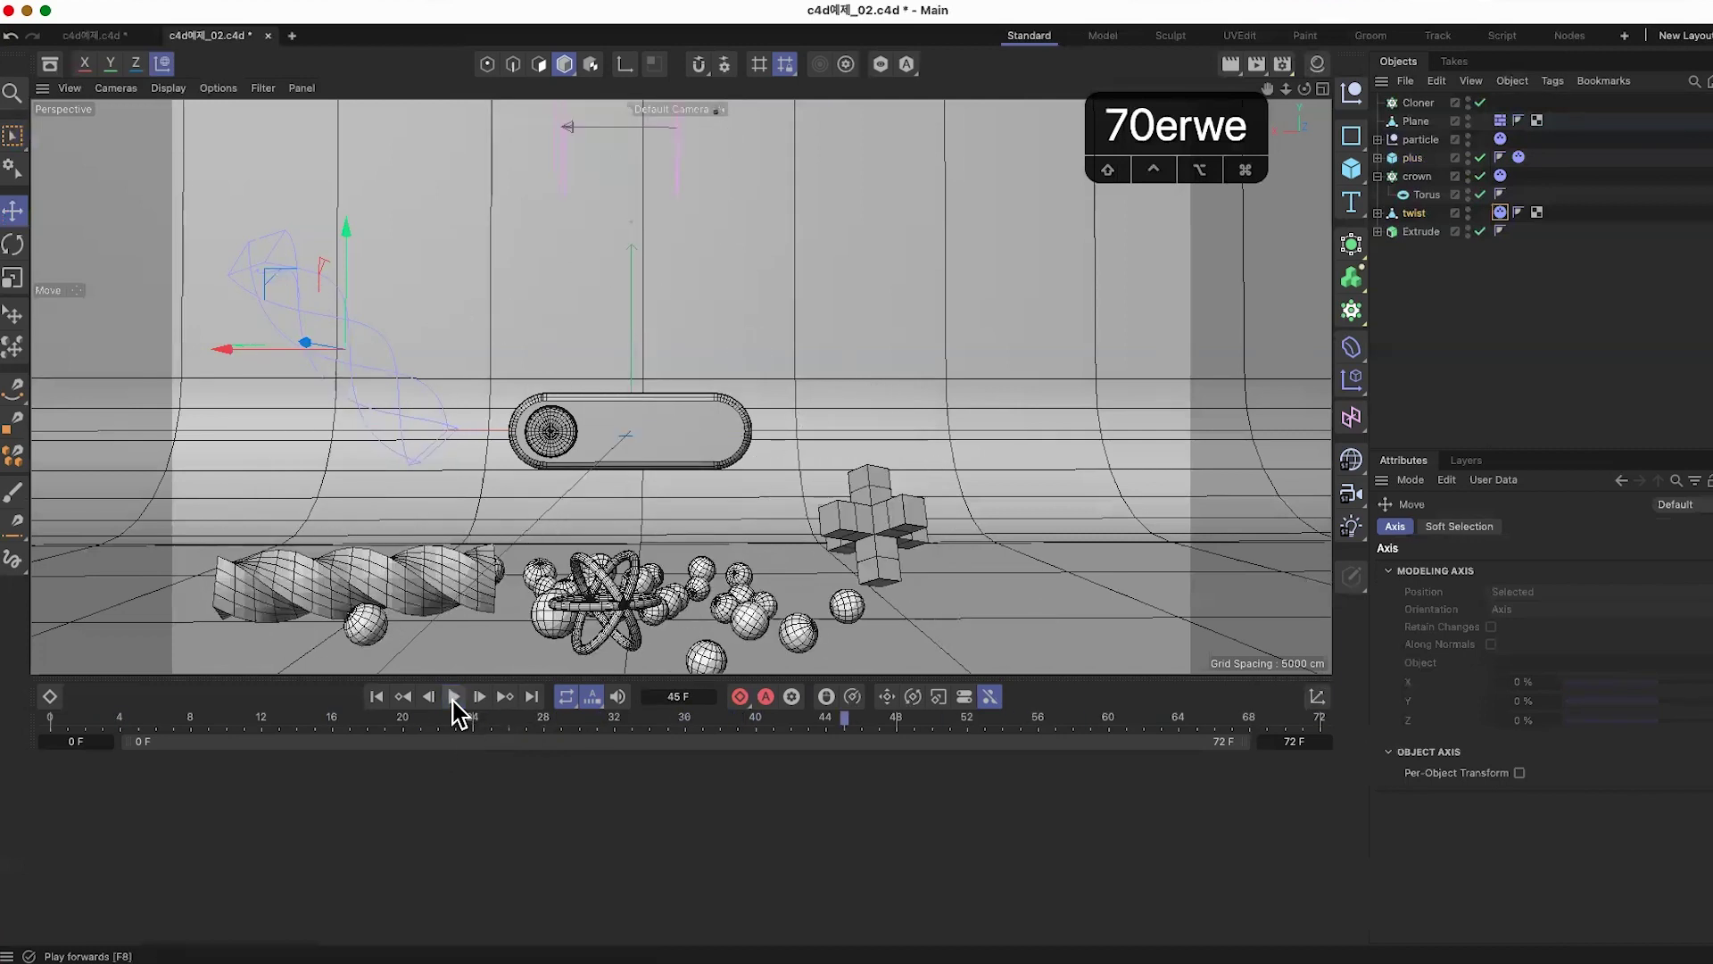
# Step: Try a collision Bounce of 260% on the particle group's Dynamics Body tag and replay the simulation from the start
pyautogui.click(1624, 246)
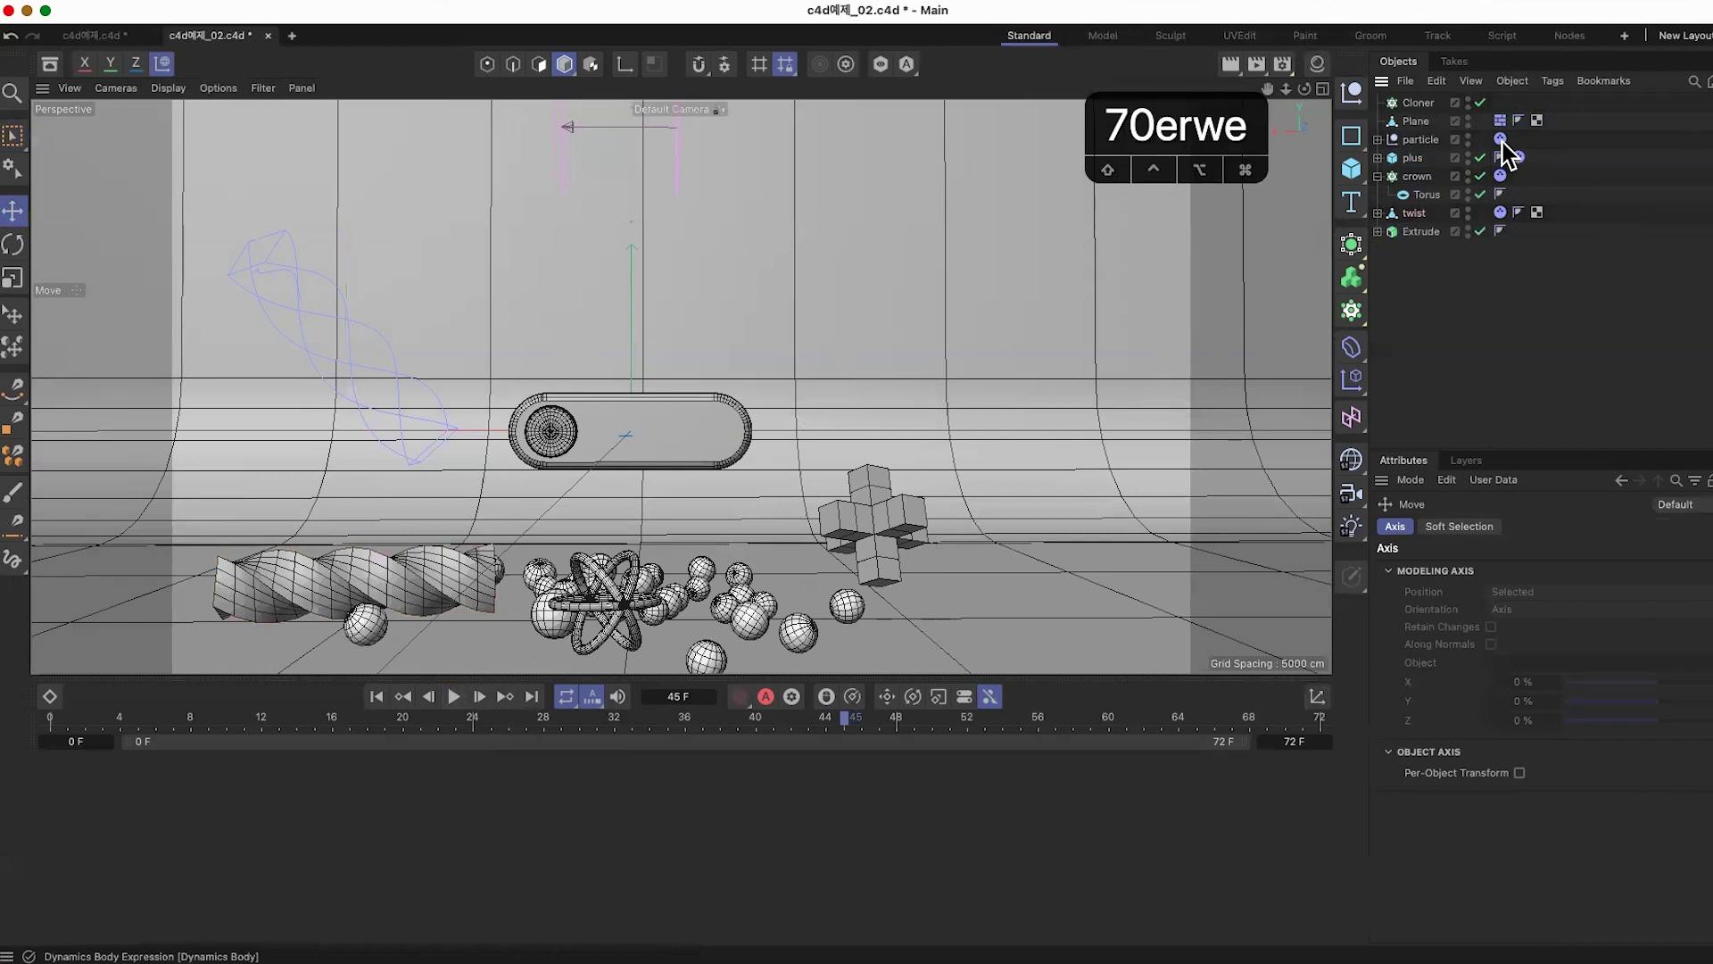
pyautogui.click(1501, 140)
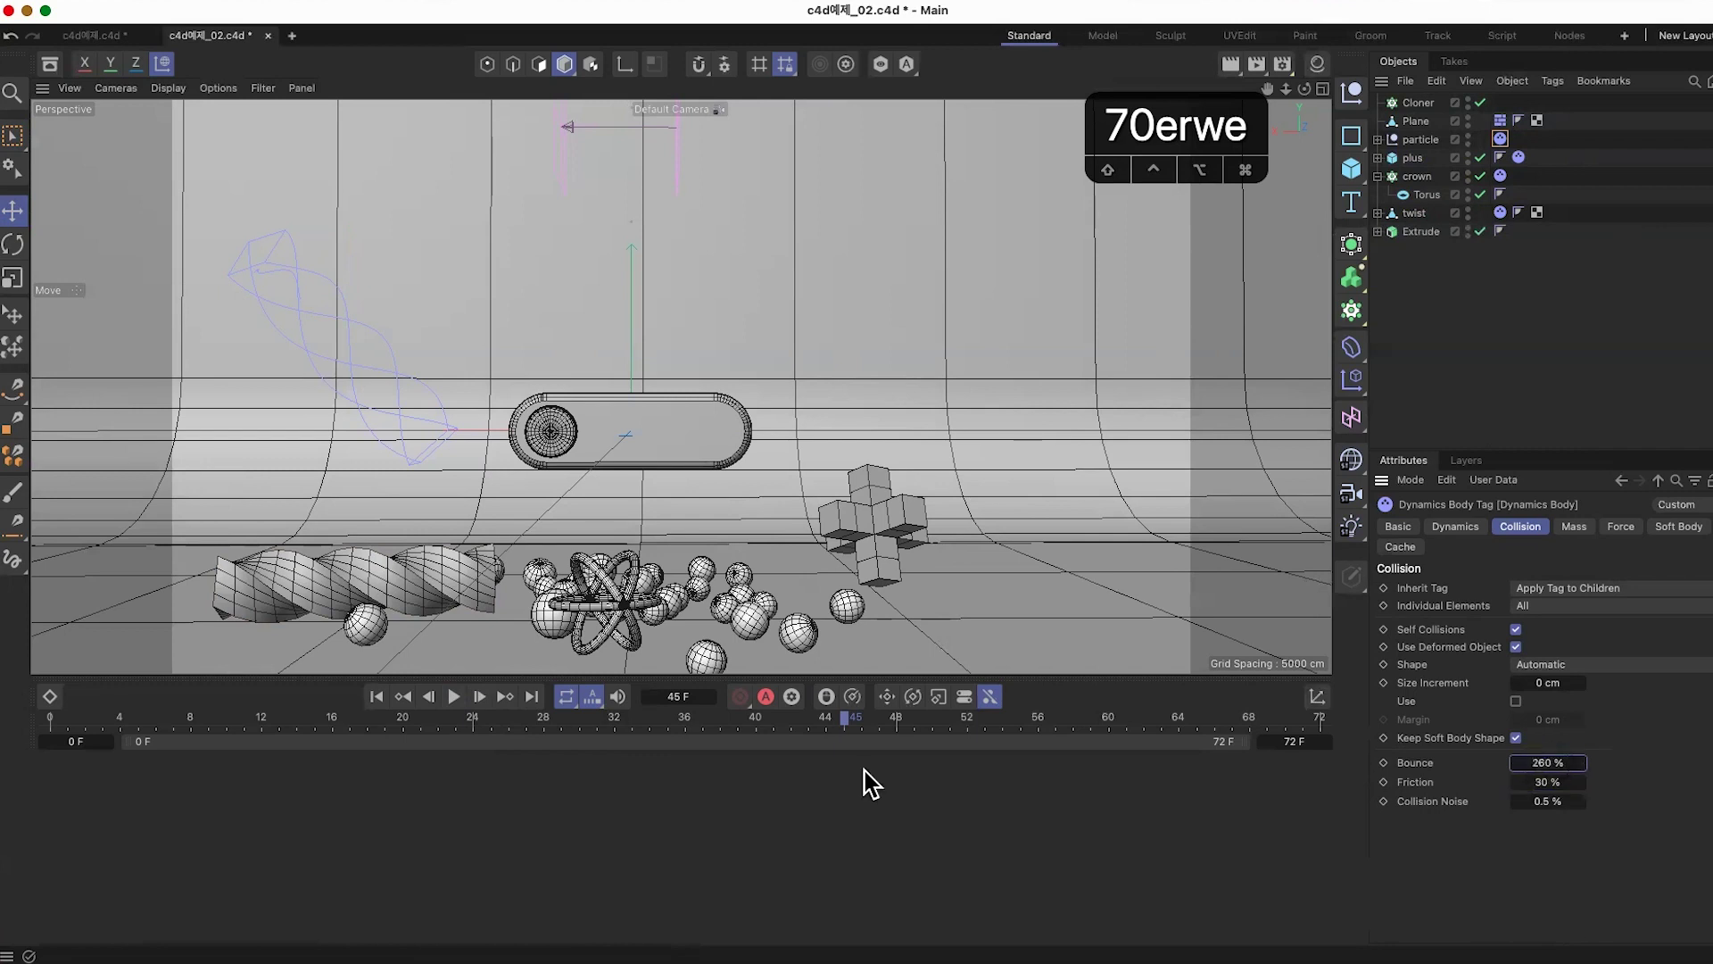
pyautogui.click(49, 718)
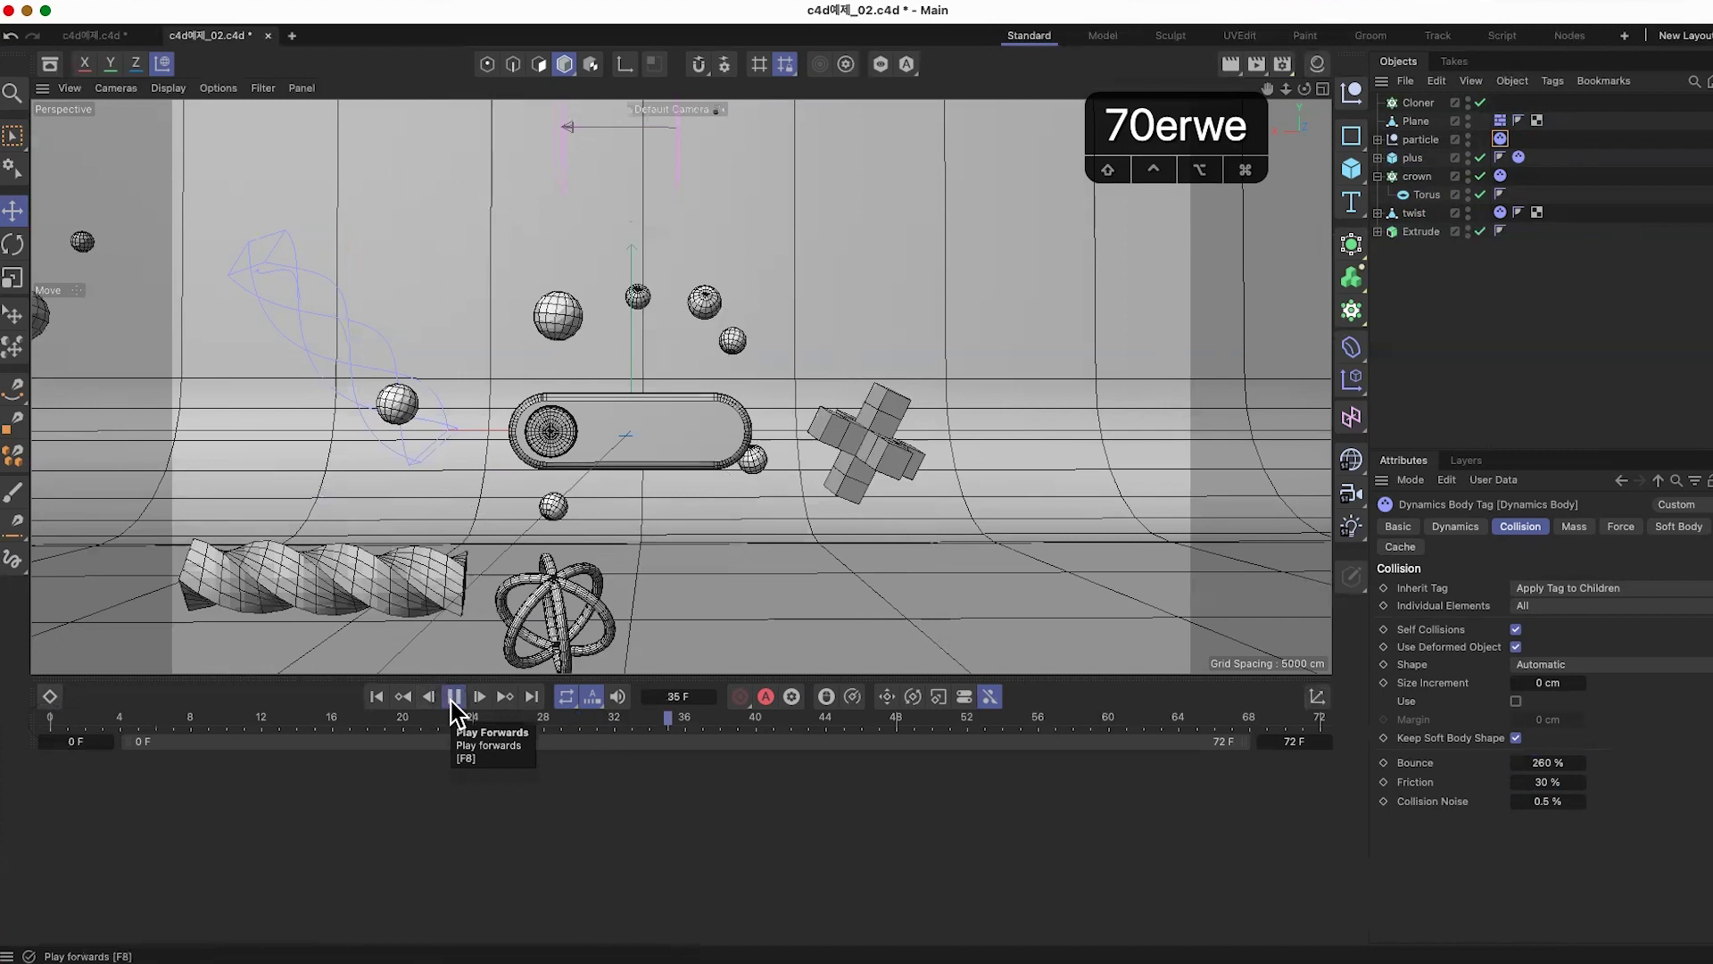
pyautogui.click(452, 703)
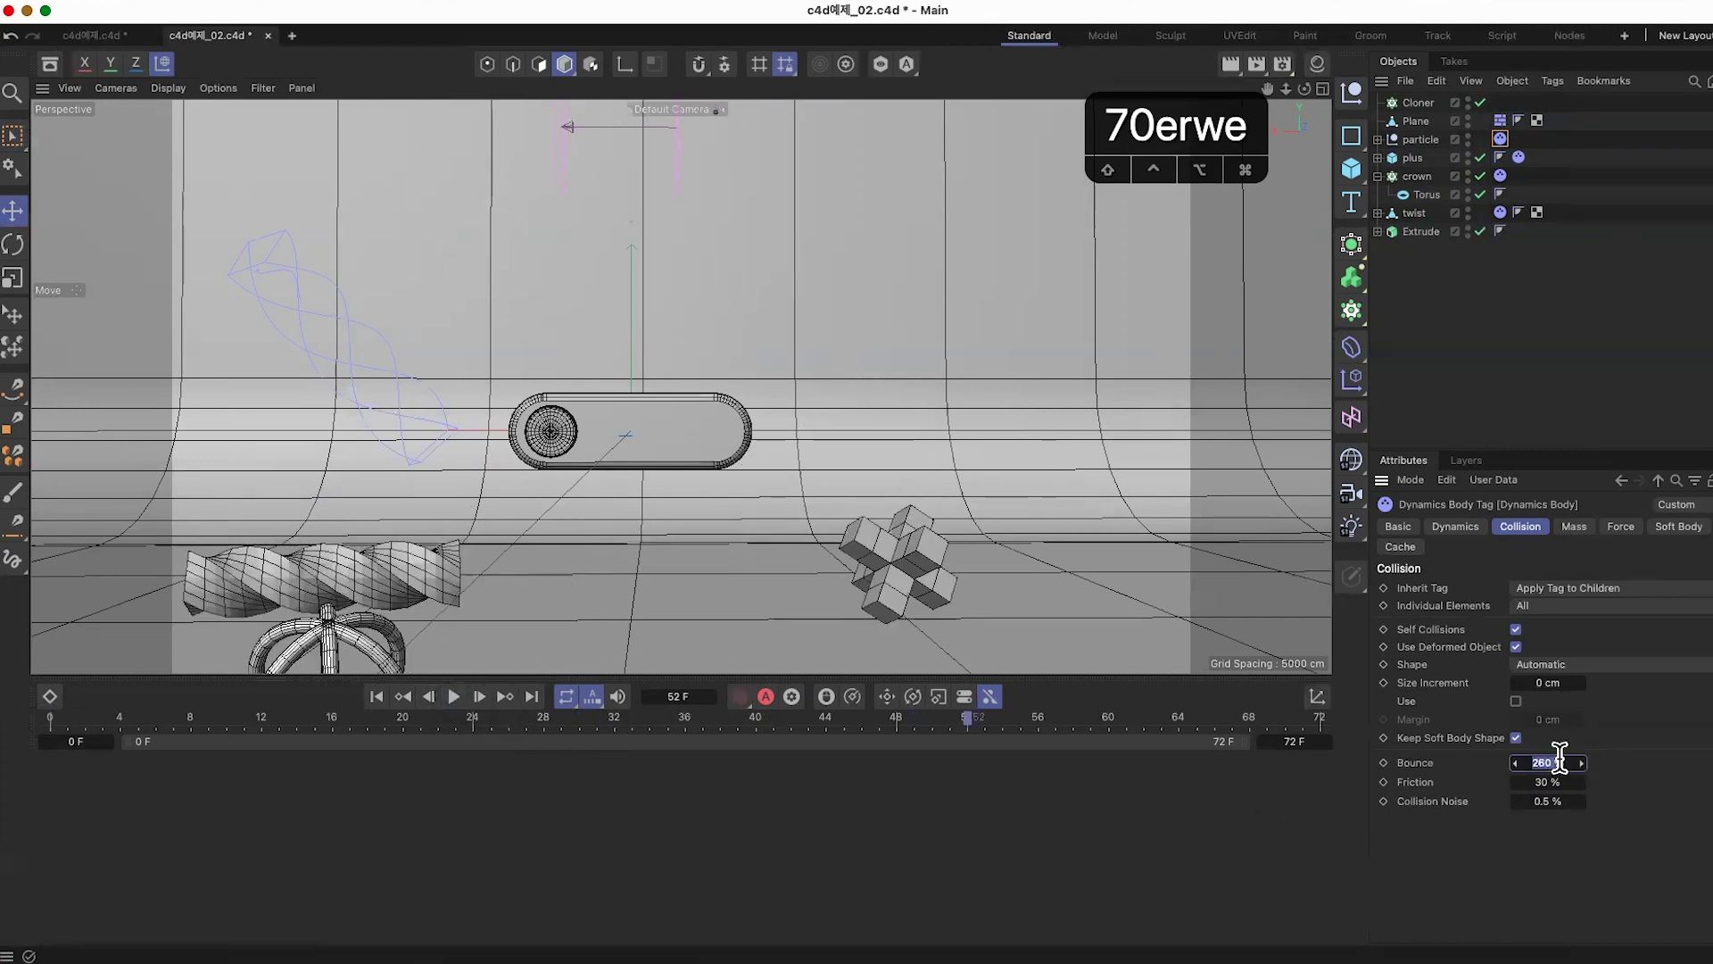
# Step: Set the particle group's collision Bounce to 70% and replay the simulation from the start to check it
pyautogui.write('70')
pyautogui.press('Return')
pyautogui.click(453, 698)
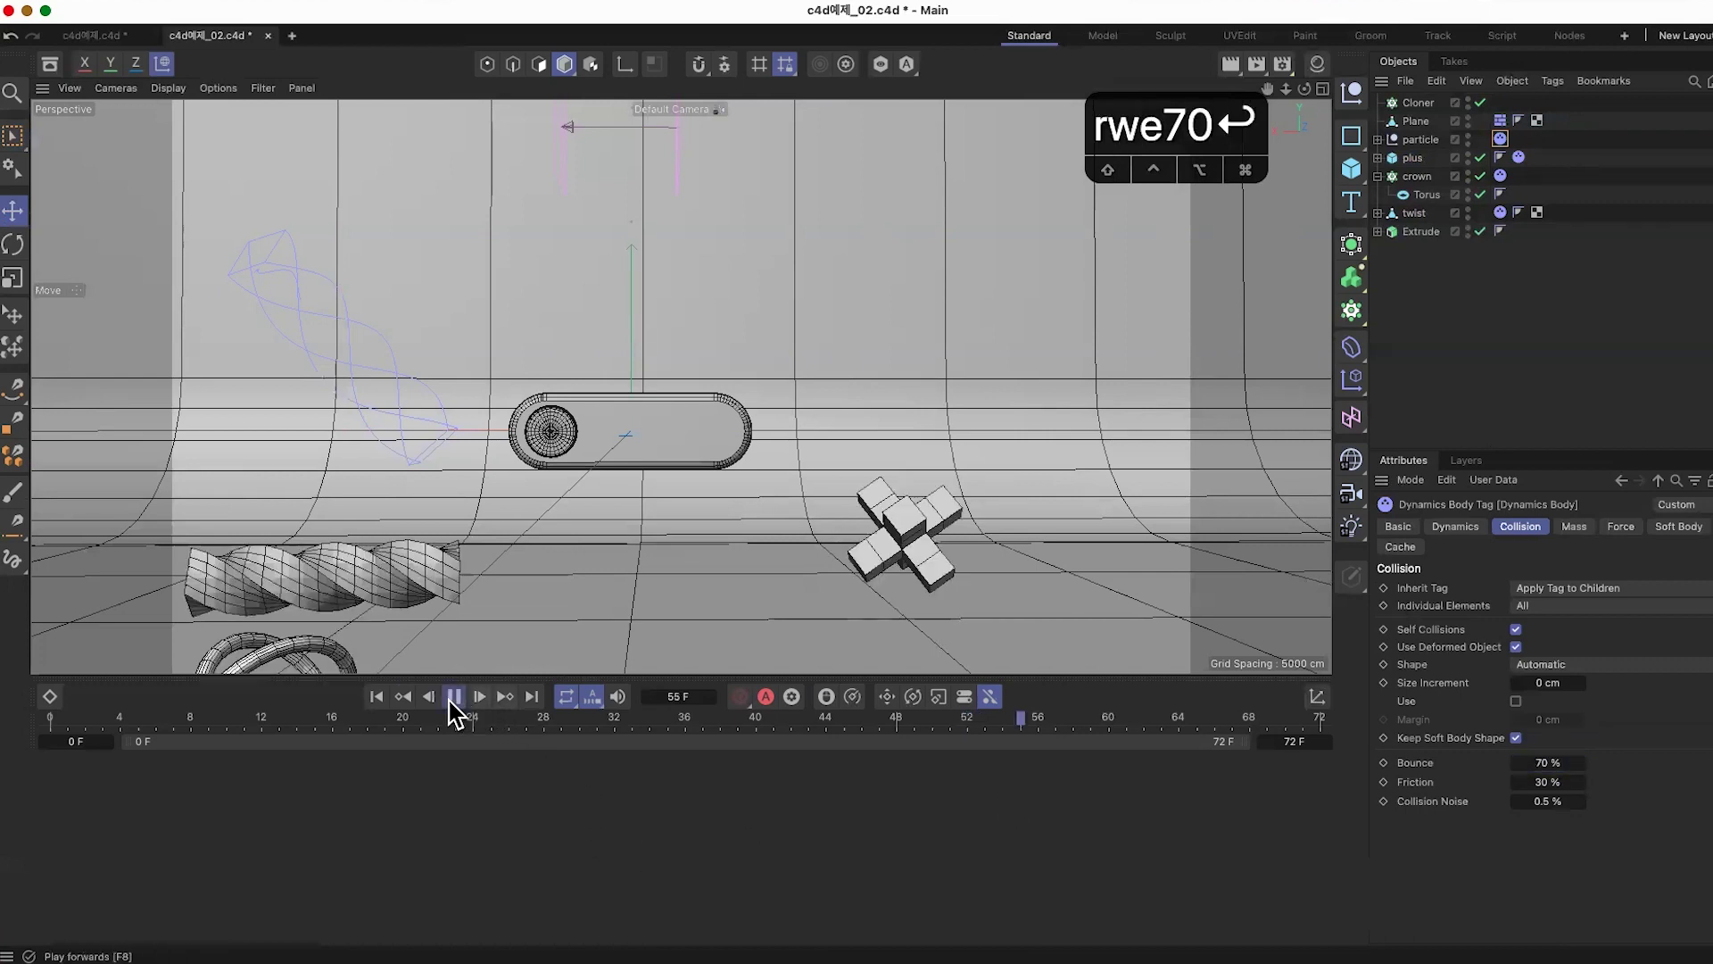
pyautogui.click(69, 725)
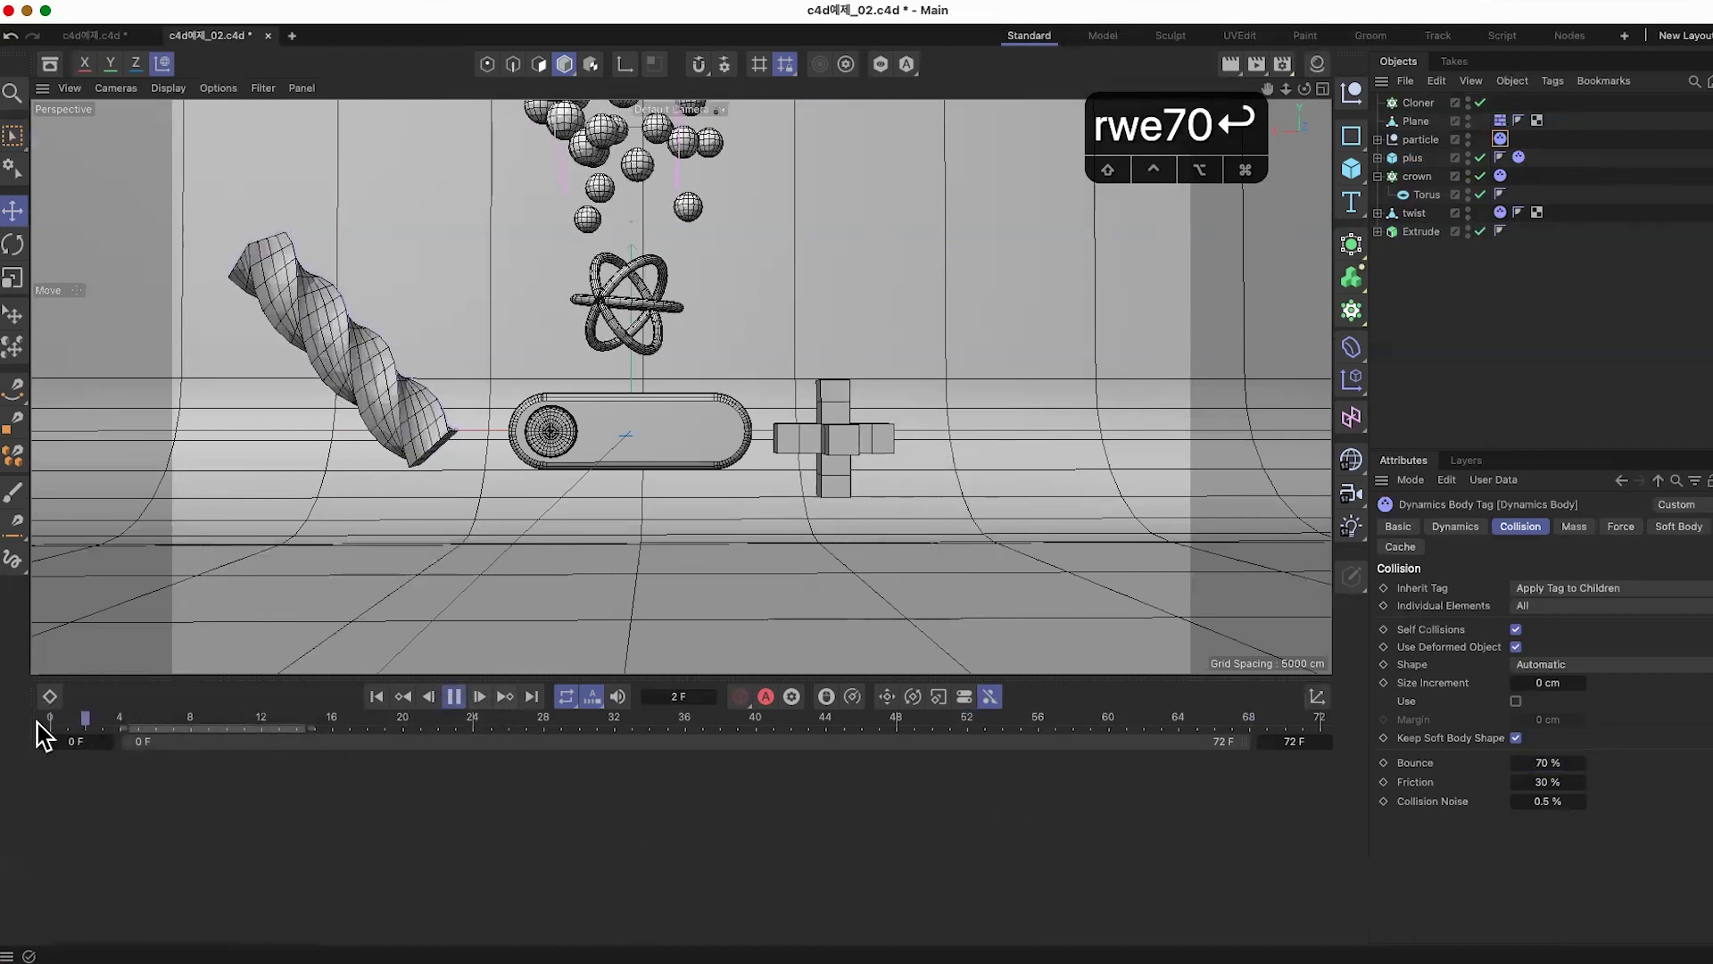
pyautogui.press('space')
pyautogui.click(452, 697)
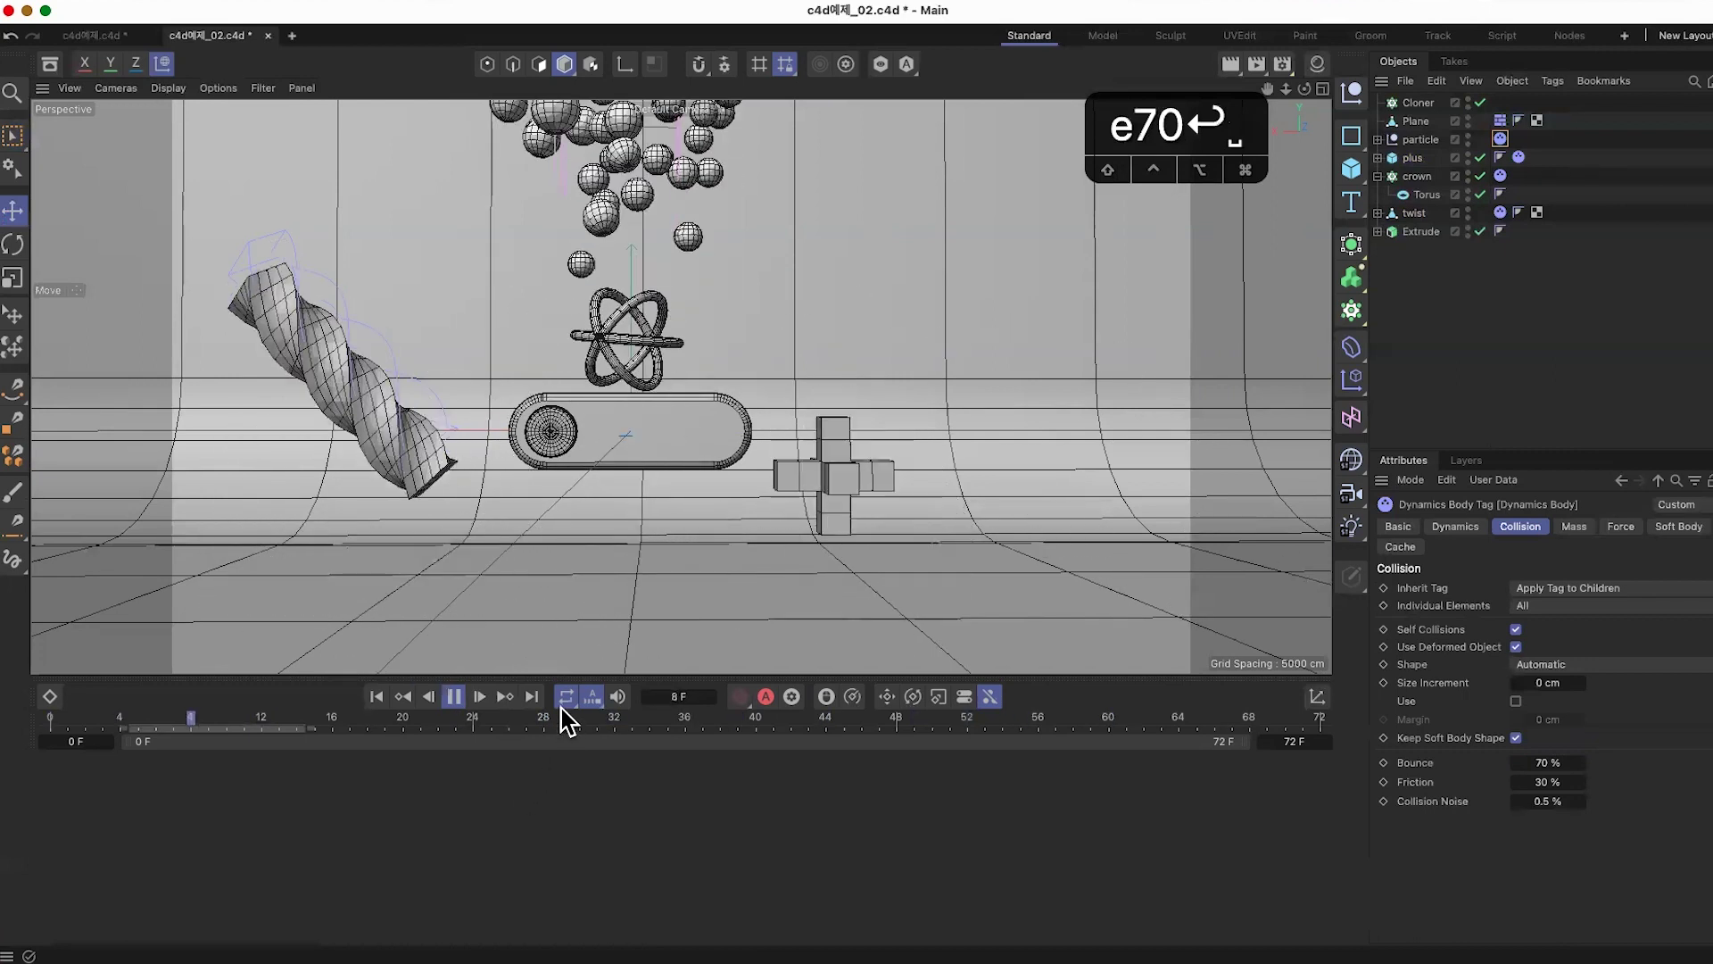
pyautogui.click(457, 698)
# Step: Save the project and render a preview of frame 0 in the viewport
pyautogui.press('super+s')
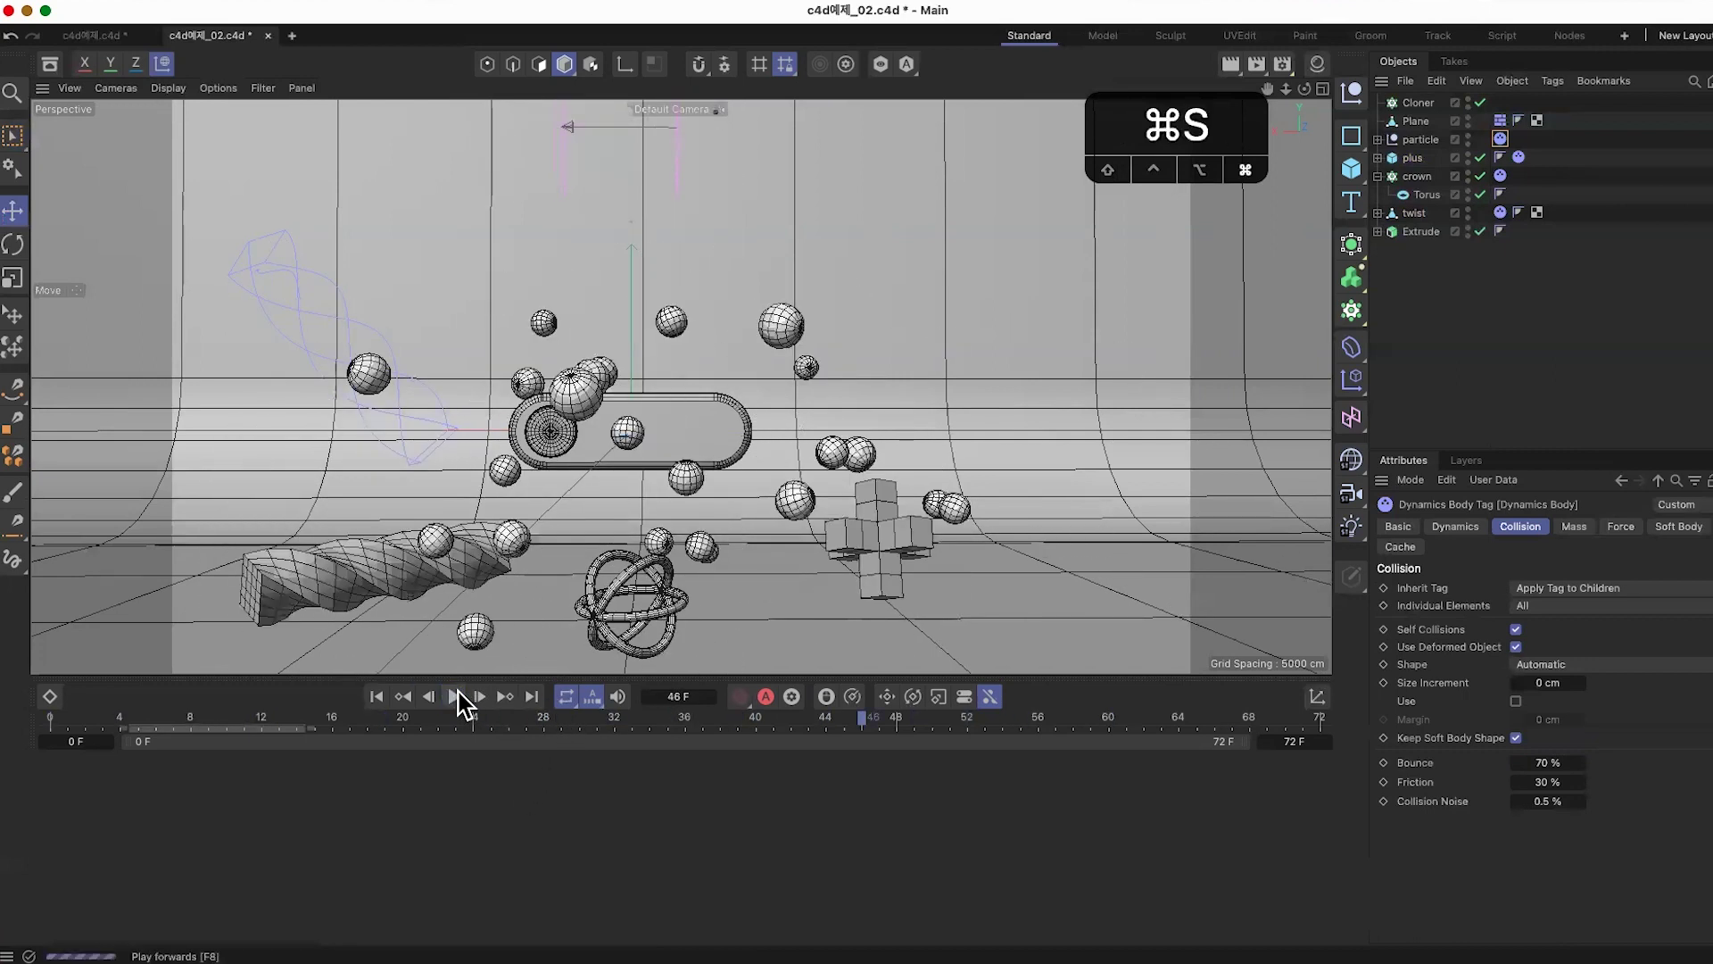
pyautogui.moveTo(158, 754); pyautogui.dragTo(49, 742)
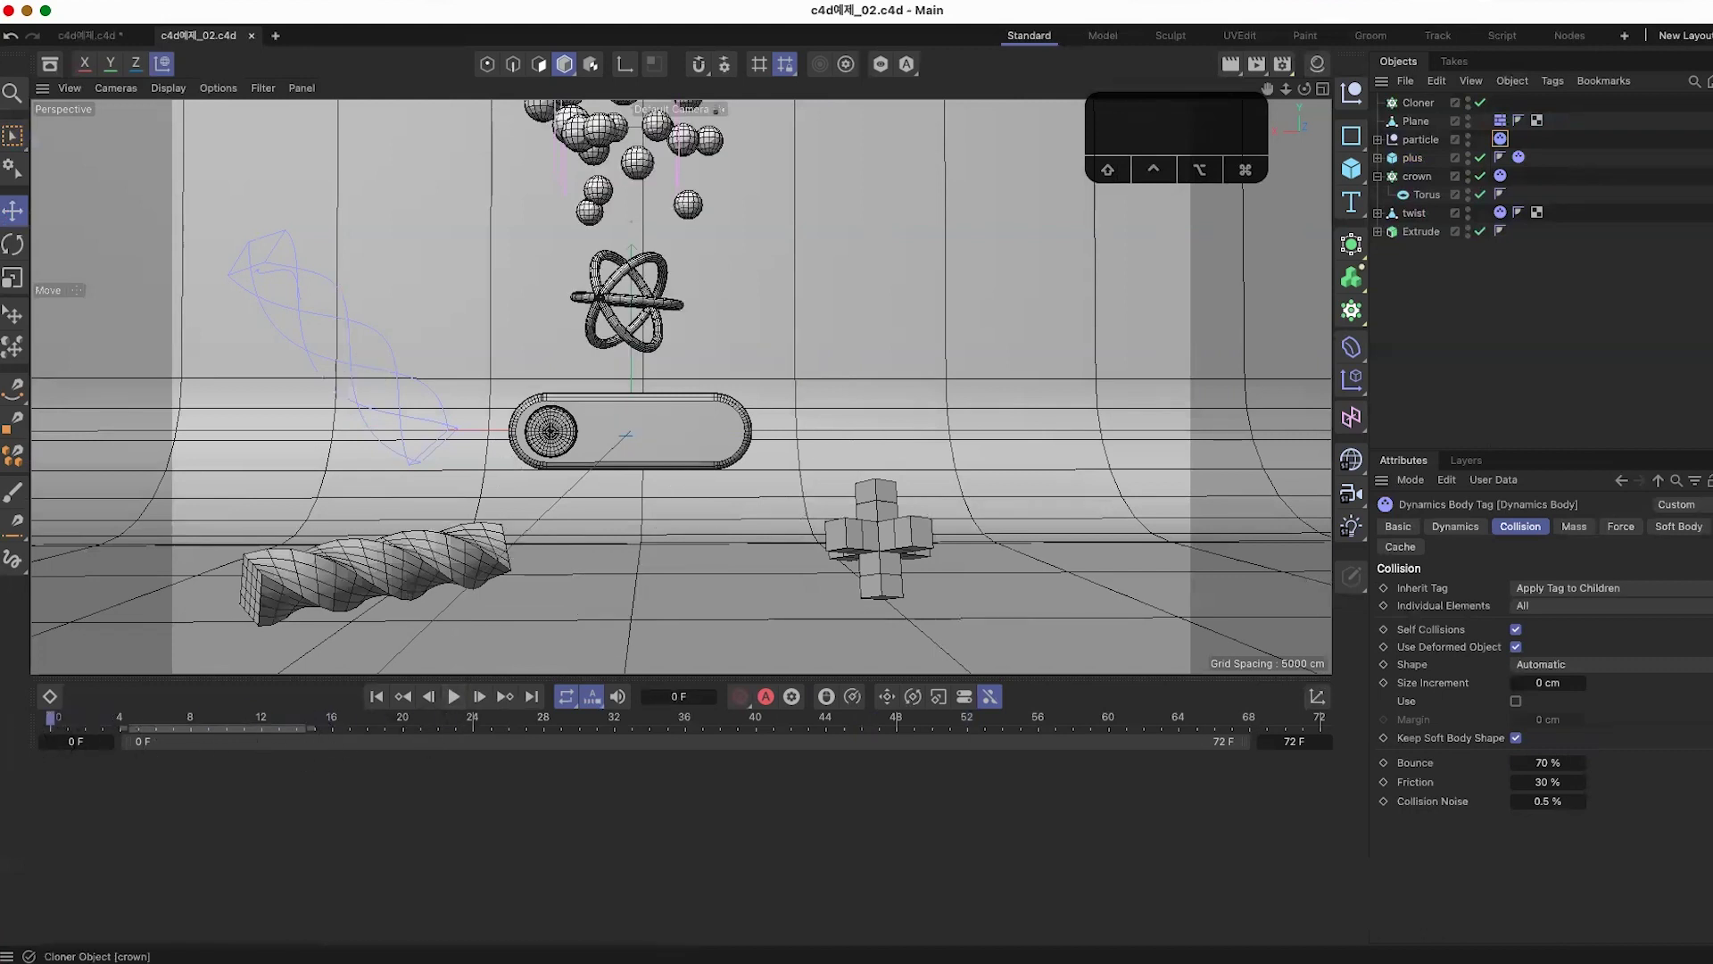
pyautogui.click(914, 388)
pyautogui.keyDown('alt'); pyautogui.moveTo(914, 388); pyautogui.dragTo(801, 421); pyautogui.keyUp('alt')
pyautogui.scroll(6, 800, 421)
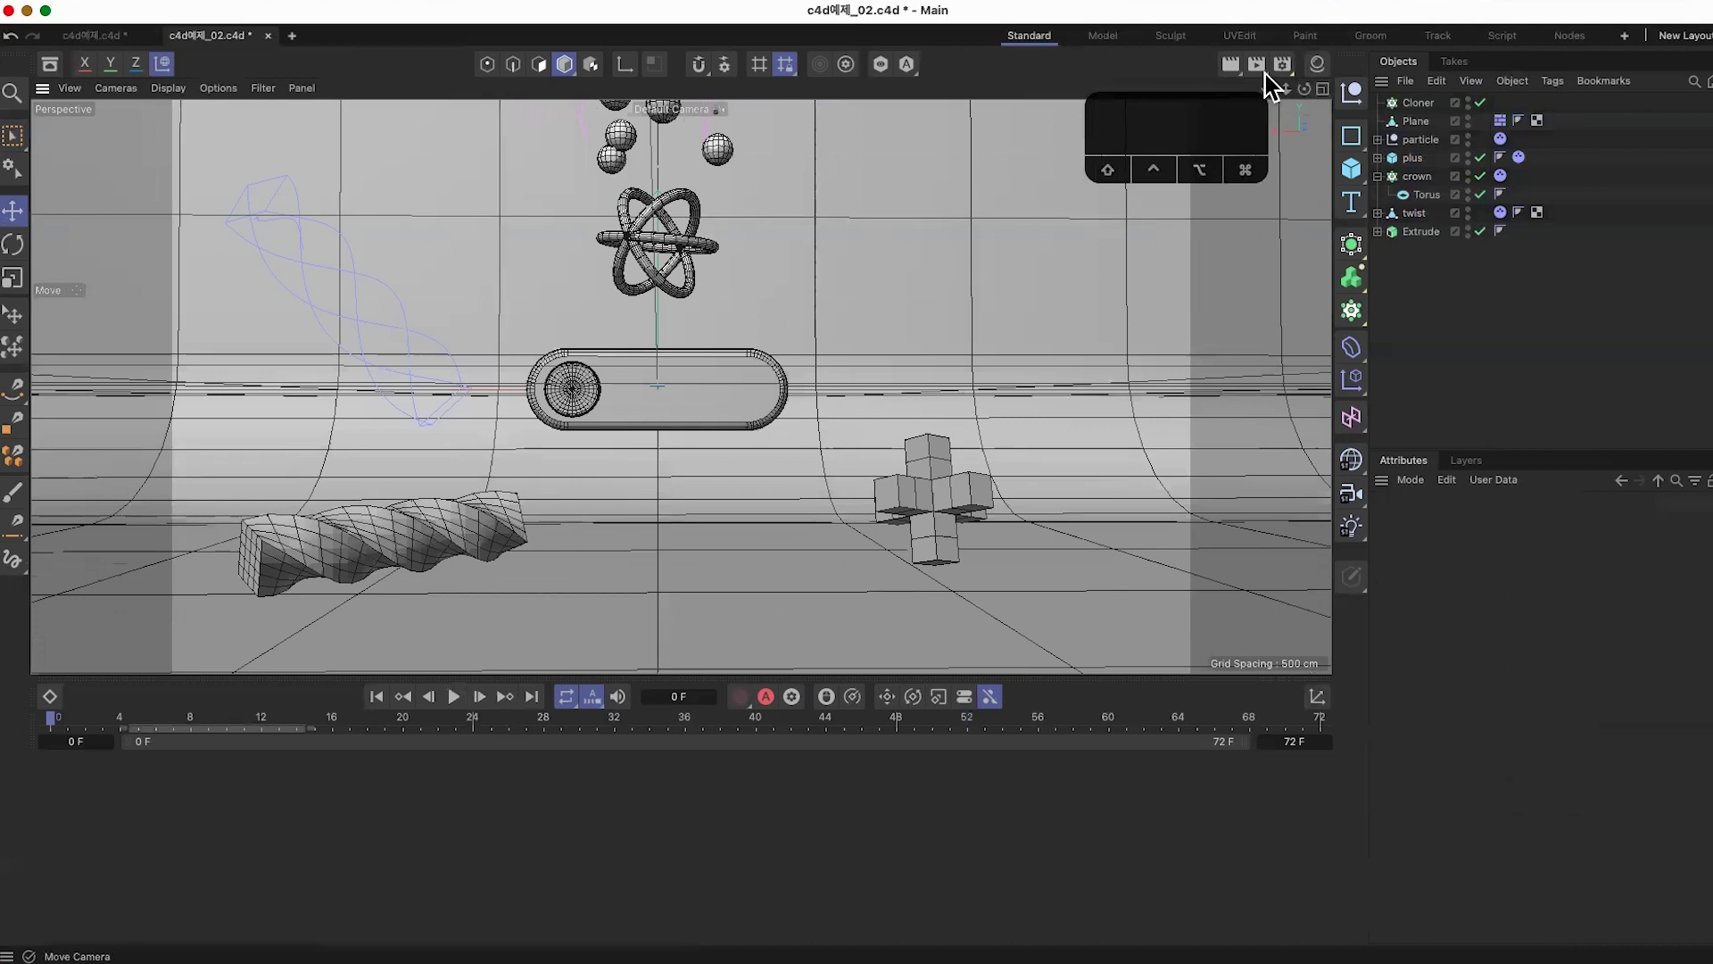
pyautogui.click(1235, 67)
# Step: Group the twist, plus and crown objects under a single null and replay the simulation to check them
pyautogui.click(1378, 177)
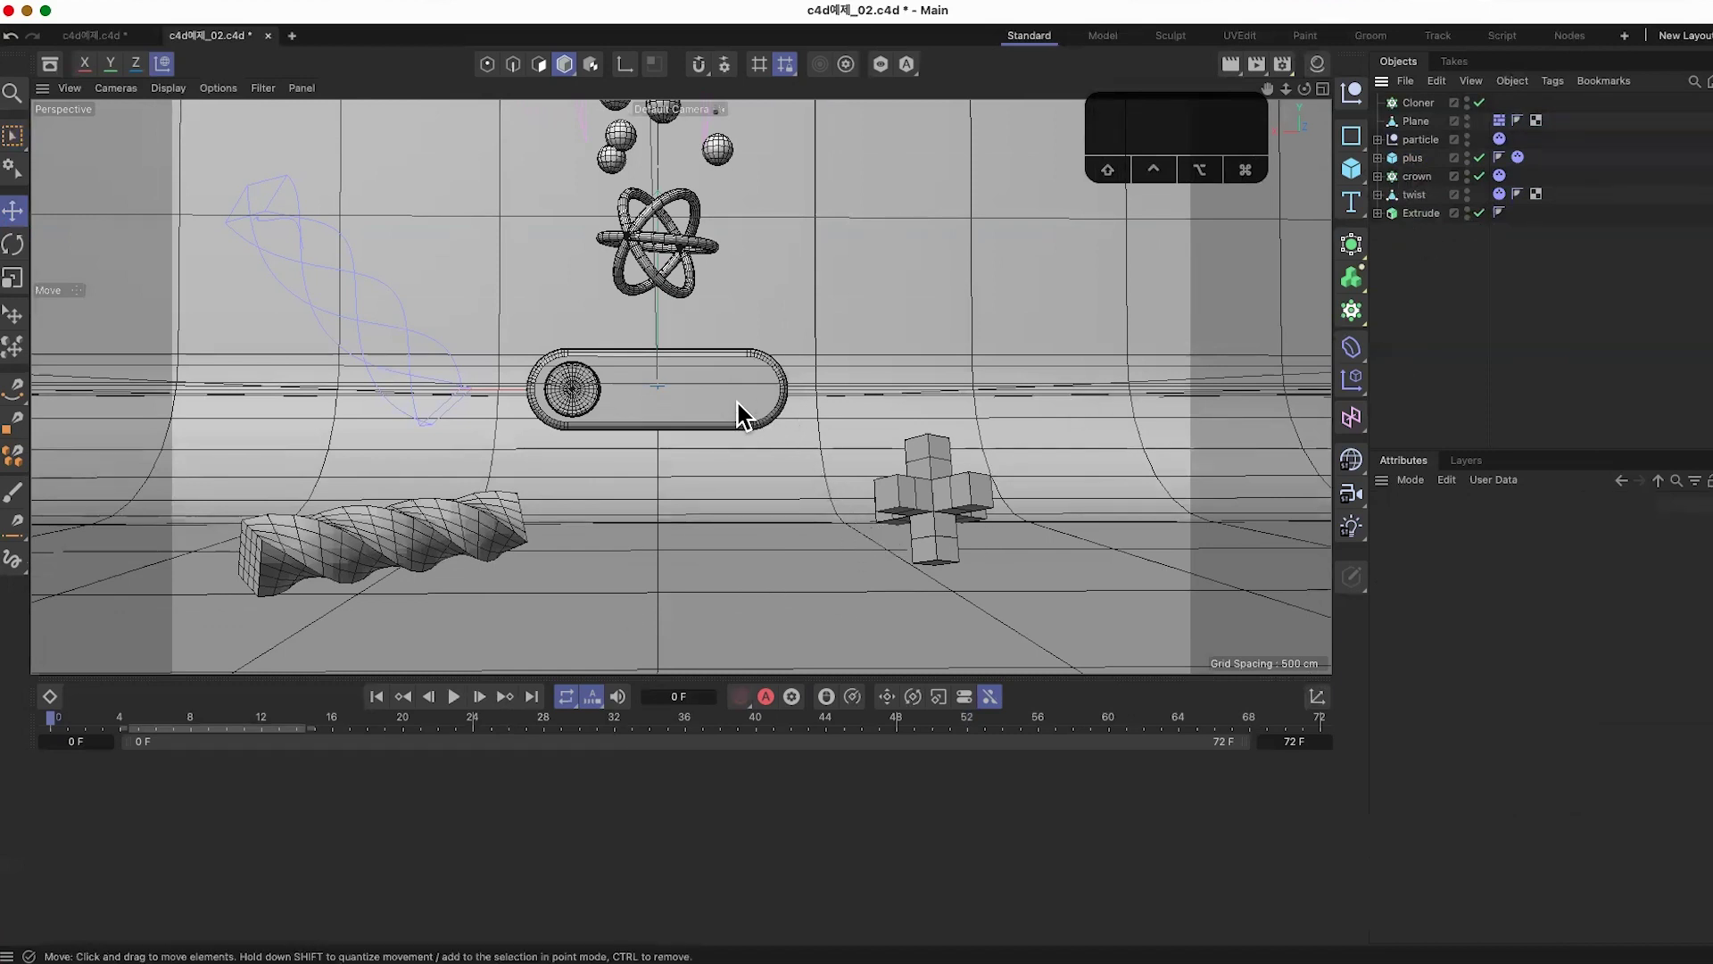
pyautogui.click(370, 566)
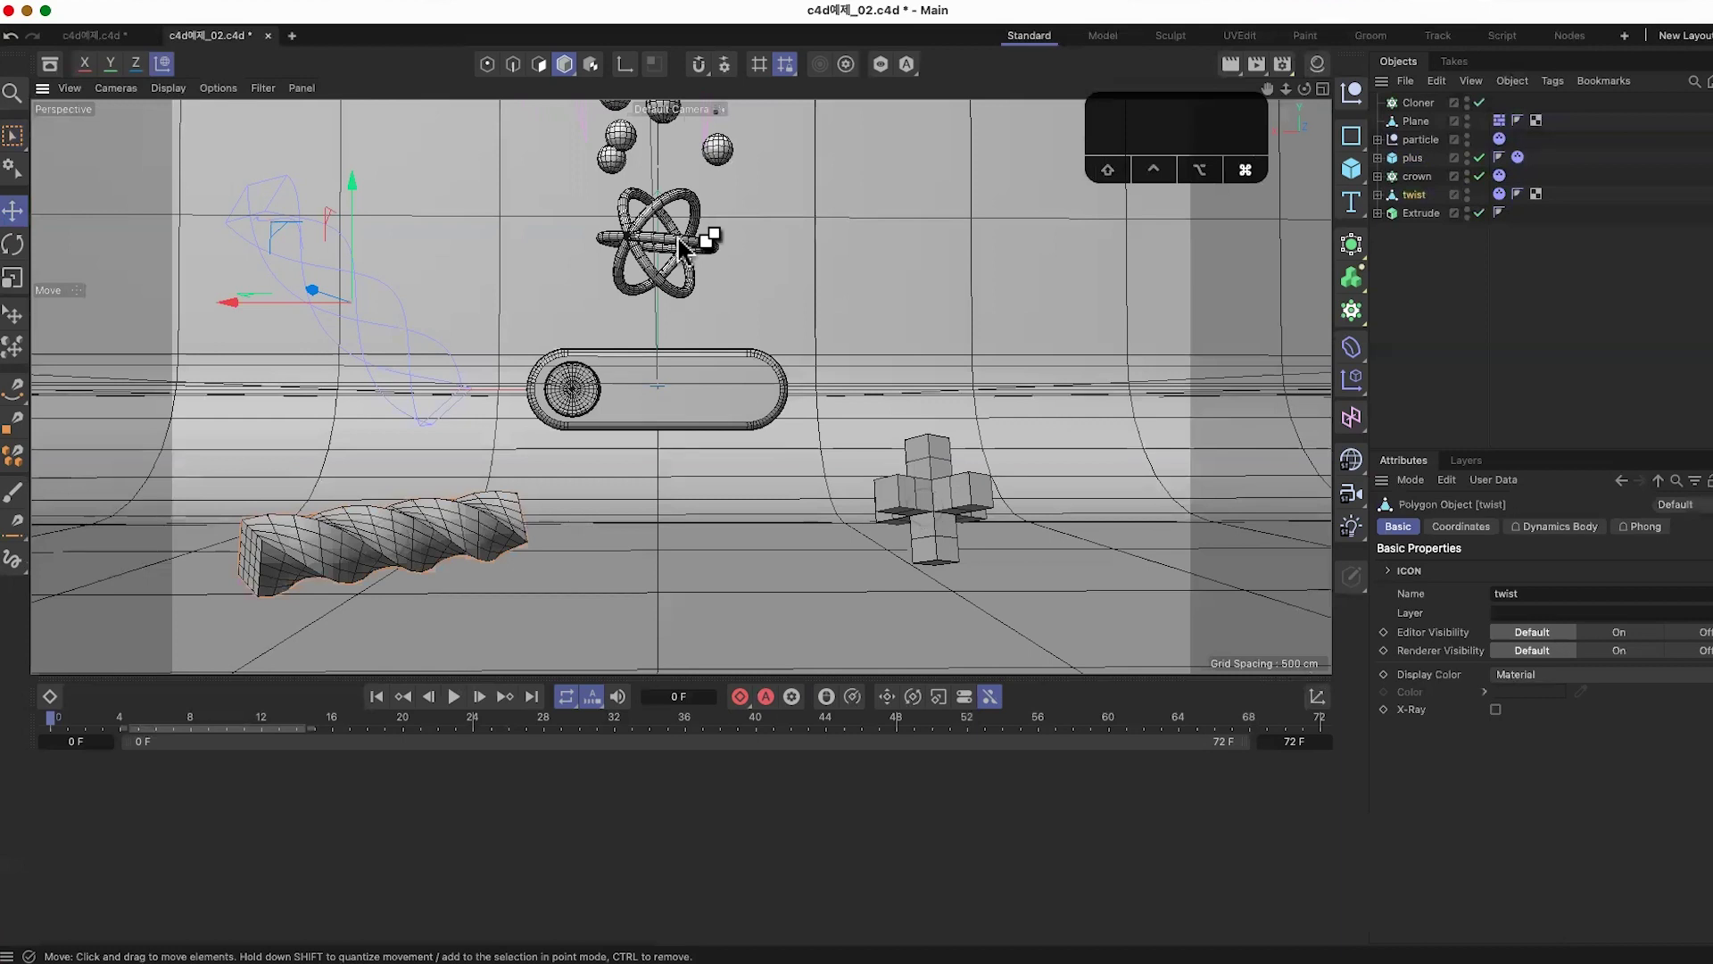
pyautogui.keyDown('shift'); pyautogui.click(959, 500); pyautogui.keyUp('shift')
pyautogui.keyDown('shift'); pyautogui.click(696, 252); pyautogui.keyUp('shift')
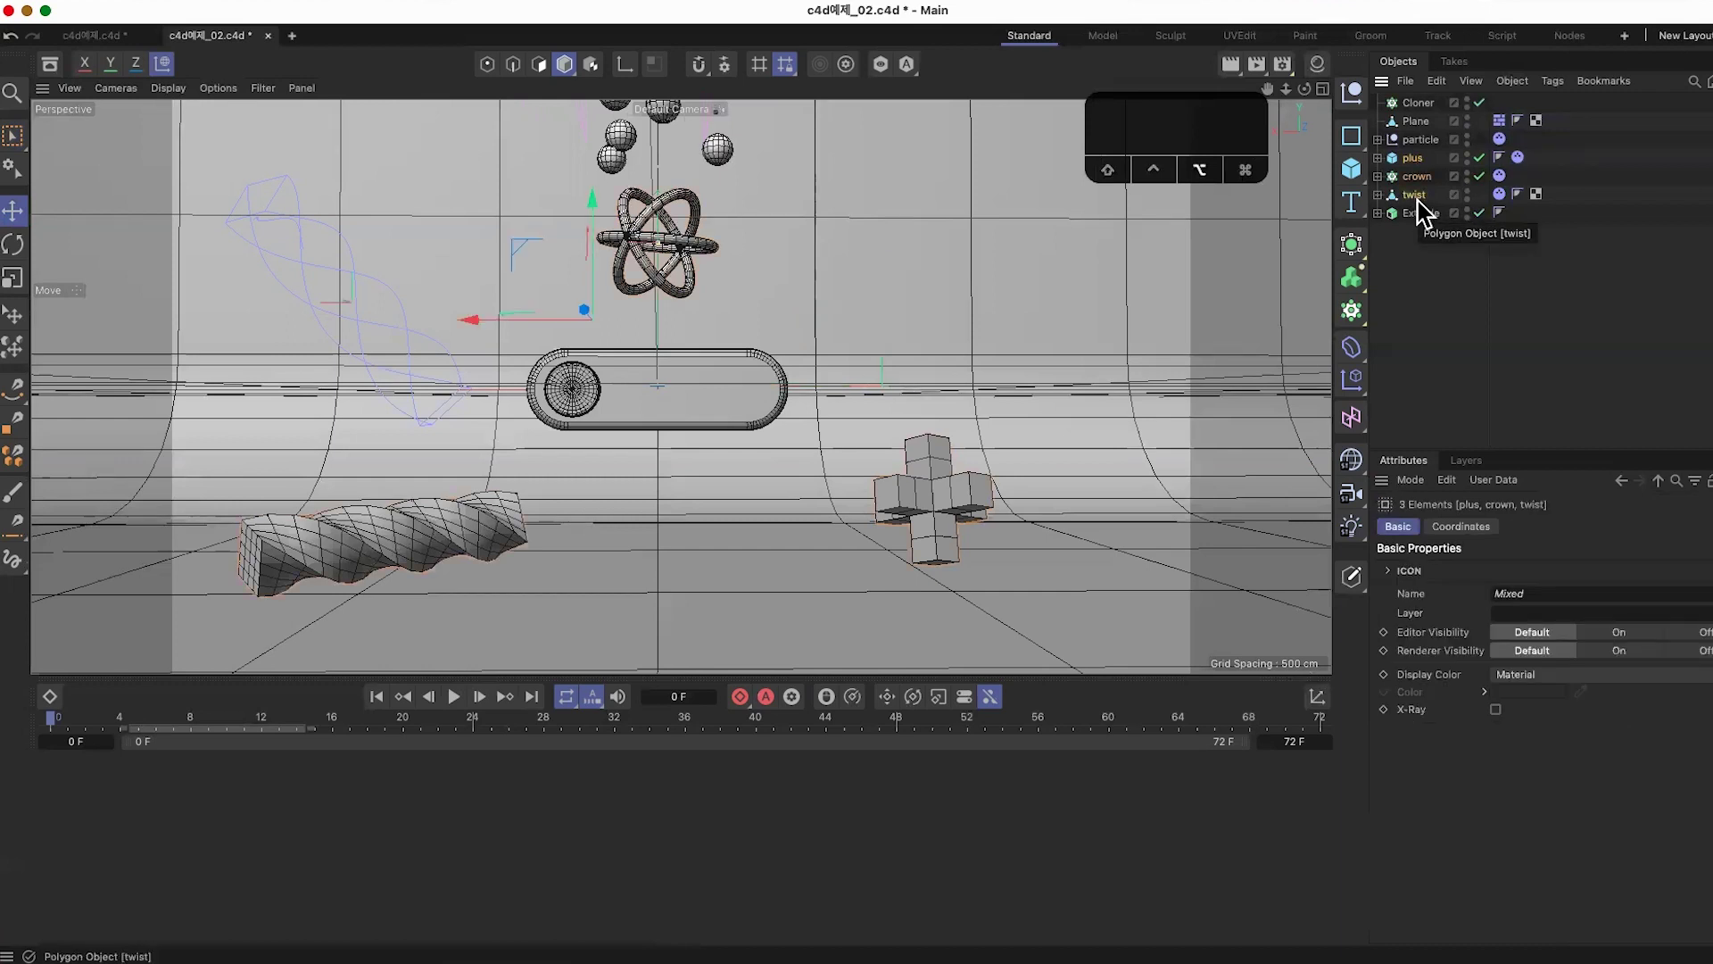
pyautogui.hotkey('alt', 'g')
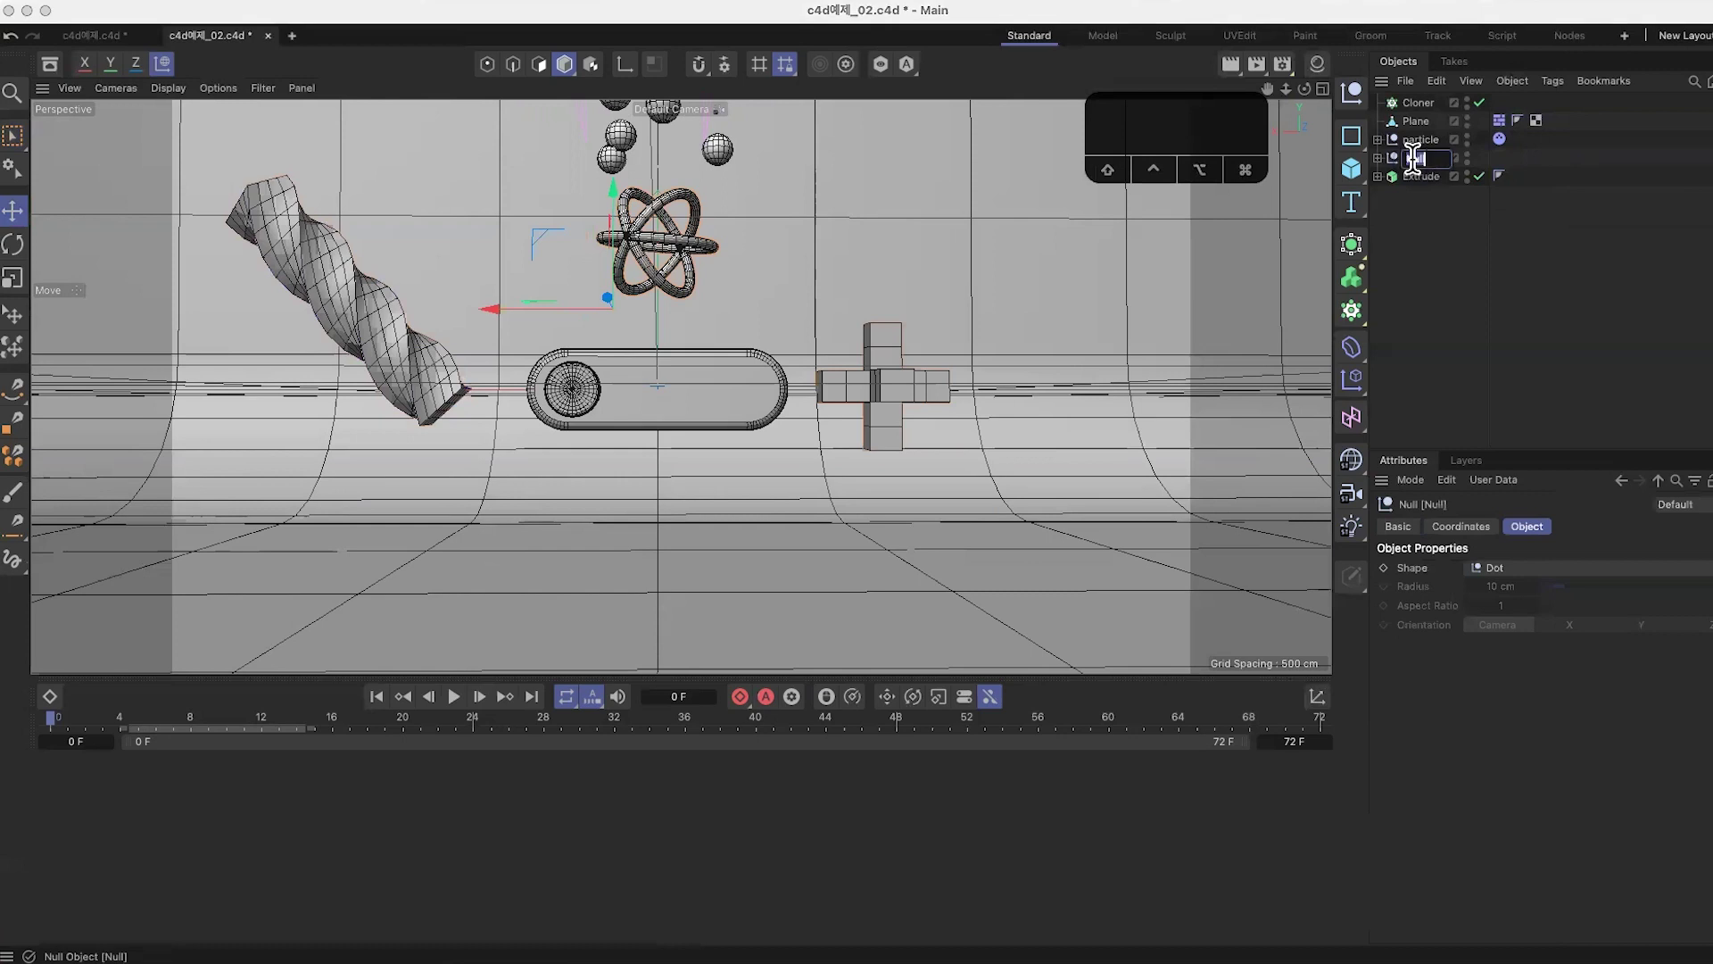
pyautogui.click(1468, 256)
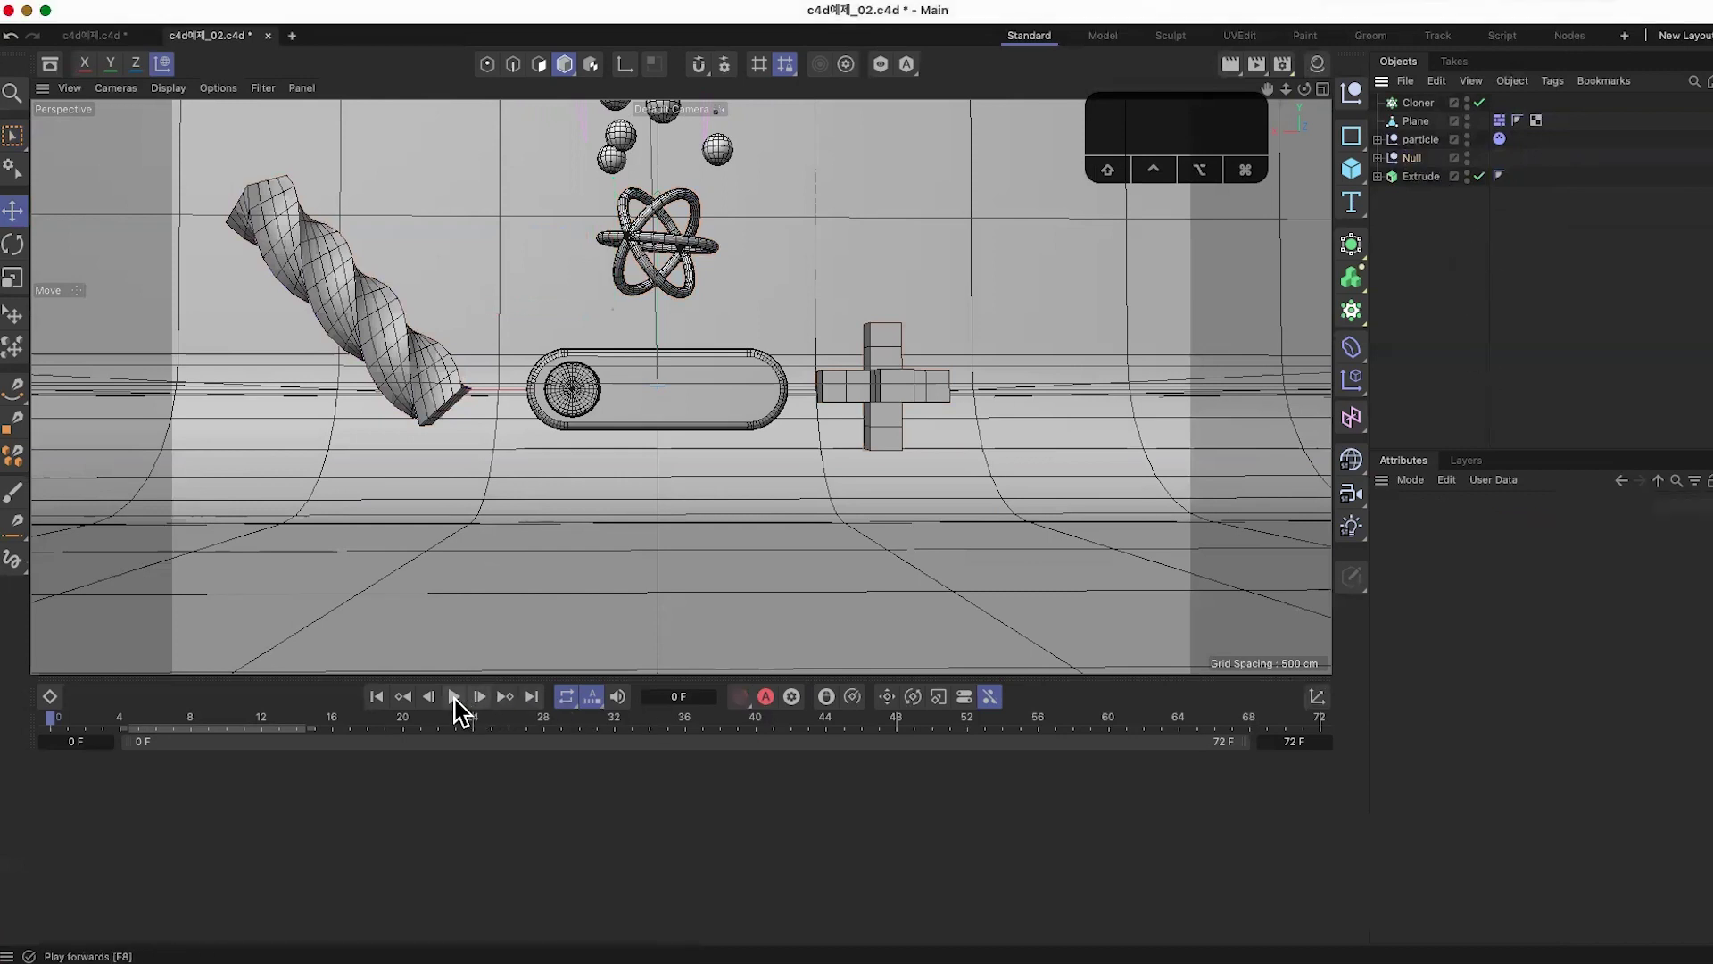
pyautogui.click(455, 699)
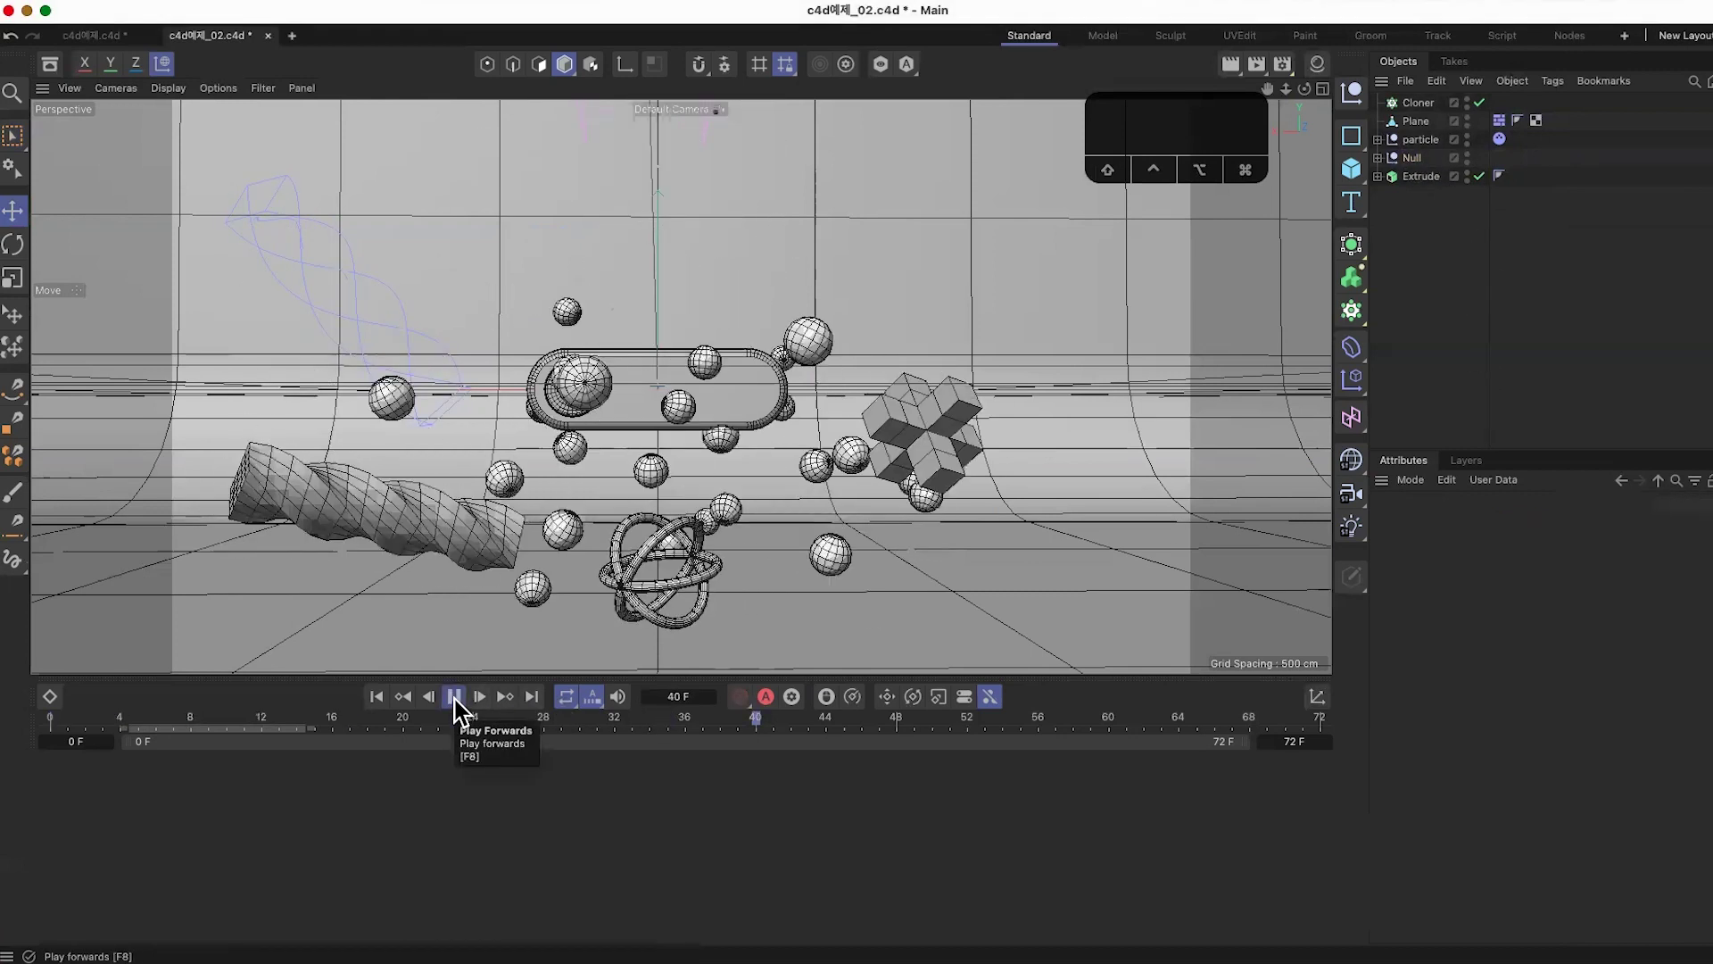
pyautogui.click(455, 699)
# Step: Rename the null that holds the twist, plus and crown objects to "Elements"
pyautogui.doubleClick(1413, 158)
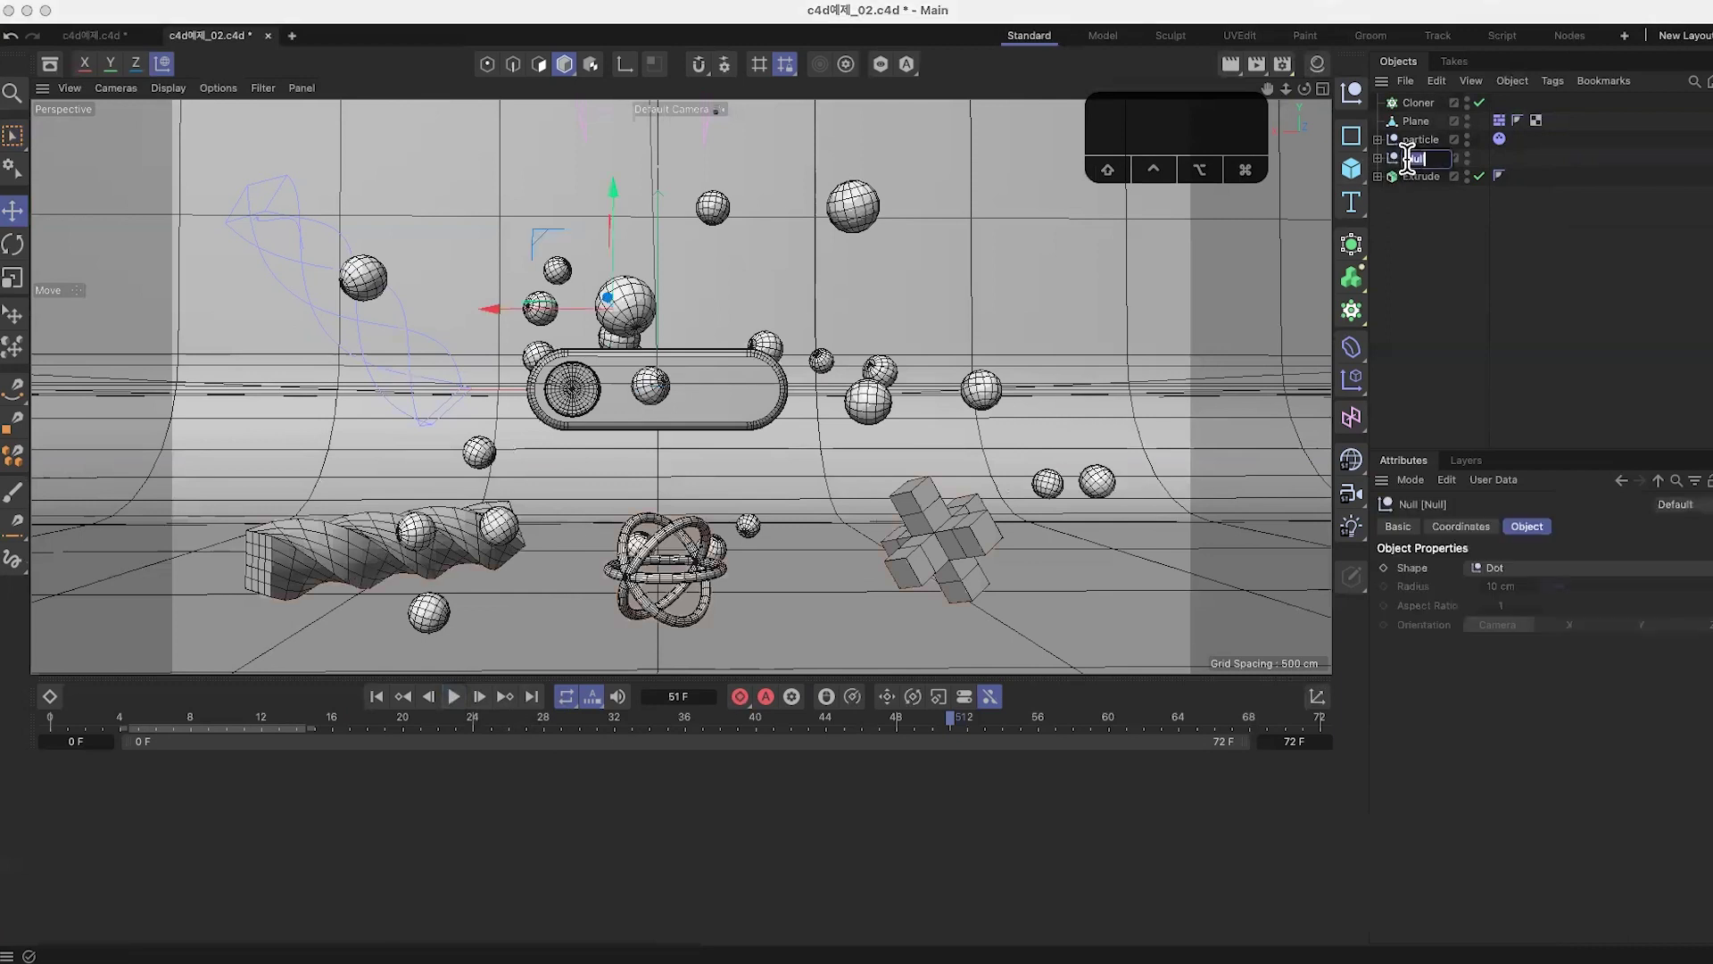
pyautogui.write('Elements')
pyautogui.press('Return')
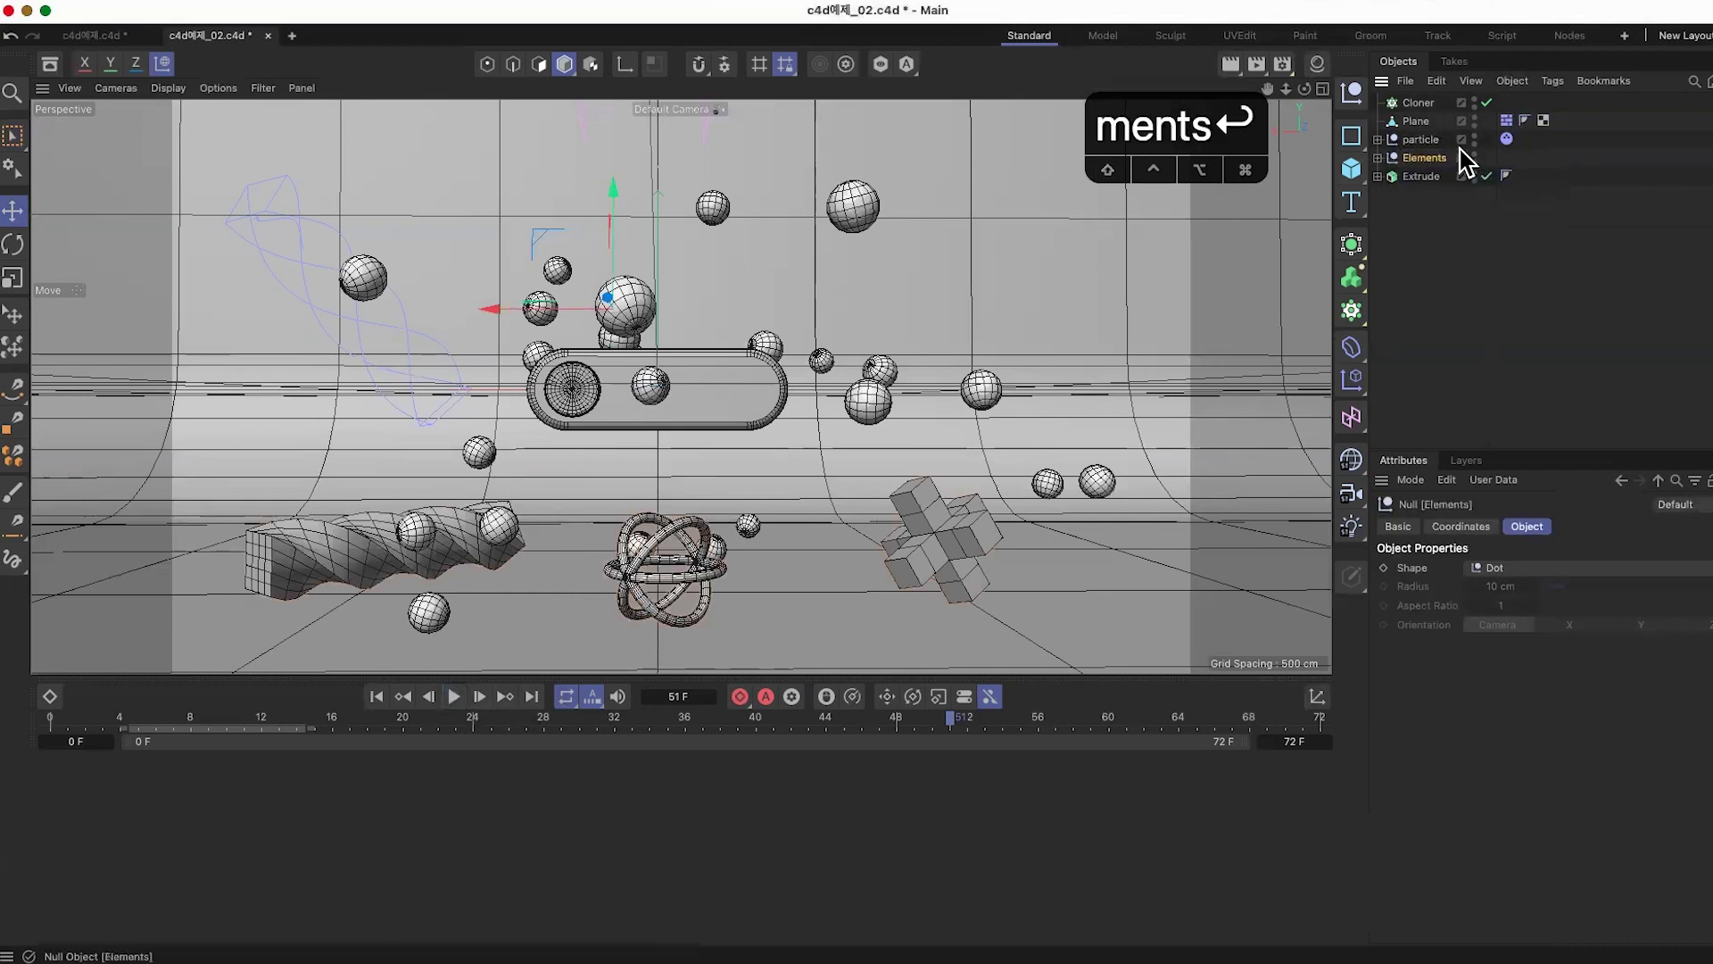